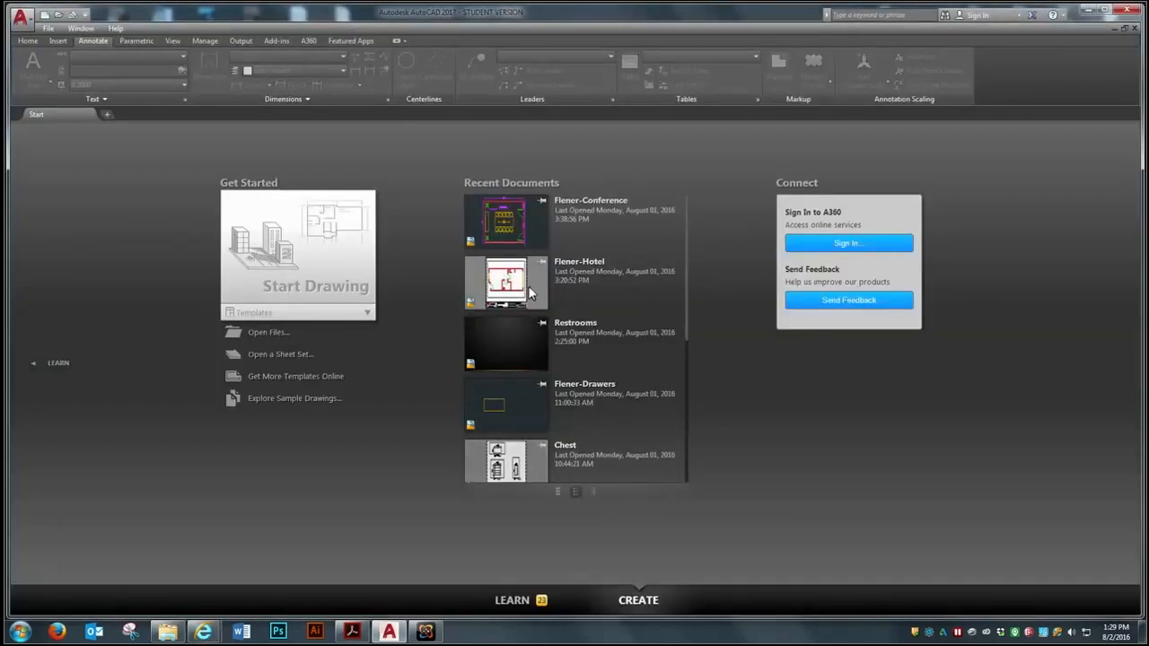
Open the hotel drawing from the recent documents and switch from its furniture layout to model space
{"action": "left_click", "coordinate": [527, 291]}
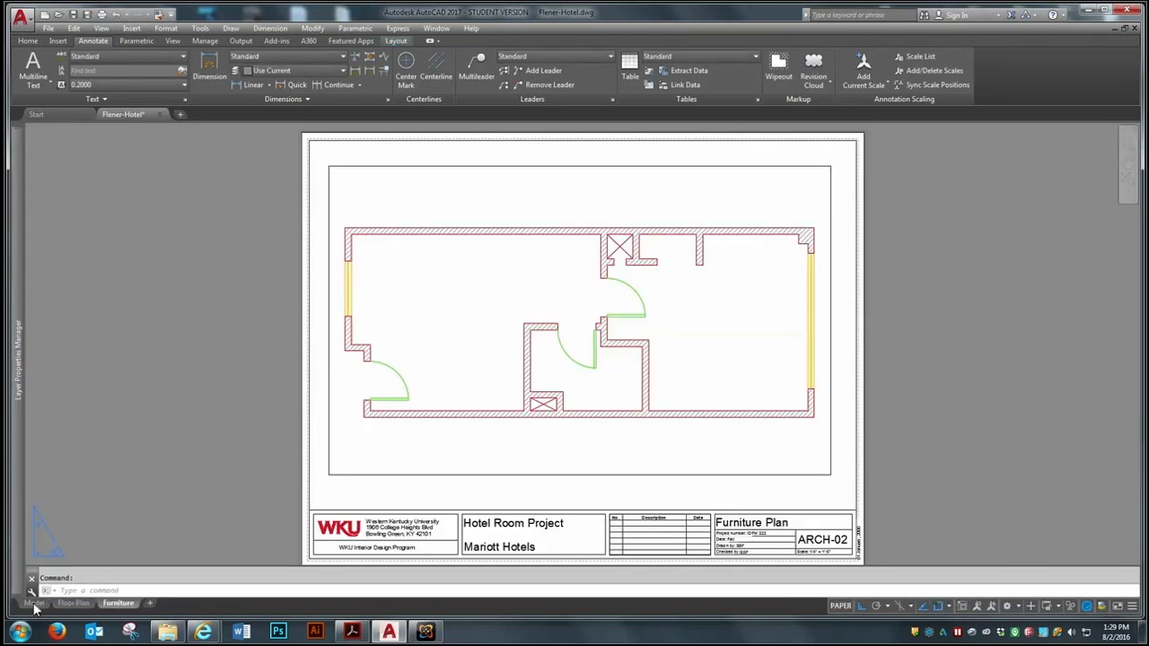
{"action": "left_click", "coordinate": [34, 605]}
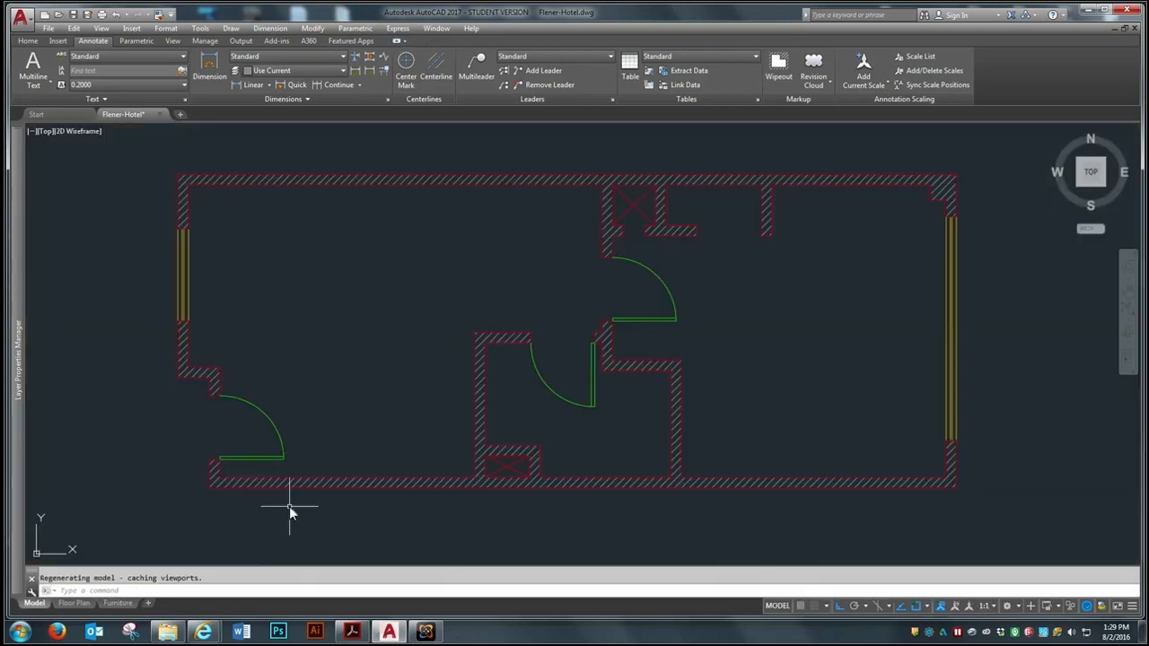
{"action": "scroll", "coordinate": [642, 314], "scroll_direction": "down", "scroll_amount": 2}
{"action": "scroll", "coordinate": [697, 309], "scroll_direction": "up", "scroll_amount": 2}
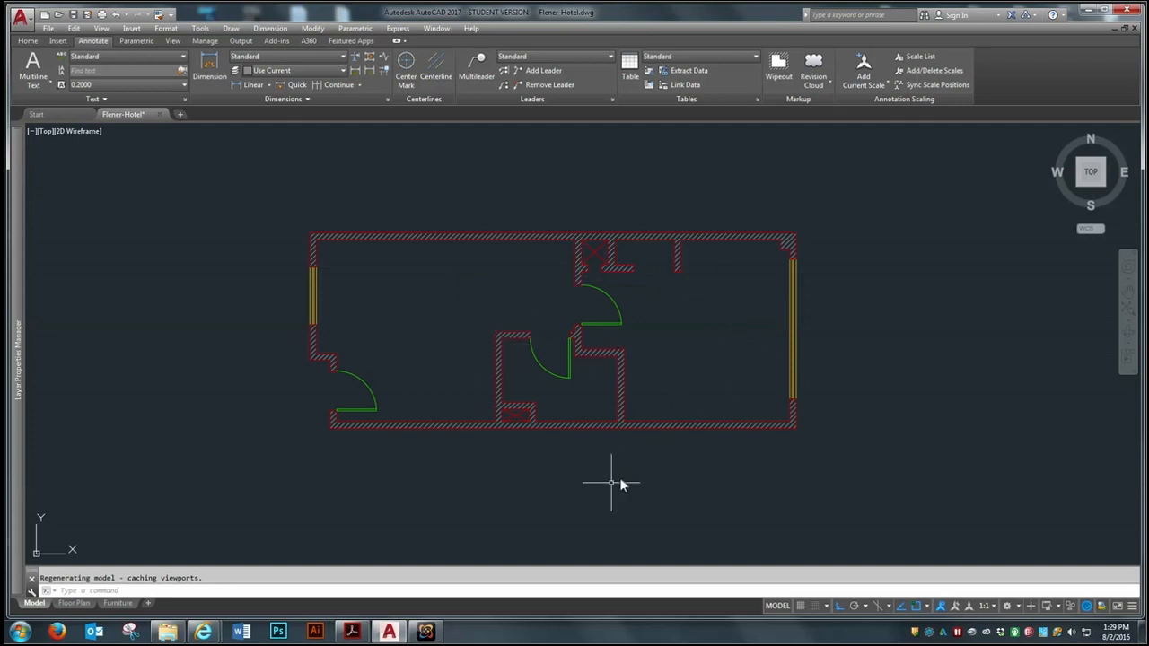
Make A-Furn the current layer
{"action": "left_click", "coordinate": [29, 41]}
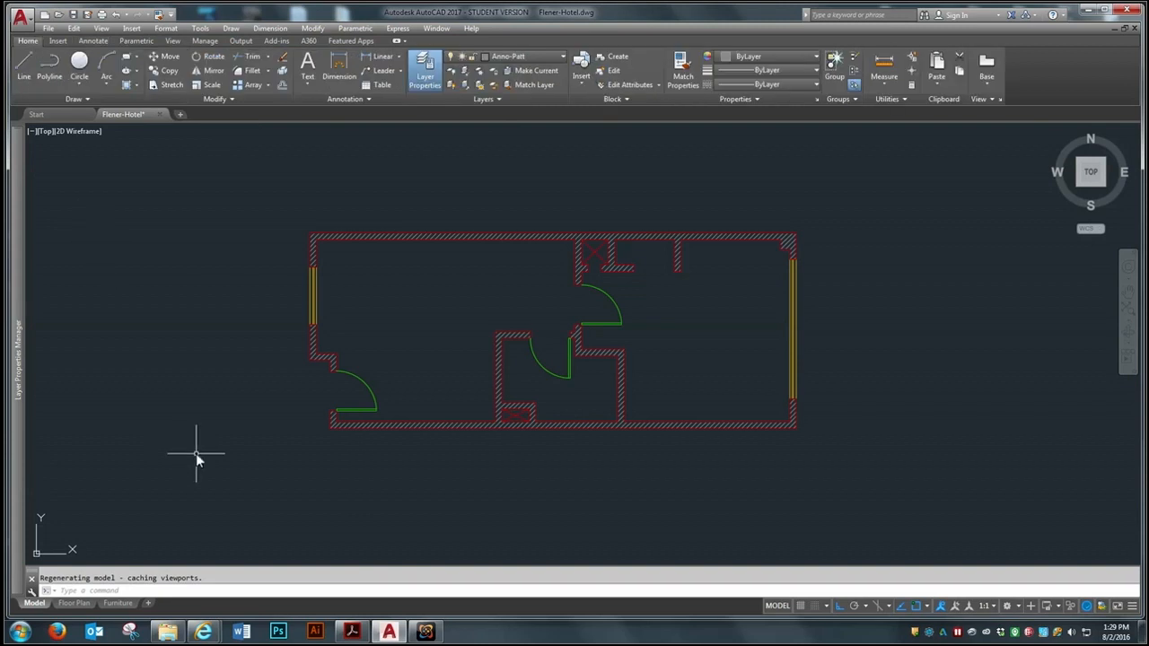
{"action": "left_click", "coordinate": [559, 56]}
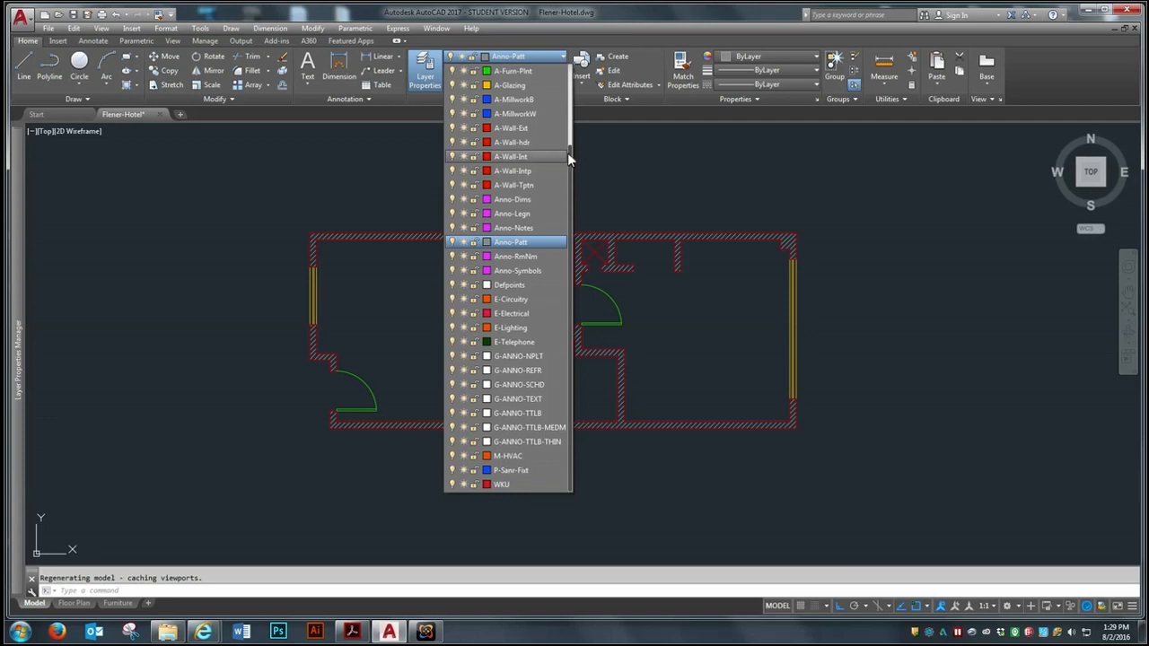
{"action": "scroll", "coordinate": [572, 149], "scroll_direction": "up", "scroll_amount": 2}
{"action": "left_click", "coordinate": [511, 85]}
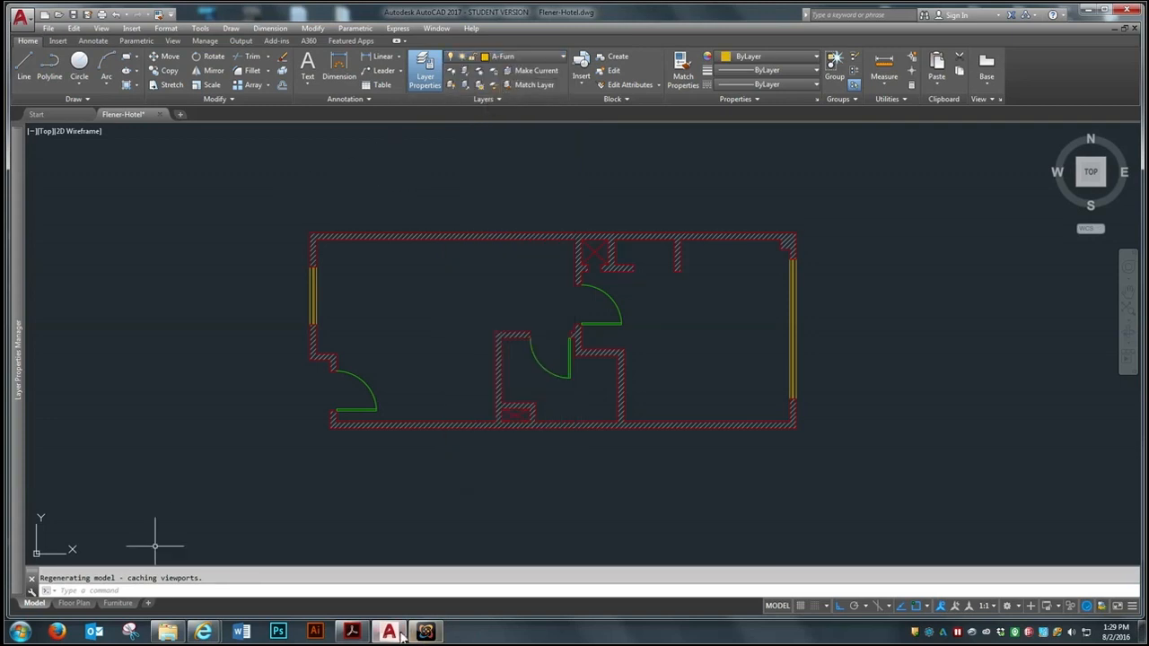
Switch to Acrobat Reader and review the furniture dimensions in Hotel Blocks.pdf, then return to the AutoCAD drawing
{"action": "left_click", "coordinate": [352, 634]}
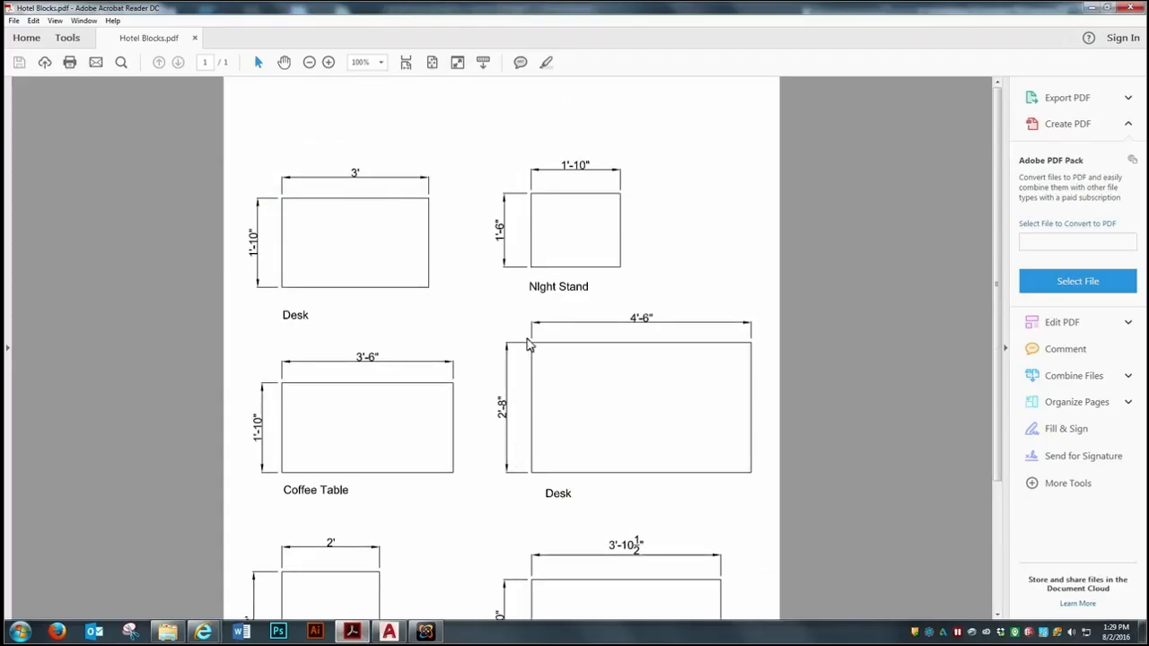
{"action": "scroll", "coordinate": [527, 345], "scroll_direction": "down", "scroll_amount": 3}
{"action": "scroll", "coordinate": [524, 364], "scroll_direction": "up", "scroll_amount": 3}
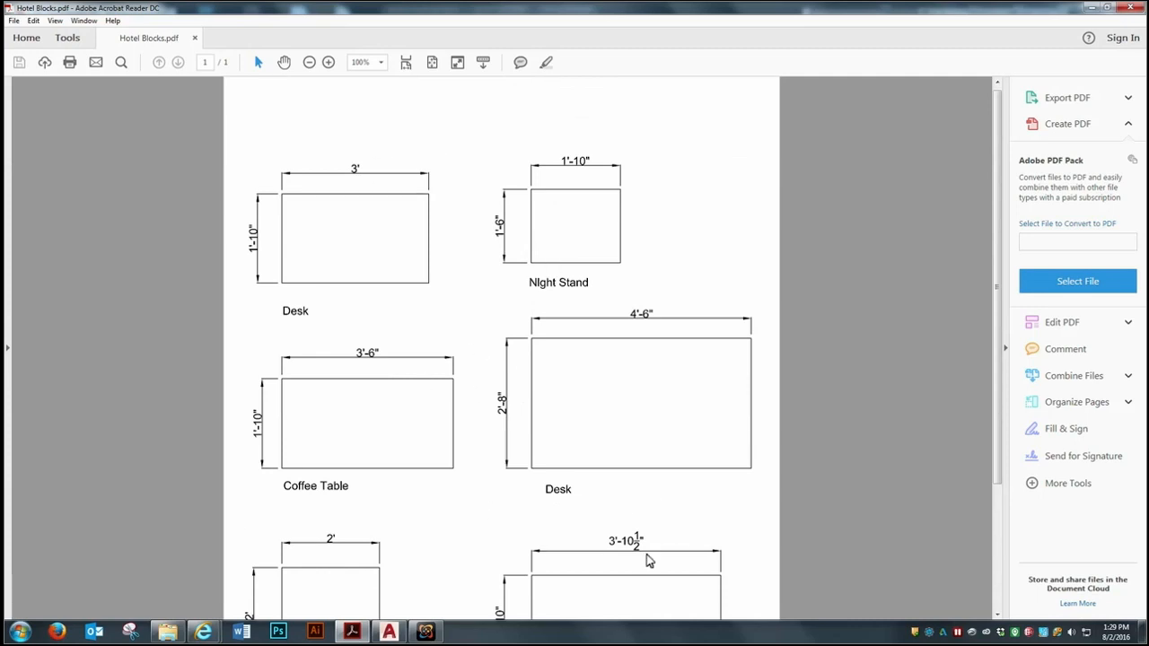
{"action": "scroll", "coordinate": [642, 529], "scroll_direction": "down", "scroll_amount": 3}
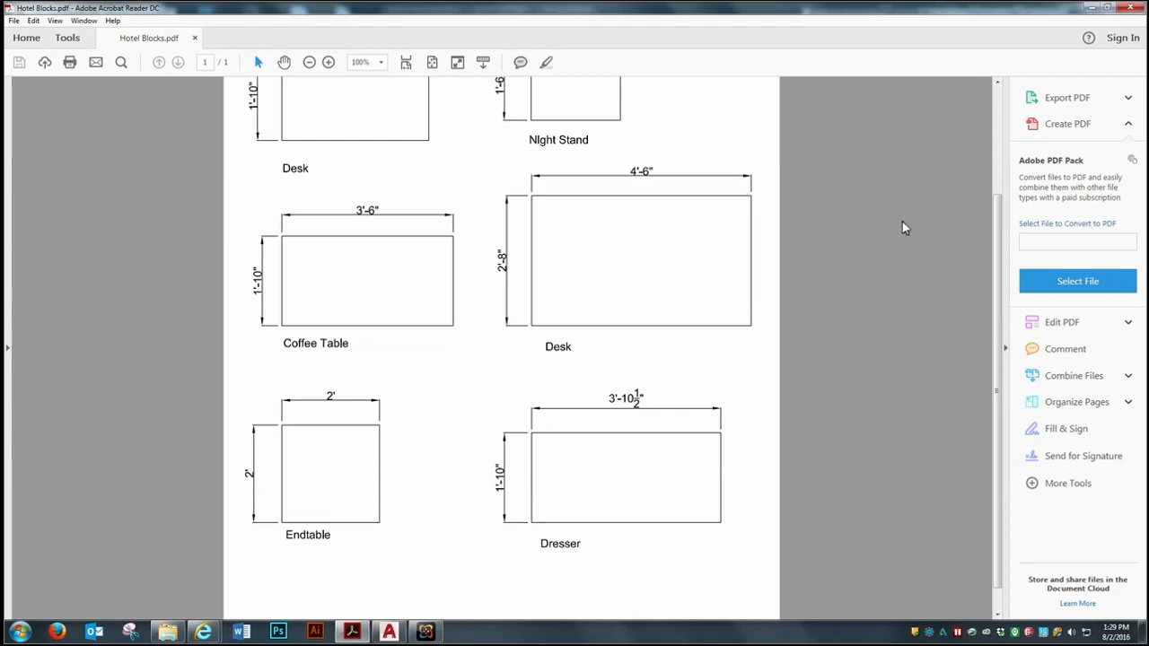
{"action": "left_click", "coordinate": [1096, 7]}
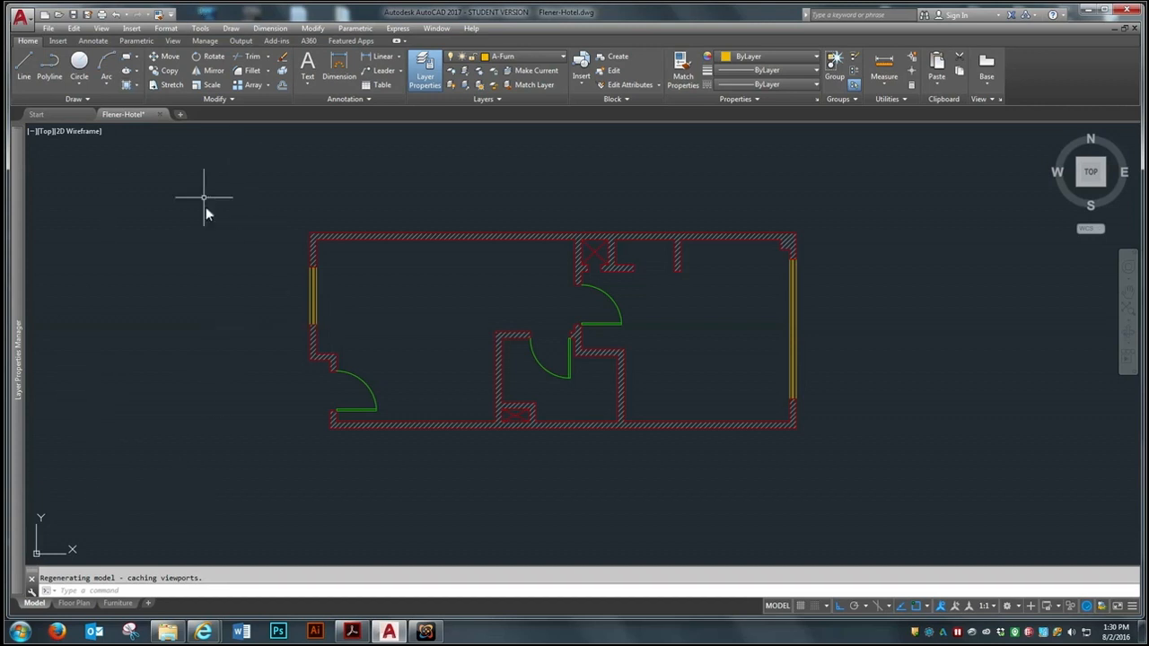
Draw the first two sides of the desk outside the floor plan with lines 1'10" upward and 3' to the right
{"action": "left_click", "coordinate": [26, 61]}
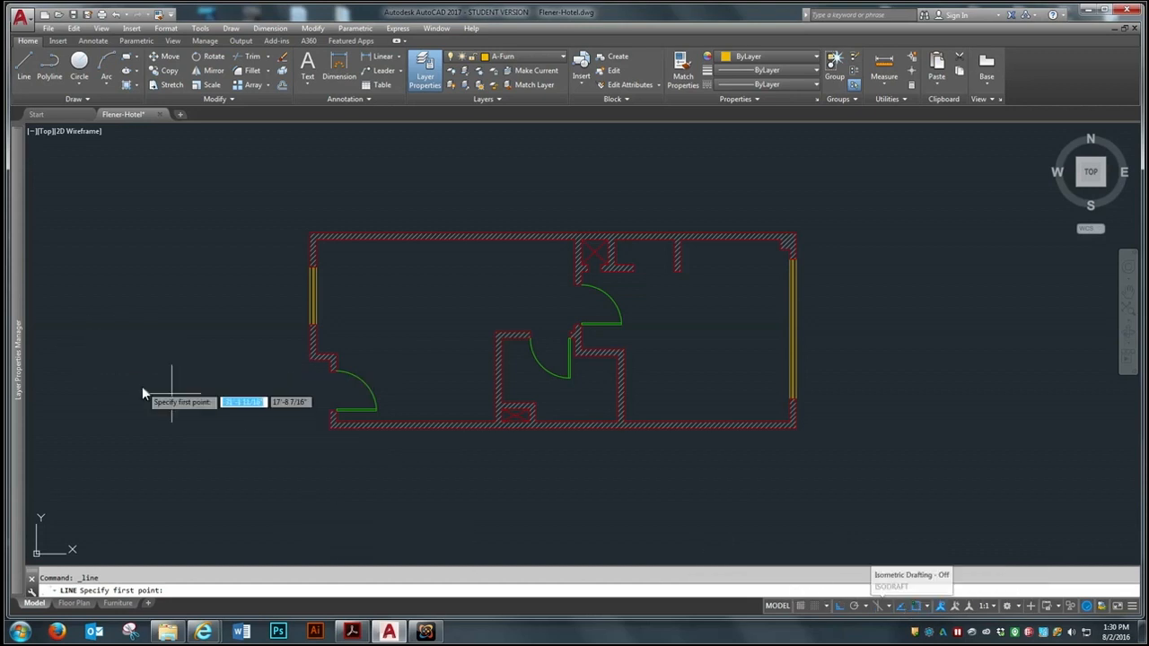
{"action": "scroll", "coordinate": [125, 271], "scroll_direction": "up", "scroll_amount": 4}
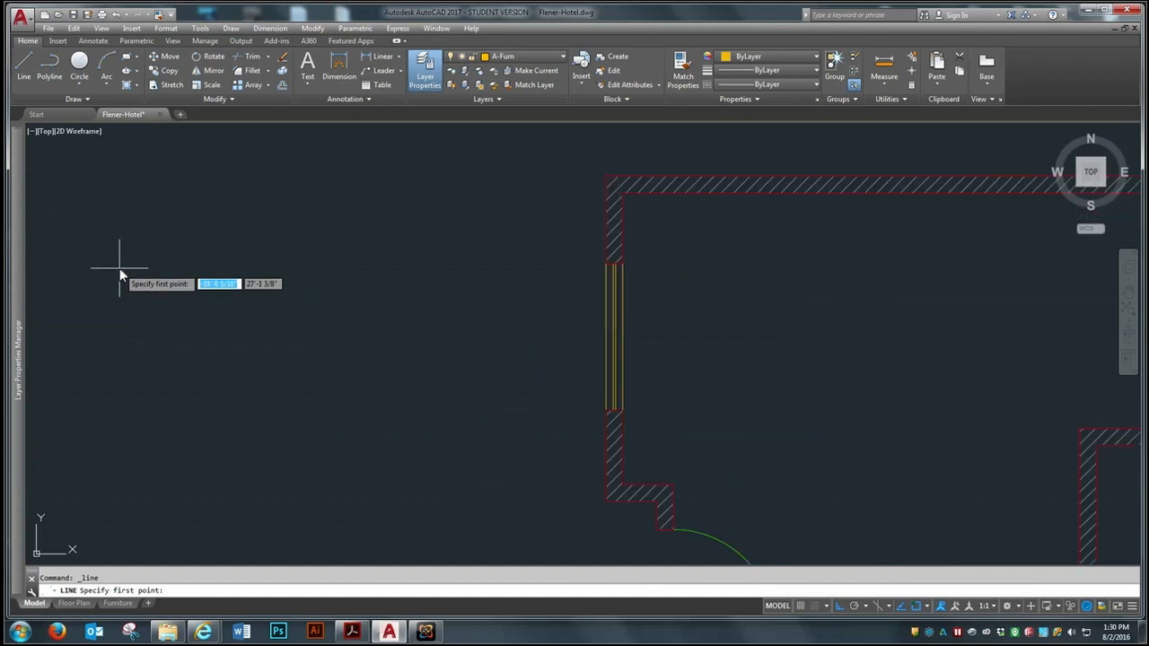
{"action": "left_click", "coordinate": [267, 301]}
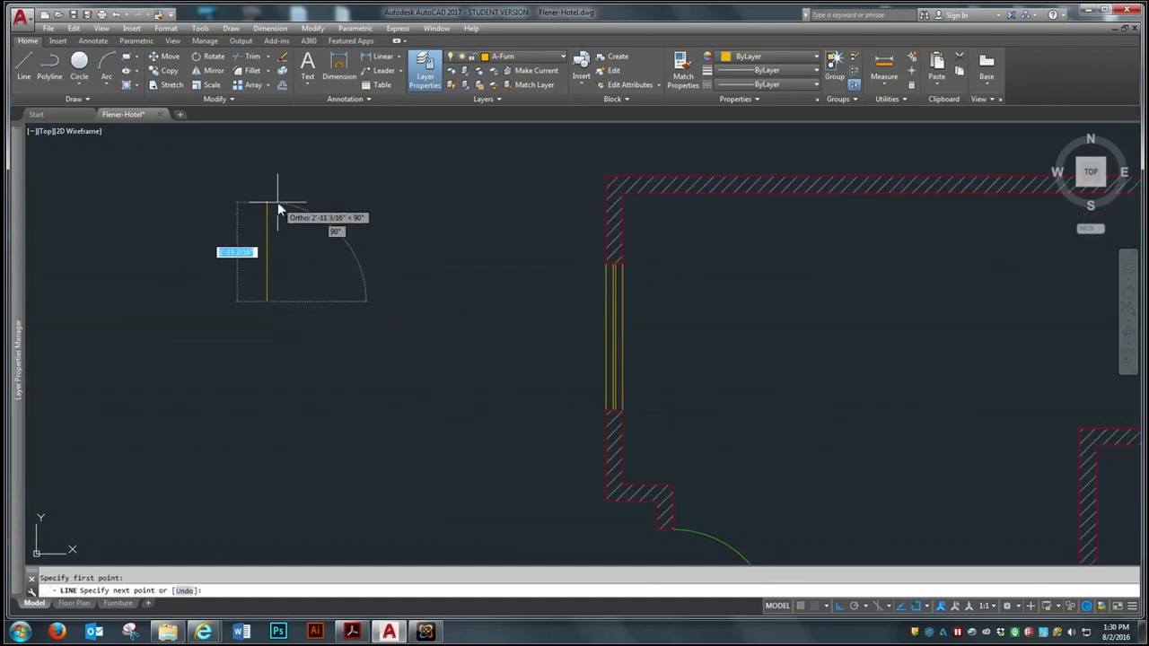
{"action": "type", "text": "1'10"}
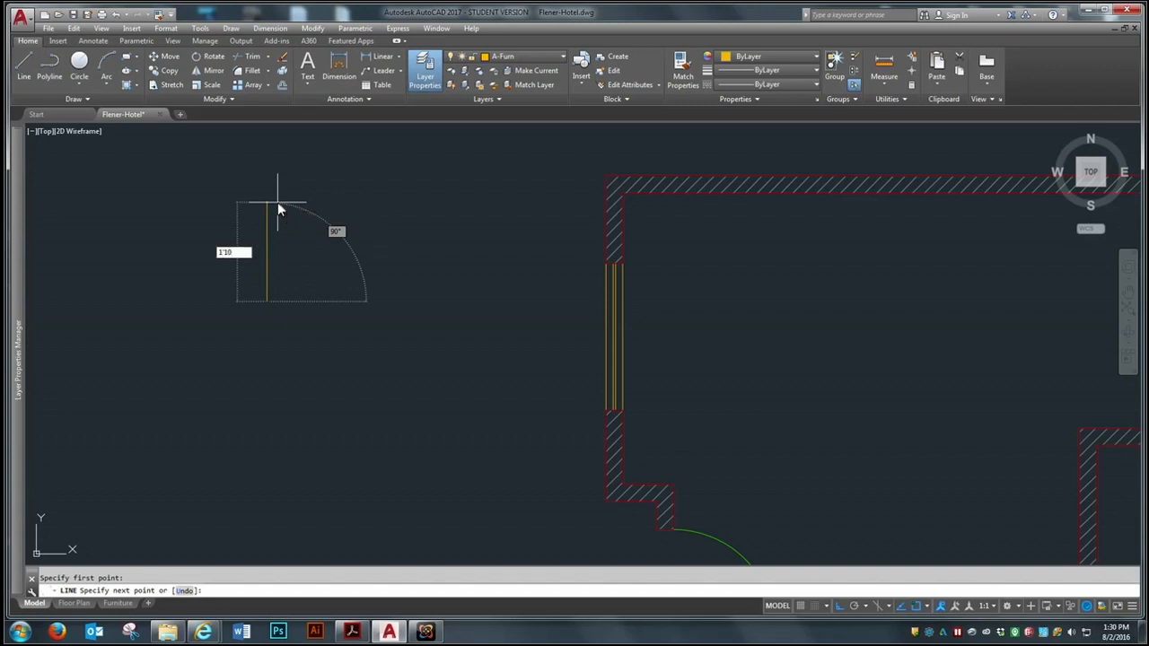
{"action": "key", "text": "Return"}
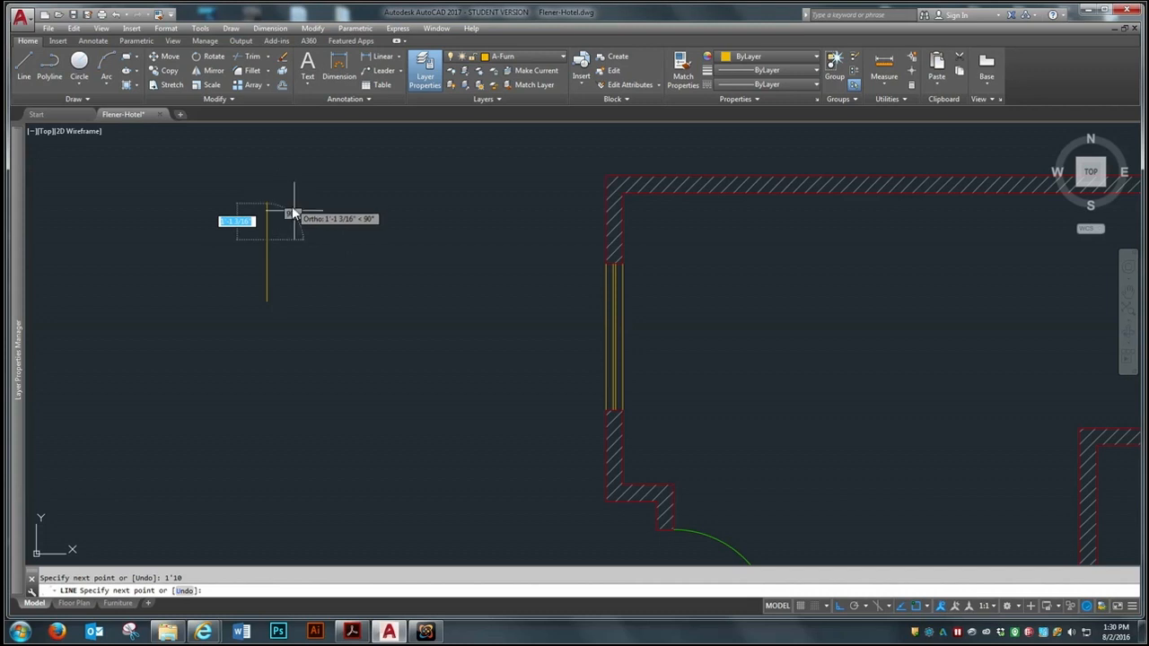
{"action": "type", "text": "3'"}
{"action": "key", "text": "Return"}
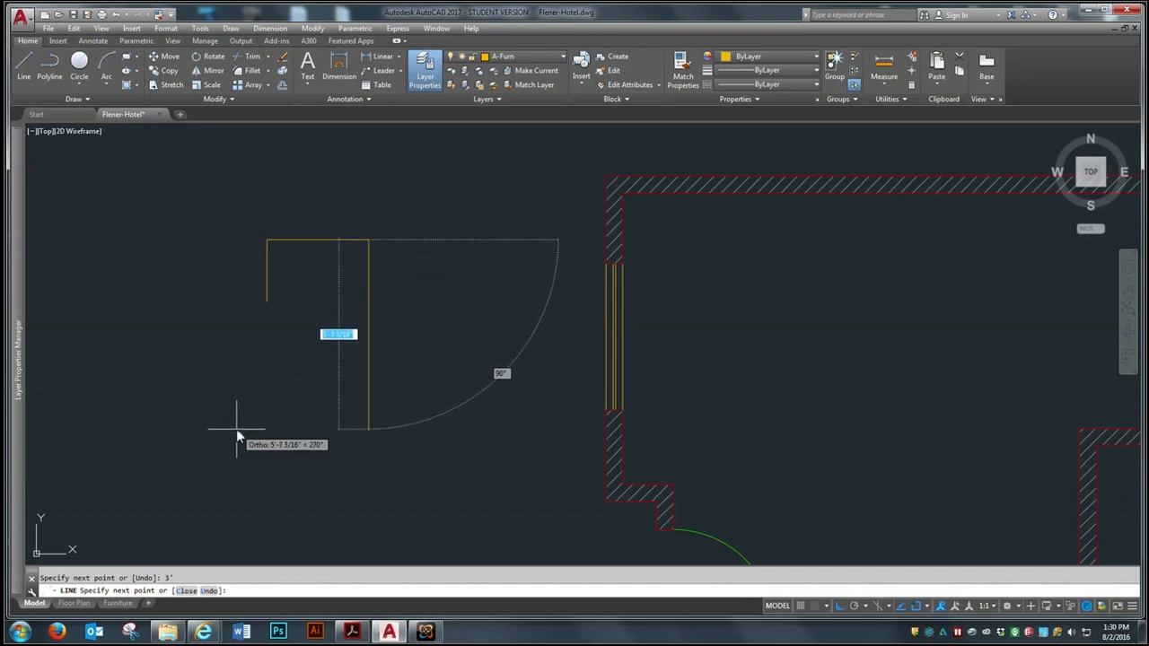
Complete the desk rectangle with a 1'10" line downward and close the outline
{"action": "type", "text": "1'10"}
{"action": "key", "text": "Return"}
{"action": "key", "text": "BackSpace"}
{"action": "type", "text": "1'10"}
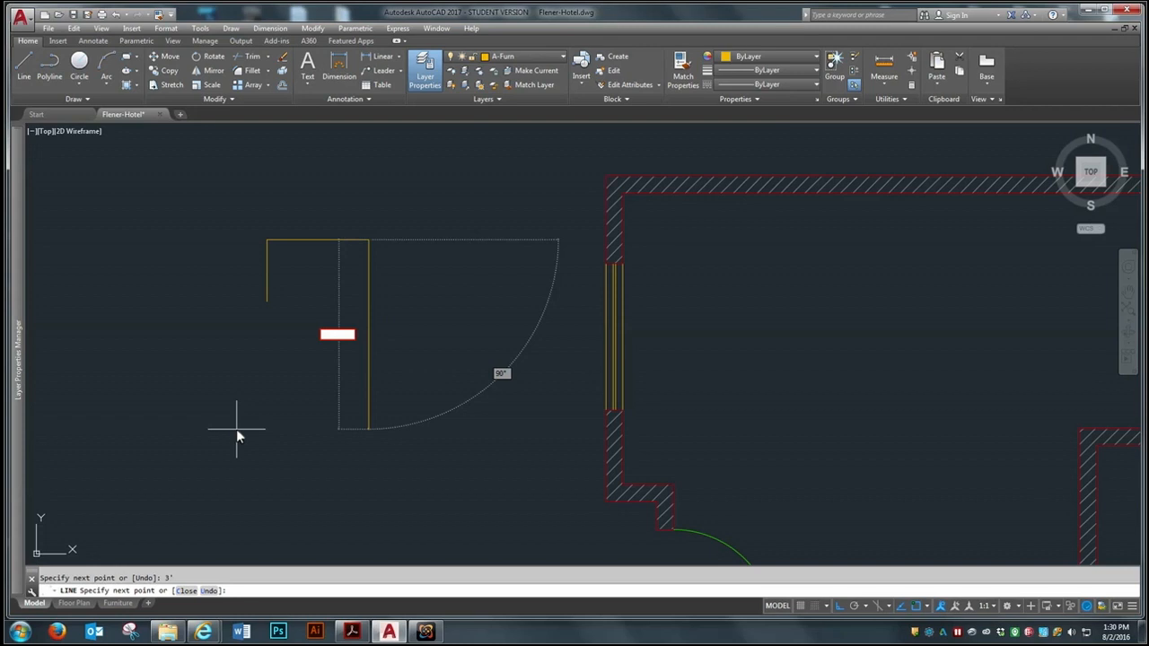
{"action": "key", "text": "Return"}
{"action": "type", "text": "c"}
{"action": "key", "text": "Return"}
{"action": "scroll", "coordinate": [313, 264], "scroll_direction": "up", "scroll_amount": 2}
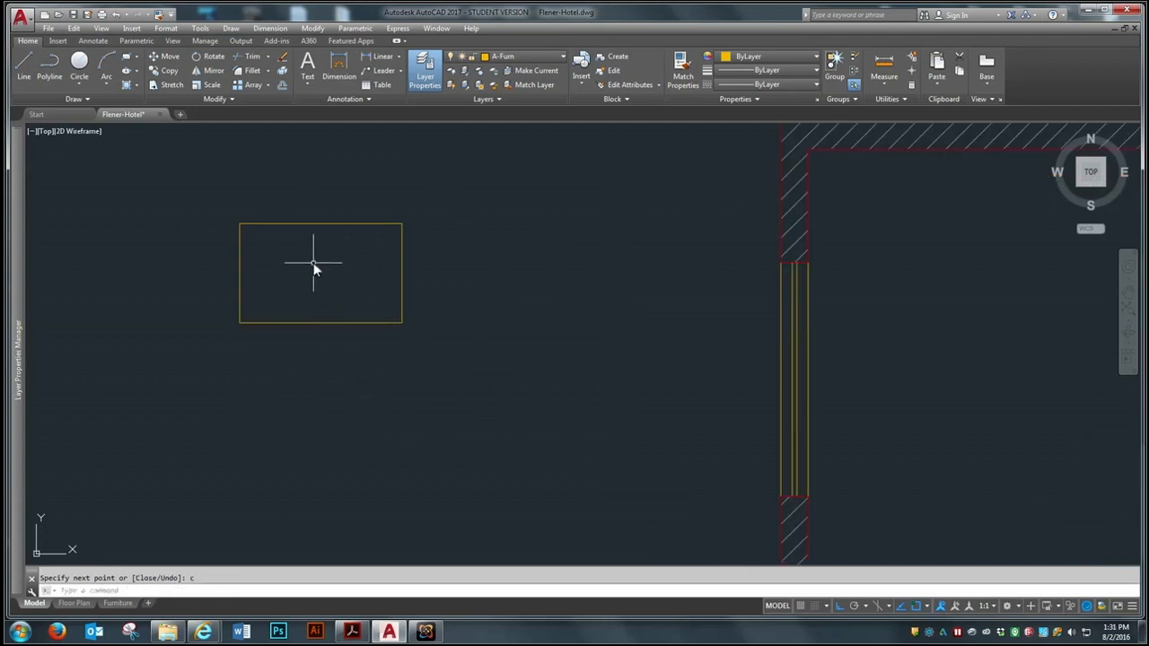
{"action": "scroll", "coordinate": [299, 366], "scroll_direction": "down", "scroll_amount": 2}
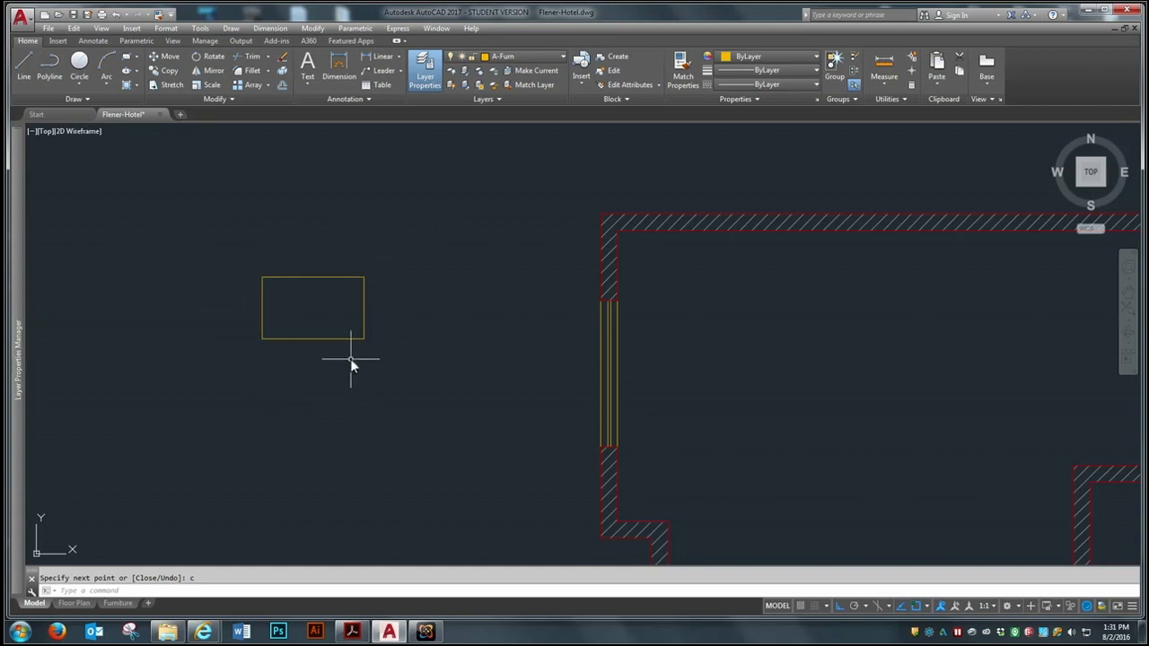
{"action": "scroll", "coordinate": [290, 359], "scroll_direction": "down", "scroll_amount": 2}
{"action": "scroll", "coordinate": [290, 359], "scroll_direction": "up", "scroll_amount": 4}
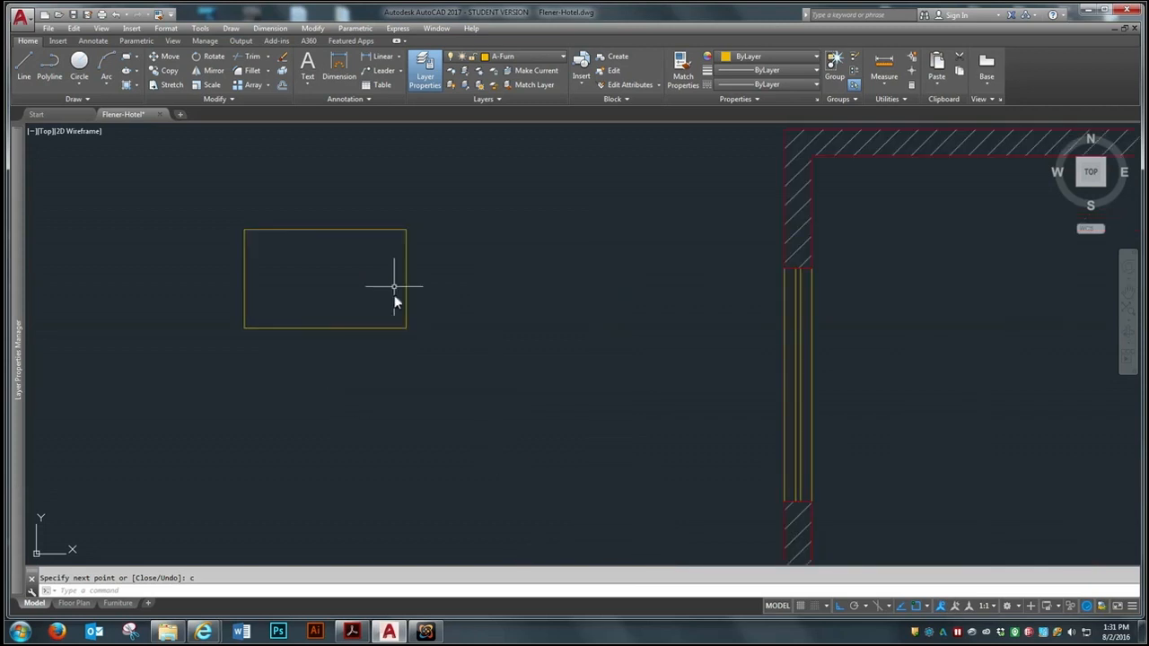
{"action": "scroll", "coordinate": [392, 387], "scroll_direction": "down", "scroll_amount": 2}
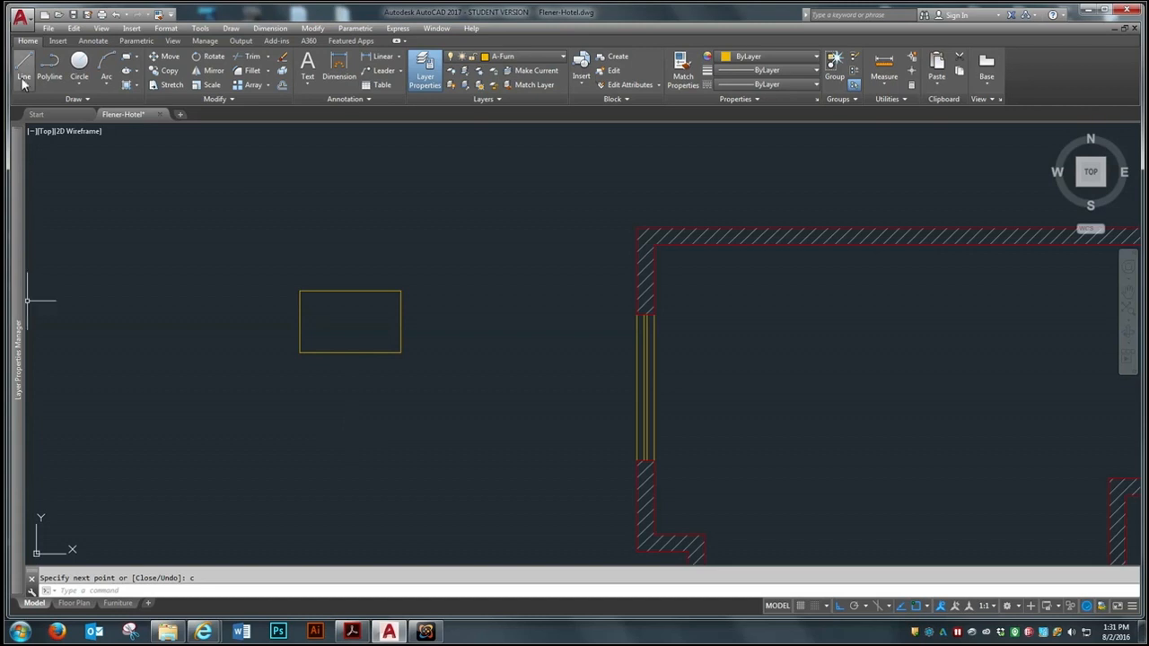
Copy the four lines of the desk rectangle to the clipboard
{"action": "left_click", "coordinate": [73, 28]}
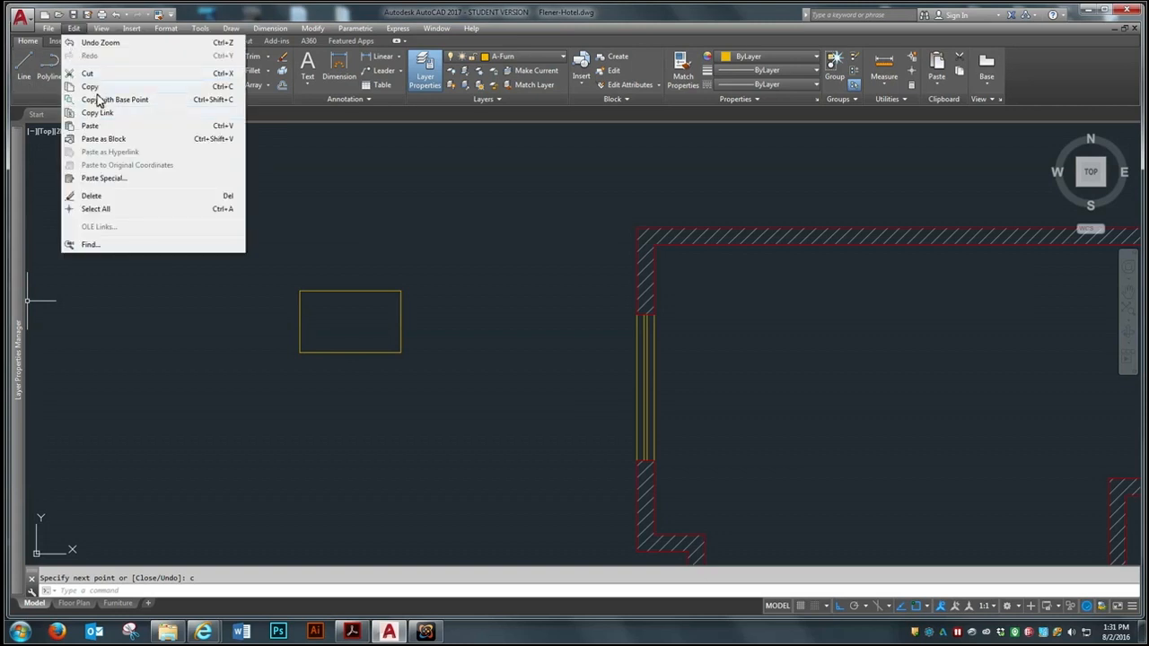
{"action": "left_click", "coordinate": [92, 87]}
{"action": "left_click", "coordinate": [481, 231]}
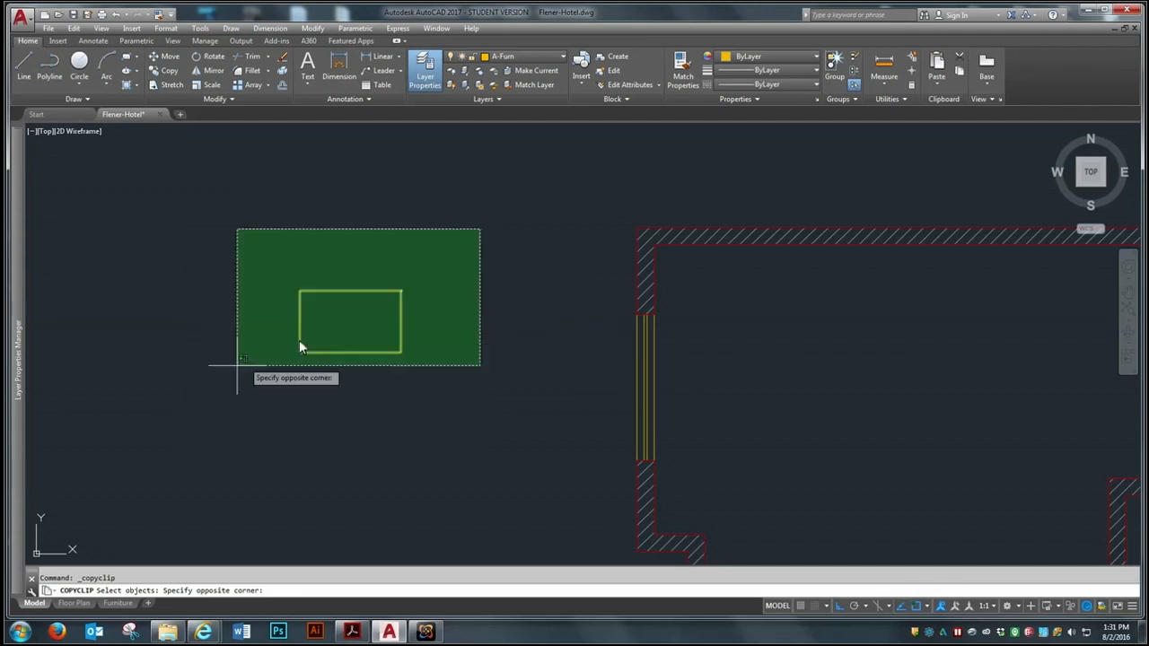
{"action": "left_click", "coordinate": [193, 385]}
{"action": "key", "text": "Return"}
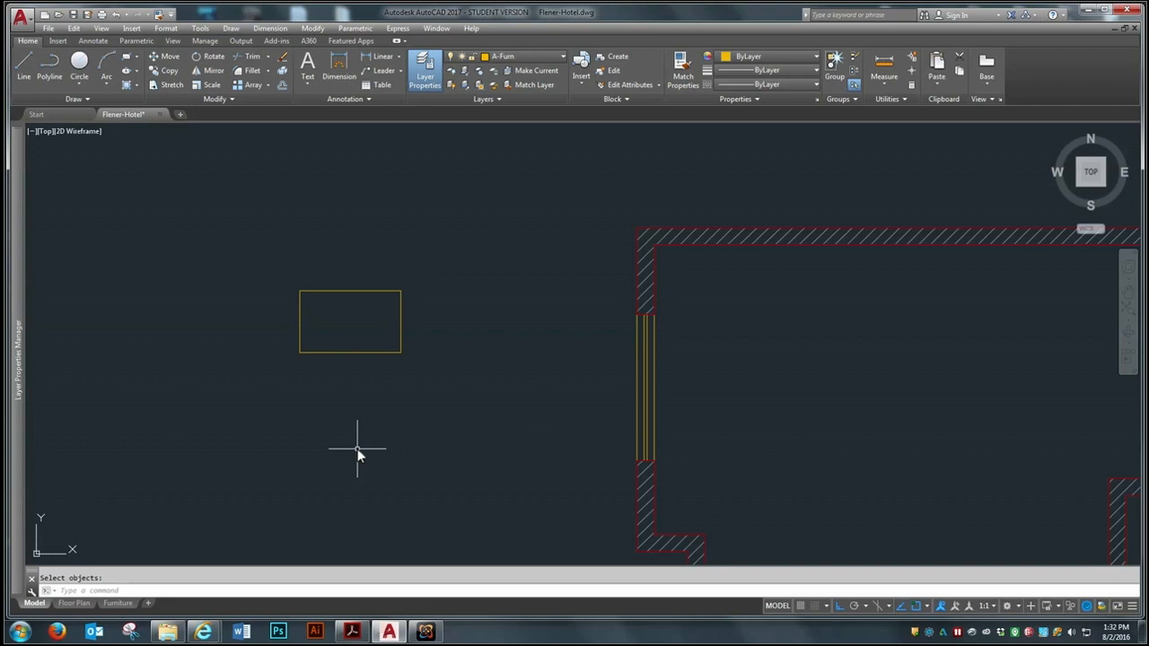
Start a block definition named Desk with its base point at the rectangle's lower-left corner
{"action": "type", "text": "b"}
{"action": "key", "text": "Return"}
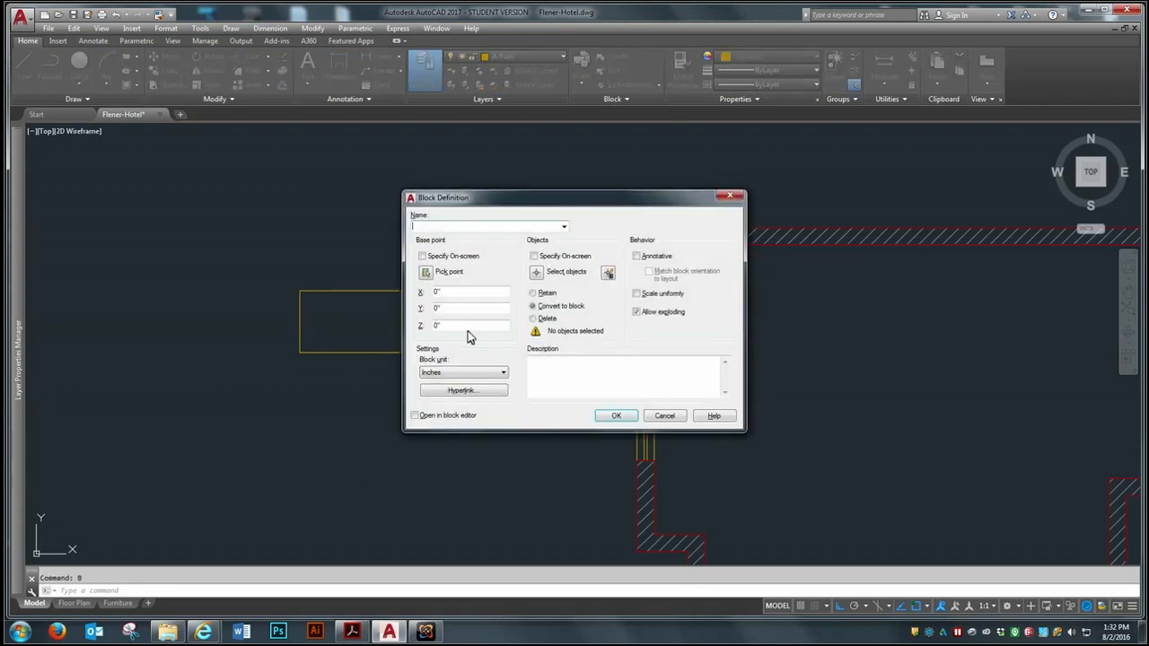
{"action": "left_click_drag", "start_coordinate": [596, 199], "coordinate": [659, 177]}
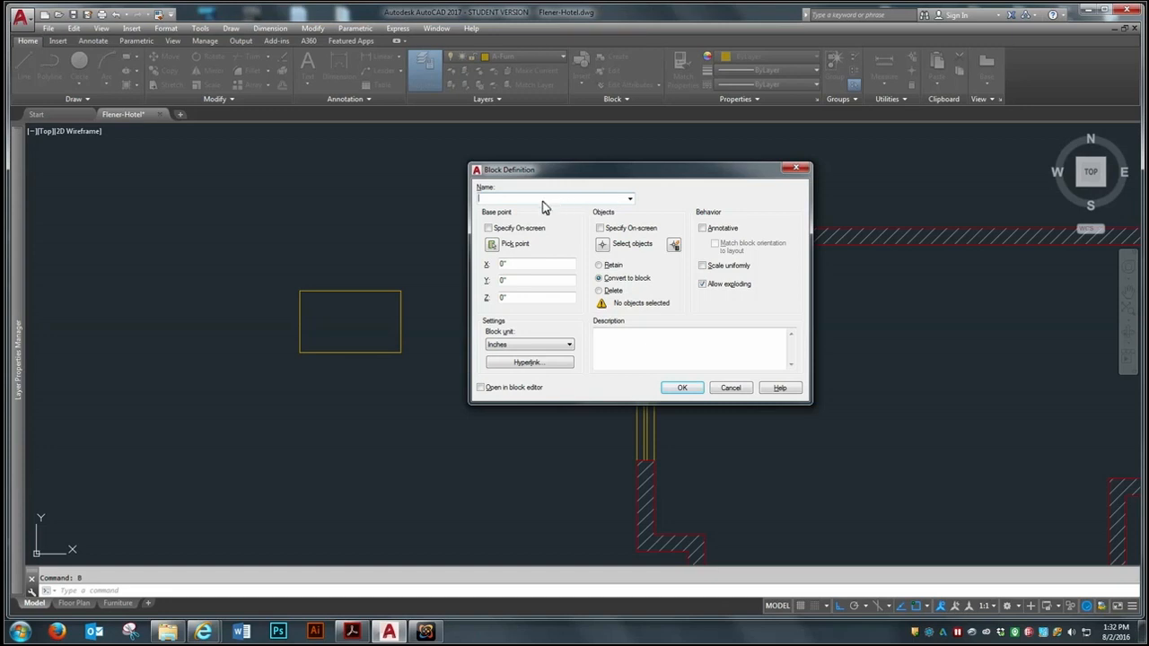
{"action": "type", "text": "Desk"}
{"action": "left_click", "coordinate": [492, 245]}
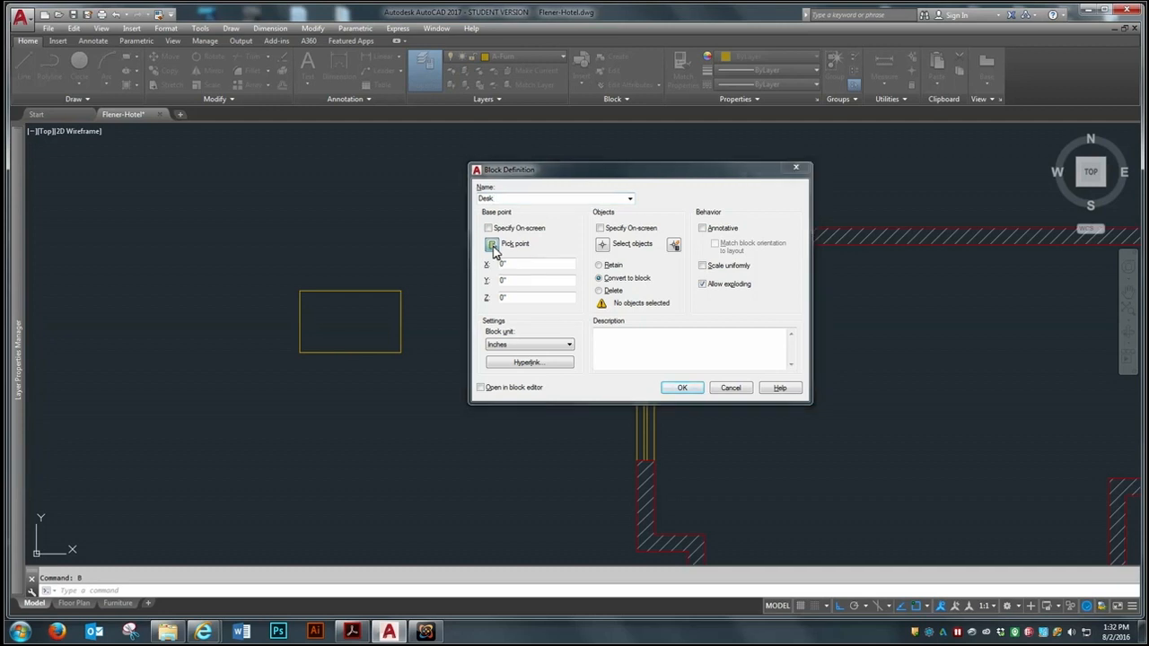
{"action": "left_click", "coordinate": [300, 352]}
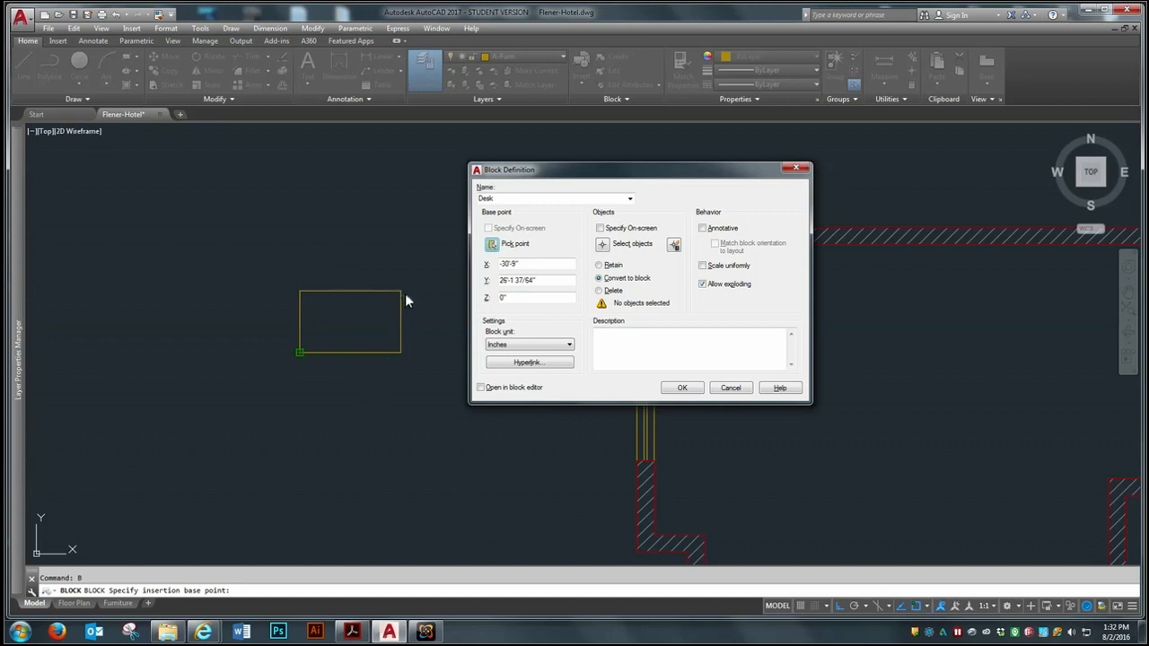
Select the four lines of the desk rectangle as the block's objects and create the block
{"action": "left_click", "coordinate": [602, 244]}
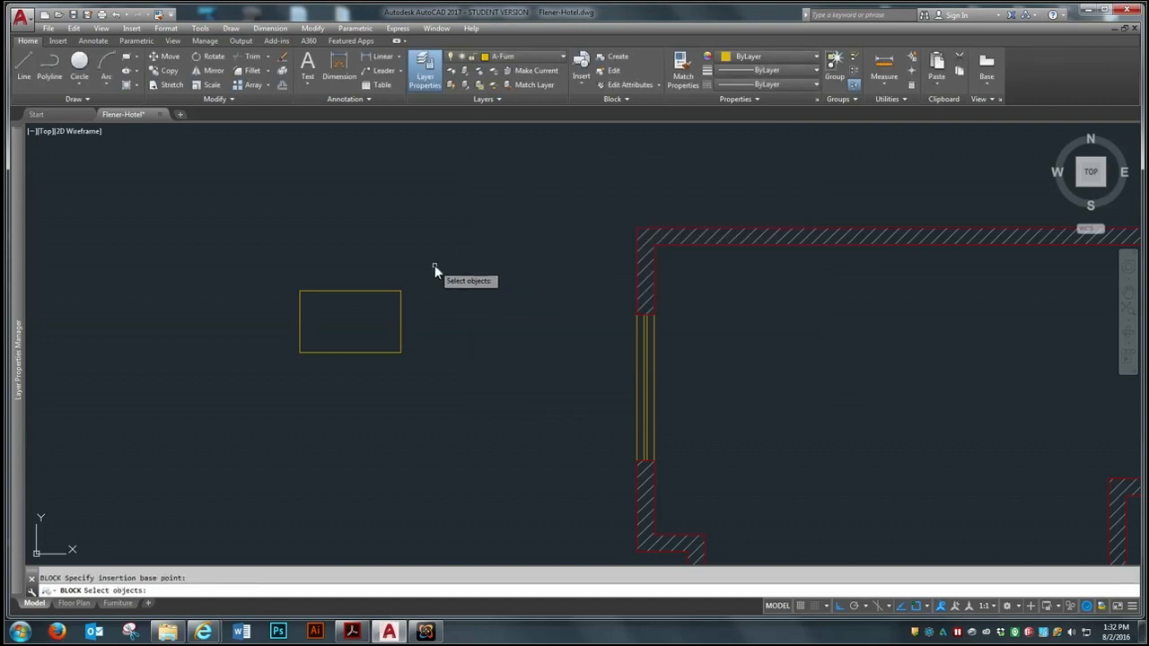
{"action": "left_click", "coordinate": [435, 265]}
{"action": "left_click", "coordinate": [235, 381]}
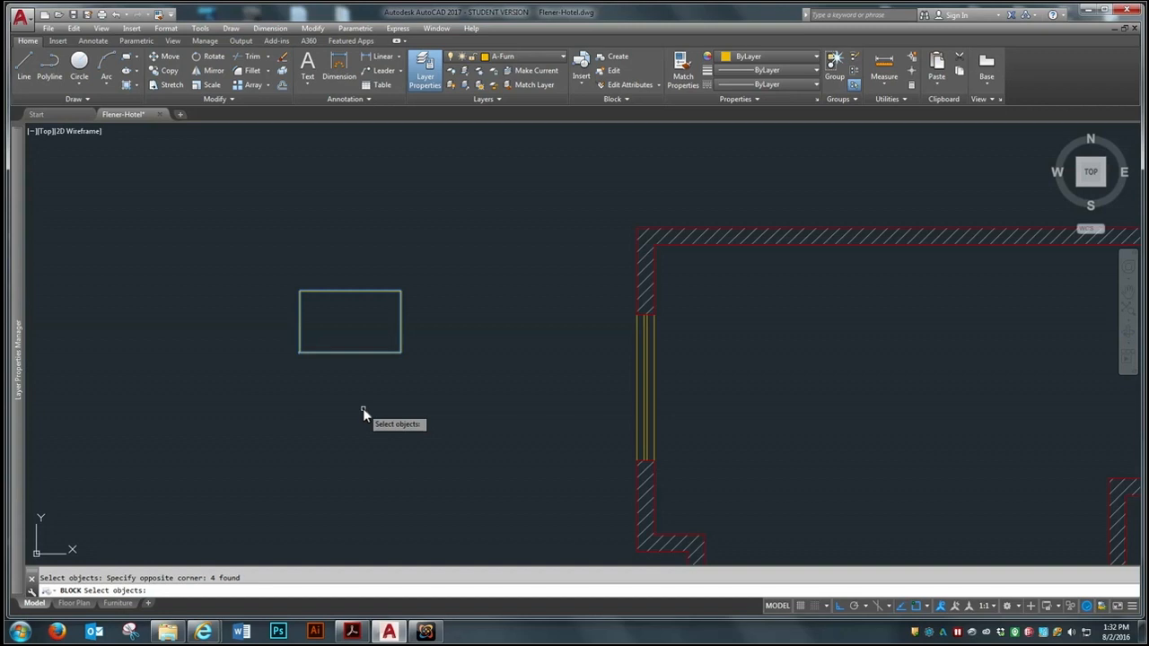
{"action": "key", "text": "Return"}
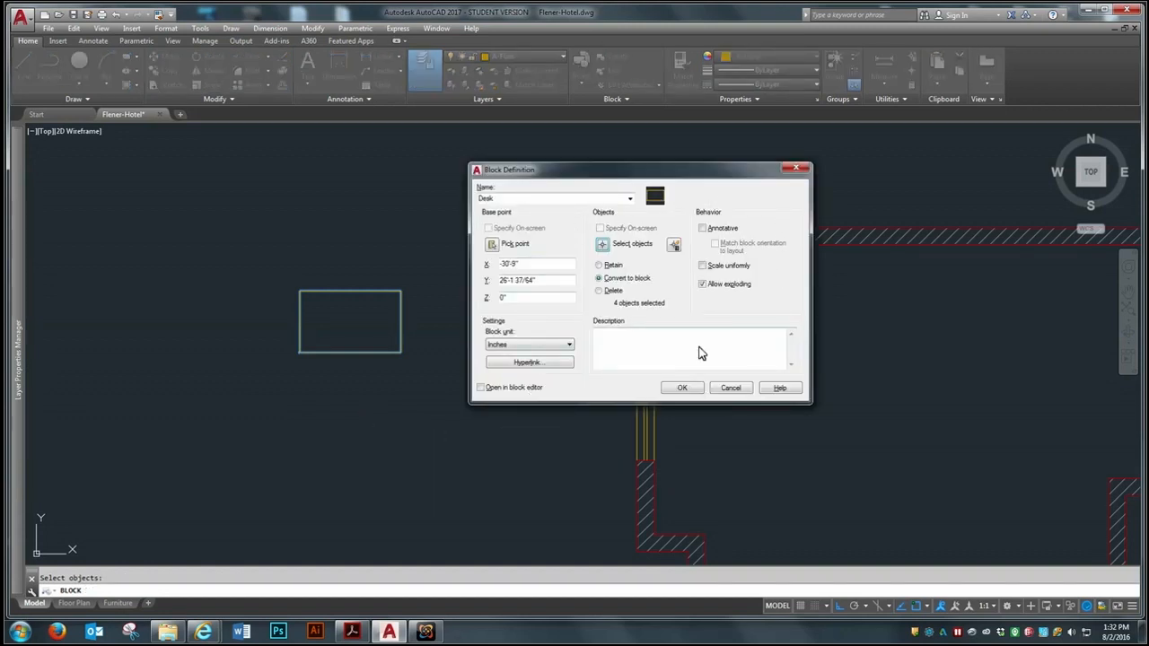
{"action": "left_click", "coordinate": [680, 388]}
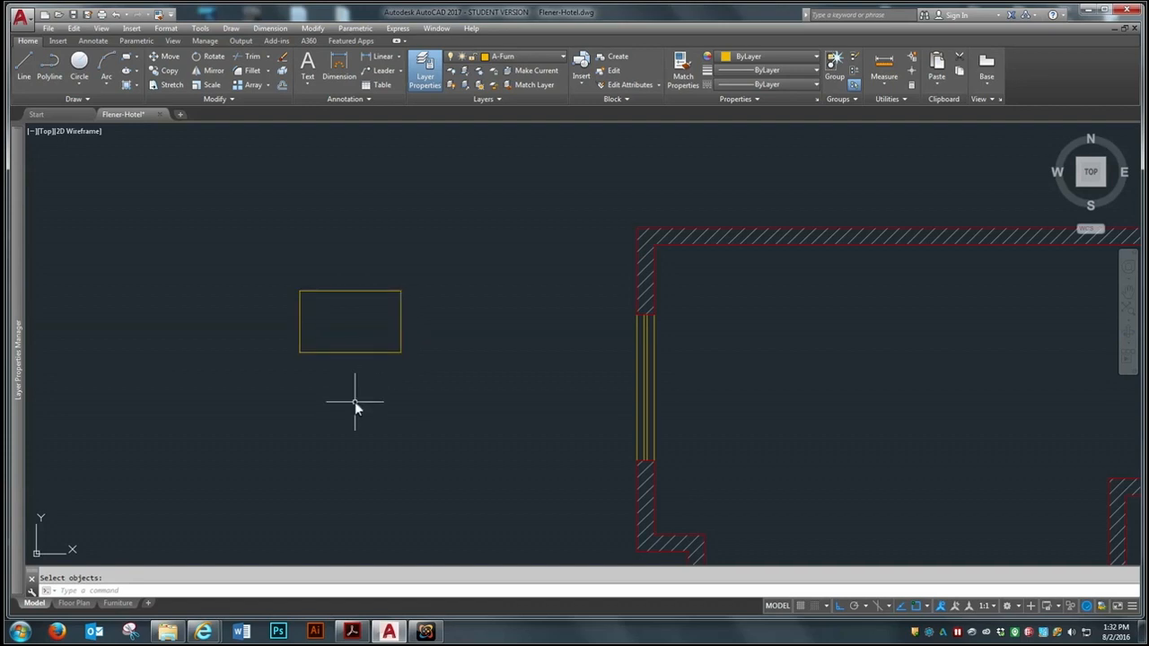
{"action": "type", "text": "b"}
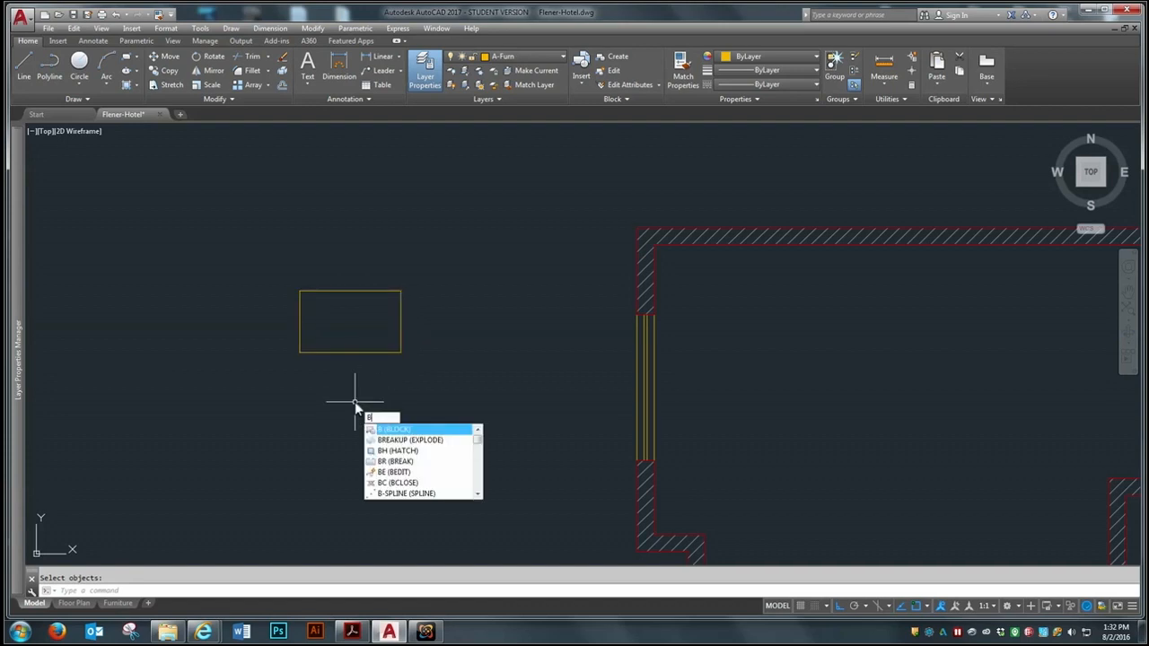
{"action": "key", "text": "Return"}
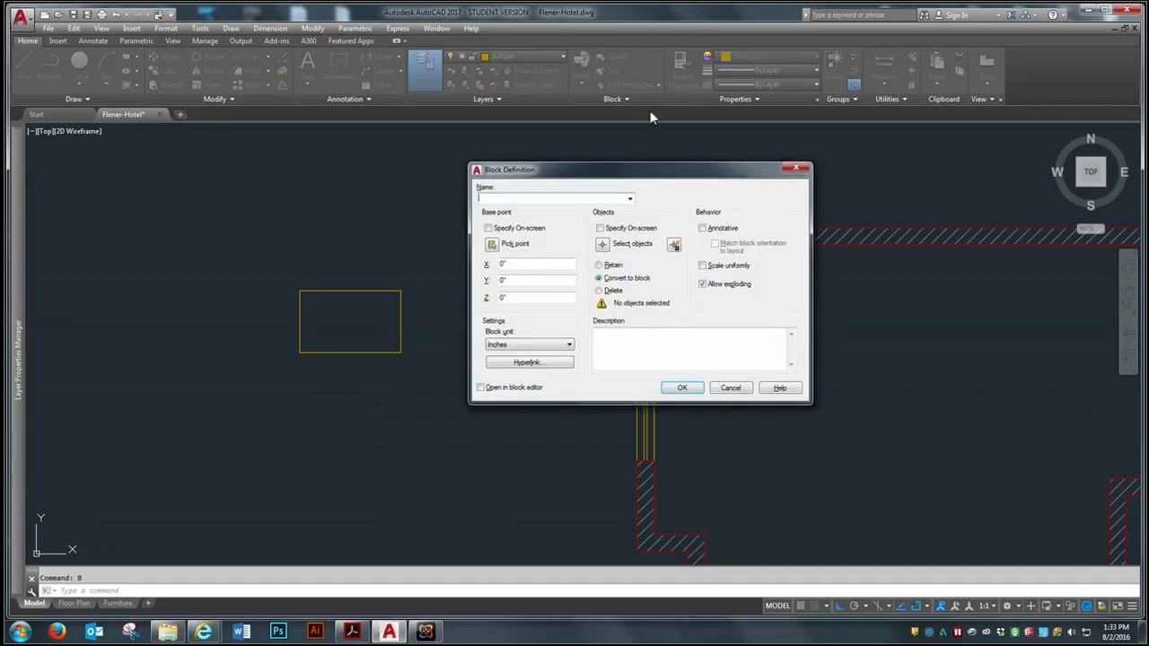
{"action": "left_click", "coordinate": [629, 199]}
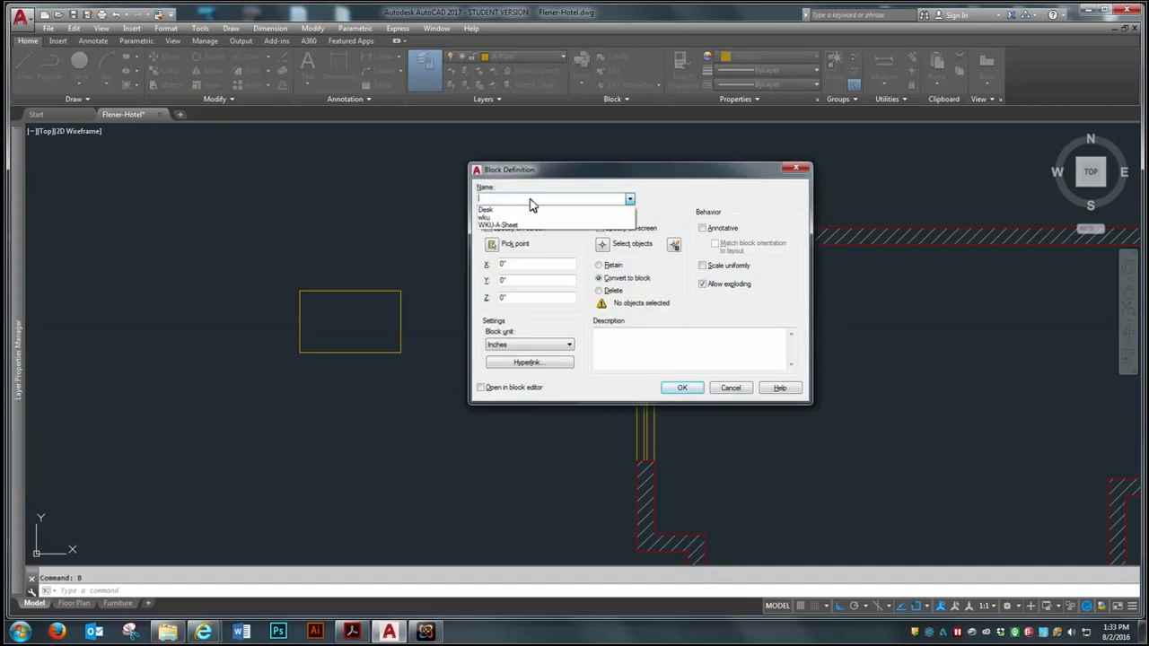
{"action": "left_click", "coordinate": [490, 216]}
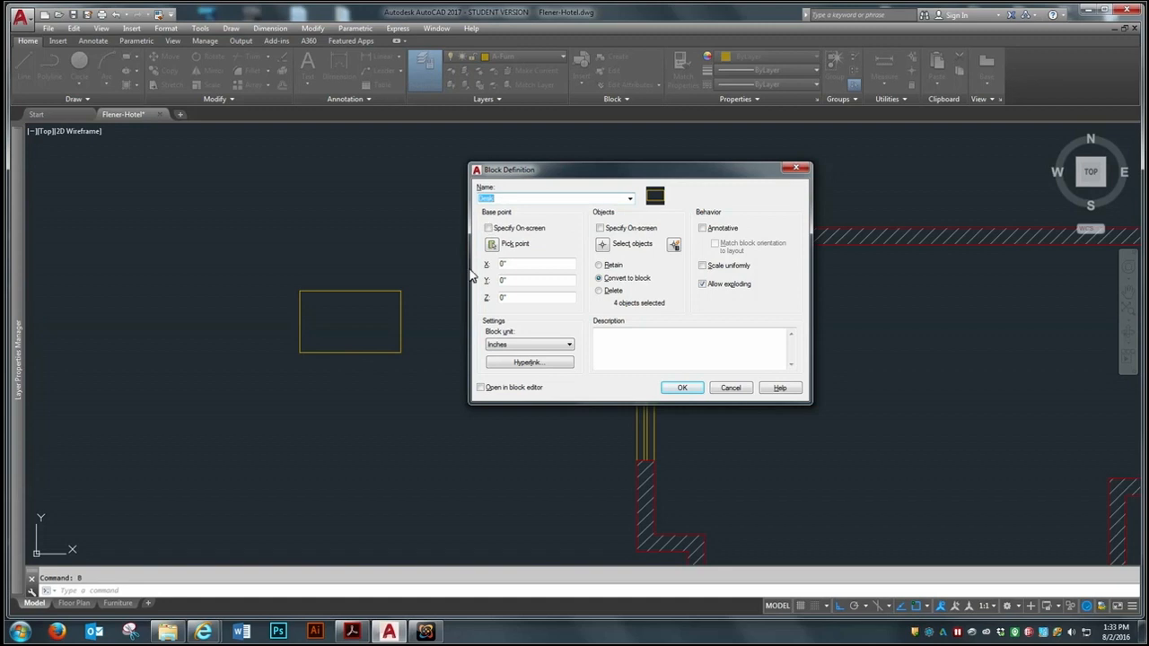
{"action": "left_click", "coordinate": [682, 389]}
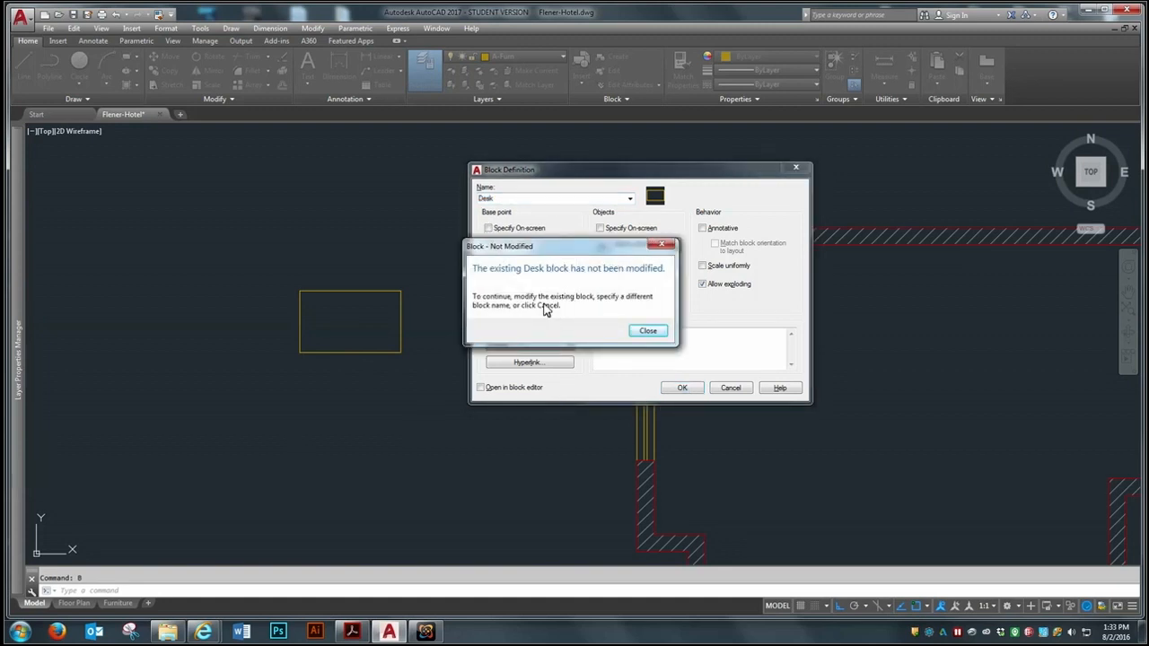
{"action": "left_click", "coordinate": [645, 331]}
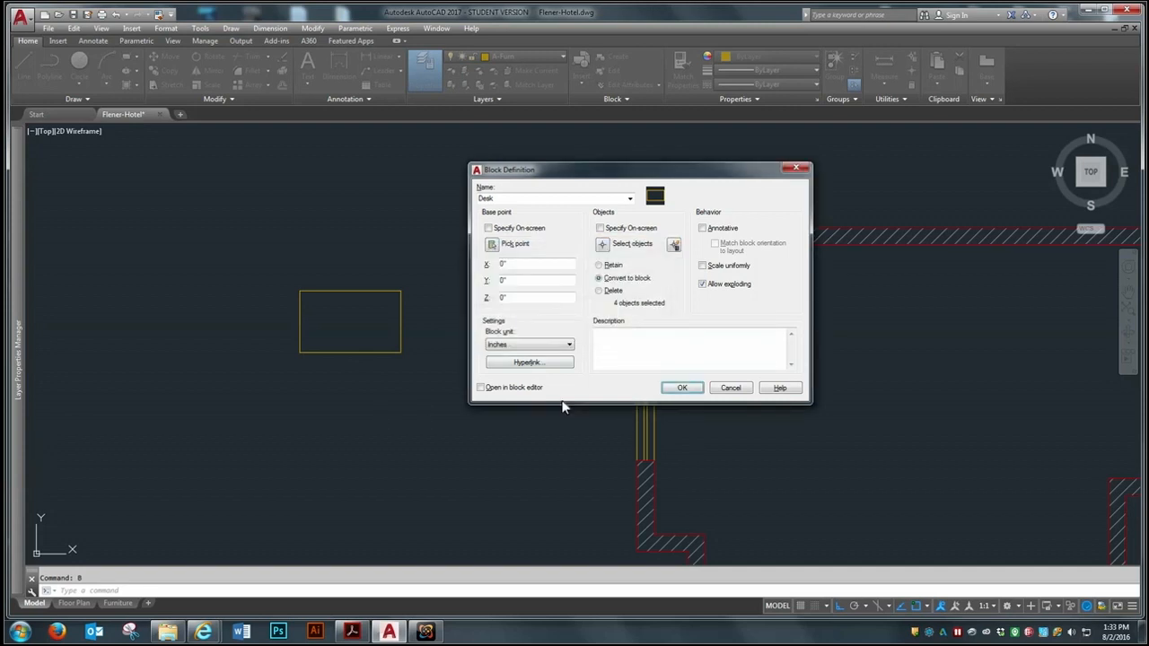
{"action": "left_click", "coordinate": [682, 388]}
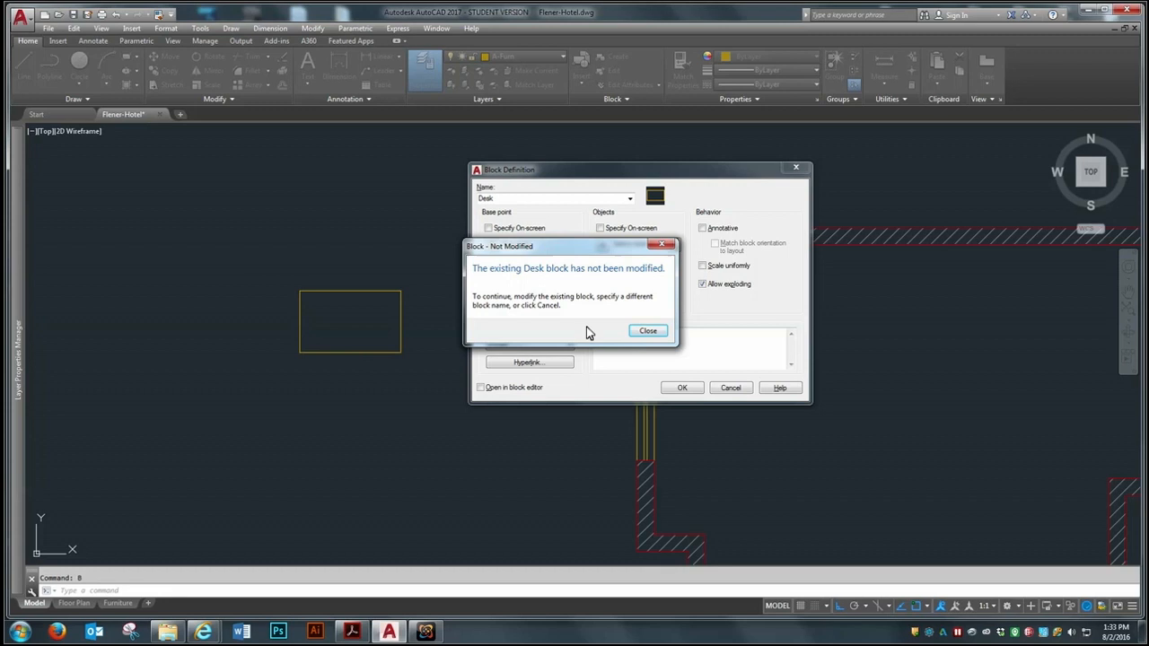
{"action": "left_click", "coordinate": [646, 331]}
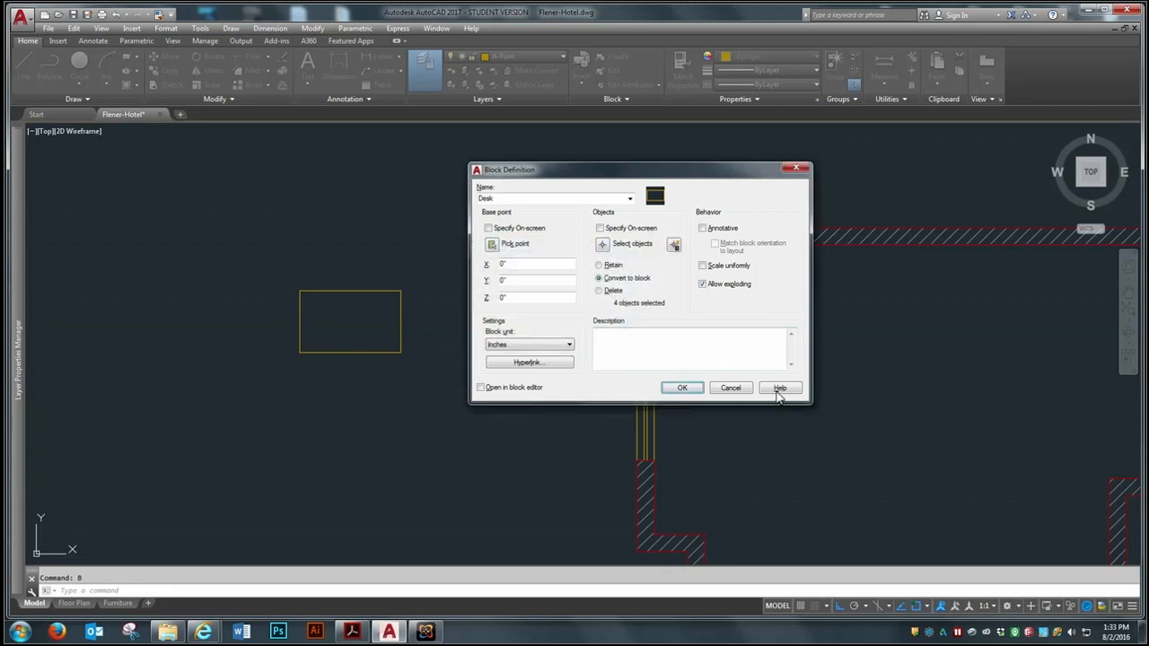
{"action": "left_click", "coordinate": [730, 387]}
Insert the Desk block inside the left room of the floor plan, between the entry door and the bathroom wall
{"action": "scroll", "coordinate": [362, 297], "scroll_direction": "down", "scroll_amount": 5}
{"action": "scroll", "coordinate": [348, 299], "scroll_direction": "up", "scroll_amount": 4}
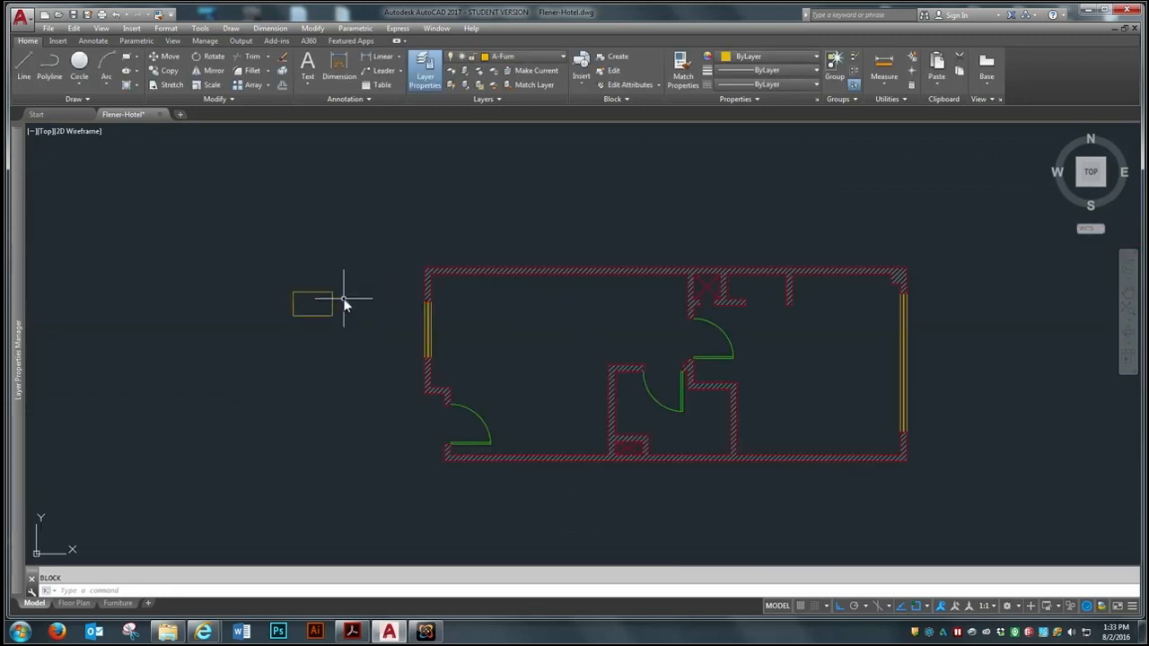
{"action": "scroll", "coordinate": [193, 314], "scroll_direction": "down", "scroll_amount": 2}
{"action": "scroll", "coordinate": [303, 316], "scroll_direction": "up", "scroll_amount": 2}
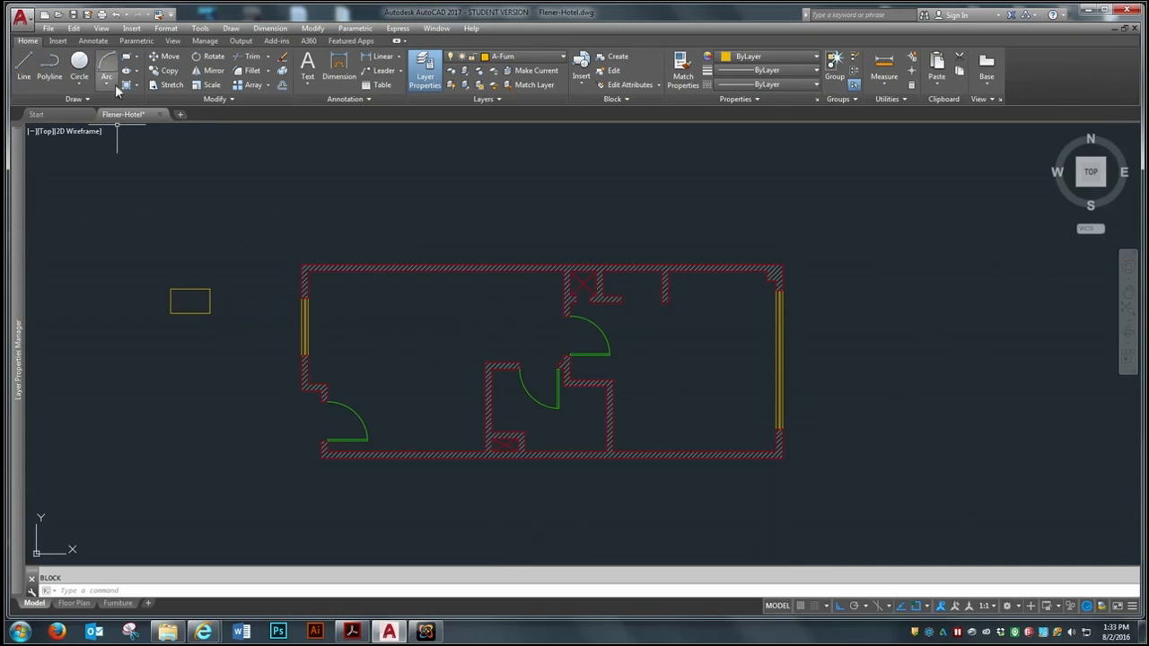
{"action": "left_click", "coordinate": [56, 42]}
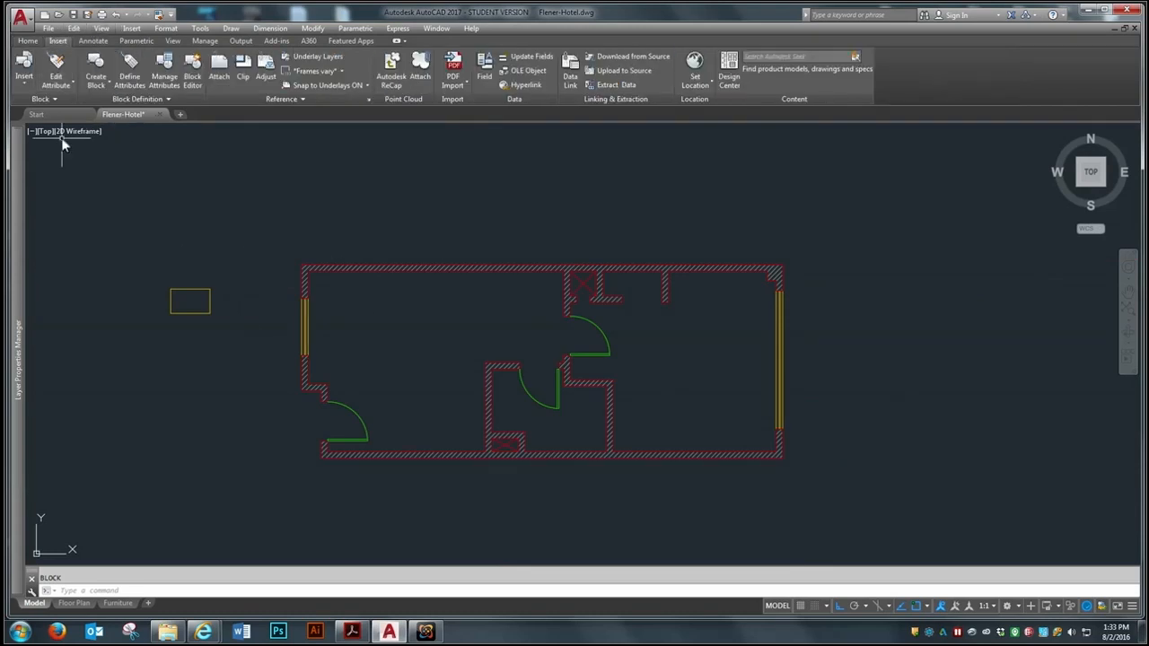
{"action": "left_click", "coordinate": [24, 70]}
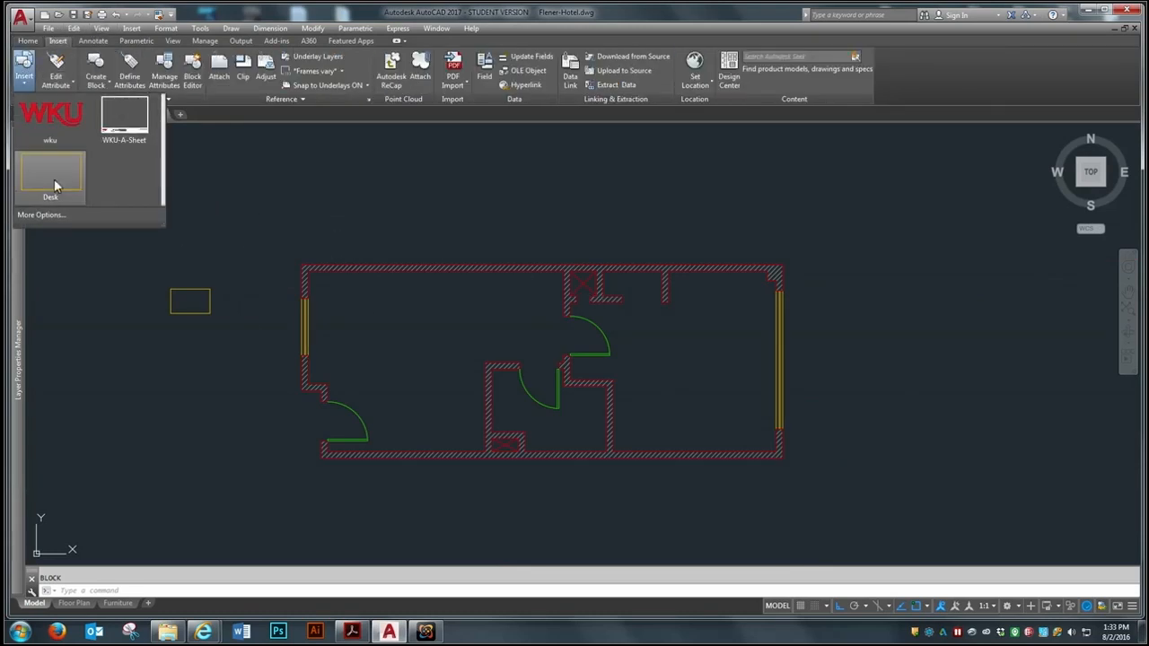
{"action": "left_click", "coordinate": [51, 172]}
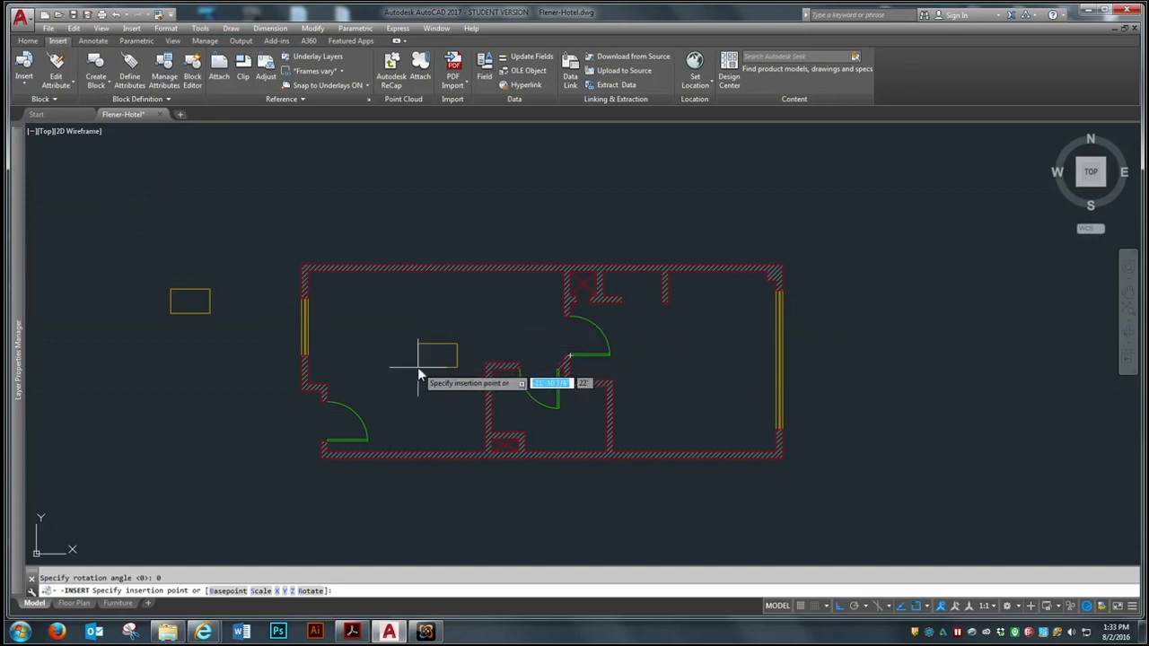
{"action": "scroll", "coordinate": [413, 371], "scroll_direction": "up", "scroll_amount": 2}
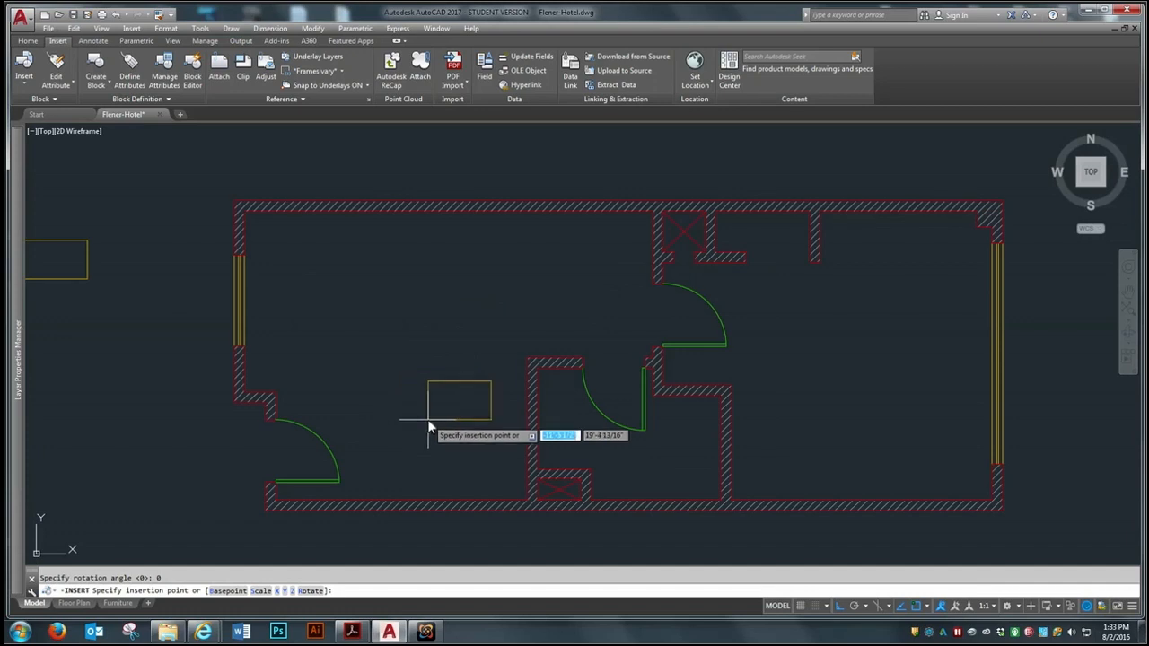
{"action": "left_click", "coordinate": [407, 404]}
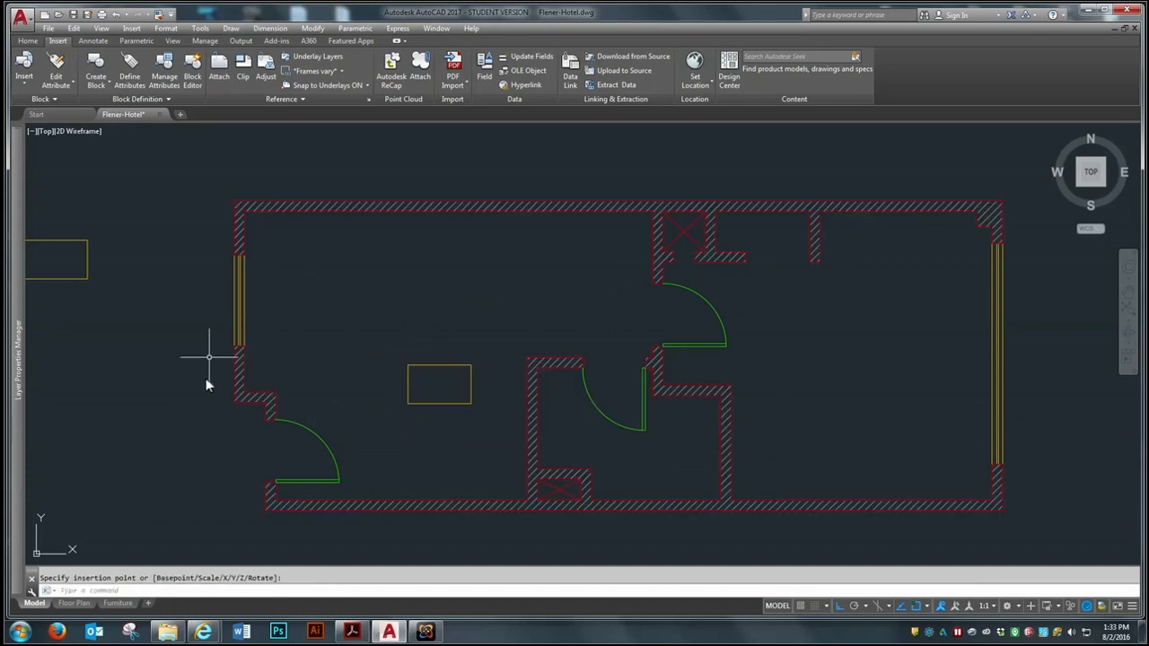
Erase the original desk outside the floor plan, keeping the one placed in the room
{"action": "scroll", "coordinate": [712, 331], "scroll_direction": "down", "scroll_amount": 2}
{"action": "type", "text": "e"}
{"action": "key", "text": "Return"}
{"action": "left_click", "coordinate": [361, 231]}
{"action": "left_click", "coordinate": [235, 333]}
{"action": "key", "text": "Return"}
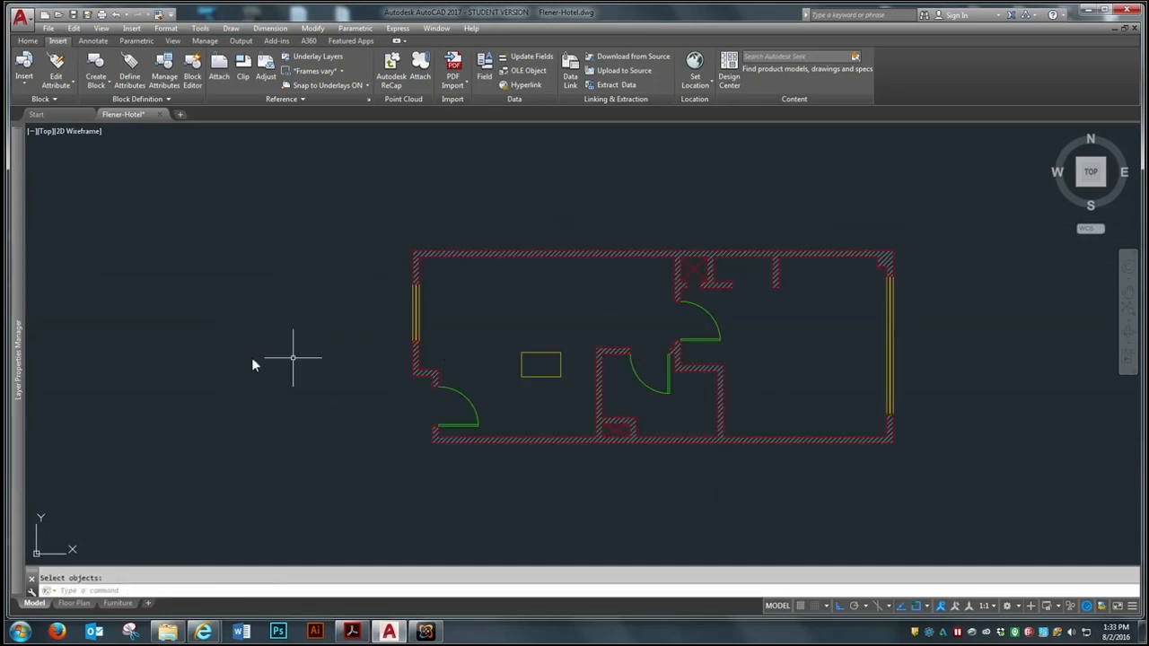
{"action": "scroll", "coordinate": [766, 357], "scroll_direction": "up", "scroll_amount": 2}
{"action": "scroll", "coordinate": [791, 361], "scroll_direction": "down", "scroll_amount": 2}
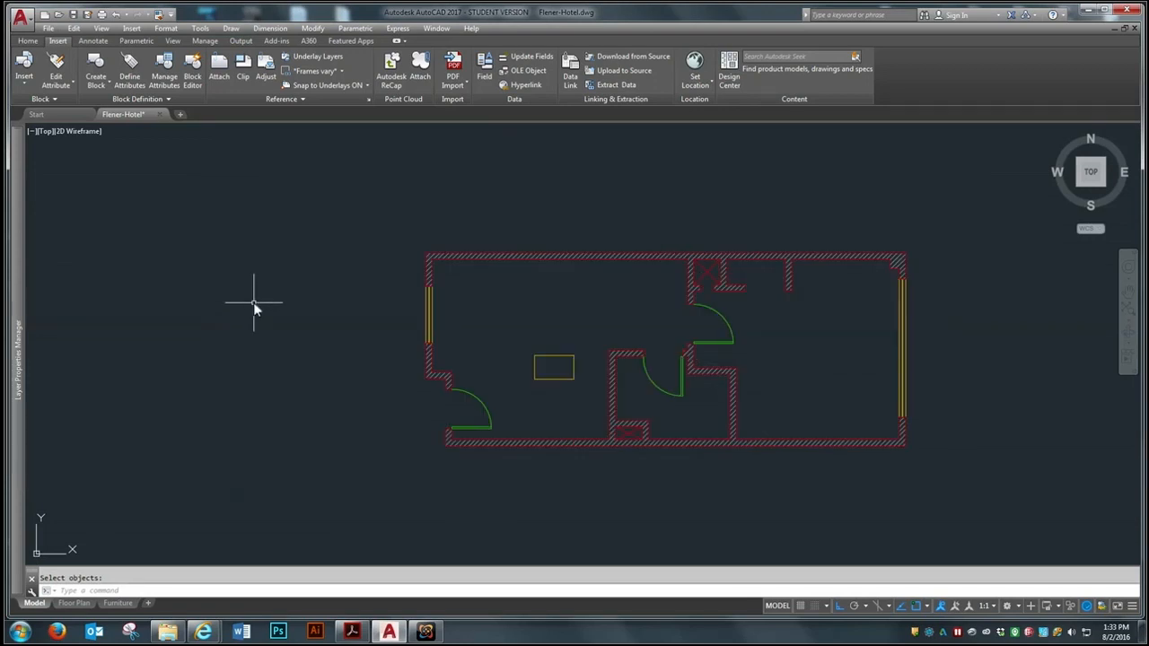
Draw a rectangle 1'6" wide and 1'10" high in the empty area left of the floor plan
{"action": "left_click", "coordinate": [28, 41]}
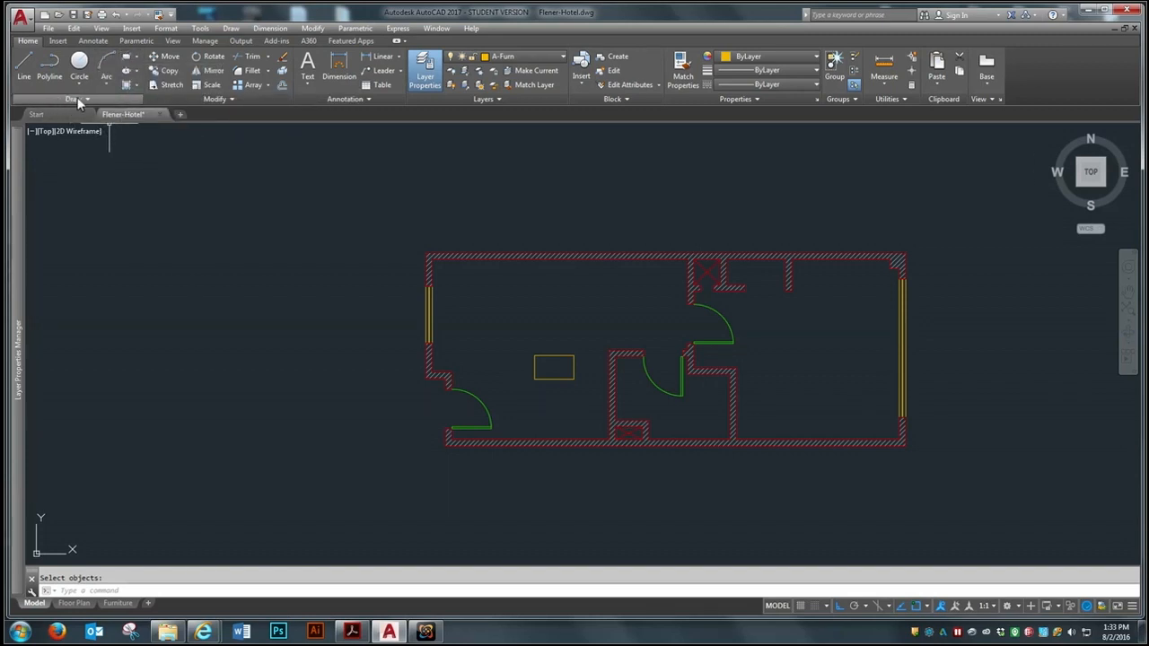
{"action": "left_click", "coordinate": [126, 58]}
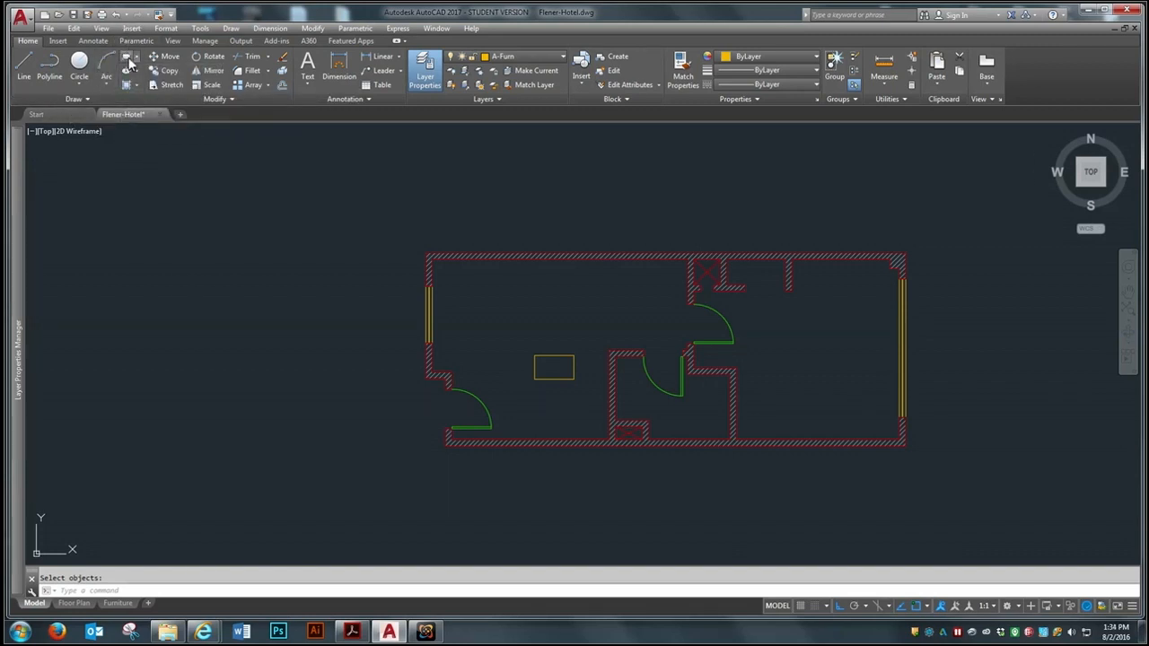
{"action": "left_click", "coordinate": [132, 322]}
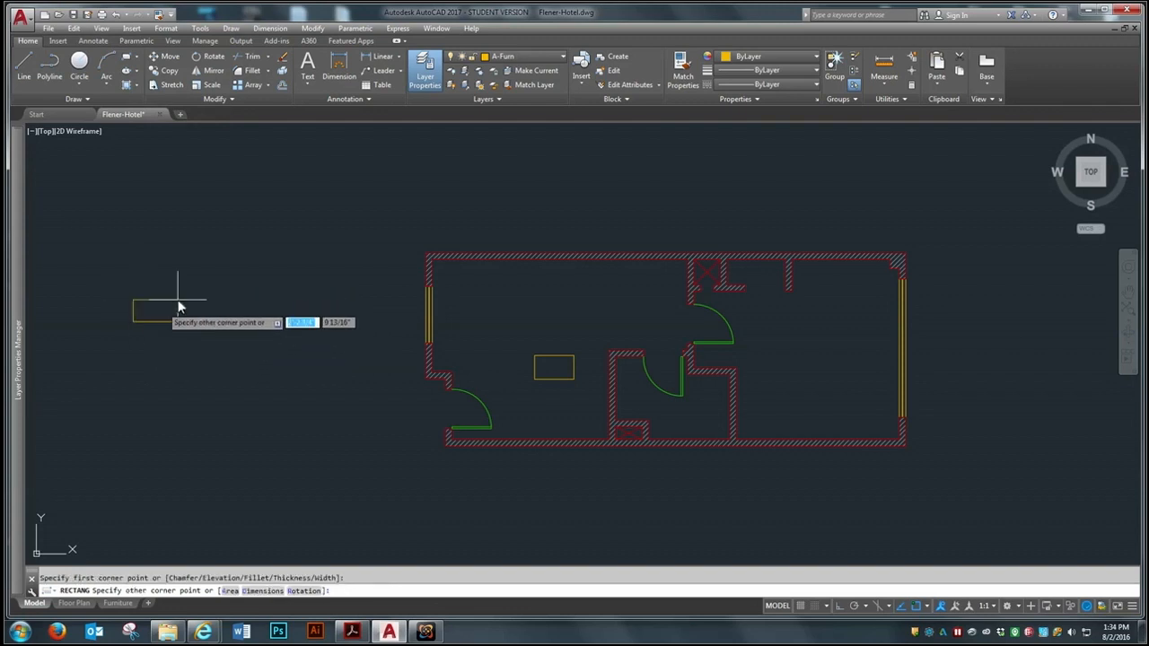
{"action": "mouse_move", "coordinate": [20, 337]}
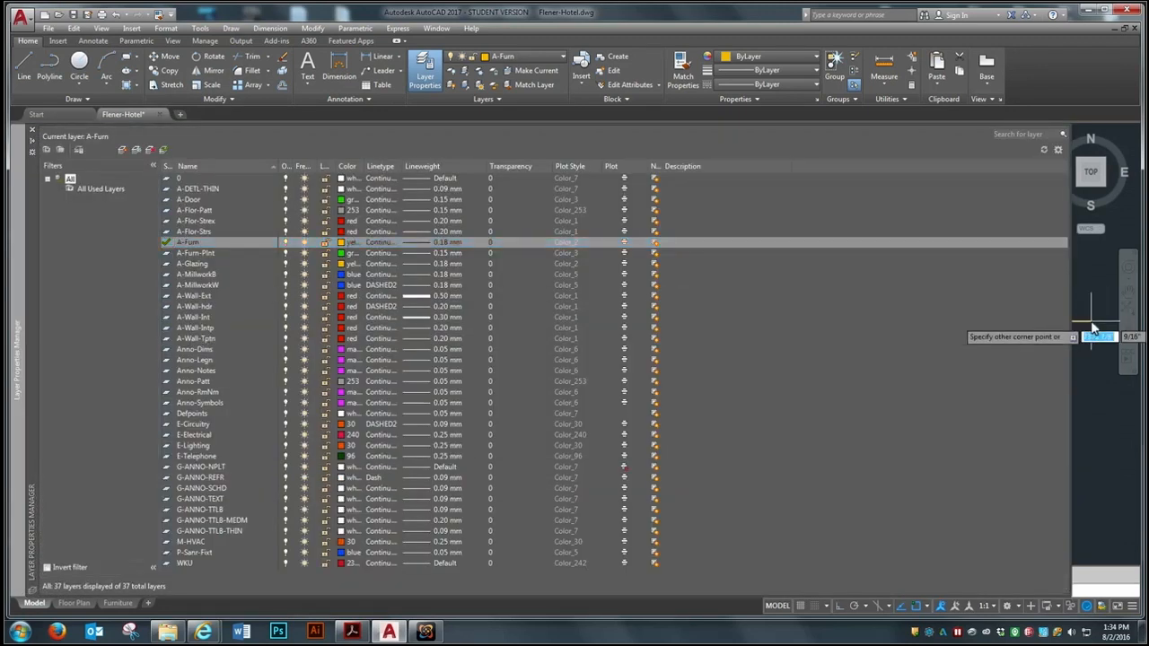
{"action": "scroll", "coordinate": [235, 298], "scroll_direction": "up", "scroll_amount": 6}
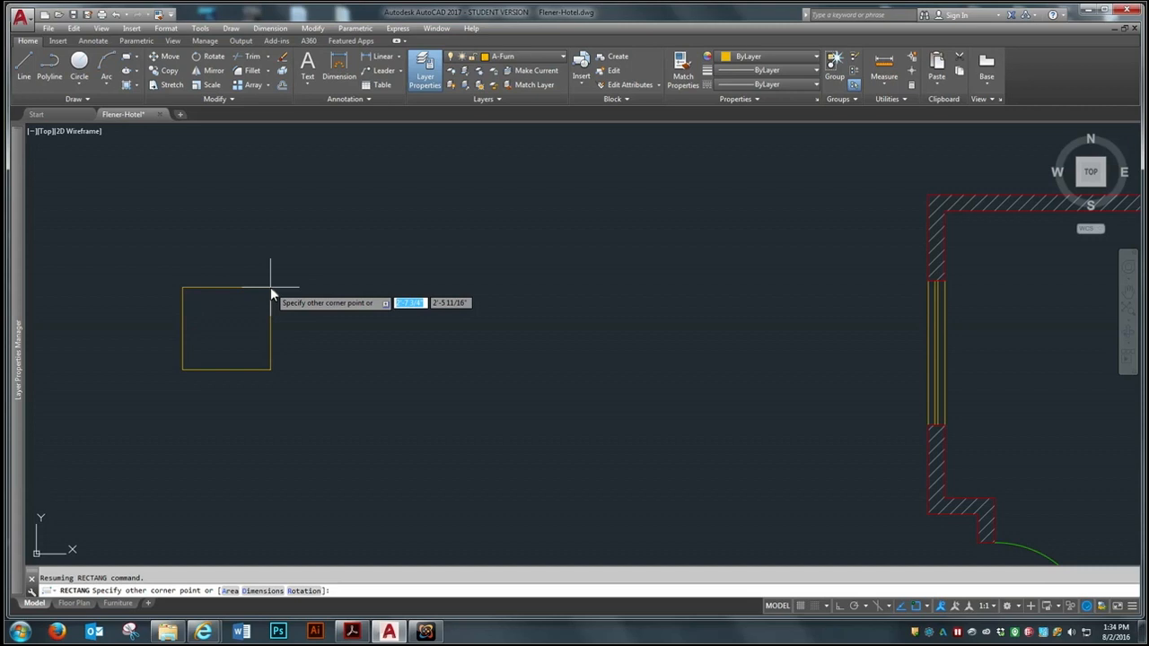
{"action": "type", "text": "1'6"}
{"action": "key", "text": "Tab"}
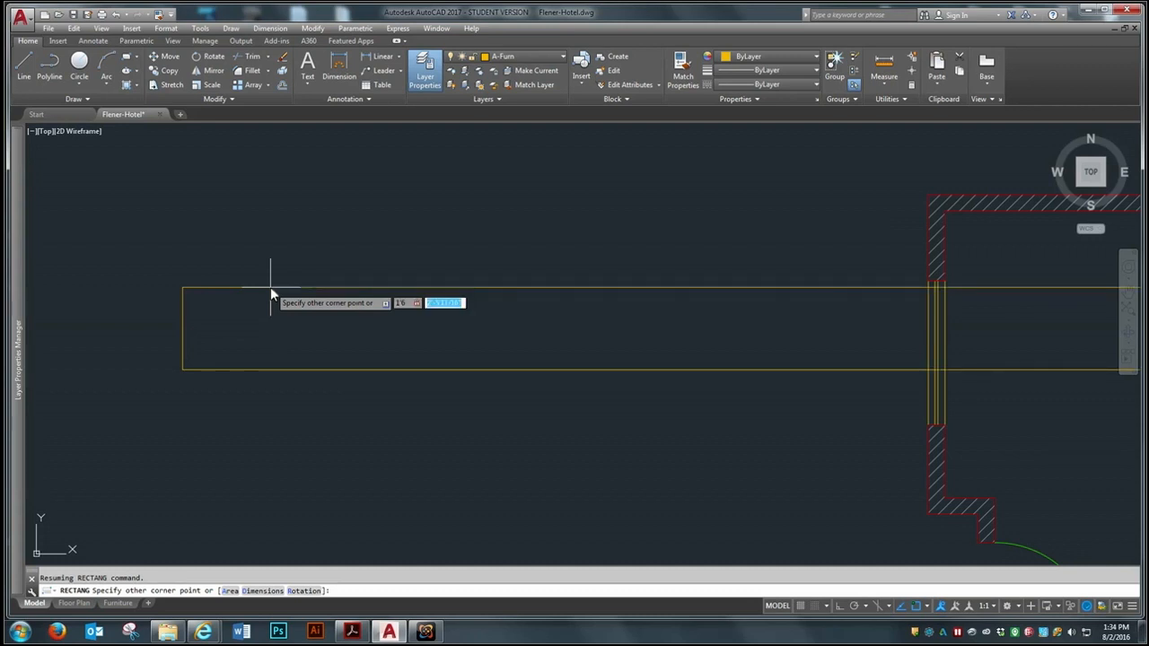
{"action": "type", "text": "1'10"}
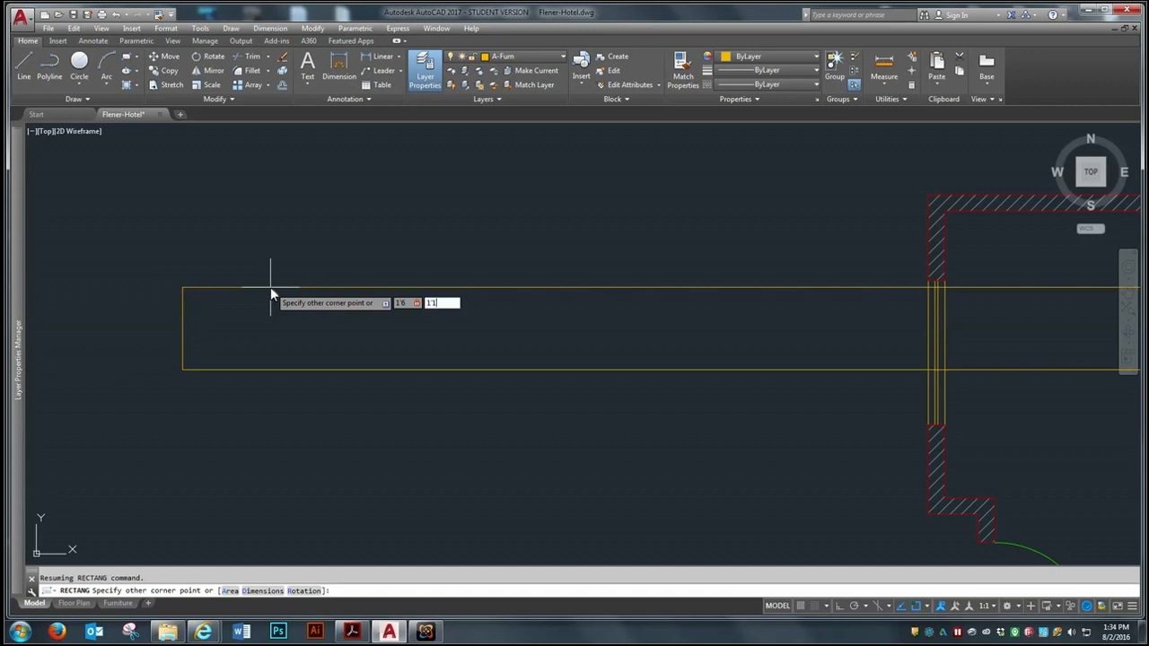
{"action": "key", "text": "Return"}
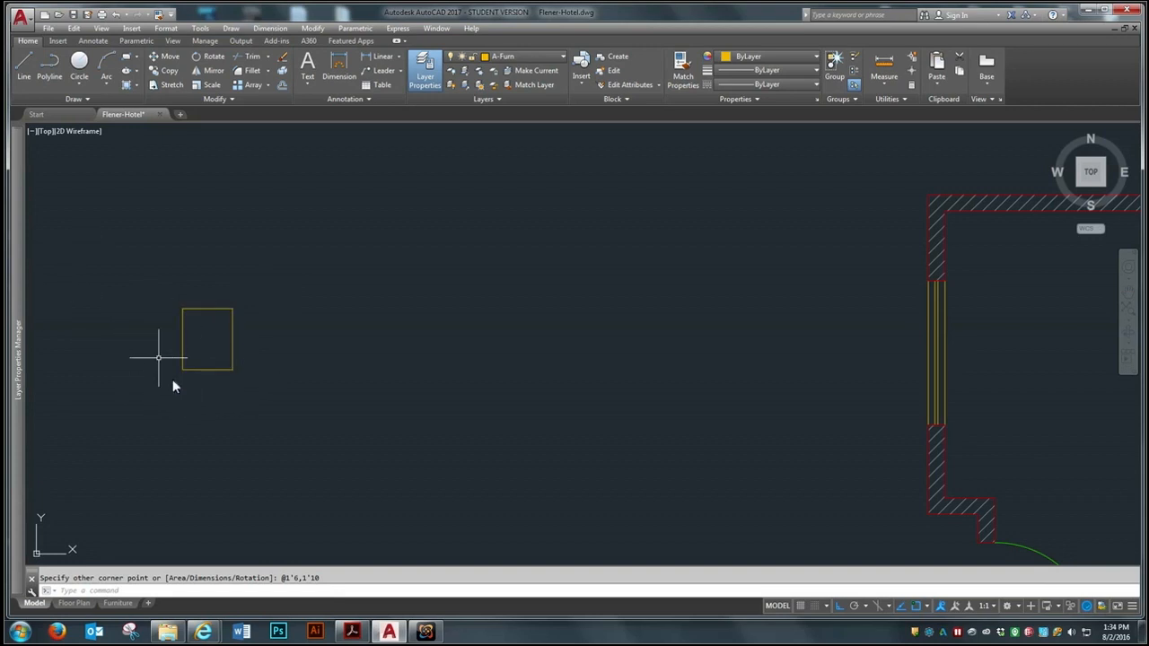
Rotate the new rectangle a quarter turn so that its long side runs horizontally
{"action": "left_click", "coordinate": [210, 56]}
{"action": "left_click", "coordinate": [233, 338]}
{"action": "key", "text": "Return"}
{"action": "left_click", "coordinate": [283, 342]}
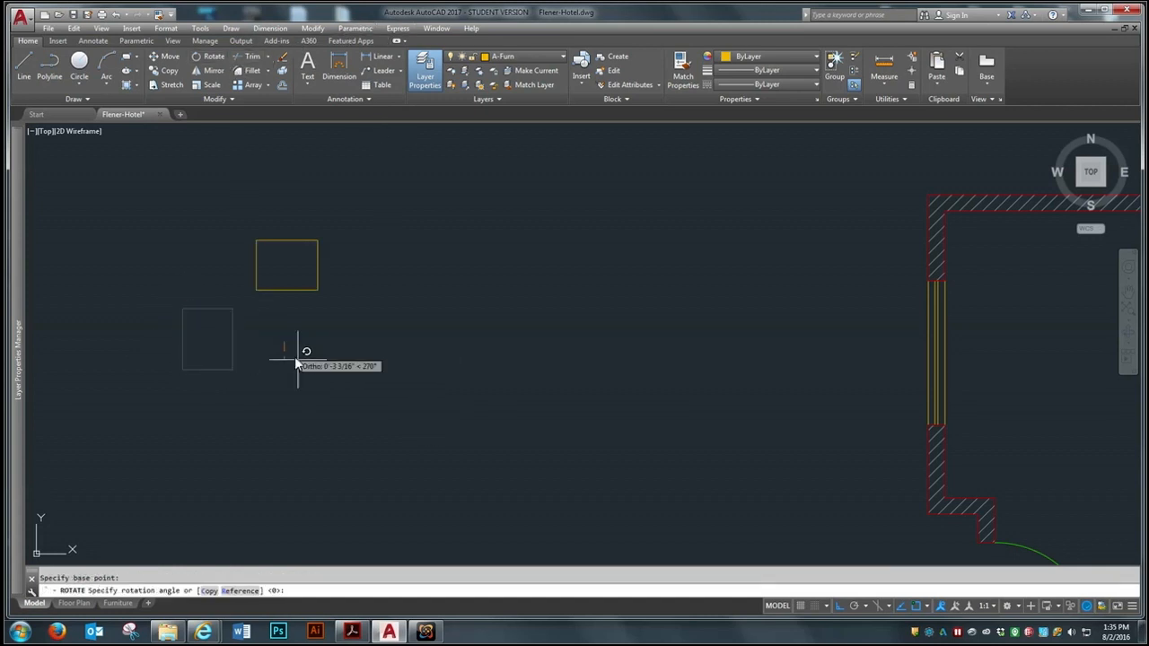
{"action": "key", "text": "Return"}
{"action": "scroll", "coordinate": [242, 310], "scroll_direction": "down", "scroll_amount": 1}
{"action": "scroll", "coordinate": [243, 311], "scroll_direction": "down", "scroll_amount": 1}
{"action": "scroll", "coordinate": [249, 230], "scroll_direction": "up", "scroll_amount": 2}
{"action": "scroll", "coordinate": [284, 424], "scroll_direction": "up", "scroll_amount": 2}
{"action": "scroll", "coordinate": [398, 365], "scroll_direction": "down", "scroll_amount": 2}
{"action": "scroll", "coordinate": [426, 364], "scroll_direction": "up", "scroll_amount": 1}
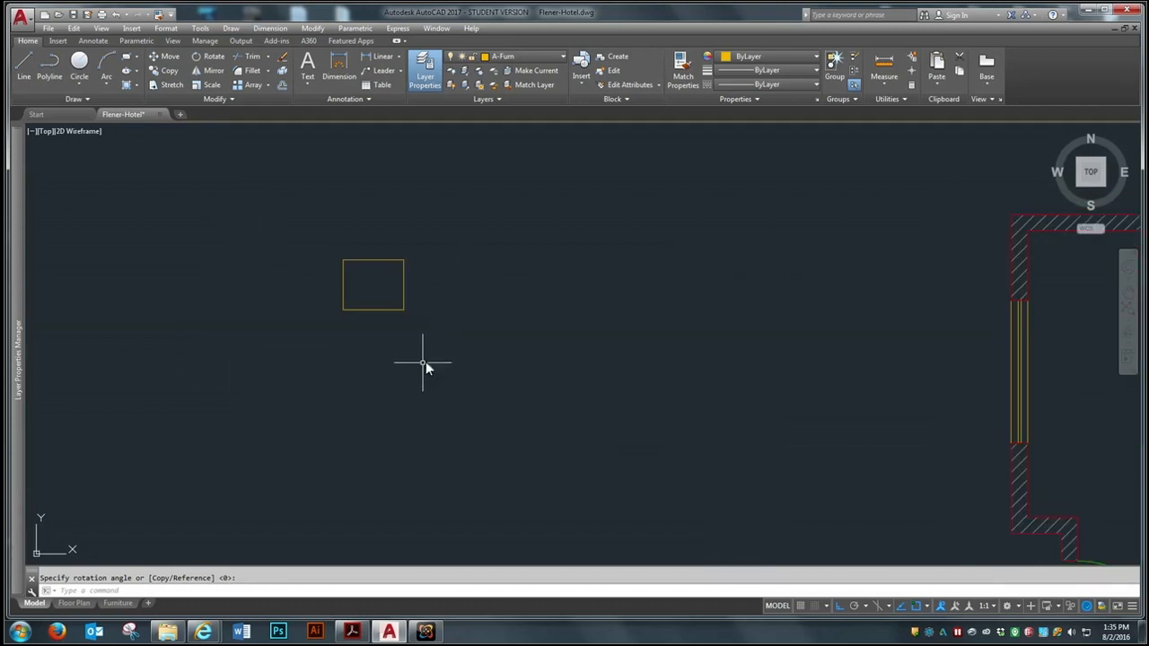
Start a Write Block with its base point at the rectangle's lower-left corner and the rectangle as its object
{"action": "type", "text": "w"}
{"action": "key", "text": "Return"}
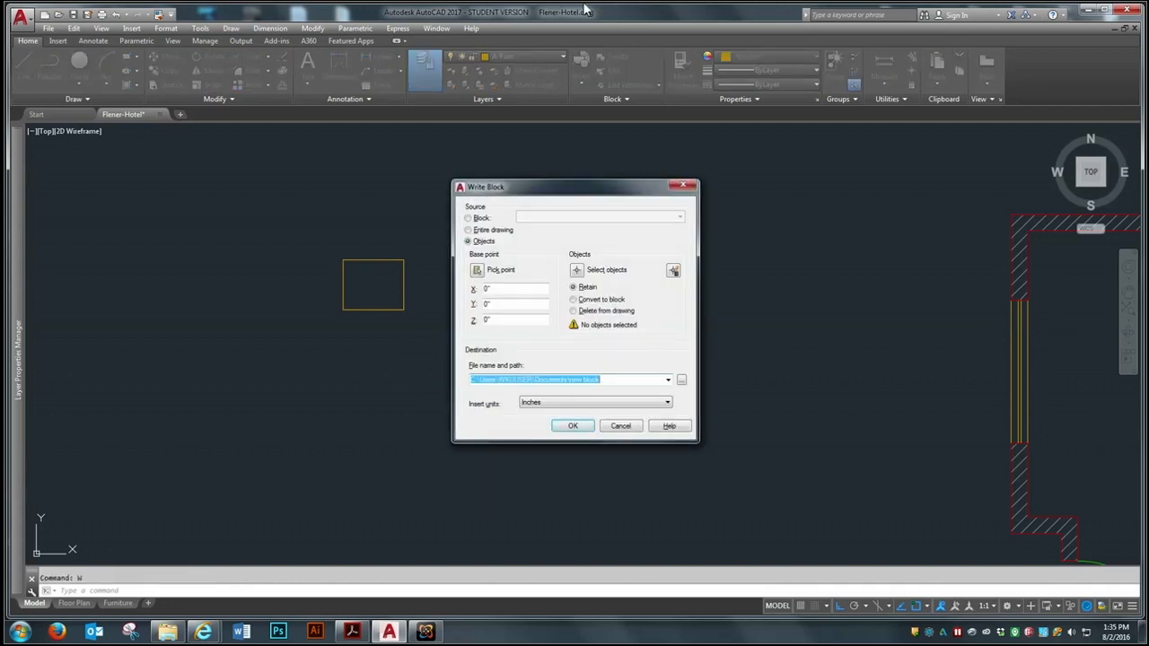
{"action": "left_click_drag", "start_coordinate": [549, 193], "coordinate": [583, 184]}
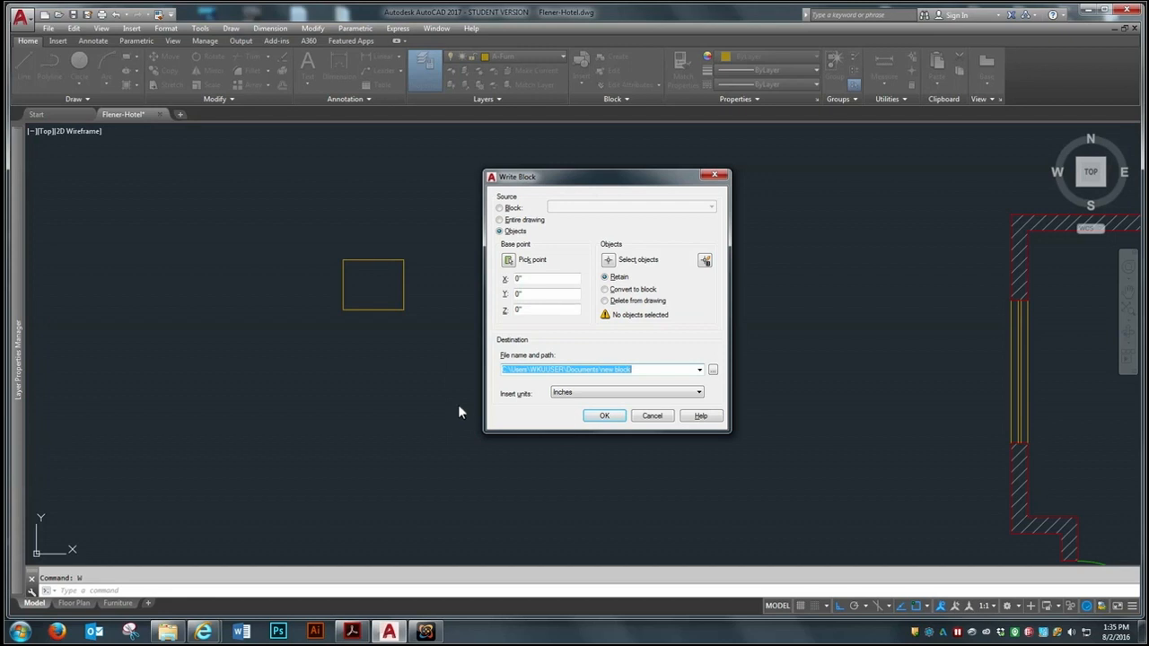
{"action": "left_click", "coordinate": [506, 261]}
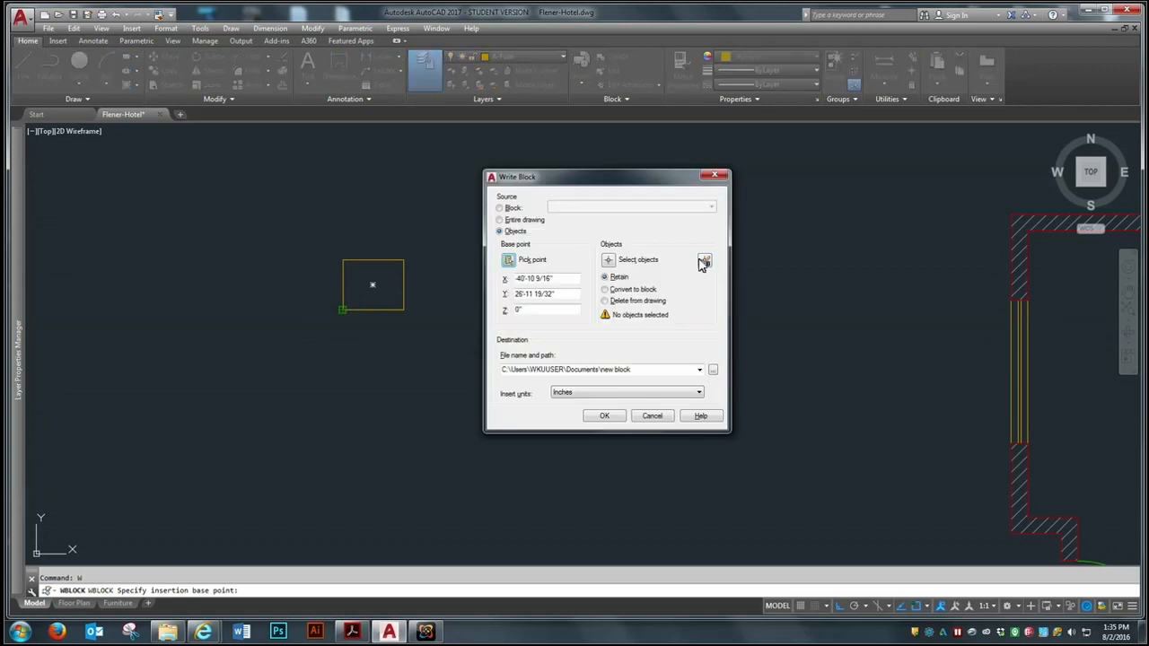
{"action": "left_click", "coordinate": [608, 260]}
{"action": "left_click", "coordinate": [438, 233]}
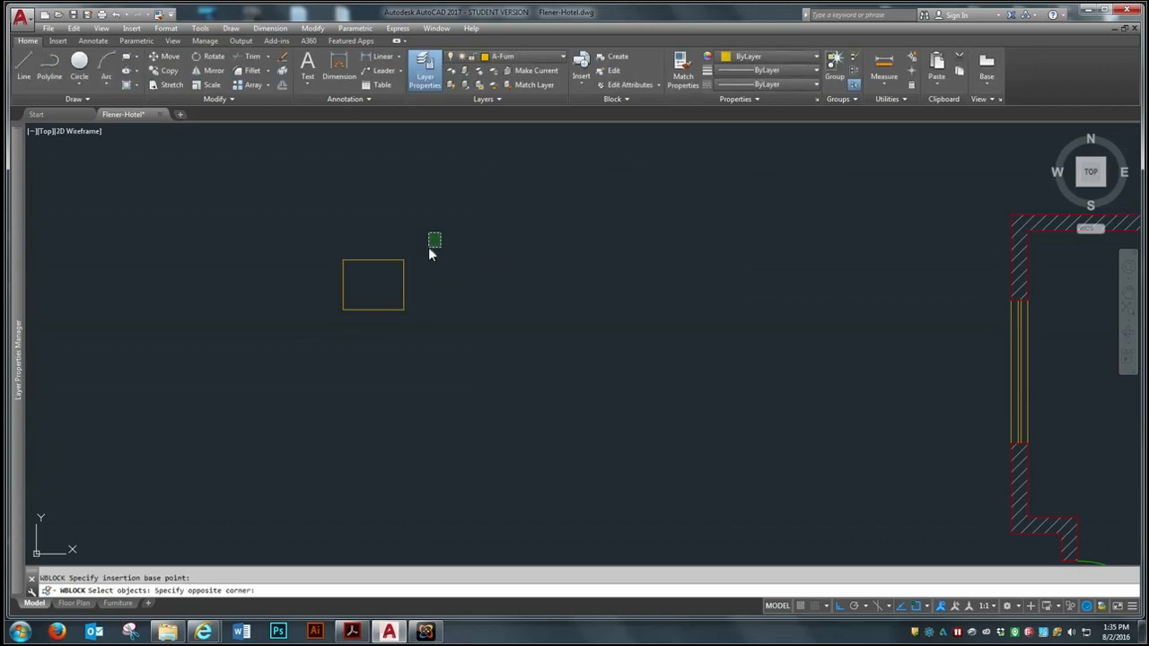
{"action": "left_click", "coordinate": [310, 343]}
{"action": "key", "text": "Return"}
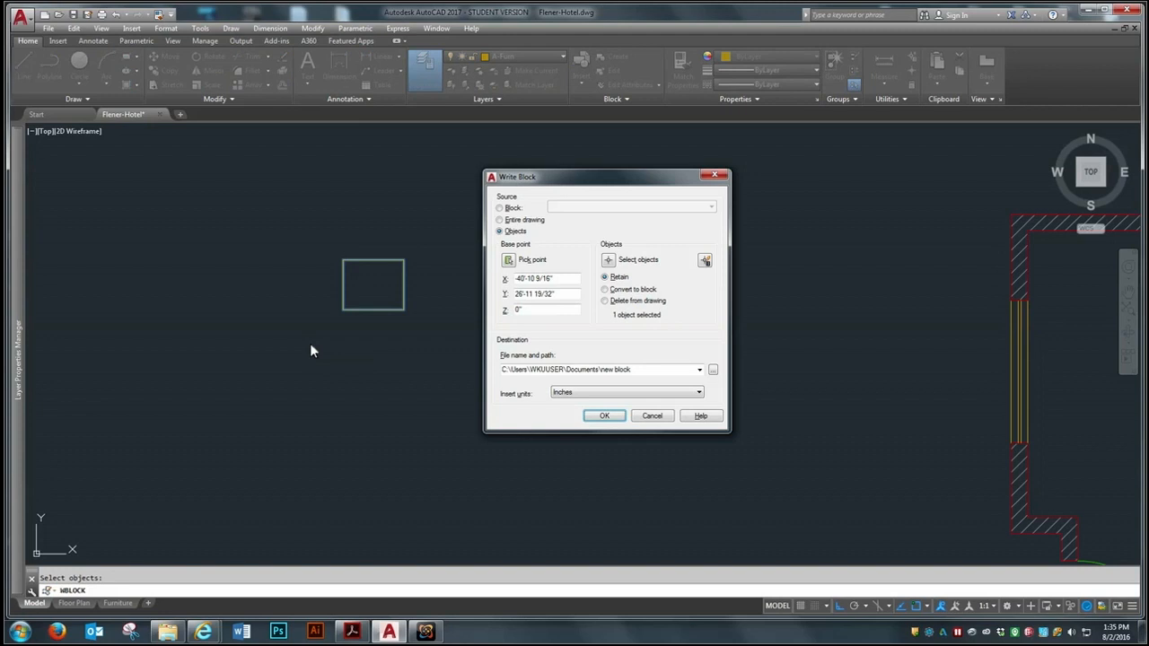
Write the block to a file named Night Stand in the Desktop's On-Demand CAD\Week 9 folder, with inches as insert units
{"action": "left_click_drag", "start_coordinate": [672, 183], "coordinate": [689, 165]}
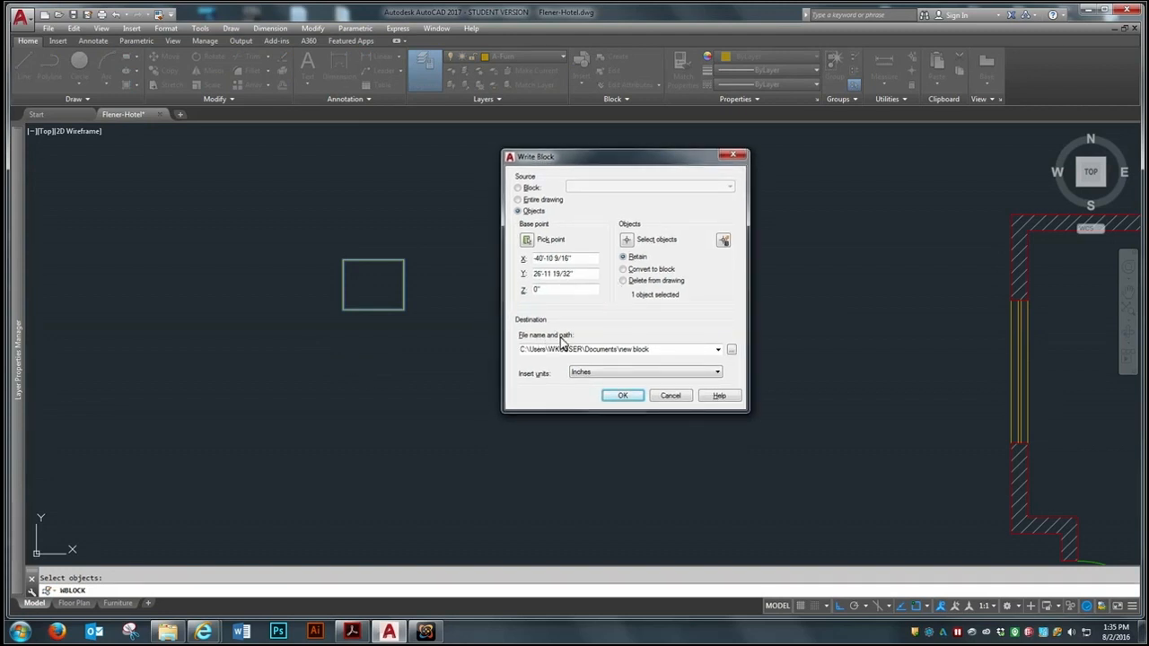
{"action": "left_click", "coordinate": [733, 350]}
{"action": "left_click", "coordinate": [421, 355]}
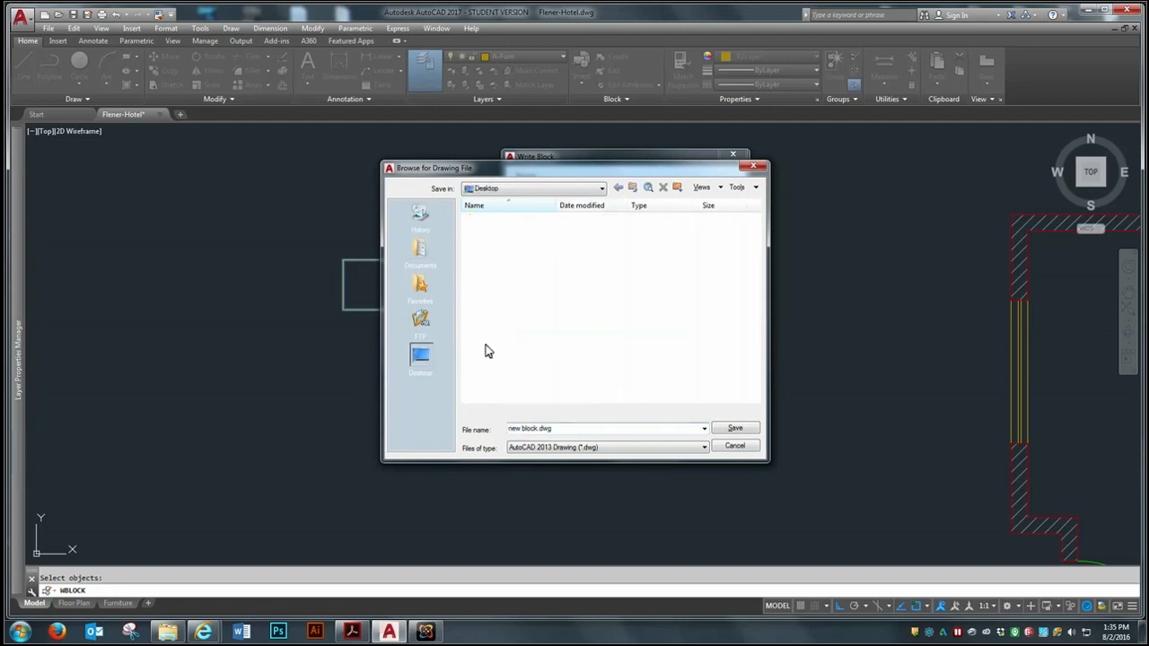
{"action": "left_click_drag", "start_coordinate": [758, 219], "coordinate": [741, 320]}
{"action": "double_click", "coordinate": [494, 332]}
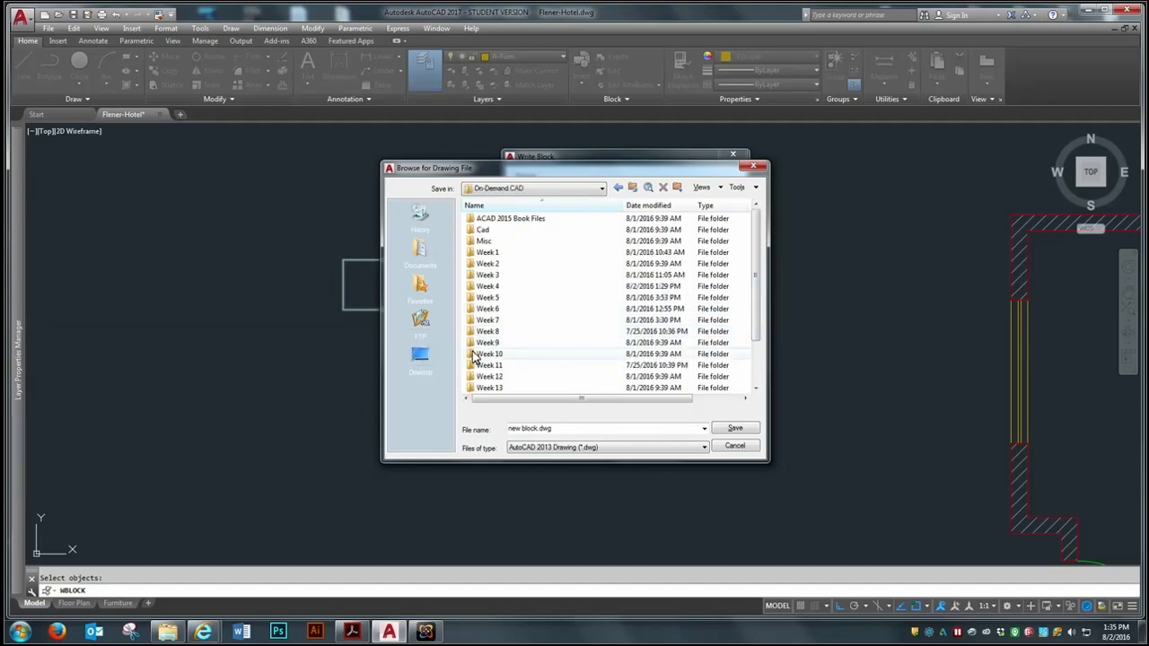
{"action": "double_click", "coordinate": [501, 345]}
{"action": "left_click", "coordinate": [567, 430]}
{"action": "type", "text": "Night Stand"}
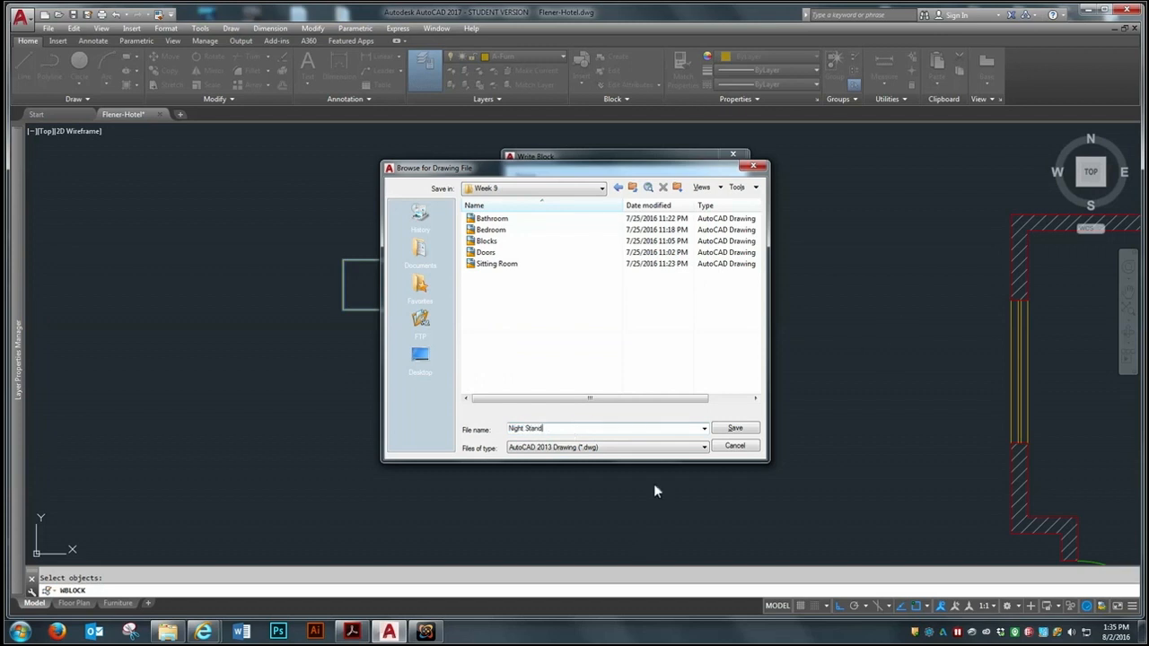
{"action": "left_click", "coordinate": [749, 430]}
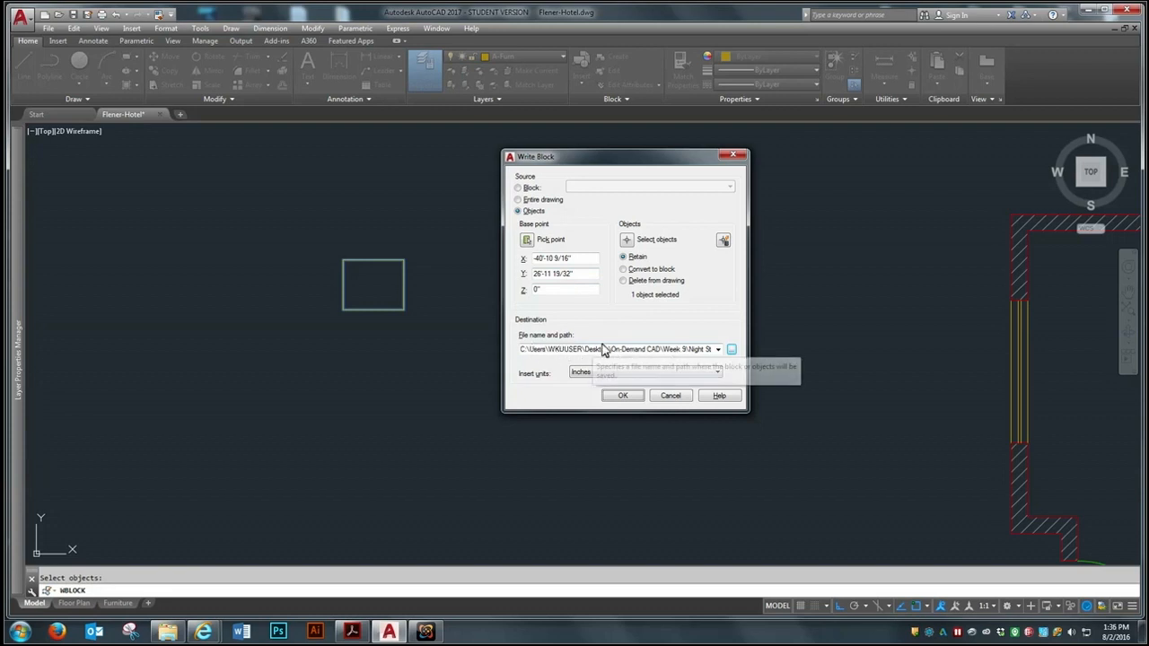
{"action": "left_click", "coordinate": [560, 352]}
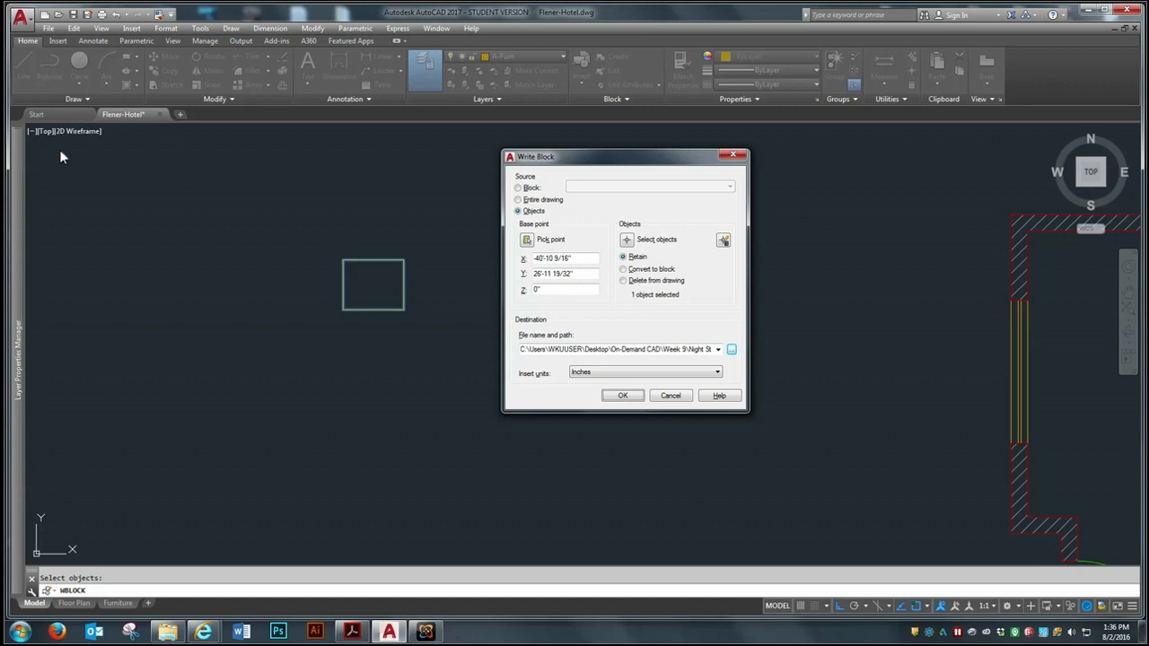
{"action": "left_click", "coordinate": [622, 396]}
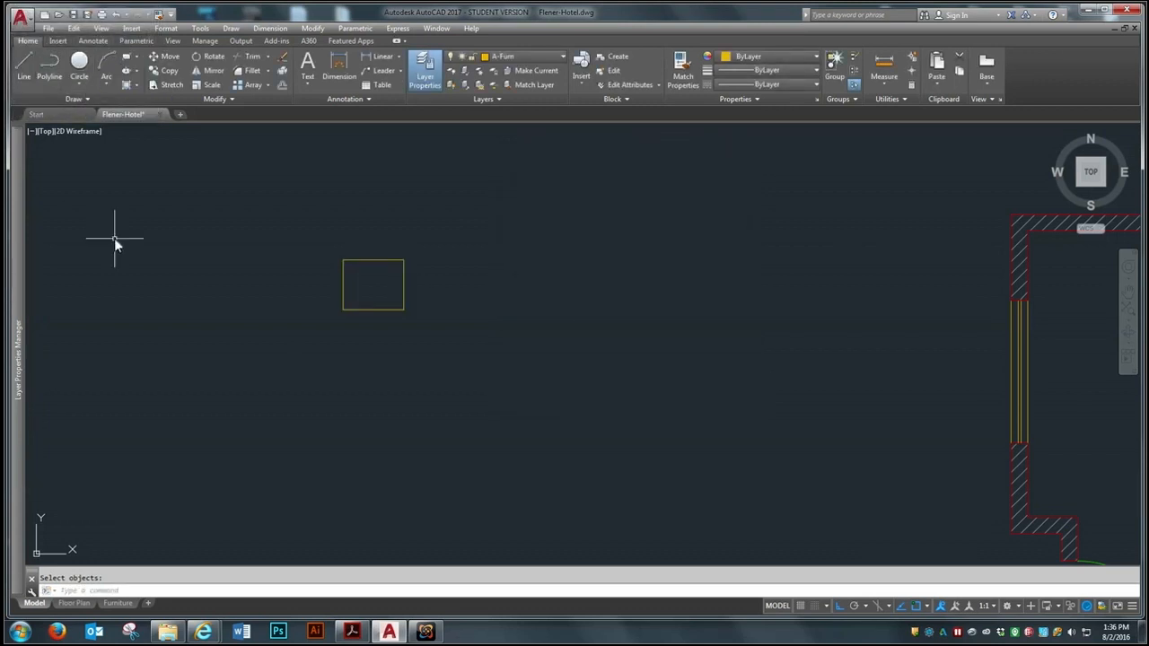
Start inserting a block from an external drawing file and browse to the On-Demand CAD folder
{"action": "scroll", "coordinate": [161, 305], "scroll_direction": "down", "scroll_amount": 2}
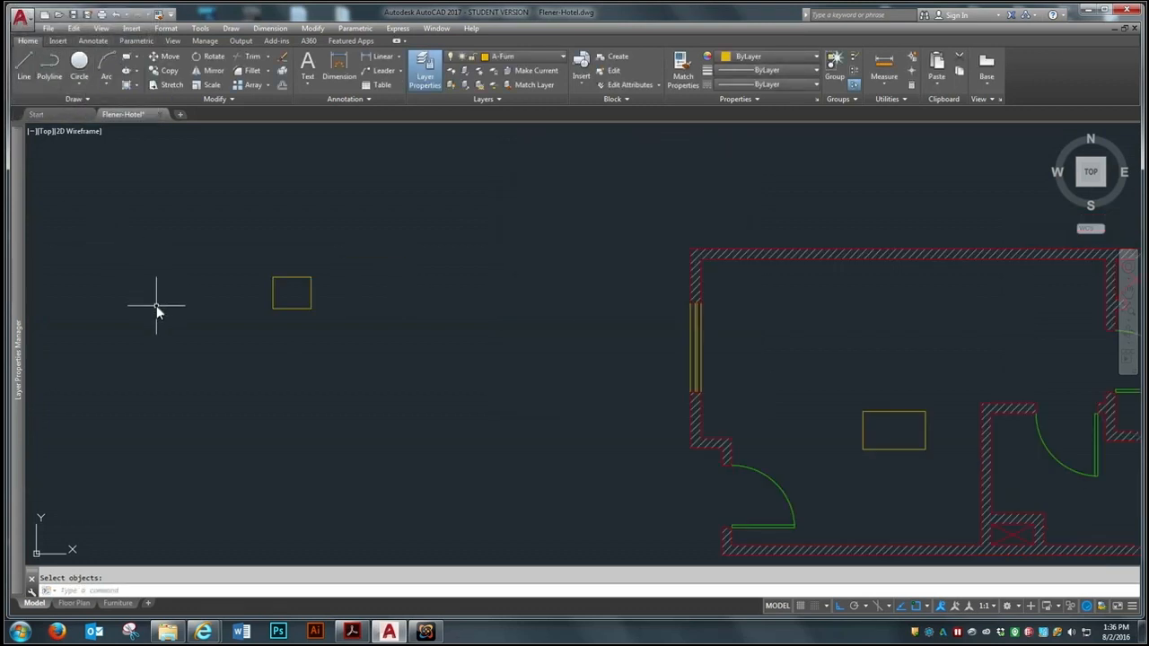
{"action": "scroll", "coordinate": [157, 305], "scroll_direction": "down", "scroll_amount": 2}
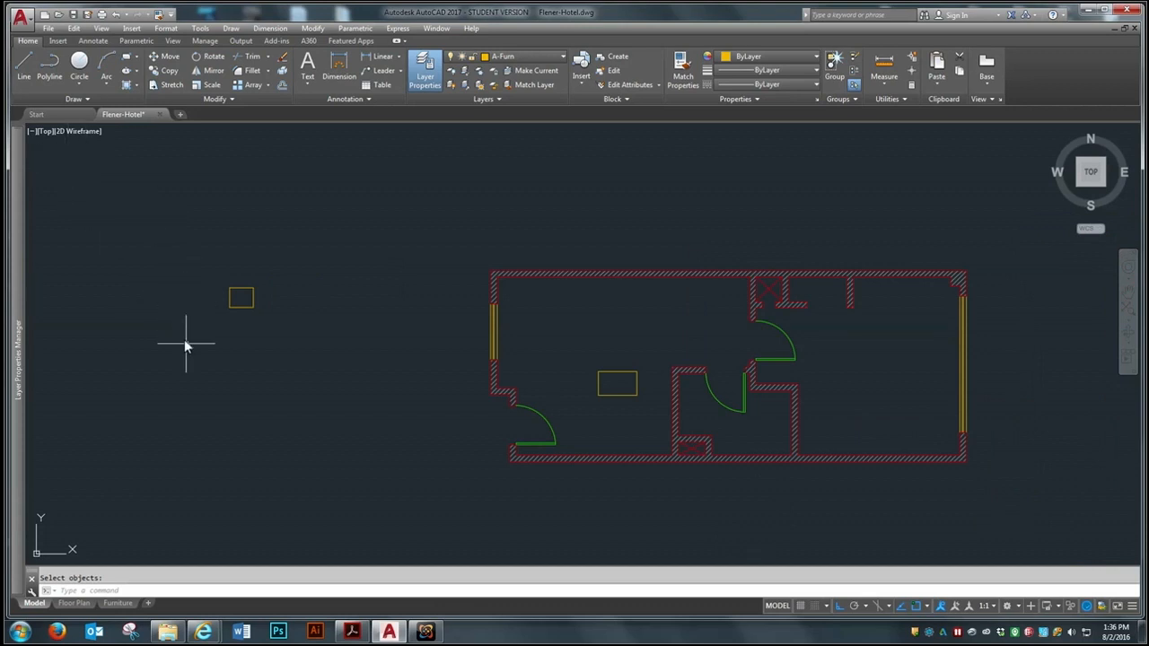
{"action": "left_click", "coordinate": [59, 41]}
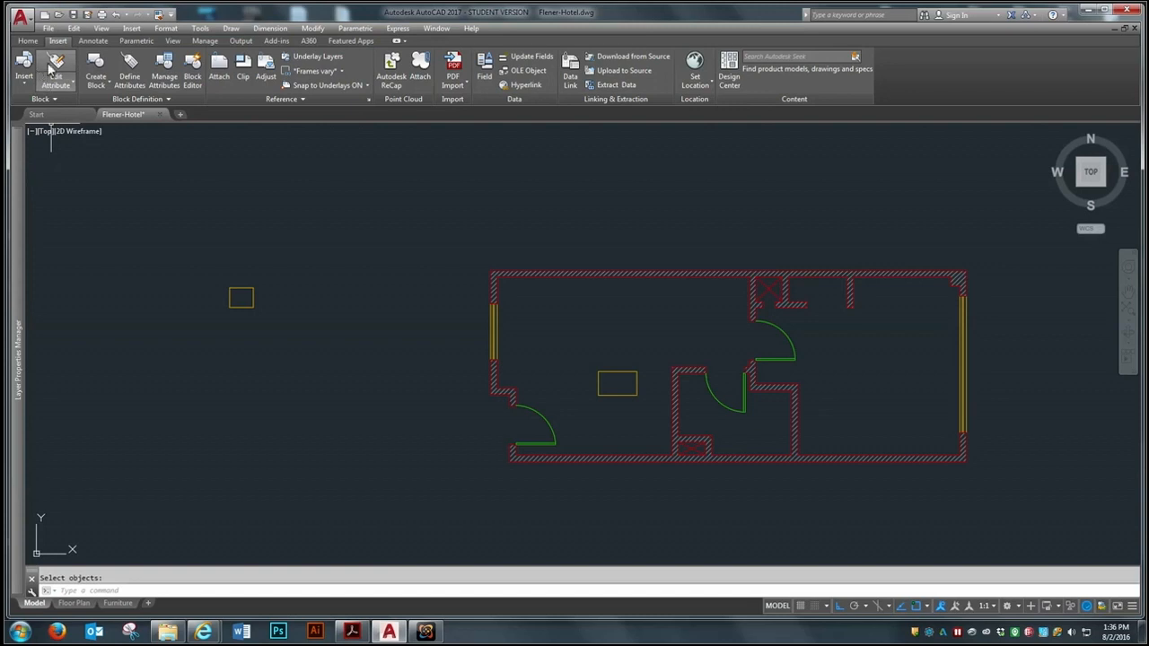
{"action": "left_click", "coordinate": [31, 61]}
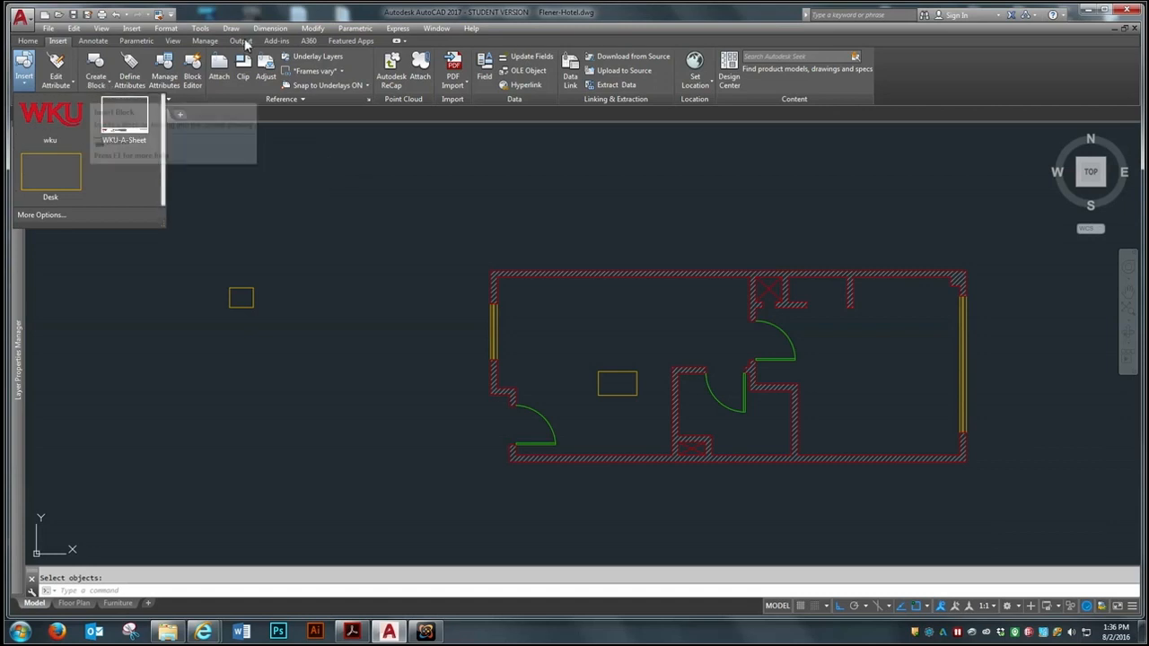
{"action": "left_click", "coordinate": [49, 215]}
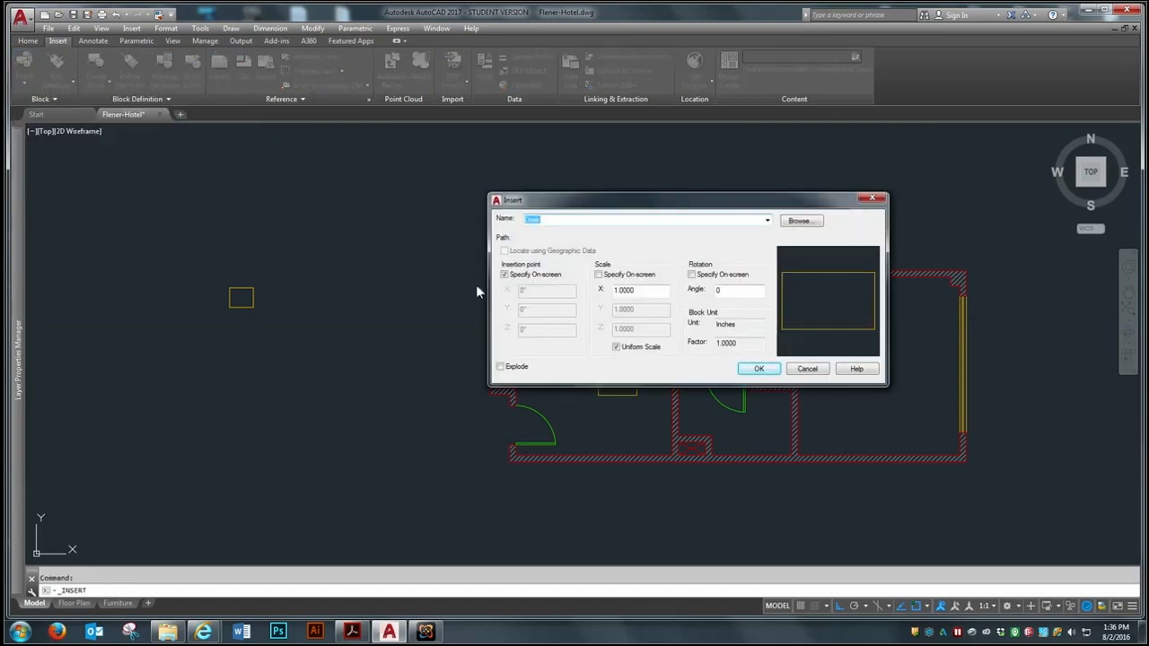
{"action": "left_click", "coordinate": [800, 219]}
{"action": "left_click", "coordinate": [609, 170]}
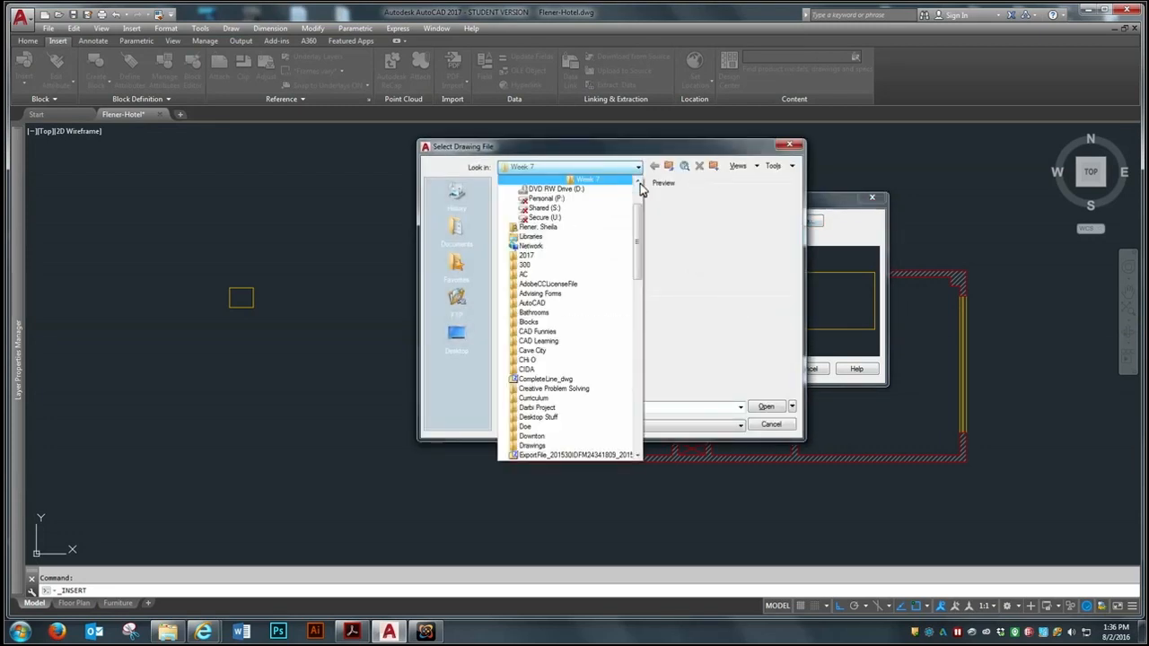
{"action": "left_click_drag", "start_coordinate": [638, 208], "coordinate": [638, 199]}
{"action": "left_click", "coordinate": [615, 209]}
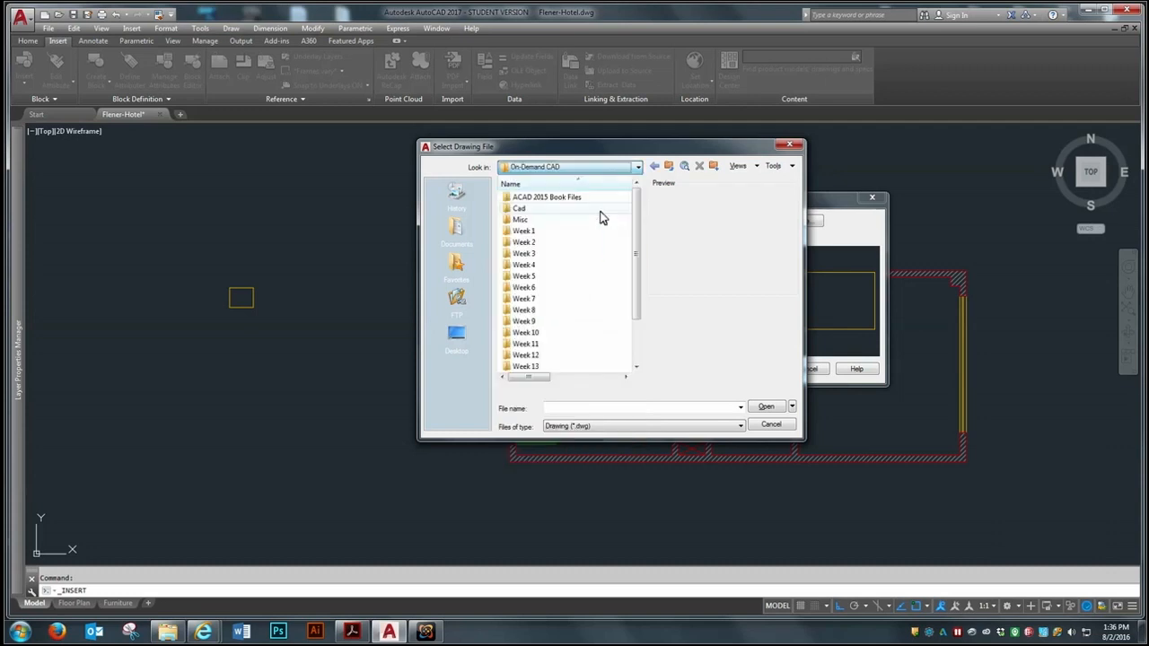
Insert the Night Stand drawing from the Week 9 folder near the lower-right corner of the floor plan's right-hand room
{"action": "left_click", "coordinate": [525, 323]}
{"action": "double_click", "coordinate": [525, 323]}
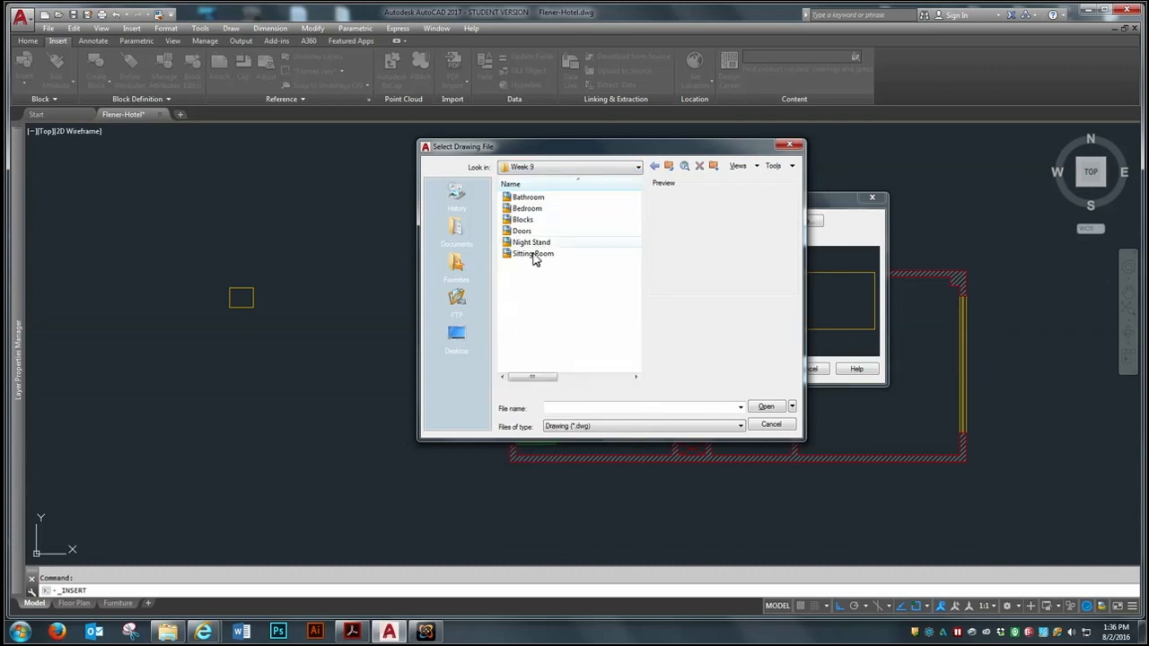
{"action": "left_click", "coordinate": [537, 242]}
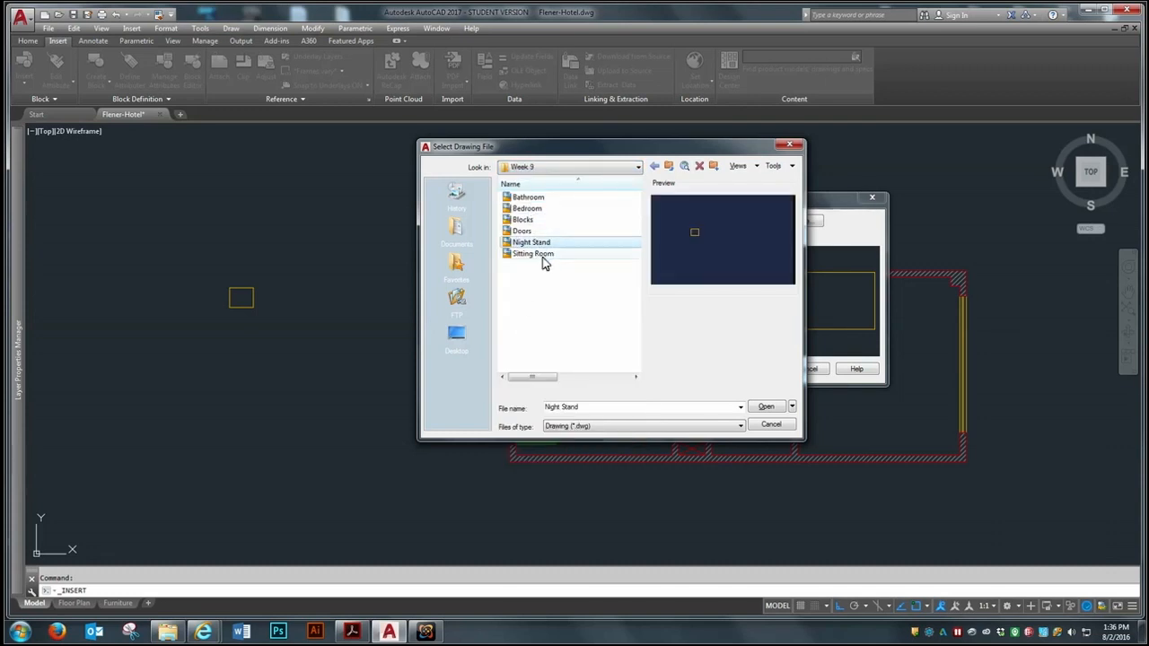
{"action": "left_click", "coordinate": [765, 406]}
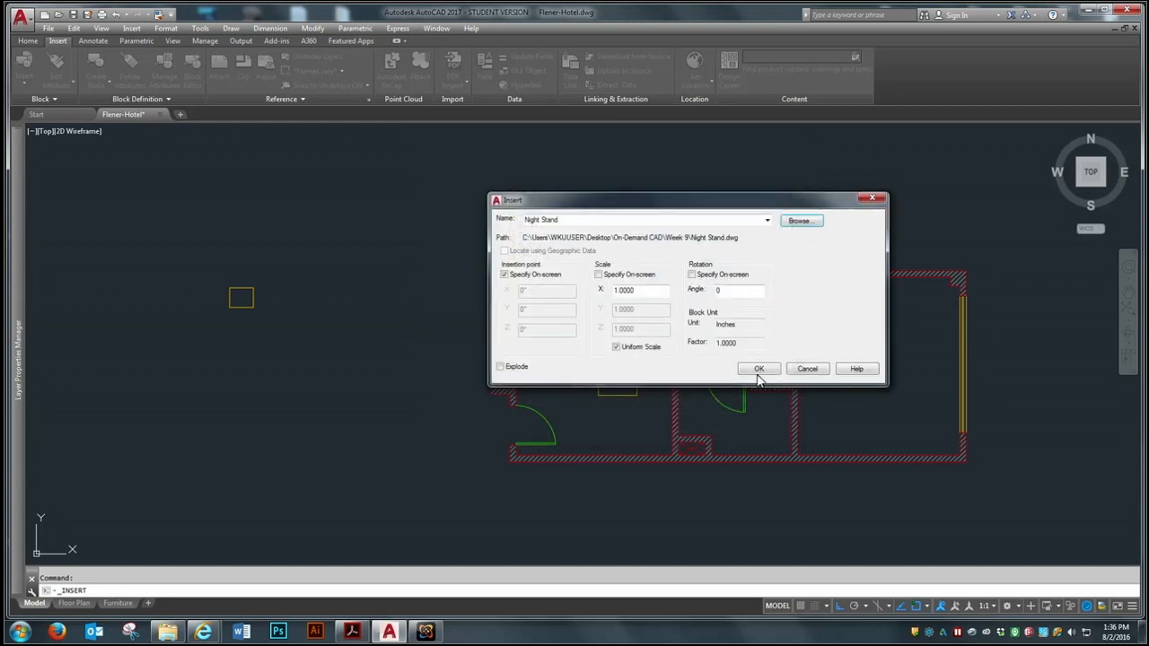
{"action": "left_click", "coordinate": [758, 370]}
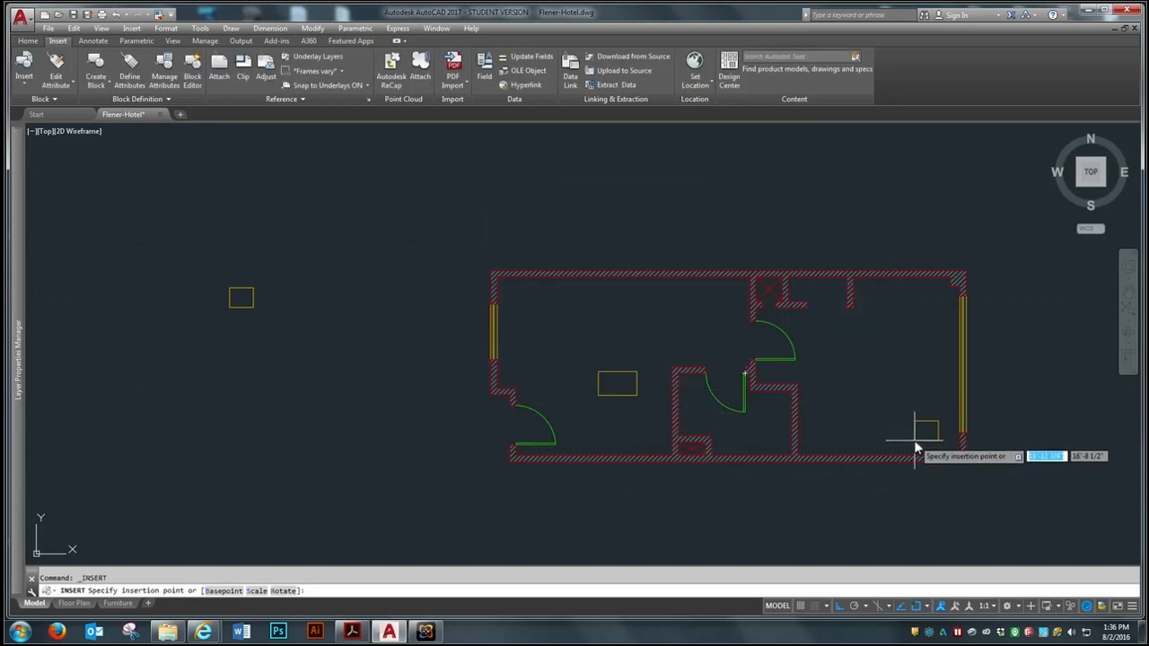
{"action": "left_click", "coordinate": [915, 440]}
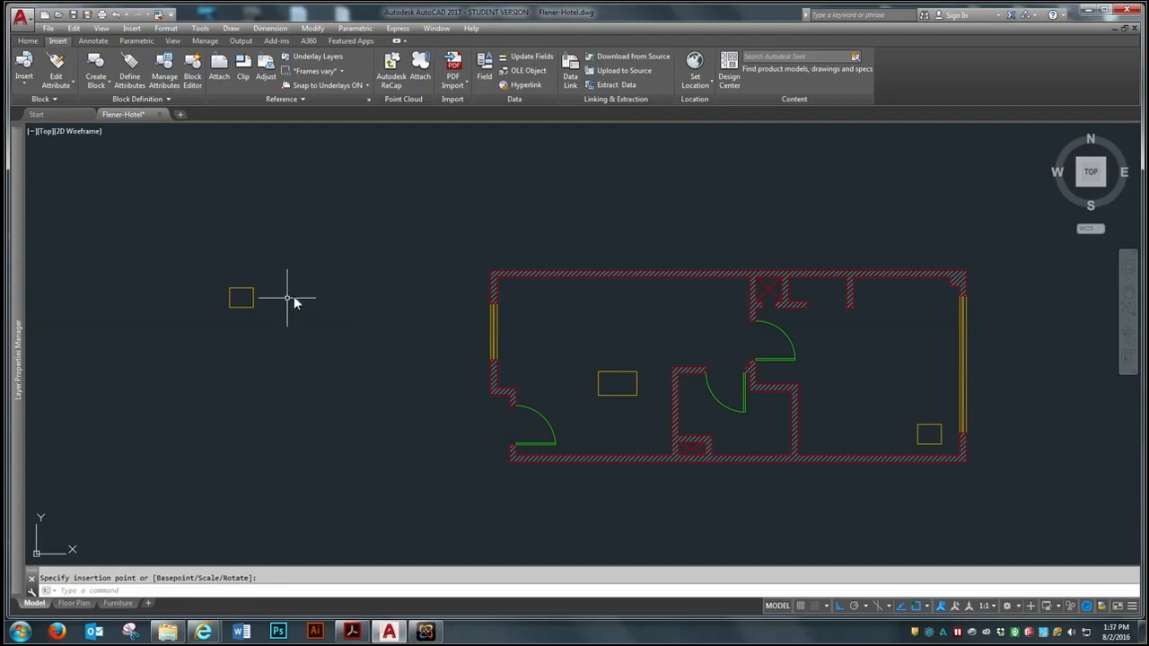
Move the original night stand rectangle into the right-hand room's lower-left corner, with Ortho turned off
{"action": "type", "text": "m"}
{"action": "key", "text": "Return"}
{"action": "left_click", "coordinate": [240, 299]}
{"action": "key", "text": "Return"}
{"action": "left_click", "coordinate": [239, 297]}
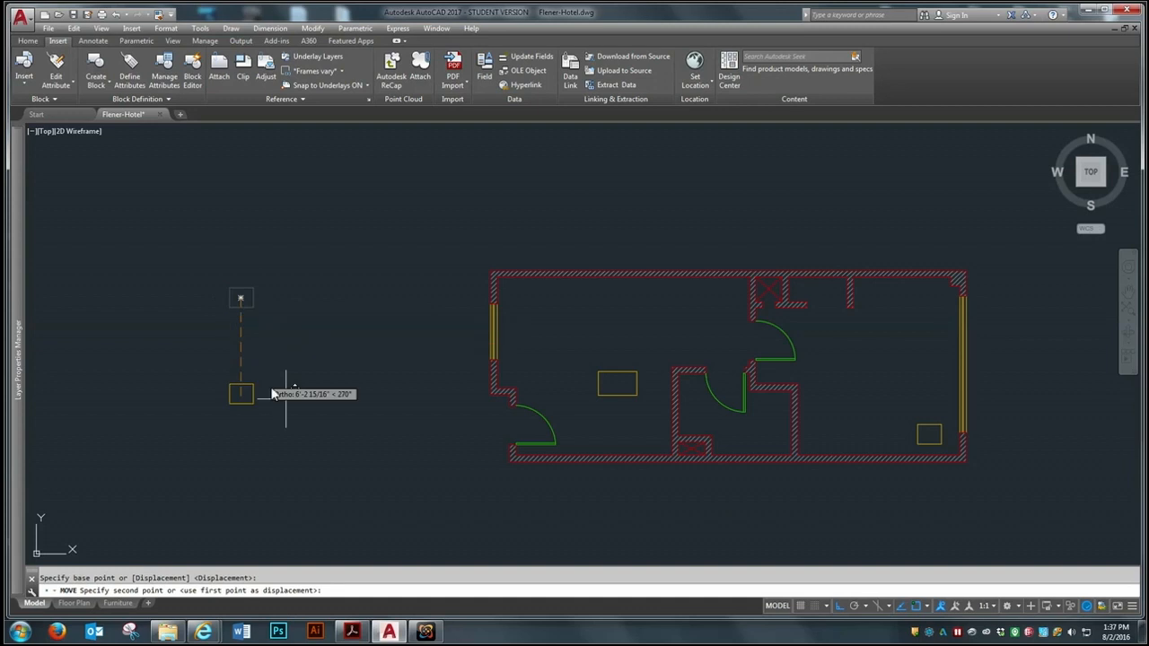
{"action": "left_click", "coordinate": [840, 606]}
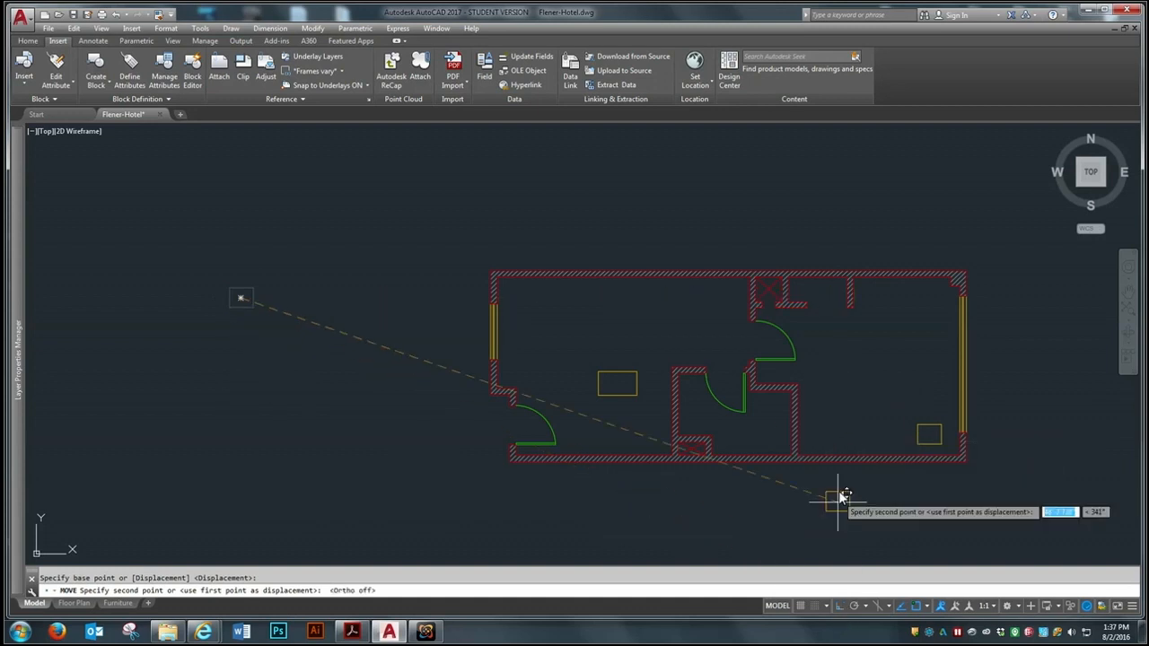
{"action": "left_click", "coordinate": [826, 440]}
{"action": "scroll", "coordinate": [1028, 439], "scroll_direction": "up", "scroll_amount": 4}
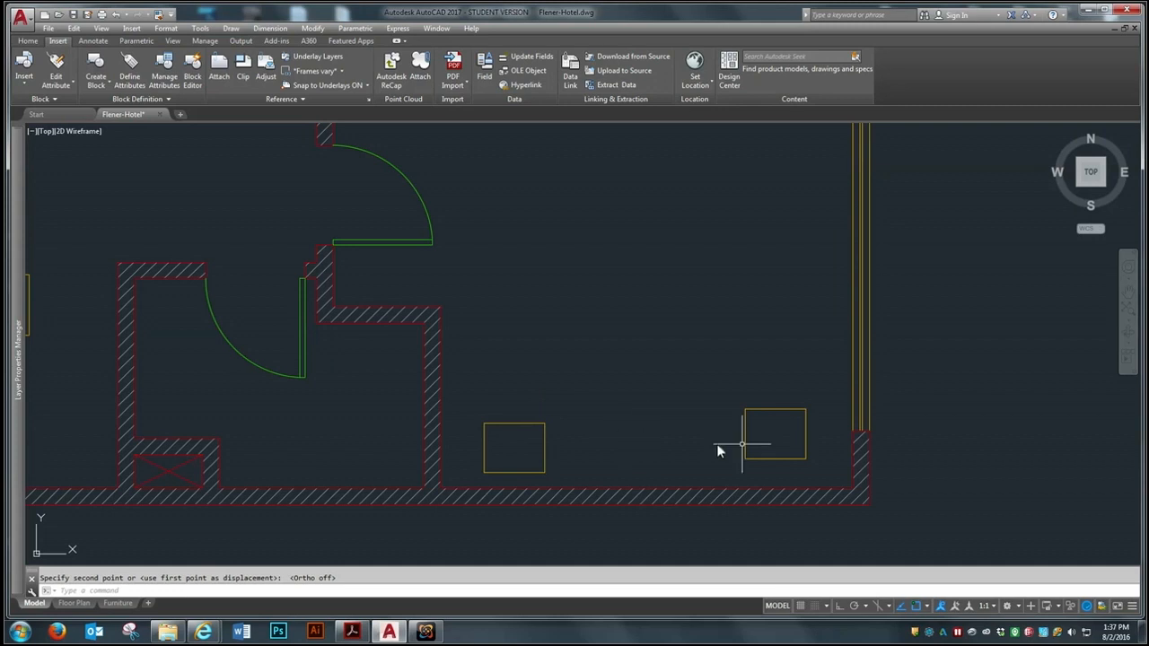
{"action": "scroll", "coordinate": [754, 431], "scroll_direction": "down", "scroll_amount": 4}
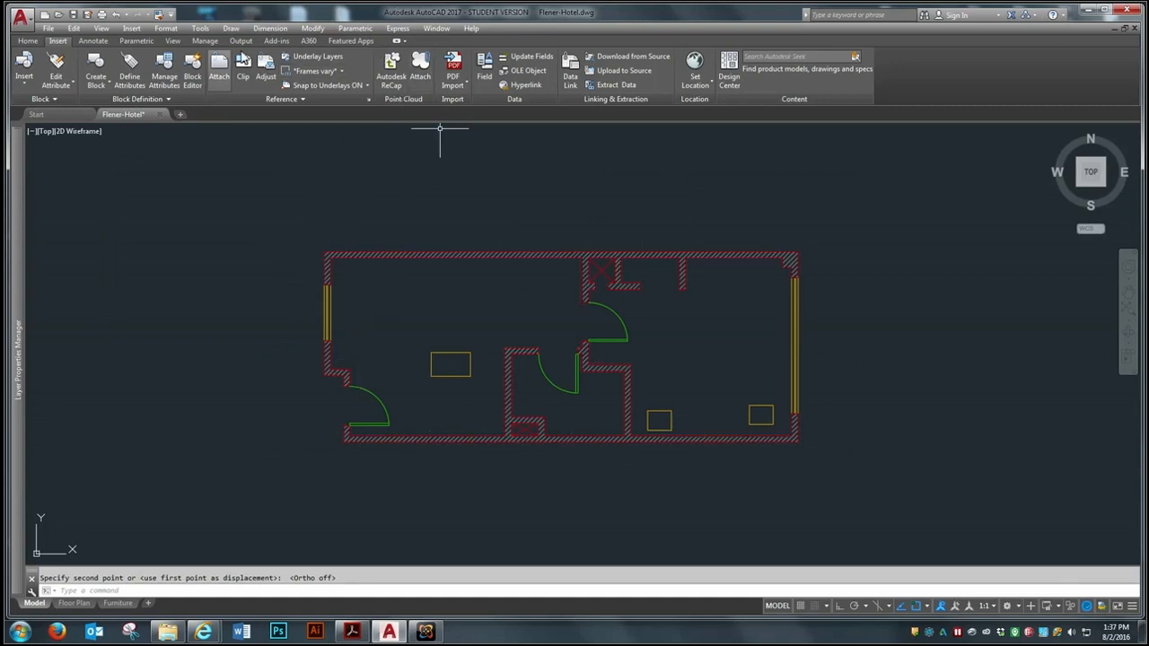
Draw a rectangle 3'6" wide and 1'10" high in the upper part of the left-hand room
{"action": "left_click", "coordinate": [28, 41]}
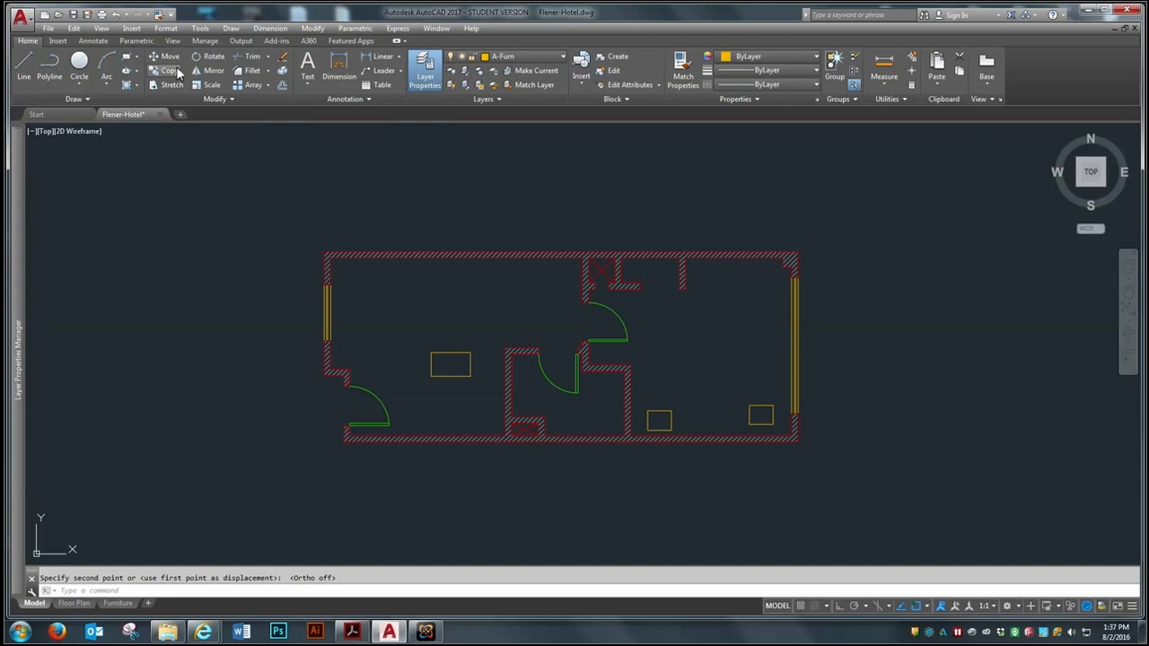
{"action": "left_click", "coordinate": [125, 56]}
{"action": "scroll", "coordinate": [406, 337], "scroll_direction": "up", "scroll_amount": 2}
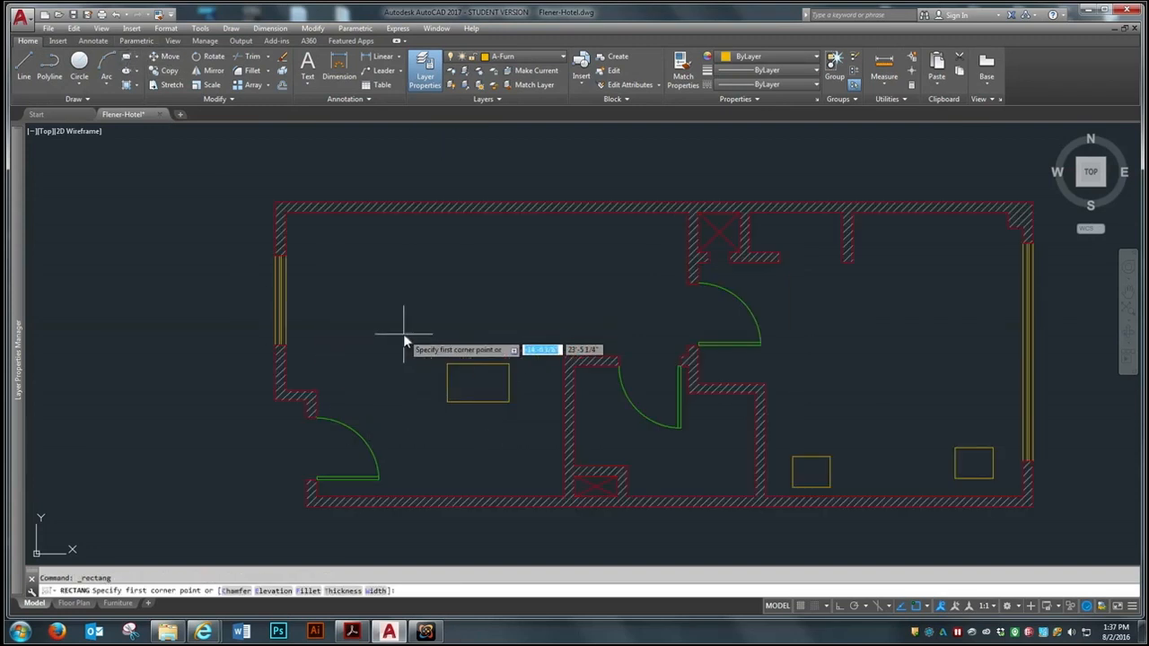
{"action": "left_click", "coordinate": [382, 309]}
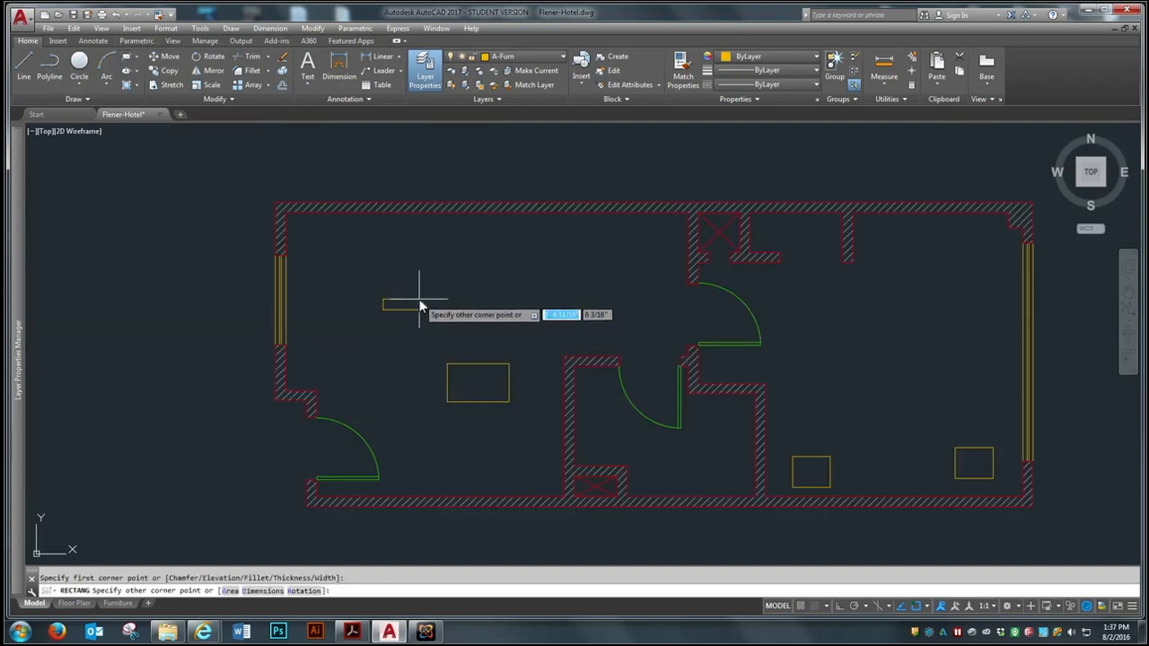
{"action": "type", "text": "@"}
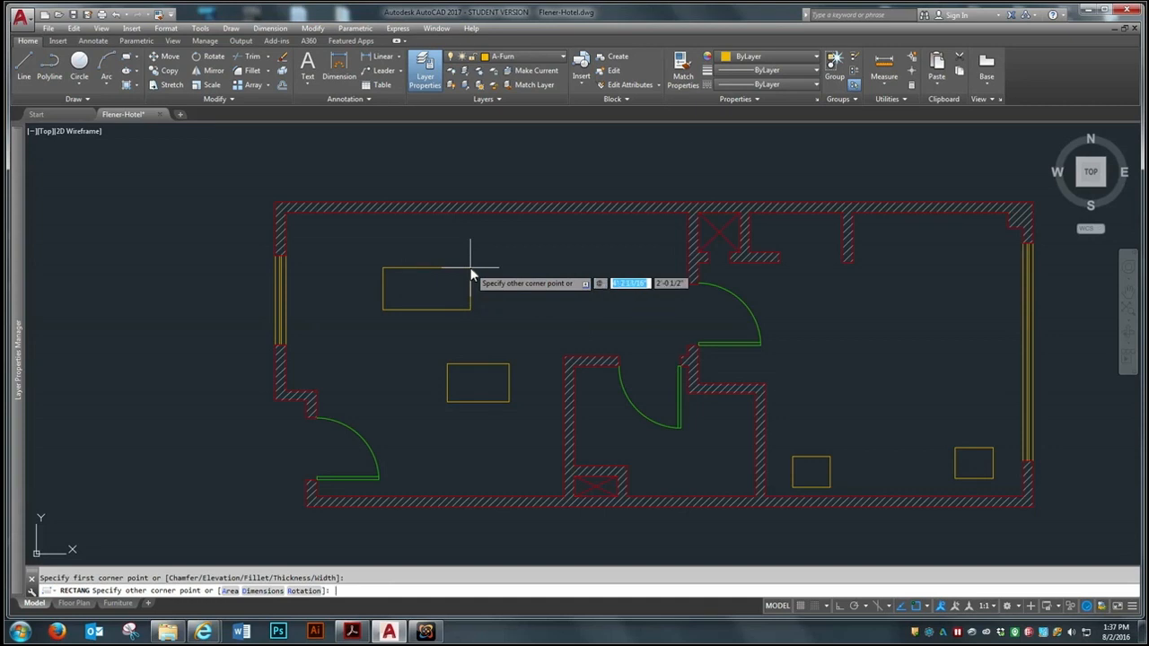
{"action": "type", "text": "3"}
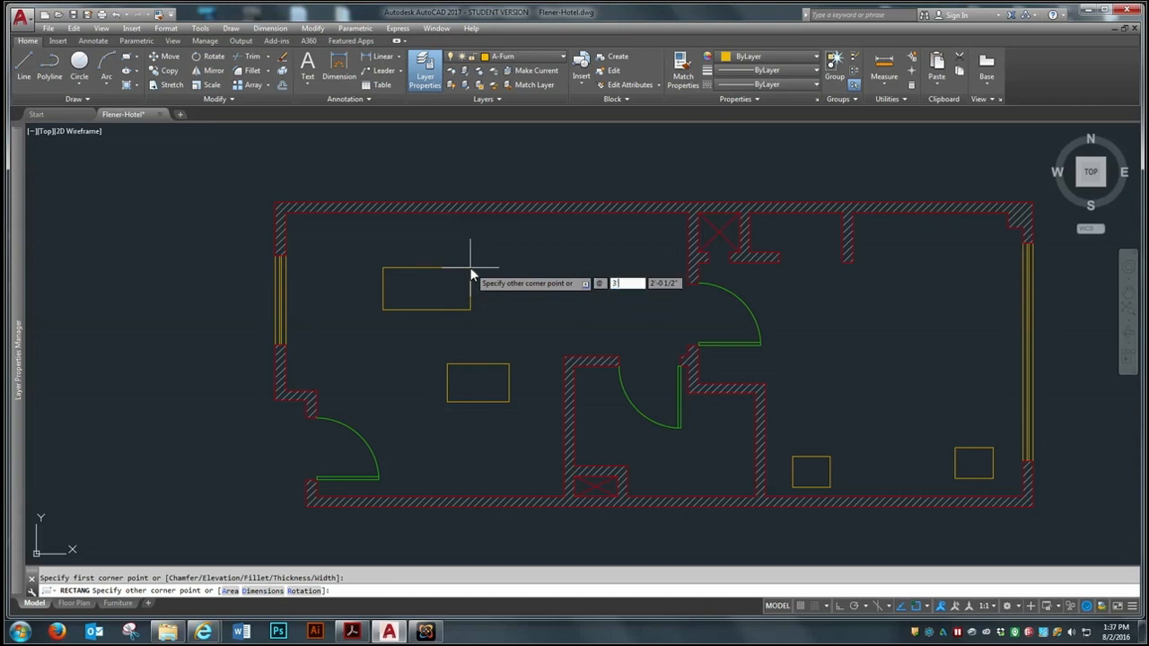
{"action": "type", "text": "'6"}
{"action": "key", "text": "Tab"}
{"action": "type", "text": "1"}
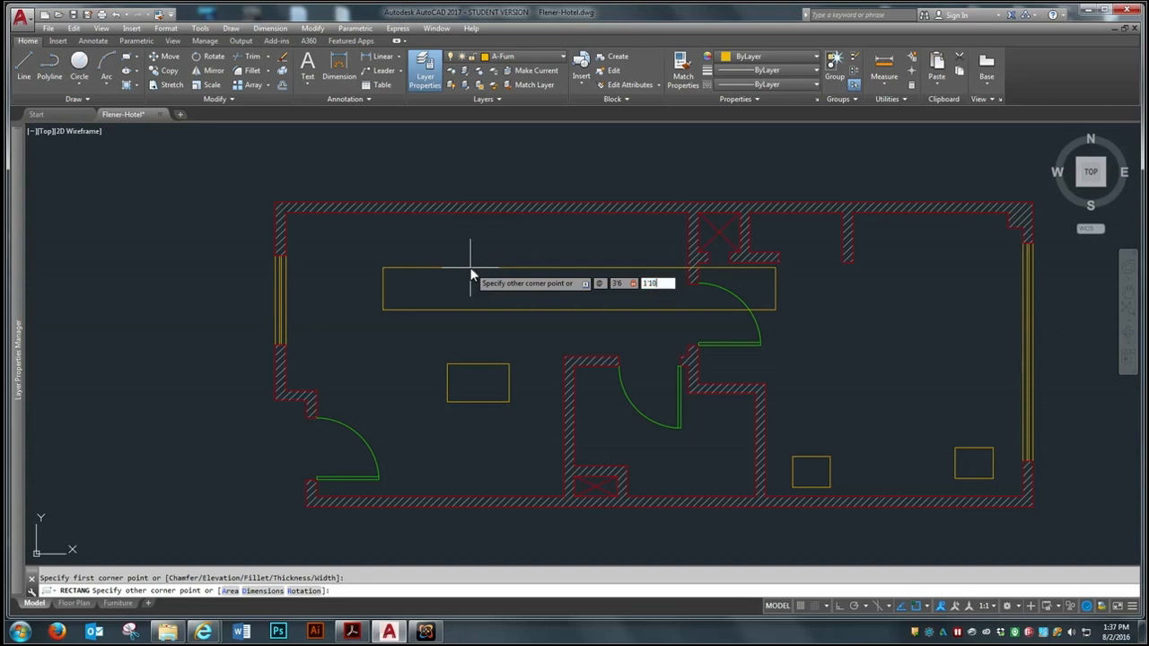
{"action": "type", "text": "'10"}
{"action": "key", "text": "Return"}
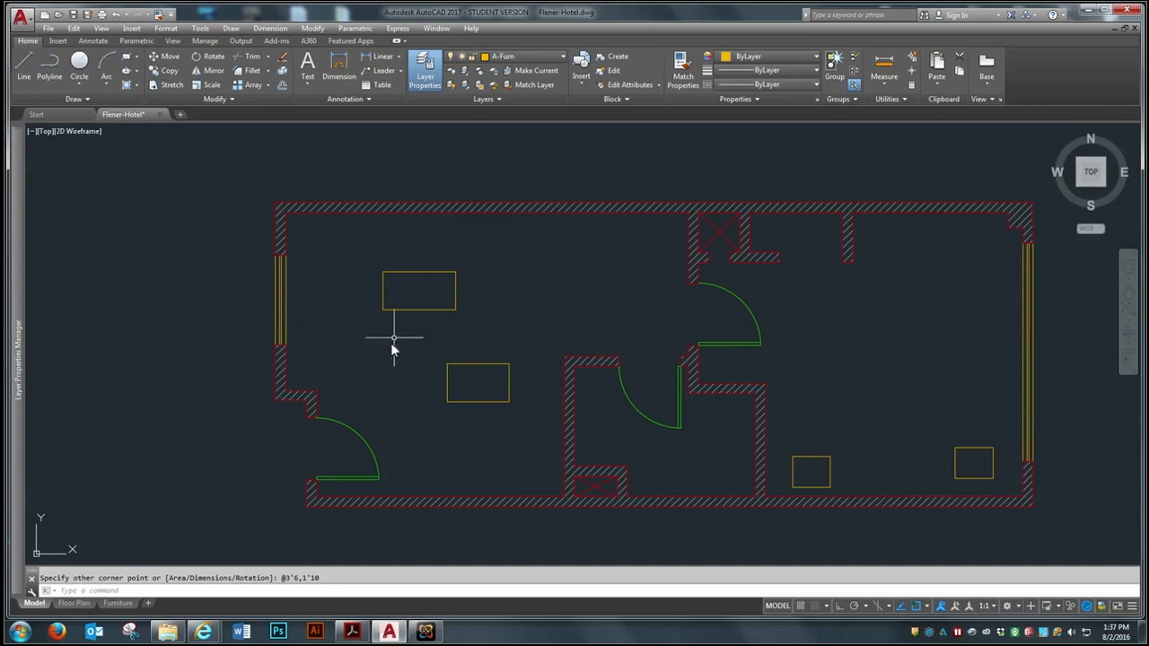
Define the new rectangle as a block named Coffee Table with its base point at the lower-left corner
{"action": "type", "text": "B"}
{"action": "key", "text": "Return"}
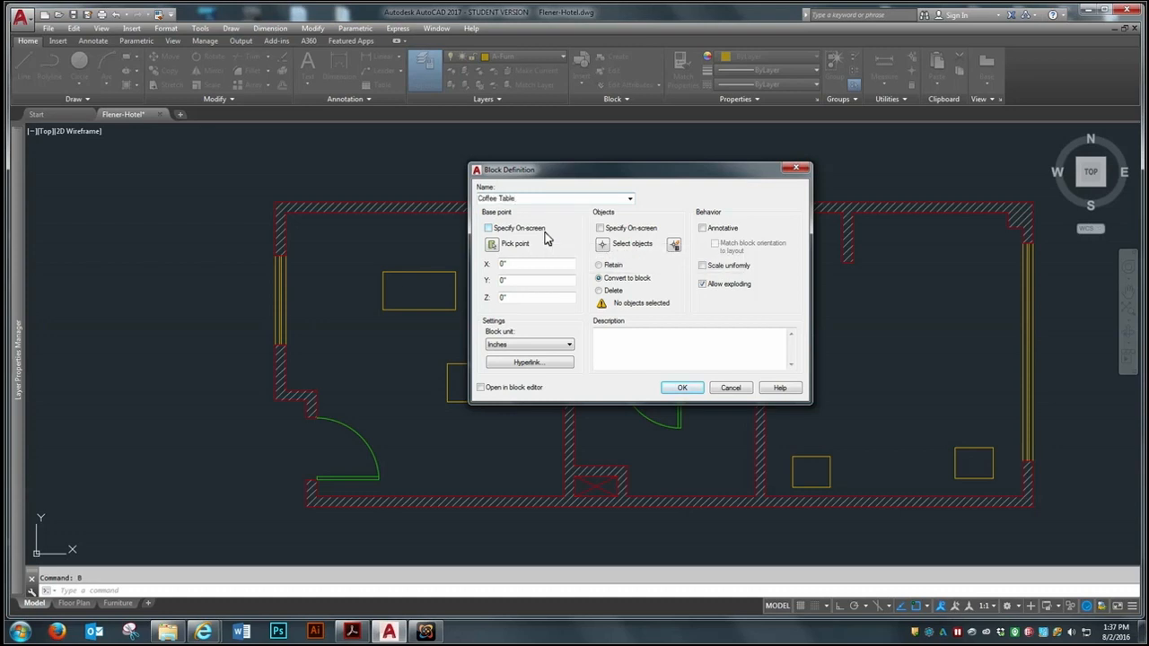
{"action": "left_click", "coordinate": [493, 245]}
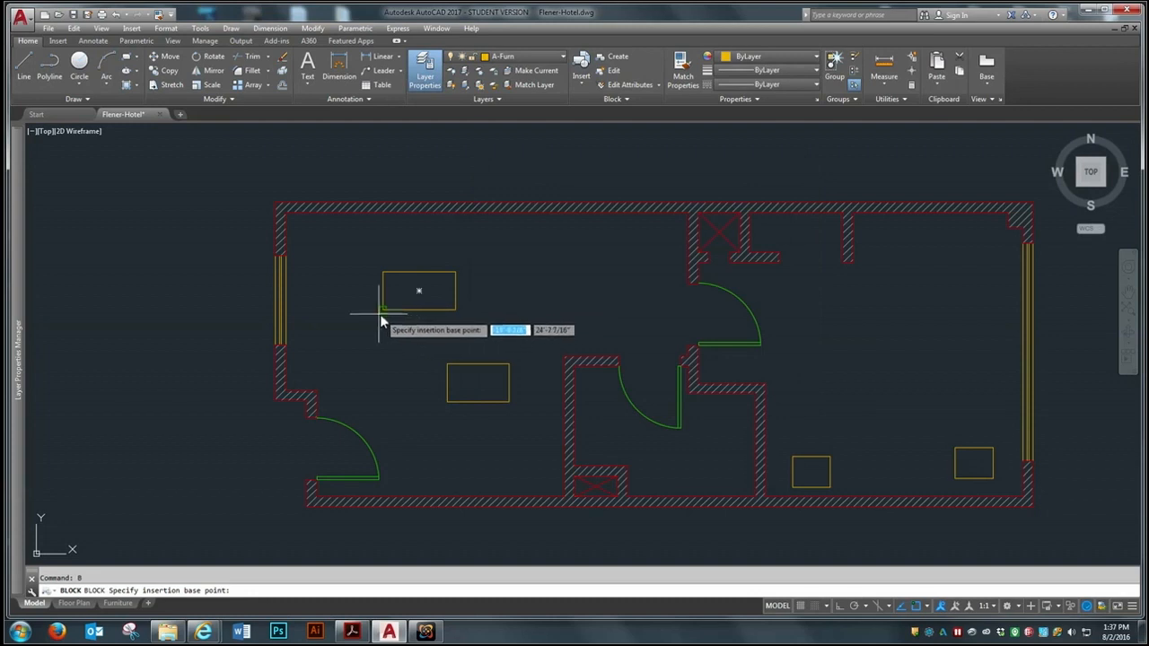
{"action": "left_click", "coordinate": [379, 311]}
{"action": "left_click", "coordinate": [603, 243]}
{"action": "left_click", "coordinate": [475, 260]}
{"action": "left_click", "coordinate": [401, 310]}
{"action": "key", "text": "Return"}
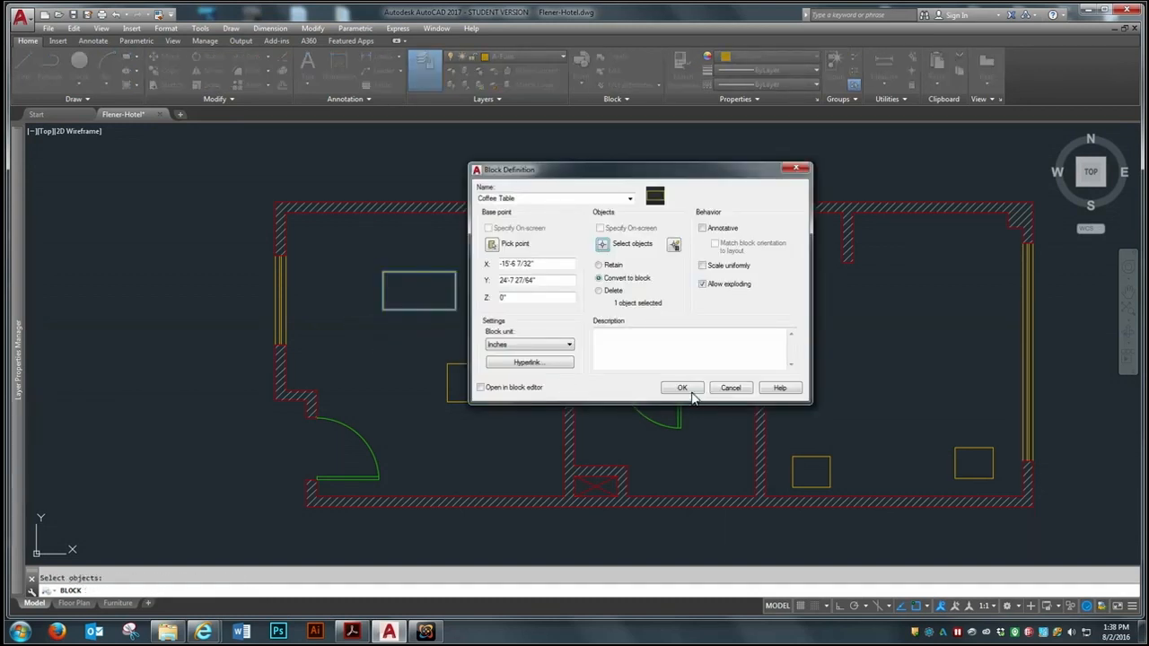
{"action": "left_click", "coordinate": [692, 392]}
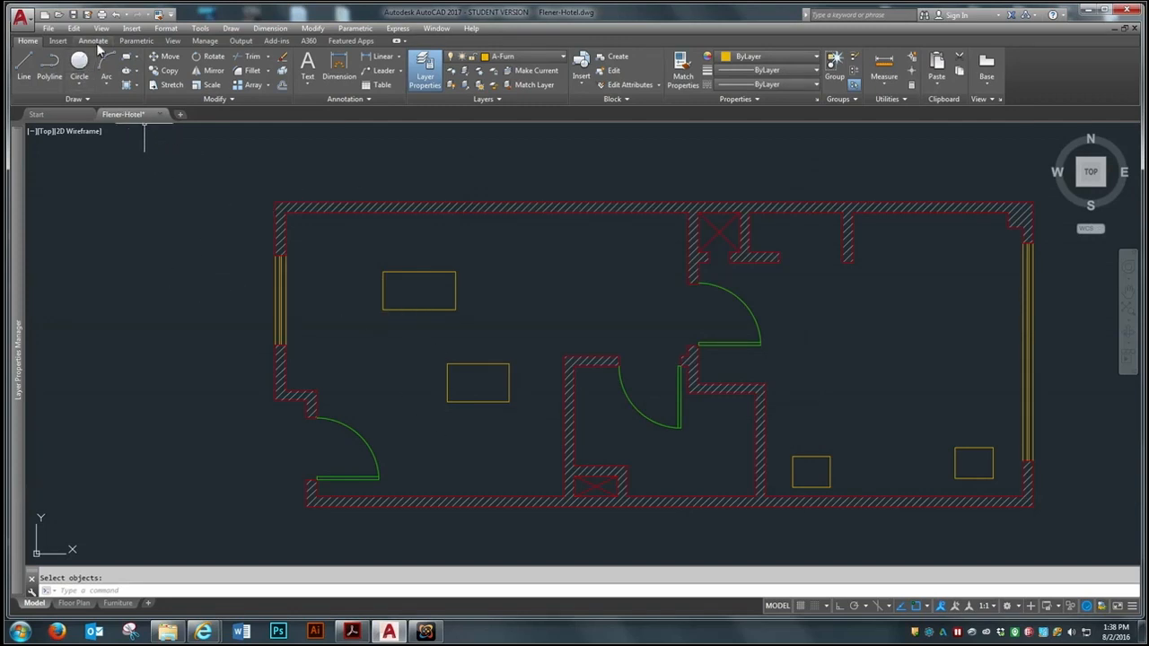
Move the desk from the left-hand room to the open area of the right-hand room, above the night stands
{"action": "type", "text": "m"}
{"action": "key", "text": "Return"}
{"action": "left_click", "coordinate": [470, 363]}
{"action": "key", "text": "Return"}
{"action": "left_click", "coordinate": [465, 379]}
{"action": "left_click", "coordinate": [894, 344]}
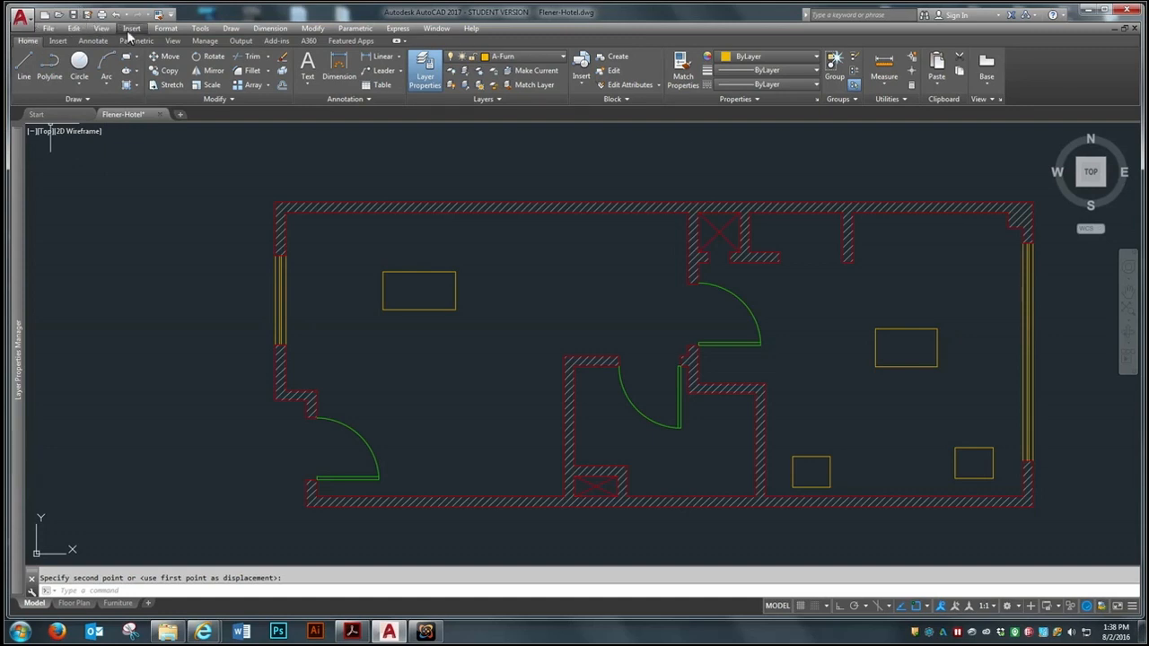
{"action": "left_click", "coordinate": [132, 29]}
{"action": "left_click", "coordinate": [146, 43]}
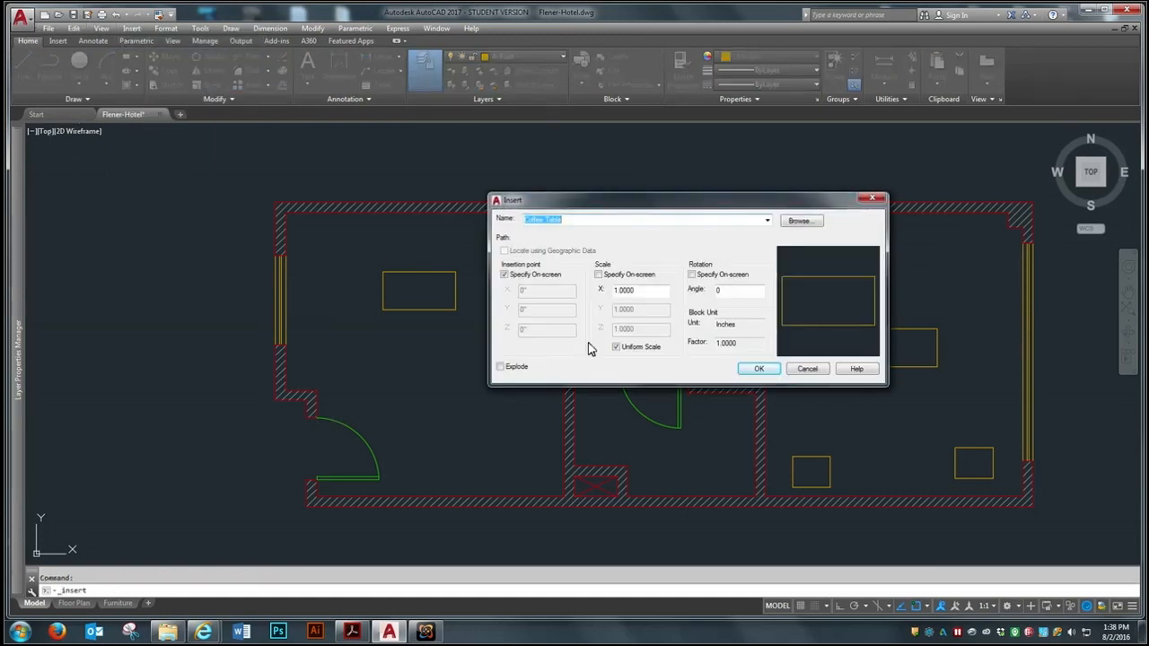
{"action": "left_click", "coordinate": [817, 374]}
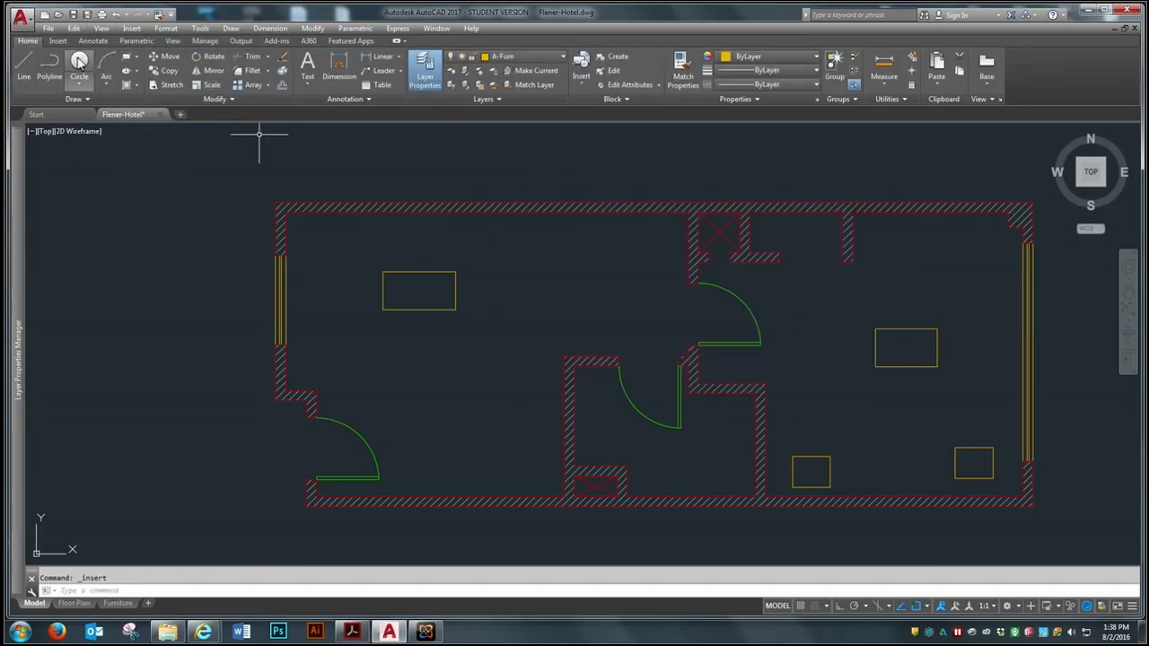
Draw a rectangle 4'6" wide and 2'8" high in the left-hand room, below the coffee table
{"action": "left_click", "coordinate": [126, 57]}
{"action": "left_click", "coordinate": [416, 406]}
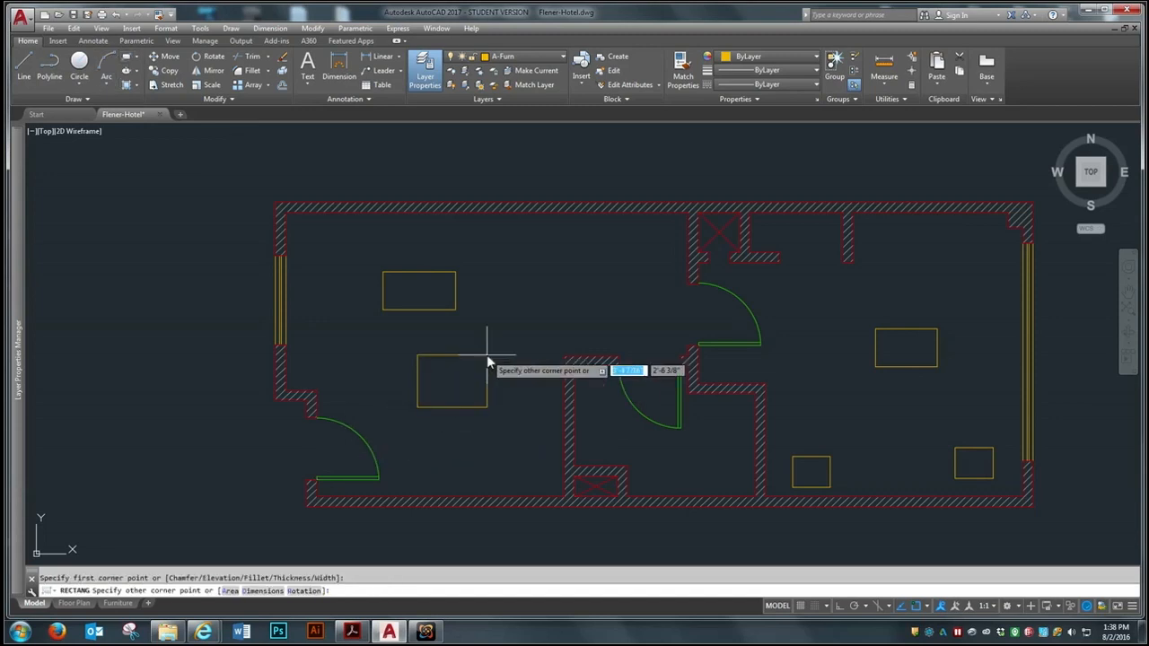
{"action": "type", "text": "@"}
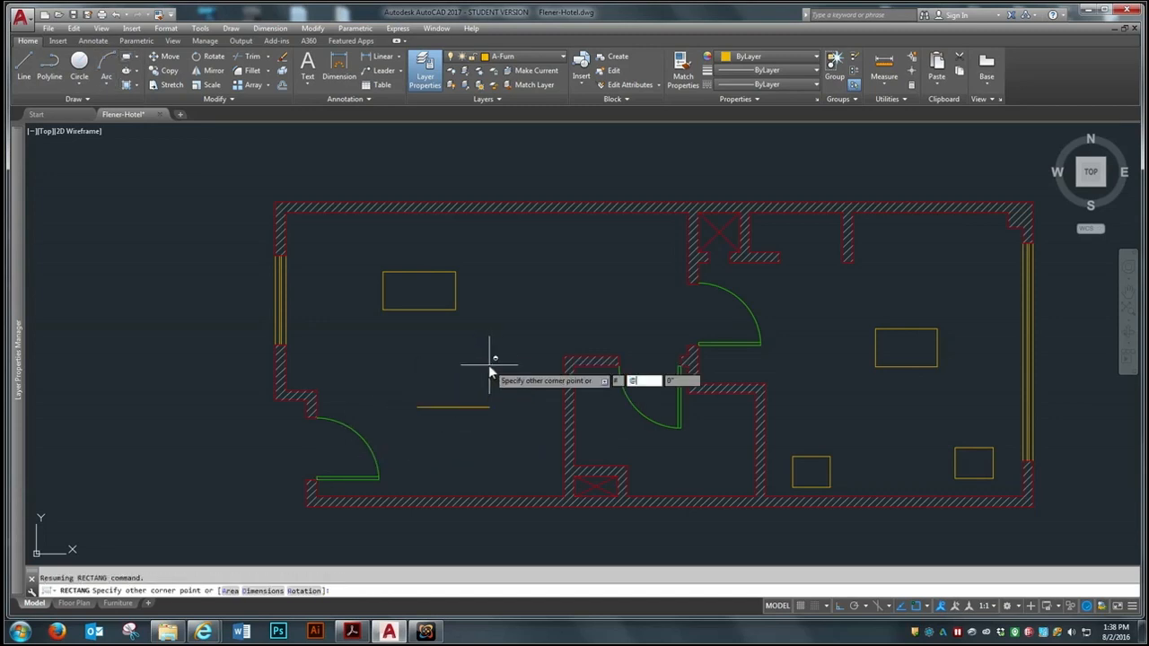
{"action": "type", "text": "4'6"}
{"action": "key", "text": "Tab"}
{"action": "type", "text": "2'8"}
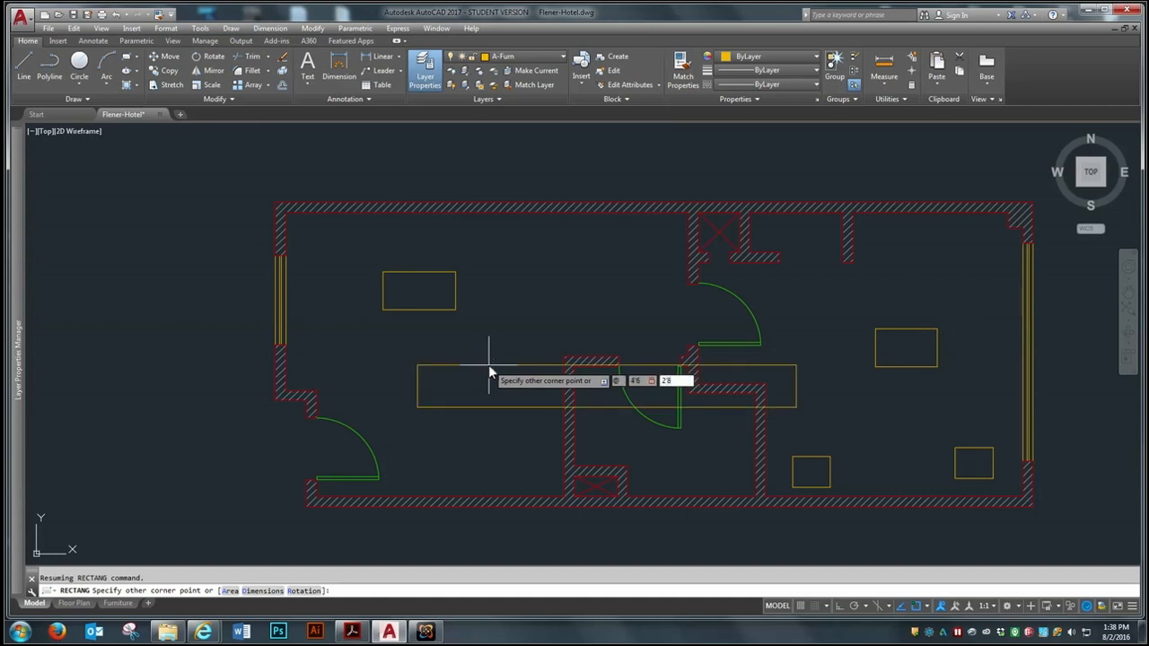
{"action": "key", "text": "Return"}
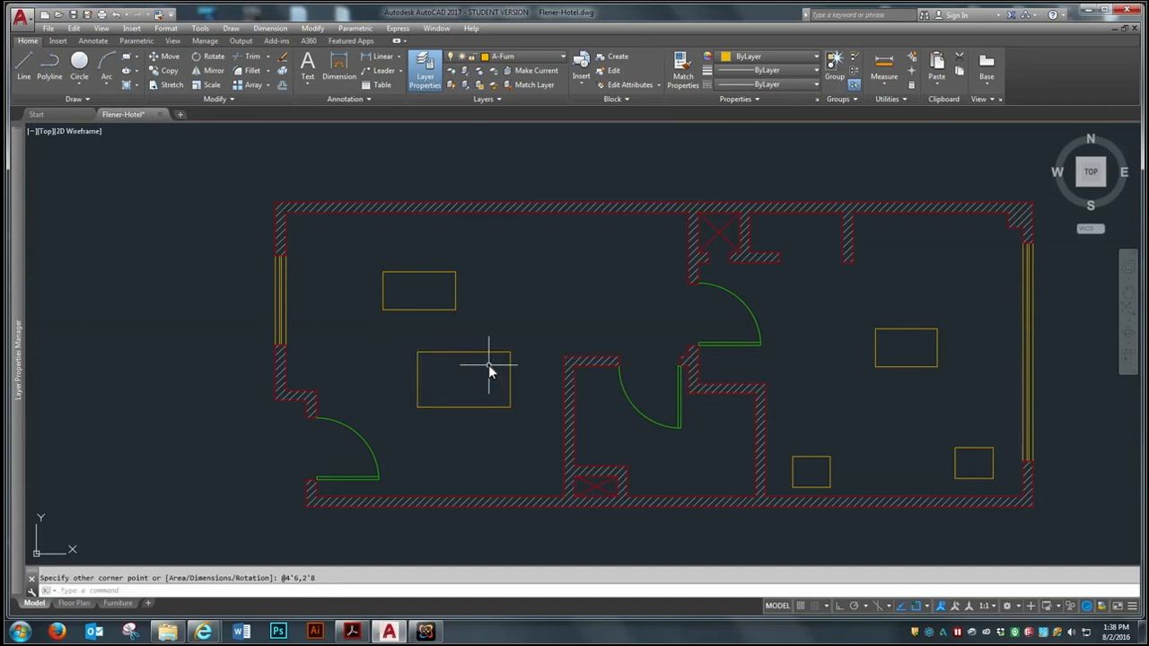
Define the new rectangle below the coffee table as a block named Desk 2 with its base point at the lower-left corner
{"action": "type", "text": "b"}
{"action": "key", "text": "Return"}
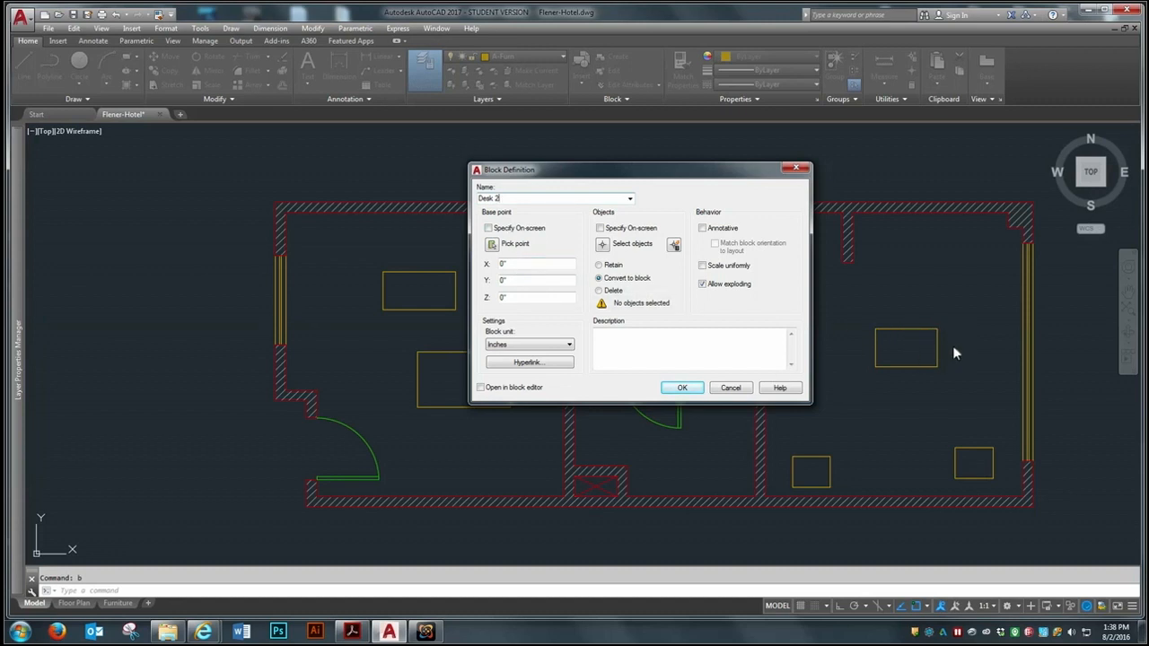
{"action": "left_click", "coordinate": [493, 244]}
{"action": "left_click", "coordinate": [418, 408]}
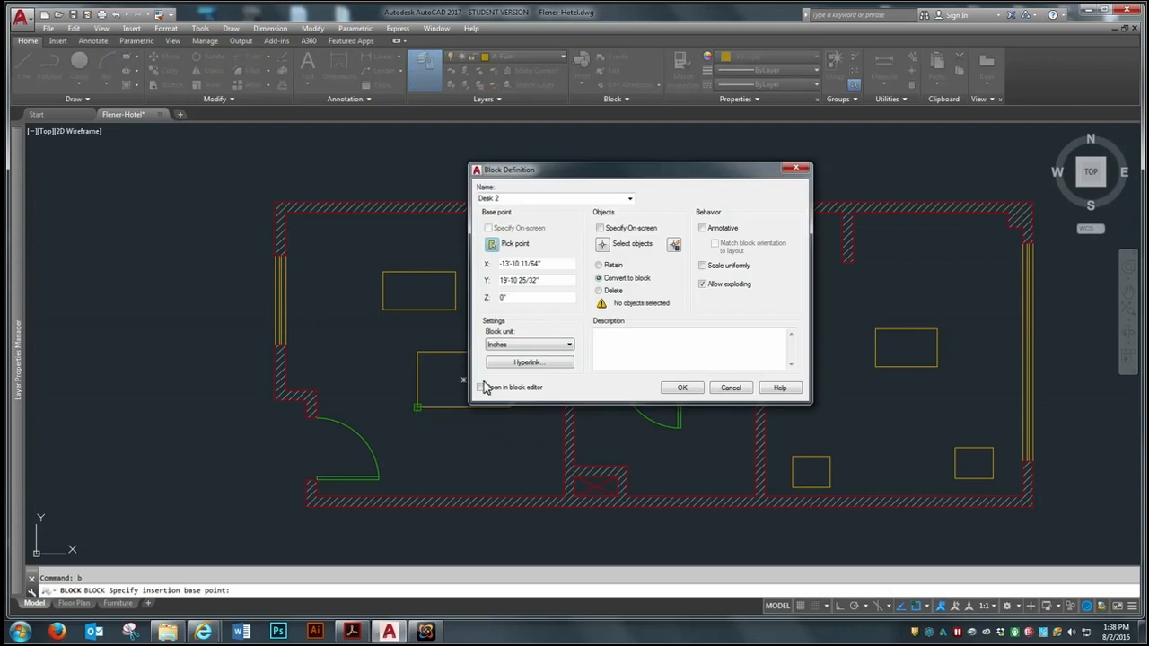
{"action": "left_click", "coordinate": [602, 243]}
{"action": "left_click", "coordinate": [538, 338]}
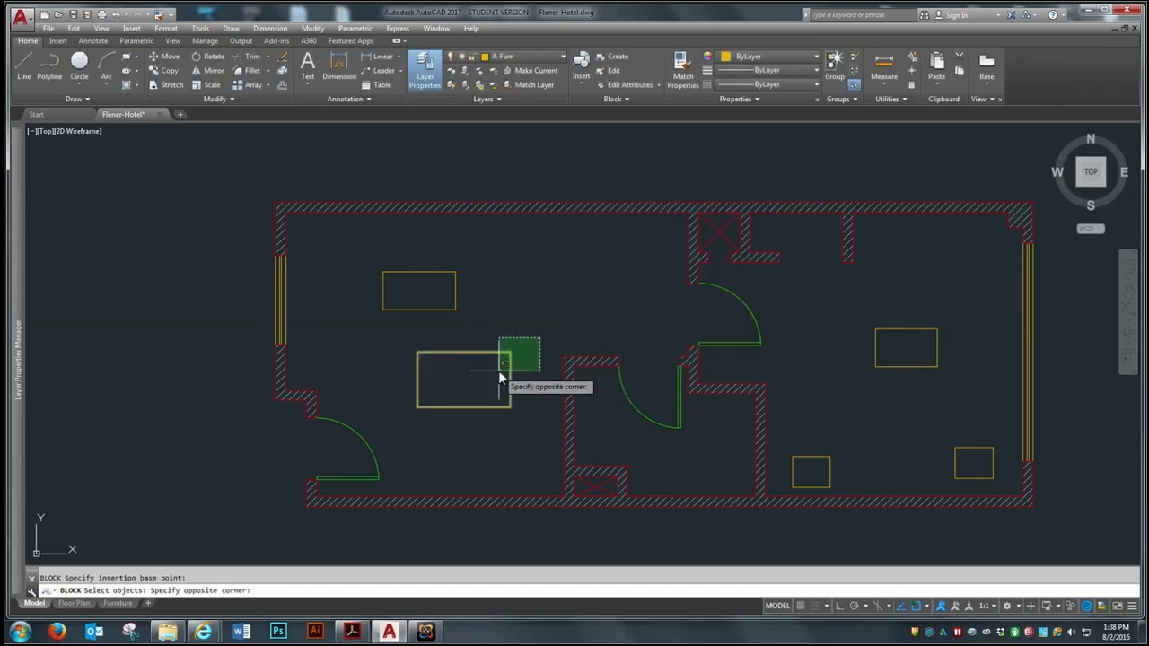
{"action": "left_click", "coordinate": [394, 415]}
{"action": "key", "text": "Return"}
{"action": "left_click", "coordinate": [680, 388]}
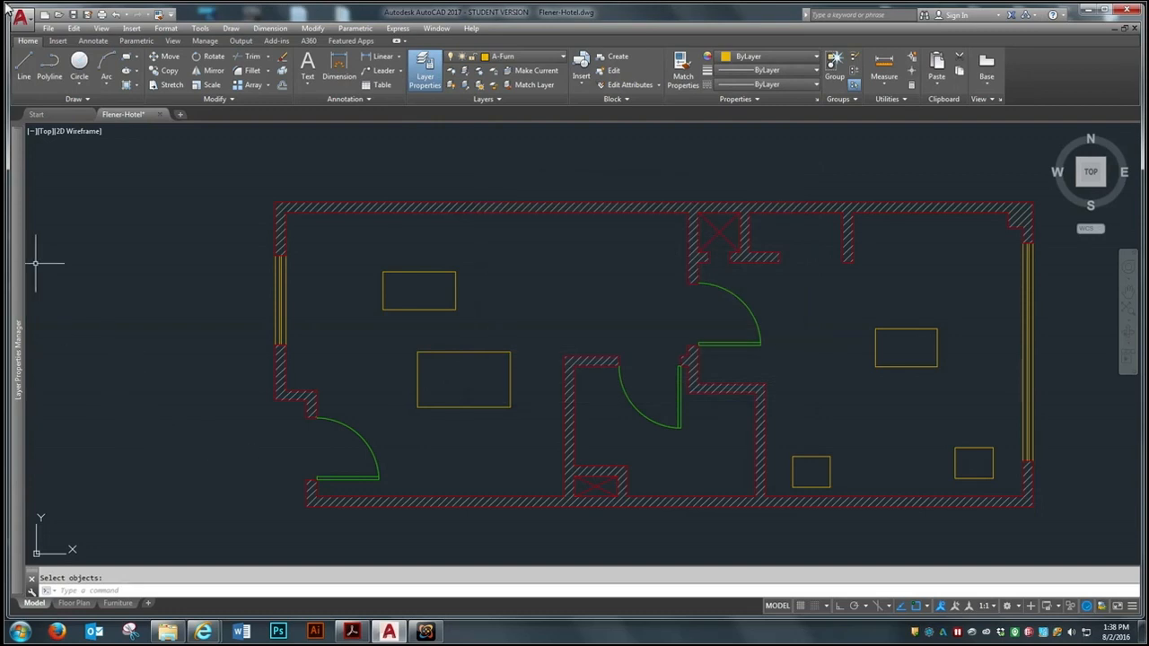
{"action": "left_click", "coordinate": [126, 57]}
{"action": "left_click", "coordinate": [313, 311]}
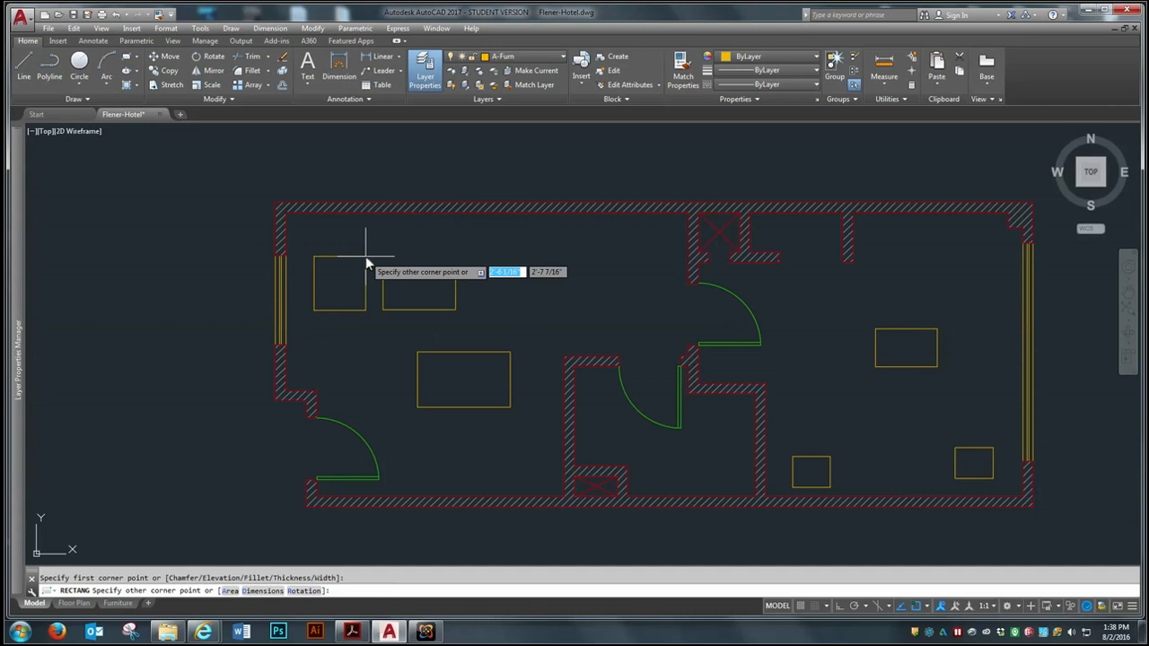
{"action": "type", "text": "@"}
{"action": "type", "text": "2"}
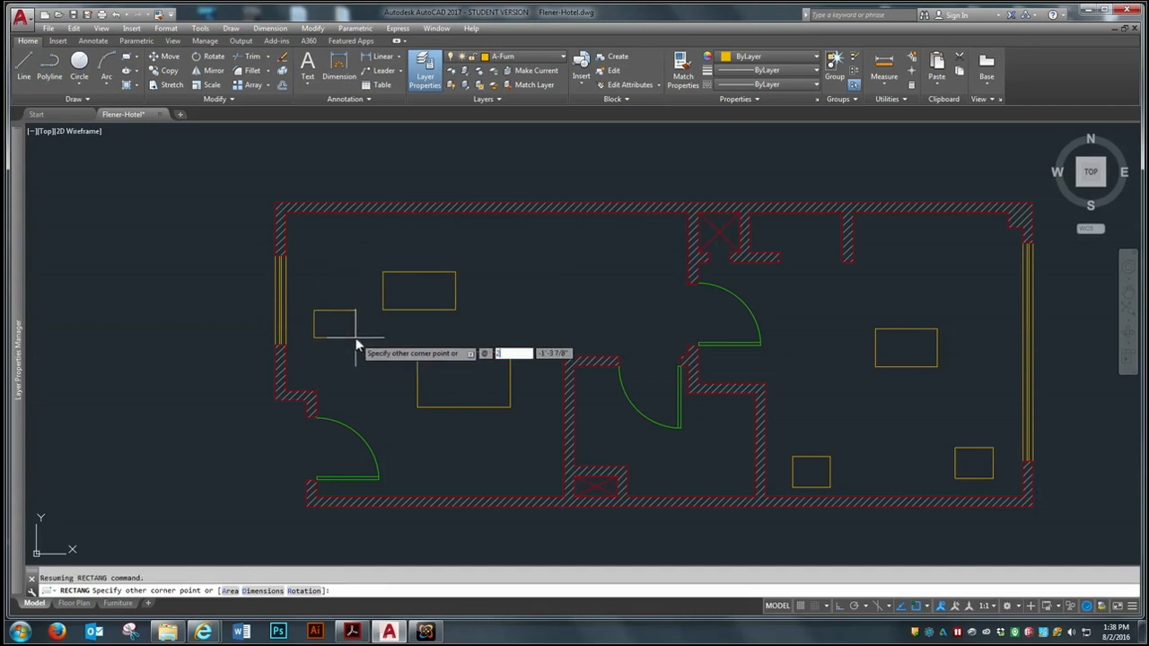
{"action": "type", "text": ","}
{"action": "key", "text": "BackSpace"}
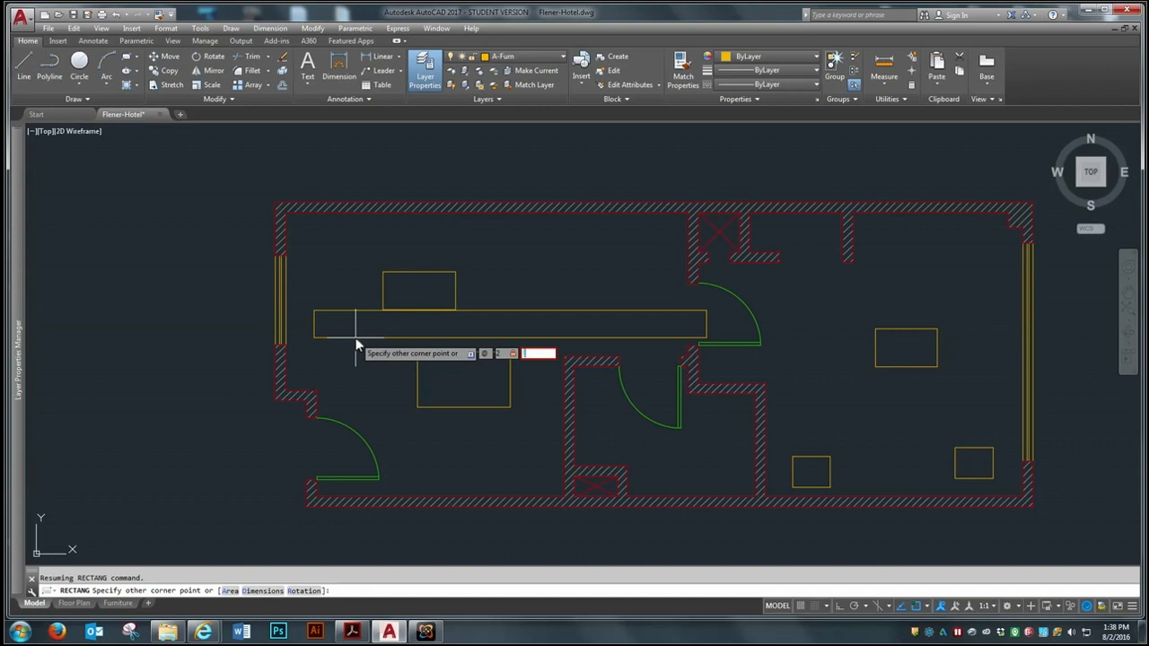
{"action": "key", "text": "Escape"}
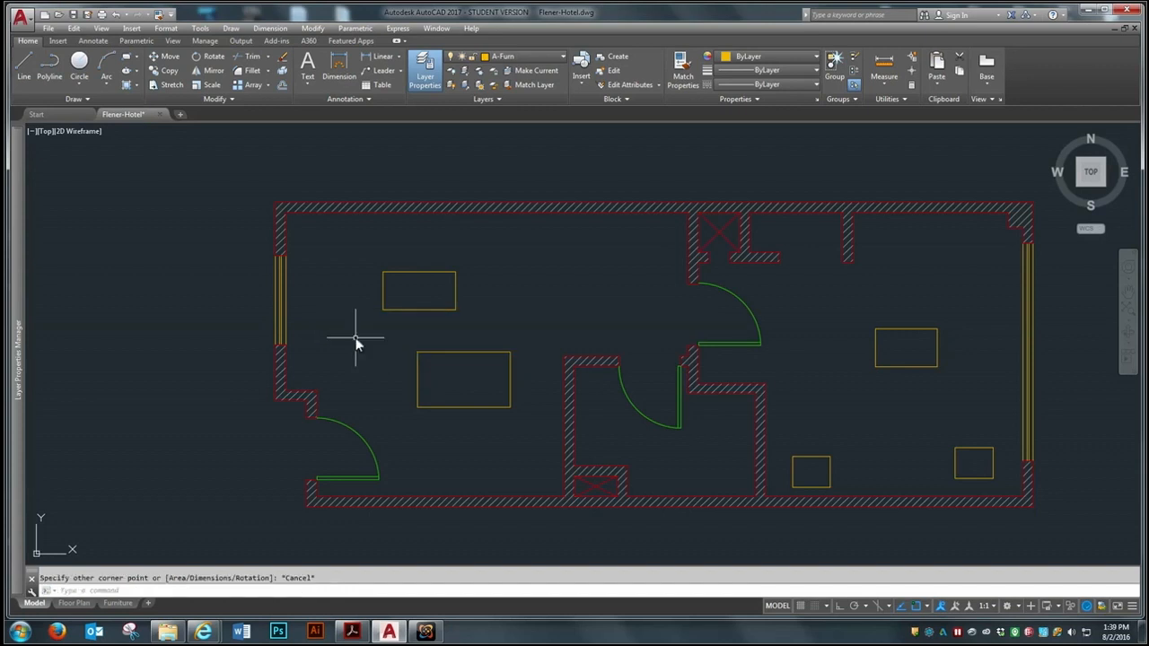
Draw a 2' by 2' square between the left-hand room's window and the coffee table
{"action": "key", "text": "Return"}
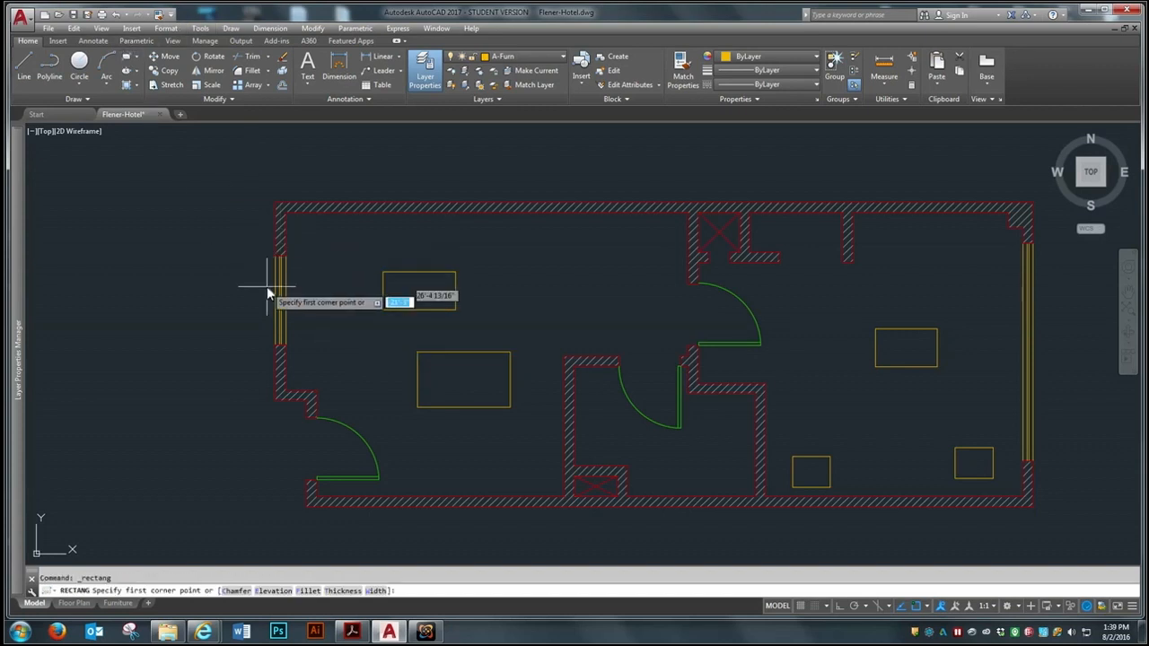
{"action": "left_click", "coordinate": [310, 343]}
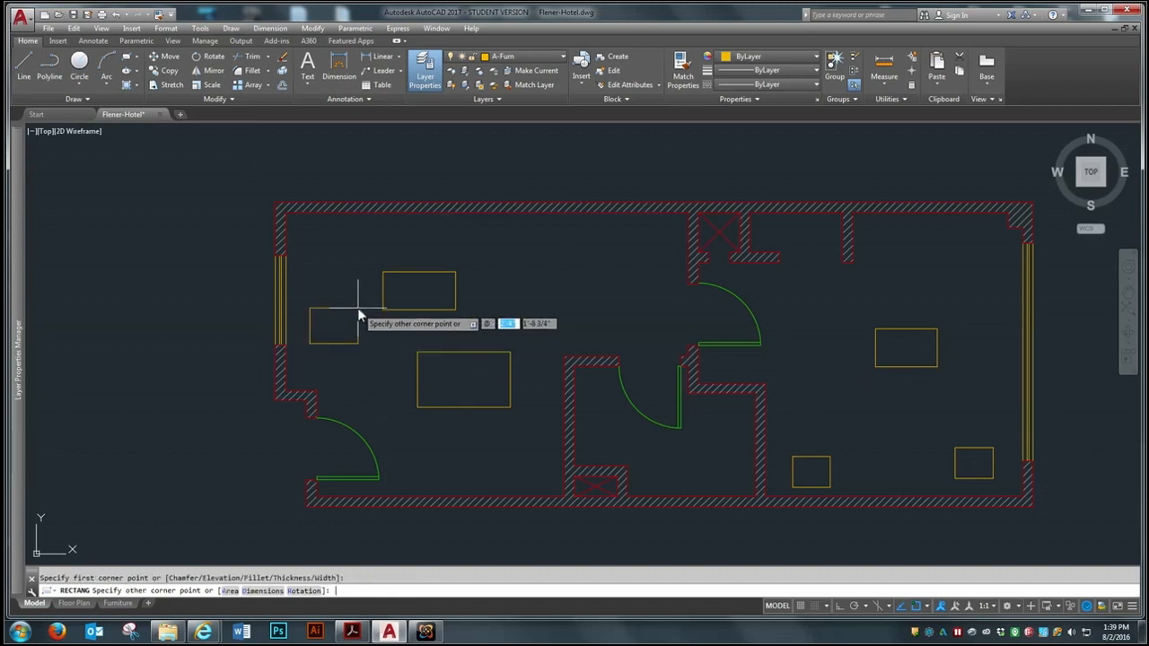
{"action": "type", "text": "2"}
{"action": "key", "text": "Tab"}
{"action": "type", "text": "2"}
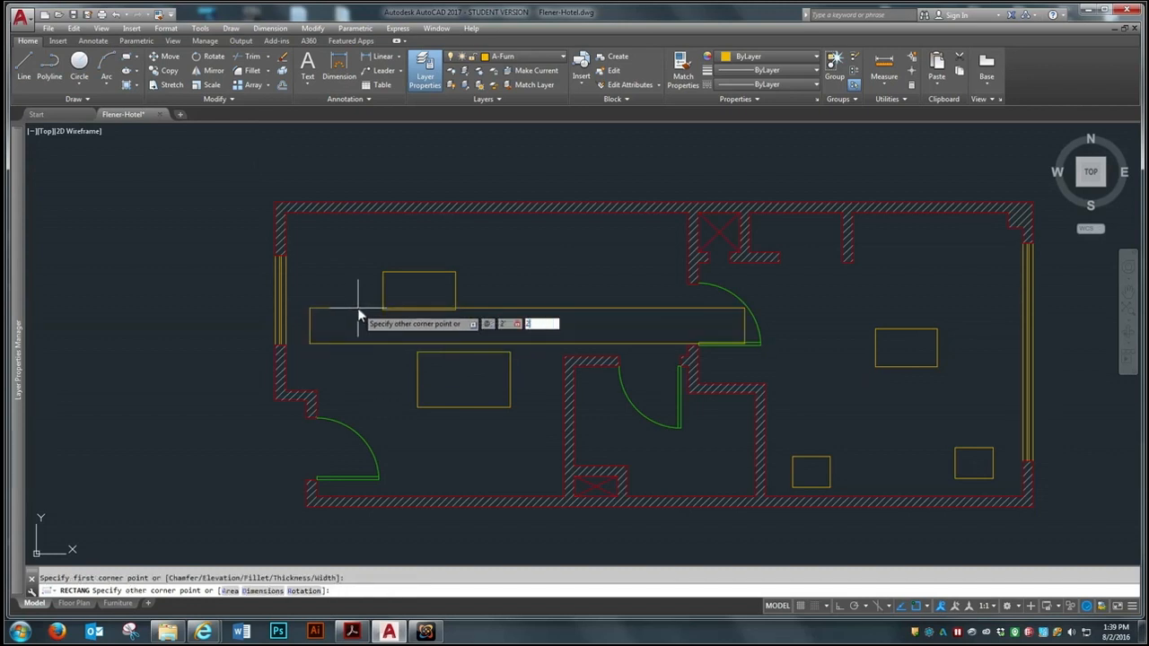
{"action": "key", "text": "Return"}
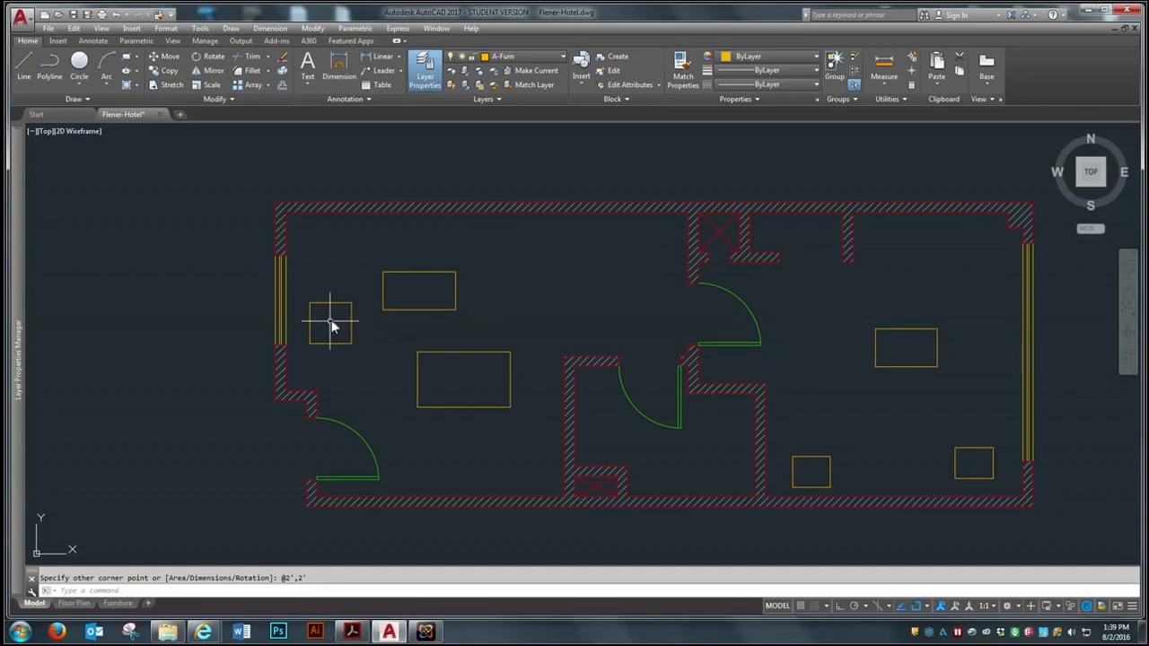
Define the 2' square as a block named Endtable with its base point at the lower-left corner
{"action": "type", "text": "b"}
{"action": "key", "text": "Return"}
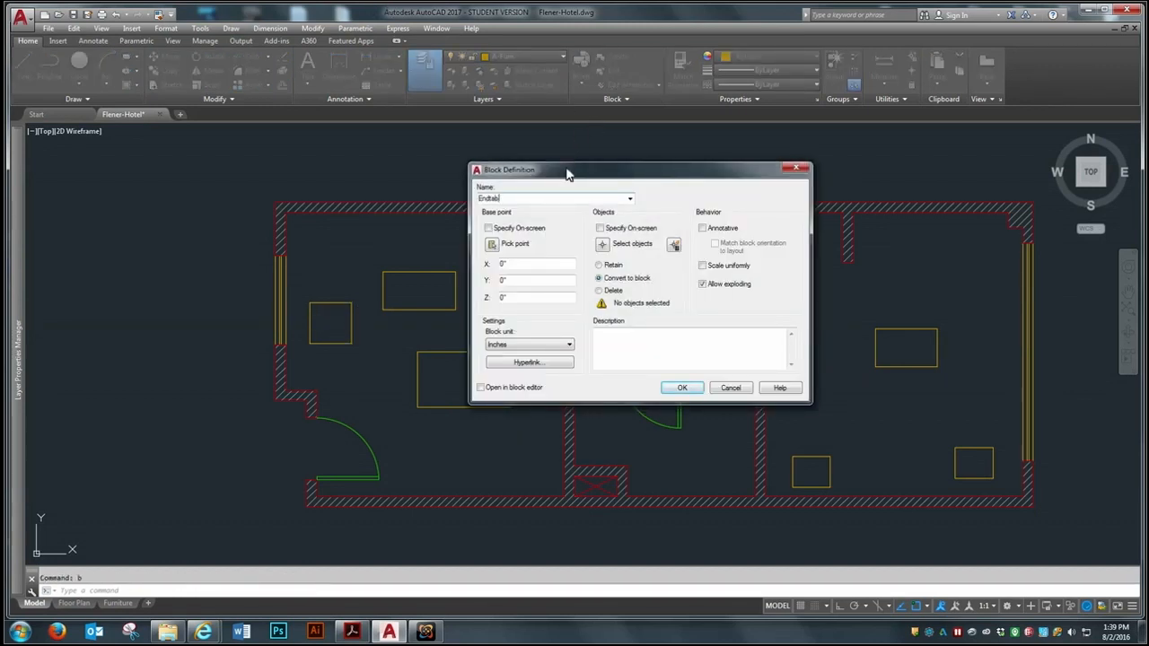
{"action": "left_click", "coordinate": [495, 244]}
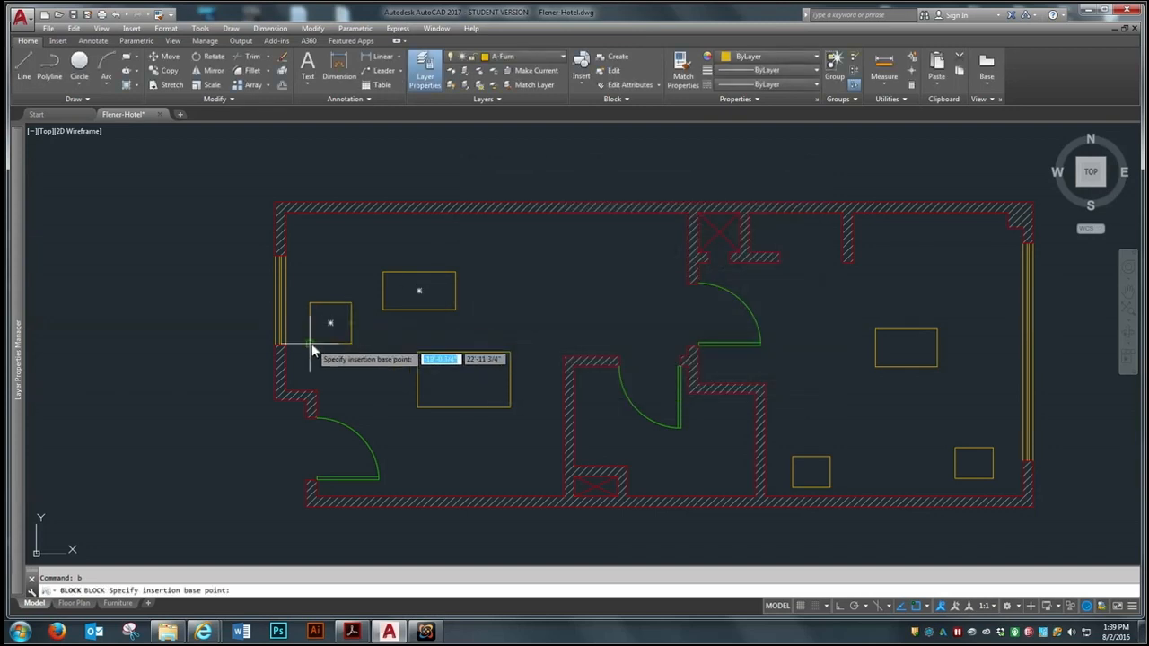
{"action": "left_click", "coordinate": [309, 342]}
{"action": "left_click", "coordinate": [635, 242]}
{"action": "left_click", "coordinate": [359, 290]}
{"action": "left_click", "coordinate": [301, 352]}
{"action": "key", "text": "Return"}
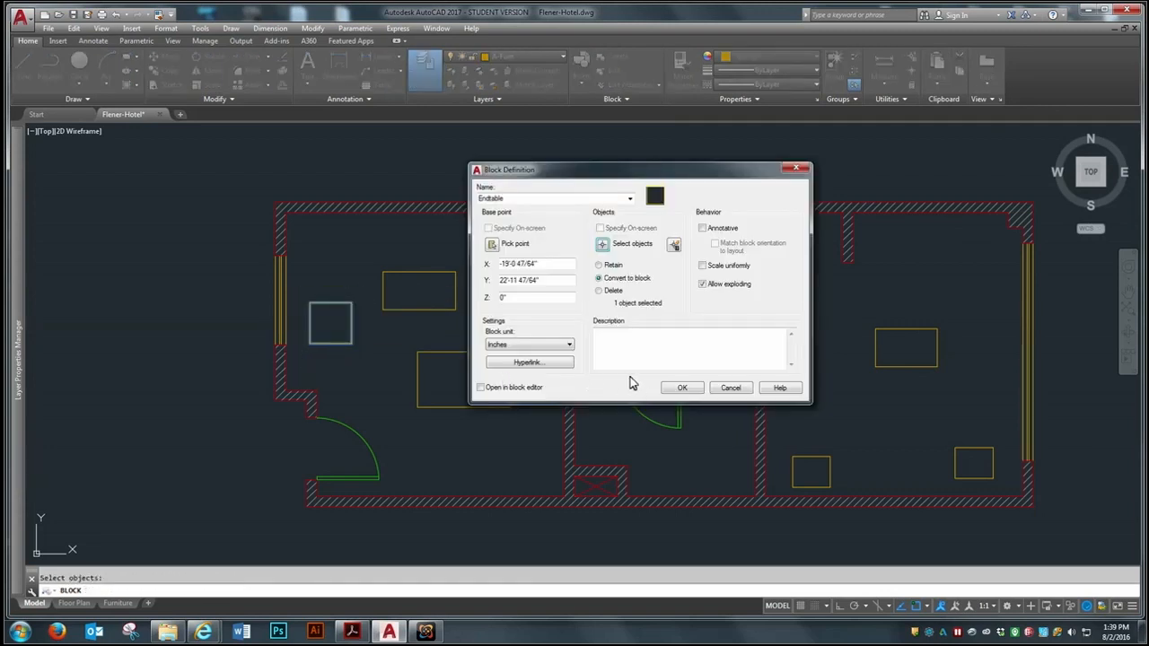
{"action": "left_click", "coordinate": [680, 391]}
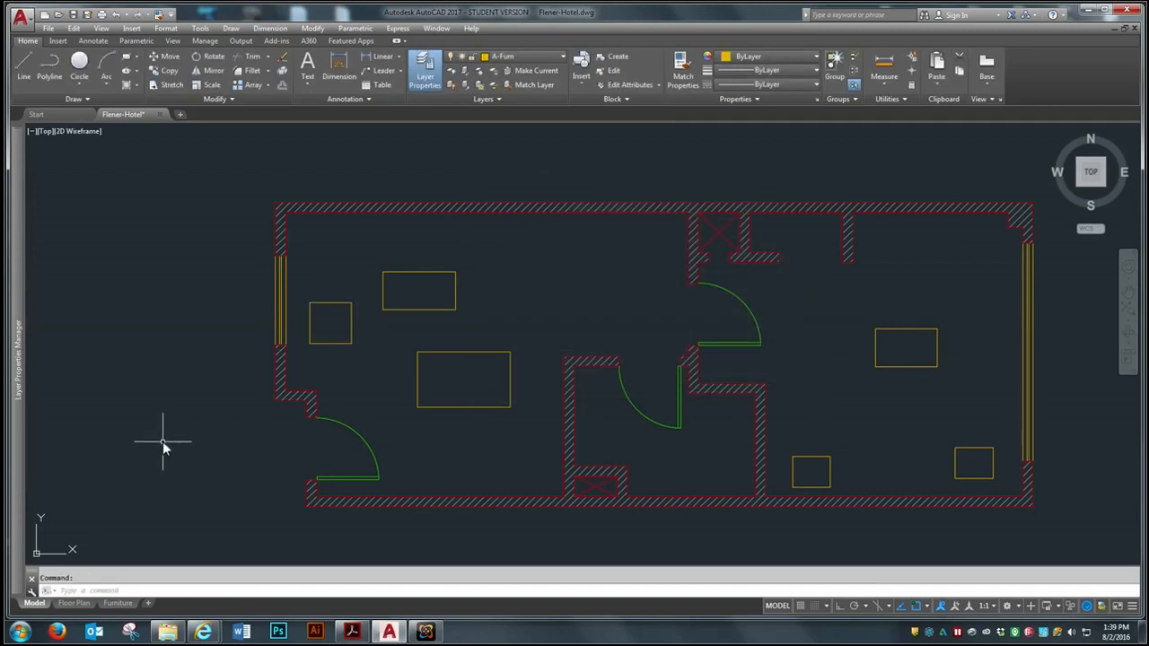
Draw a rectangle 3'10.5" wide and 1'10" high outside the floor plan, to the left of the left-hand room
{"action": "left_click", "coordinate": [59, 41]}
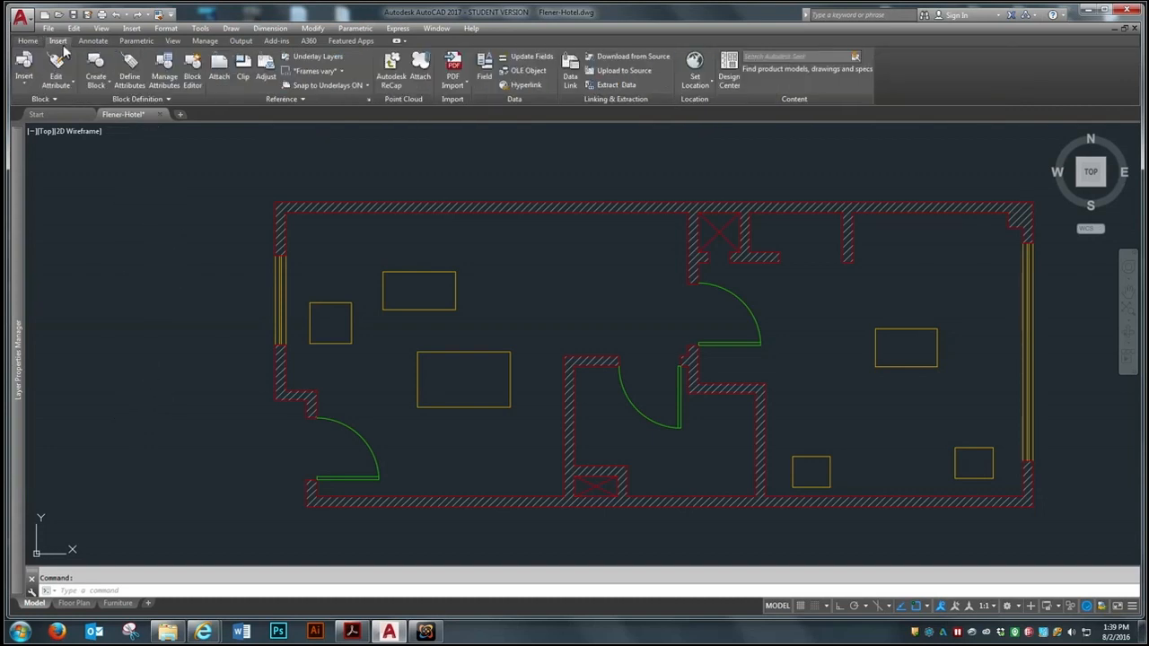
{"action": "left_click", "coordinate": [33, 41]}
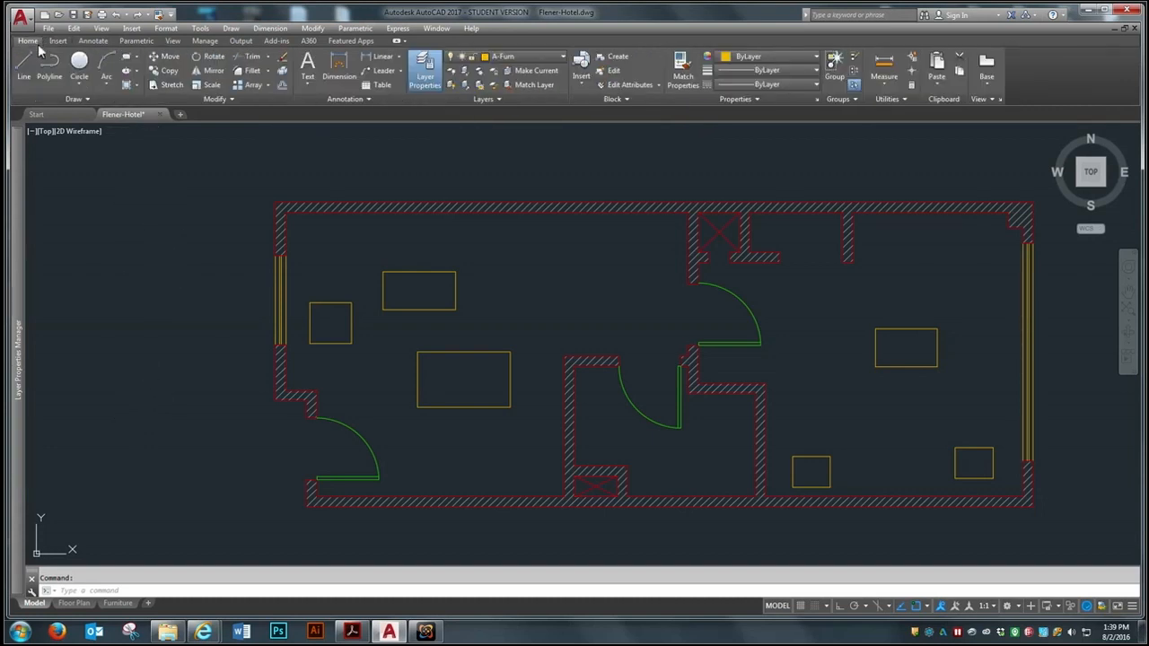
{"action": "left_click", "coordinate": [127, 57]}
{"action": "left_click", "coordinate": [120, 390]}
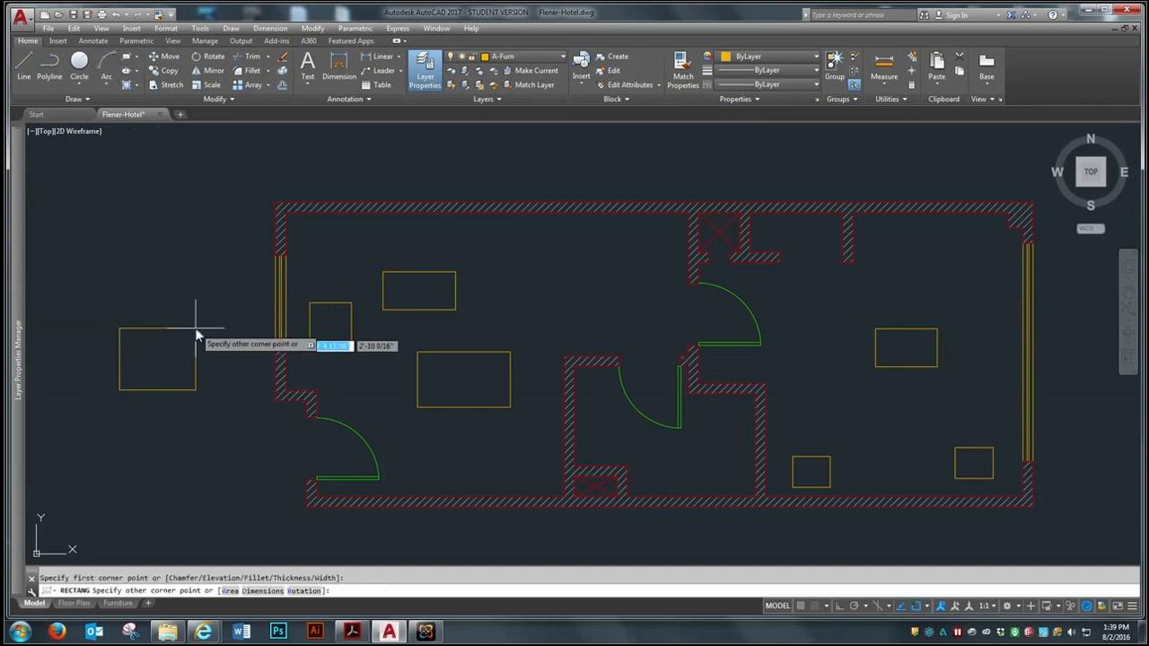
{"action": "type", "text": "@"}
{"action": "type", "text": "3'10"}
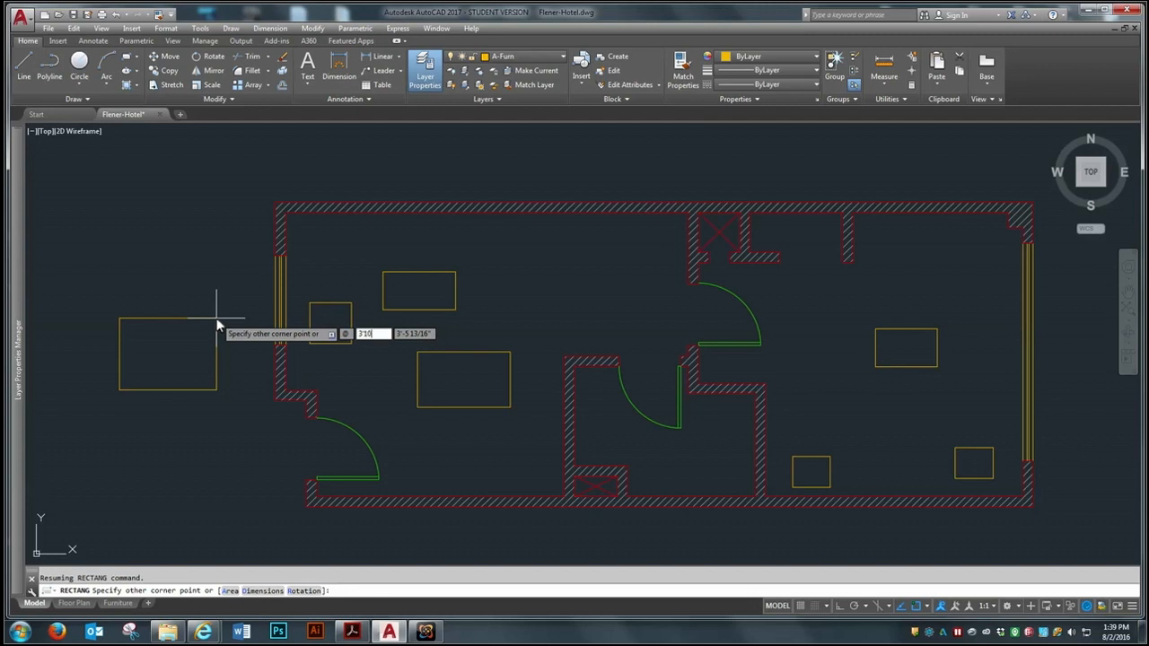
{"action": "type", "text": ".5"}
{"action": "key", "text": "Tab"}
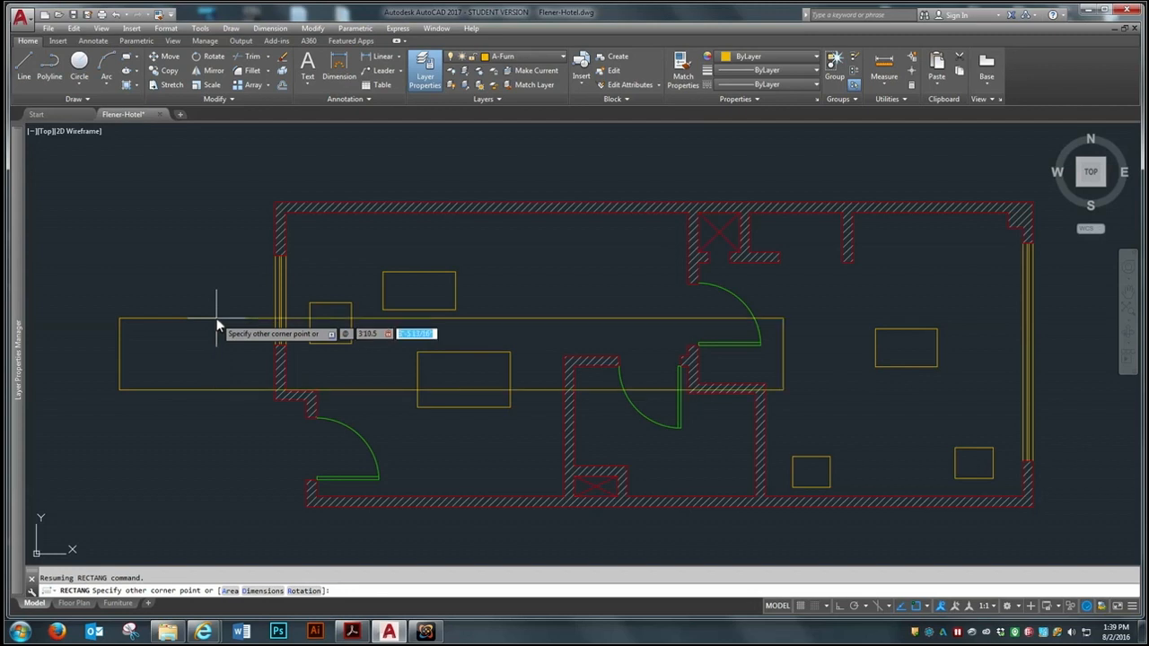
{"action": "type", "text": "1'10"}
{"action": "key", "text": "Return"}
Define the rectangle outside the floor plan as a block named Dresser with its base point at the lower-left corner
{"action": "type", "text": "b"}
{"action": "key", "text": "Return"}
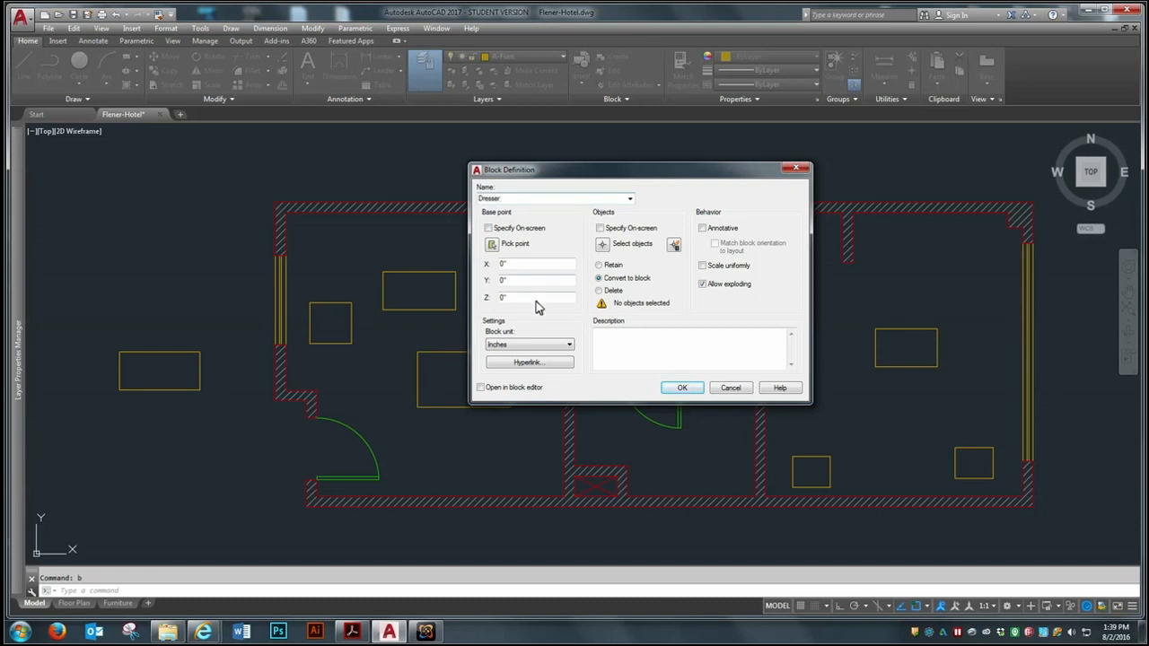
{"action": "left_click", "coordinate": [494, 244]}
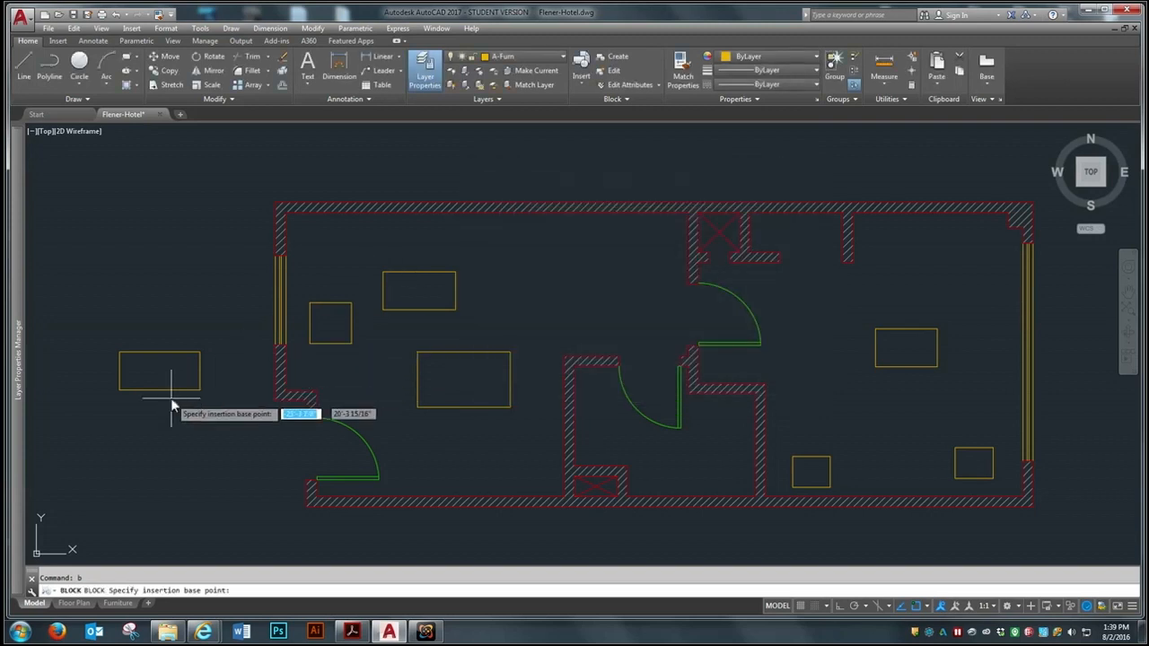
{"action": "left_click", "coordinate": [120, 390]}
{"action": "left_click", "coordinate": [603, 244]}
{"action": "left_click", "coordinate": [212, 341]}
{"action": "left_click", "coordinate": [106, 420]}
{"action": "key", "text": "Return"}
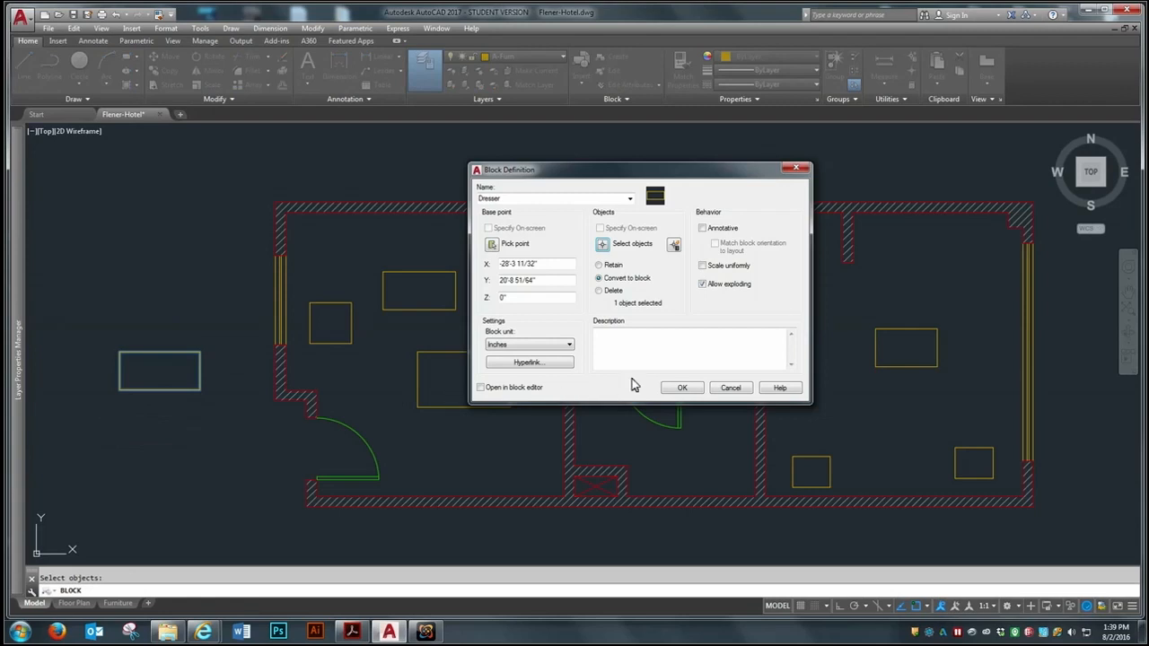
{"action": "left_click", "coordinate": [682, 387]}
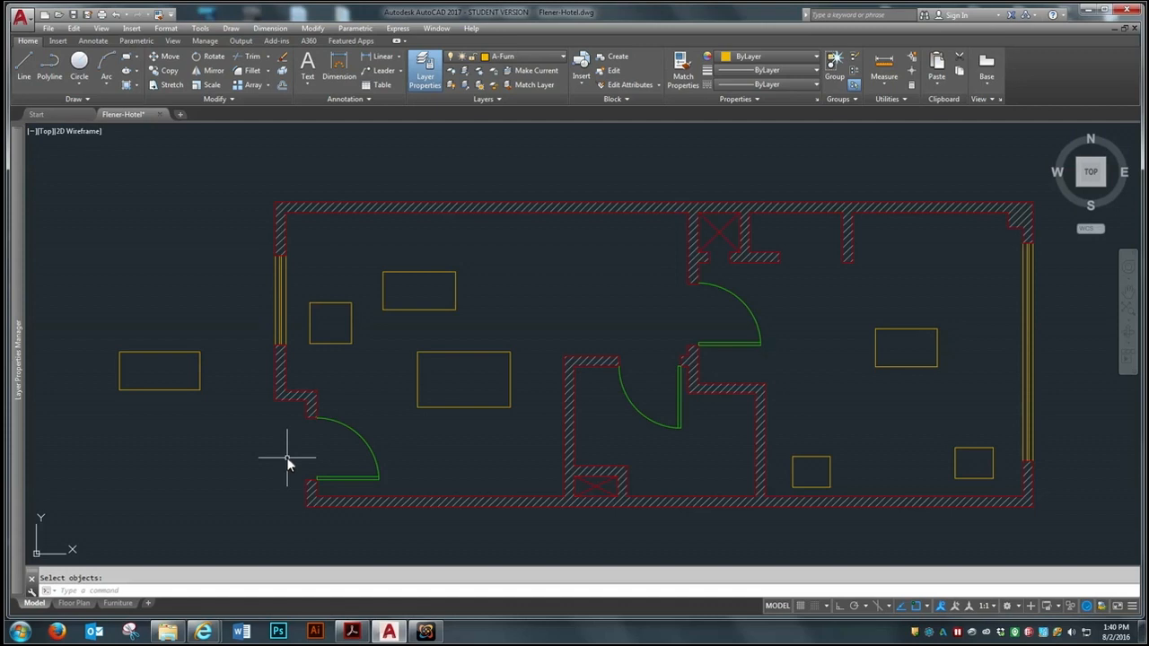
Insert the Bedroom drawing file from the Week 9 folder as a block outside the floor plan, beyond the right-hand room's window
{"action": "scroll", "coordinate": [484, 474], "scroll_direction": "down", "scroll_amount": 2}
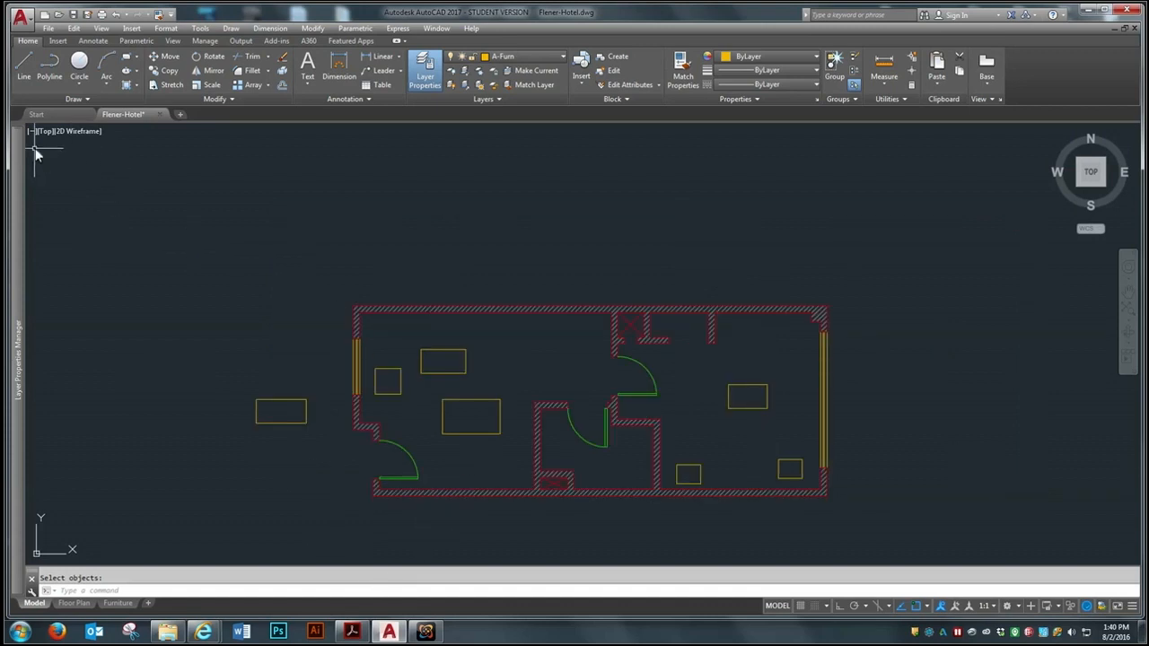
{"action": "scroll", "coordinate": [774, 400], "scroll_direction": "down", "scroll_amount": 2}
{"action": "scroll", "coordinate": [920, 482], "scroll_direction": "up", "scroll_amount": 4}
{"action": "scroll", "coordinate": [554, 248], "scroll_direction": "down", "scroll_amount": 2}
{"action": "scroll", "coordinate": [489, 117], "scroll_direction": "up", "scroll_amount": 2}
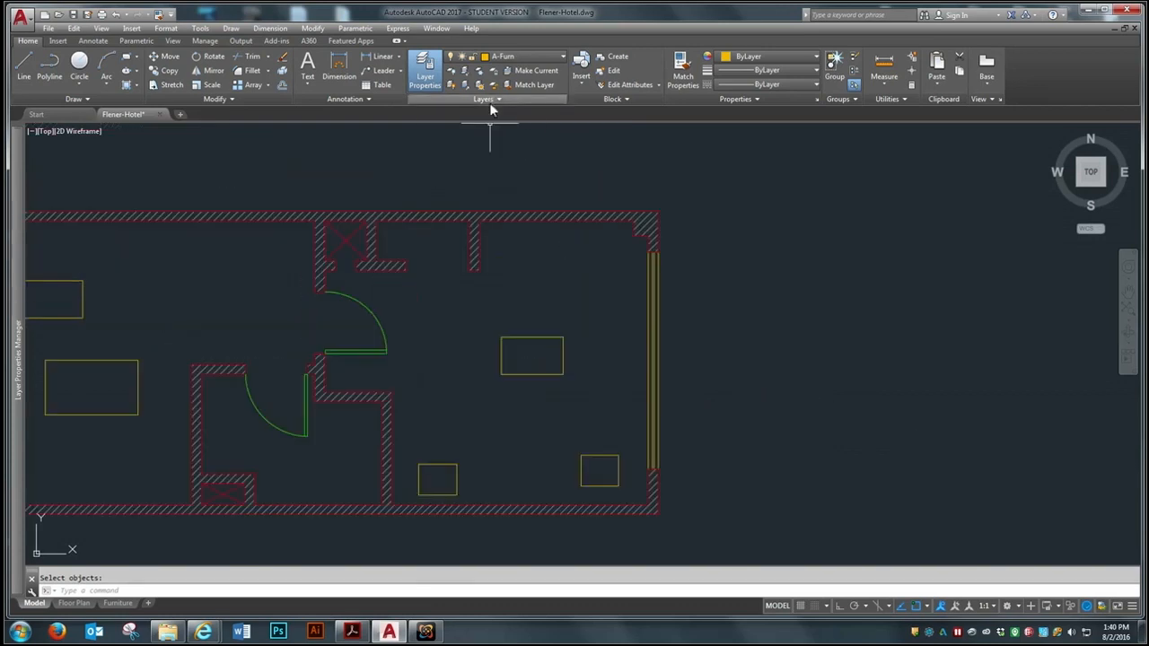
{"action": "left_click", "coordinate": [58, 41]}
{"action": "left_click", "coordinate": [131, 28]}
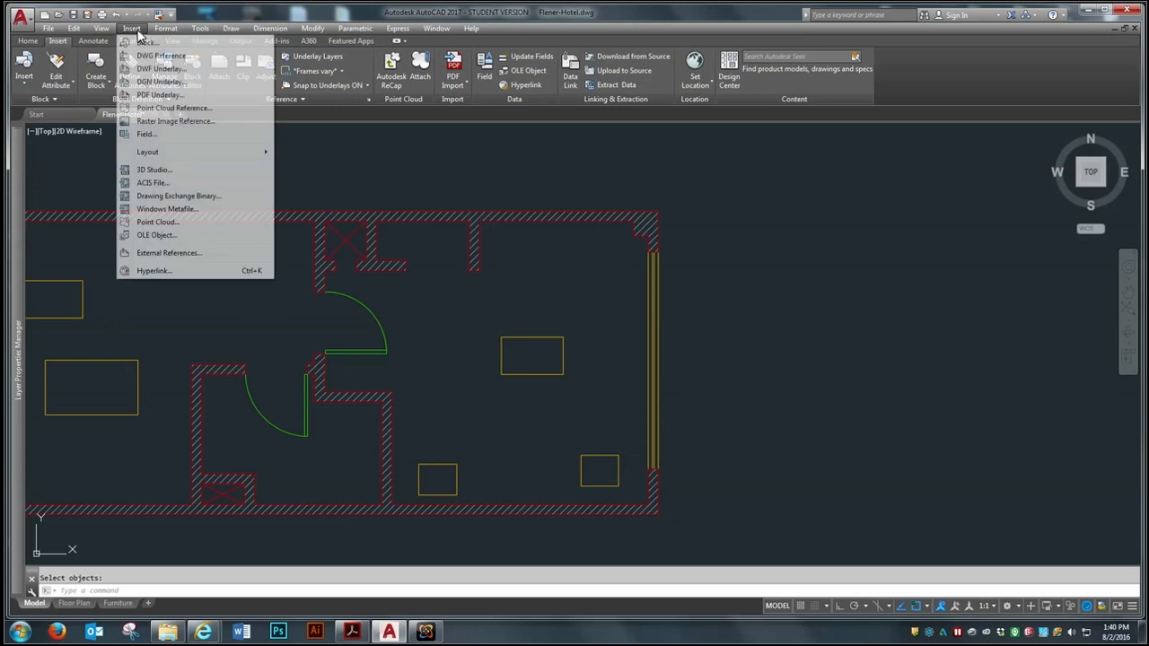
{"action": "left_click", "coordinate": [140, 44]}
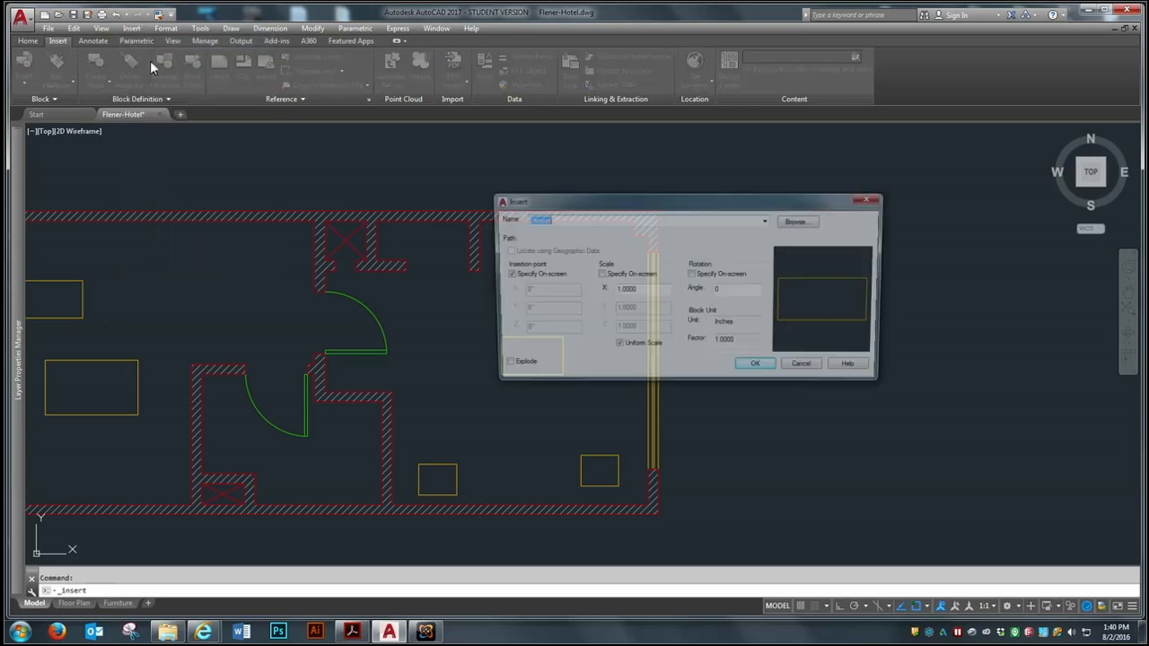
{"action": "left_click", "coordinate": [801, 221]}
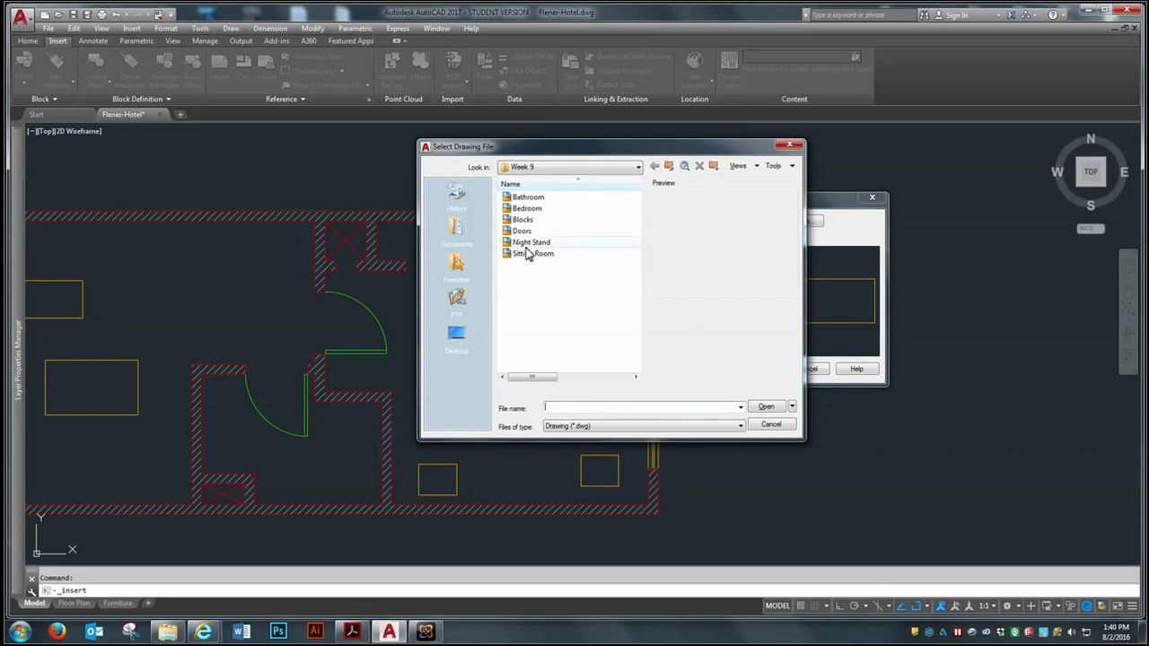
{"action": "left_click", "coordinate": [528, 209]}
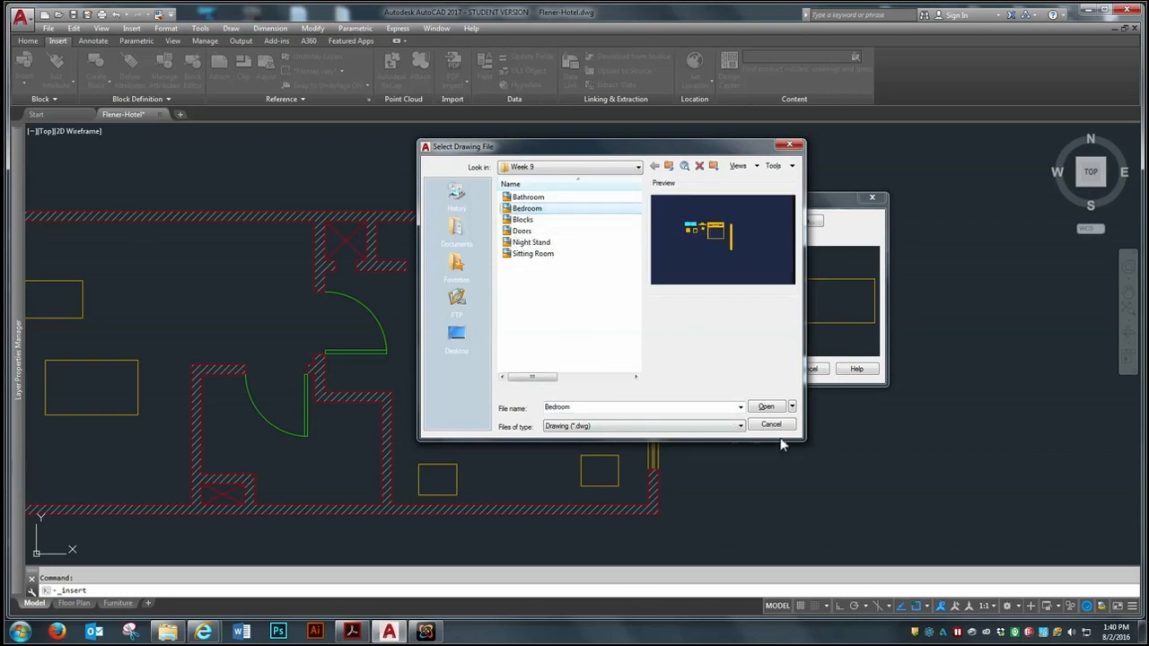
{"action": "left_click", "coordinate": [765, 407]}
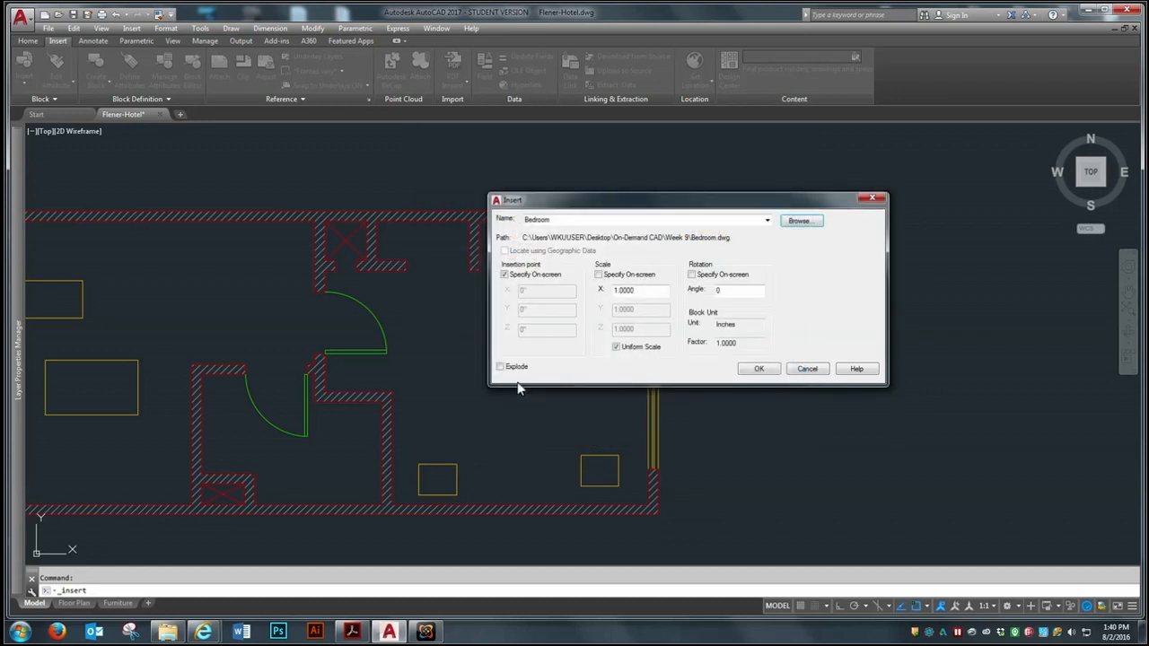
{"action": "left_click", "coordinate": [755, 369]}
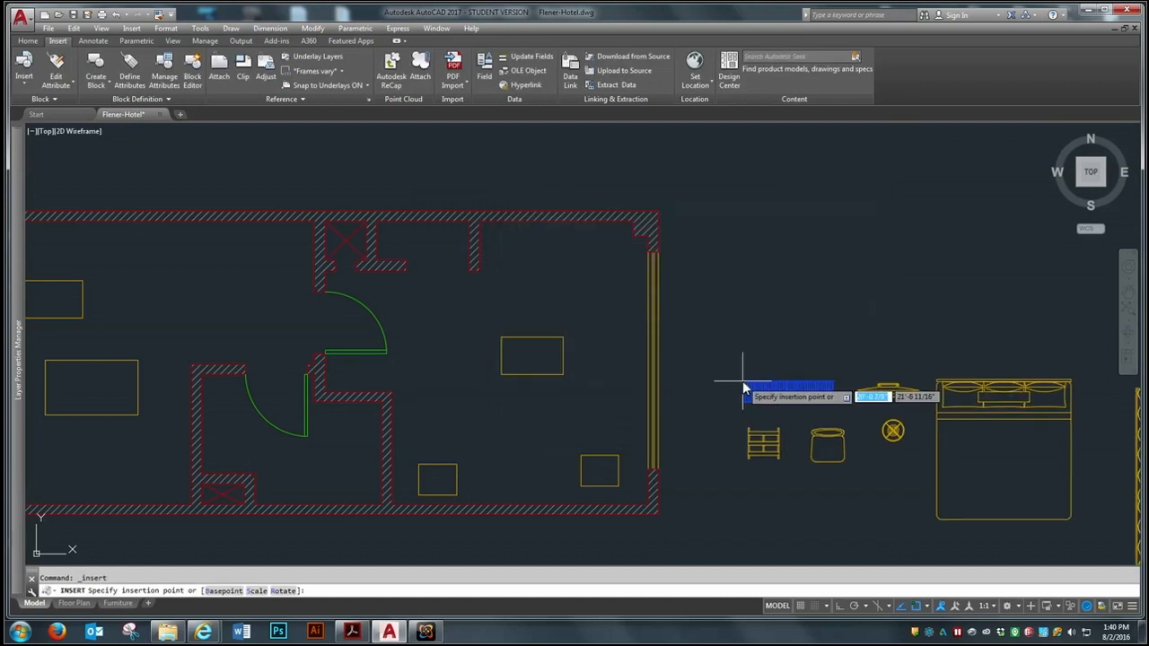
{"action": "left_click", "coordinate": [676, 257]}
{"action": "scroll", "coordinate": [394, 316], "scroll_direction": "down", "scroll_amount": 2}
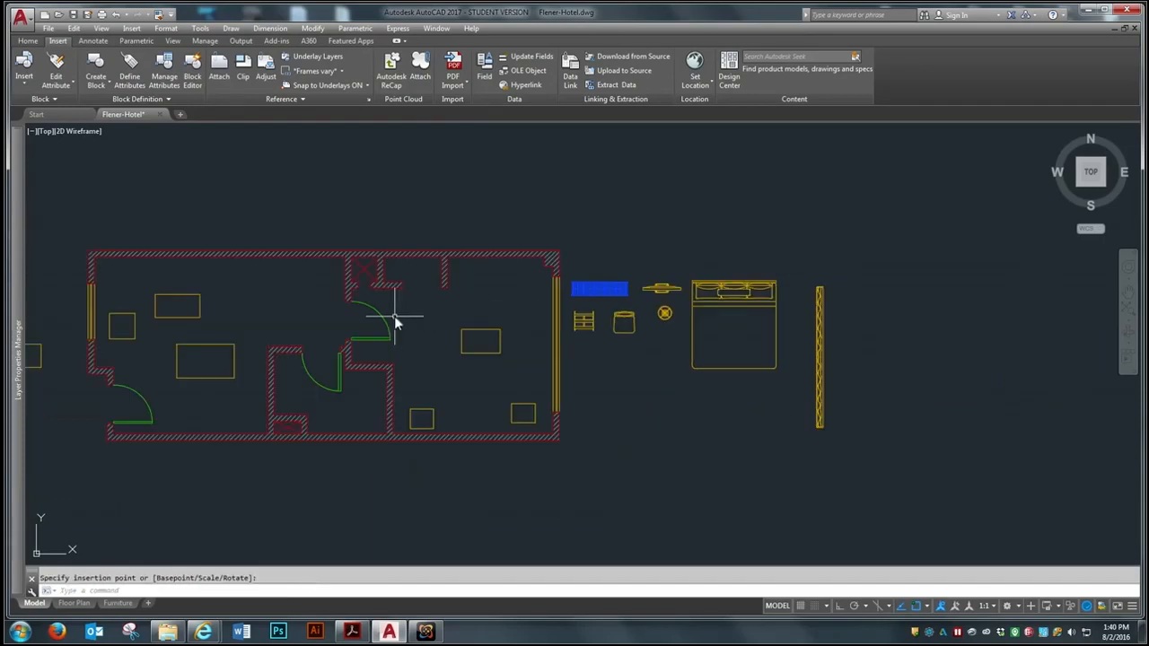
Explode the inserted Bedroom block into its separate furniture pieces
{"action": "scroll", "coordinate": [675, 360], "scroll_direction": "up", "scroll_amount": 2}
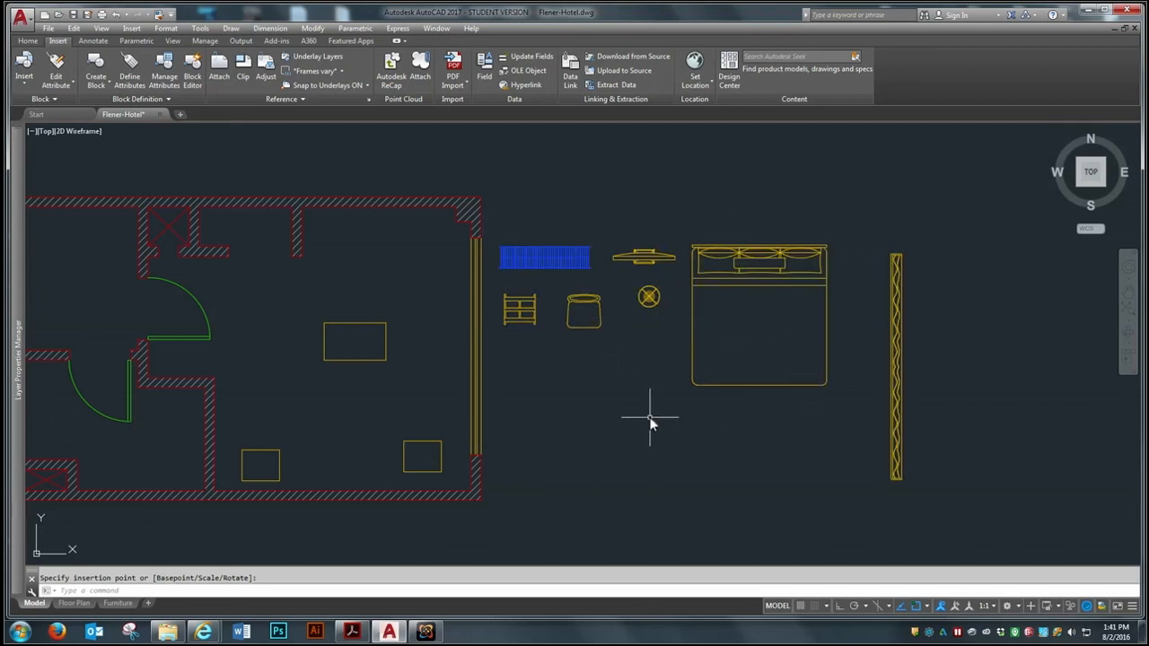
{"action": "left_click", "coordinate": [28, 41]}
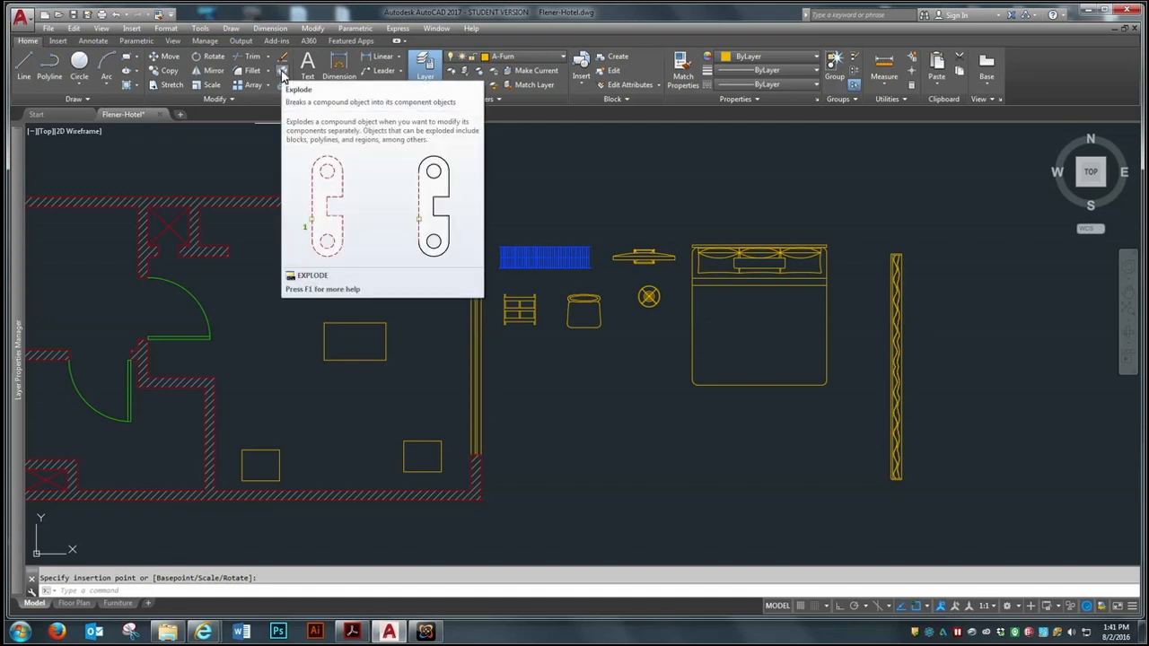
{"action": "left_click", "coordinate": [282, 76]}
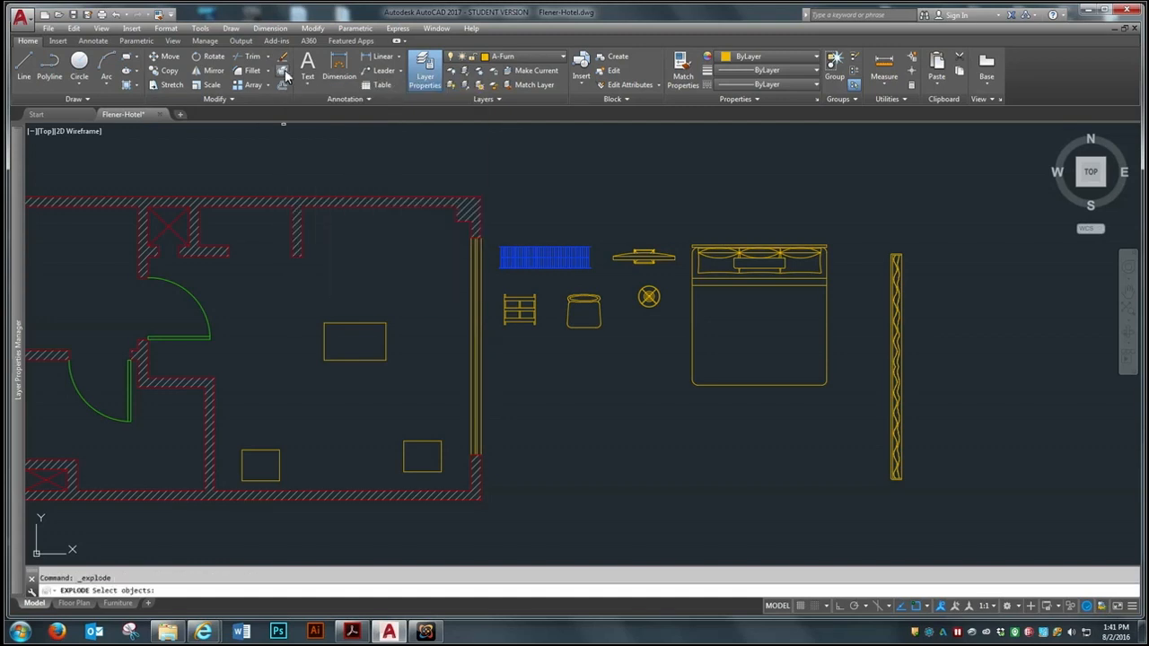
{"action": "left_click", "coordinate": [723, 247]}
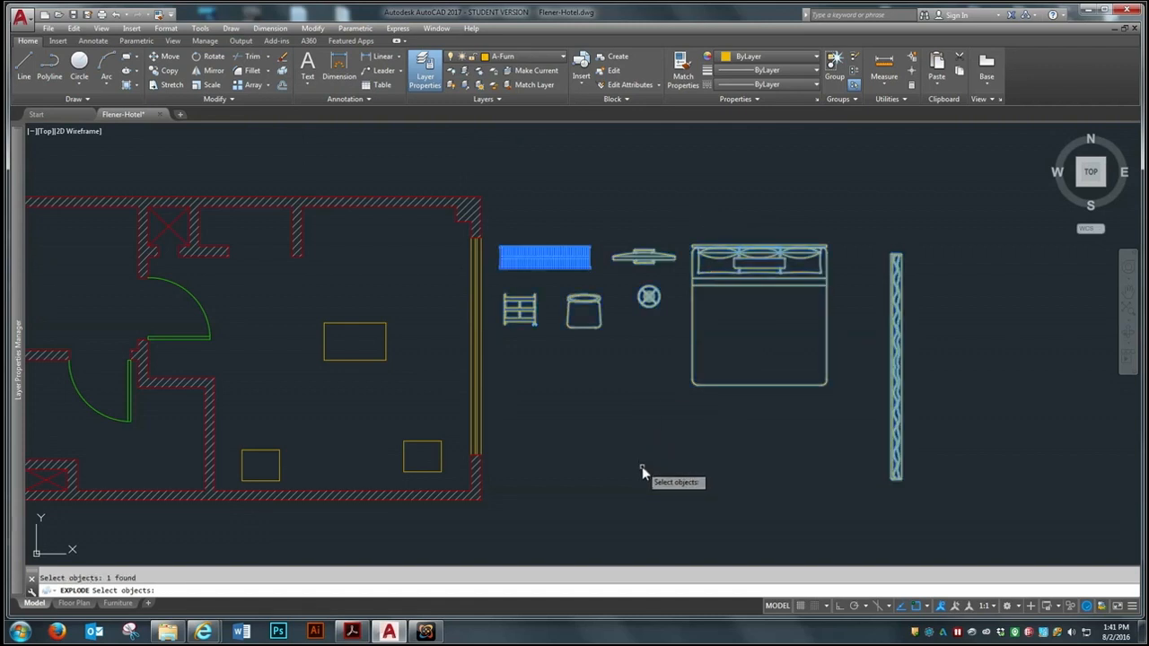
{"action": "key", "text": "Return"}
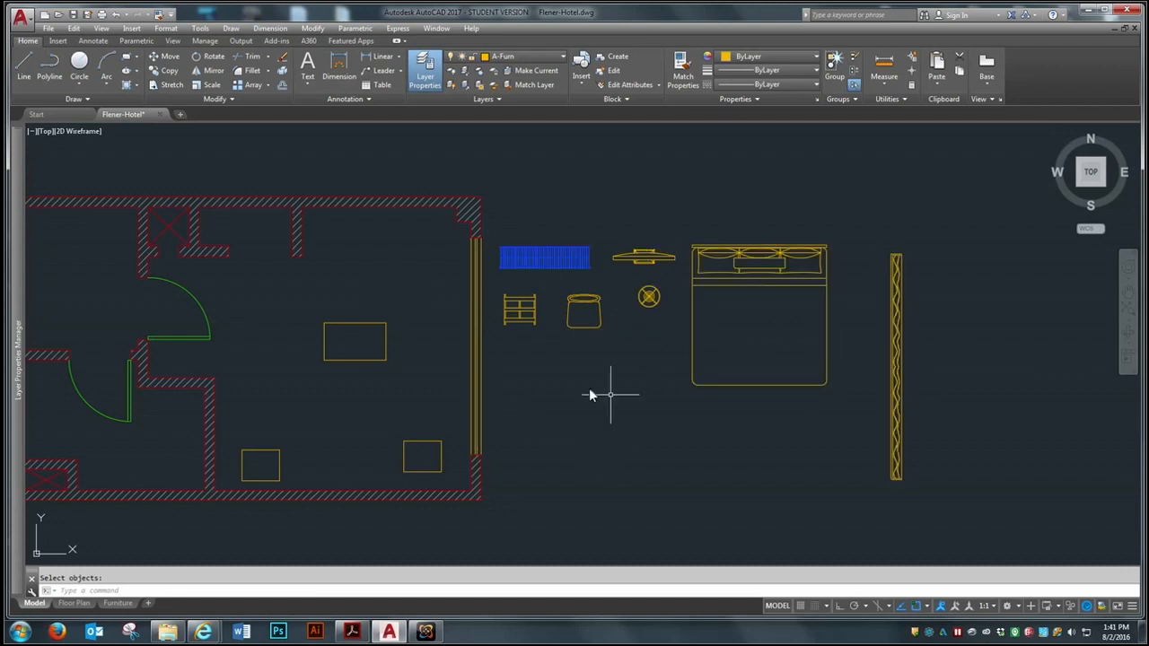
Explode the chair from the bedroom furniture set, and undo that explode
{"action": "left_click", "coordinate": [283, 76]}
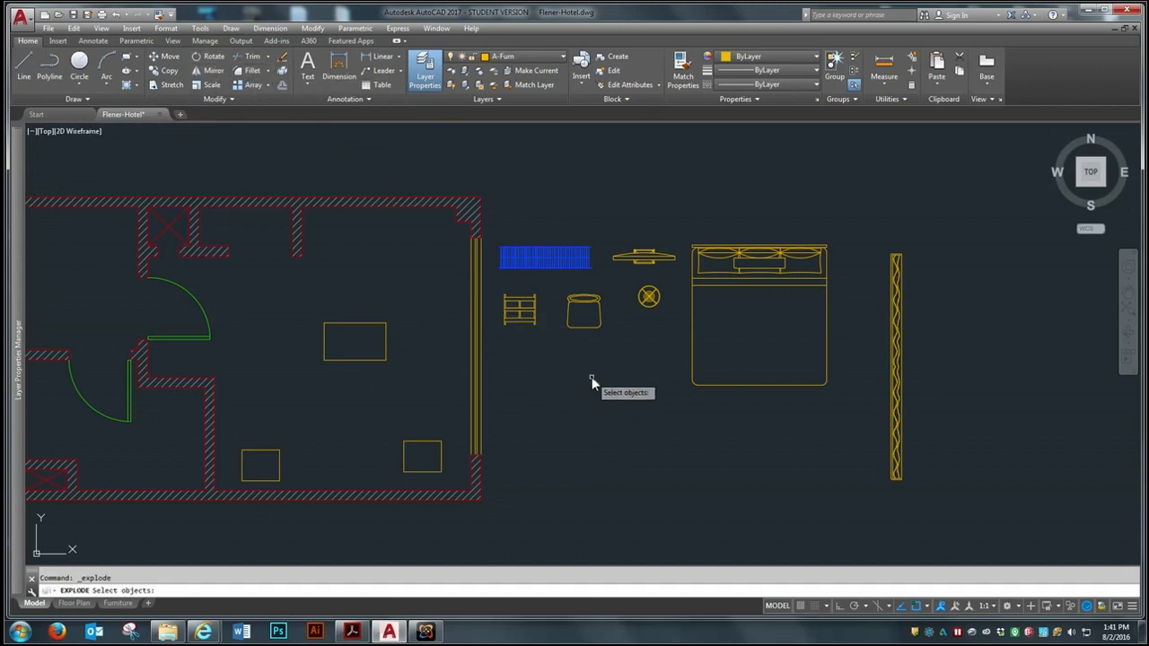
{"action": "left_click", "coordinate": [580, 327]}
{"action": "key", "text": "Return"}
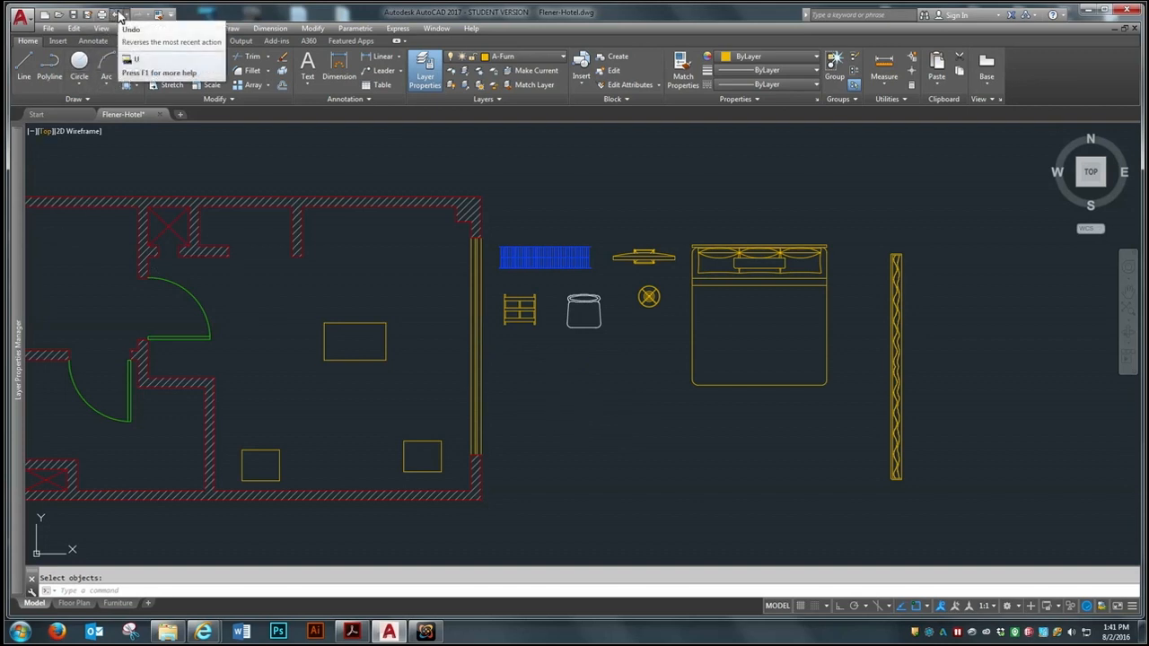
{"action": "key", "text": "Return"}
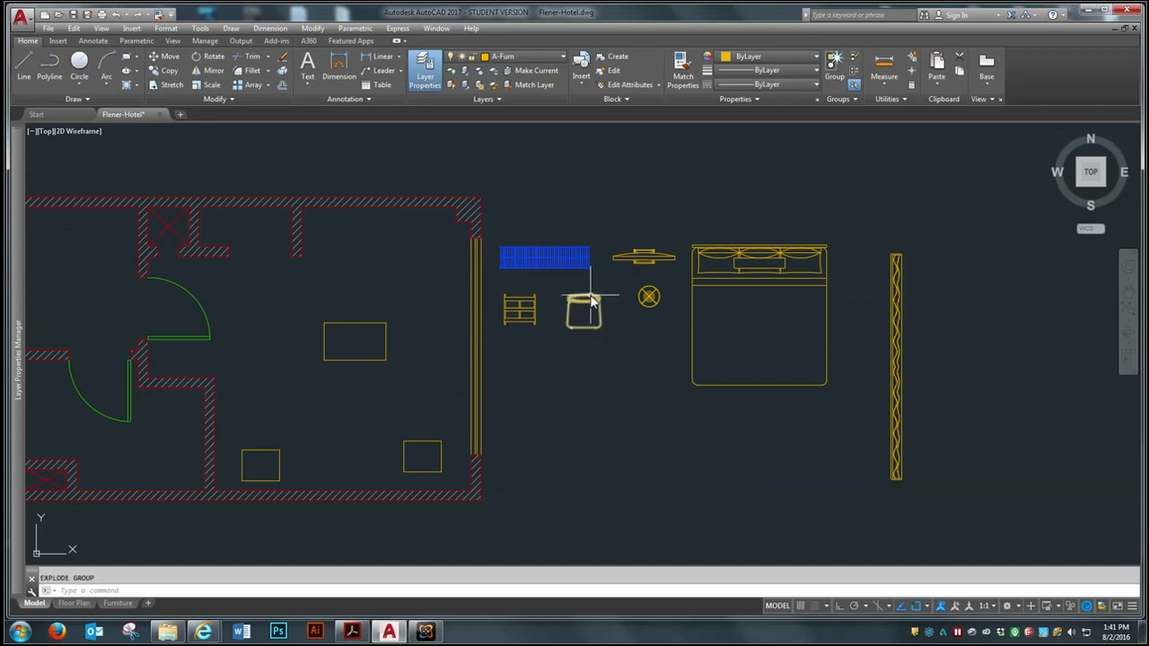
{"action": "scroll", "coordinate": [581, 297], "scroll_direction": "up", "scroll_amount": 5}
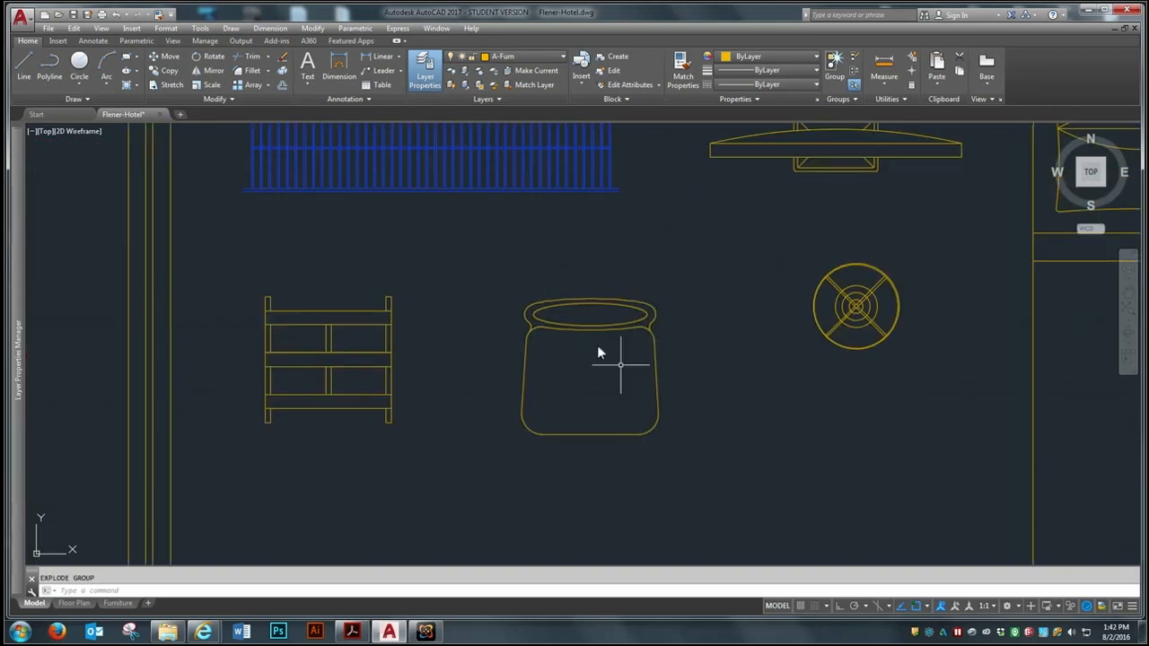
{"action": "scroll", "coordinate": [556, 377], "scroll_direction": "down", "scroll_amount": 3}
{"action": "scroll", "coordinate": [574, 359], "scroll_direction": "down", "scroll_amount": 2}
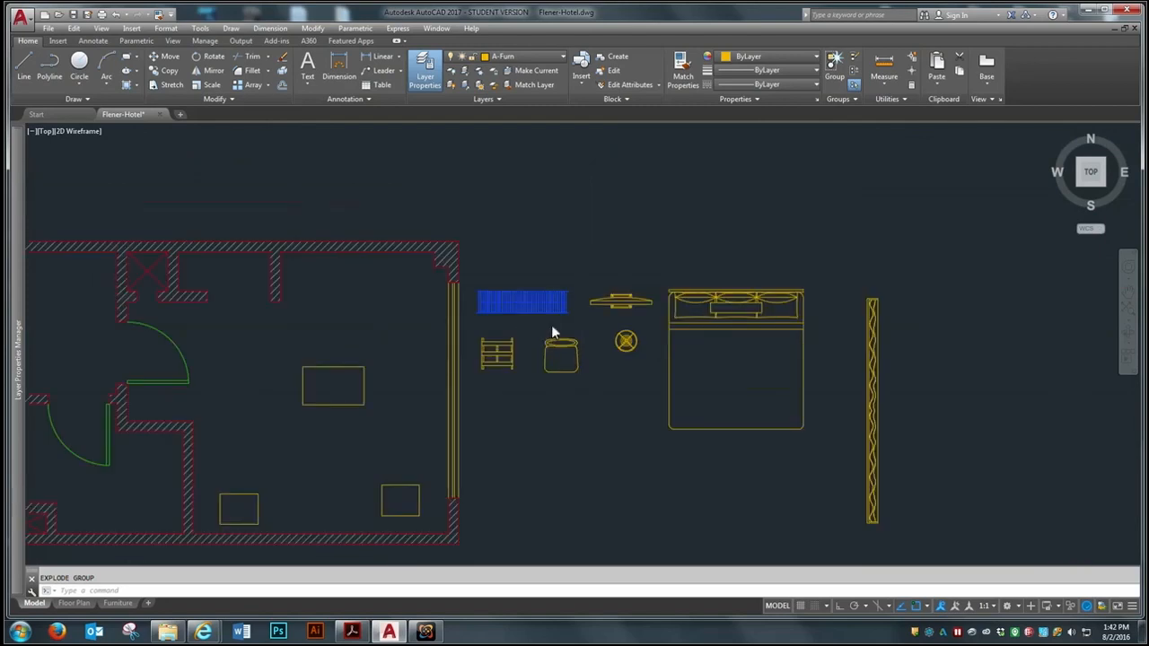
{"action": "scroll", "coordinate": [538, 313], "scroll_direction": "up", "scroll_amount": 2}
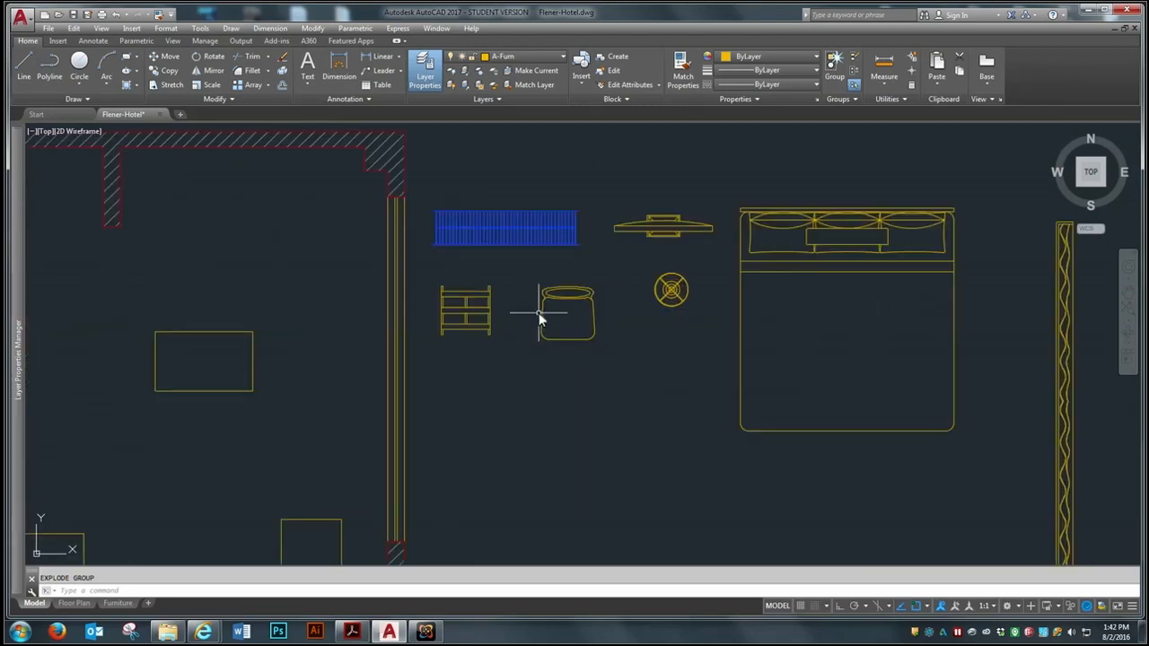
{"action": "scroll", "coordinate": [566, 306], "scroll_direction": "down", "scroll_amount": 3}
{"action": "scroll", "coordinate": [567, 305], "scroll_direction": "up", "scroll_amount": 3}
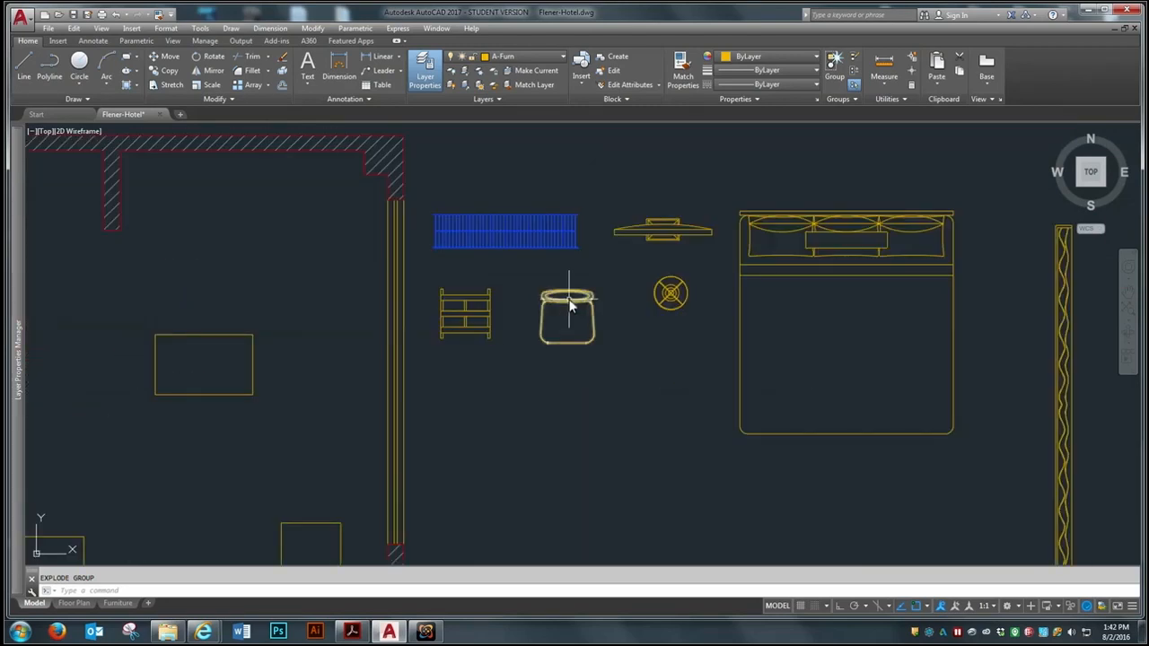
{"action": "scroll", "coordinate": [662, 318], "scroll_direction": "down", "scroll_amount": 3}
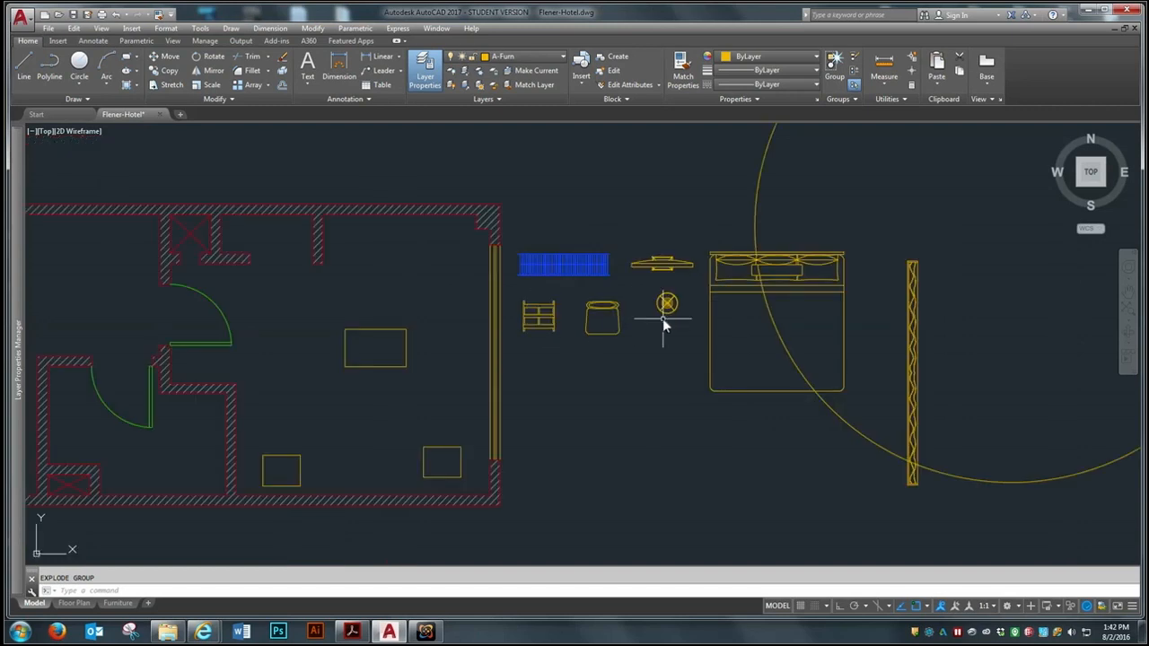
Move the rectangle in the middle of the right-hand room up toward the upper wall, just right of the short partition
{"action": "scroll", "coordinate": [462, 384], "scroll_direction": "up", "scroll_amount": 1}
{"action": "type", "text": "m"}
{"action": "key", "text": "Return"}
{"action": "left_click", "coordinate": [494, 285]}
{"action": "left_click", "coordinate": [474, 307]}
{"action": "key", "text": "Return"}
{"action": "left_click", "coordinate": [485, 286]}
{"action": "left_click", "coordinate": [479, 212]}
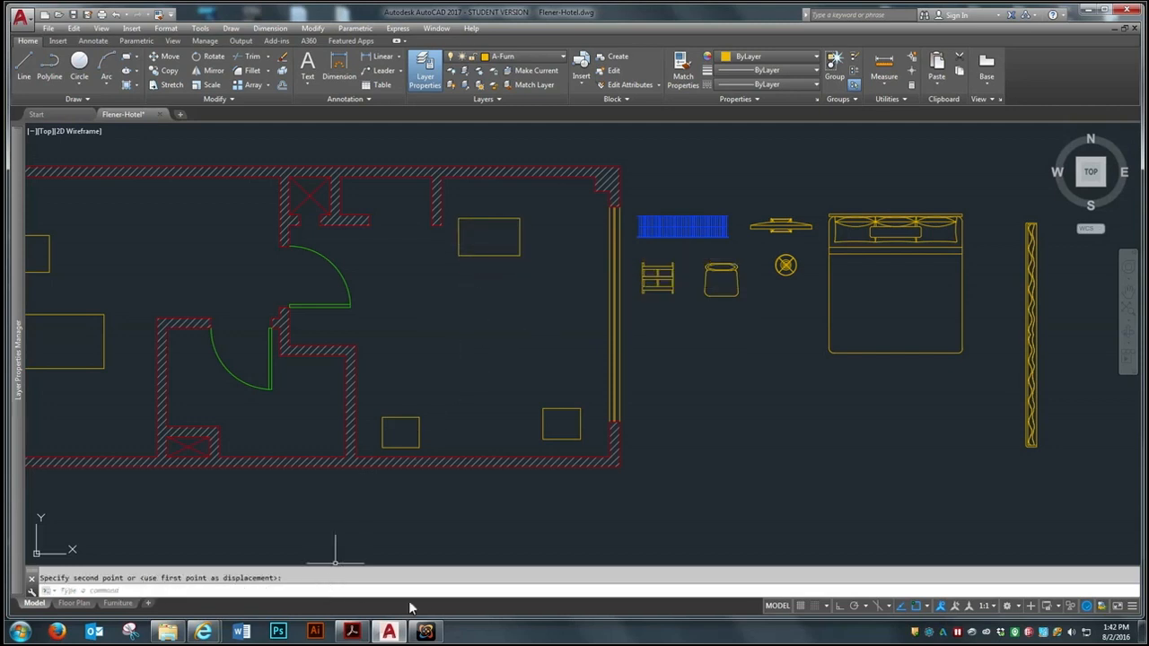
Move the small rectangle beside the right-hand room's window outside the floor plan, below the inserted bedroom furniture
{"action": "scroll", "coordinate": [504, 501], "scroll_direction": "down", "scroll_amount": 5}
{"action": "scroll", "coordinate": [602, 489], "scroll_direction": "up", "scroll_amount": 3}
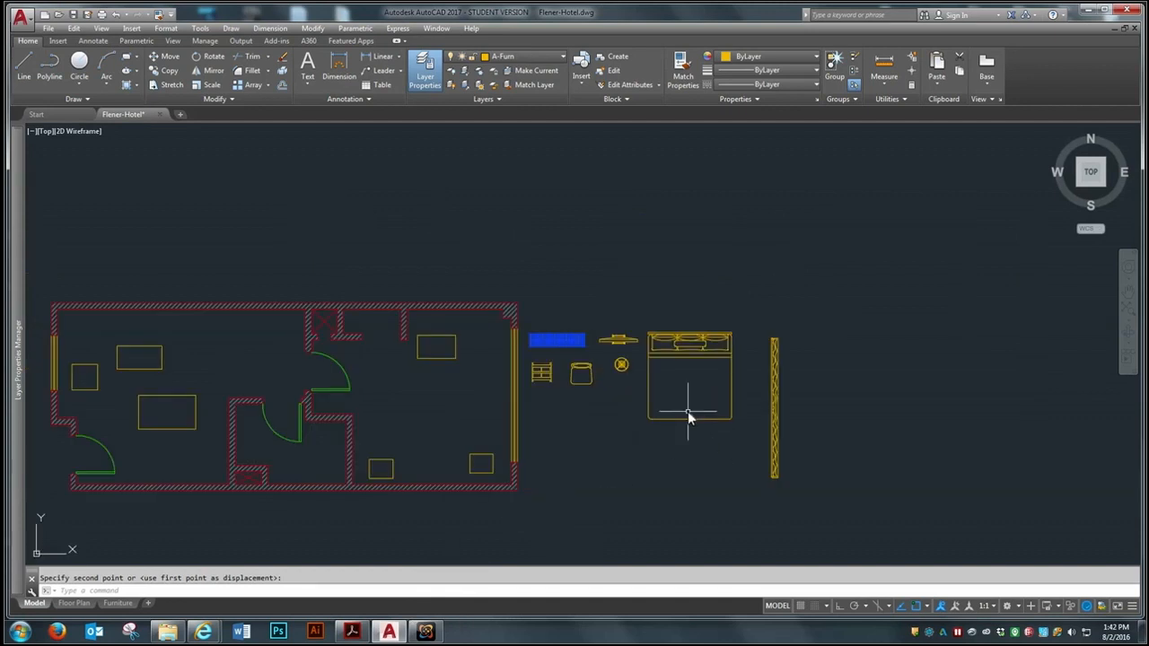
{"action": "scroll", "coordinate": [687, 413], "scroll_direction": "up", "scroll_amount": 2}
{"action": "scroll", "coordinate": [599, 425], "scroll_direction": "down", "scroll_amount": 2}
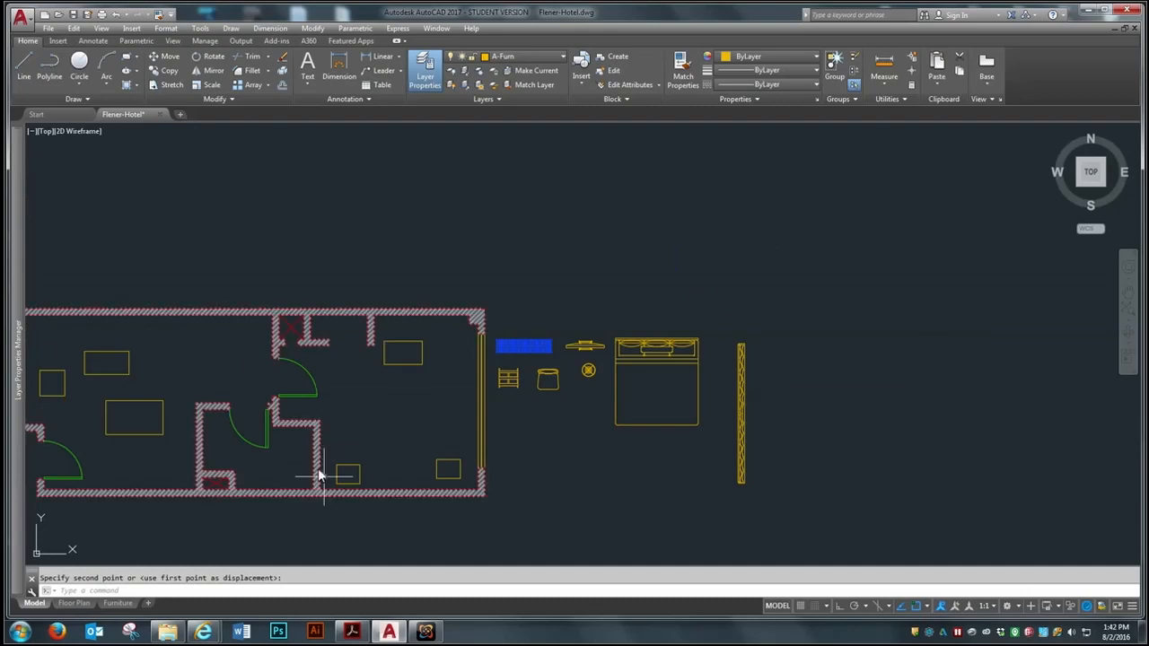
{"action": "scroll", "coordinate": [438, 480], "scroll_direction": "up", "scroll_amount": 2}
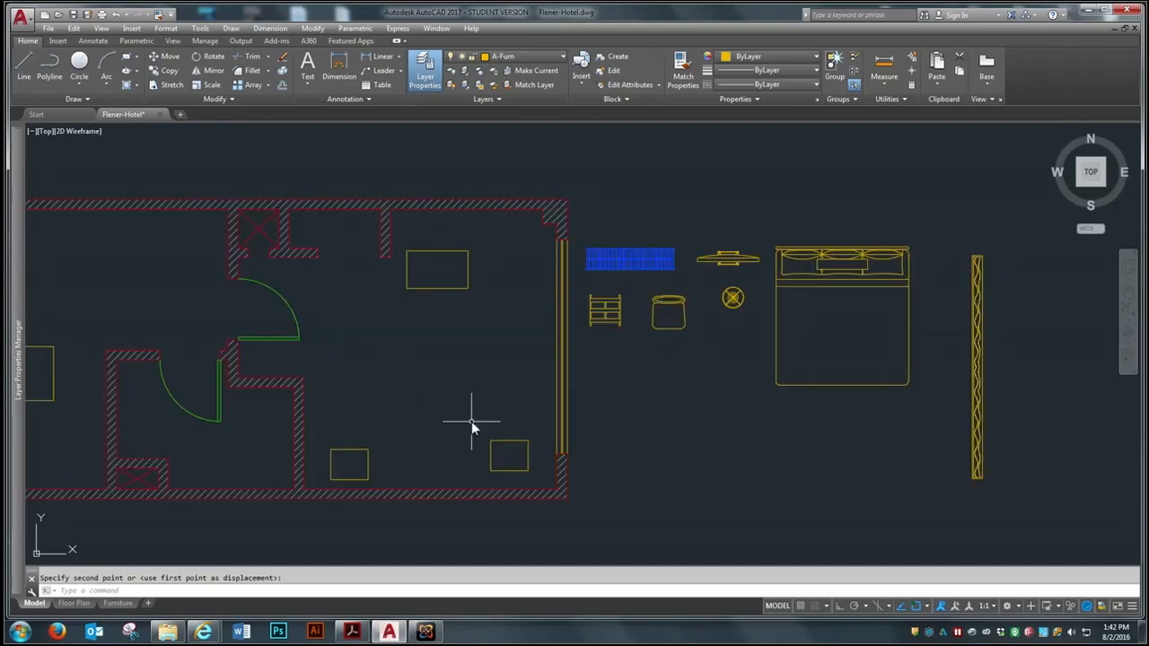
{"action": "type", "text": "m"}
{"action": "key", "text": "Return"}
{"action": "left_click", "coordinate": [518, 418]}
{"action": "left_click", "coordinate": [495, 453]}
{"action": "key", "text": "Return"}
{"action": "left_click", "coordinate": [497, 459]}
{"action": "left_click", "coordinate": [691, 439]}
Move the remaining small rectangle near the right-hand room's lower wall outside the plan, just left of the other small rectangle
{"action": "key", "text": "Return"}
{"action": "left_click", "coordinate": [361, 434]}
{"action": "left_click", "coordinate": [345, 468]}
{"action": "key", "text": "Return"}
{"action": "left_click", "coordinate": [352, 461]}
{"action": "left_click", "coordinate": [638, 424]}
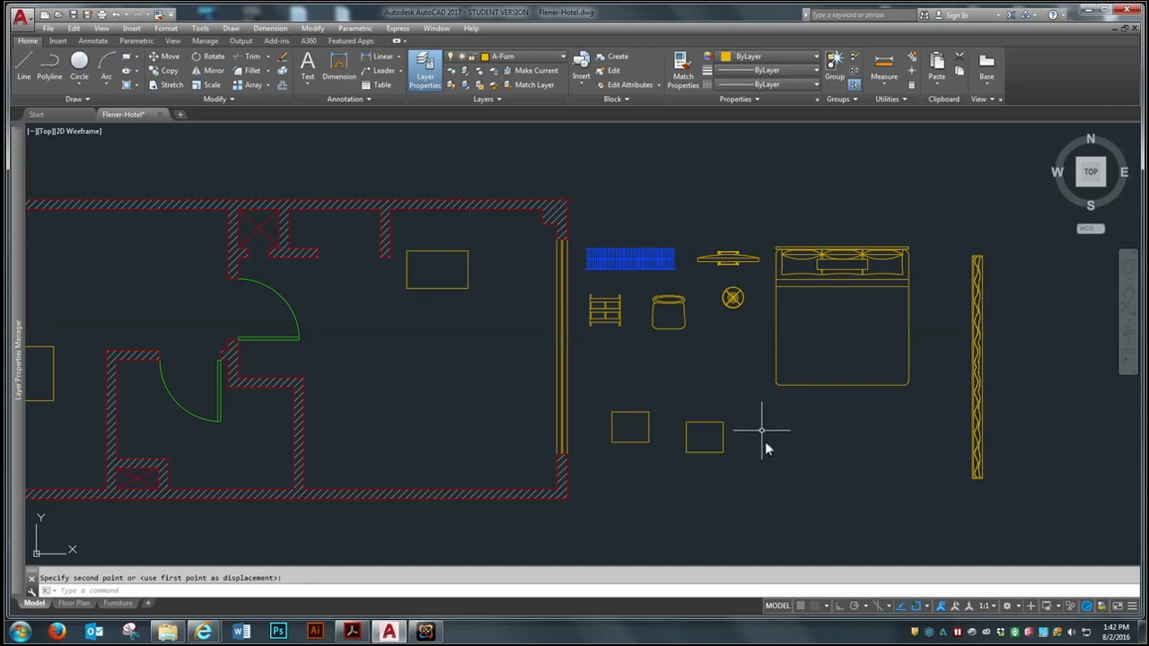
Turn on Ortho mode and rotate the bed 180° about the midpoint of its headboard edge
{"action": "left_click", "coordinate": [210, 56]}
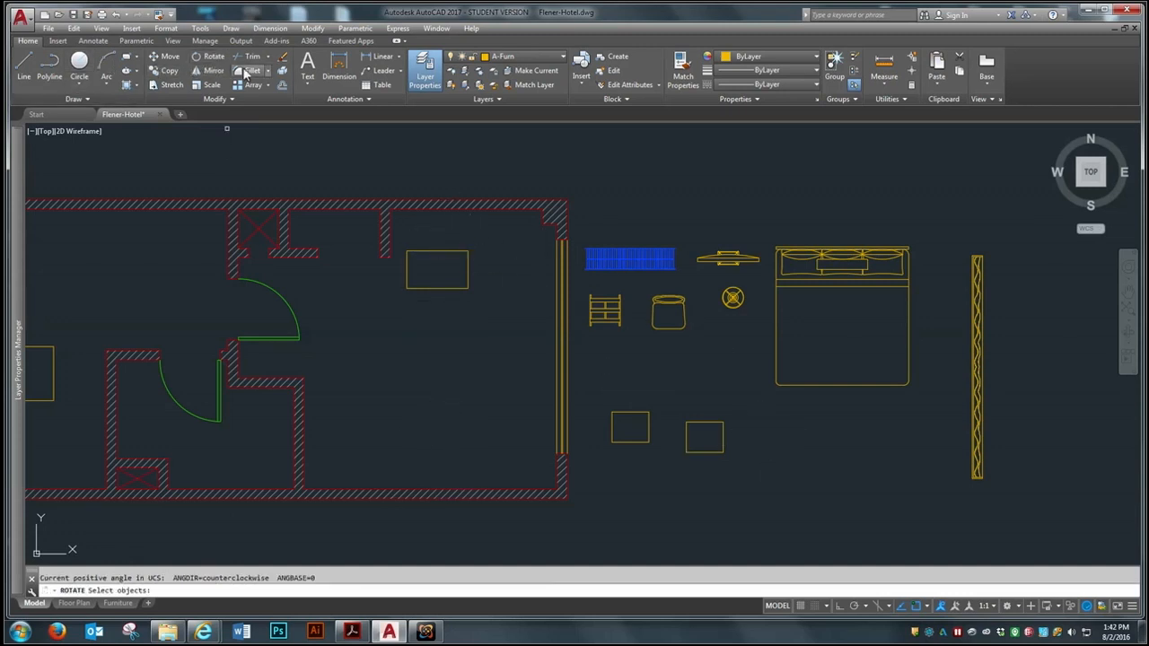
{"action": "left_click", "coordinate": [837, 246]}
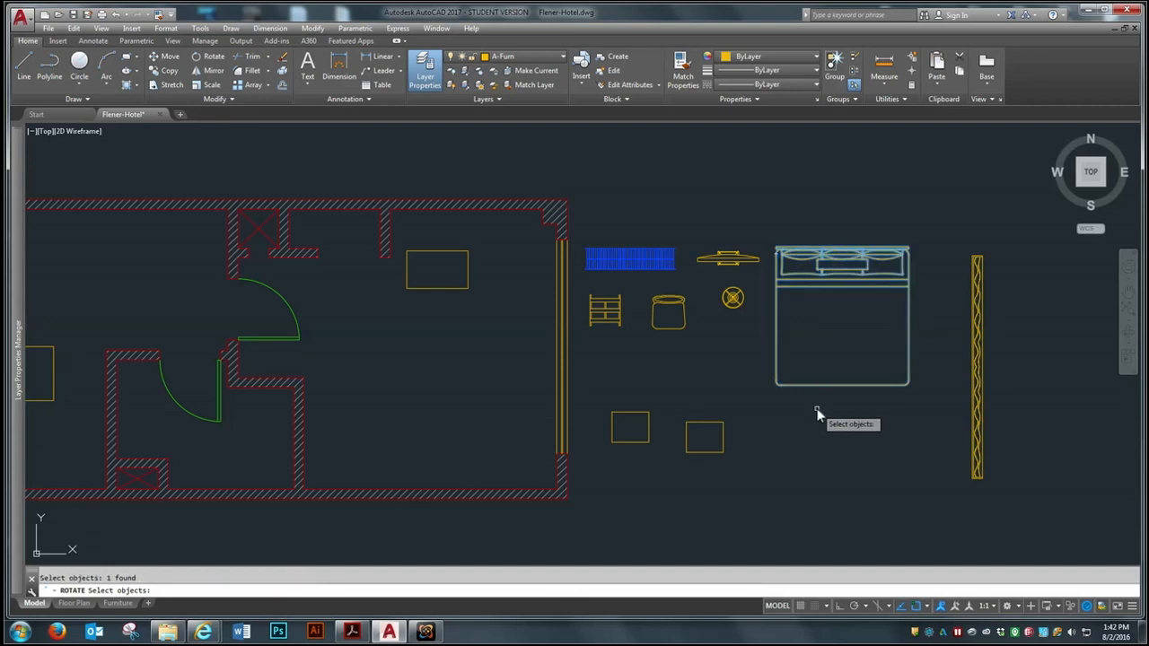
{"action": "left_click", "coordinate": [841, 248]}
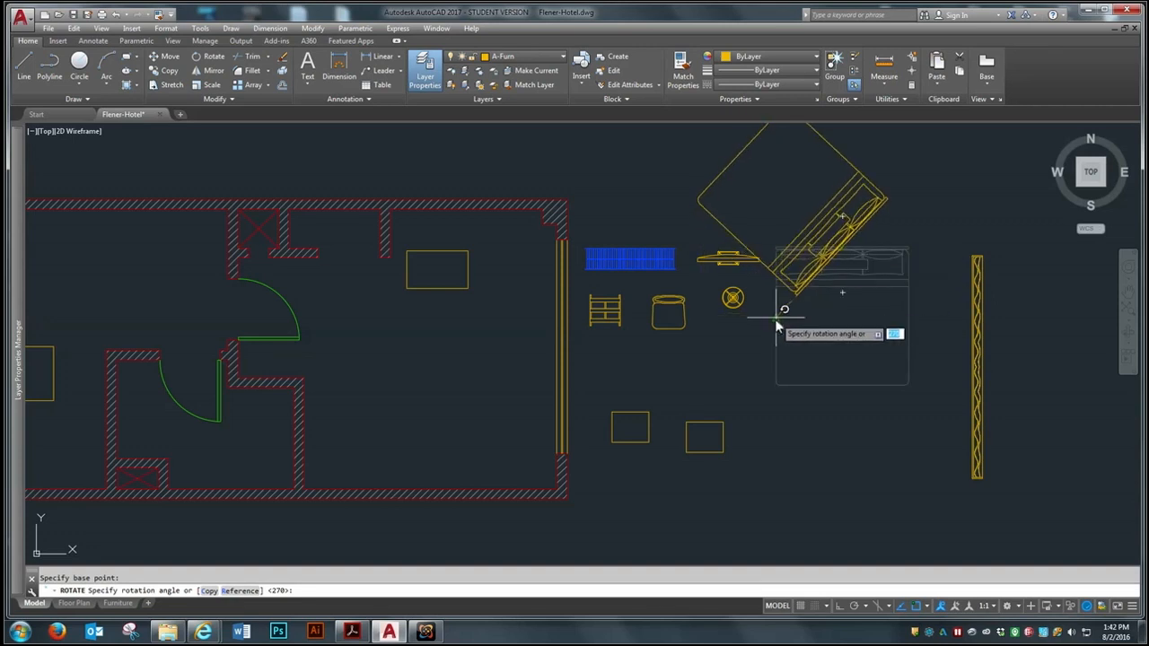
{"action": "left_click", "coordinate": [841, 607]}
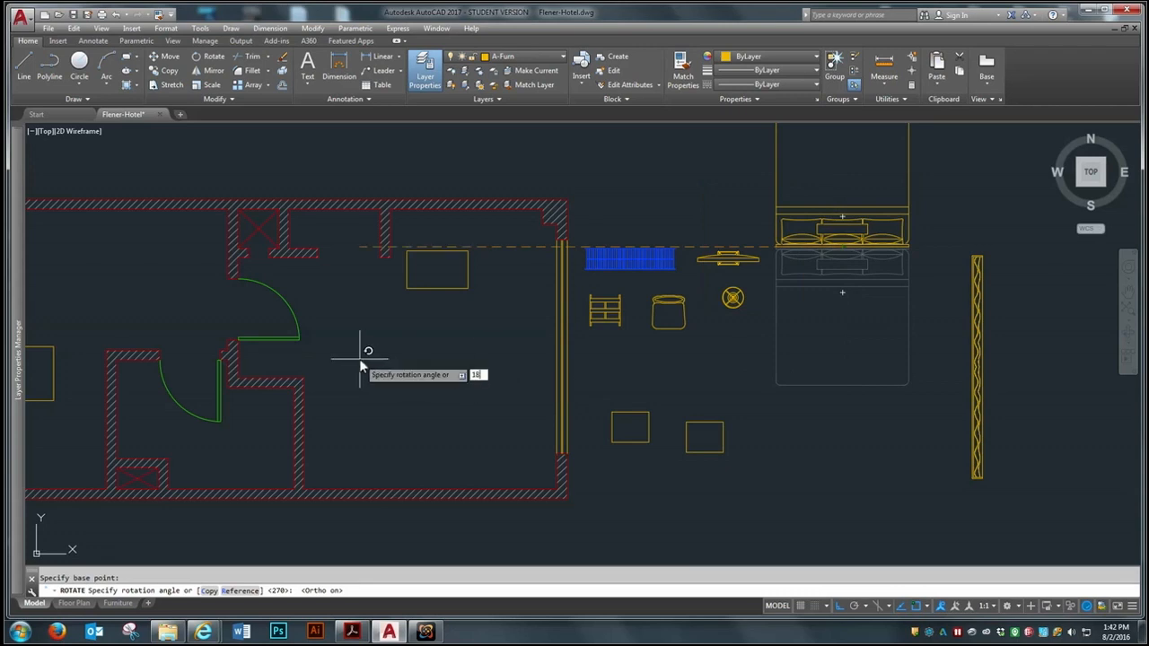
{"action": "key", "text": "Return"}
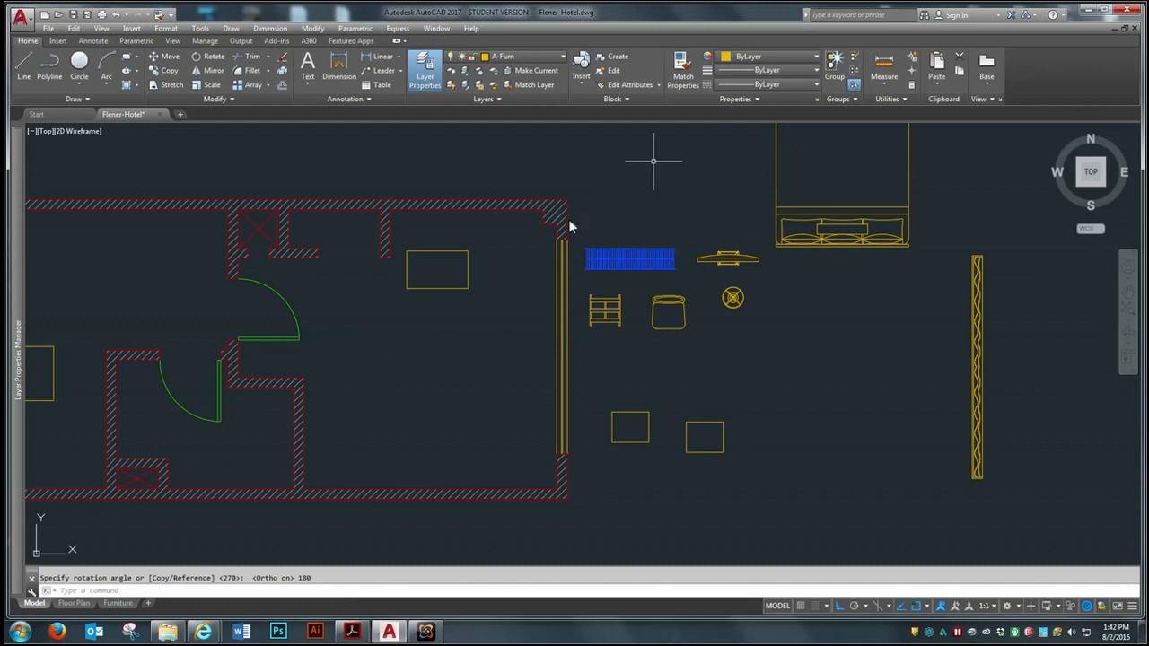
Move the bed by its headboard edge's midpoint into the right-hand room, placing the headboard against the lower wall
{"action": "left_click", "coordinate": [843, 250]}
{"action": "left_click", "coordinate": [847, 235]}
{"action": "type", "text": "m"}
{"action": "key", "text": "Return"}
{"action": "left_click", "coordinate": [853, 246]}
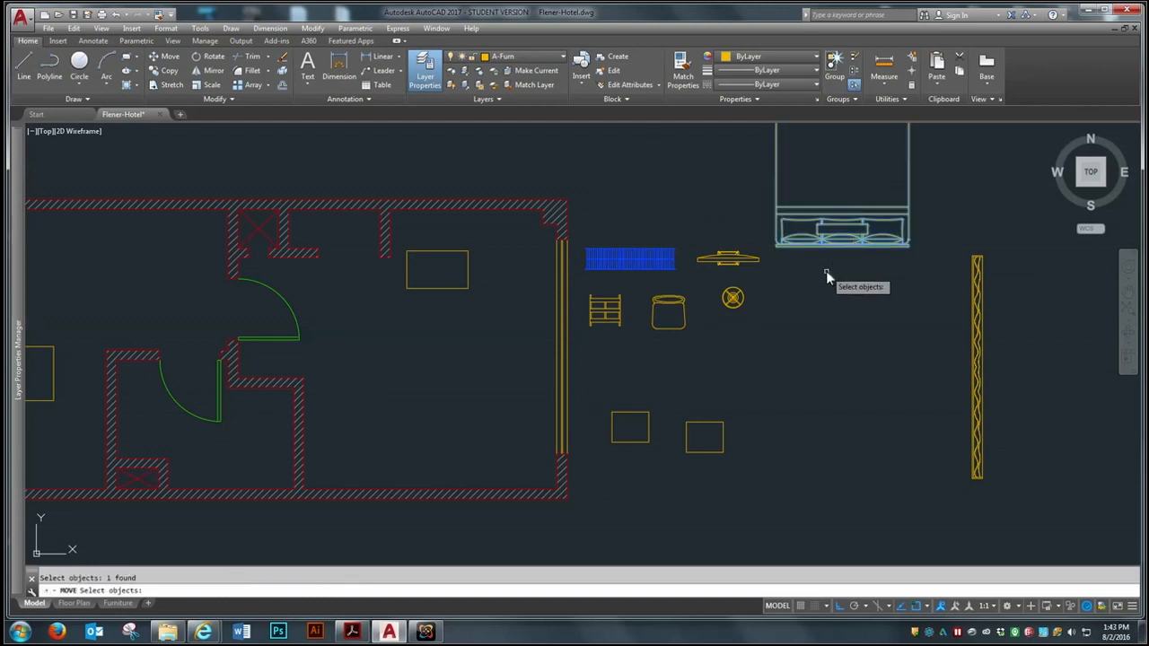
{"action": "key", "text": "Return"}
{"action": "left_click", "coordinate": [843, 250]}
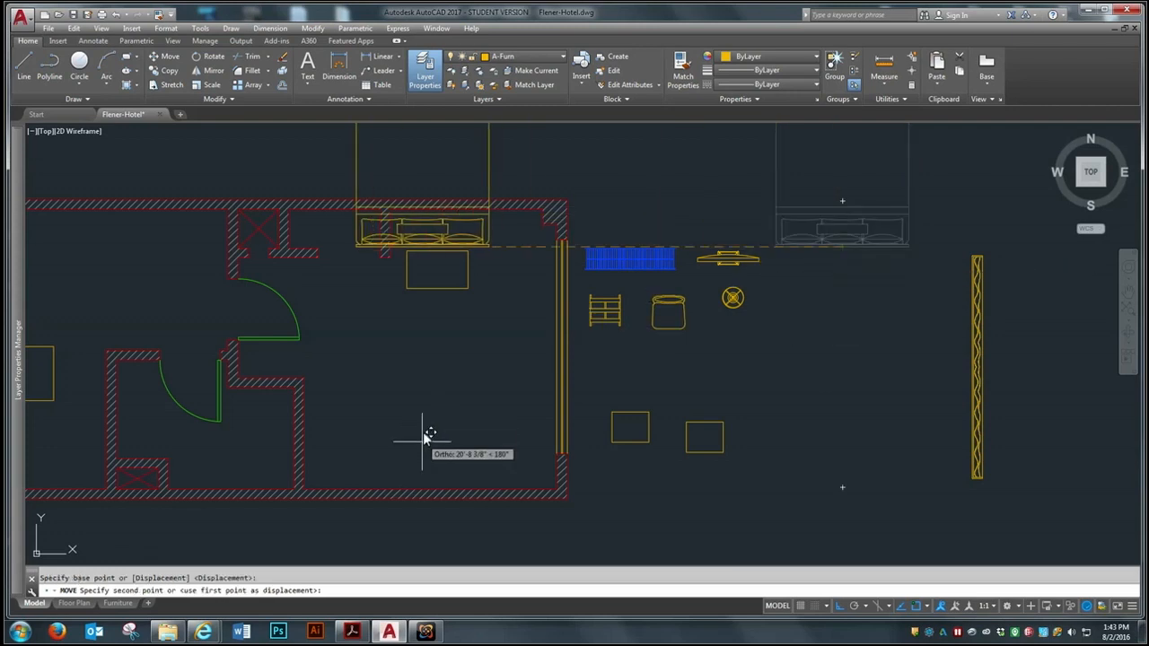
{"action": "scroll", "coordinate": [427, 492], "scroll_direction": "up", "scroll_amount": 6}
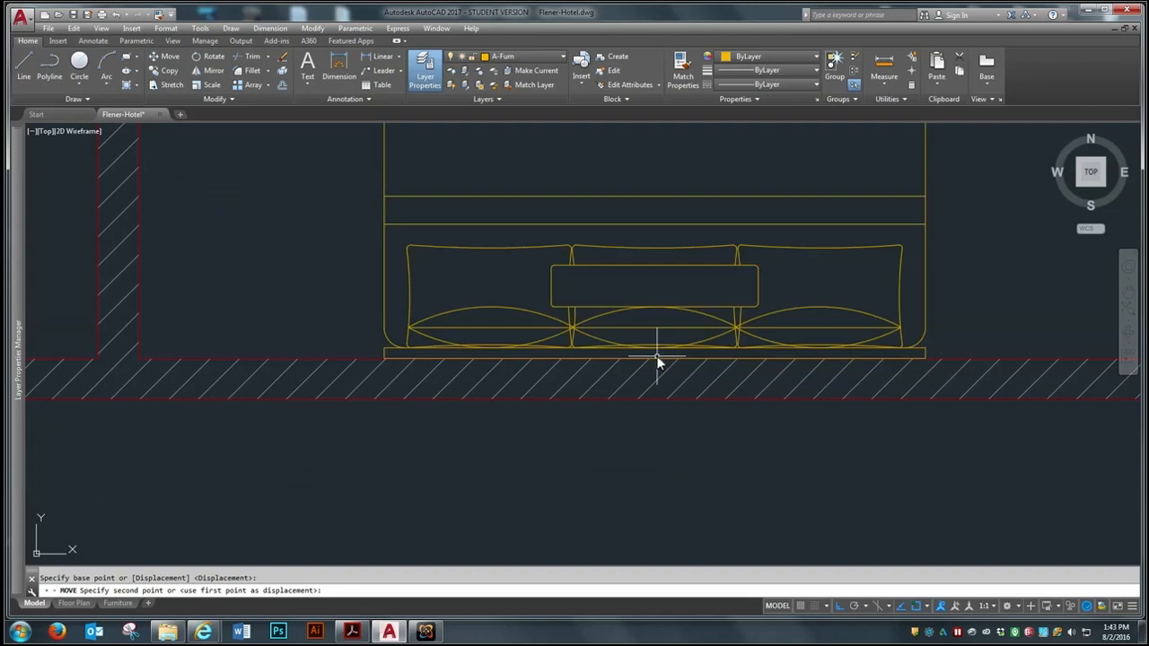
{"action": "left_click", "coordinate": [656, 350]}
{"action": "scroll", "coordinate": [400, 484], "scroll_direction": "down", "scroll_amount": 4}
Move the bed straight up about 1 9/16" to leave a small gap from the lower wall
{"action": "left_click", "coordinate": [527, 395]}
{"action": "key", "text": "Return"}
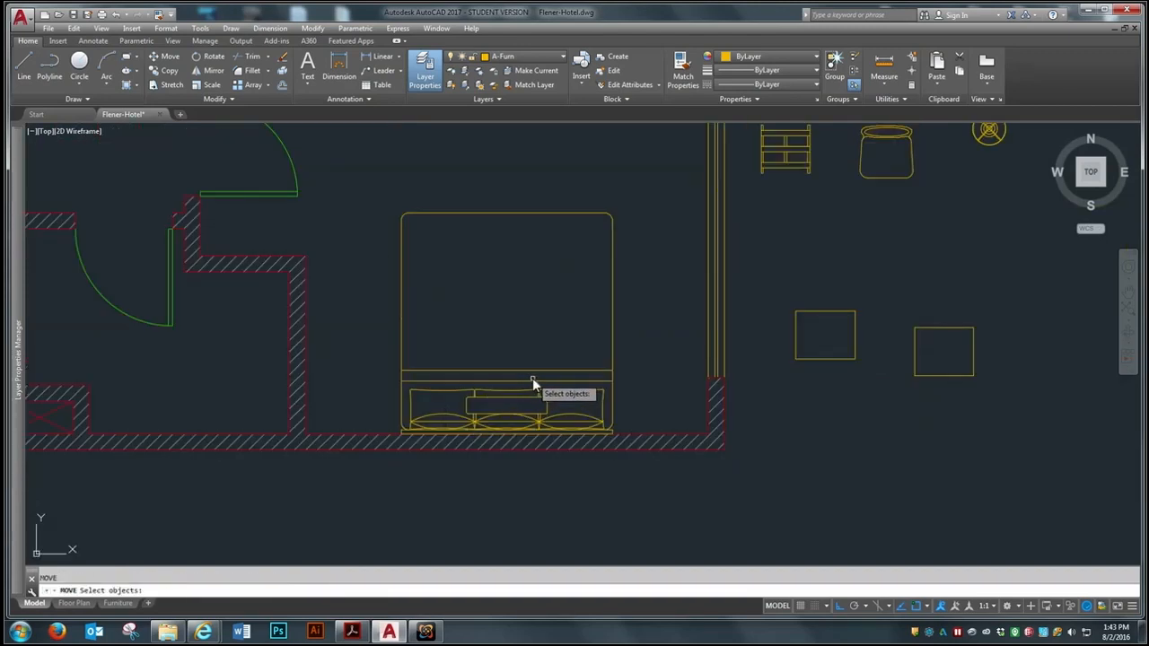
{"action": "left_click", "coordinate": [532, 383]}
{"action": "key", "text": "Return"}
{"action": "left_click", "coordinate": [643, 388]}
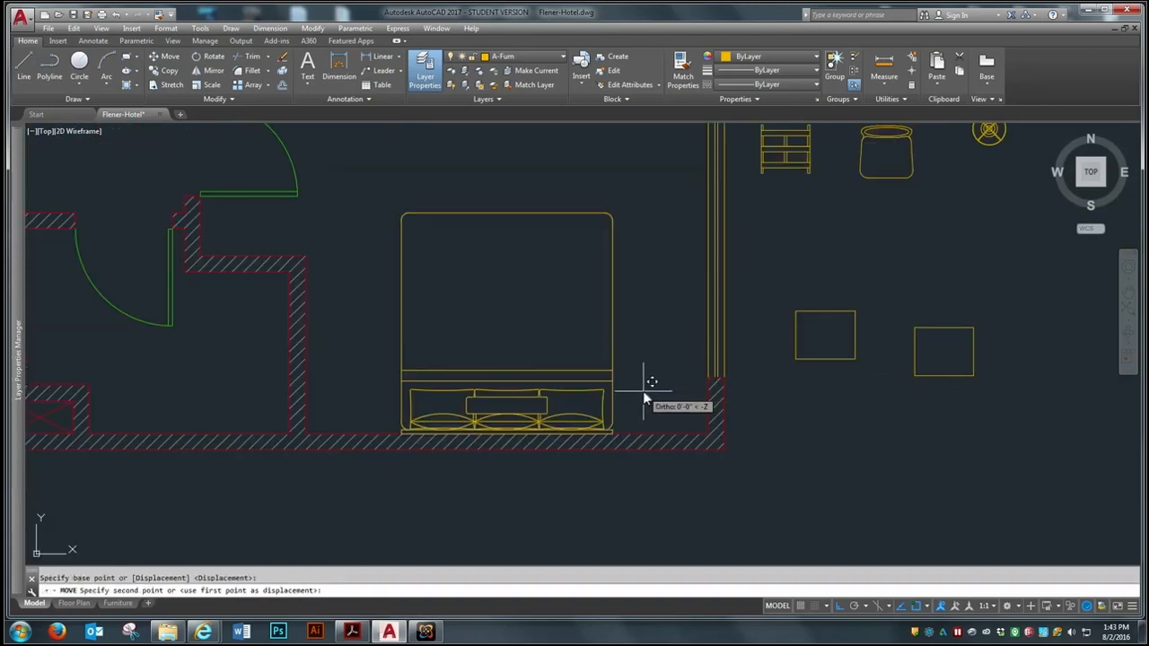
{"action": "left_click", "coordinate": [643, 386]}
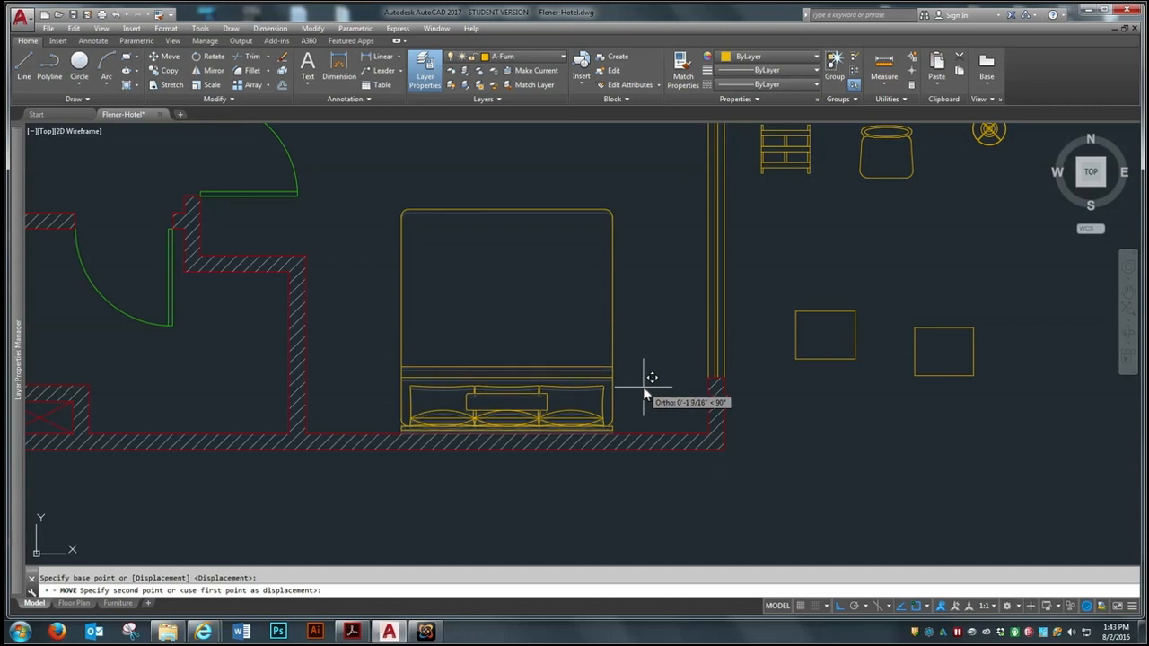
{"action": "scroll", "coordinate": [585, 332], "scroll_direction": "down", "scroll_amount": 2}
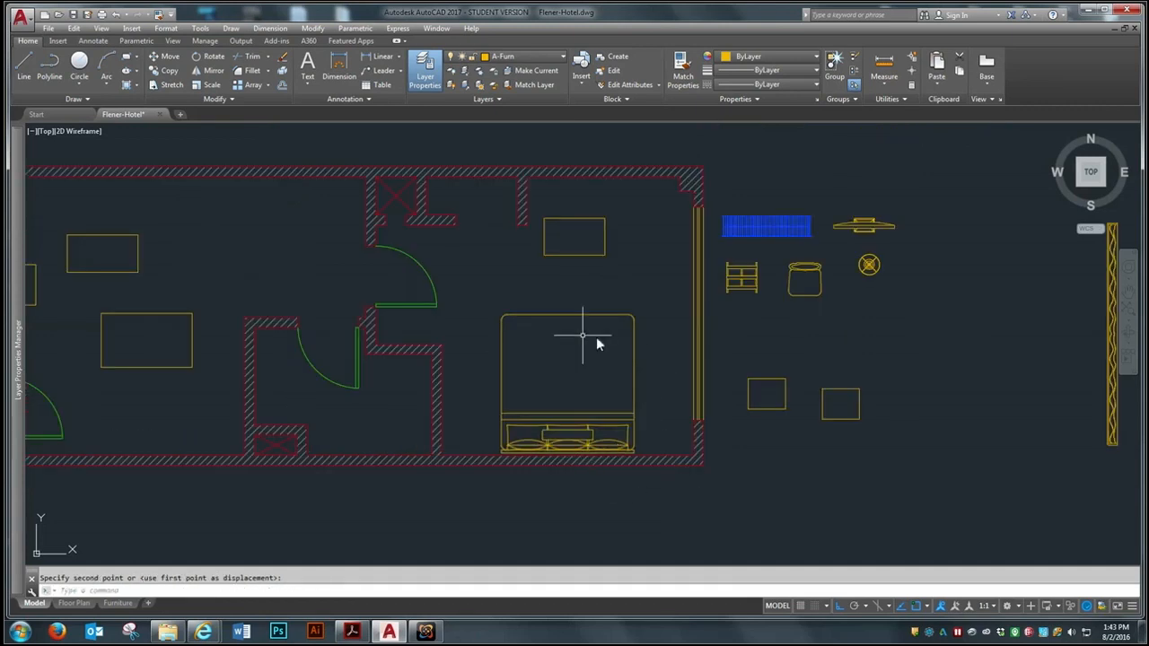
Move the nearer small rectangle outside the plan by its lower-left corner to the lower-right corner of the bed's headboard
{"action": "scroll", "coordinate": [607, 390], "scroll_direction": "up", "scroll_amount": 2}
{"action": "scroll", "coordinate": [543, 395], "scroll_direction": "down", "scroll_amount": 2}
{"action": "key", "text": "Return"}
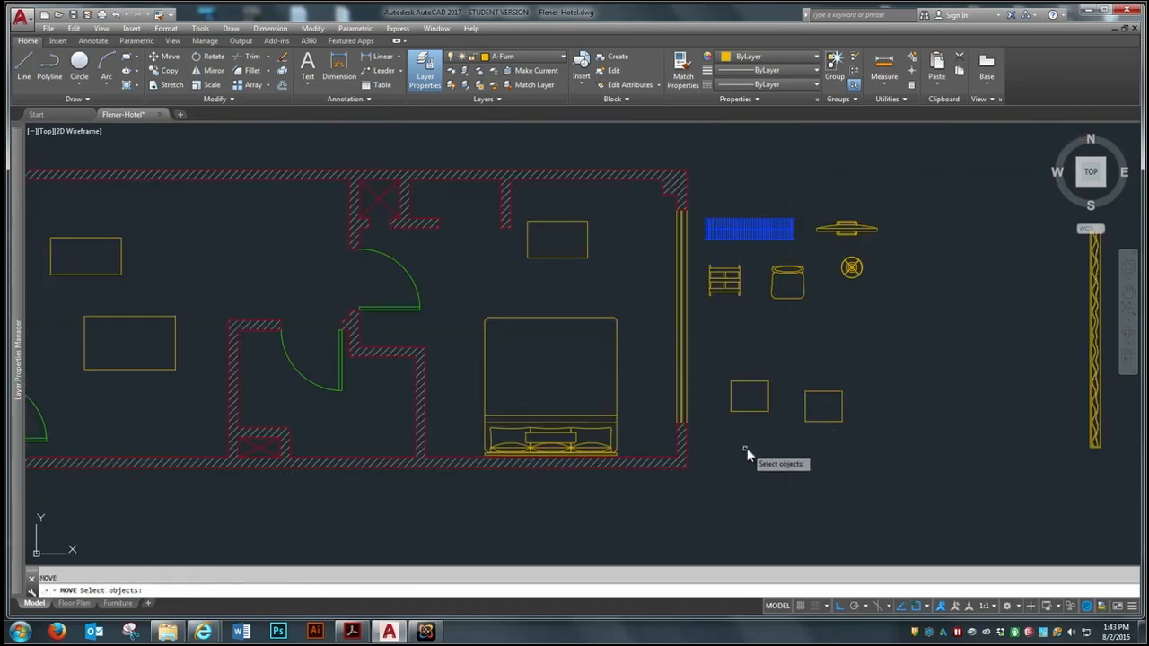
{"action": "scroll", "coordinate": [730, 423], "scroll_direction": "up", "scroll_amount": 4}
{"action": "left_click", "coordinate": [760, 389]}
{"action": "key", "text": "Return"}
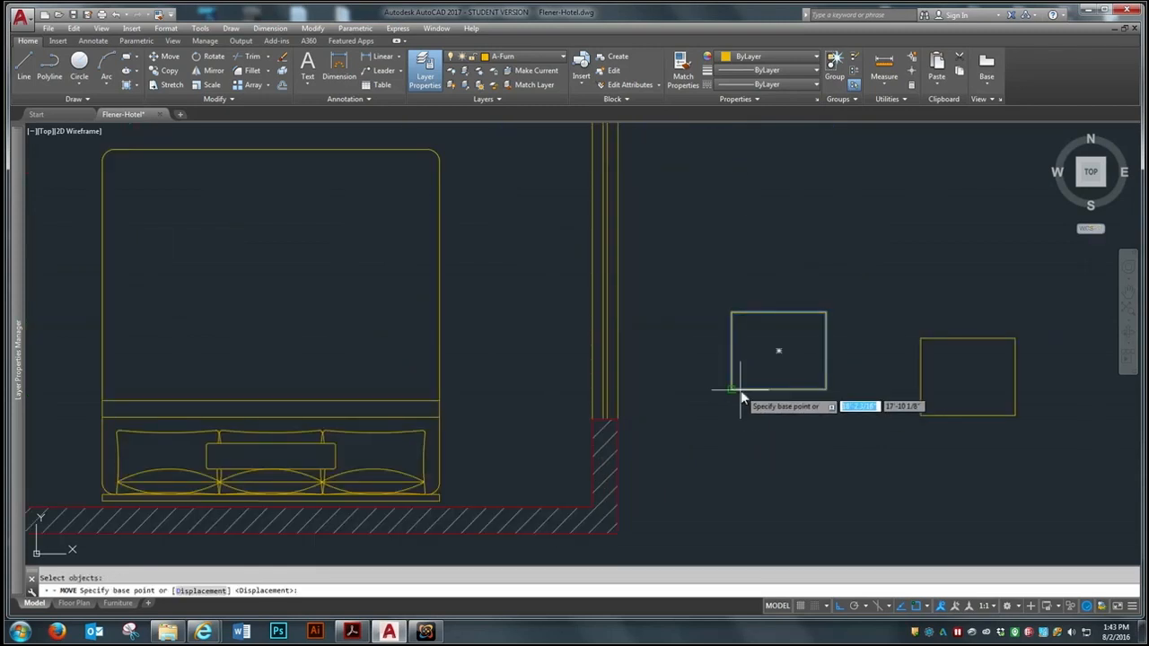
{"action": "left_click", "coordinate": [732, 391]}
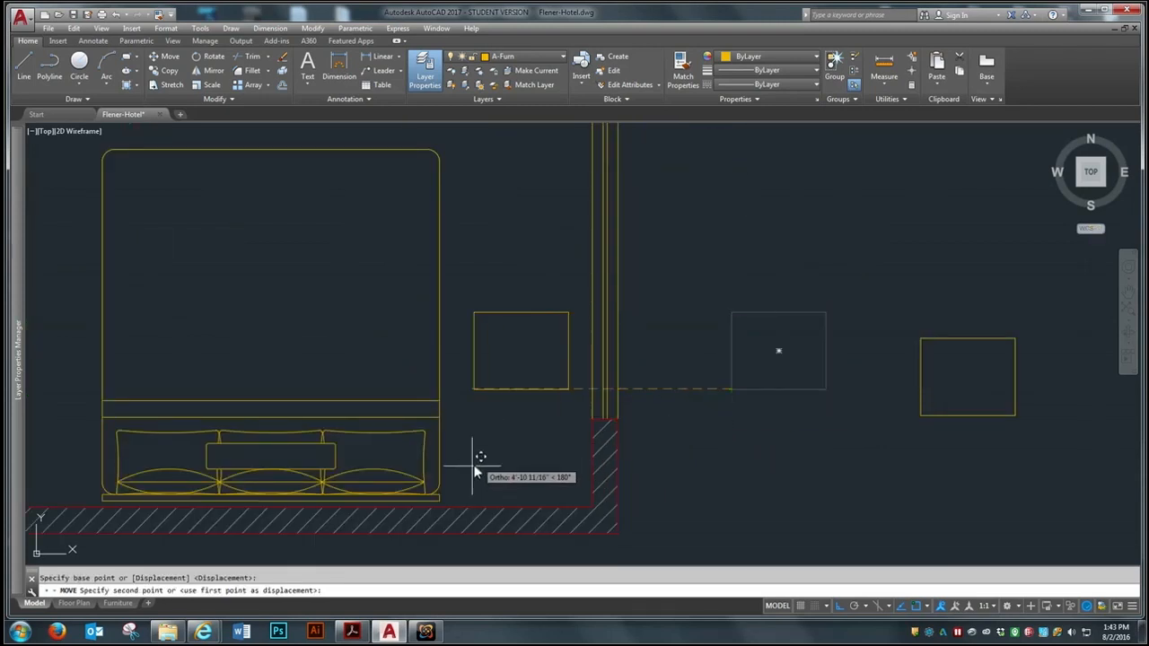
{"action": "scroll", "coordinate": [450, 484], "scroll_direction": "up", "scroll_amount": 5}
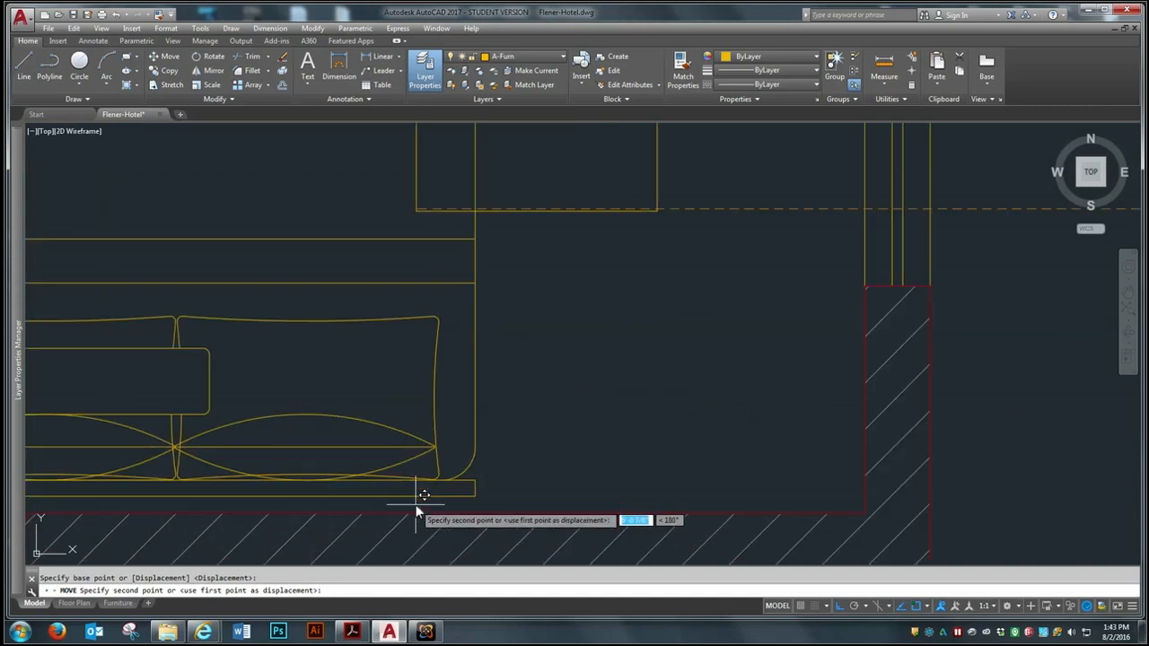
{"action": "scroll", "coordinate": [628, 422], "scroll_direction": "down", "scroll_amount": 4}
{"action": "left_click", "coordinate": [603, 453]}
Move the remaining small rectangle by its lower-right corner to the lower-left corner of the bed's headboard
{"action": "key", "text": "Return"}
{"action": "scroll", "coordinate": [808, 431], "scroll_direction": "down", "scroll_amount": 3}
{"action": "left_click", "coordinate": [949, 391]}
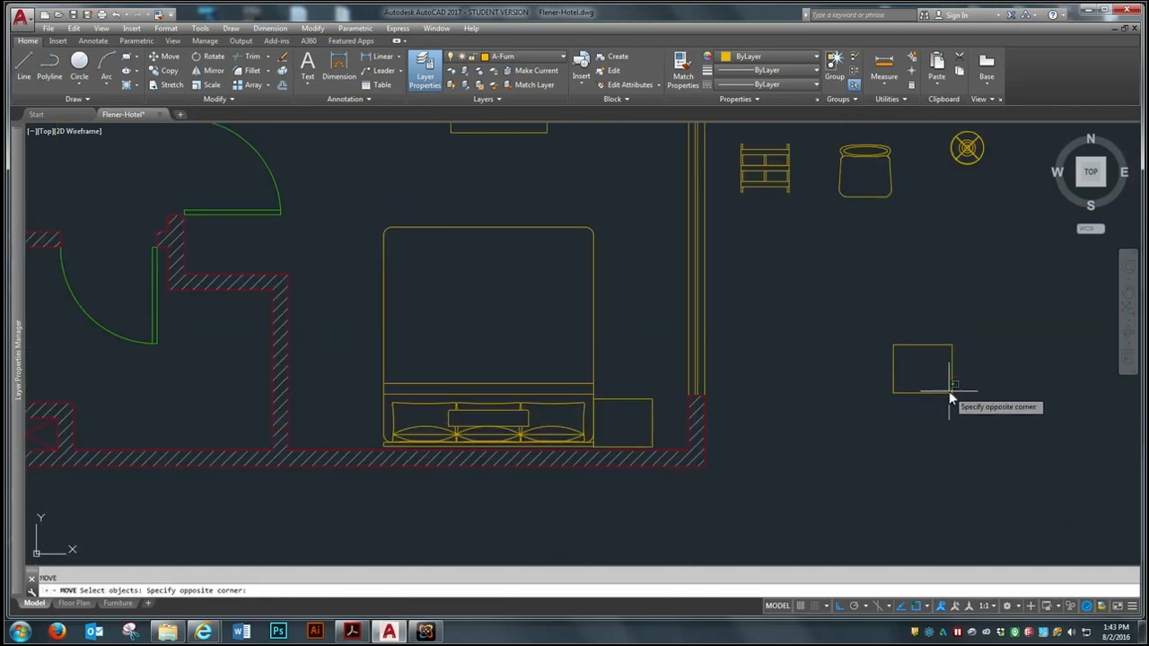
{"action": "left_click", "coordinate": [878, 427]}
{"action": "key", "text": "Return"}
{"action": "scroll", "coordinate": [967, 410], "scroll_direction": "up", "scroll_amount": 4}
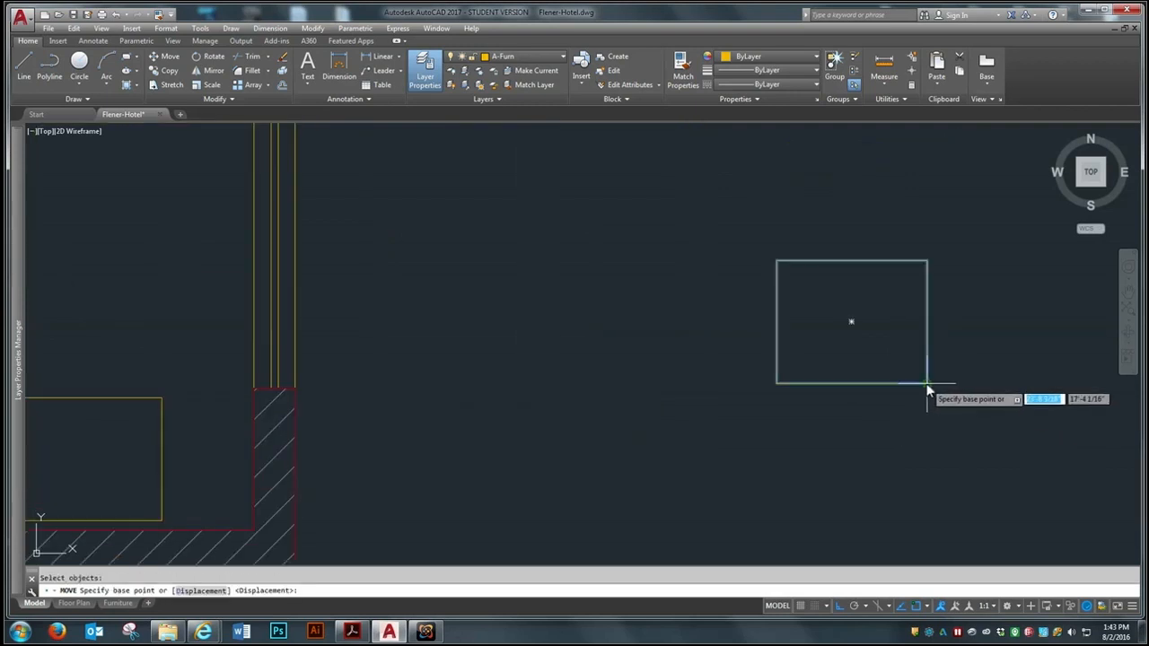
{"action": "left_click", "coordinate": [926, 385]}
{"action": "scroll", "coordinate": [931, 386], "scroll_direction": "down", "scroll_amount": 4}
{"action": "scroll", "coordinate": [408, 436], "scroll_direction": "up", "scroll_amount": 5}
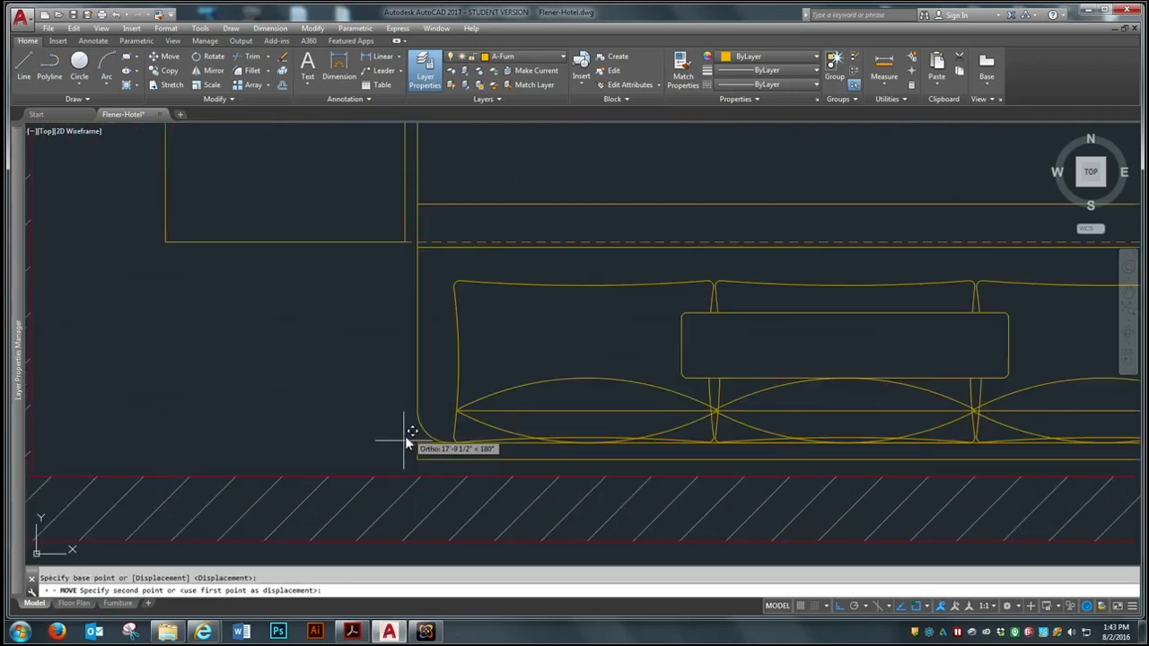
{"action": "left_click", "coordinate": [417, 459]}
{"action": "scroll", "coordinate": [416, 459], "scroll_direction": "down", "scroll_amount": 5}
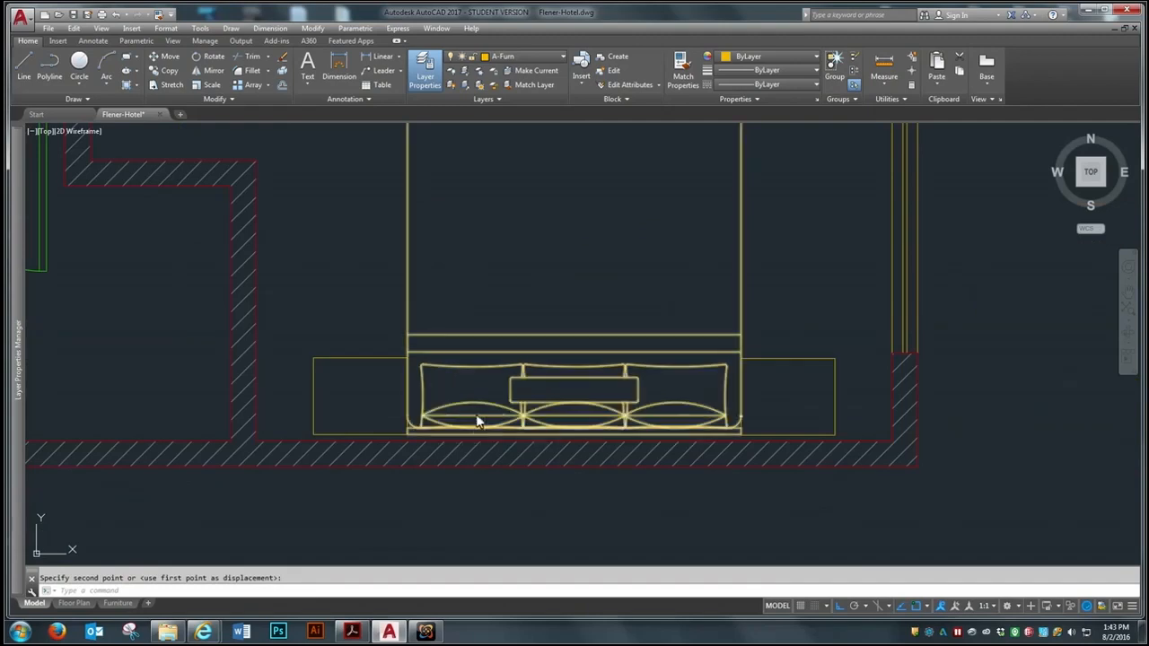
Move the left nightstand rectangle slightly to the left, leaving a small gap beside the bed
{"action": "key", "text": "Return"}
{"action": "left_click", "coordinate": [375, 364]}
{"action": "key", "text": "Return"}
{"action": "left_click", "coordinate": [378, 303]}
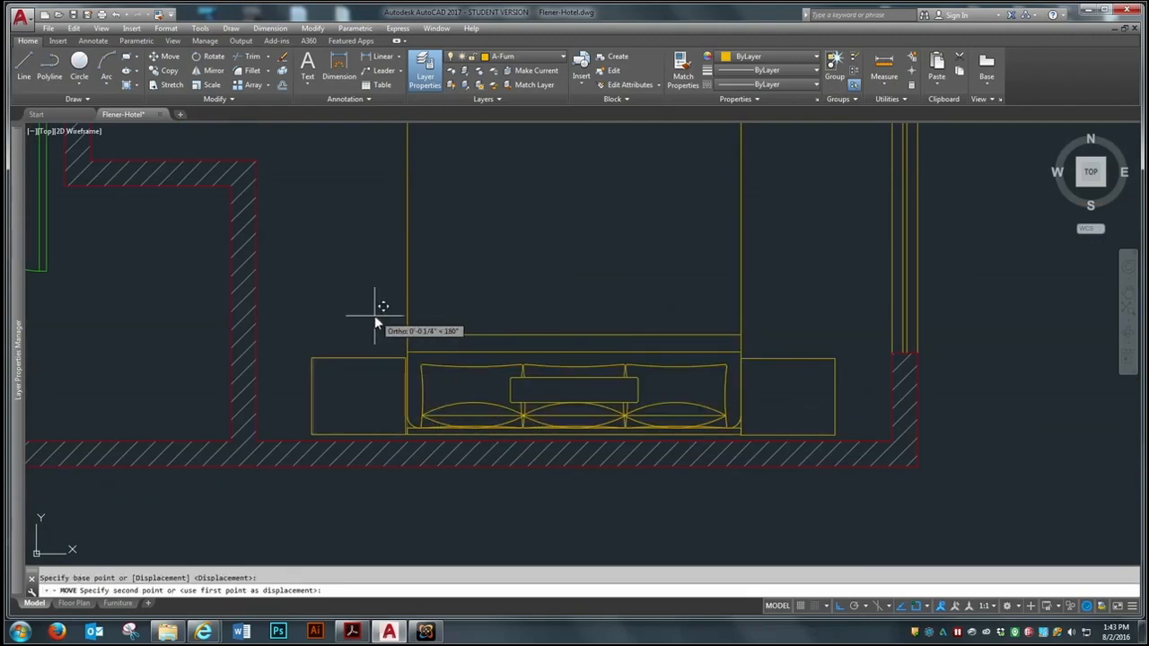
{"action": "left_click", "coordinate": [364, 318]}
Move the right nightstand rectangle slightly to the right, leaving a matching gap beside the bed
{"action": "key", "text": "Return"}
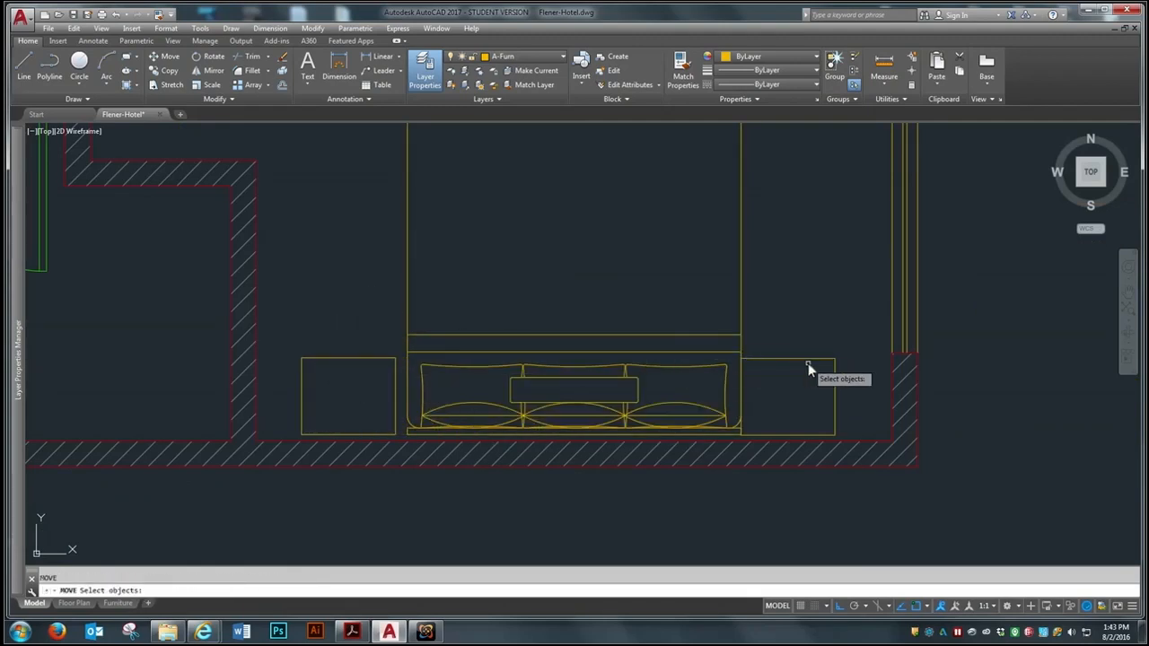
{"action": "left_click", "coordinate": [796, 357]}
{"action": "key", "text": "Return"}
{"action": "left_click", "coordinate": [786, 313]}
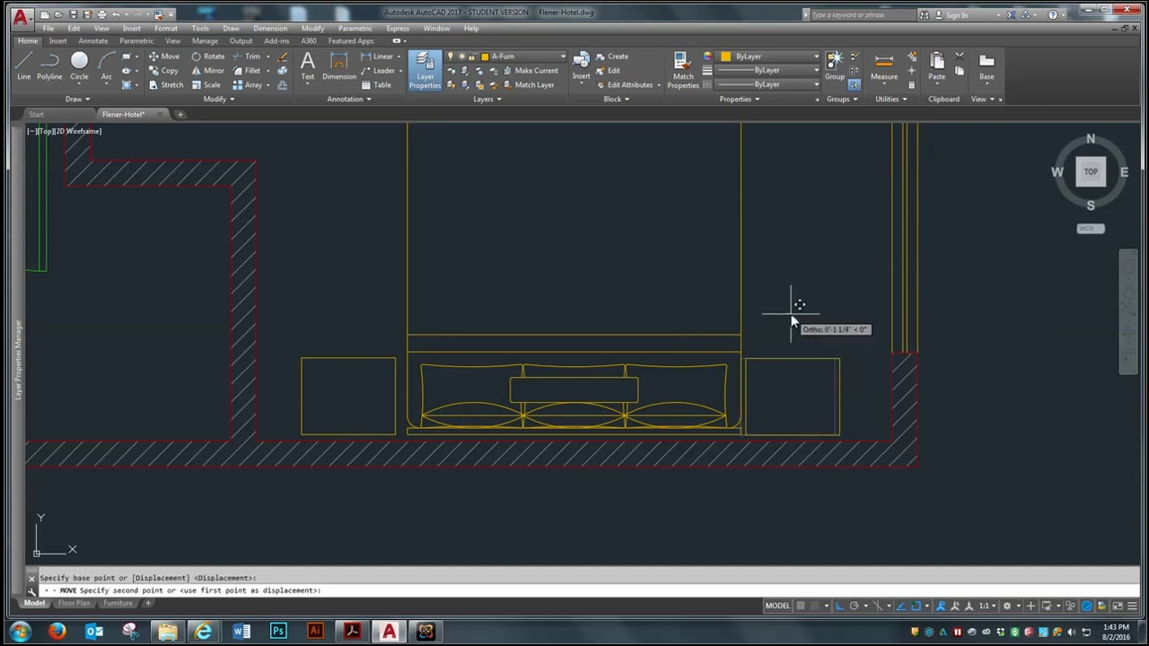
{"action": "left_click", "coordinate": [796, 317]}
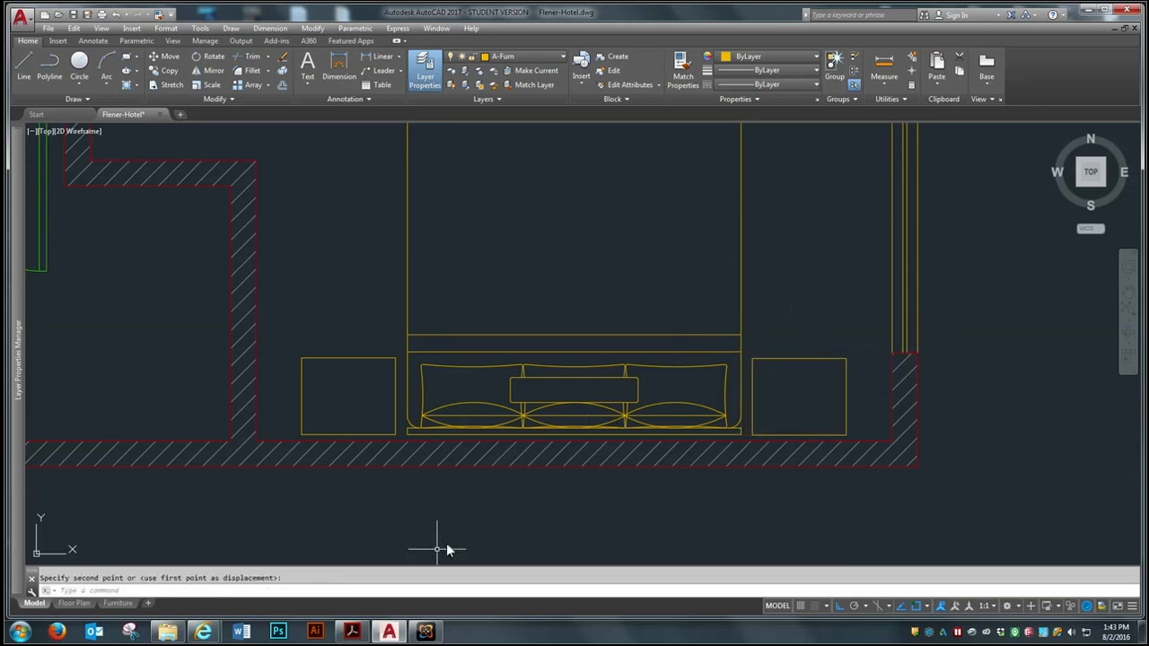
Move the round lamp by its center from outside the plan to the middle of the left nightstand
{"action": "scroll", "coordinate": [442, 547], "scroll_direction": "down", "scroll_amount": 2}
{"action": "scroll", "coordinate": [464, 450], "scroll_direction": "down", "scroll_amount": 3}
{"action": "scroll", "coordinate": [461, 454], "scroll_direction": "up", "scroll_amount": 1}
{"action": "scroll", "coordinate": [806, 258], "scroll_direction": "up", "scroll_amount": 6}
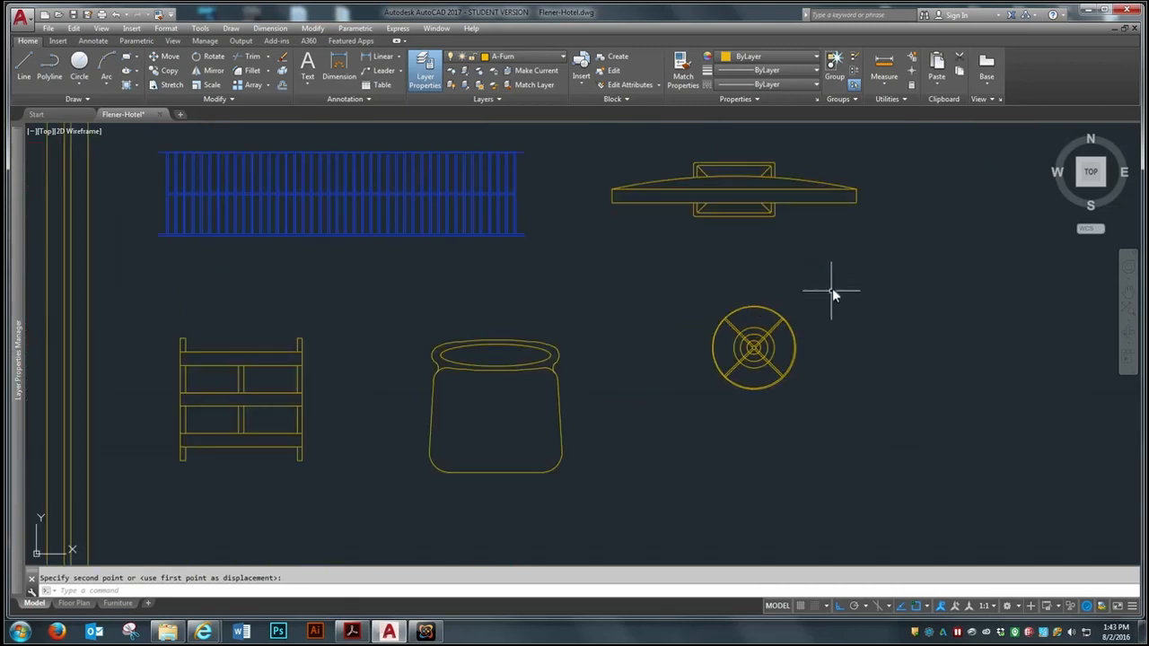
{"action": "key", "text": "space"}
{"action": "left_click", "coordinate": [834, 276]}
{"action": "left_click", "coordinate": [675, 412]}
{"action": "scroll", "coordinate": [815, 363], "scroll_direction": "up", "scroll_amount": 10}
{"action": "key", "text": "space"}
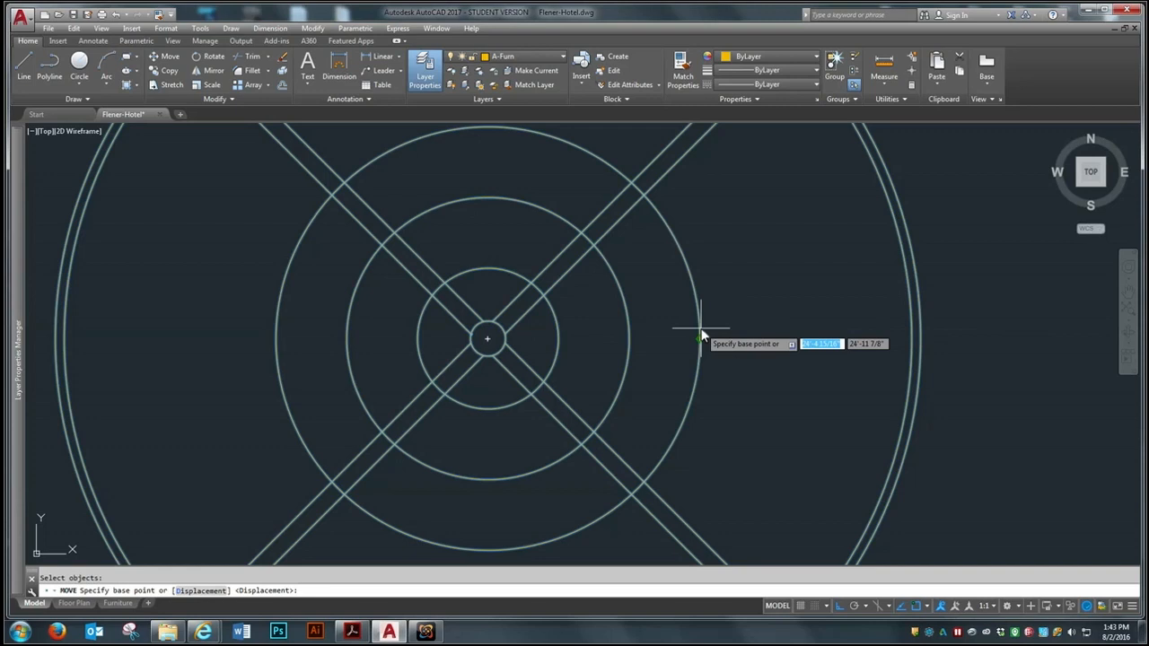
{"action": "left_click", "coordinate": [489, 346]}
{"action": "scroll", "coordinate": [917, 252], "scroll_direction": "down", "scroll_amount": 6}
{"action": "scroll", "coordinate": [925, 260], "scroll_direction": "down", "scroll_amount": 4}
{"action": "scroll", "coordinate": [488, 439], "scroll_direction": "up", "scroll_amount": 8}
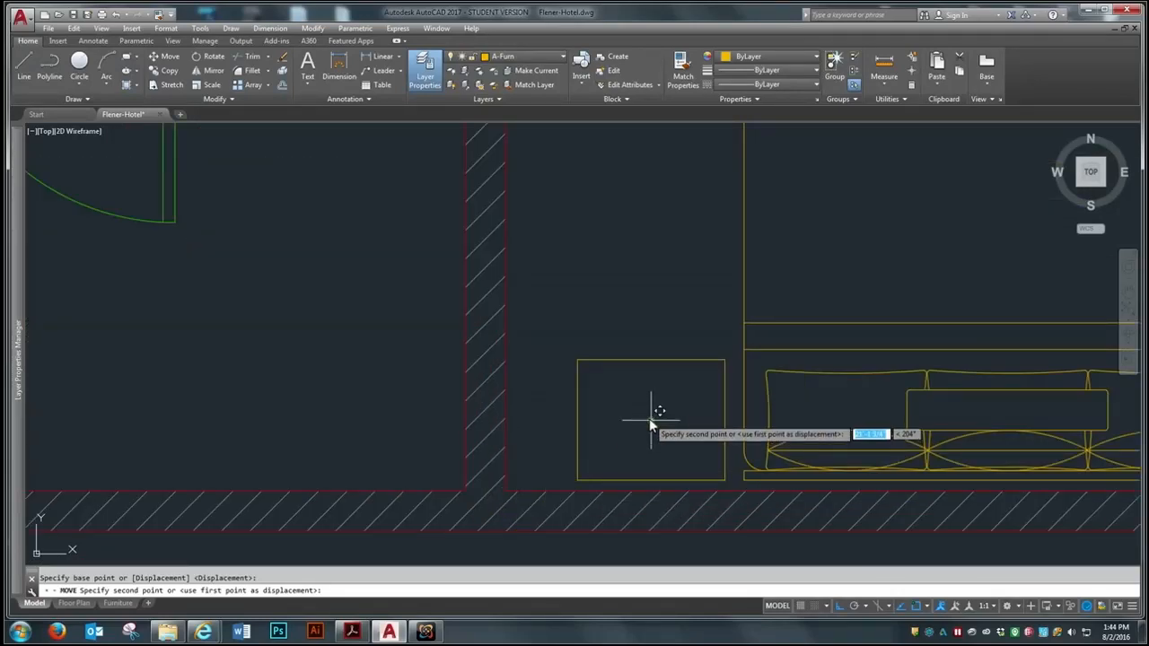
{"action": "left_click", "coordinate": [648, 418]}
Copy the lamp to the right nightstand, using the two nightstands' upper-left corners as base and destination points
{"action": "scroll", "coordinate": [350, 415], "scroll_direction": "down", "scroll_amount": 4}
{"action": "scroll", "coordinate": [473, 458], "scroll_direction": "up", "scroll_amount": 4}
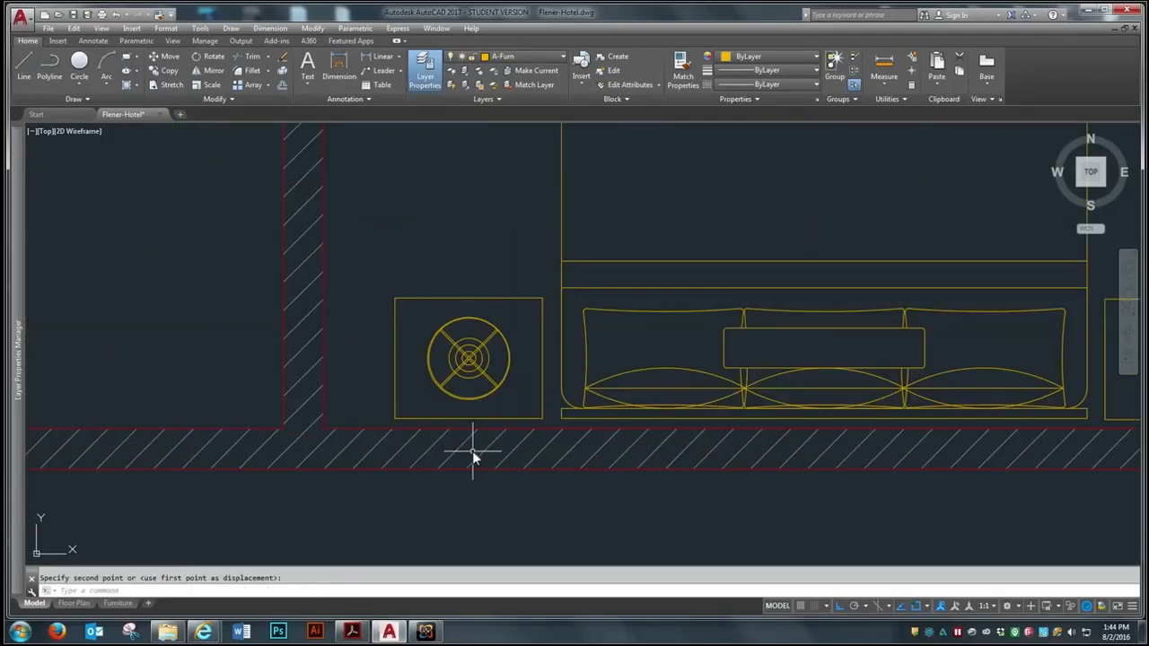
{"action": "type", "text": "co"}
{"action": "key", "text": "Return"}
{"action": "left_click", "coordinate": [495, 331]}
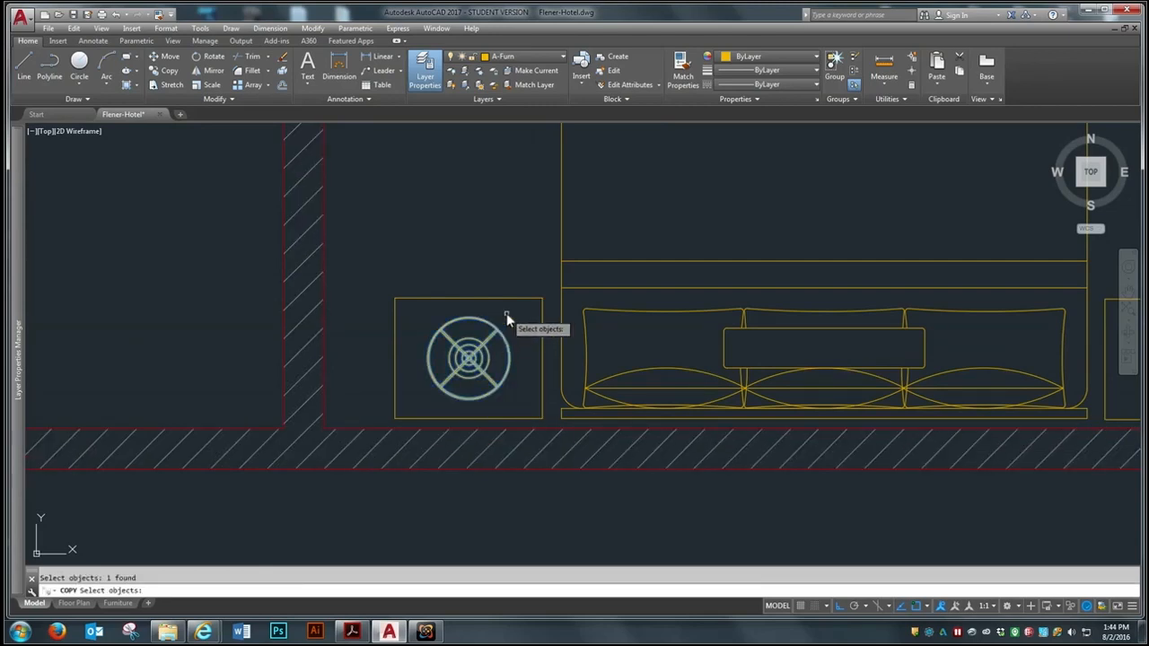
{"action": "key", "text": "Return"}
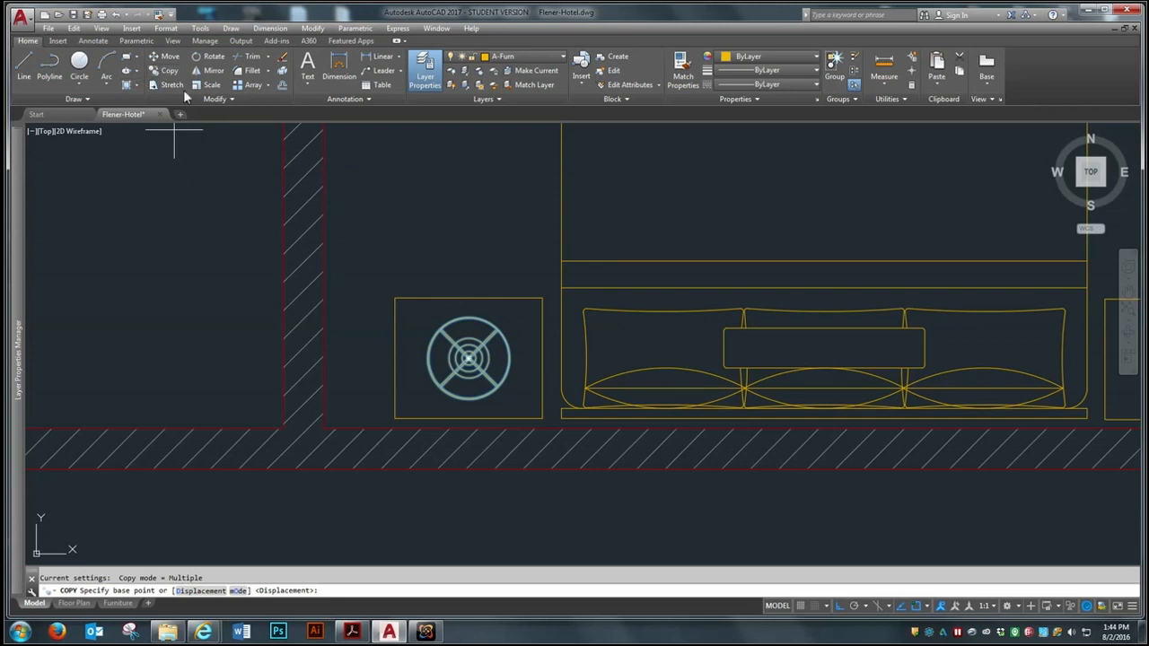
{"action": "left_click", "coordinate": [394, 298]}
{"action": "scroll", "coordinate": [375, 294], "scroll_direction": "down", "scroll_amount": 4}
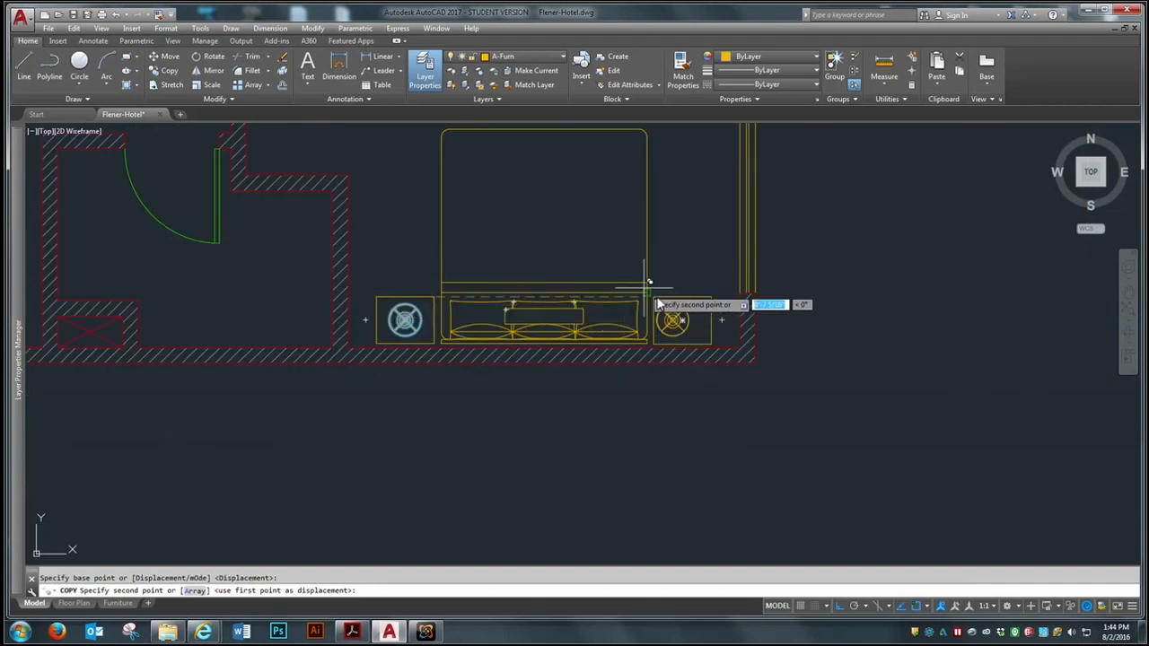
{"action": "scroll", "coordinate": [648, 285], "scroll_direction": "up", "scroll_amount": 6}
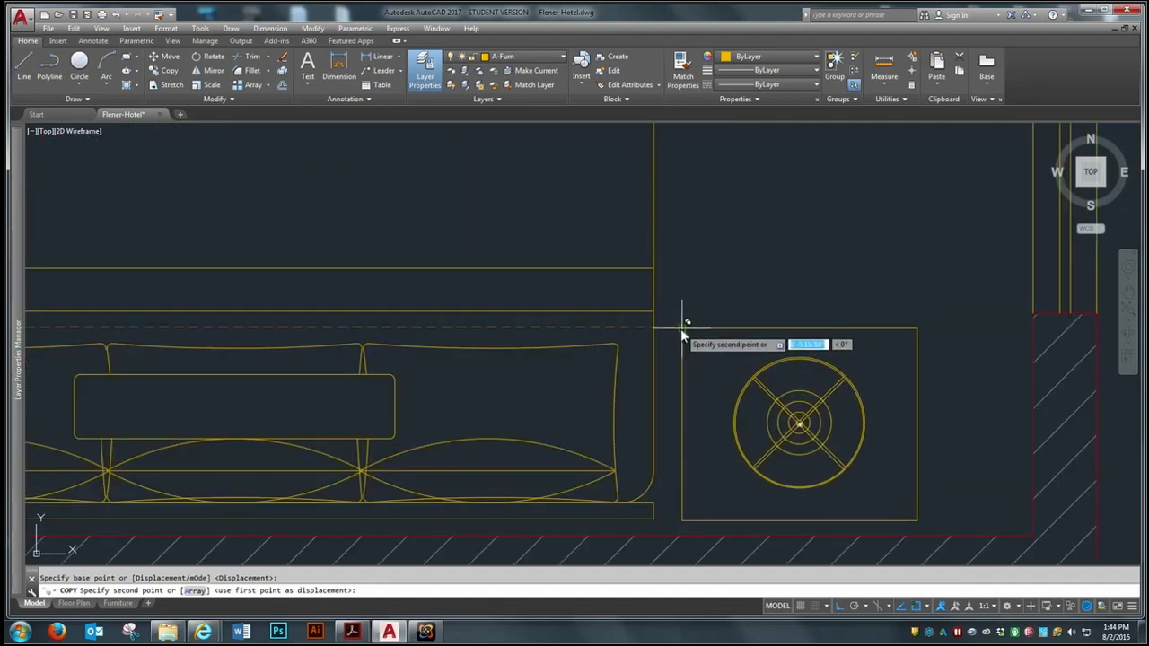
{"action": "left_click", "coordinate": [682, 332]}
{"action": "scroll", "coordinate": [638, 389], "scroll_direction": "down", "scroll_amount": 4}
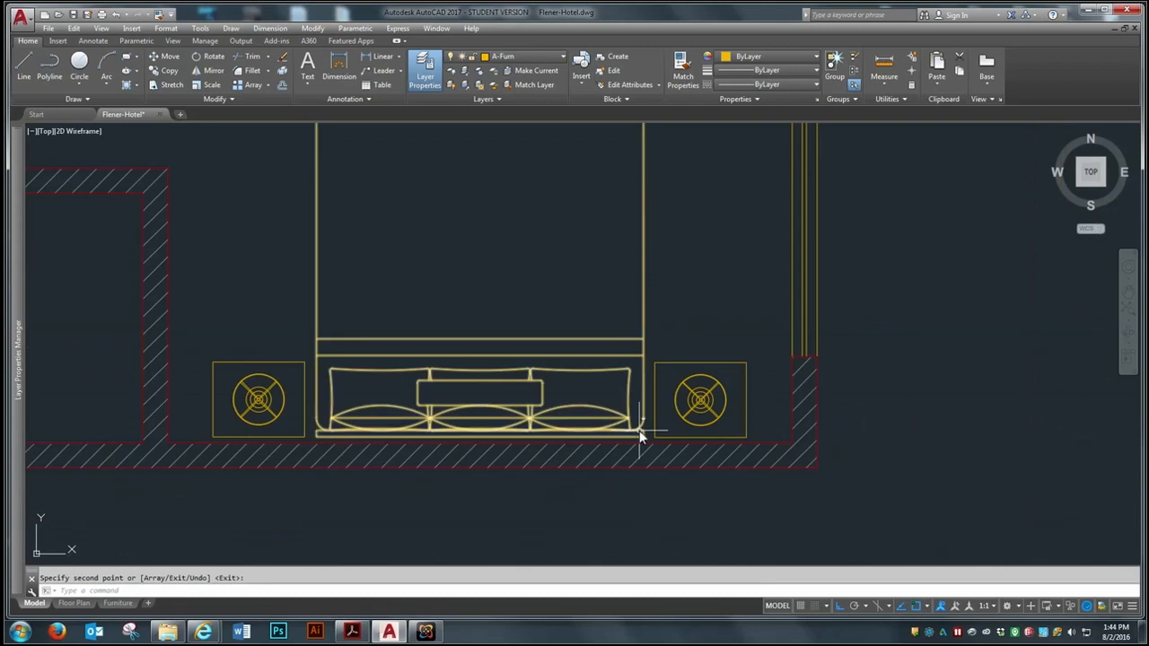
Move the blue closet rod by its upper-left end from outside the plan into the bedroom closet's upper-left inner corner
{"action": "scroll", "coordinate": [760, 411], "scroll_direction": "down", "scroll_amount": 3}
{"action": "scroll", "coordinate": [739, 403], "scroll_direction": "up", "scroll_amount": 6}
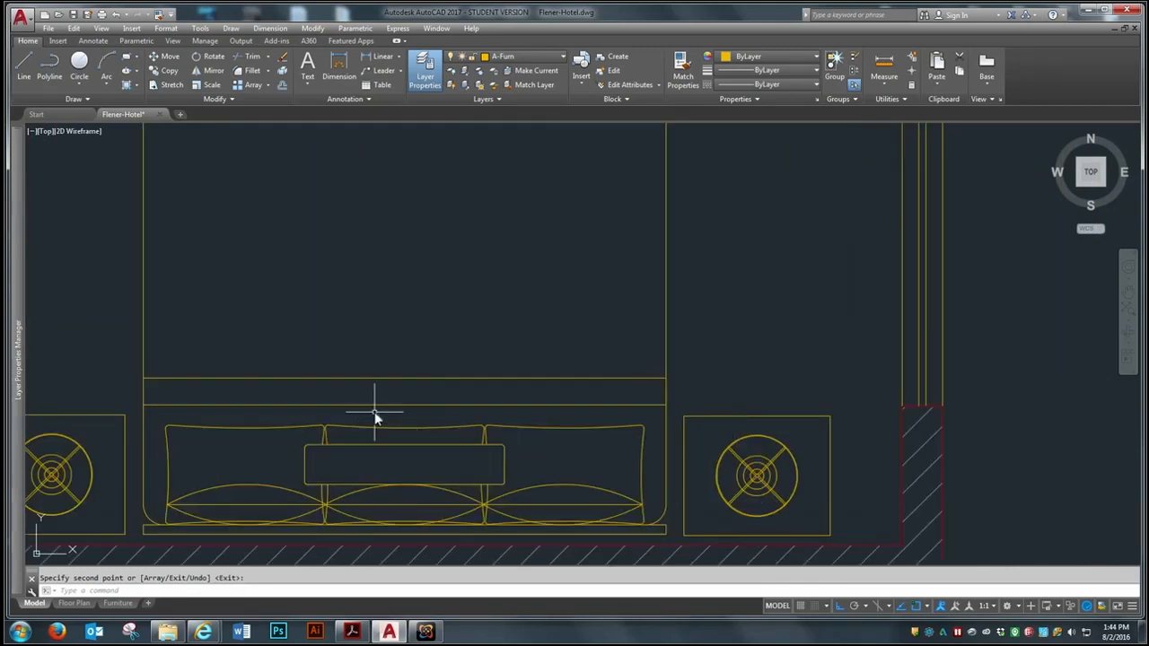
{"action": "scroll", "coordinate": [570, 403], "scroll_direction": "down", "scroll_amount": 4}
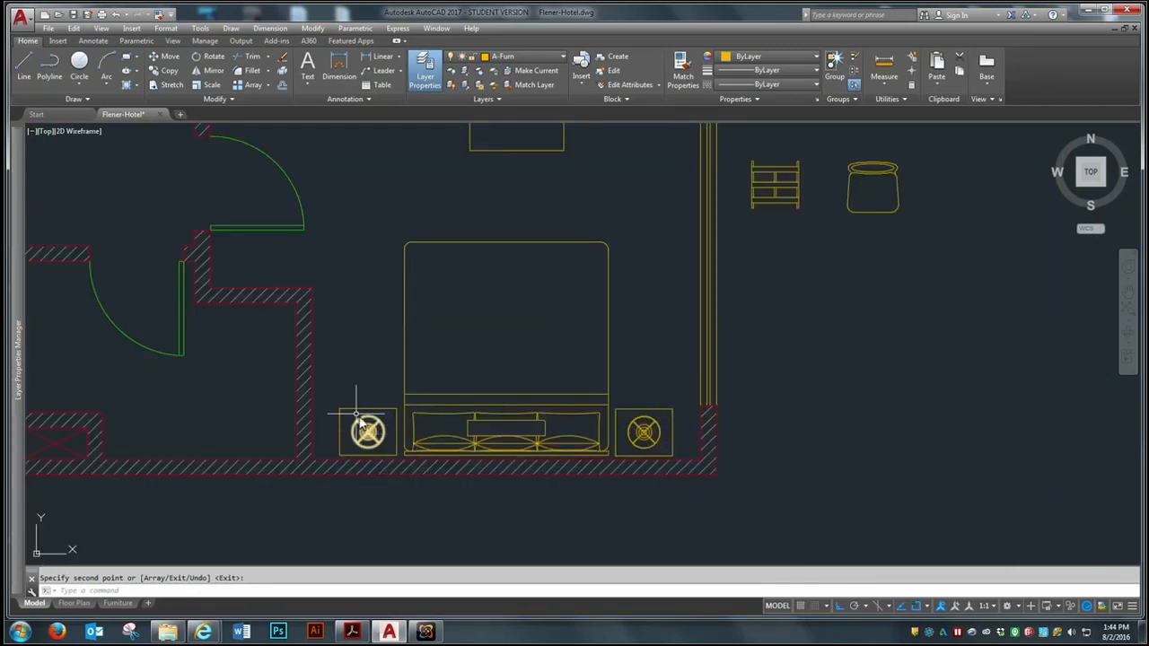
{"action": "scroll", "coordinate": [628, 470], "scroll_direction": "down", "scroll_amount": 3}
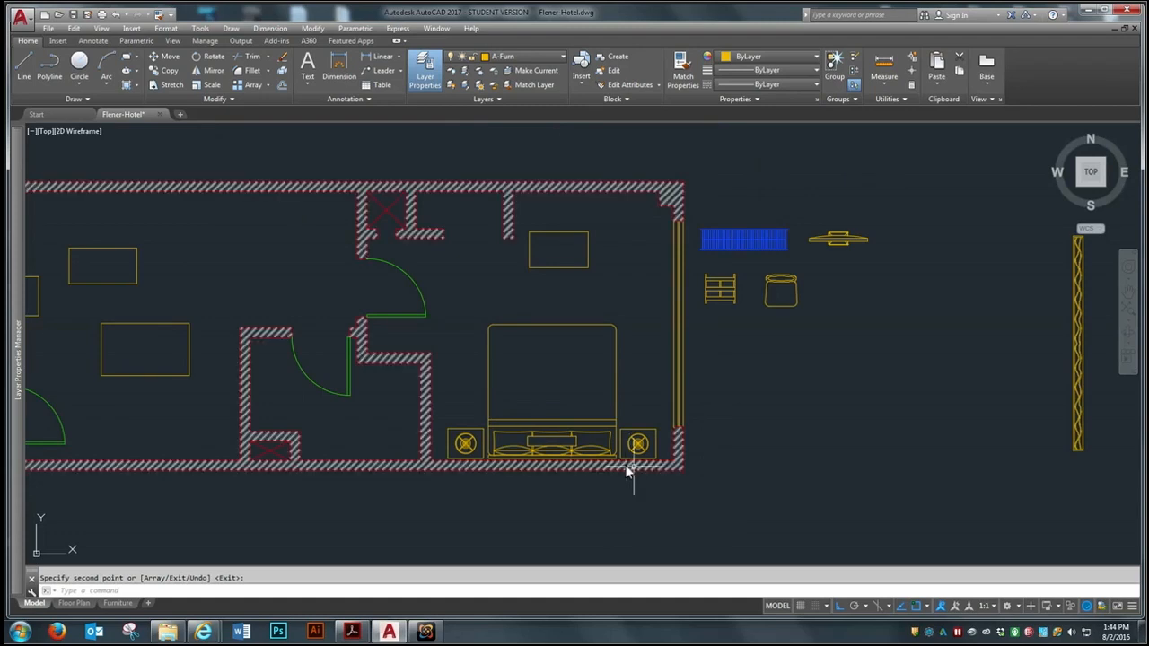
{"action": "scroll", "coordinate": [724, 477], "scroll_direction": "down", "scroll_amount": 2}
{"action": "scroll", "coordinate": [672, 300], "scroll_direction": "up", "scroll_amount": 3}
{"action": "scroll", "coordinate": [854, 410], "scroll_direction": "up", "scroll_amount": 5}
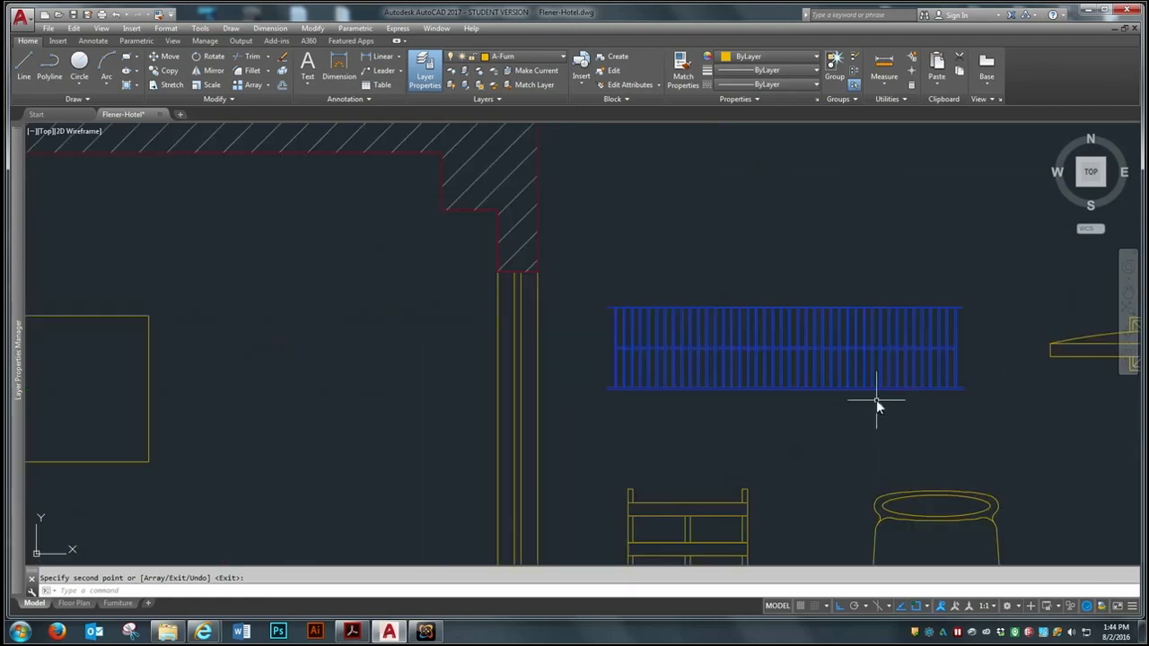
{"action": "scroll", "coordinate": [699, 282], "scroll_direction": "down", "scroll_amount": 2}
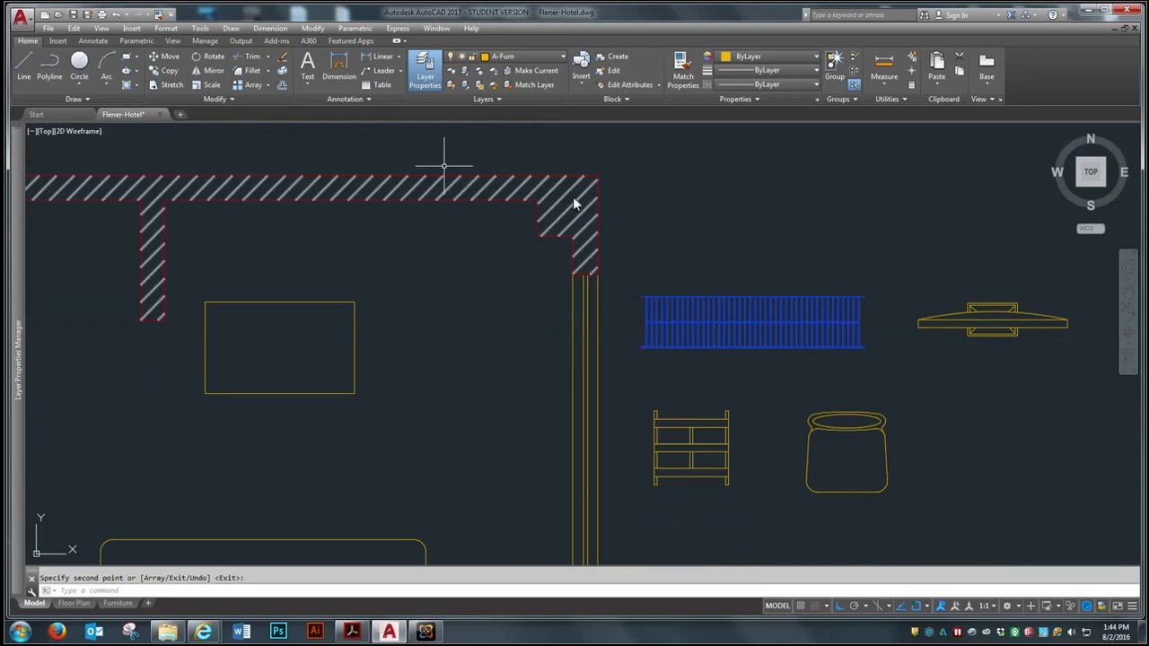
{"action": "left_click", "coordinate": [167, 61]}
{"action": "left_click", "coordinate": [669, 319]}
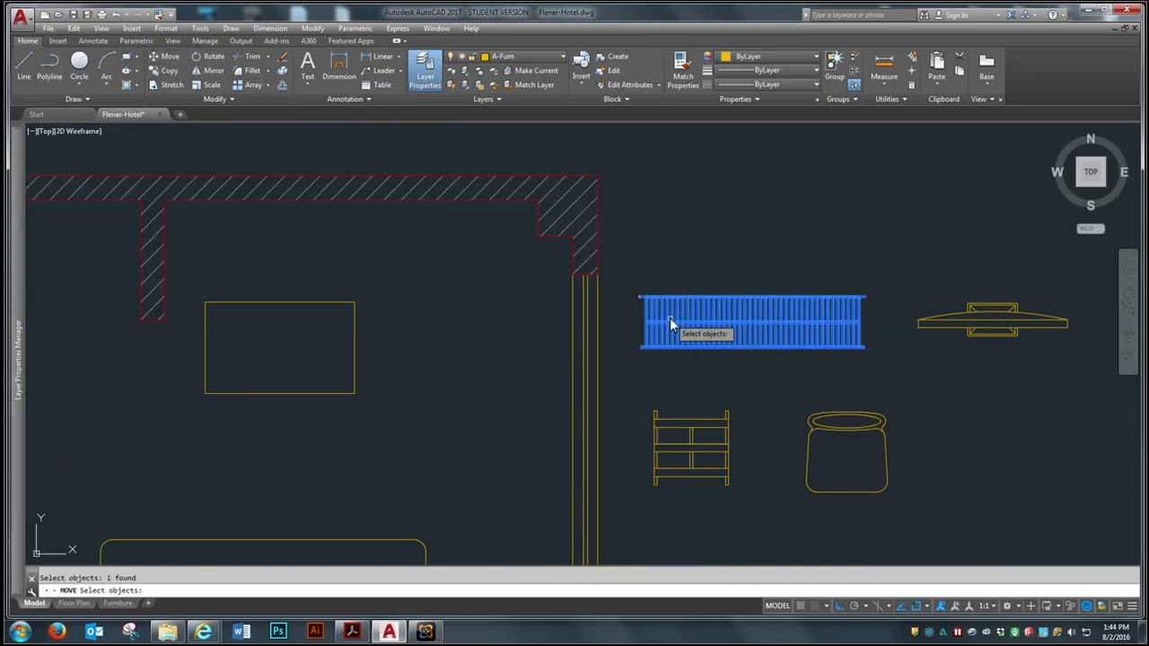
{"action": "key", "text": "Return"}
{"action": "scroll", "coordinate": [635, 288], "scroll_direction": "up", "scroll_amount": 6}
{"action": "left_click", "coordinate": [699, 324]}
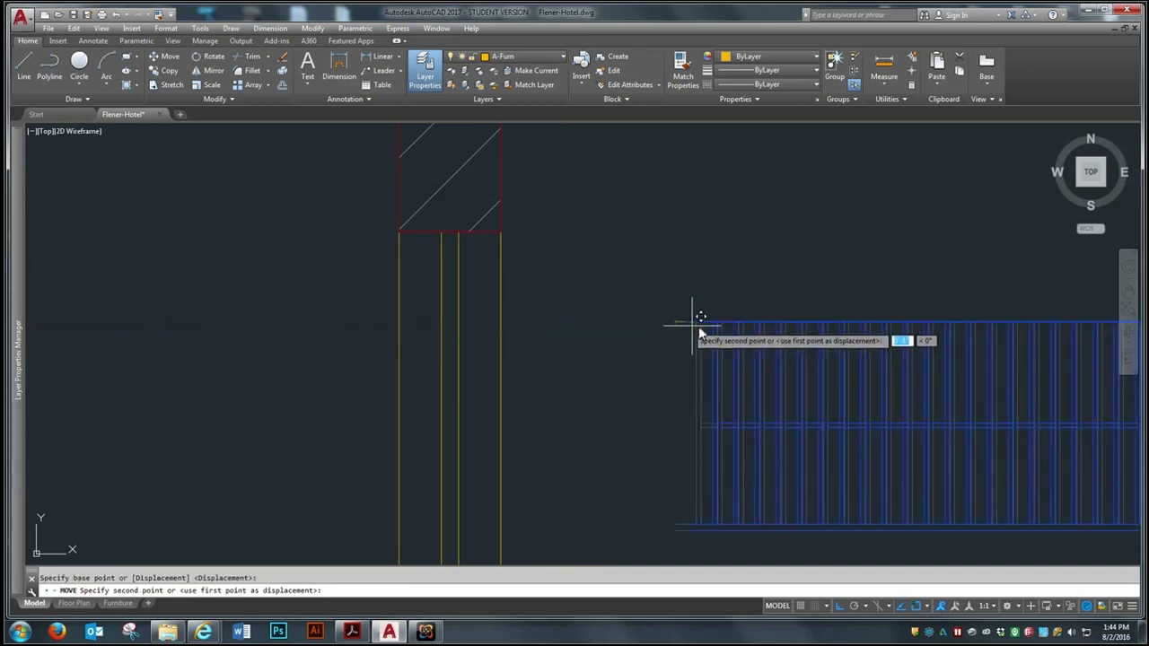
{"action": "scroll", "coordinate": [699, 332], "scroll_direction": "down", "scroll_amount": 4}
{"action": "scroll", "coordinate": [180, 215], "scroll_direction": "up", "scroll_amount": 4}
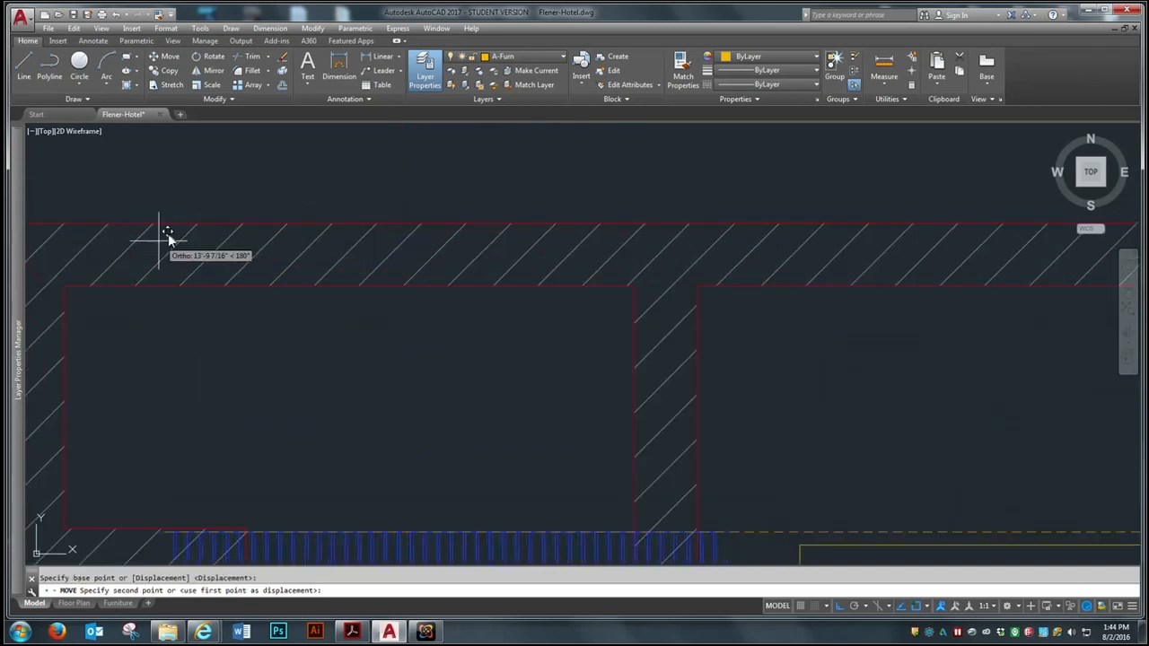
{"action": "left_click", "coordinate": [71, 289]}
{"action": "scroll", "coordinate": [394, 382], "scroll_direction": "down", "scroll_amount": 4}
Move the blue closet rod straight up out of the closet into the empty space above the plan
{"action": "key", "text": "Return"}
{"action": "left_click", "coordinate": [341, 392]}
{"action": "key", "text": "Return"}
{"action": "left_click", "coordinate": [341, 391]}
{"action": "left_click", "coordinate": [342, 274]}
Move the closet rod straight down by its upper-left endpoint onto the inner face of the closet's upper wall
{"action": "key", "text": "Return"}
{"action": "scroll", "coordinate": [248, 228], "scroll_direction": "up", "scroll_amount": 4}
{"action": "left_click", "coordinate": [328, 177]}
{"action": "left_click", "coordinate": [259, 247]}
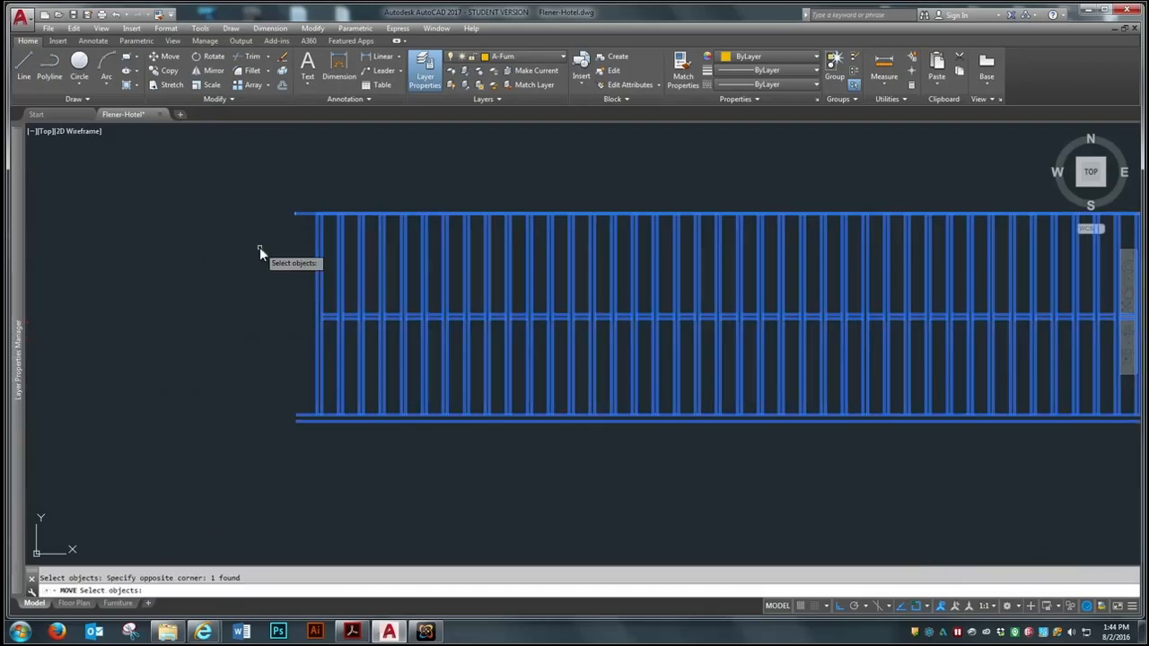
{"action": "key", "text": "Return"}
{"action": "scroll", "coordinate": [297, 212], "scroll_direction": "up", "scroll_amount": 5}
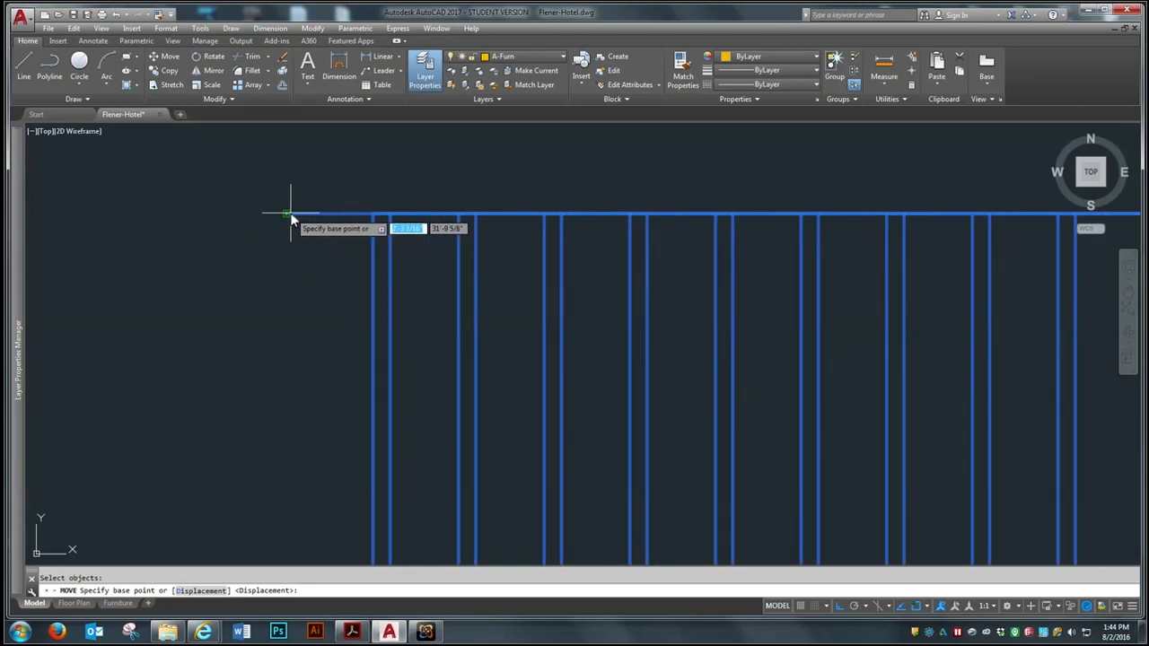
{"action": "left_click", "coordinate": [299, 218]}
{"action": "scroll", "coordinate": [299, 217], "scroll_direction": "down", "scroll_amount": 6}
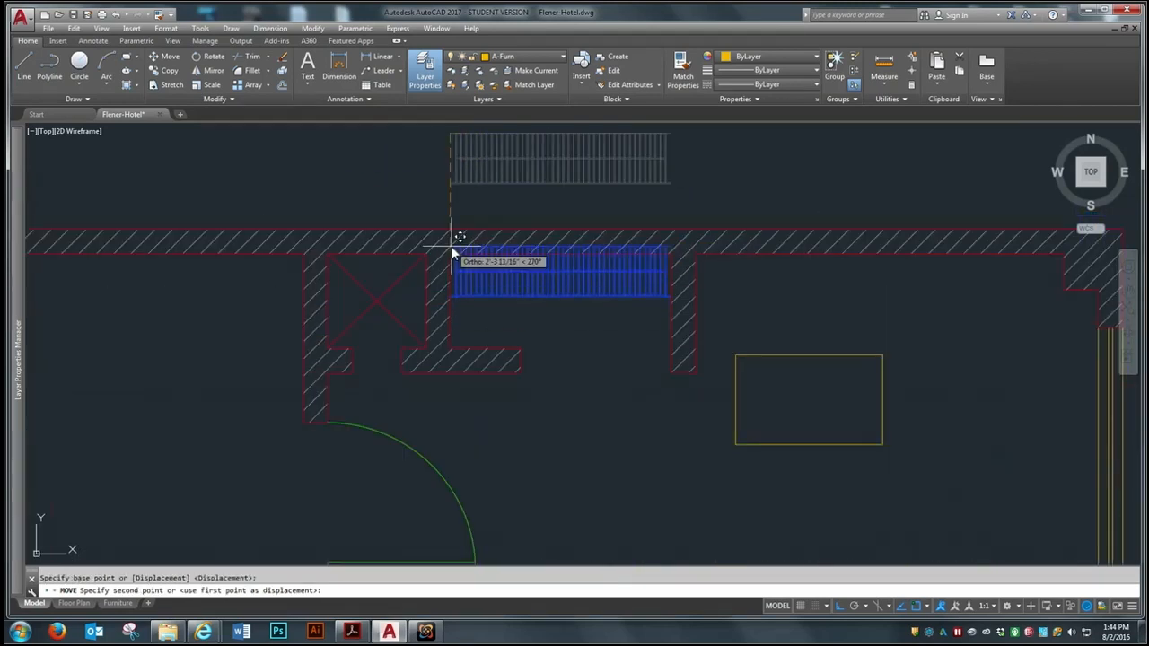
{"action": "left_click", "coordinate": [459, 255]}
{"action": "scroll", "coordinate": [373, 316], "scroll_direction": "down", "scroll_amount": 3}
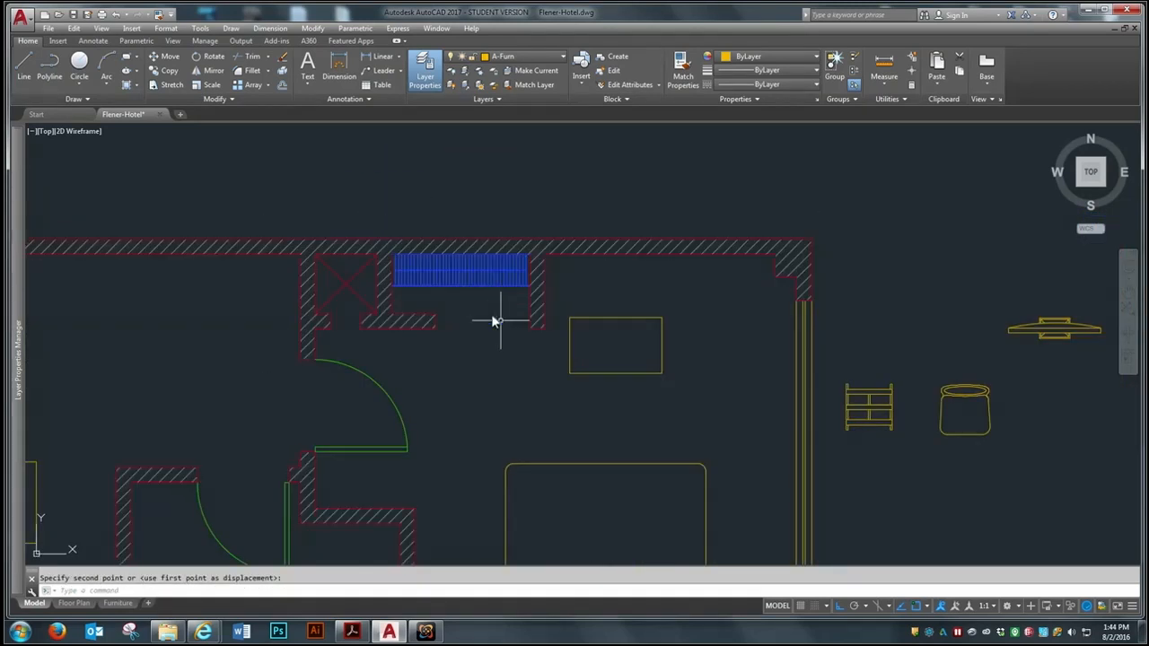
Move the rectangle lying outside the plan's left wall horizontally into the bedroom, overlapping the bed's right side
{"action": "scroll", "coordinate": [501, 297], "scroll_direction": "down", "scroll_amount": 2}
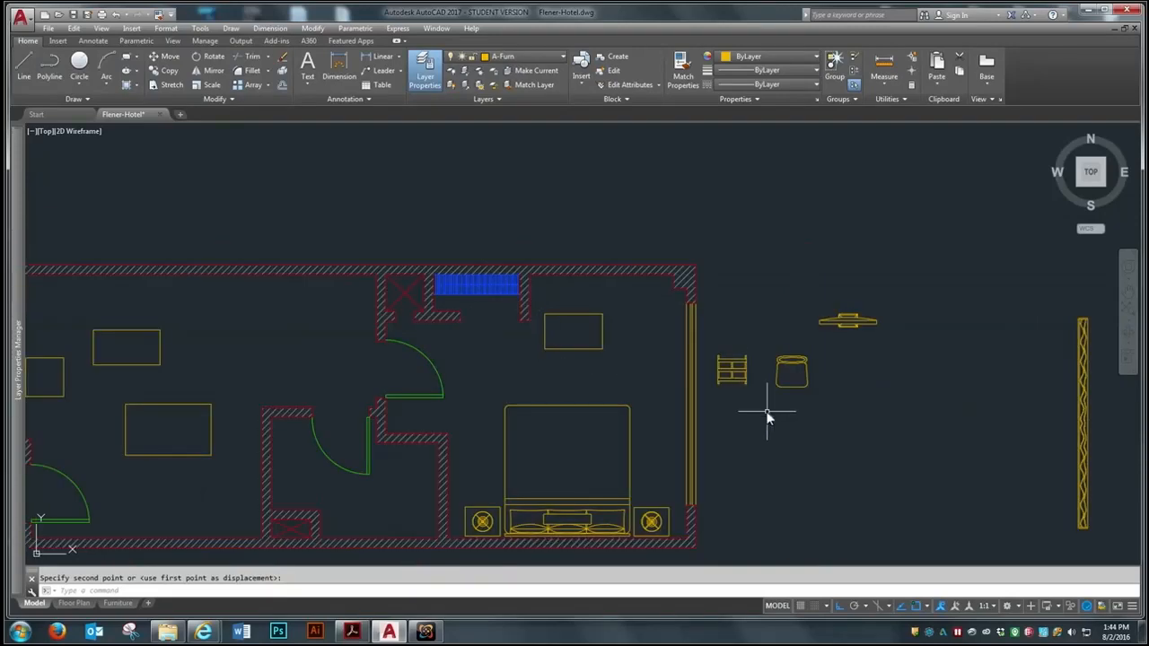
{"action": "scroll", "coordinate": [767, 412], "scroll_direction": "down", "scroll_amount": 2}
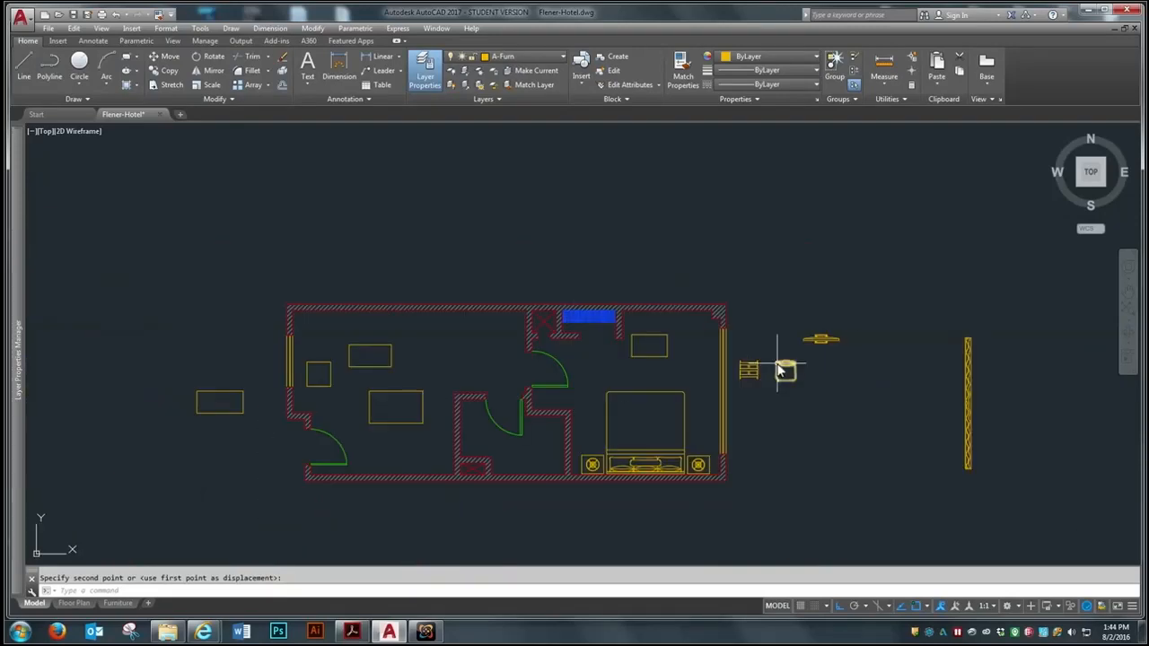
{"action": "type", "text": "m"}
{"action": "key", "text": "space"}
{"action": "left_click", "coordinate": [232, 377]}
{"action": "left_click", "coordinate": [207, 430]}
{"action": "key", "text": "space"}
{"action": "left_click", "coordinate": [220, 402]}
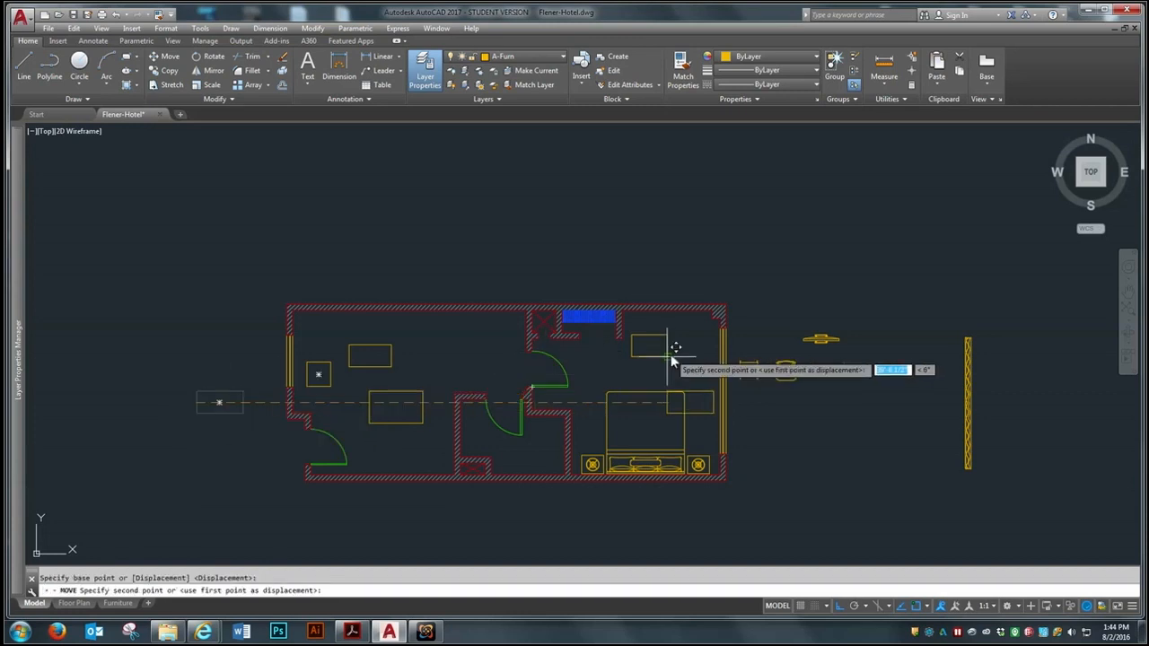
{"action": "left_click", "coordinate": [690, 357]}
Move the wide dresser rectangle straight up from the bed to beside the desk rectangle near the bedroom's upper wall
{"action": "scroll", "coordinate": [691, 328], "scroll_direction": "up", "scroll_amount": 5}
{"action": "key", "text": "space"}
{"action": "left_click", "coordinate": [705, 386]}
{"action": "key", "text": "space"}
{"action": "left_click", "coordinate": [687, 428]}
{"action": "left_click", "coordinate": [703, 322]}
Move the desk rectangle straight up against the inner face of the bedroom's upper wall
{"action": "key", "text": "space"}
{"action": "left_click", "coordinate": [508, 316]}
{"action": "left_click", "coordinate": [467, 398]}
{"action": "key", "text": "space"}
{"action": "left_click", "coordinate": [508, 388]}
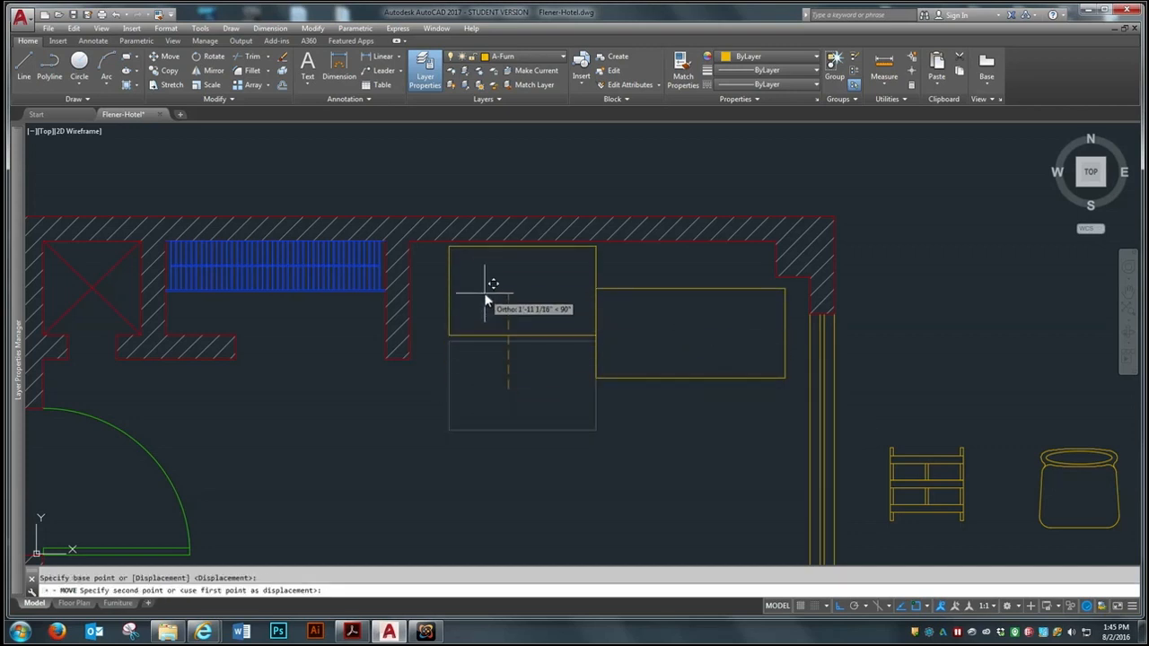
{"action": "left_click", "coordinate": [485, 296]}
Move the desk rectangle left along the upper wall, leaving a small gap beside the closet's side wall
{"action": "key", "text": "space"}
{"action": "left_click", "coordinate": [489, 317]}
{"action": "left_click", "coordinate": [461, 359]}
{"action": "key", "text": "space"}
{"action": "left_click", "coordinate": [520, 403]}
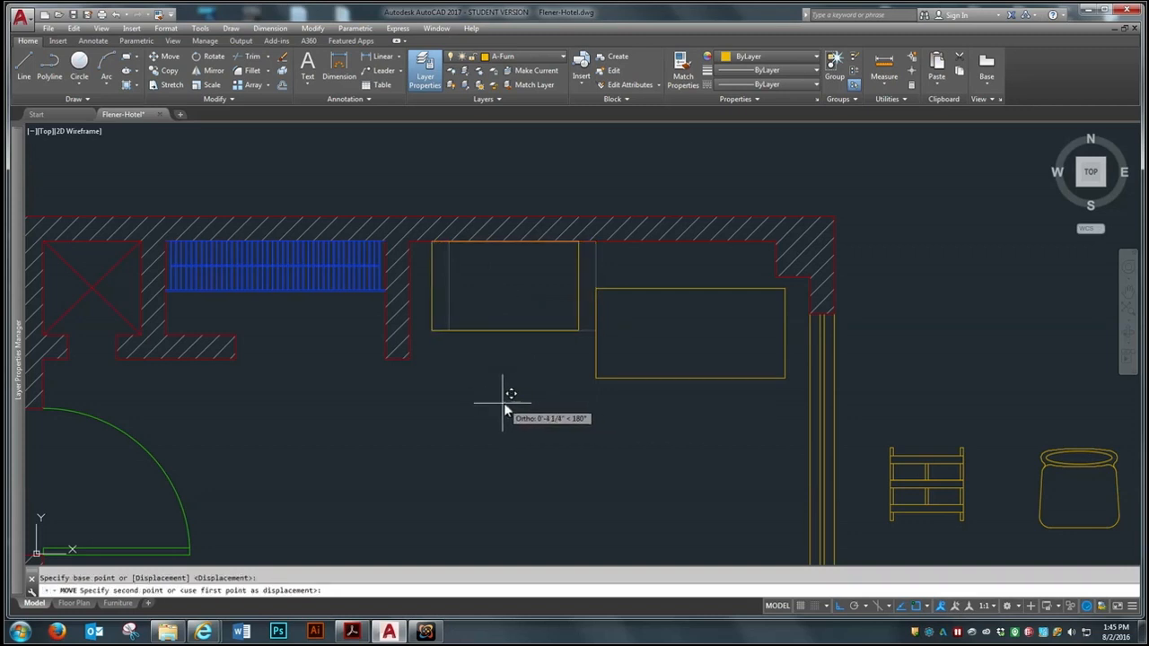
{"action": "left_click", "coordinate": [495, 399]}
Move the dresser rectangle slightly left so it clears the projecting wall corner and sits closer to the desk
{"action": "key", "text": "space"}
{"action": "left_click", "coordinate": [633, 377]}
{"action": "left_click", "coordinate": [606, 400]}
{"action": "key", "text": "space"}
{"action": "left_click", "coordinate": [664, 343]}
{"action": "left_click", "coordinate": [643, 348]}
Move the dresser rectangle straight up against the bedroom's upper wall beside the desk
{"action": "key", "text": "space"}
{"action": "left_click", "coordinate": [684, 350]}
{"action": "left_click", "coordinate": [659, 427]}
{"action": "key", "text": "space"}
{"action": "left_click", "coordinate": [608, 482]}
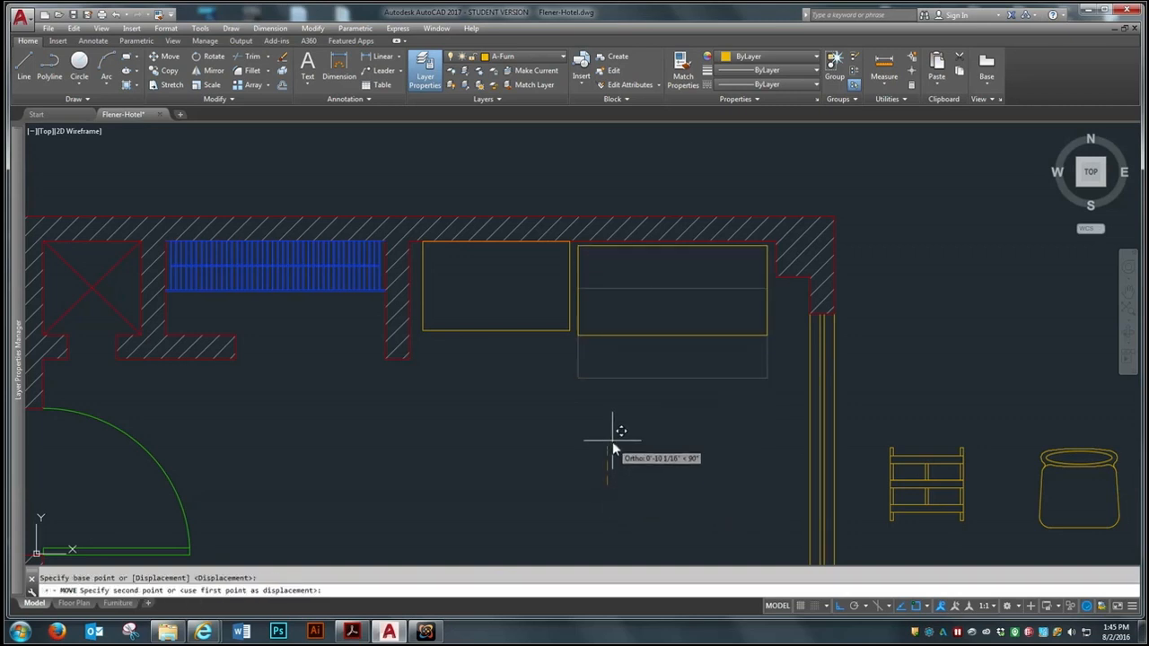
{"action": "left_click", "coordinate": [611, 449]}
Move the dresser by its lower-left corner to the desk's lower-right corner
{"action": "scroll", "coordinate": [566, 258], "scroll_direction": "up", "scroll_amount": 5}
{"action": "key", "text": "space"}
{"action": "left_click", "coordinate": [692, 335]}
{"action": "left_click", "coordinate": [596, 366]}
{"action": "key", "text": "space"}
{"action": "scroll", "coordinate": [602, 398], "scroll_direction": "up", "scroll_amount": 5}
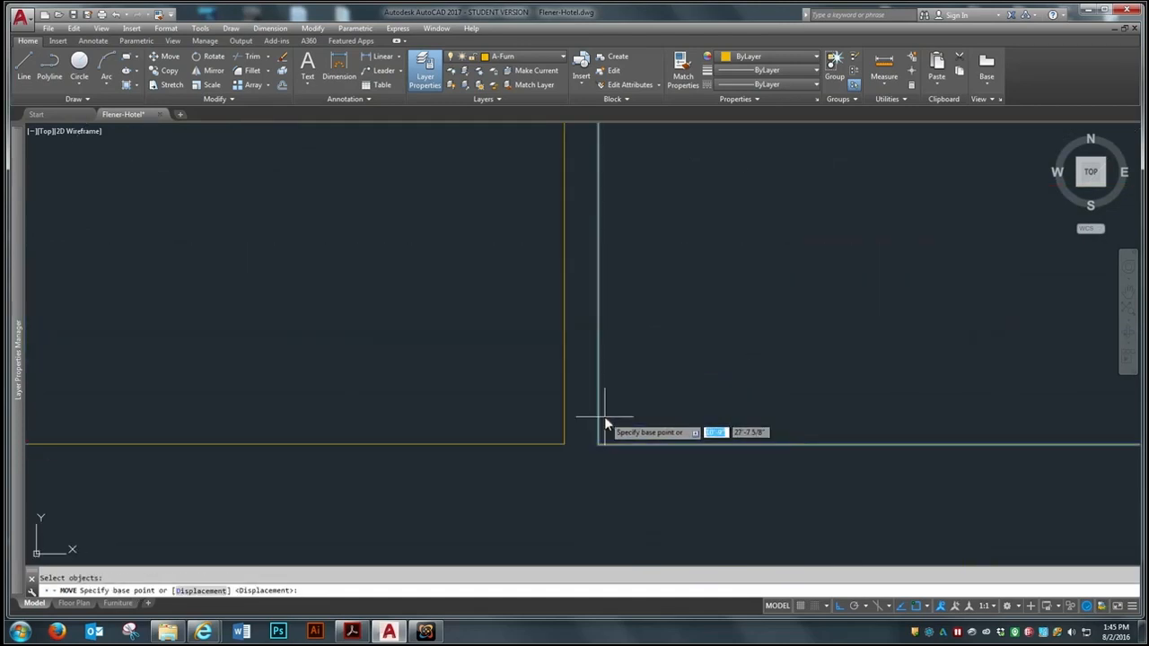
{"action": "left_click", "coordinate": [597, 443]}
{"action": "left_click", "coordinate": [560, 444]}
{"action": "scroll", "coordinate": [577, 428], "scroll_direction": "down", "scroll_amount": 5}
Shift the desk rectangle slightly left along the wall, leaving a small gap to the dresser
{"action": "key", "text": "Return"}
{"action": "left_click", "coordinate": [500, 420]}
{"action": "left_click", "coordinate": [471, 453]}
{"action": "key", "text": "Return"}
{"action": "left_click", "coordinate": [459, 482]}
{"action": "left_click", "coordinate": [459, 477]}
Shift the dresser rectangle slightly right along the wall to widen its gap to the desk
{"action": "key", "text": "Return"}
{"action": "left_click", "coordinate": [627, 428]}
{"action": "key", "text": "Return"}
{"action": "left_click", "coordinate": [600, 479]}
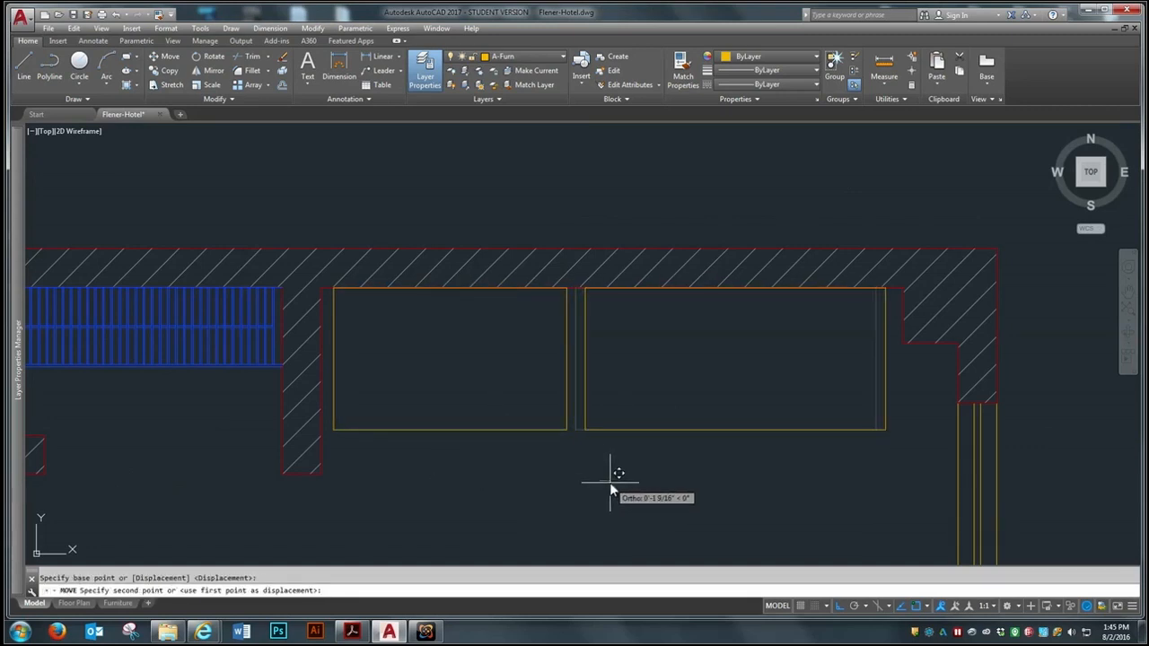
{"action": "left_click", "coordinate": [609, 481]}
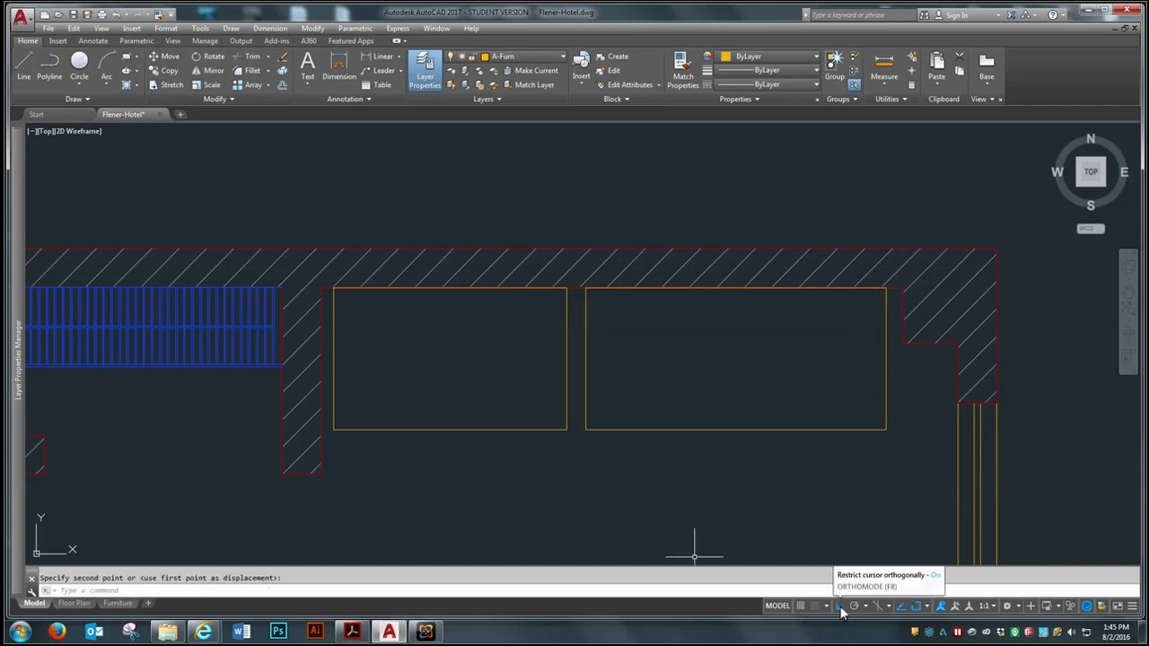
Move the chair horizontally from outside the right wall into the bedroom, between the desk and the bed
{"action": "scroll", "coordinate": [385, 239], "scroll_direction": "down", "scroll_amount": 4}
{"action": "scroll", "coordinate": [531, 221], "scroll_direction": "down", "scroll_amount": 2}
{"action": "scroll", "coordinate": [487, 264], "scroll_direction": "up", "scroll_amount": 2}
{"action": "scroll", "coordinate": [836, 360], "scroll_direction": "down", "scroll_amount": 3}
{"action": "key", "text": "Return"}
{"action": "scroll", "coordinate": [836, 356], "scroll_direction": "up", "scroll_amount": 5}
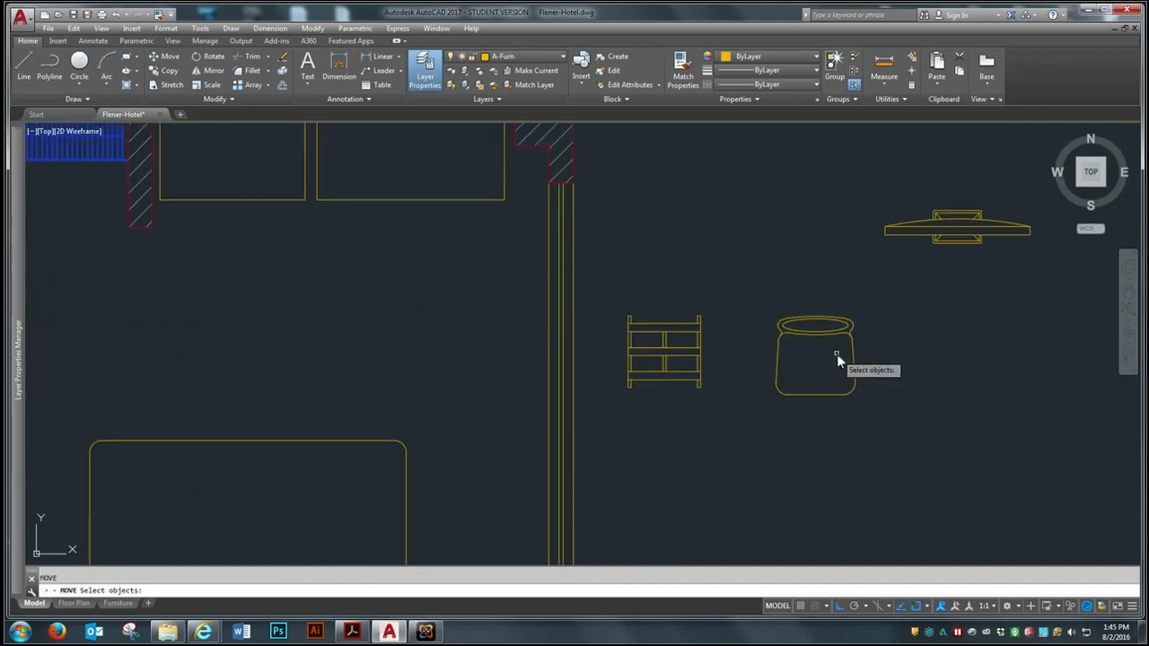
{"action": "left_click", "coordinate": [829, 338]}
{"action": "key", "text": "Return"}
{"action": "left_click", "coordinate": [819, 354]}
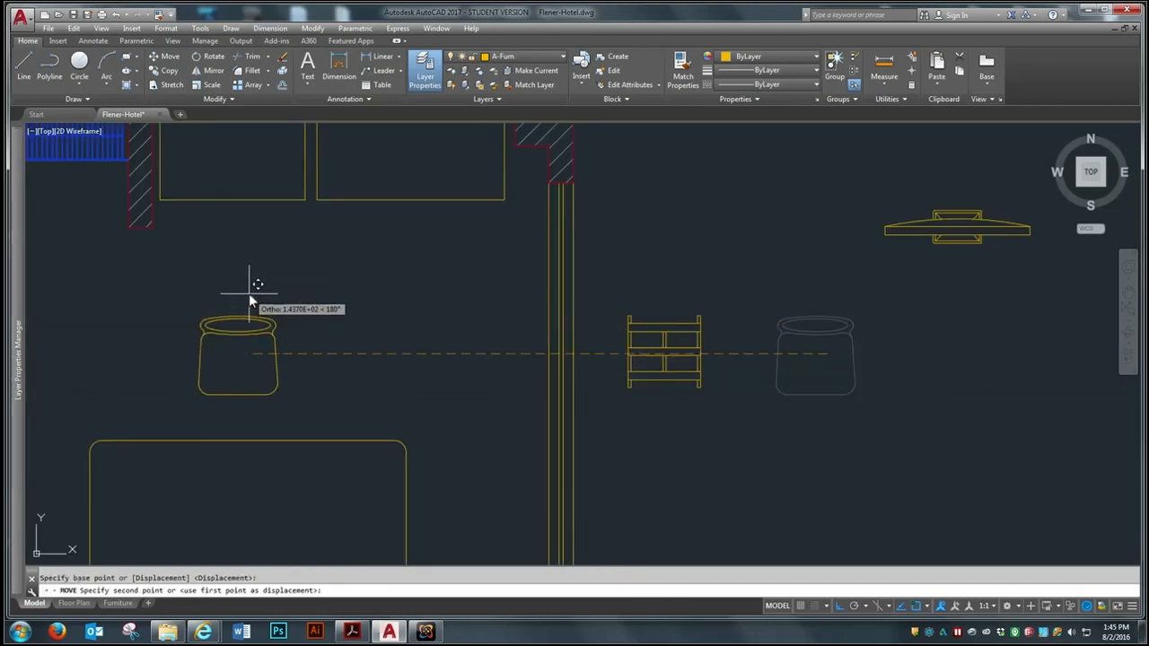
{"action": "left_click", "coordinate": [244, 291]}
Rotate the chair 180 degrees about the top center of its backrest so its seat faces the desk
{"action": "scroll", "coordinate": [609, 407], "scroll_direction": "down", "scroll_amount": 2}
{"action": "scroll", "coordinate": [308, 389], "scroll_direction": "up", "scroll_amount": 2}
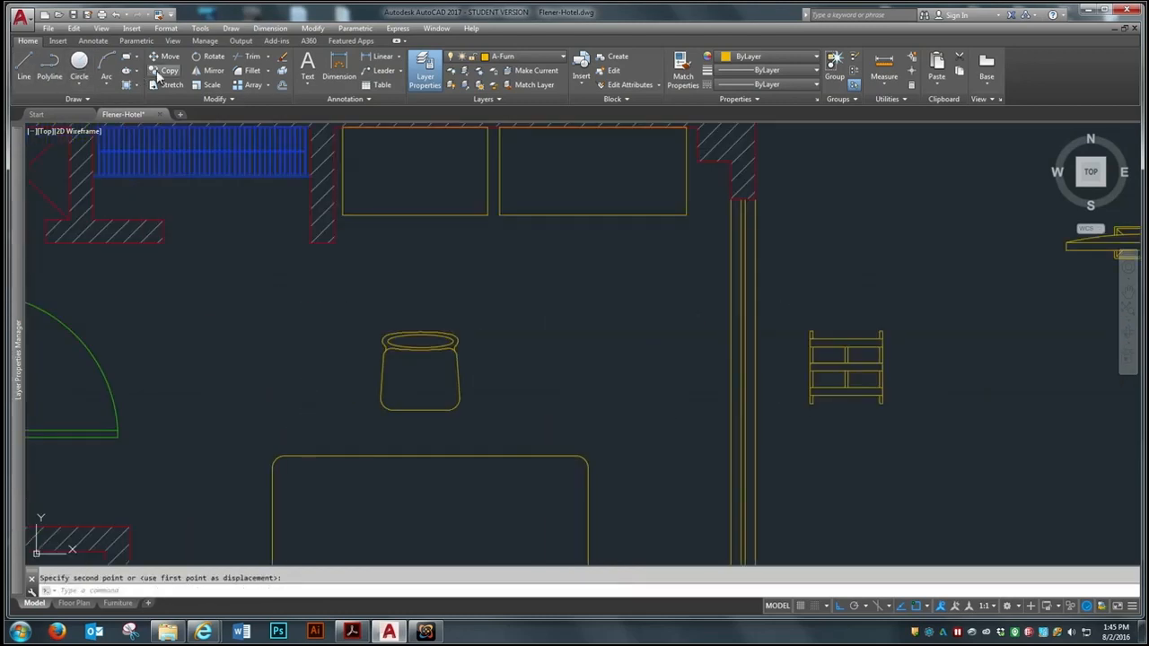
{"action": "left_click", "coordinate": [203, 55]}
{"action": "left_click", "coordinate": [419, 344]}
{"action": "key", "text": "Return"}
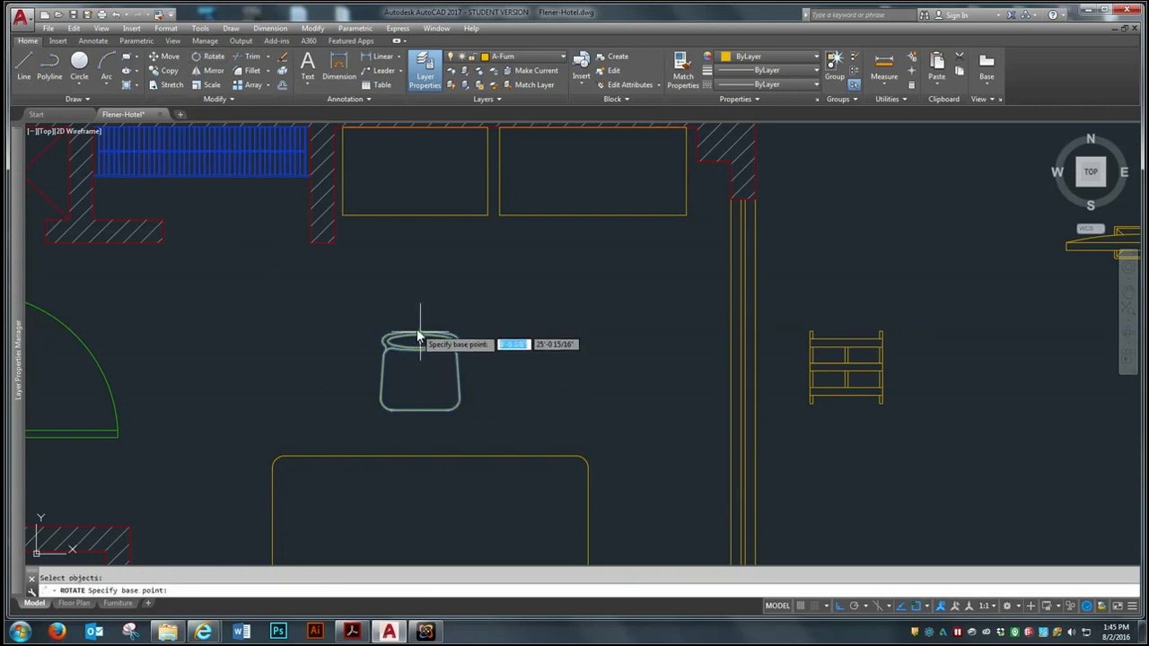
{"action": "left_click", "coordinate": [419, 336]}
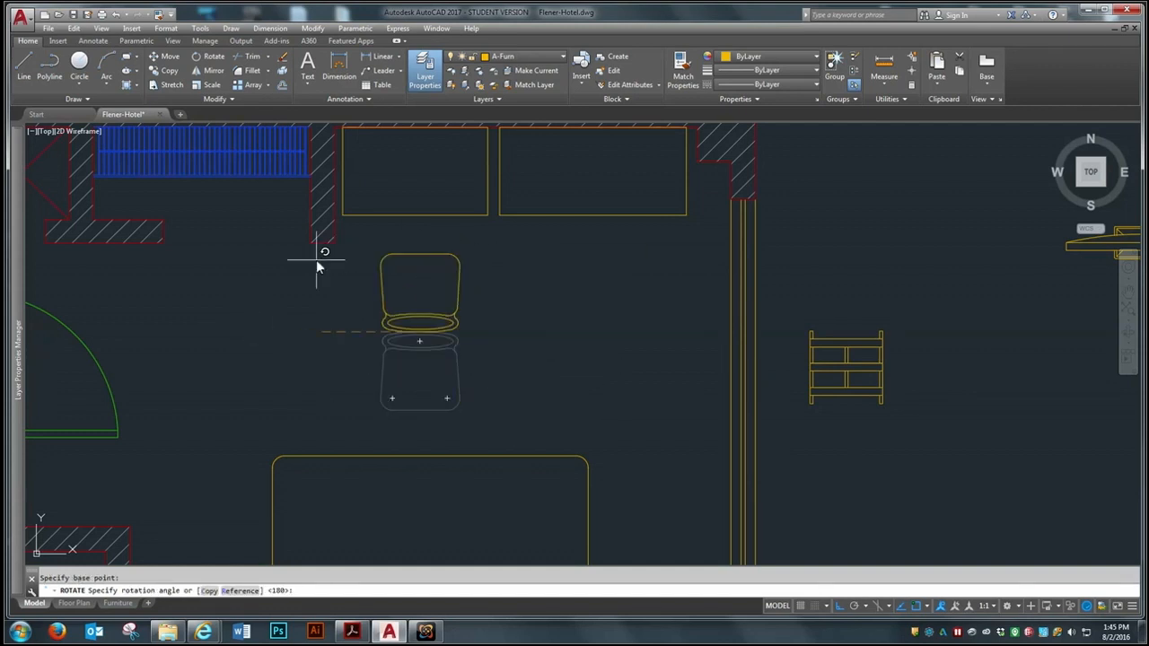
{"action": "left_click", "coordinate": [164, 292]}
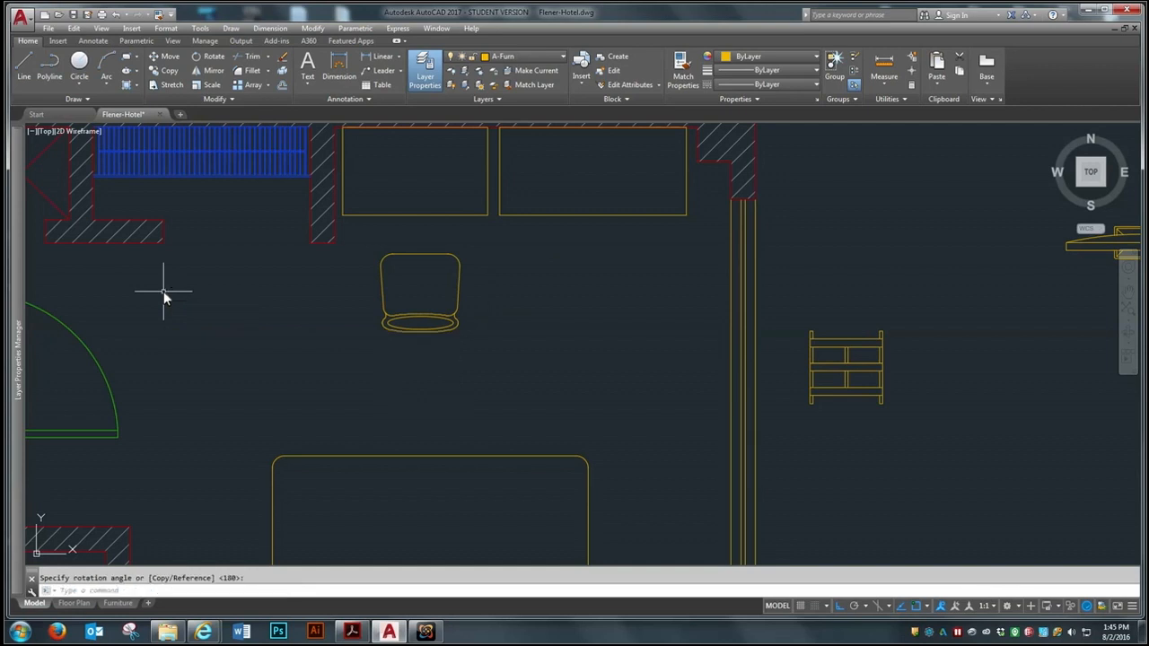
Move the chair straight up to just below the desk's front edge
{"action": "type", "text": "m"}
{"action": "key", "text": "Return"}
{"action": "left_click", "coordinate": [421, 336]}
{"action": "left_click", "coordinate": [395, 328]}
{"action": "key", "text": "Return"}
{"action": "left_click", "coordinate": [407, 379]}
{"action": "left_click", "coordinate": [418, 352]}
Shift the chair slightly left to line it up with the middle of the desk
{"action": "key", "text": "Return"}
{"action": "left_click", "coordinate": [435, 304]}
{"action": "left_click", "coordinate": [429, 305]}
{"action": "key", "text": "Return"}
{"action": "left_click", "coordinate": [433, 341]}
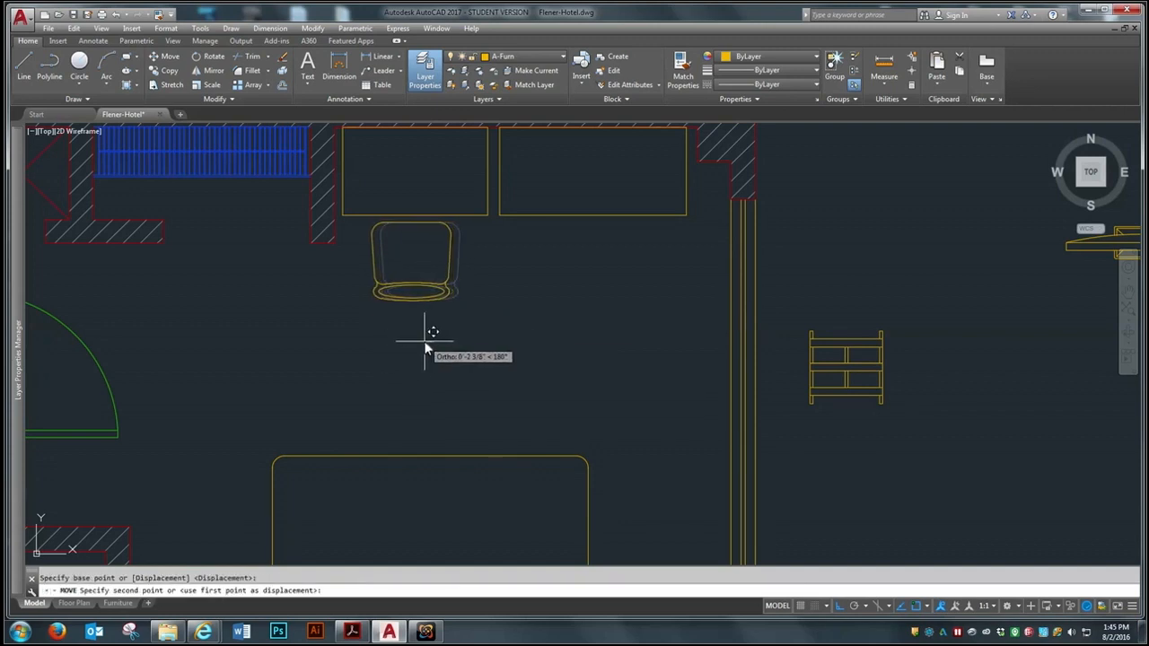
{"action": "left_click", "coordinate": [423, 341]}
Move the television by its center from outside the plan to the middle of the dresser
{"action": "scroll", "coordinate": [345, 319], "scroll_direction": "down", "scroll_amount": 2}
{"action": "key", "text": "Return"}
{"action": "left_click", "coordinate": [897, 223]}
{"action": "left_click", "coordinate": [823, 289]}
{"action": "key", "text": "Return"}
{"action": "scroll", "coordinate": [875, 230], "scroll_direction": "up", "scroll_amount": 6}
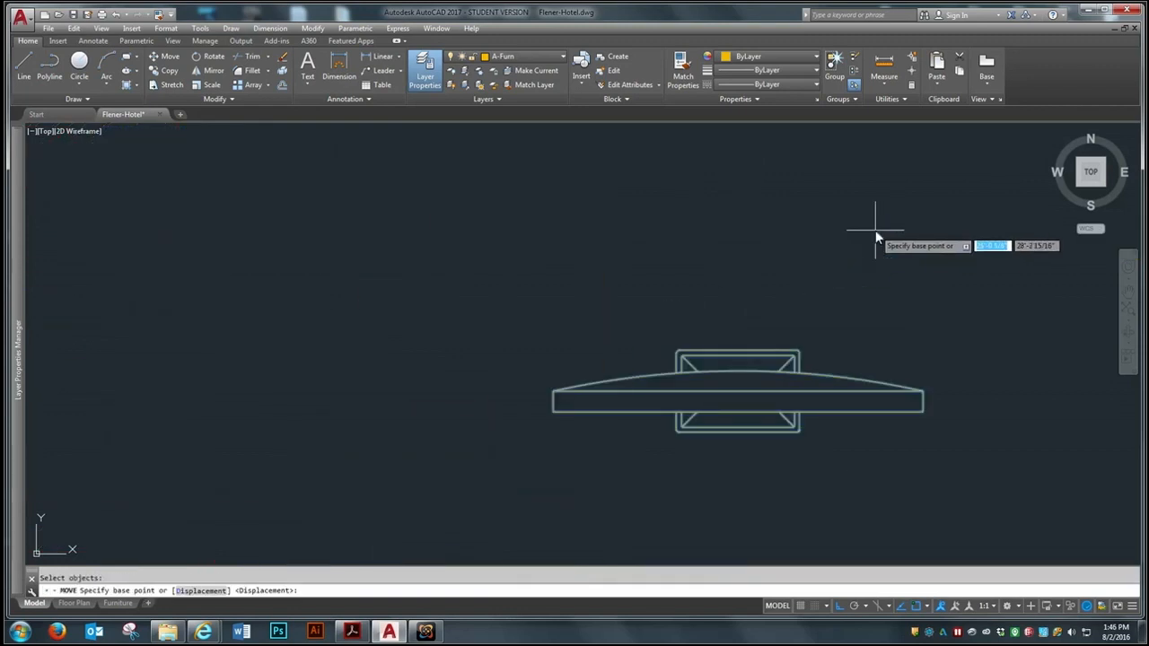
{"action": "left_click", "coordinate": [739, 394]}
{"action": "scroll", "coordinate": [743, 389], "scroll_direction": "down", "scroll_amount": 4}
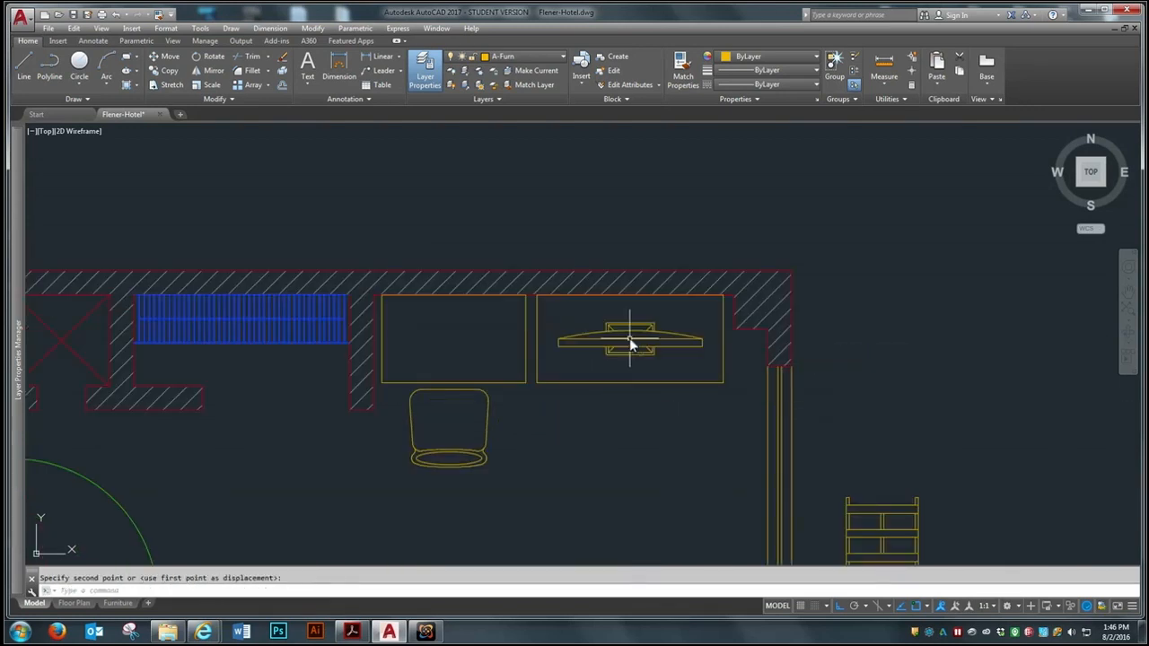
{"action": "left_click", "coordinate": [629, 337]}
Move the luggage rack horizontally from outside the right wall into the bedroom, beside the entry door swing
{"action": "scroll", "coordinate": [655, 330], "scroll_direction": "down", "scroll_amount": 5}
{"action": "key", "text": "Return"}
{"action": "scroll", "coordinate": [735, 386], "scroll_direction": "up", "scroll_amount": 5}
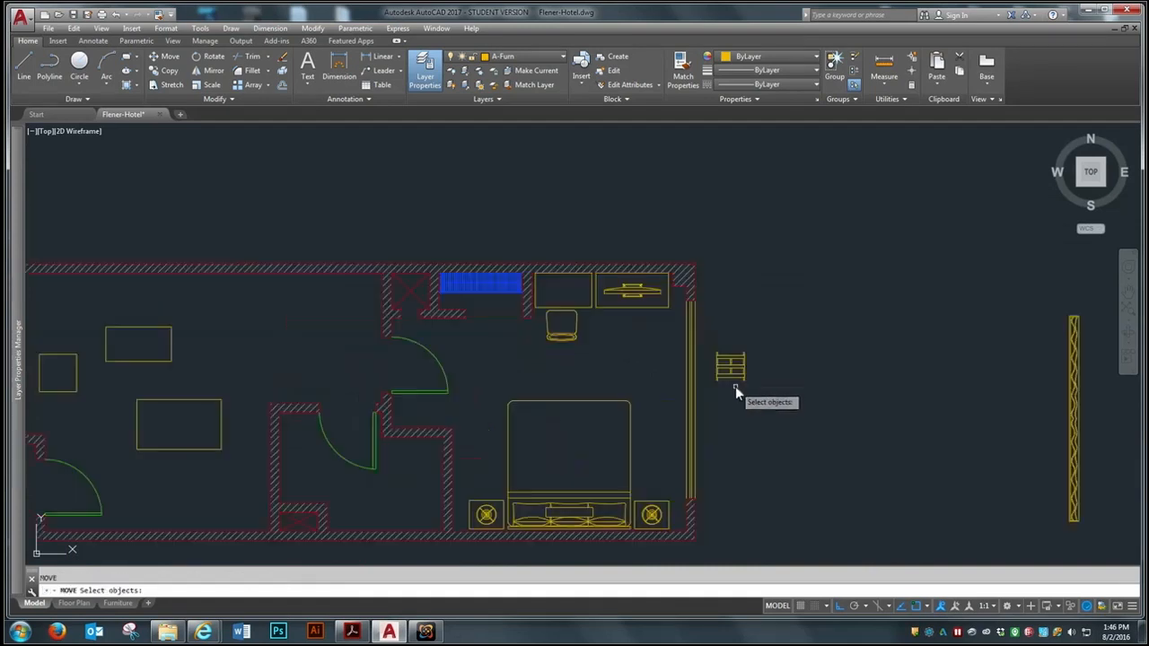
{"action": "left_click", "coordinate": [771, 306]}
{"action": "left_click", "coordinate": [706, 392]}
{"action": "key", "text": "Return"}
{"action": "left_click", "coordinate": [725, 350]}
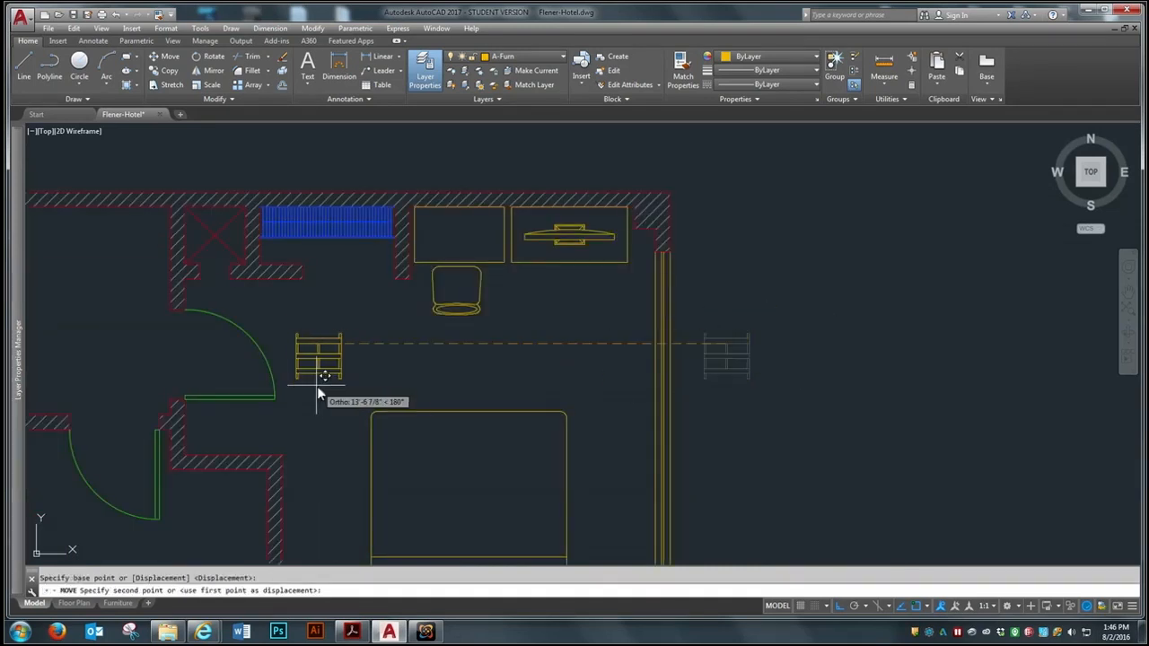
{"action": "scroll", "coordinate": [81, 457], "scroll_direction": "up", "scroll_amount": 3}
{"action": "scroll", "coordinate": [205, 443], "scroll_direction": "up", "scroll_amount": 3}
Move the luggage rack straight down to just above the bathroom wall, between the door and the bed
{"action": "key", "text": "Return"}
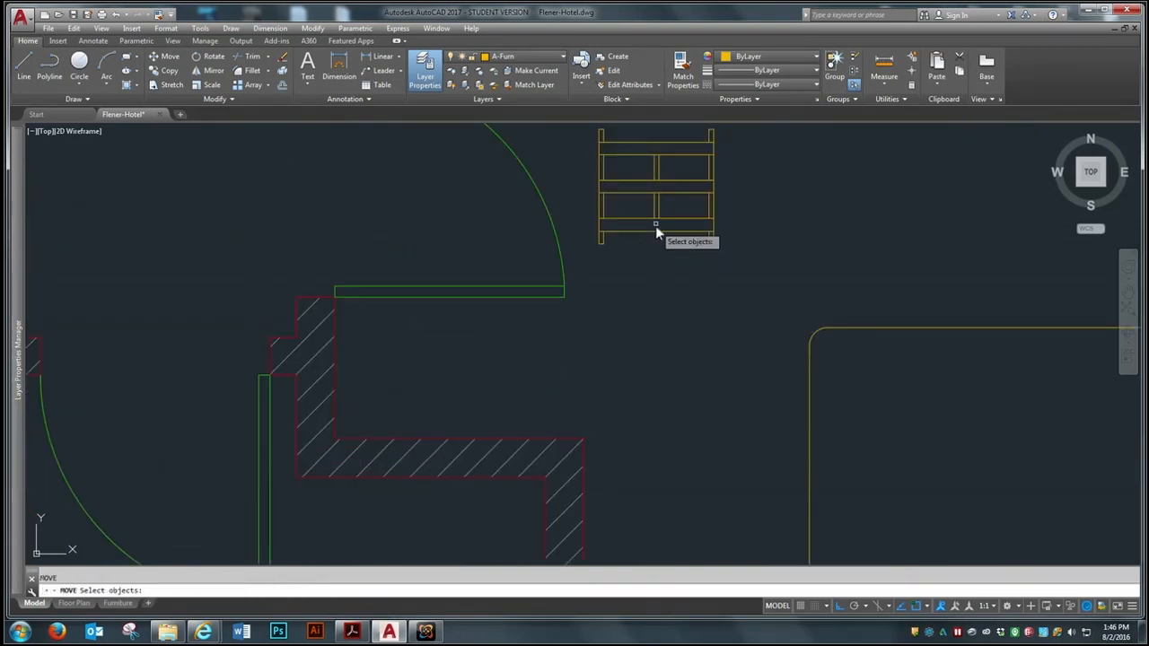
{"action": "left_click", "coordinate": [656, 228]}
{"action": "left_click", "coordinate": [635, 260]}
{"action": "left_click", "coordinate": [585, 232]}
{"action": "key", "text": "Return"}
Move the luggage rack horizontally left until it sits below the open bedroom door, above the bathroom wall
{"action": "key", "text": "Return"}
{"action": "left_click", "coordinate": [653, 182]}
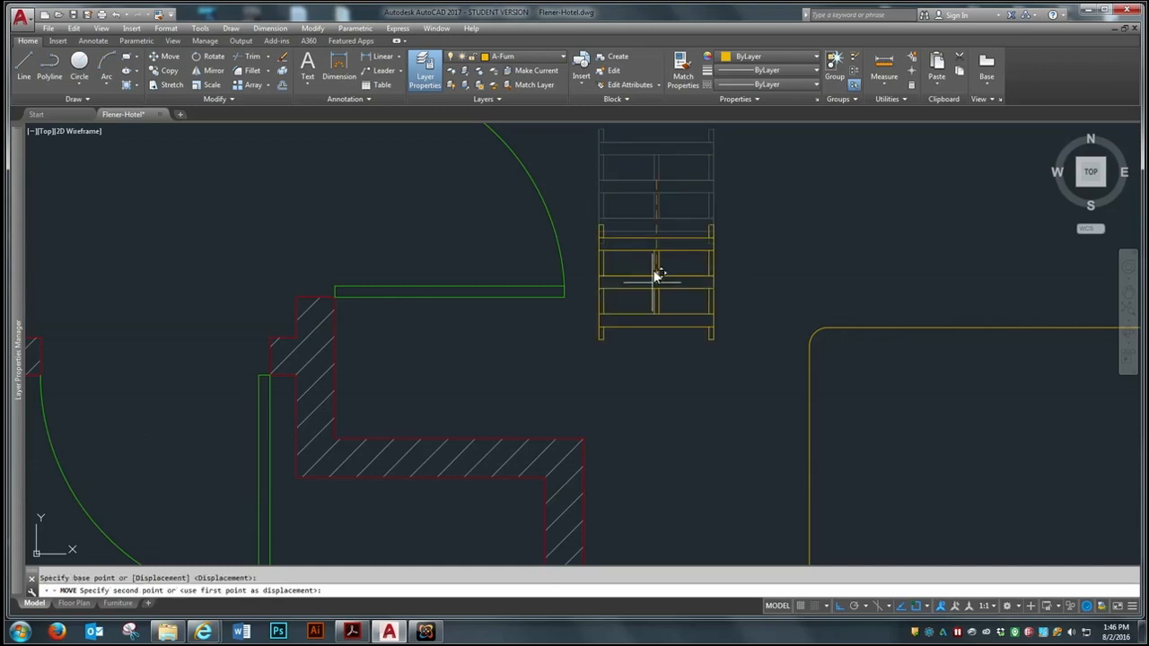
{"action": "left_click", "coordinate": [655, 368]}
{"action": "key", "text": "Return"}
{"action": "left_click", "coordinate": [656, 368]}
{"action": "key", "text": "Return"}
{"action": "left_click", "coordinate": [761, 235]}
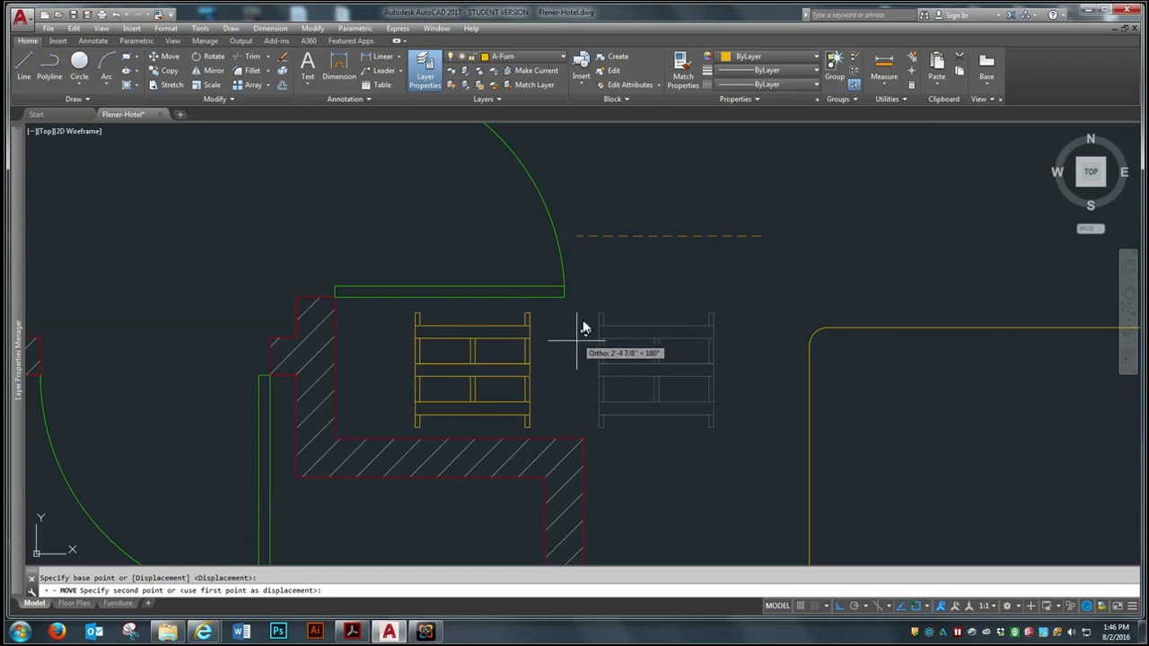
{"action": "left_click", "coordinate": [560, 369]}
Nudge the luggage rack down and slightly left so it rests against the bathroom wall in the corner behind the door
{"action": "key", "text": "Return"}
{"action": "left_click", "coordinate": [473, 381]}
{"action": "key", "text": "Return"}
{"action": "left_click", "coordinate": [581, 342]}
{"action": "left_click", "coordinate": [577, 354]}
{"action": "key", "text": "Return"}
{"action": "left_click", "coordinate": [476, 350]}
{"action": "left_click", "coordinate": [428, 376]}
{"action": "key", "text": "Return"}
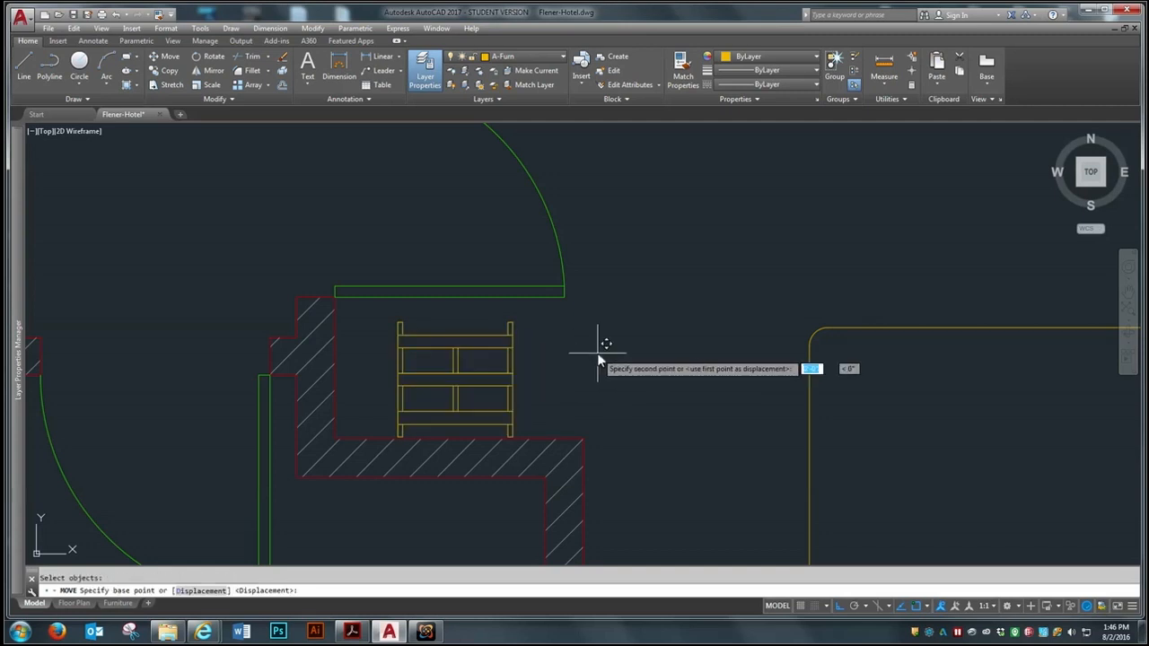
{"action": "left_click", "coordinate": [595, 338]}
Move the curtain horizontally from outside the plan into the bedroom, against the inner side of the right window
{"action": "scroll", "coordinate": [359, 319], "scroll_direction": "down", "scroll_amount": 5}
{"action": "scroll", "coordinate": [404, 312], "scroll_direction": "down", "scroll_amount": 1}
{"action": "scroll", "coordinate": [839, 304], "scroll_direction": "up", "scroll_amount": 2}
{"action": "left_click", "coordinate": [819, 268]}
{"action": "left_click", "coordinate": [649, 392]}
{"action": "key", "text": "Return"}
{"action": "scroll", "coordinate": [698, 341], "scroll_direction": "up", "scroll_amount": 3}
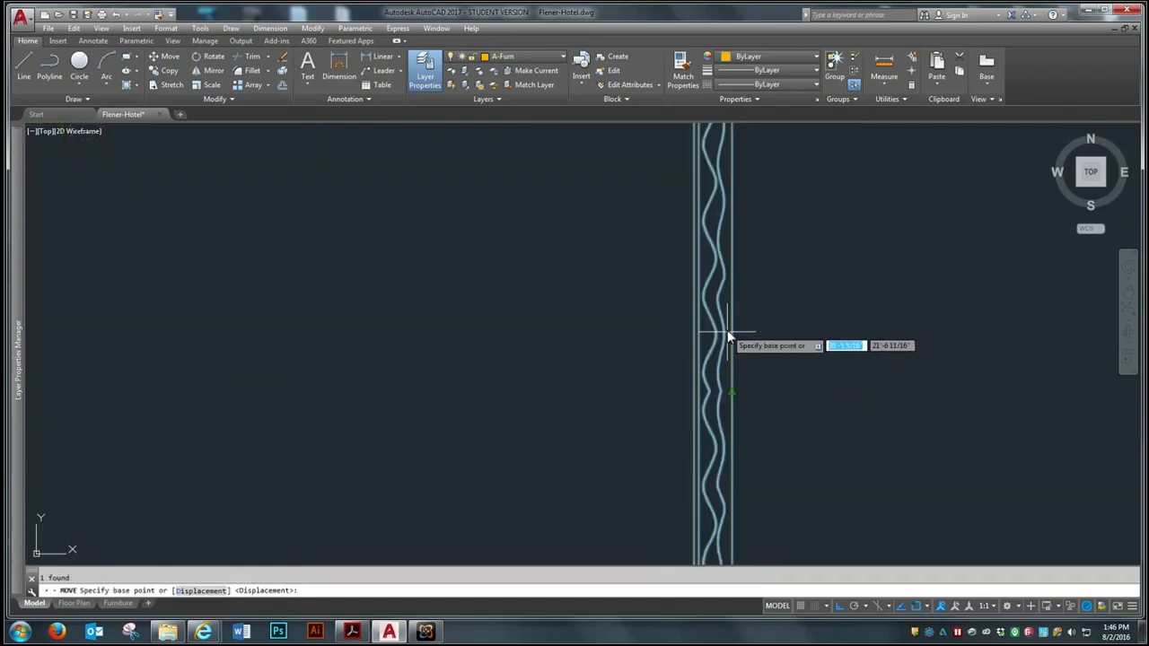
{"action": "left_click", "coordinate": [735, 392]}
{"action": "scroll", "coordinate": [745, 381], "scroll_direction": "down", "scroll_amount": 3}
{"action": "scroll", "coordinate": [446, 359], "scroll_direction": "up", "scroll_amount": 8}
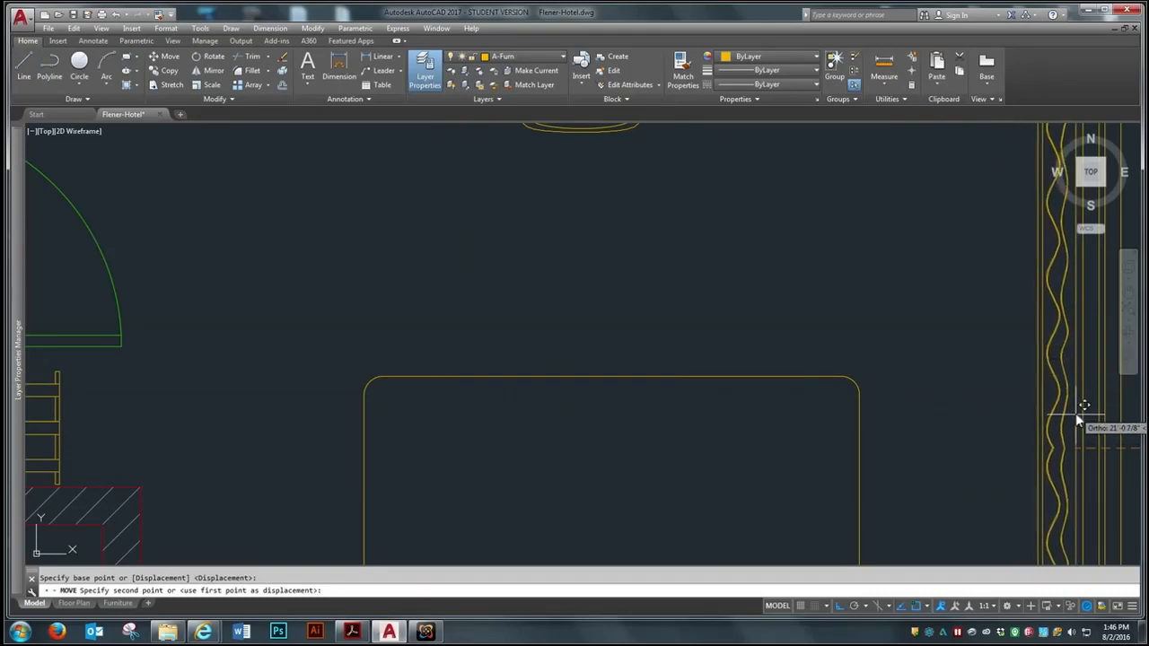
{"action": "scroll", "coordinate": [867, 429], "scroll_direction": "down", "scroll_amount": 3}
{"action": "scroll", "coordinate": [868, 429], "scroll_direction": "up", "scroll_amount": 5}
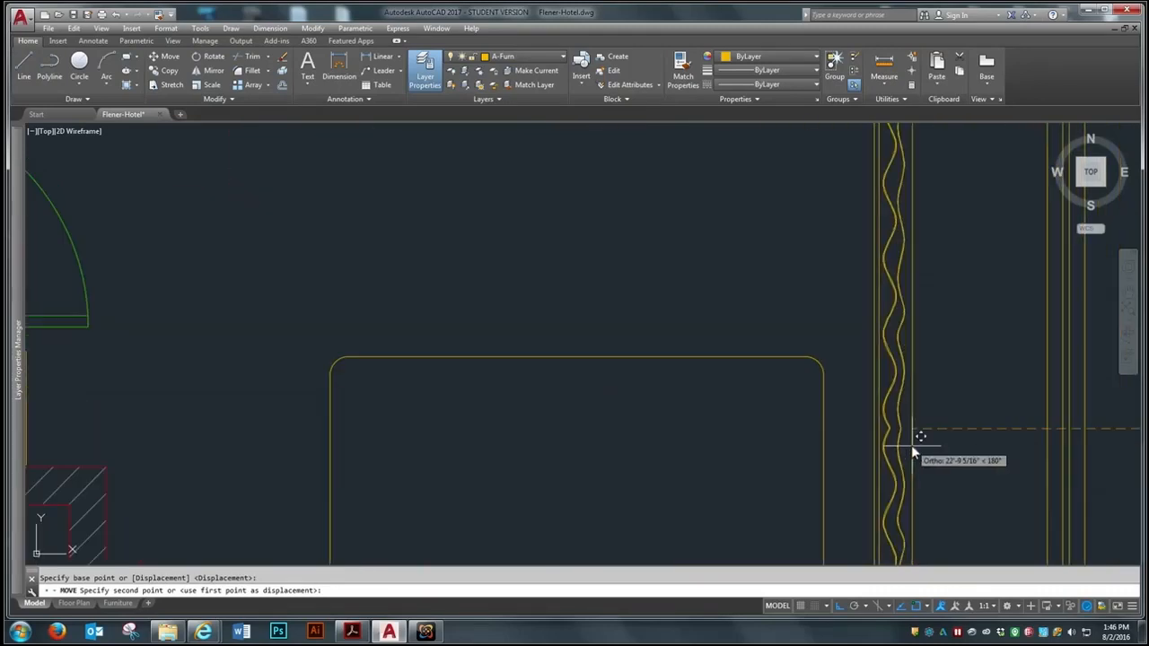
{"action": "left_click", "coordinate": [1045, 436]}
Shift the curtain slightly left to leave a small gap between it and the window
{"action": "scroll", "coordinate": [736, 377], "scroll_direction": "down", "scroll_amount": 2}
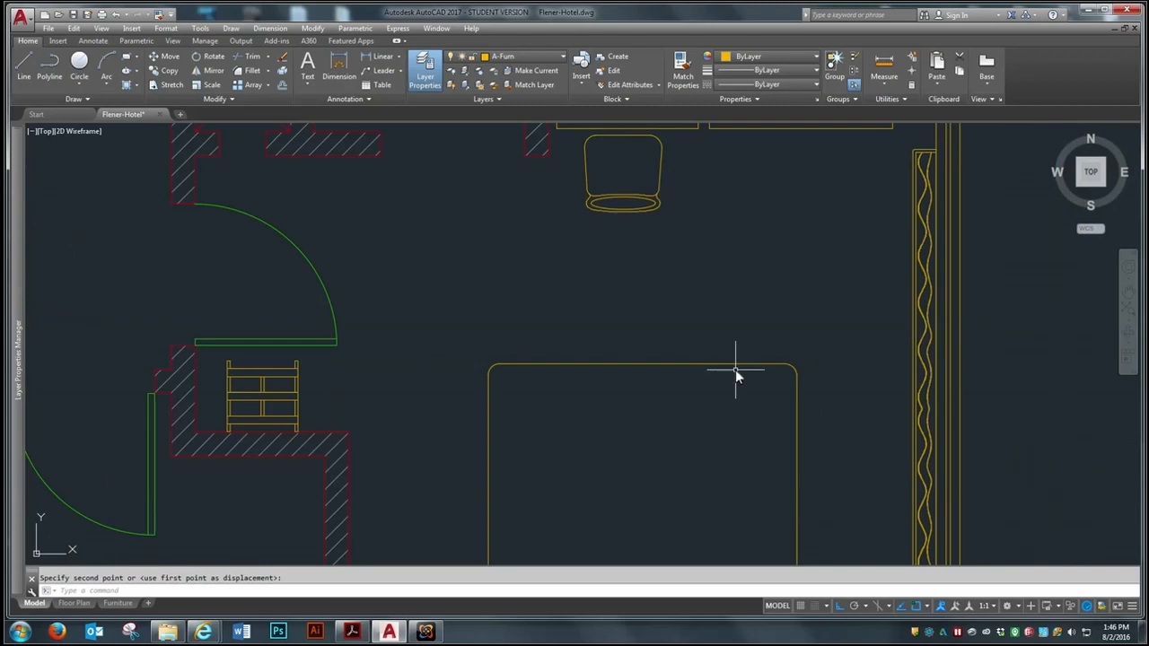
{"action": "scroll", "coordinate": [709, 319], "scroll_direction": "down", "scroll_amount": 4}
{"action": "scroll", "coordinate": [781, 350], "scroll_direction": "up", "scroll_amount": 4}
{"action": "key", "text": "space"}
{"action": "left_click", "coordinate": [792, 326]}
{"action": "left_click", "coordinate": [777, 327]}
{"action": "left_click", "coordinate": [794, 321]}
{"action": "key", "text": "Return"}
{"action": "left_click", "coordinate": [729, 330]}
{"action": "left_click", "coordinate": [725, 328]}
Move the curtain horizontally out of the bedroom to the empty area right of the window wall
{"action": "scroll", "coordinate": [584, 290], "scroll_direction": "down", "scroll_amount": 2}
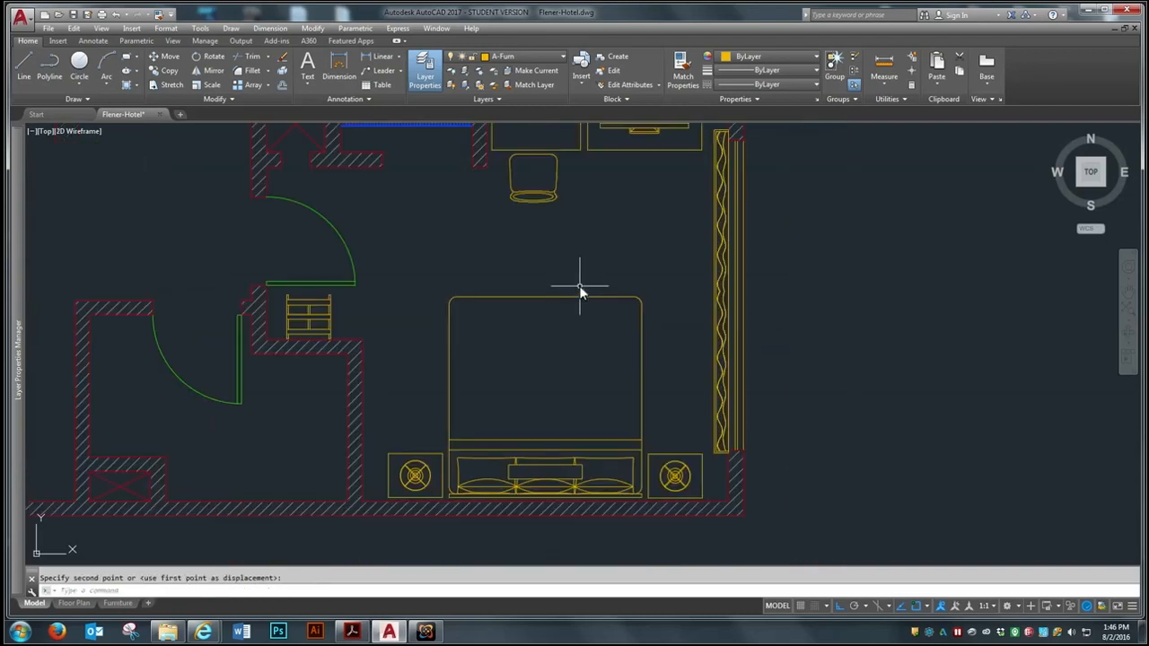
{"action": "scroll", "coordinate": [745, 438], "scroll_direction": "up", "scroll_amount": 2}
{"action": "scroll", "coordinate": [661, 394], "scroll_direction": "down", "scroll_amount": 2}
{"action": "scroll", "coordinate": [679, 335], "scroll_direction": "up", "scroll_amount": 1}
{"action": "key", "text": "space"}
{"action": "left_click", "coordinate": [672, 358]}
{"action": "key", "text": "space"}
{"action": "left_click", "coordinate": [647, 361]}
{"action": "left_click", "coordinate": [751, 361]}
Move the curtain by the middle of its outer edge back into the bedroom, centering it along the window at the wall's inner face
{"action": "key", "text": "space"}
{"action": "left_click", "coordinate": [808, 320]}
{"action": "left_click", "coordinate": [779, 344]}
{"action": "key", "text": "space"}
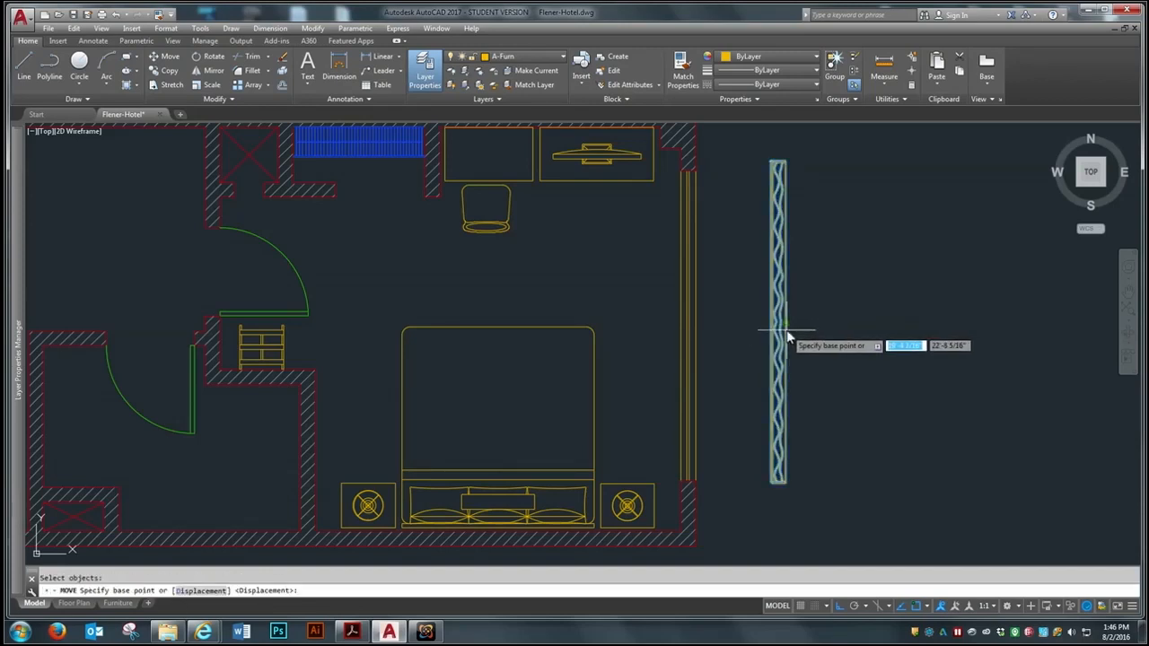
{"action": "left_click", "coordinate": [782, 332]}
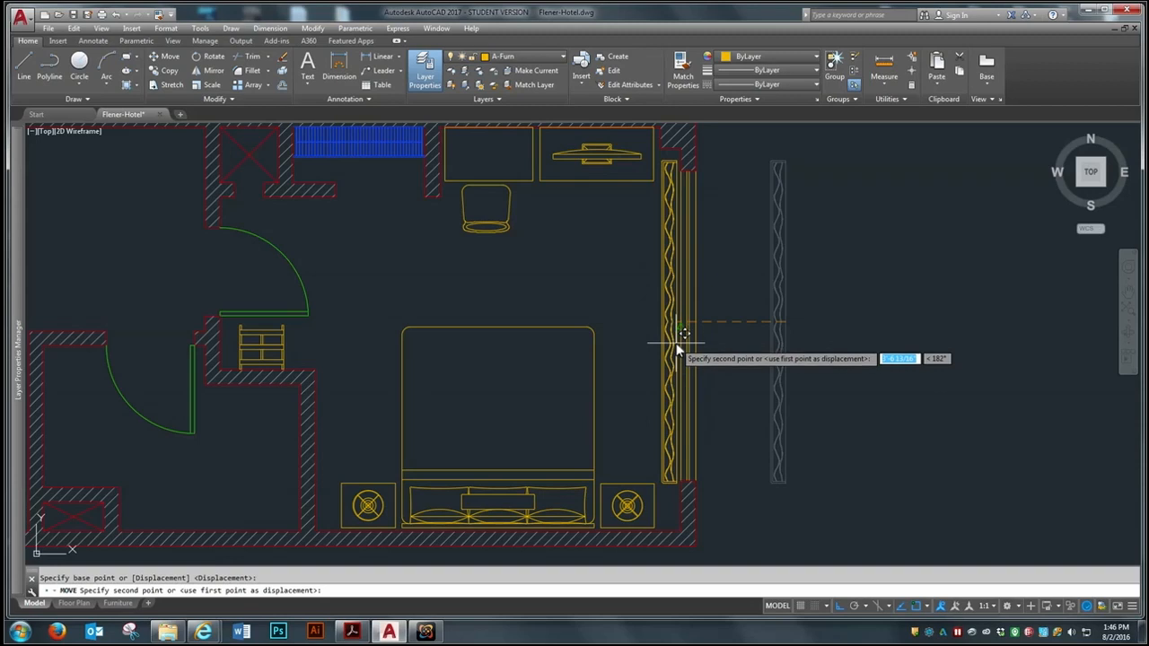
{"action": "left_click", "coordinate": [677, 347]}
{"action": "scroll", "coordinate": [730, 283], "scroll_direction": "down", "scroll_amount": 2}
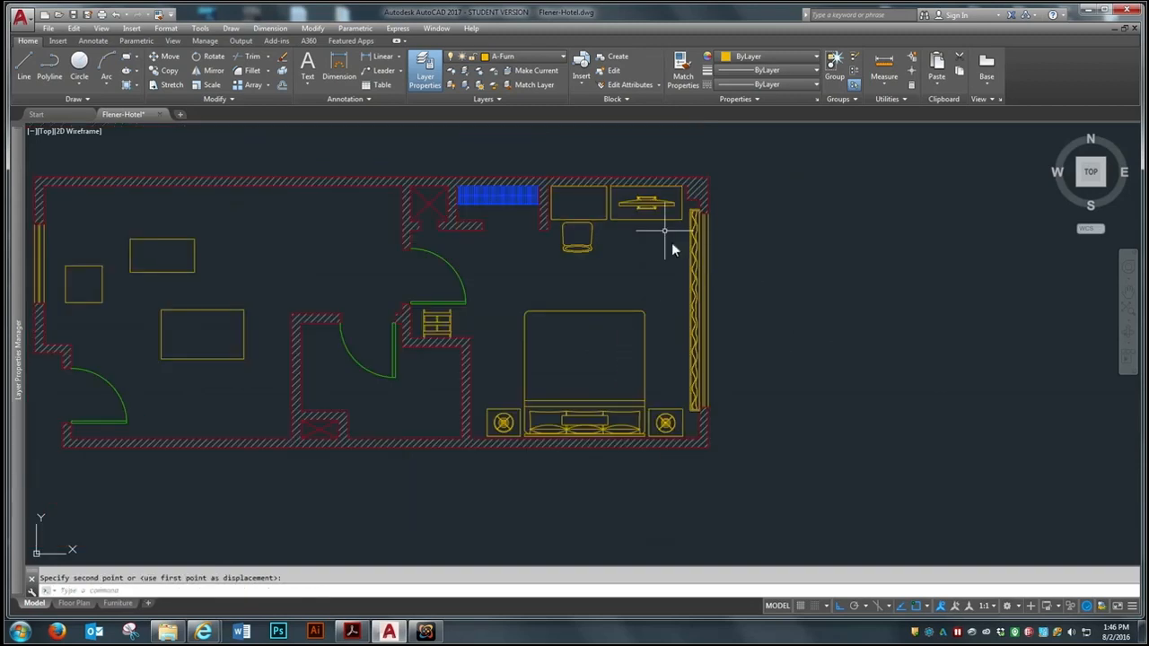
{"action": "scroll", "coordinate": [687, 394], "scroll_direction": "down", "scroll_amount": 2}
{"action": "scroll", "coordinate": [699, 359], "scroll_direction": "up", "scroll_amount": 4}
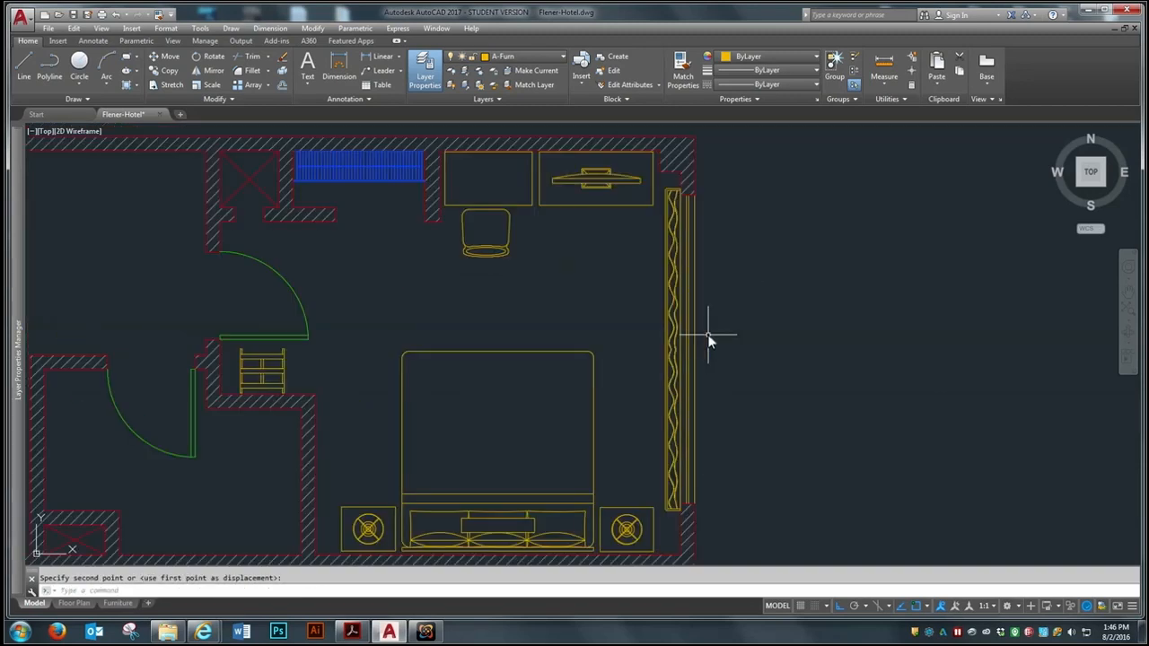
{"action": "scroll", "coordinate": [654, 238], "scroll_direction": "up", "scroll_amount": 2}
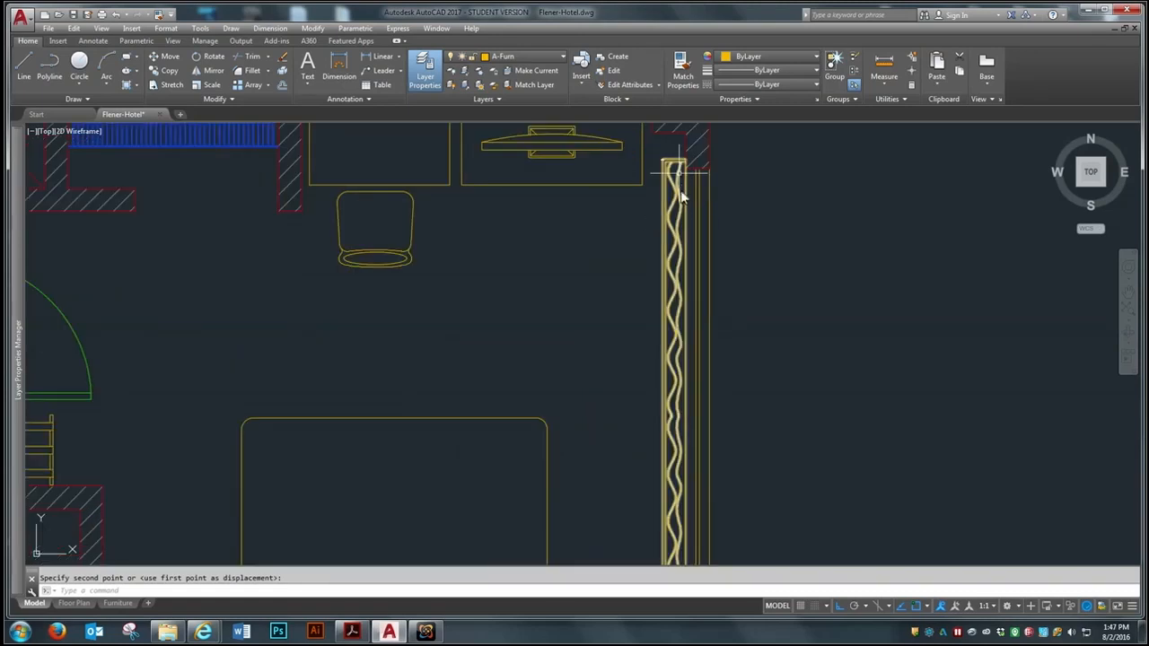
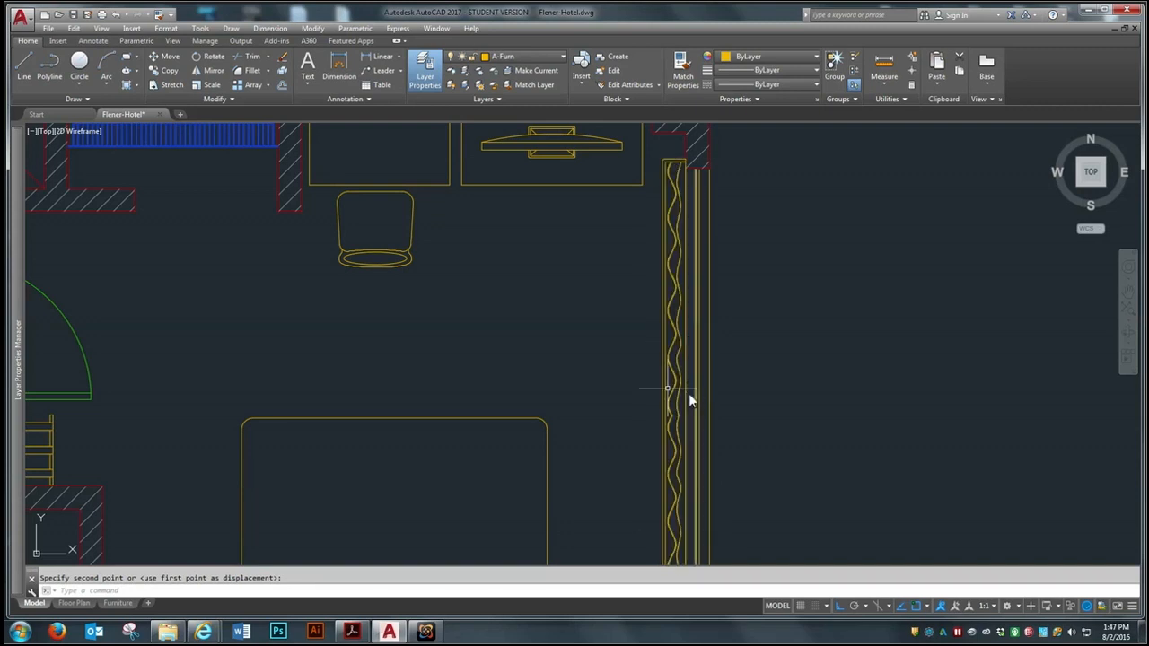
{"action": "scroll", "coordinate": [688, 393], "scroll_direction": "down", "scroll_amount": 5}
{"action": "scroll", "coordinate": [696, 293], "scroll_direction": "up", "scroll_amount": 6}
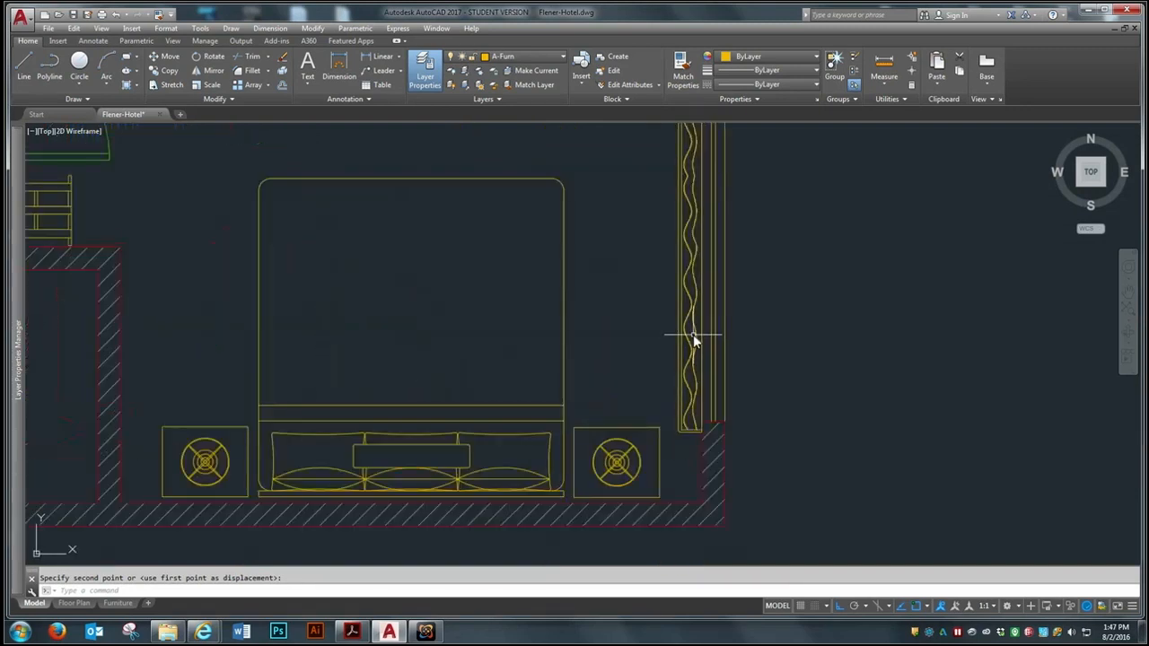
{"action": "scroll", "coordinate": [696, 334], "scroll_direction": "down", "scroll_amount": 5}
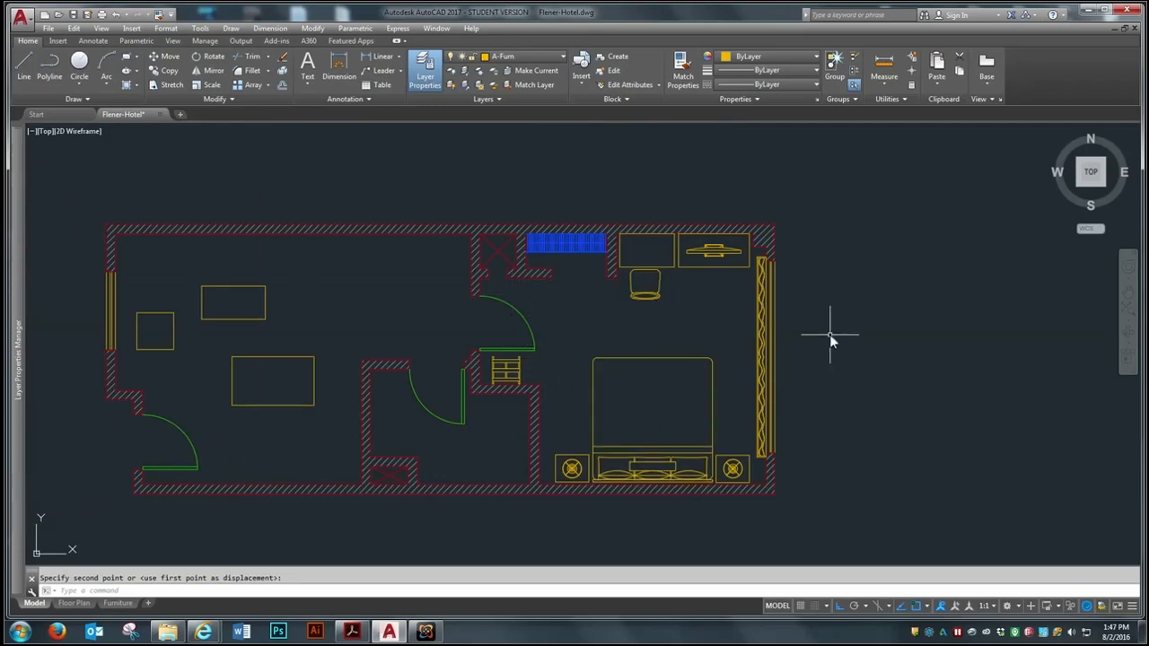
{"action": "scroll", "coordinate": [830, 328], "scroll_direction": "down", "scroll_amount": 3}
{"action": "scroll", "coordinate": [859, 361], "scroll_direction": "up", "scroll_amount": 3}
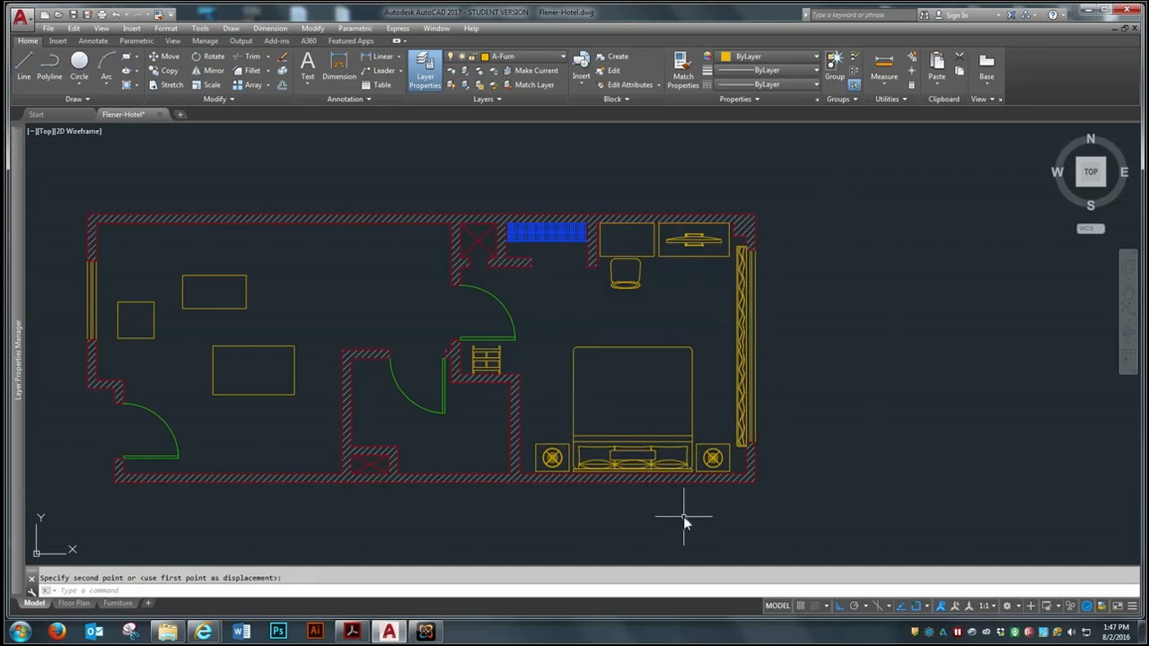
Insert the Sitting Room drawing from the Week 9 folder as a block, placing it in the empty area left of the floor plan
{"action": "scroll", "coordinate": [682, 507], "scroll_direction": "down", "scroll_amount": 2}
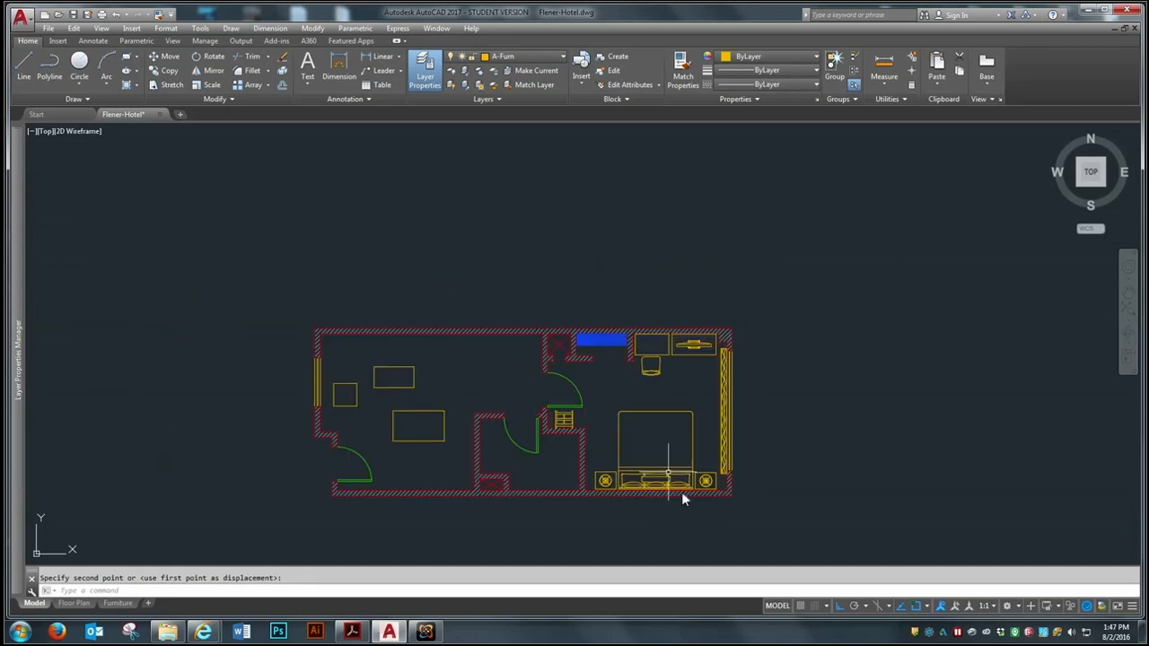
{"action": "left_click", "coordinate": [132, 28]}
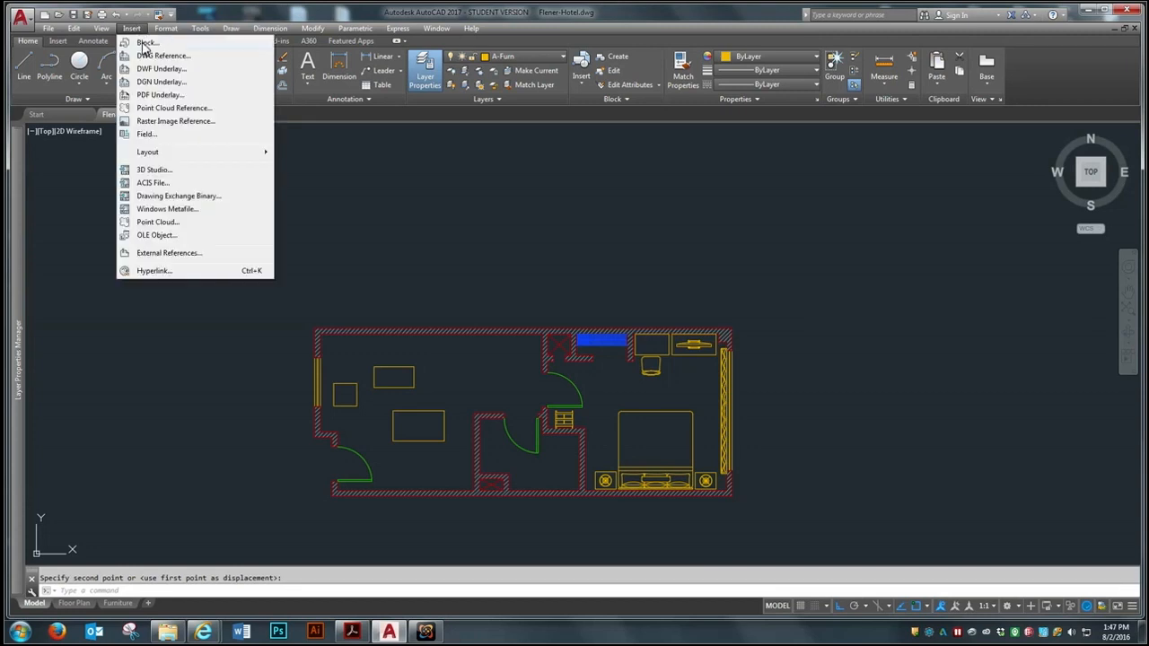
{"action": "left_click", "coordinate": [146, 43]}
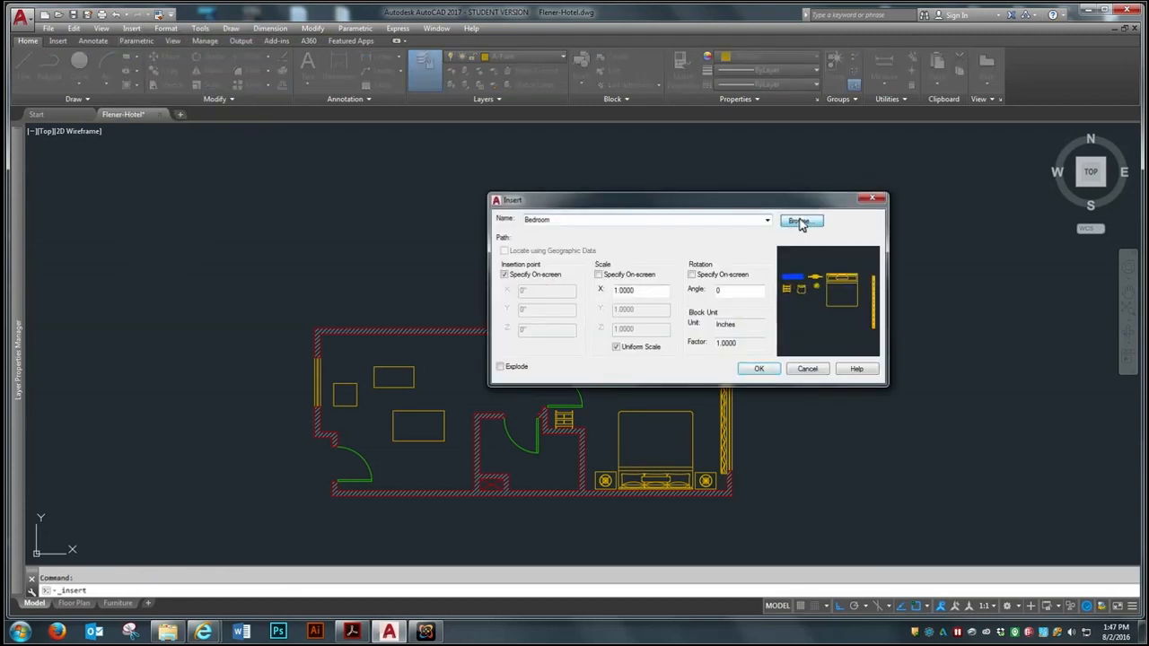
{"action": "left_click", "coordinate": [799, 222]}
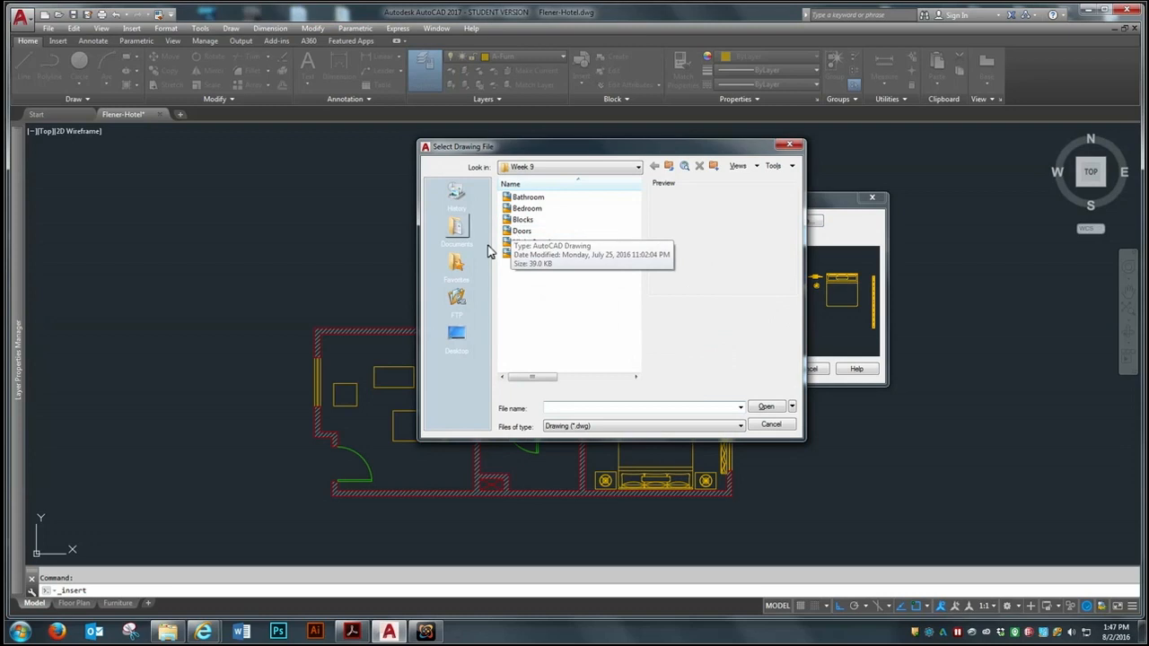
{"action": "left_click", "coordinate": [545, 255]}
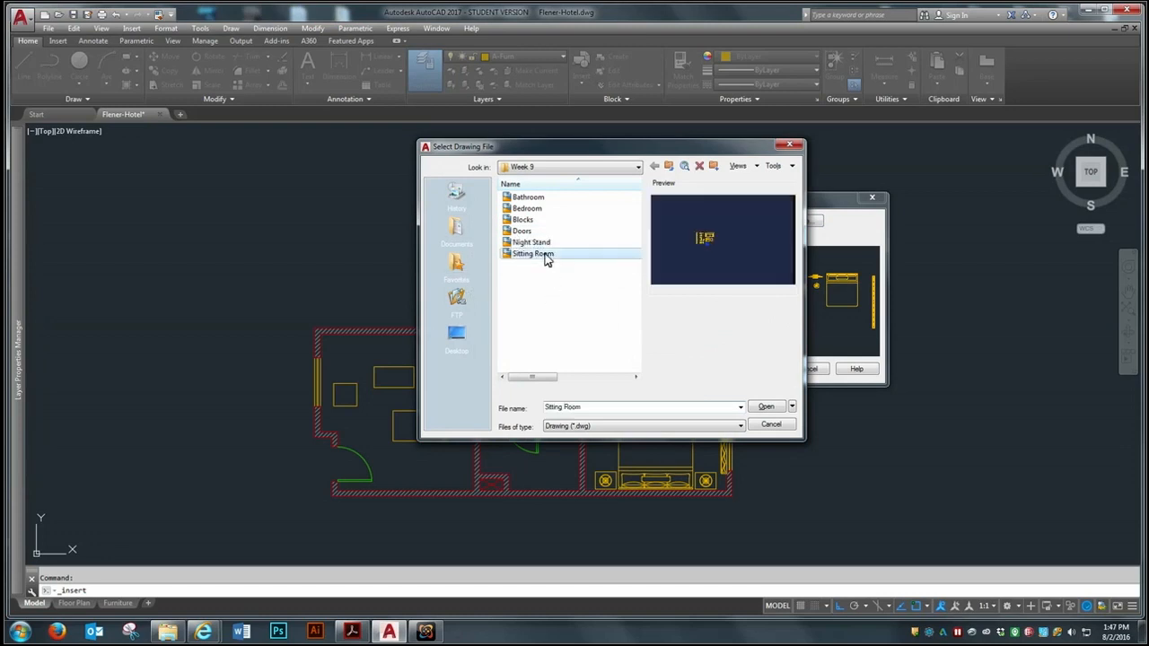
{"action": "left_click", "coordinate": [765, 407]}
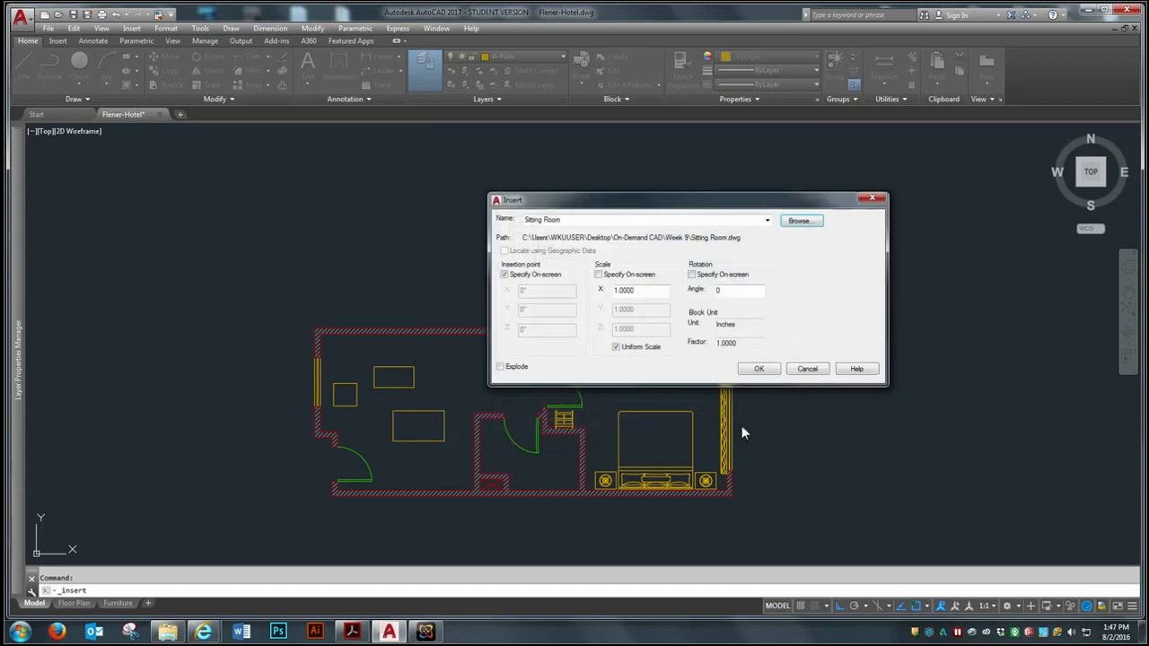
{"action": "left_click", "coordinate": [760, 369]}
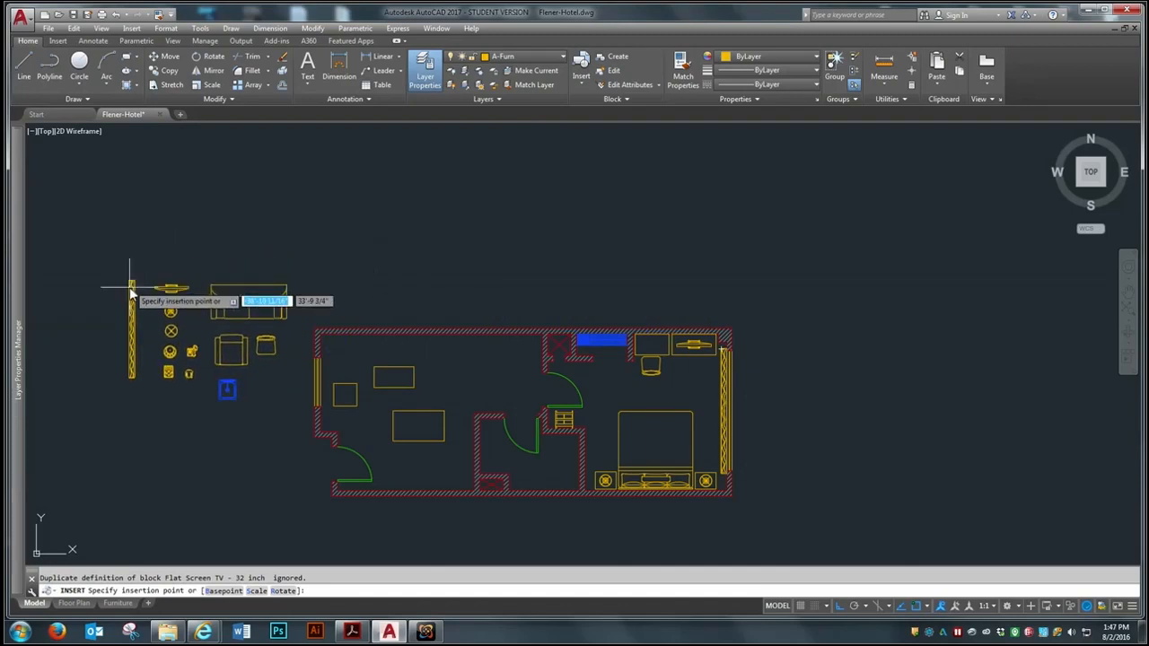
{"action": "left_click", "coordinate": [140, 329]}
{"action": "scroll", "coordinate": [171, 443], "scroll_direction": "up", "scroll_amount": 2}
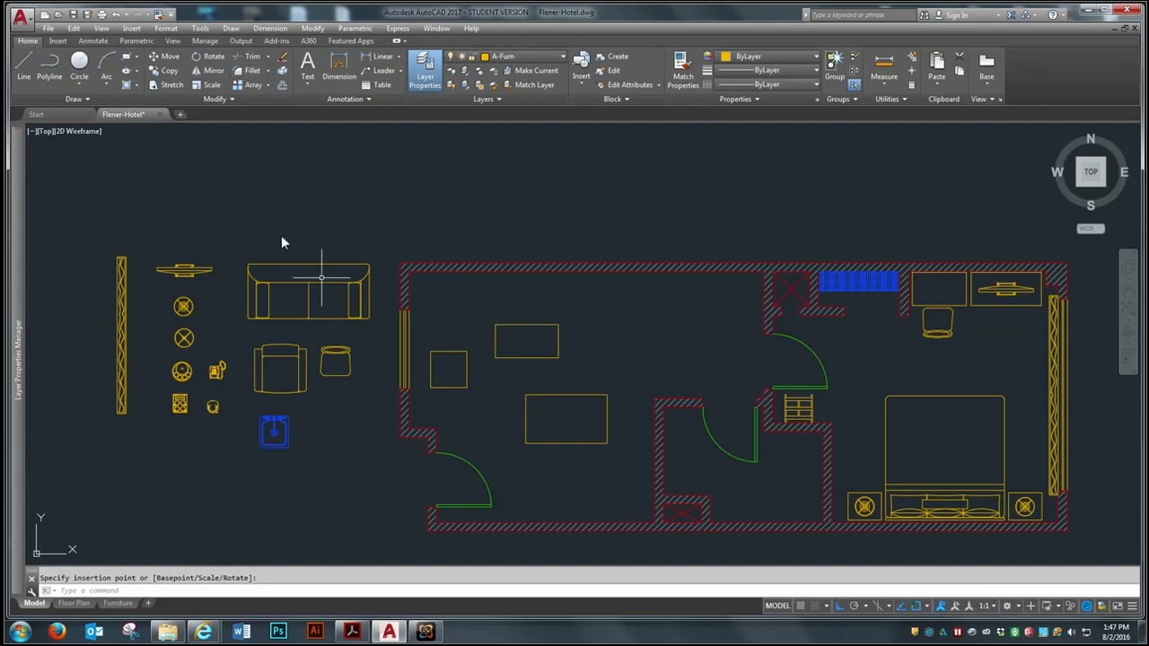
Explode the inserted Sitting Room block into separate furniture pieces
{"action": "left_click", "coordinate": [283, 70]}
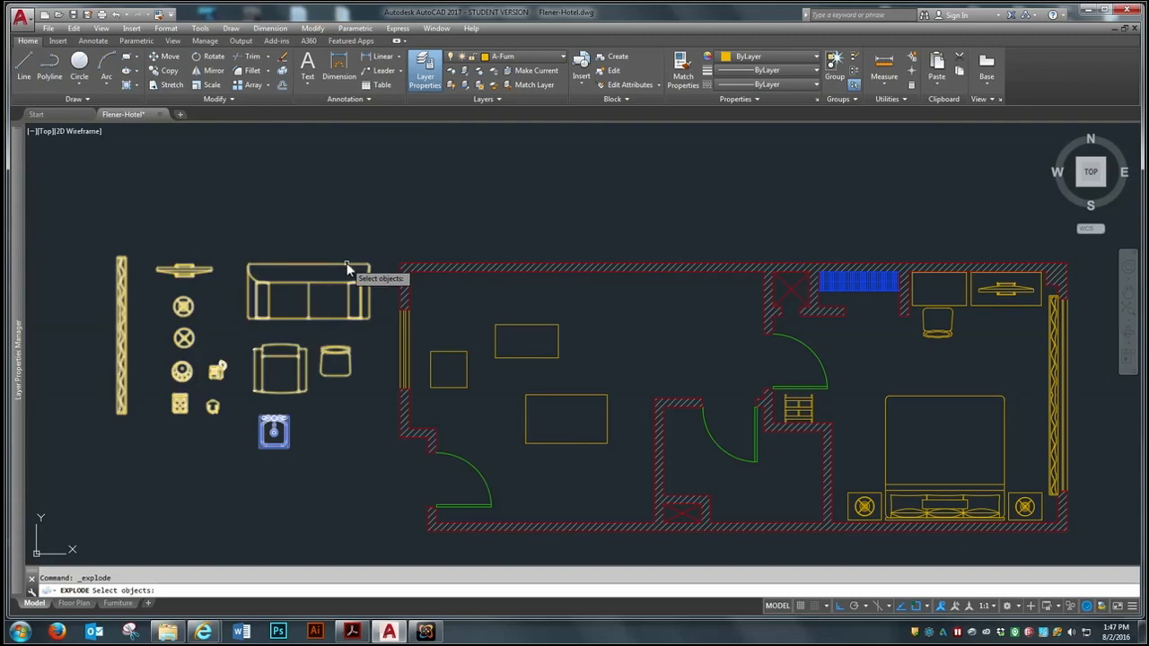
{"action": "left_click", "coordinate": [347, 268]}
{"action": "key", "text": "Return"}
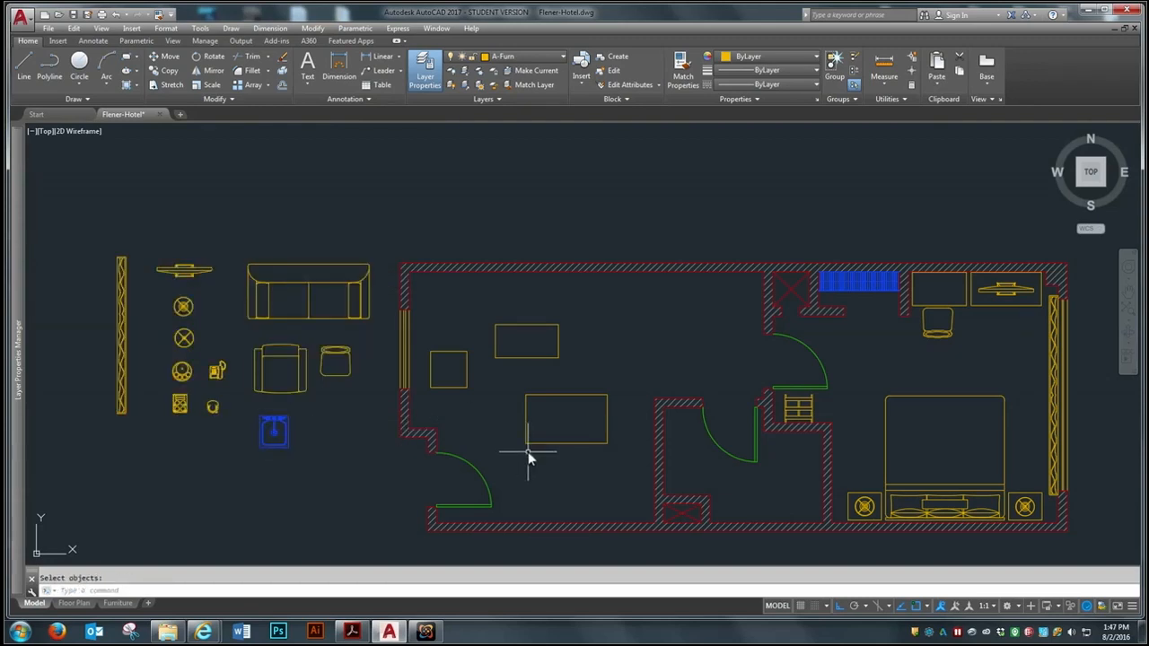
Move the large rectangular table in the sitting room horizontally right, close to the bathroom wall
{"action": "key", "text": "Return"}
{"action": "left_click", "coordinate": [560, 412]}
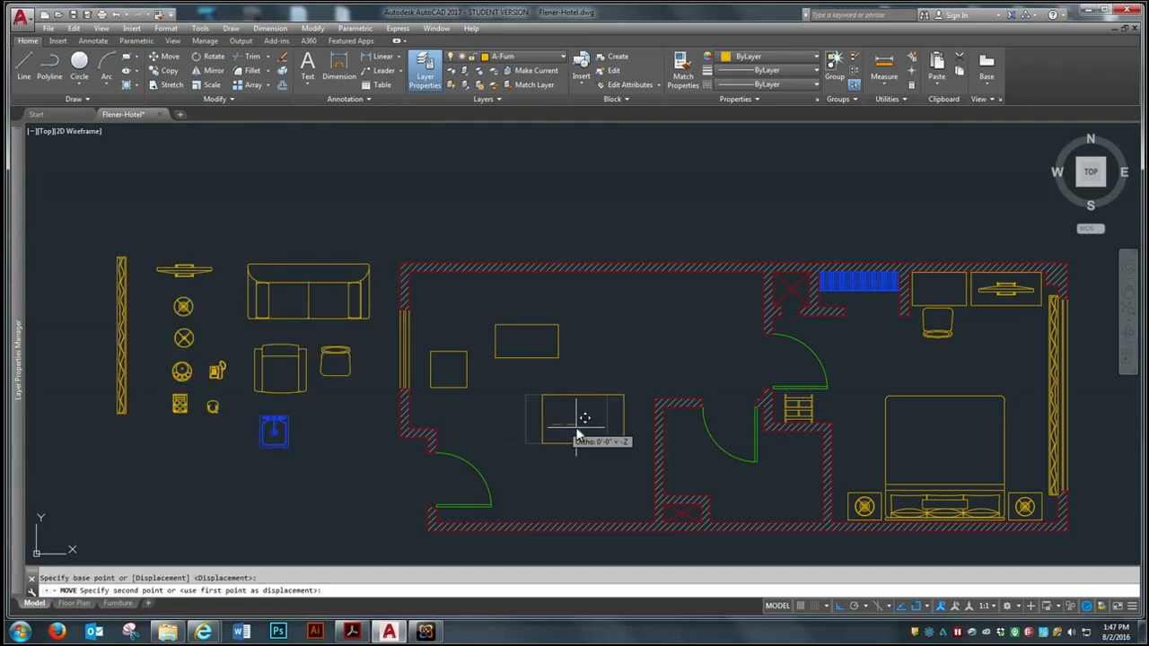
{"action": "left_click", "coordinate": [592, 430]}
Move the small rectangular table in the sitting room slightly to the left
{"action": "key", "text": "Return"}
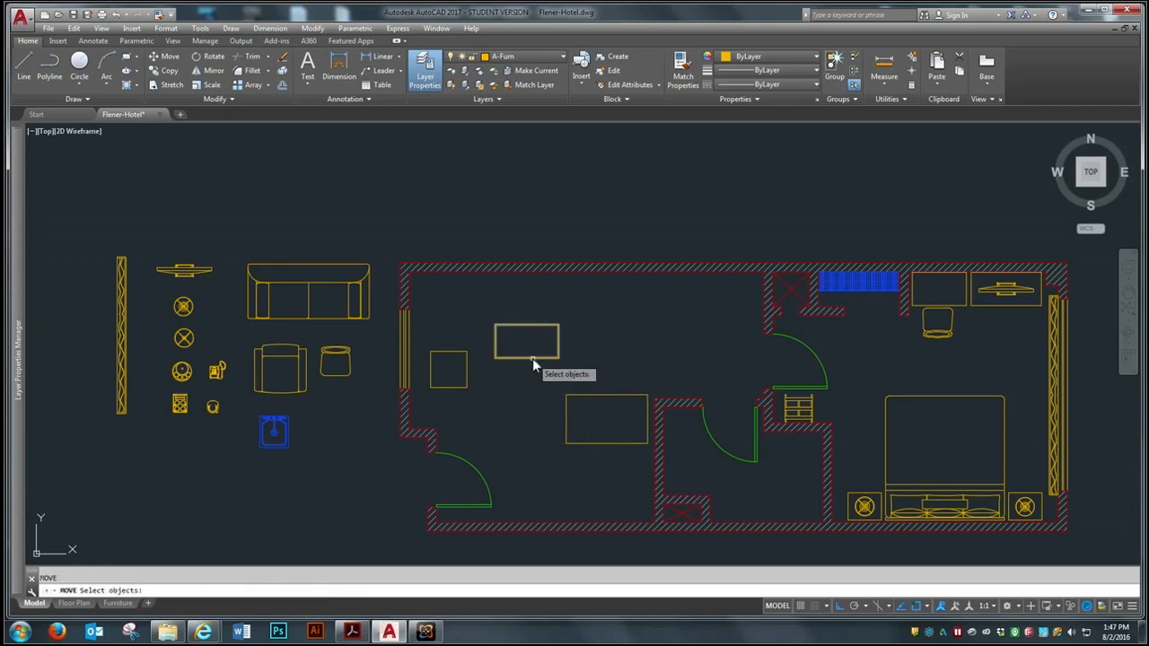
{"action": "left_click", "coordinate": [532, 358]}
{"action": "key", "text": "Return"}
{"action": "left_click", "coordinate": [523, 373]}
{"action": "left_click", "coordinate": [487, 389]}
Move the square table horizontally from beside the window to just above the large rectangular table
{"action": "key", "text": "Return"}
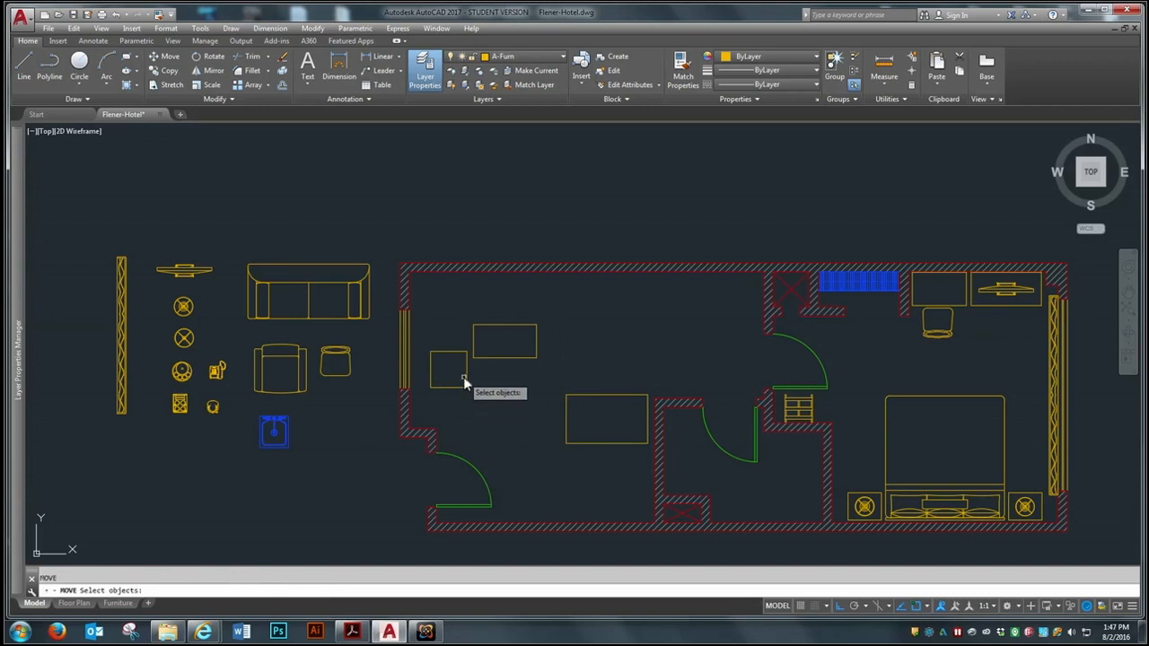
{"action": "left_click", "coordinate": [454, 378]}
{"action": "key", "text": "Return"}
{"action": "left_click", "coordinate": [448, 380]}
{"action": "left_click", "coordinate": [614, 311]}
Move the small rectangular table horizontally right, past the square table and toward the bedroom door
{"action": "key", "text": "Return"}
{"action": "left_click", "coordinate": [530, 358]}
{"action": "key", "text": "Return"}
{"action": "left_click", "coordinate": [512, 389]}
{"action": "left_click", "coordinate": [677, 325]}
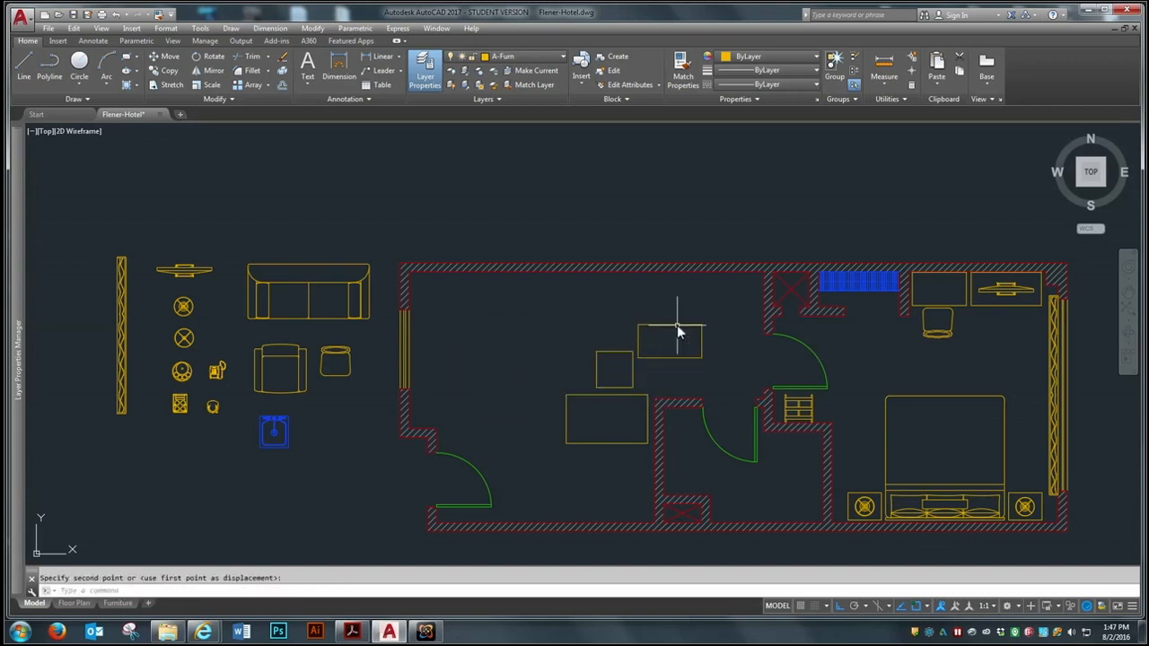
Move the sofa horizontally from outside the plan into the sitting room, along its upper wall
{"action": "key", "text": "Return"}
{"action": "left_click", "coordinate": [301, 283]}
{"action": "key", "text": "Return"}
{"action": "left_click", "coordinate": [306, 305]}
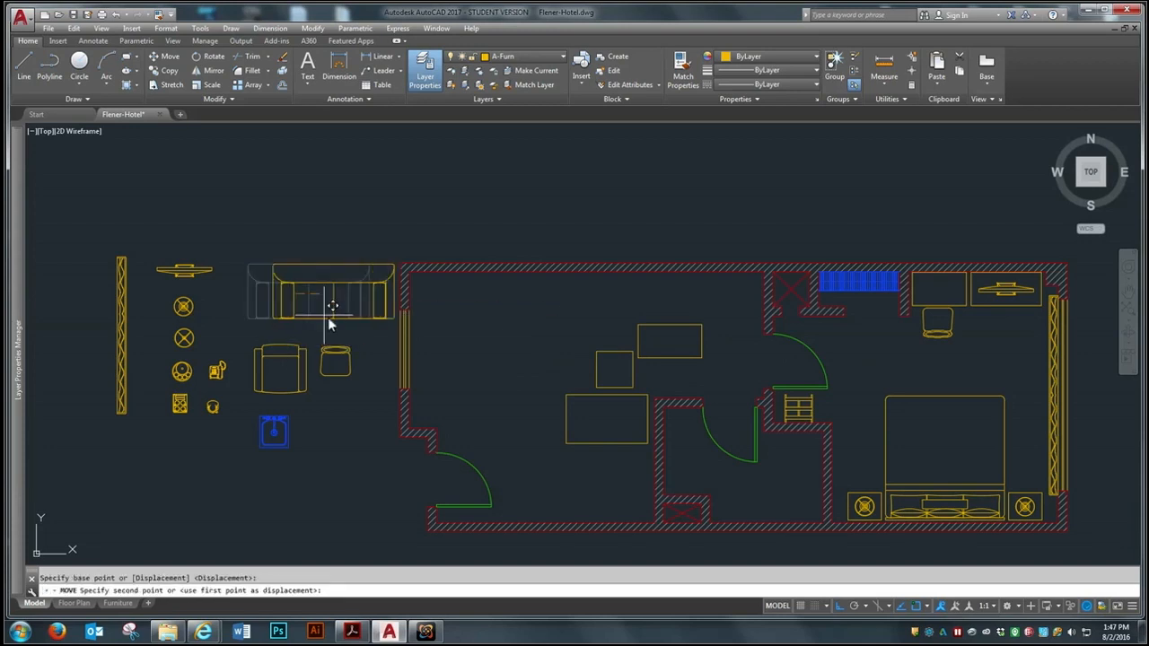
{"action": "left_click", "coordinate": [544, 333]}
Shift the sofa down so it sits slightly clear of the sitting room's upper wall
{"action": "key", "text": "Return"}
{"action": "left_click", "coordinate": [542, 319]}
{"action": "key", "text": "Return"}
{"action": "left_click", "coordinate": [535, 349]}
{"action": "left_click", "coordinate": [538, 364]}
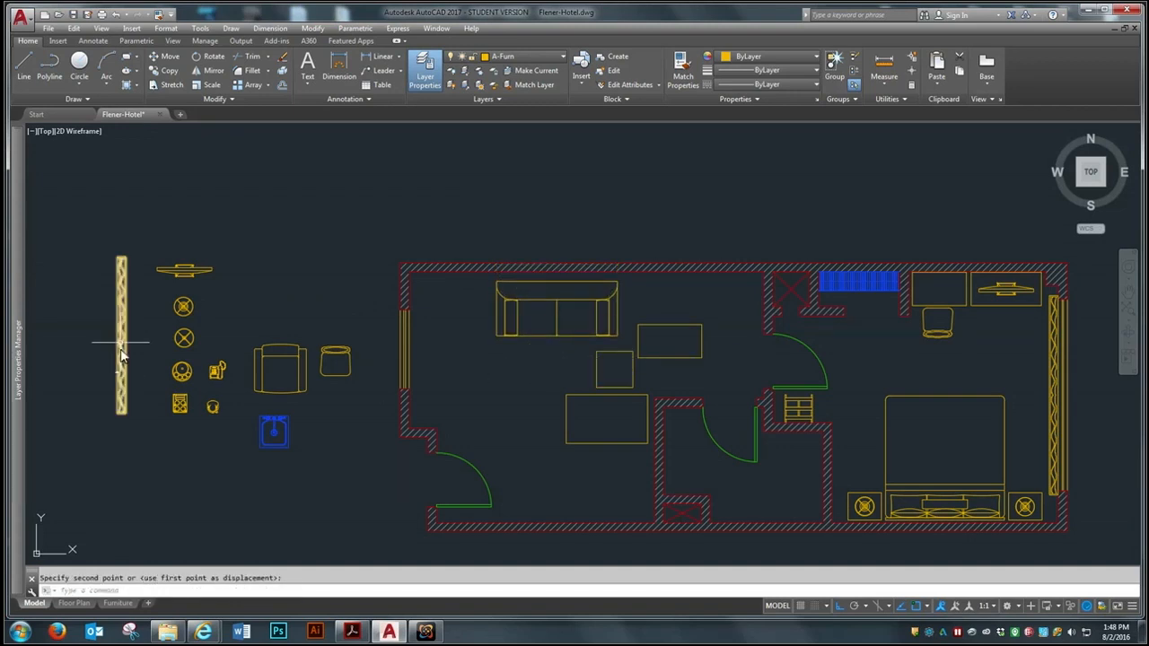
Move the sitting room curtain horizontally from outside the plan to the inner face of the left window wall
{"action": "scroll", "coordinate": [95, 336], "scroll_direction": "up", "scroll_amount": 2}
{"action": "left_click", "coordinate": [188, 313]}
{"action": "left_click", "coordinate": [135, 354]}
{"action": "key", "text": "Return"}
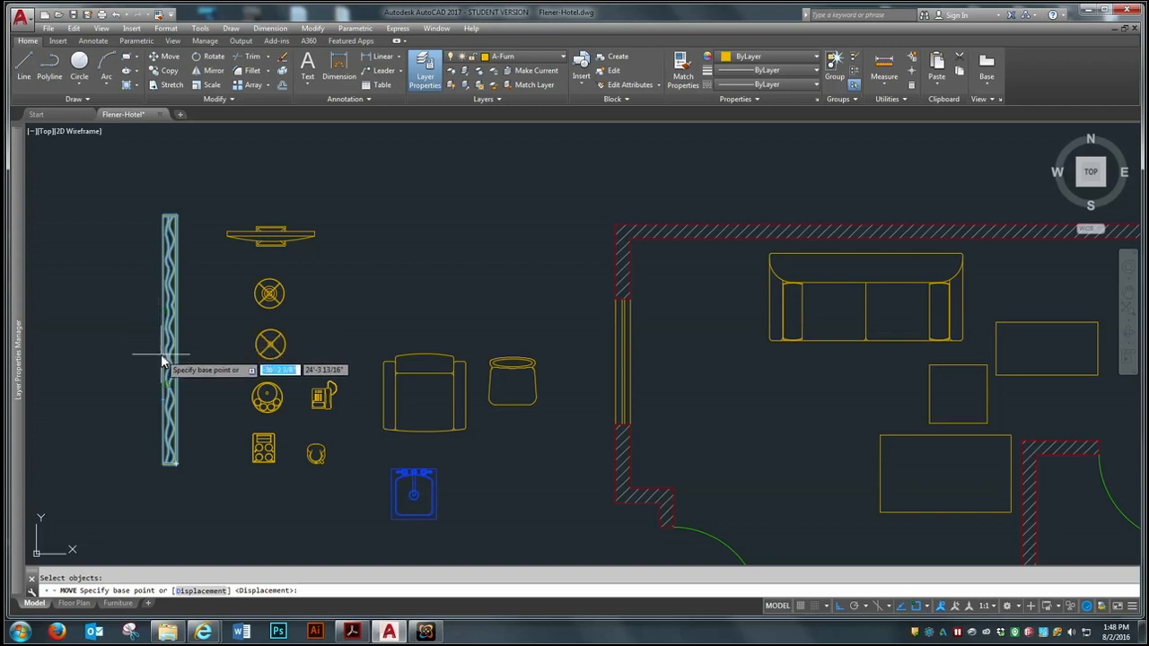
{"action": "scroll", "coordinate": [106, 334], "scroll_direction": "up", "scroll_amount": 2}
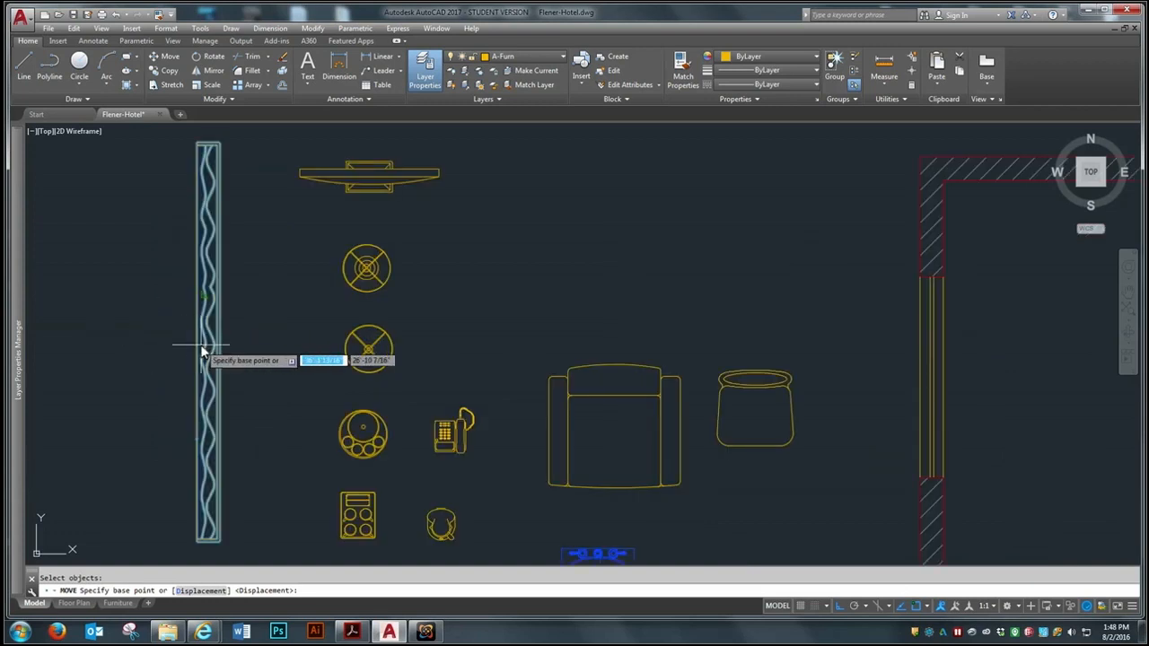
{"action": "scroll", "coordinate": [205, 386], "scroll_direction": "down", "scroll_amount": 2}
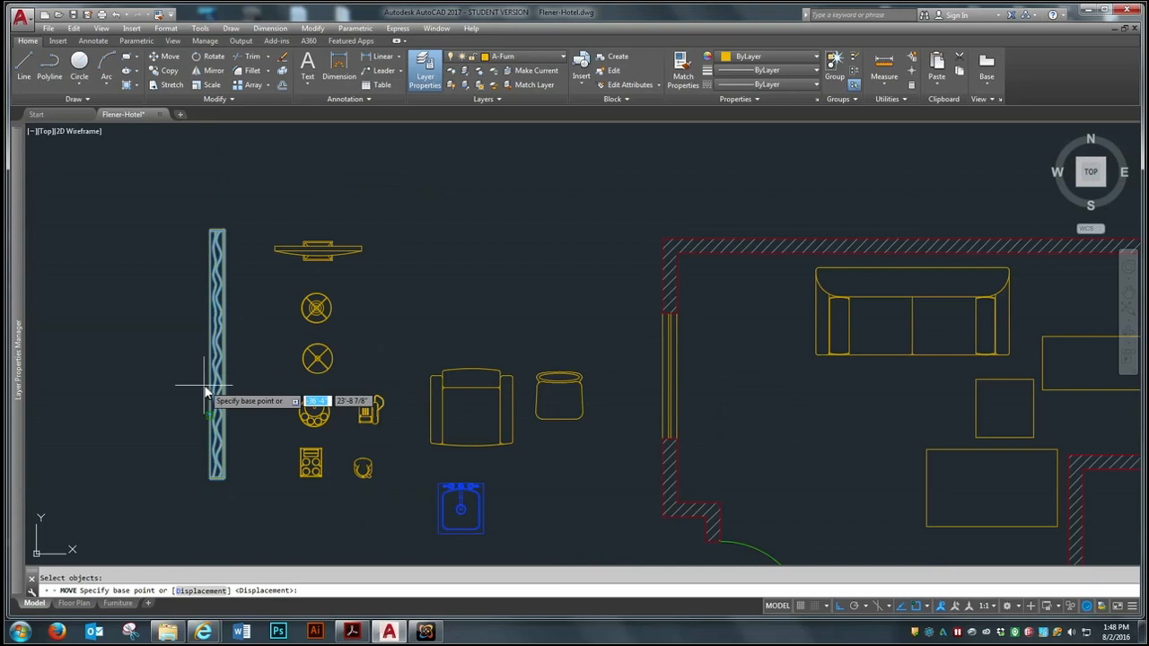
{"action": "scroll", "coordinate": [206, 375], "scroll_direction": "up", "scroll_amount": 2}
{"action": "scroll", "coordinate": [215, 355], "scroll_direction": "down", "scroll_amount": 2}
{"action": "scroll", "coordinate": [226, 377], "scroll_direction": "up", "scroll_amount": 2}
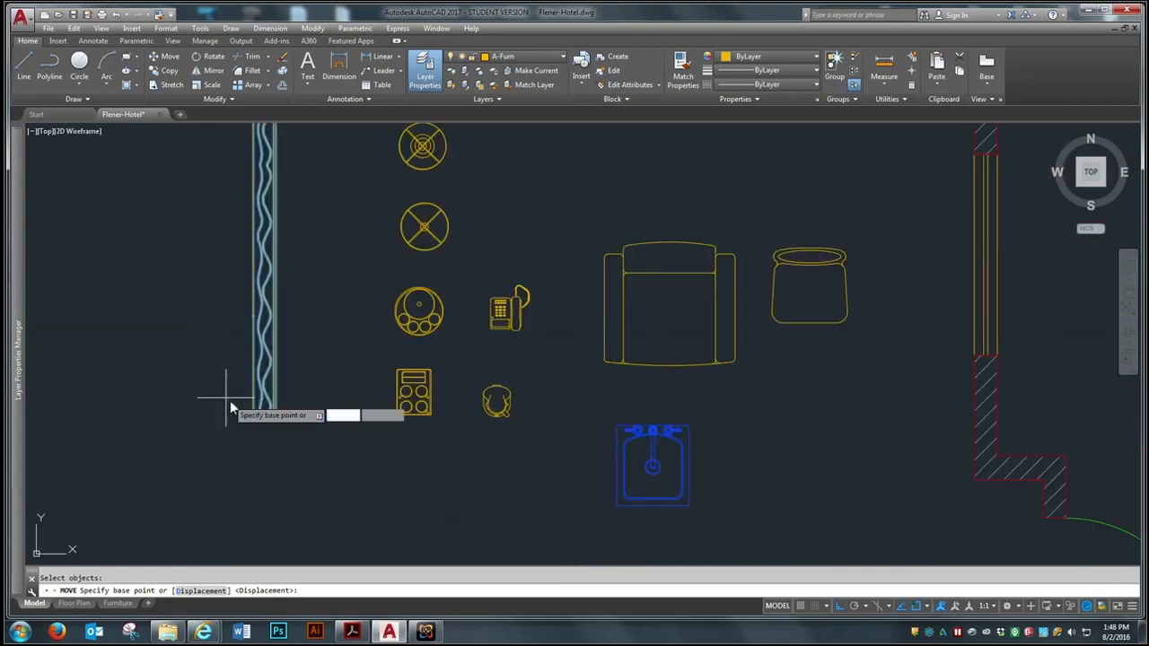
{"action": "left_click", "coordinate": [252, 419]}
{"action": "scroll", "coordinate": [101, 401], "scroll_direction": "down", "scroll_amount": 3}
{"action": "scroll", "coordinate": [448, 393], "scroll_direction": "up", "scroll_amount": 2}
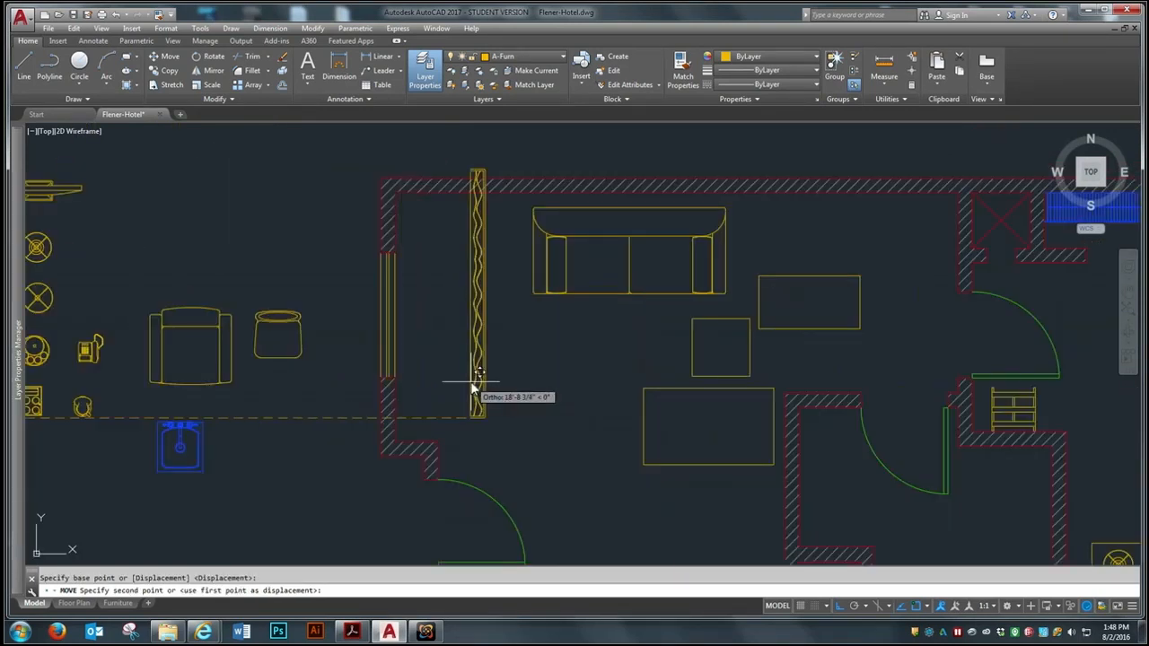
{"action": "left_click", "coordinate": [394, 377]}
Move the curtain straight down so it fits along the left window between the upper and lower walls
{"action": "key", "text": "Return"}
{"action": "left_click", "coordinate": [410, 267]}
{"action": "key", "text": "Return"}
{"action": "left_click", "coordinate": [470, 300]}
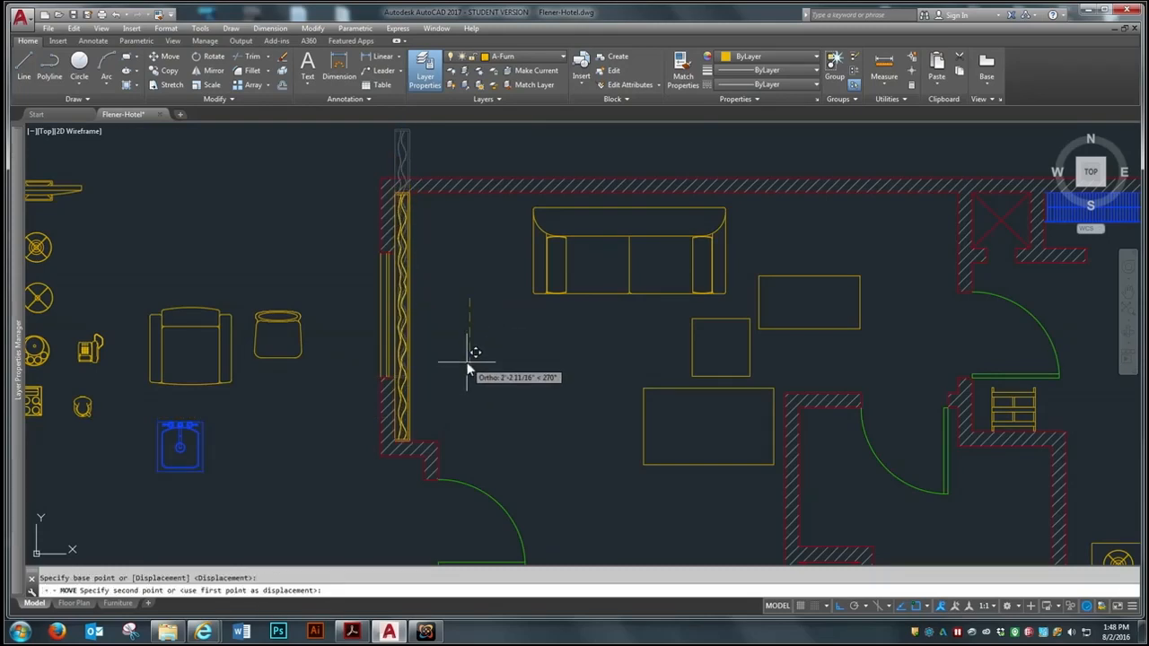
{"action": "left_click", "coordinate": [465, 359]}
Move the curtain horizontally right, away from the left window wall and into the sitting room
{"action": "scroll", "coordinate": [419, 403], "scroll_direction": "up", "scroll_amount": 3}
{"action": "key", "text": "Return"}
{"action": "left_click", "coordinate": [459, 365]}
{"action": "left_click", "coordinate": [392, 407]}
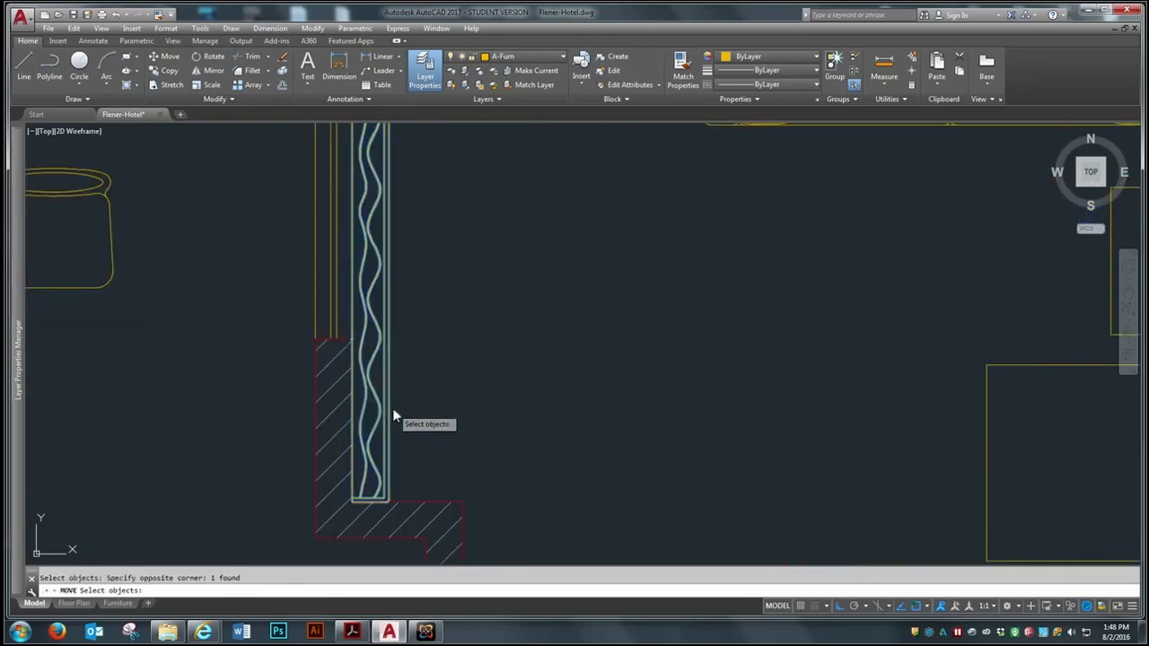
{"action": "key", "text": "Return"}
{"action": "left_click", "coordinate": [388, 372]}
{"action": "left_click", "coordinate": [548, 375]}
Move the curtain by its lower-left corner back to the inner corner of the left window wall
{"action": "left_click", "coordinate": [579, 435]}
{"action": "left_click", "coordinate": [487, 536]}
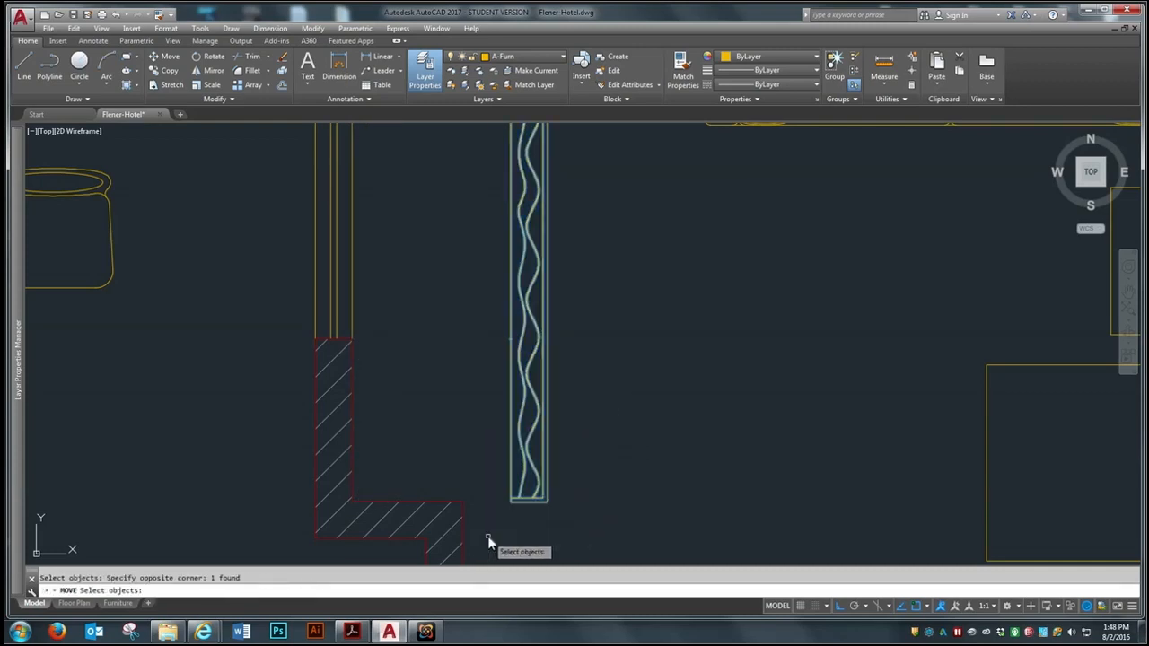
{"action": "key", "text": "Return"}
{"action": "left_click", "coordinate": [511, 506]}
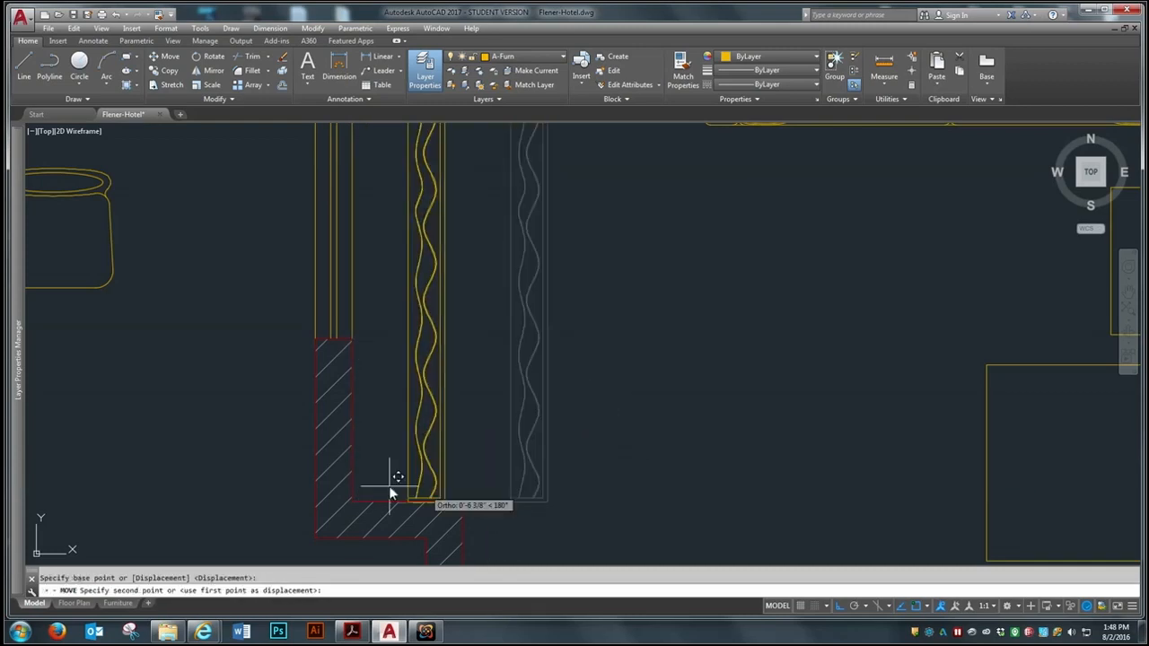
{"action": "left_click", "coordinate": [353, 501]}
{"action": "scroll", "coordinate": [383, 371], "scroll_direction": "down", "scroll_amount": 5}
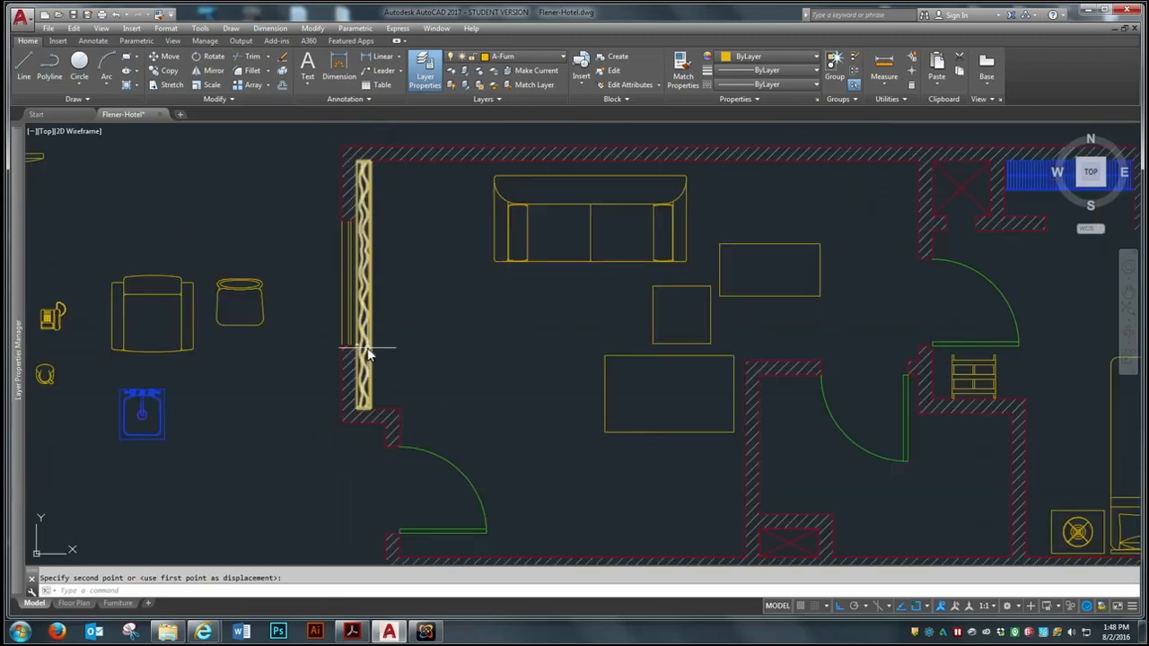
Move the armchair horizontally from outside the plan into the sitting room, below the sofa
{"action": "key", "text": "Return"}
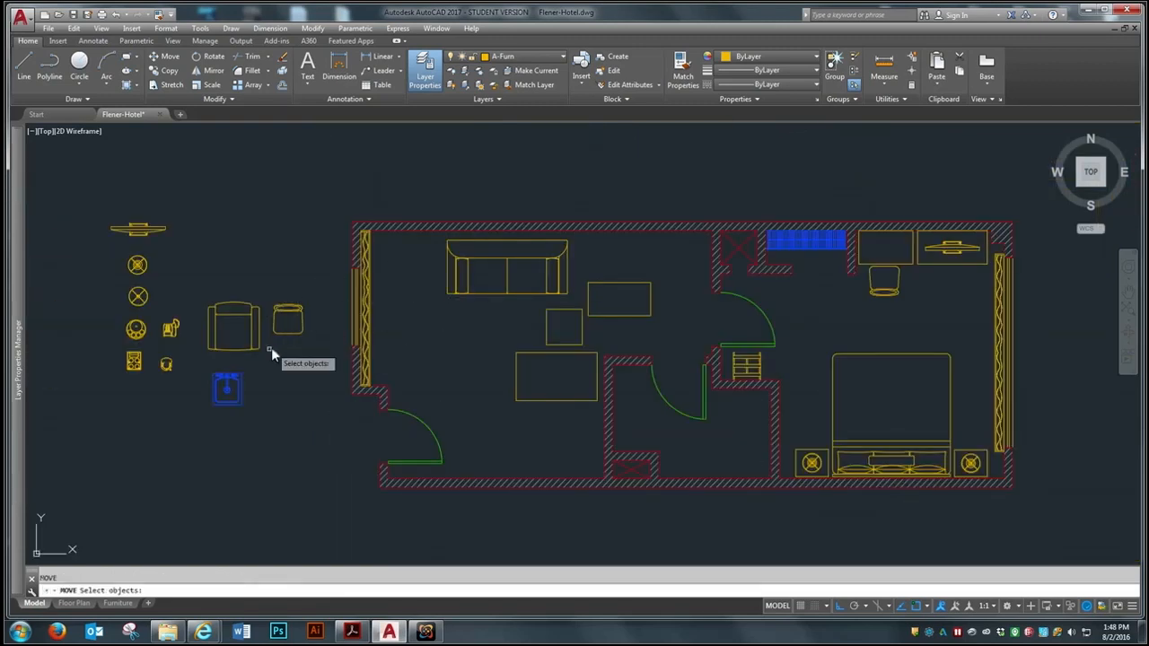
{"action": "left_click", "coordinate": [228, 316]}
{"action": "key", "text": "Return"}
{"action": "left_click", "coordinate": [226, 333]}
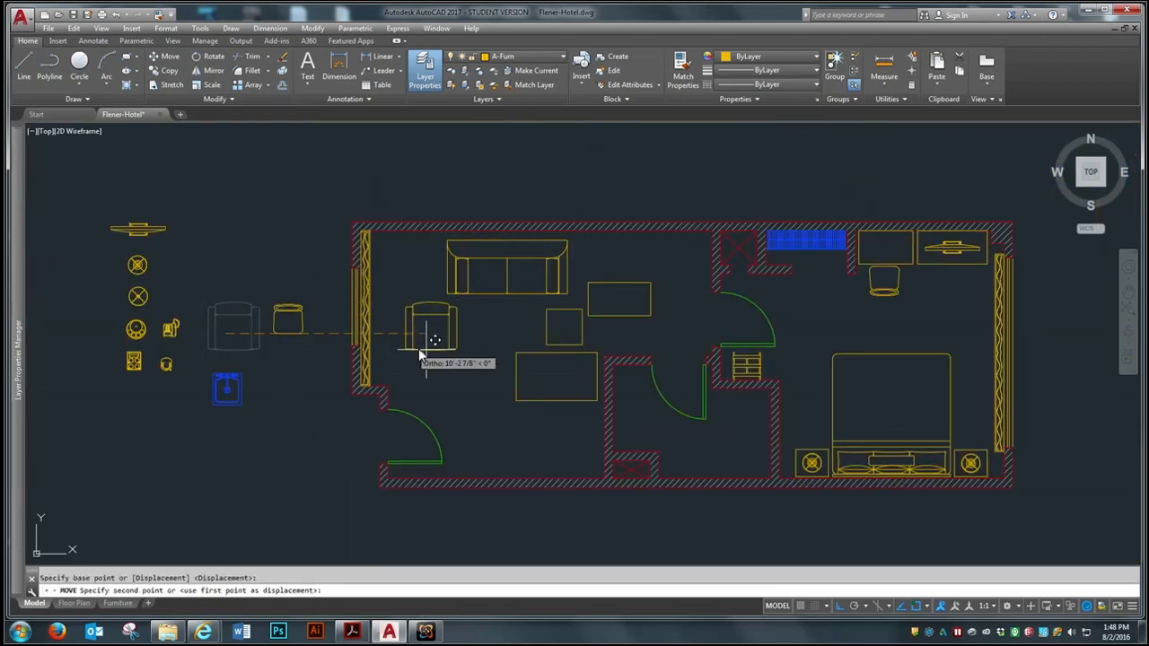
{"action": "left_click", "coordinate": [466, 360]}
Move the square table horizontally left, between the armchair and the curtain
{"action": "left_click", "coordinate": [549, 329]}
{"action": "key", "text": "Return"}
{"action": "left_click", "coordinate": [563, 328]}
{"action": "left_click", "coordinate": [413, 334]}
Move the square table straight up into the space between the curtain and the sofa
{"action": "key", "text": "Return"}
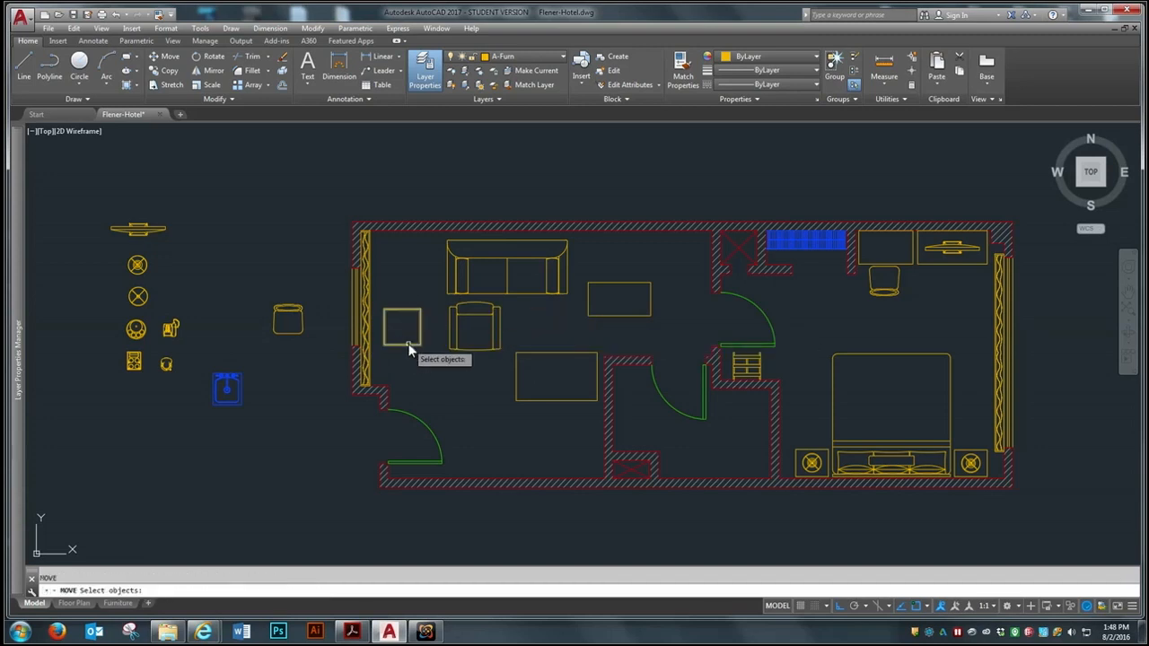
{"action": "key", "text": "Return"}
{"action": "left_click", "coordinate": [403, 329]}
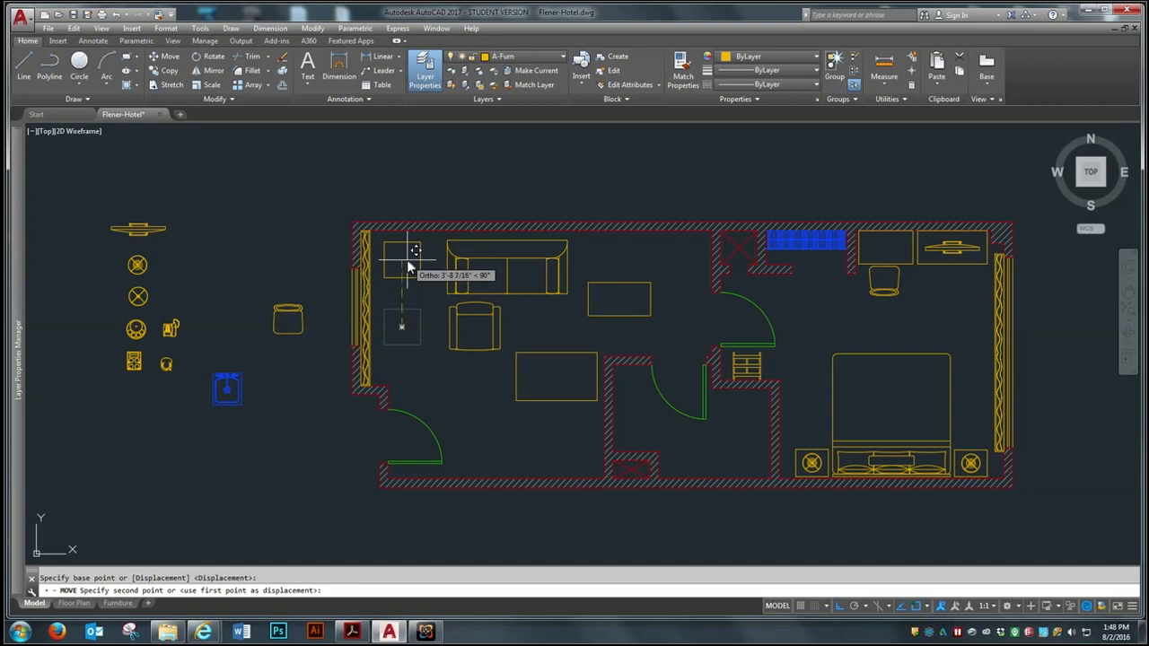
{"action": "left_click", "coordinate": [407, 259]}
Rotate the armchair in the sitting room by 90° so its back faces the curtain on the window wall
{"action": "scroll", "coordinate": [499, 303], "scroll_direction": "up", "scroll_amount": 2}
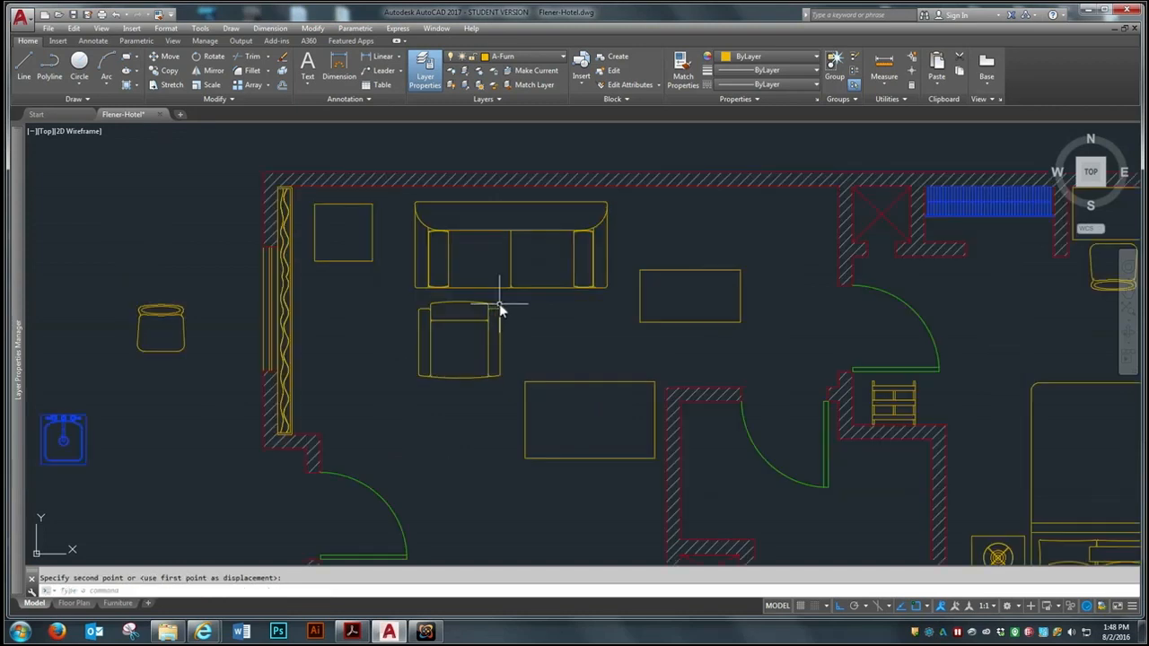
{"action": "left_click", "coordinate": [214, 57]}
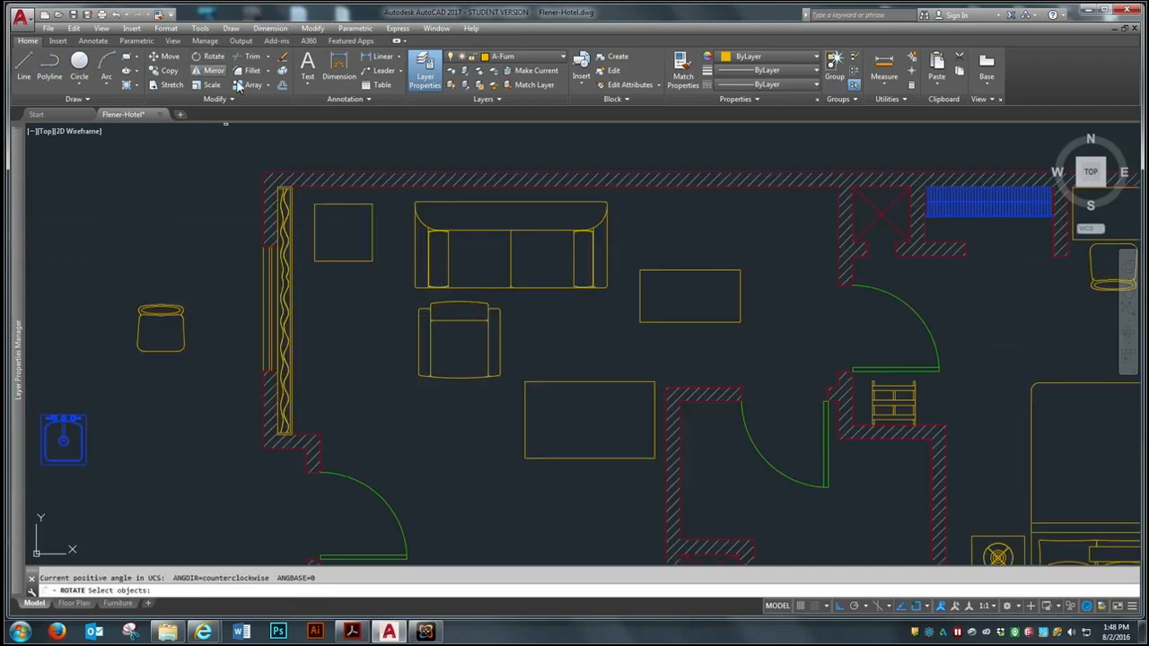
{"action": "left_click", "coordinate": [467, 321]}
{"action": "left_click", "coordinate": [467, 322]}
{"action": "key", "text": "Return"}
{"action": "left_click", "coordinate": [447, 357]}
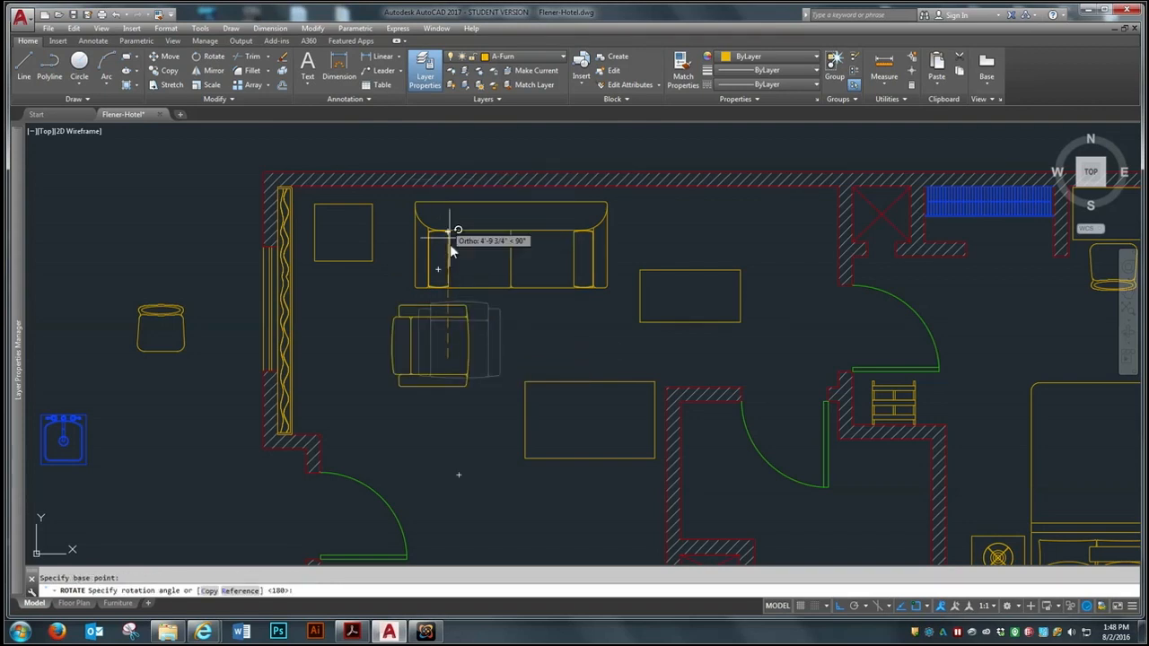
{"action": "left_click", "coordinate": [457, 142]}
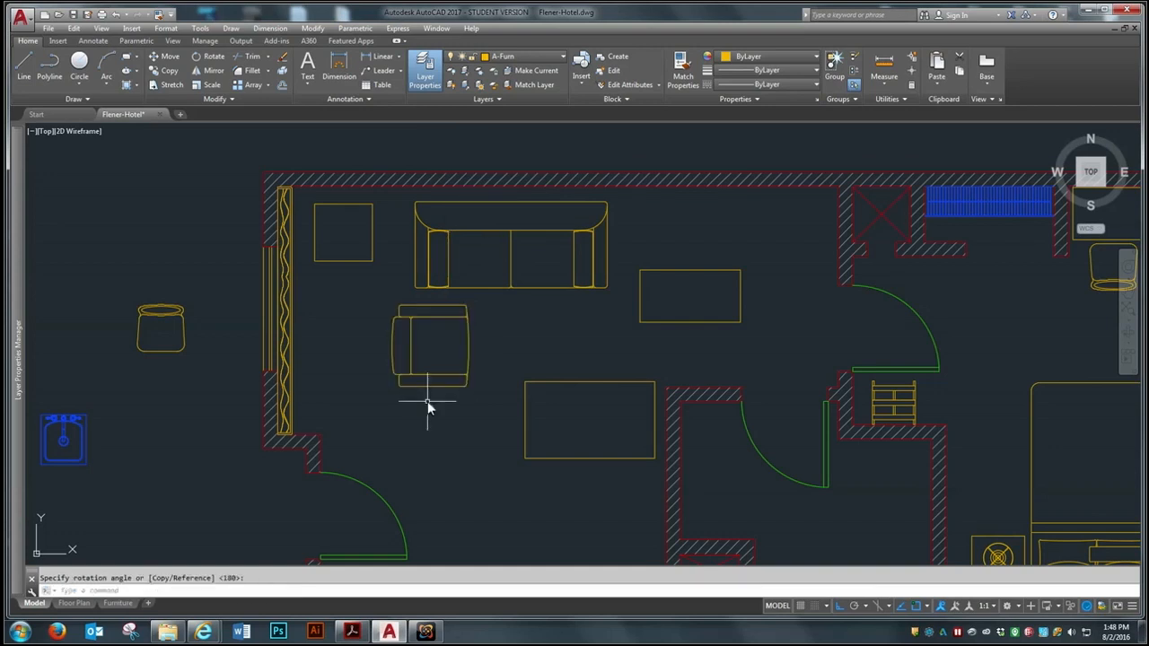
Move the armchair horizontally left toward the curtain, below the square table
{"action": "type", "text": "m"}
{"action": "key", "text": "Return"}
{"action": "left_click", "coordinate": [479, 329]}
{"action": "left_click", "coordinate": [457, 357]}
{"action": "key", "text": "Return"}
{"action": "left_click", "coordinate": [450, 368]}
{"action": "left_click", "coordinate": [361, 369]}
Move the sofa horizontally left, closer to the square table
{"action": "key", "text": "Return"}
{"action": "left_click", "coordinate": [442, 288]}
{"action": "key", "text": "Return"}
{"action": "left_click", "coordinate": [440, 348]}
{"action": "left_click", "coordinate": [407, 348]}
Move the square table about 3" horizontally left, toward the curtain
{"action": "key", "text": "Return"}
{"action": "left_click", "coordinate": [361, 248]}
{"action": "left_click", "coordinate": [332, 278]}
{"action": "left_click", "coordinate": [464, 368]}
{"action": "left_click", "coordinate": [453, 370]}
{"action": "key", "text": "Return"}
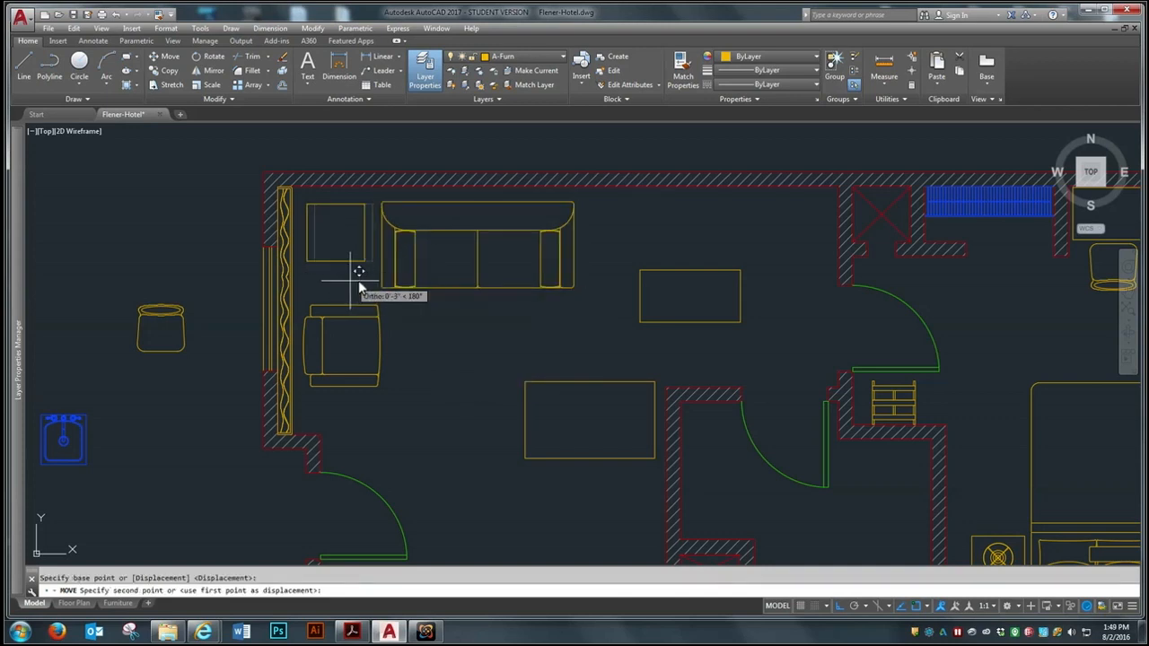
{"action": "left_click", "coordinate": [358, 285]}
Move the armchair slightly further left so its back sits close to the curtain
{"action": "scroll", "coordinate": [357, 333], "scroll_direction": "up", "scroll_amount": 4}
{"action": "key", "text": "Return"}
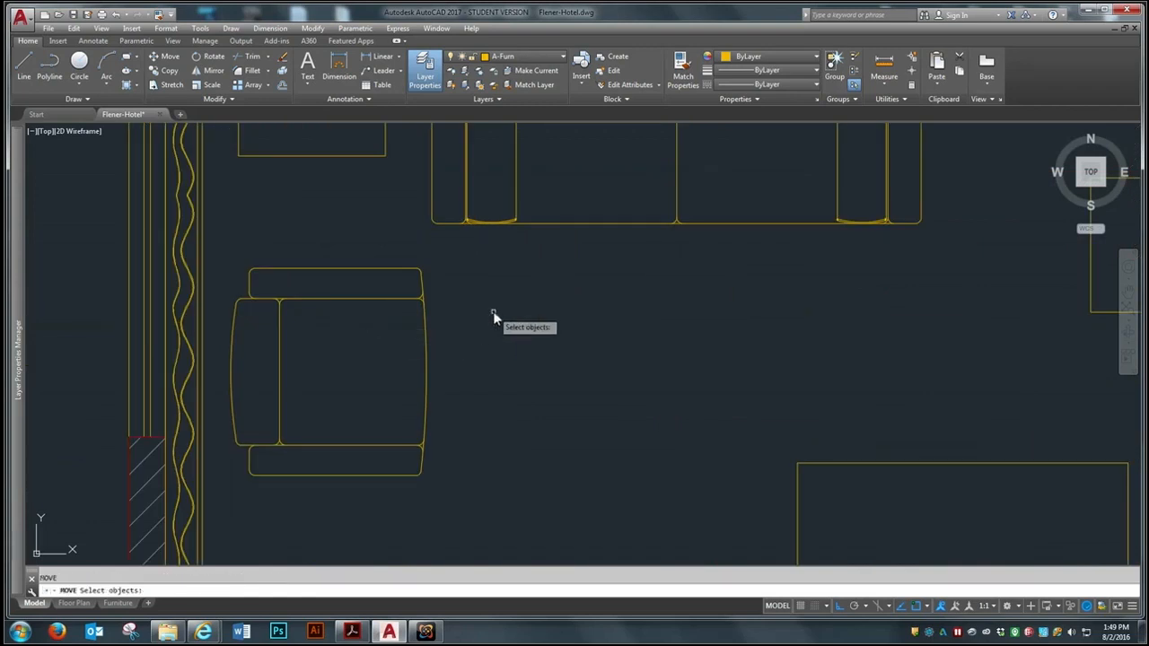
{"action": "left_click", "coordinate": [494, 314]}
{"action": "left_click", "coordinate": [419, 371]}
{"action": "key", "text": "Return"}
{"action": "left_click", "coordinate": [556, 367]}
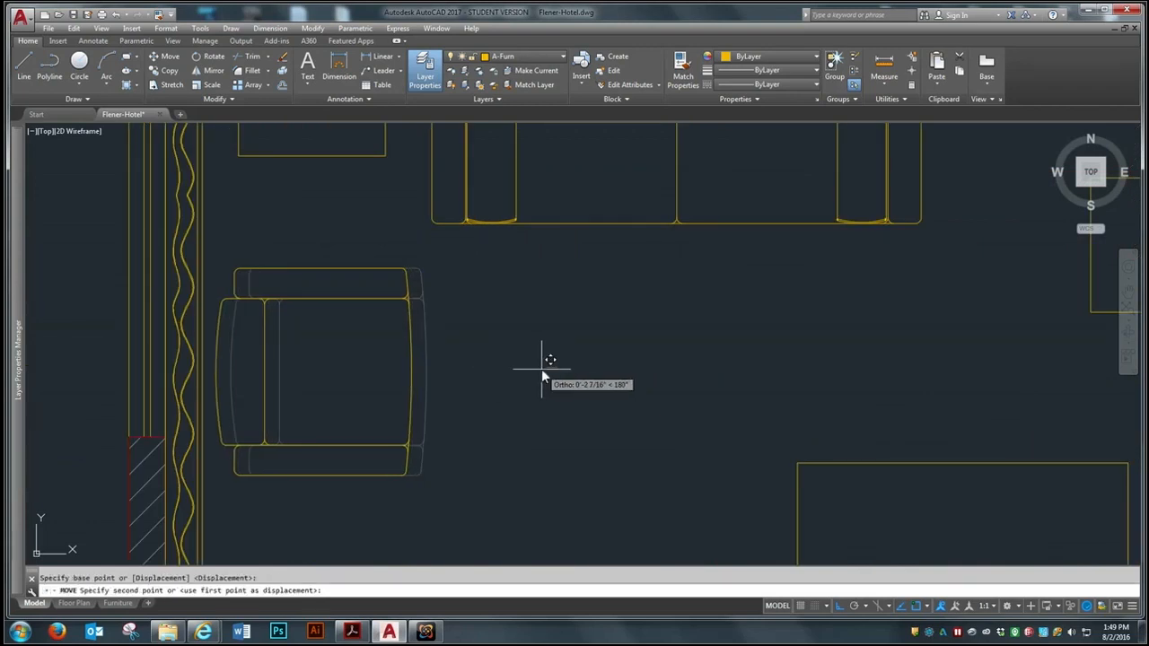
{"action": "left_click", "coordinate": [537, 370]}
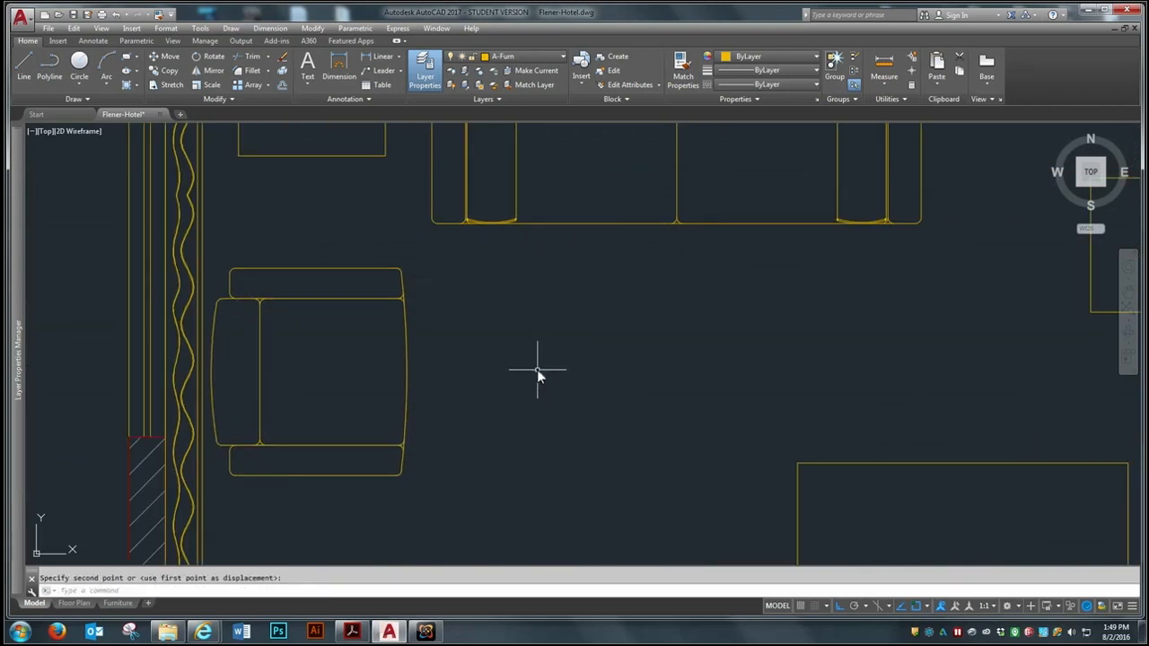
Move the sofa straight up so its back sits against the upper wall, and inspect the gap to the wall
{"action": "scroll", "coordinate": [479, 409], "scroll_direction": "down", "scroll_amount": 3}
{"action": "scroll", "coordinate": [394, 361], "scroll_direction": "down", "scroll_amount": 2}
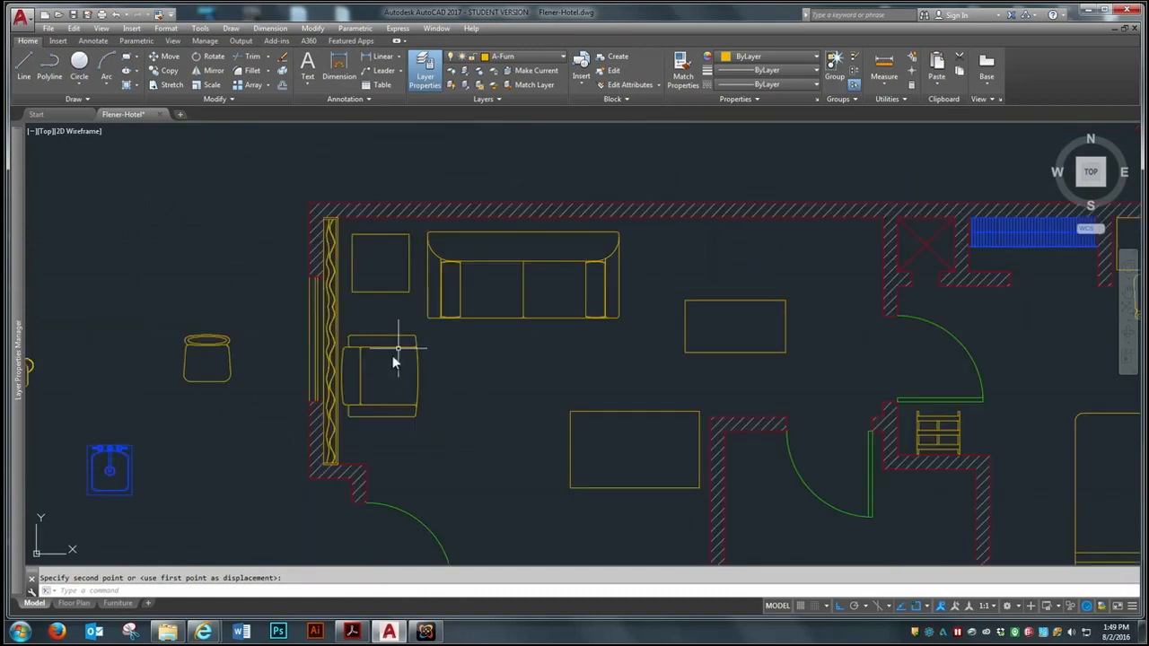
{"action": "scroll", "coordinate": [463, 305], "scroll_direction": "up", "scroll_amount": 2}
{"action": "key", "text": "Return"}
{"action": "left_click", "coordinate": [477, 329]}
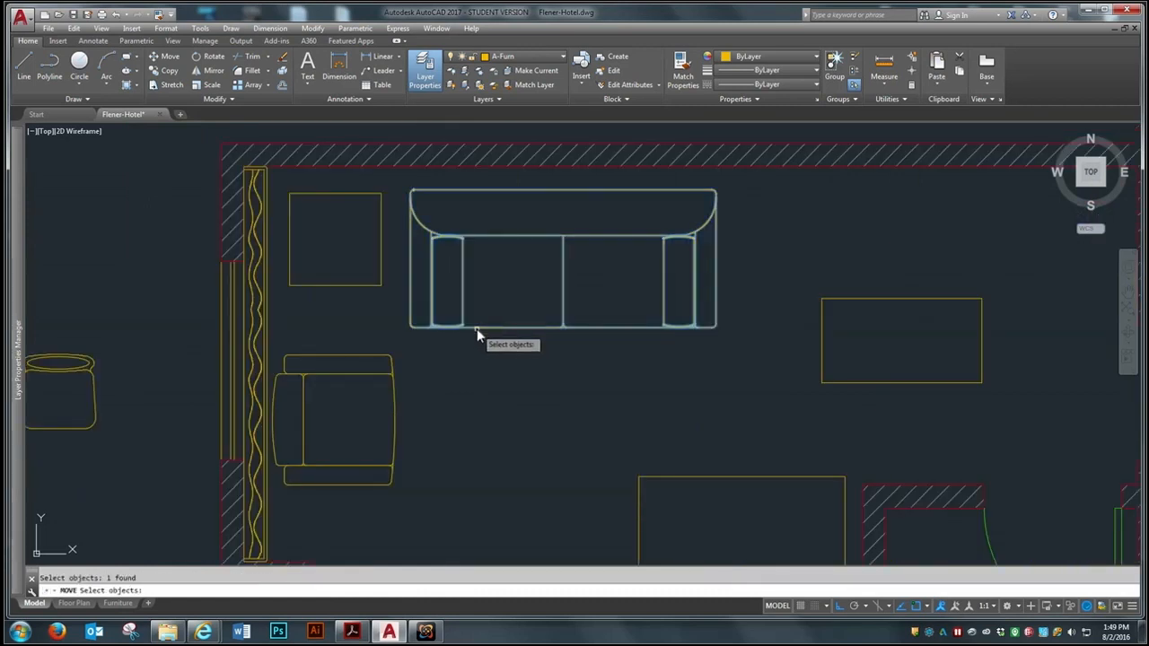
{"action": "key", "text": "Return"}
{"action": "left_click", "coordinate": [464, 402]}
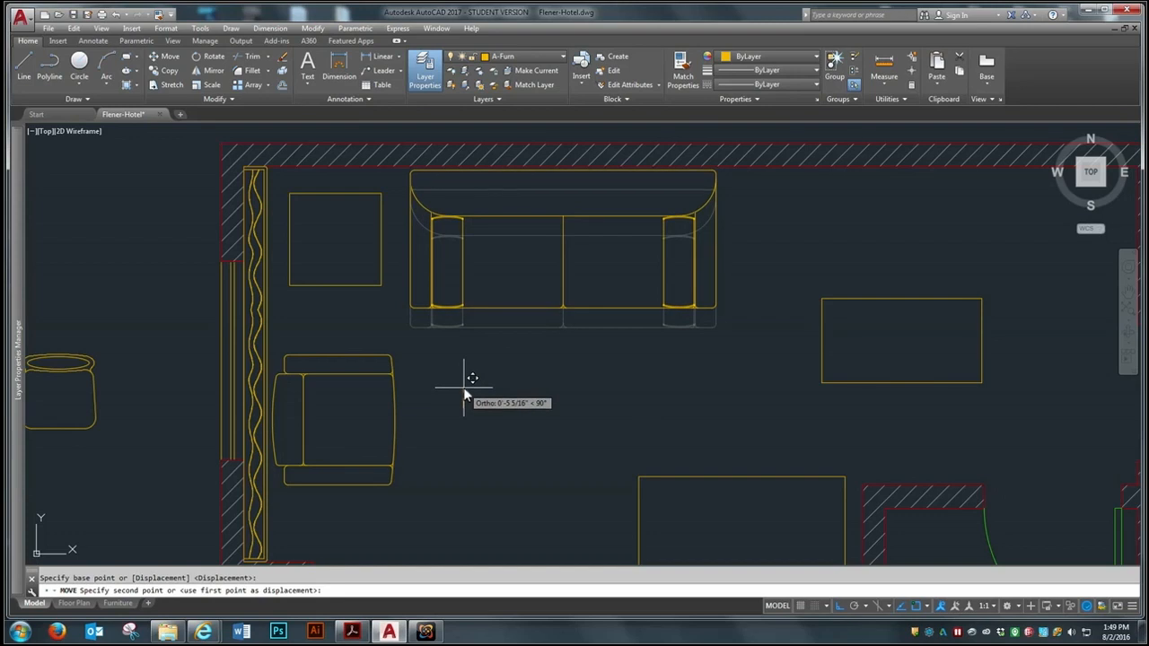
{"action": "left_click", "coordinate": [463, 386]}
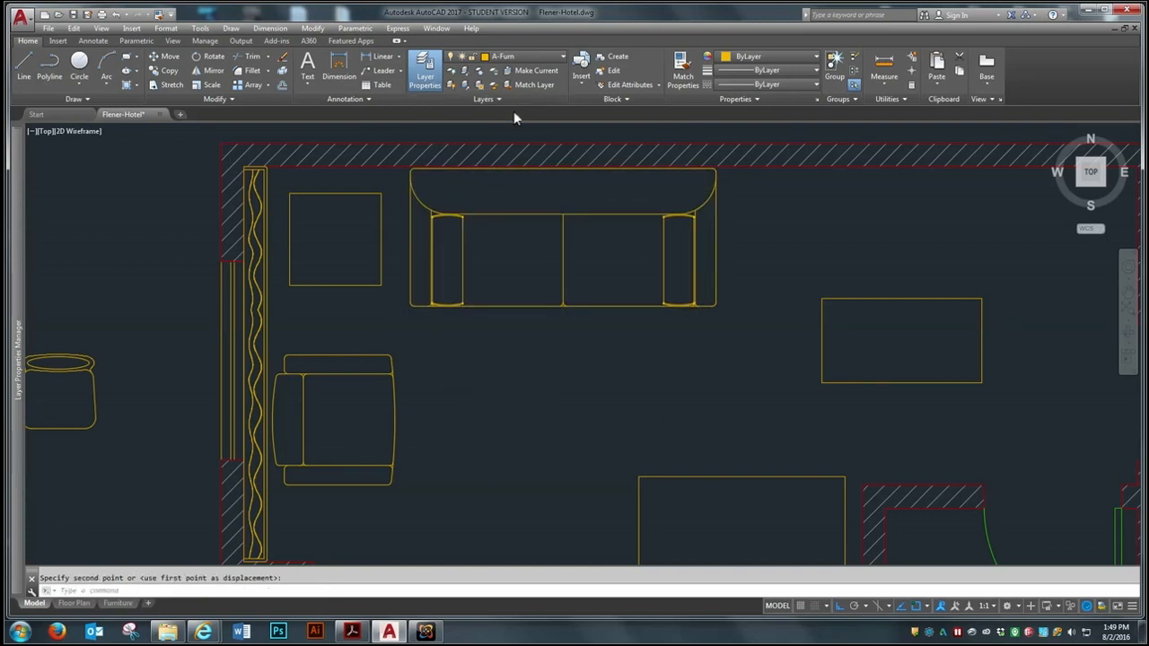
{"action": "scroll", "coordinate": [513, 111], "scroll_direction": "up", "scroll_amount": 3}
{"action": "scroll", "coordinate": [512, 166], "scroll_direction": "down", "scroll_amount": 3}
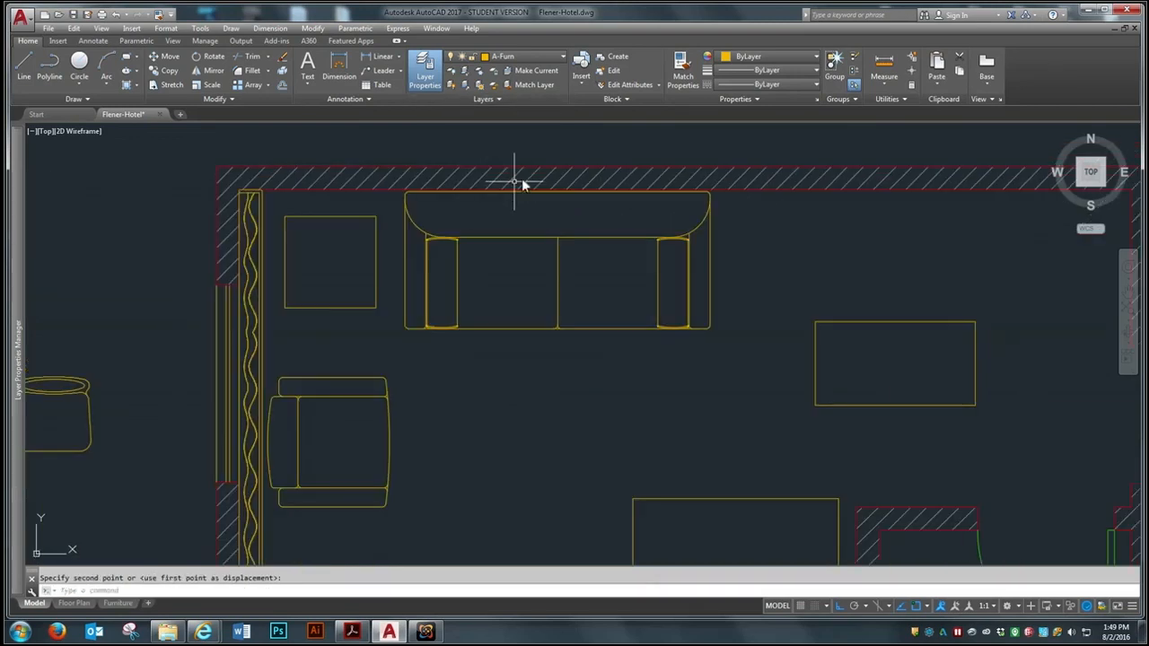
{"action": "scroll", "coordinate": [521, 162], "scroll_direction": "up", "scroll_amount": 3}
{"action": "scroll", "coordinate": [520, 221], "scroll_direction": "down", "scroll_amount": 3}
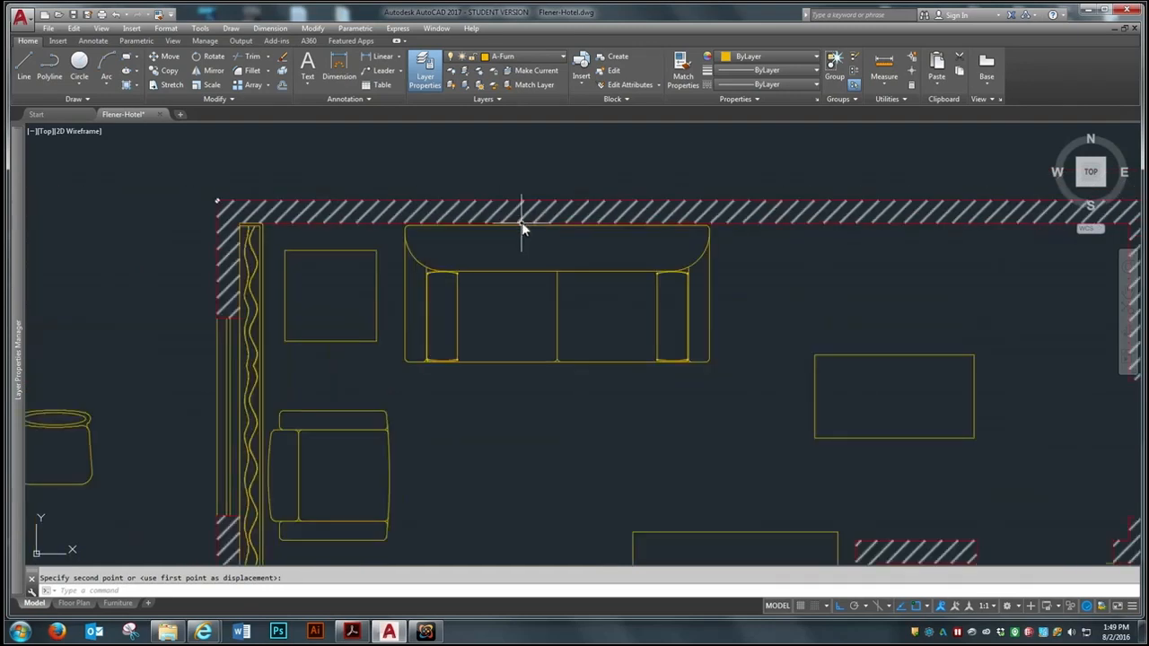
{"action": "scroll", "coordinate": [366, 326], "scroll_direction": "up", "scroll_amount": 2}
{"action": "scroll", "coordinate": [388, 314], "scroll_direction": "down", "scroll_amount": 2}
Move the armchair about 7 3/8" straight up, closer to the square table
{"action": "key", "text": "Return"}
{"action": "left_click", "coordinate": [428, 398]}
{"action": "left_click", "coordinate": [382, 437]}
{"action": "key", "text": "Return"}
{"action": "left_click", "coordinate": [453, 458]}
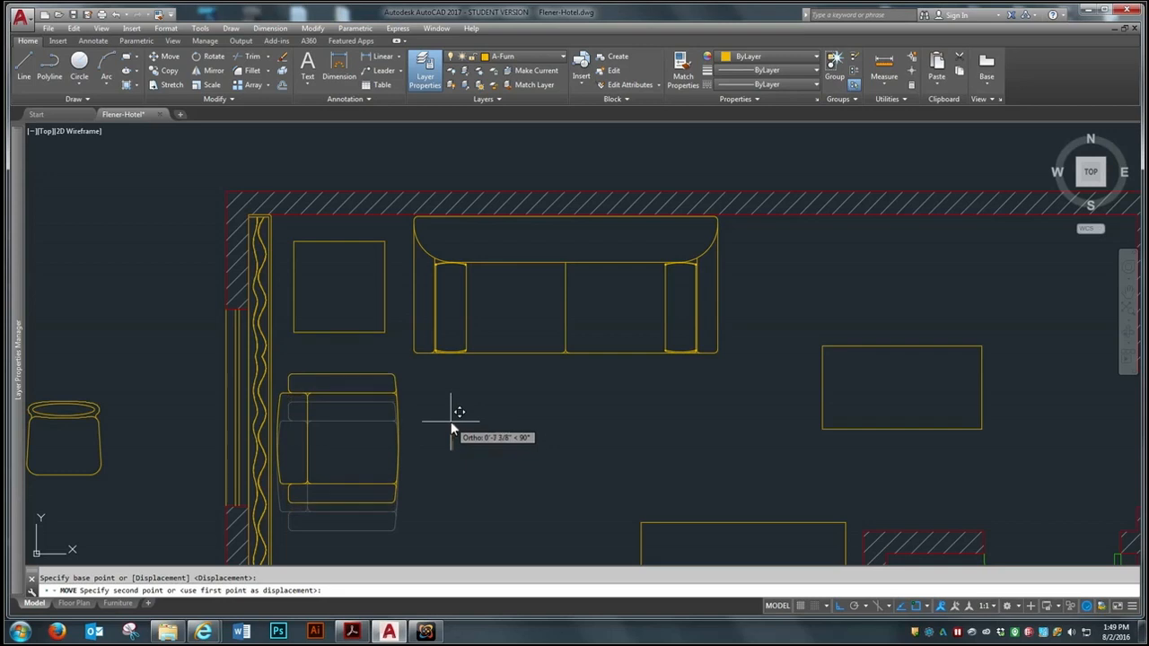
{"action": "left_click", "coordinate": [450, 420]}
Move the square table about 5" down and slightly right, midway between the curtain and the sofa
{"action": "key", "text": "Return"}
{"action": "left_click", "coordinate": [357, 338]}
{"action": "left_click", "coordinate": [341, 325]}
{"action": "key", "text": "Return"}
{"action": "left_click", "coordinate": [357, 295]}
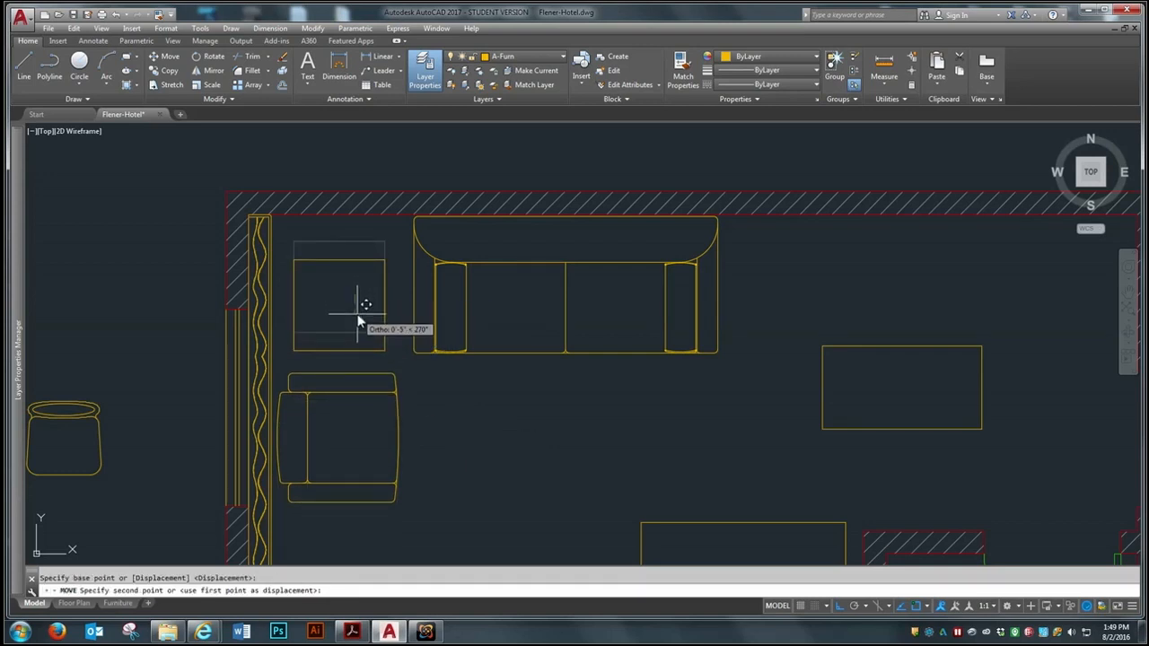
{"action": "left_click", "coordinate": [356, 311]}
{"action": "key", "text": "Return"}
{"action": "left_click", "coordinate": [384, 301]}
{"action": "key", "text": "Return"}
{"action": "left_click", "coordinate": [342, 307]}
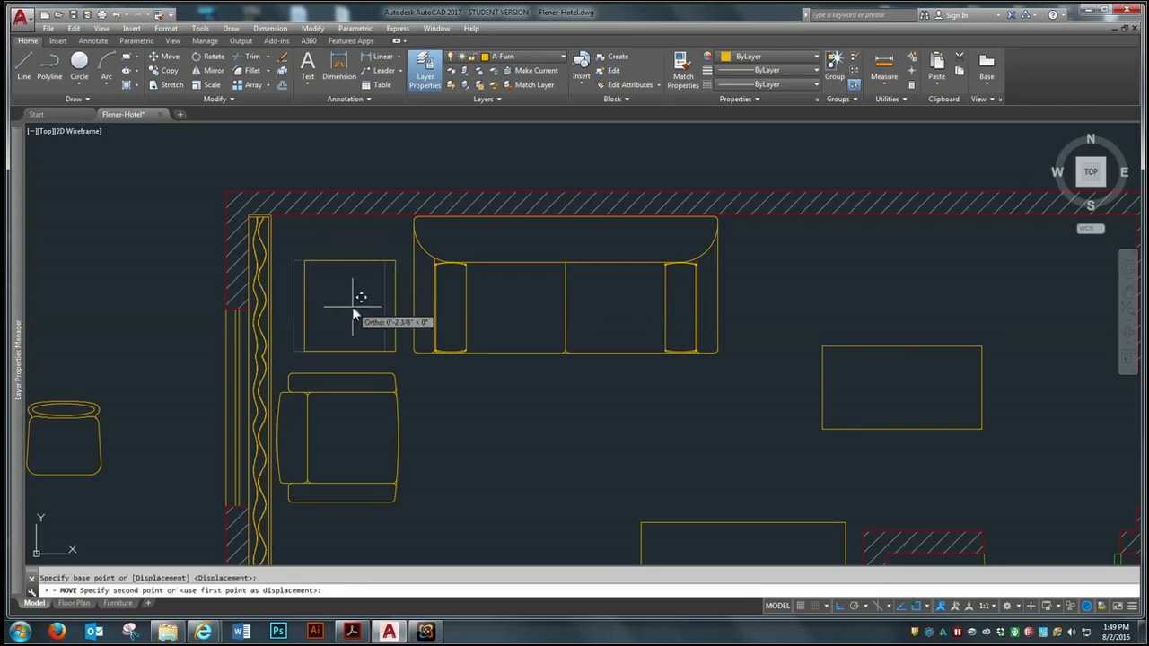
{"action": "scroll", "coordinate": [370, 234], "scroll_direction": "down", "scroll_amount": 4}
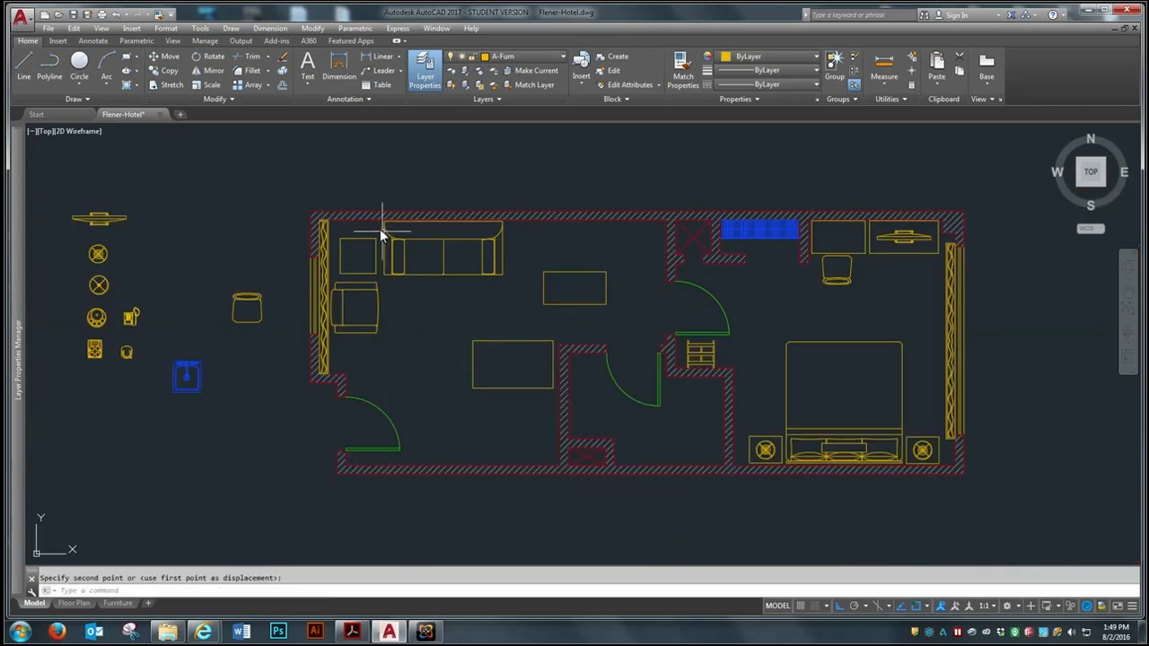
Move the round lamp with concentric rings by its center from outside the plan to the middle of the square table
{"action": "scroll", "coordinate": [386, 269], "scroll_direction": "down", "scroll_amount": 2}
{"action": "scroll", "coordinate": [192, 354], "scroll_direction": "up", "scroll_amount": 5}
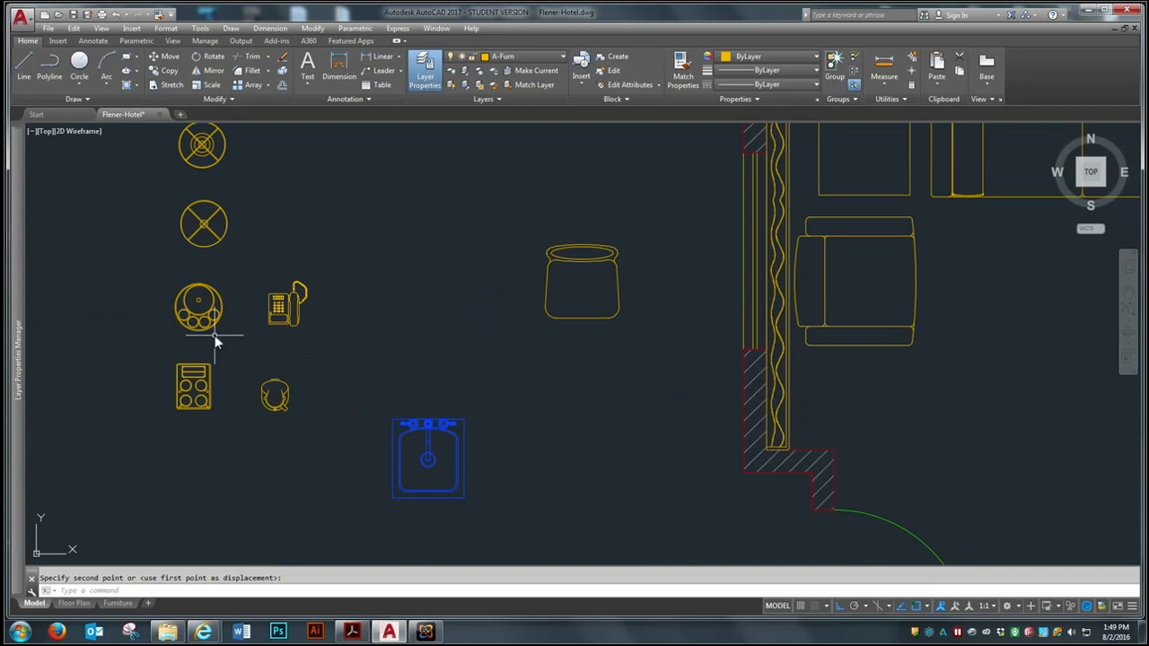
{"action": "scroll", "coordinate": [272, 347], "scroll_direction": "down", "scroll_amount": 2}
{"action": "scroll", "coordinate": [240, 233], "scroll_direction": "up", "scroll_amount": 4}
{"action": "key", "text": "Return"}
{"action": "scroll", "coordinate": [269, 282], "scroll_direction": "down", "scroll_amount": 3}
{"action": "scroll", "coordinate": [216, 274], "scroll_direction": "up", "scroll_amount": 4}
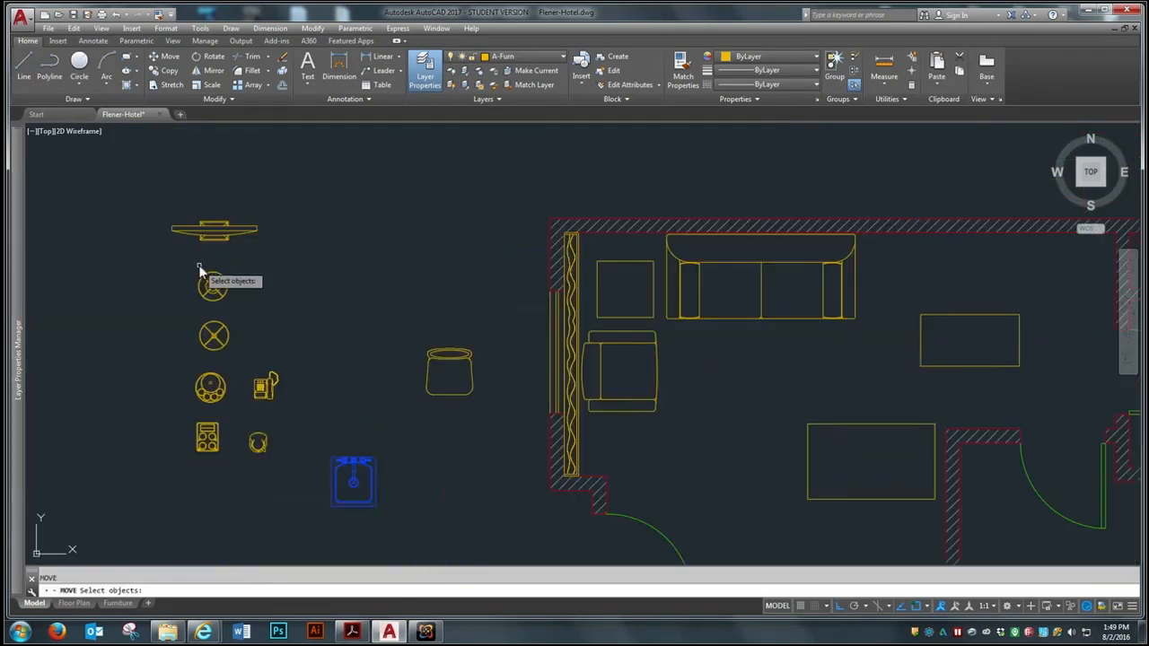
{"action": "left_click", "coordinate": [300, 267]}
{"action": "left_click", "coordinate": [180, 356]}
{"action": "key", "text": "Return"}
{"action": "scroll", "coordinate": [221, 292], "scroll_direction": "up", "scroll_amount": 5}
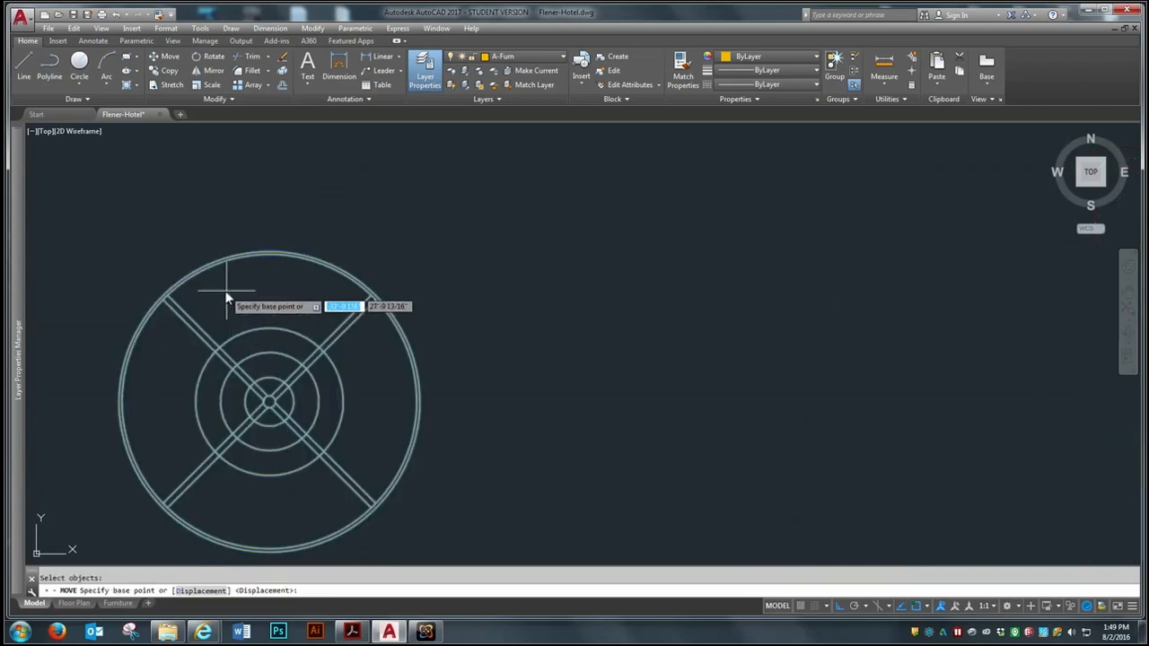
{"action": "left_click", "coordinate": [269, 400]}
{"action": "scroll", "coordinate": [116, 313], "scroll_direction": "down", "scroll_amount": 4}
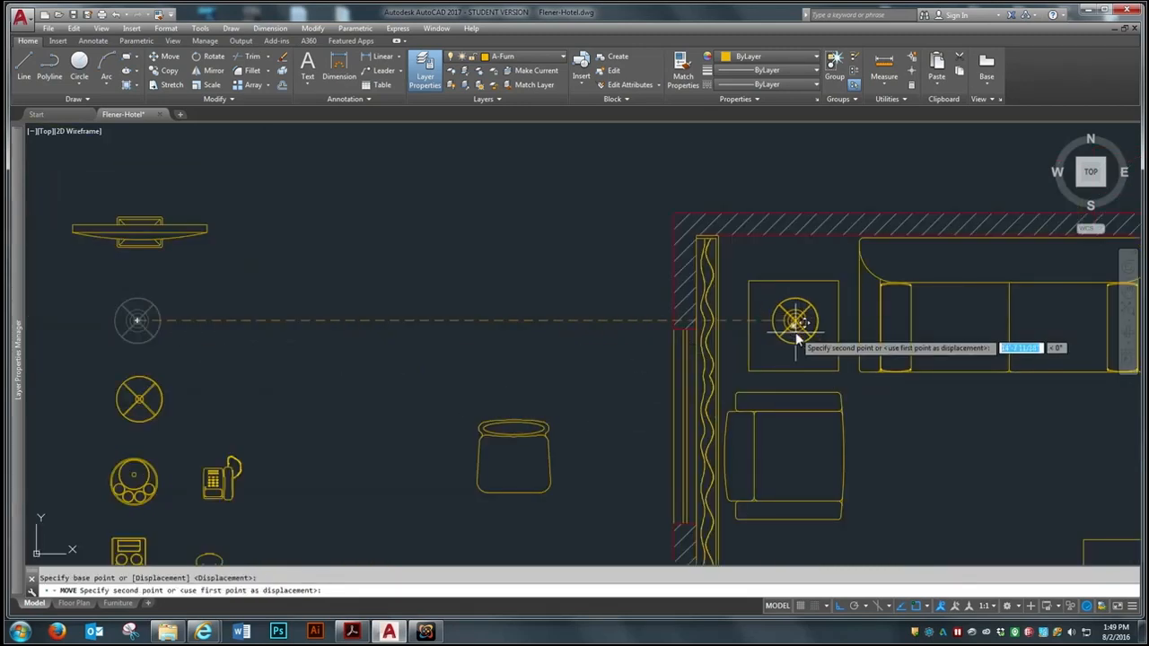
{"action": "left_click", "coordinate": [793, 330]}
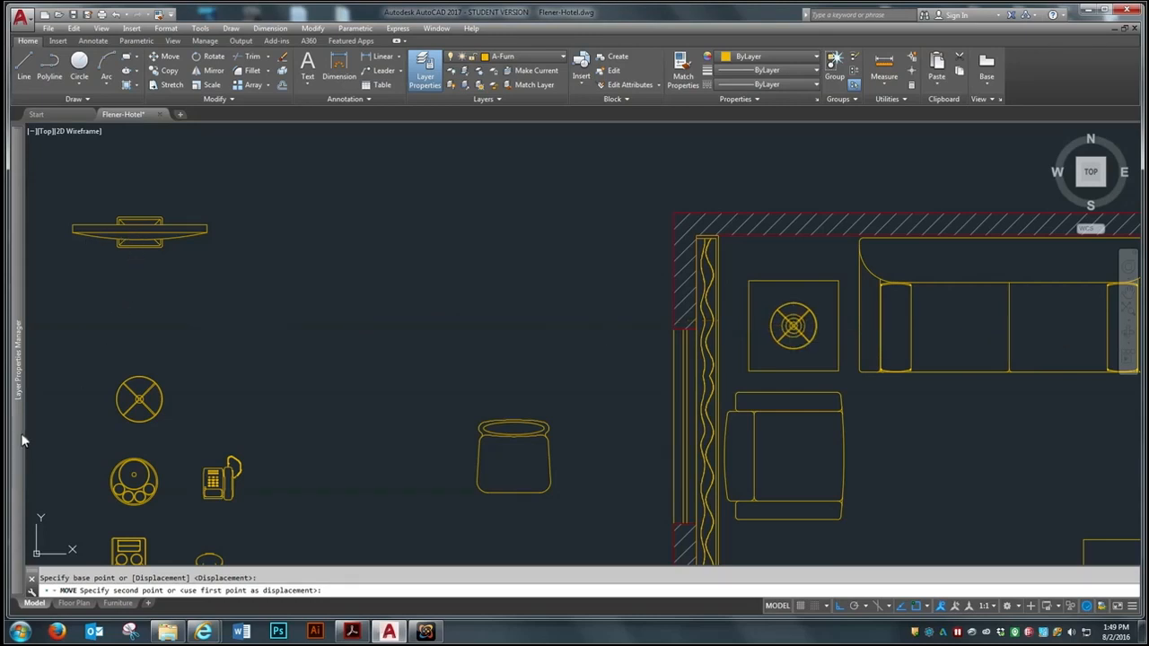
{"action": "mouse_move", "coordinate": [18, 395]}
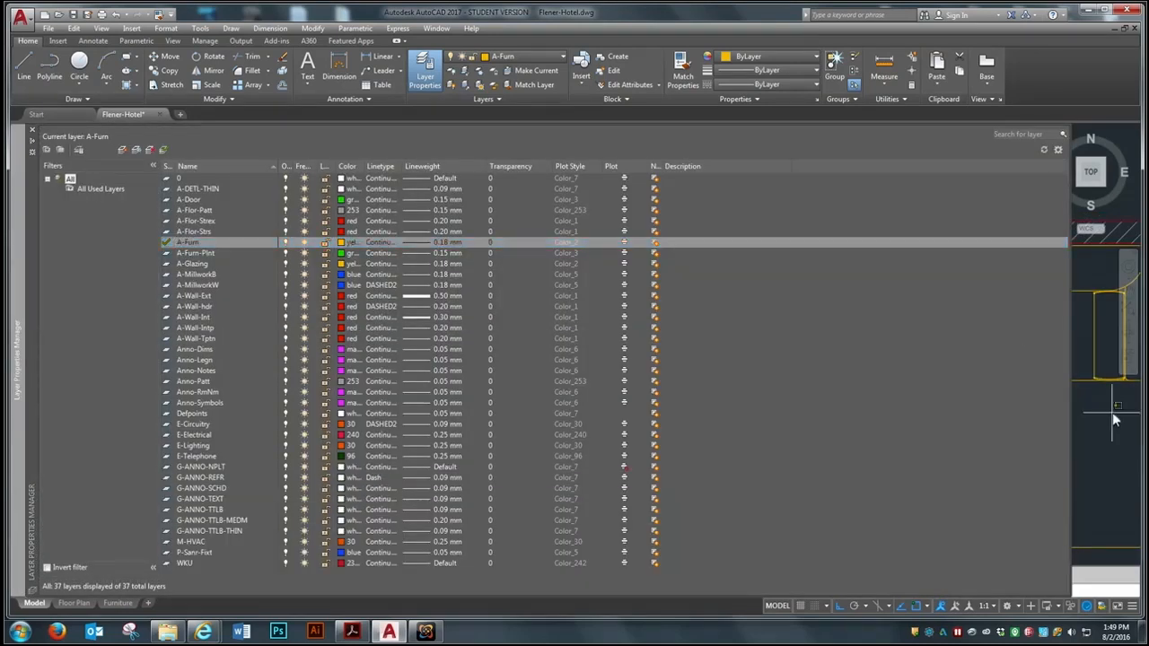
{"action": "left_click", "coordinate": [1087, 429]}
{"action": "left_click", "coordinate": [1087, 429]}
Move the other round lamp by its center, with Ortho off, to the spot below the armchair beside the curtain
{"action": "key", "text": "Return"}
{"action": "left_click", "coordinate": [145, 379]}
{"action": "left_click", "coordinate": [85, 439]}
{"action": "key", "text": "Return"}
{"action": "scroll", "coordinate": [89, 412], "scroll_direction": "up", "scroll_amount": 5}
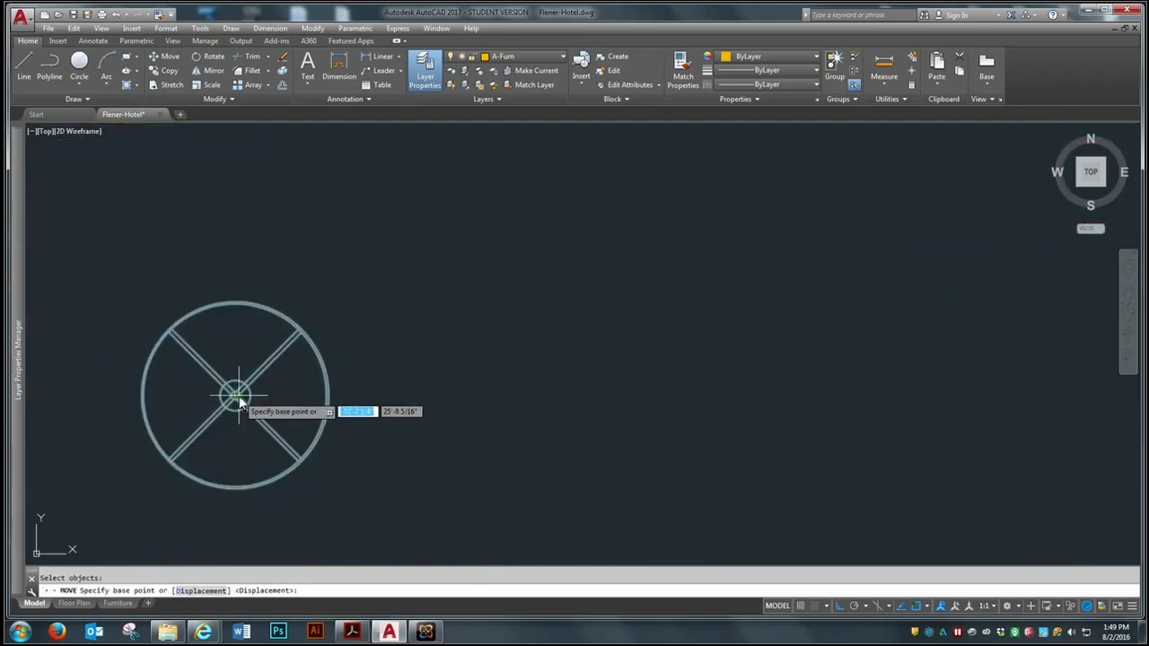
{"action": "left_click", "coordinate": [233, 396]}
{"action": "scroll", "coordinate": [251, 261], "scroll_direction": "down", "scroll_amount": 8}
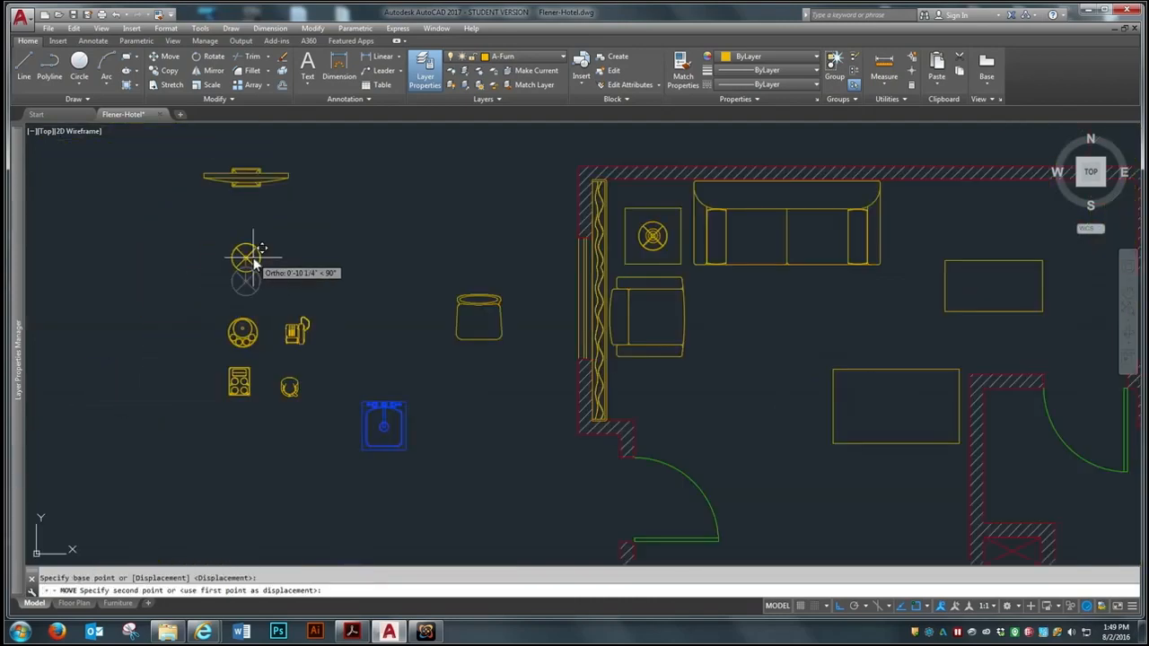
{"action": "scroll", "coordinate": [249, 260], "scroll_direction": "down", "scroll_amount": 2}
{"action": "scroll", "coordinate": [524, 282], "scroll_direction": "up", "scroll_amount": 2}
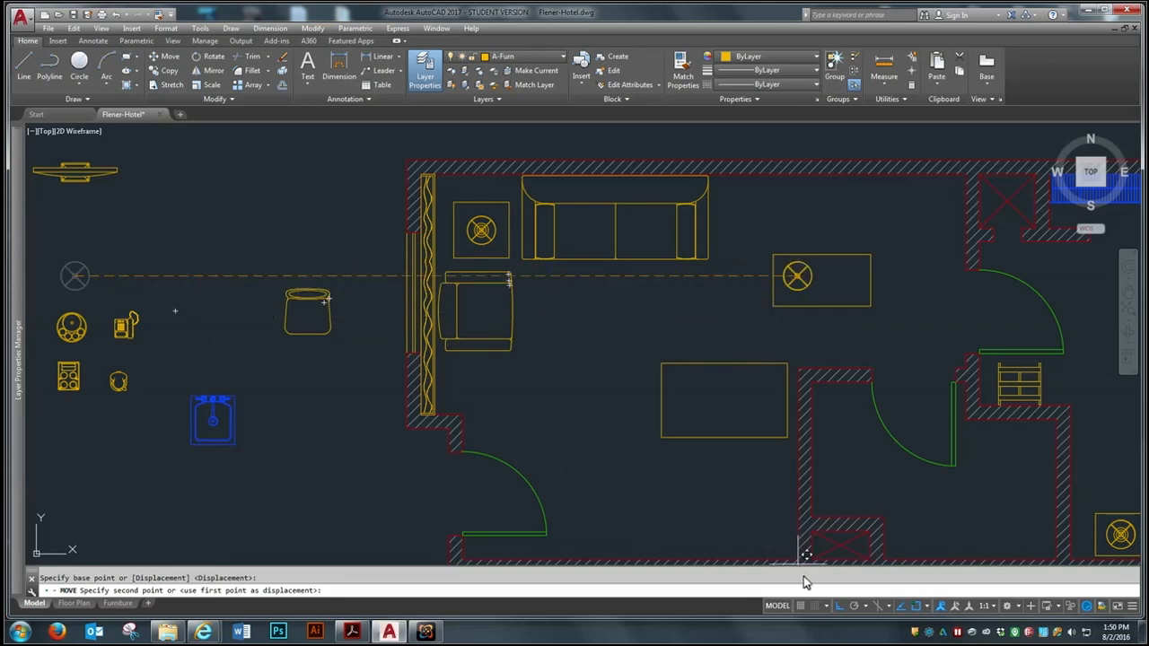
{"action": "left_click", "coordinate": [837, 606]}
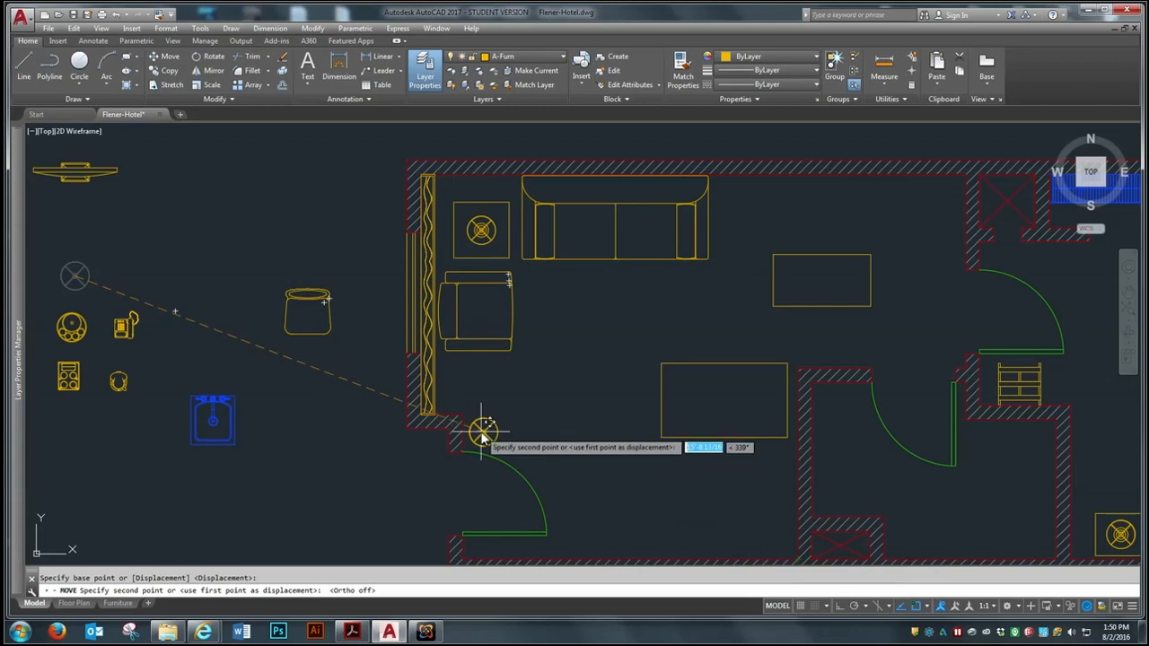
{"action": "scroll", "coordinate": [475, 422], "scroll_direction": "up", "scroll_amount": 4}
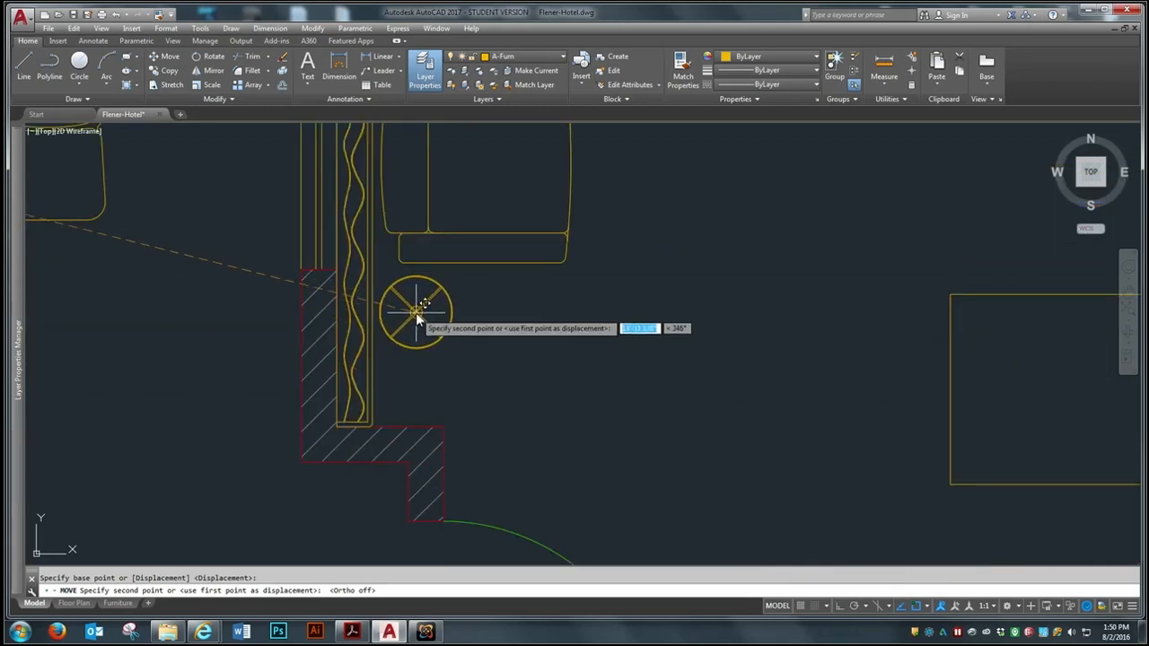
{"action": "left_click", "coordinate": [415, 312]}
{"action": "scroll", "coordinate": [415, 312], "scroll_direction": "down", "scroll_amount": 4}
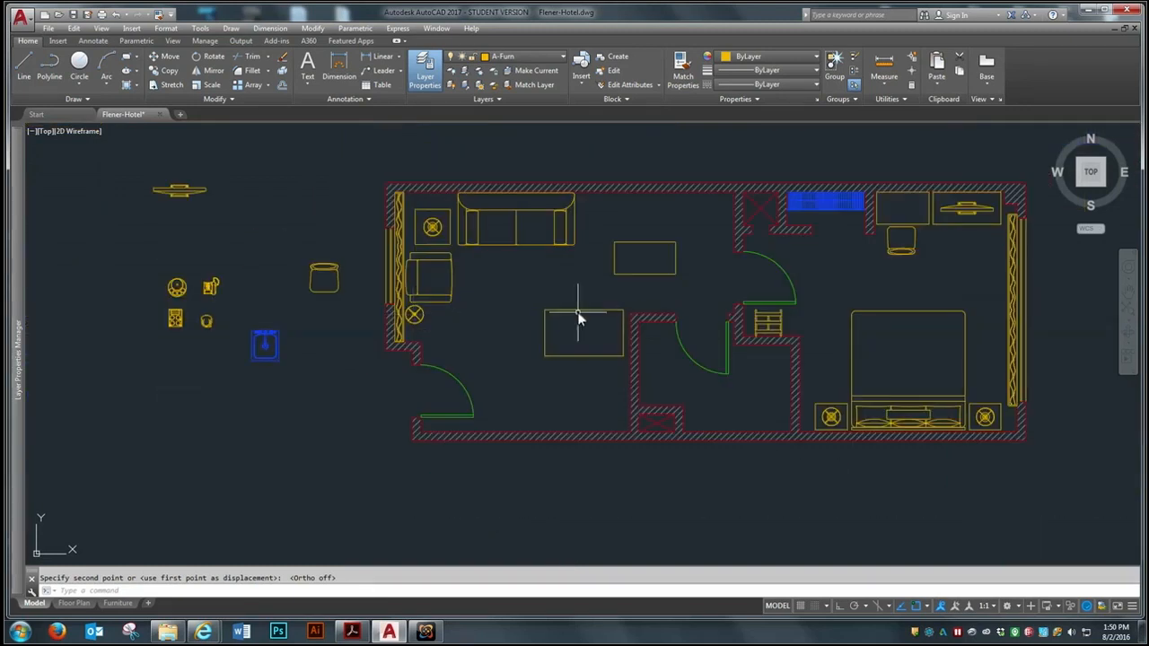
Move the smaller rectangular table freely to the area in front of the sofa, right of the armchair
{"action": "key", "text": "Return"}
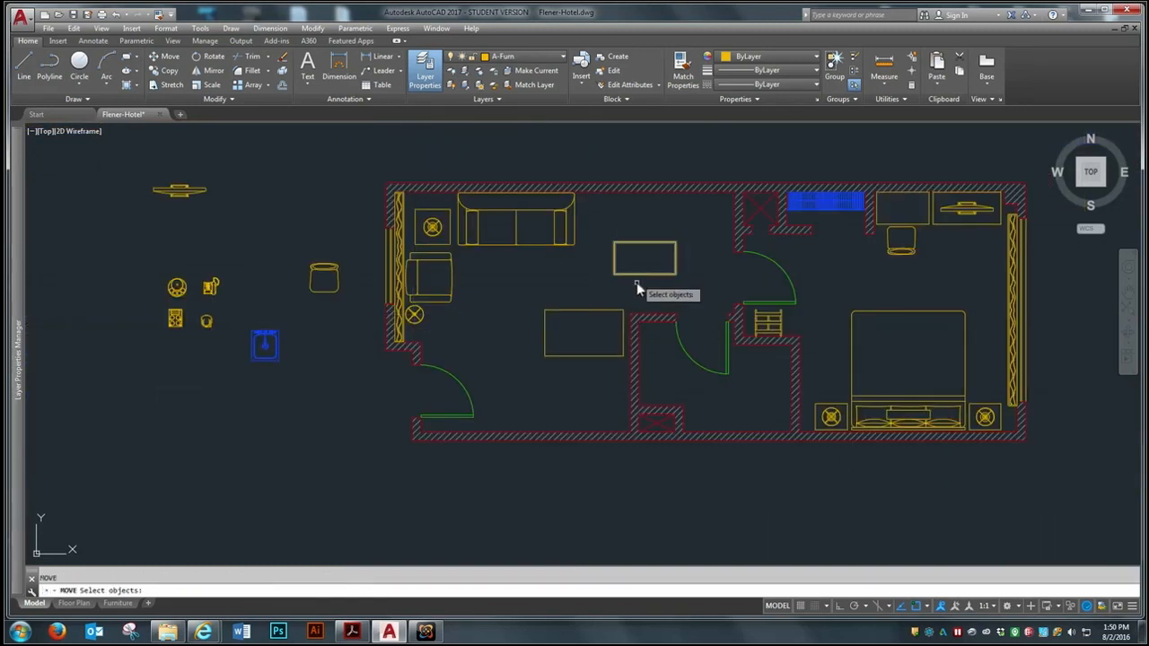
{"action": "key", "text": "Escape"}
{"action": "scroll", "coordinate": [520, 248], "scroll_direction": "up", "scroll_amount": 4}
{"action": "key", "text": "Return"}
{"action": "left_click", "coordinate": [795, 310]}
{"action": "left_click", "coordinate": [770, 334]}
{"action": "key", "text": "Return"}
{"action": "left_click", "coordinate": [816, 262]}
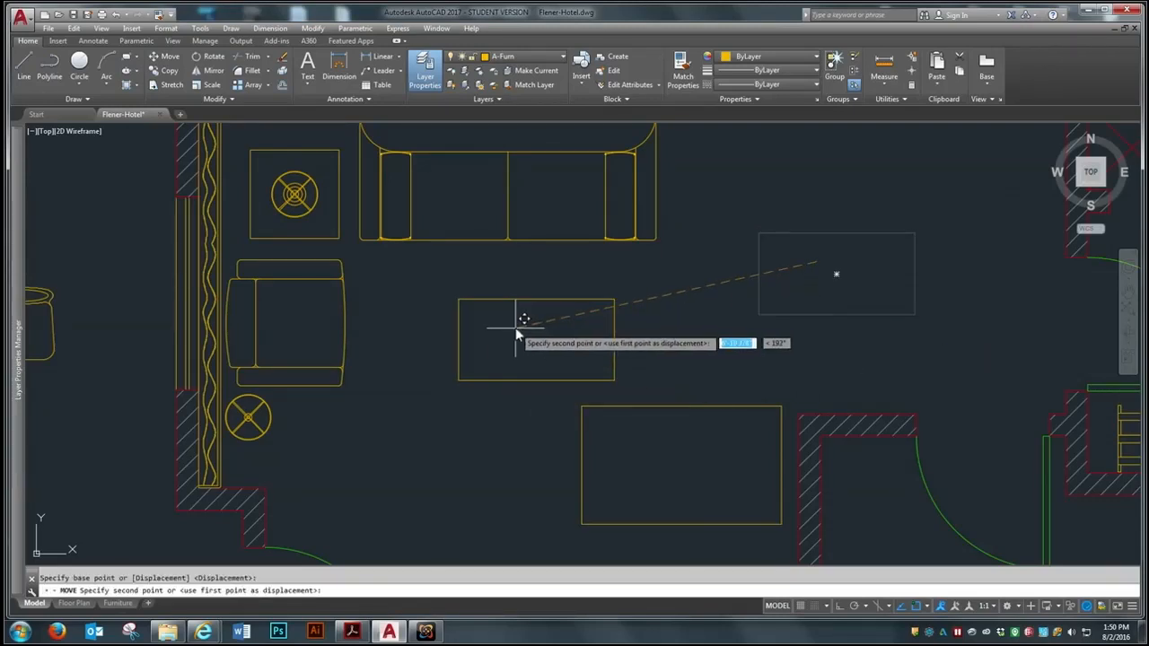
{"action": "left_click", "coordinate": [483, 320]}
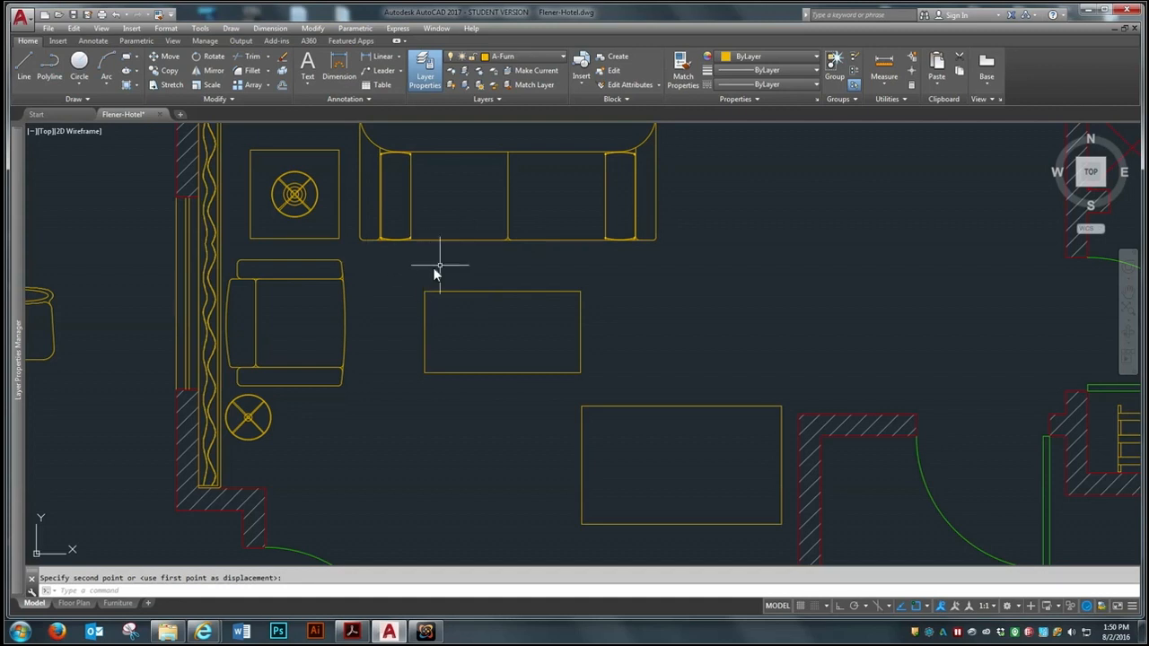
Draw a nearly horizontal line from the middle of the sofa's front edge to the right, past the sofa's end
{"action": "left_click", "coordinate": [29, 63]}
{"action": "left_click", "coordinate": [508, 240]}
{"action": "left_click", "coordinate": [906, 238]}
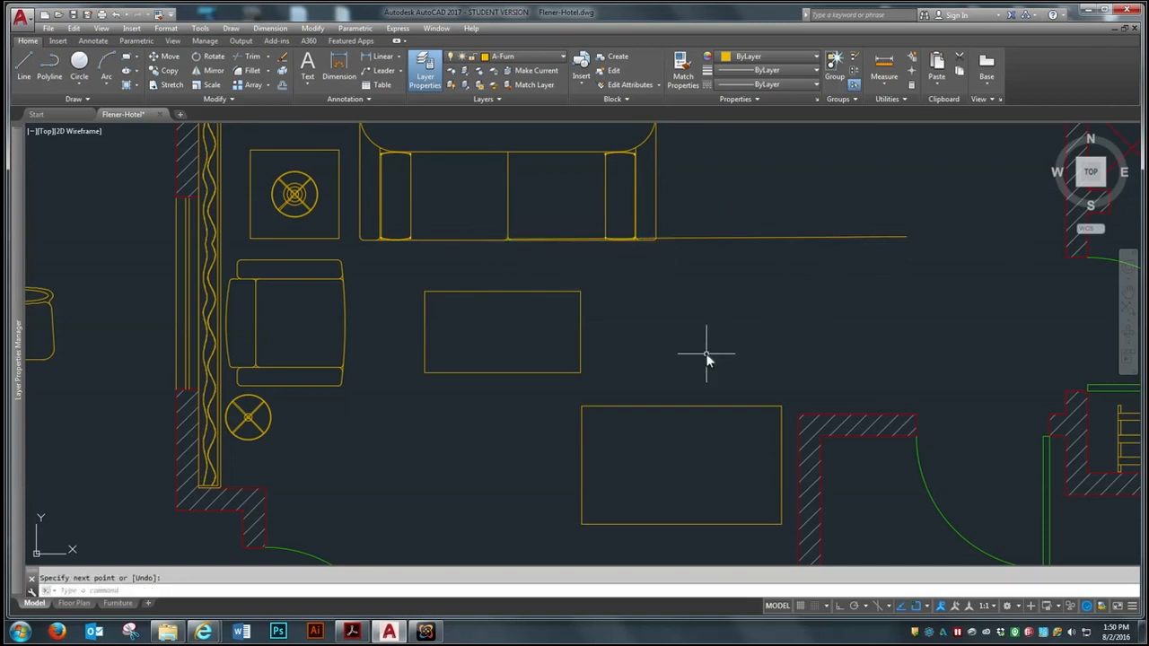
Offset the nearly horizontal line at the sofa's front edge downward to mark the coffee table's distance from the sofa
{"action": "left_click", "coordinate": [286, 84]}
{"action": "type", "text": "1"}
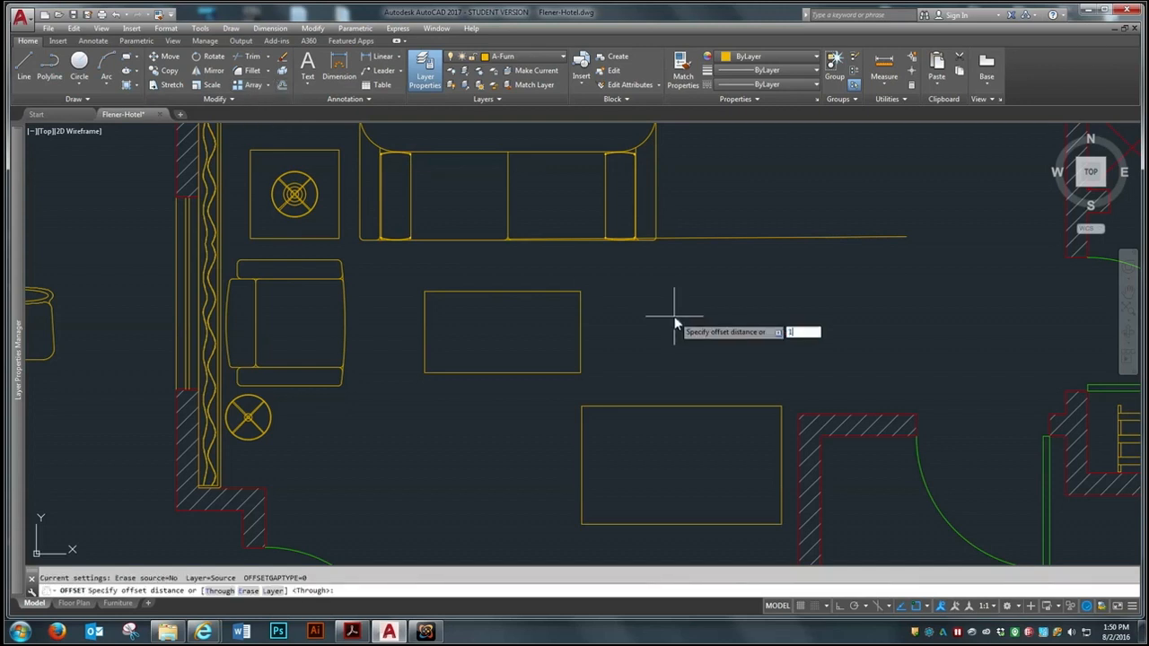
{"action": "key", "text": "Return"}
{"action": "left_click", "coordinate": [692, 238]}
{"action": "left_click", "coordinate": [646, 327]}
Move the smaller rectangular table by the midpoint of its upper edge to the start of the offset line
{"action": "type", "text": "m"}
{"action": "key", "text": "Return"}
{"action": "left_click", "coordinate": [510, 365]}
{"action": "left_click", "coordinate": [500, 385]}
{"action": "key", "text": "Return"}
{"action": "left_click", "coordinate": [505, 298]}
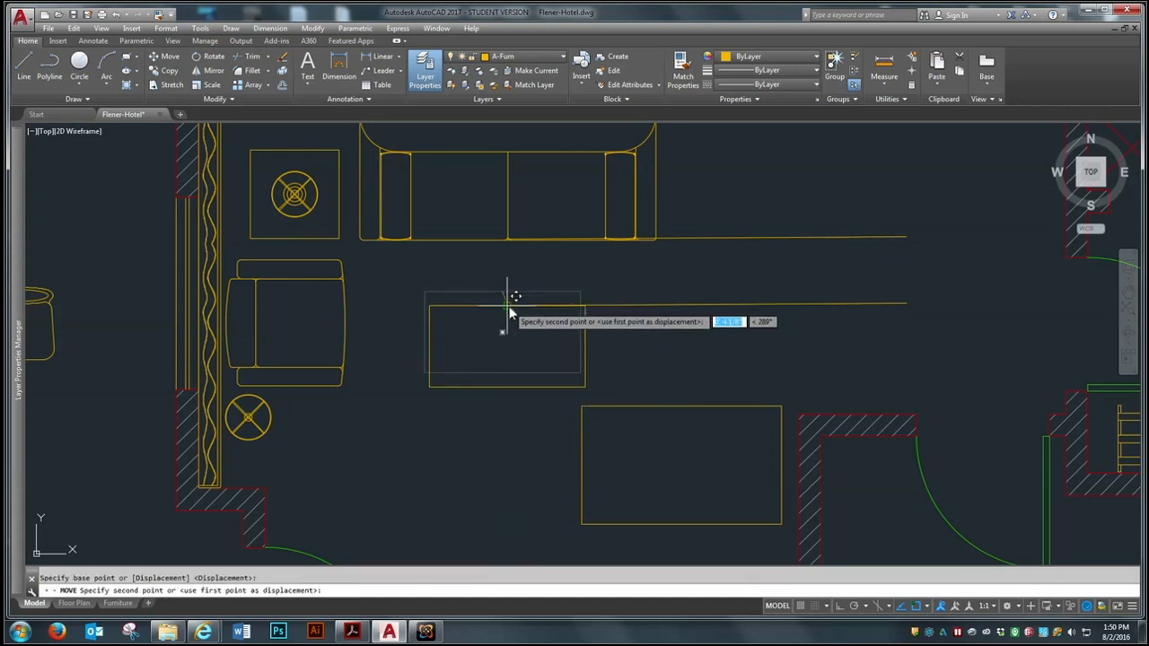
{"action": "left_click", "coordinate": [510, 314]}
Move the smaller table by its upper edge's midpoint up to the middle of the sofa's front edge
{"action": "key", "text": "Return"}
{"action": "left_click", "coordinate": [542, 384]}
{"action": "left_click", "coordinate": [500, 408]}
{"action": "key", "text": "Return"}
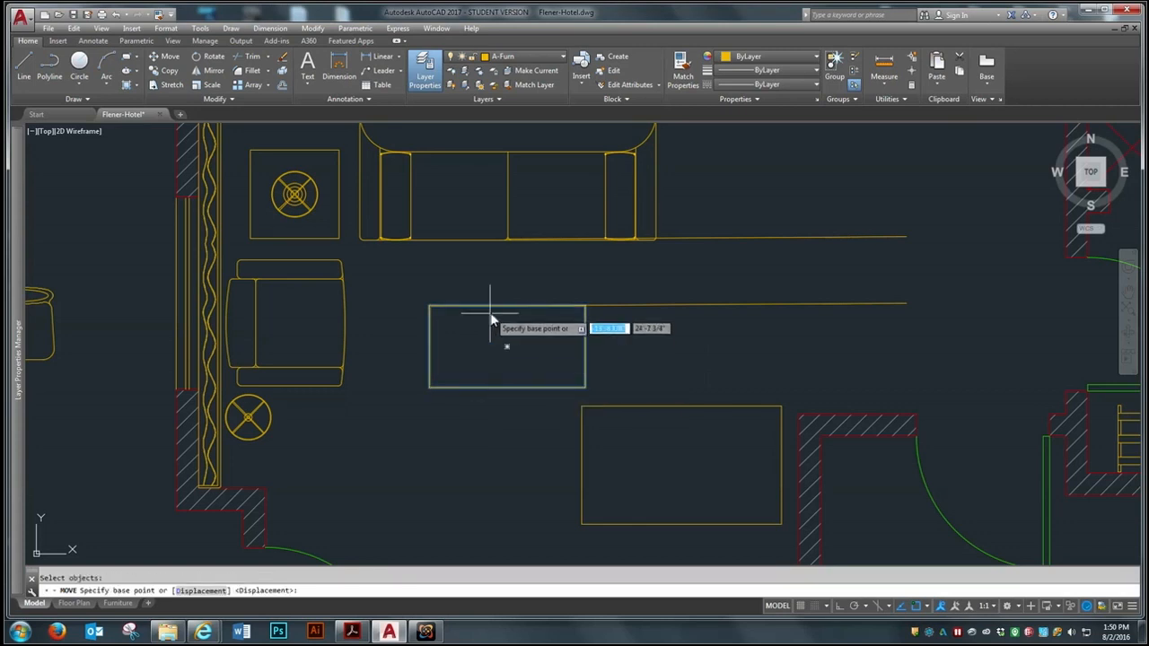
{"action": "left_click", "coordinate": [505, 306]}
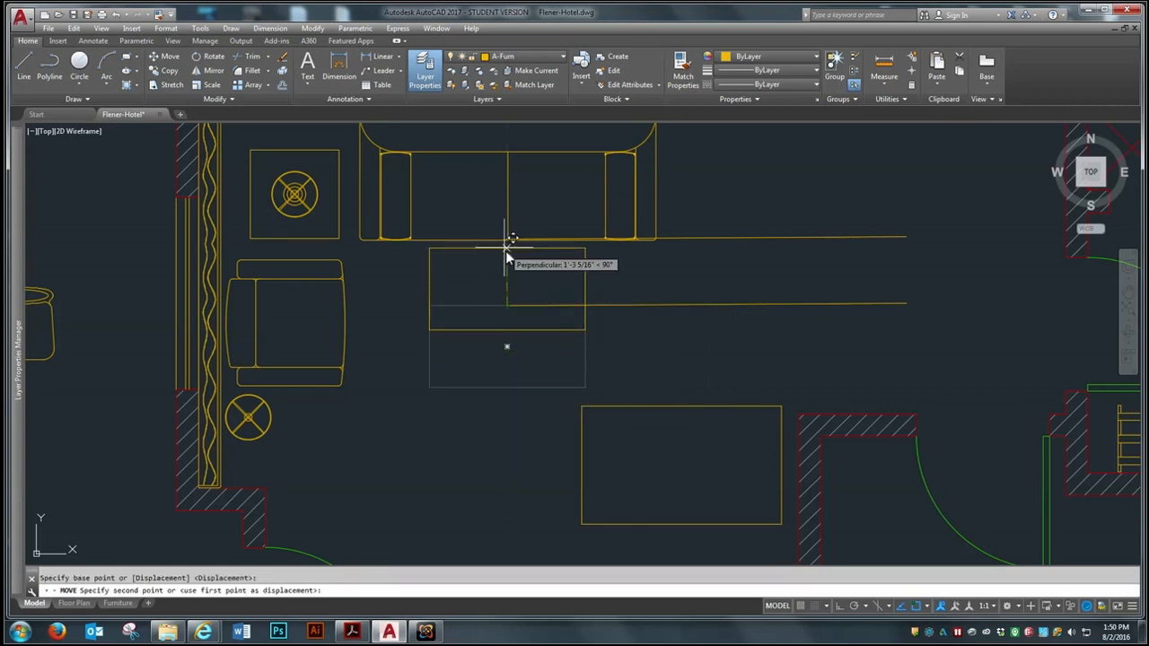
{"action": "left_click", "coordinate": [507, 239]}
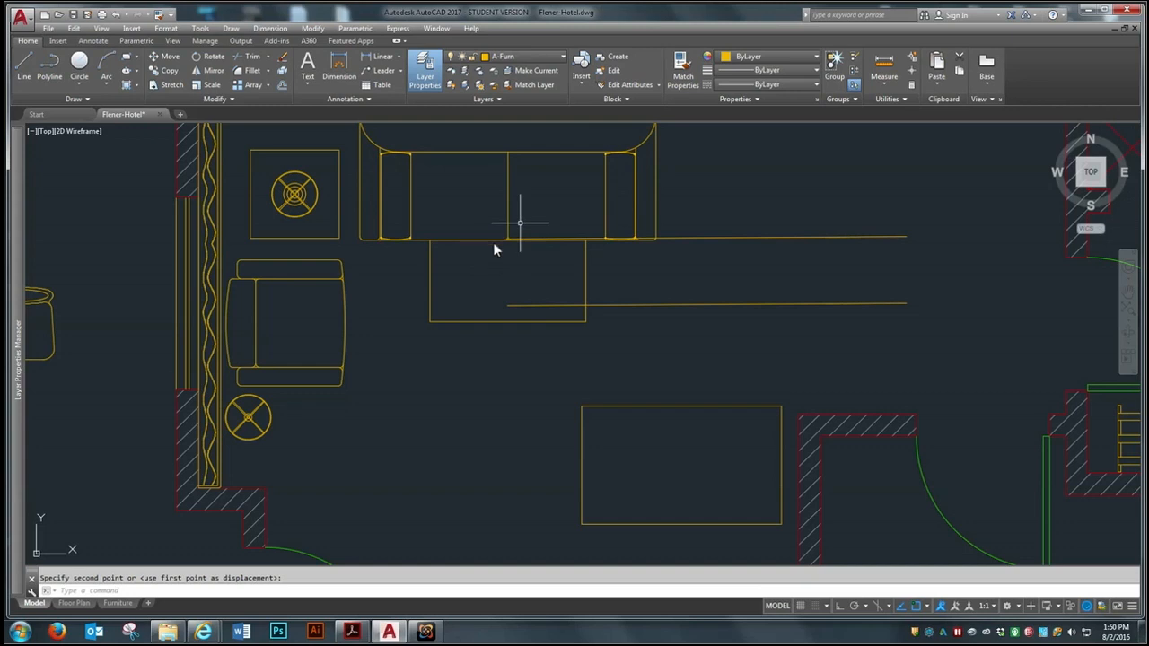
Move the smaller table 18 inches away from the sofa's front edge at an angle of 270°
{"action": "key", "text": "Return"}
{"action": "left_click", "coordinate": [505, 320]}
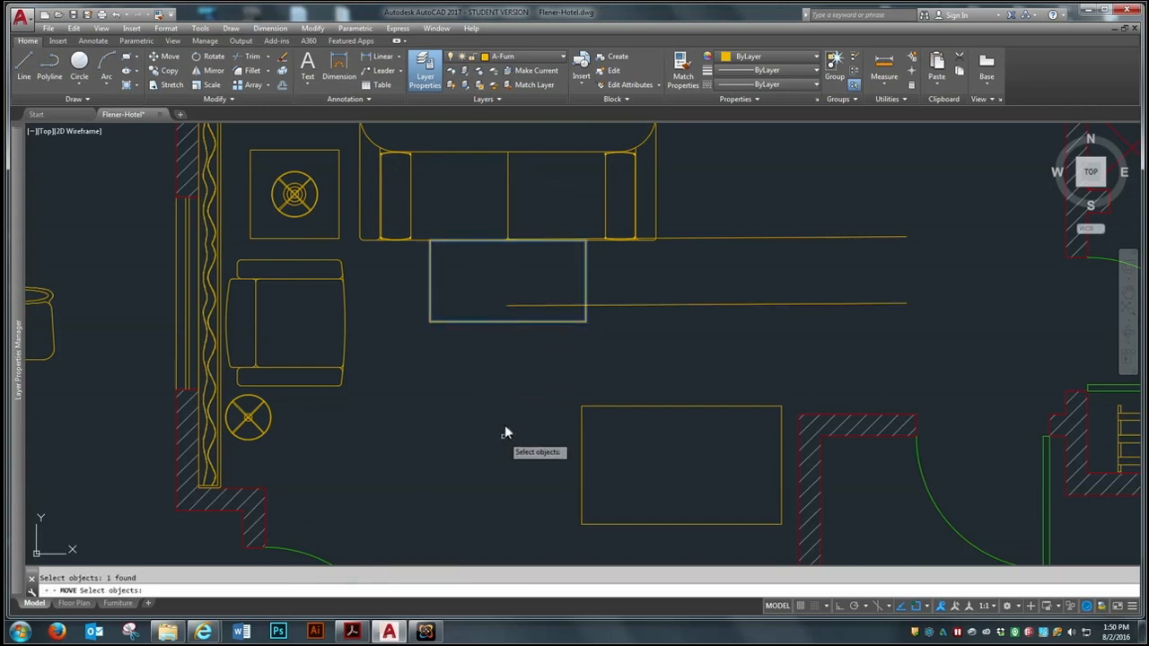
{"action": "key", "text": "Return"}
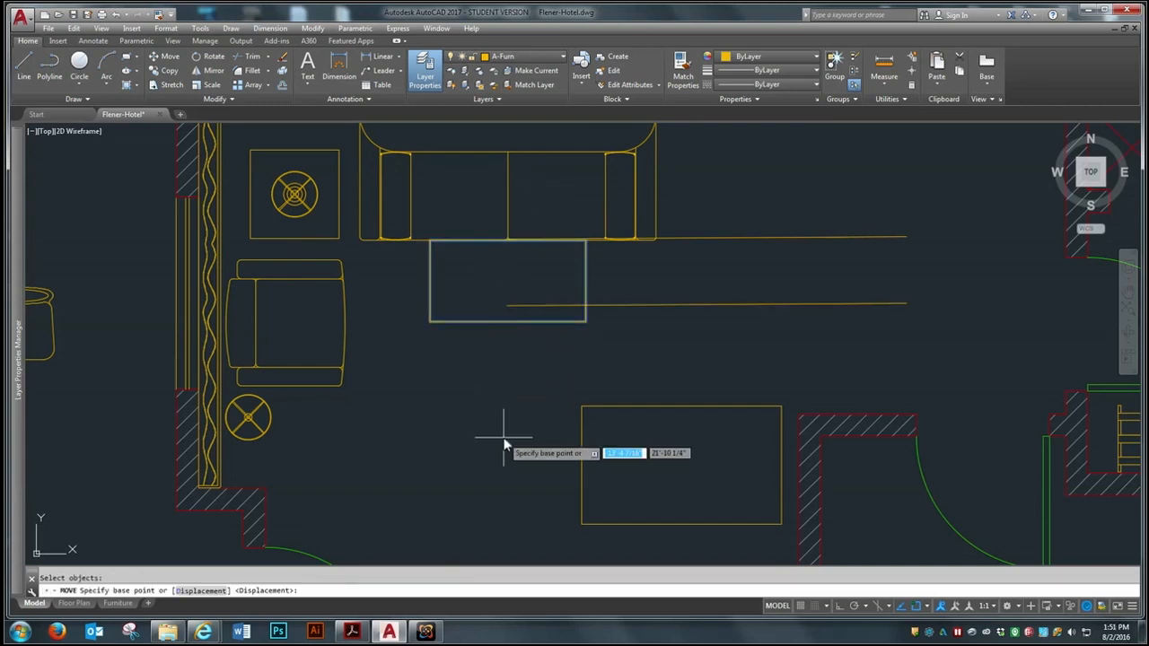
{"action": "left_click", "coordinate": [508, 240]}
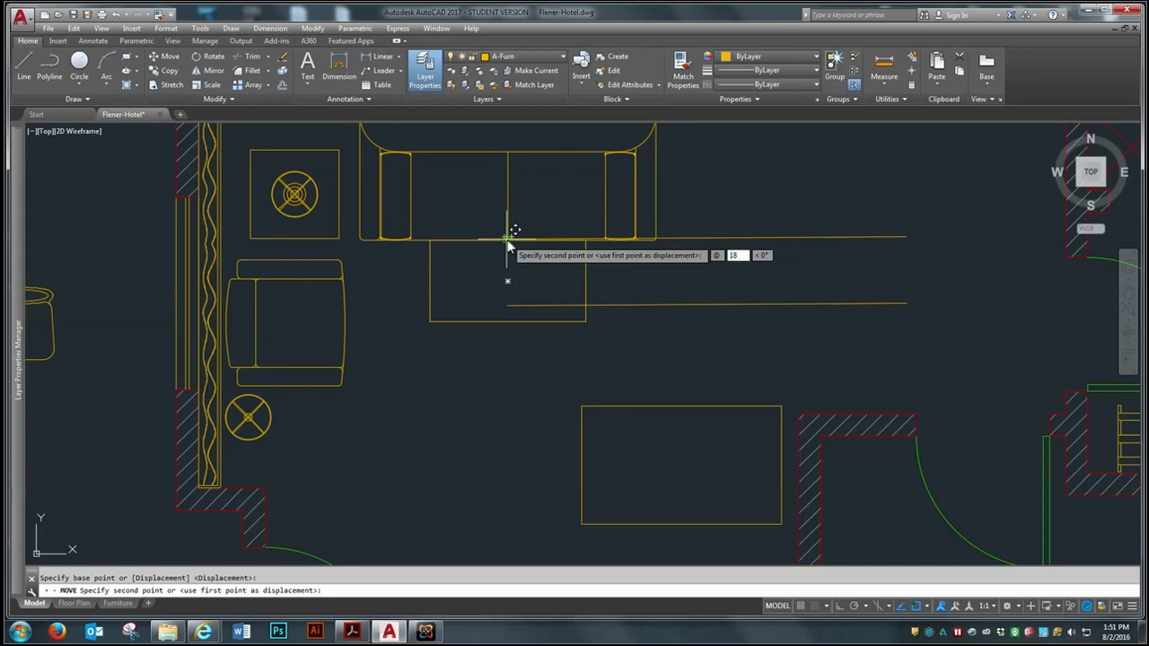
{"action": "type", "text": "18"}
{"action": "key", "text": "Tab"}
{"action": "key", "text": "Return"}
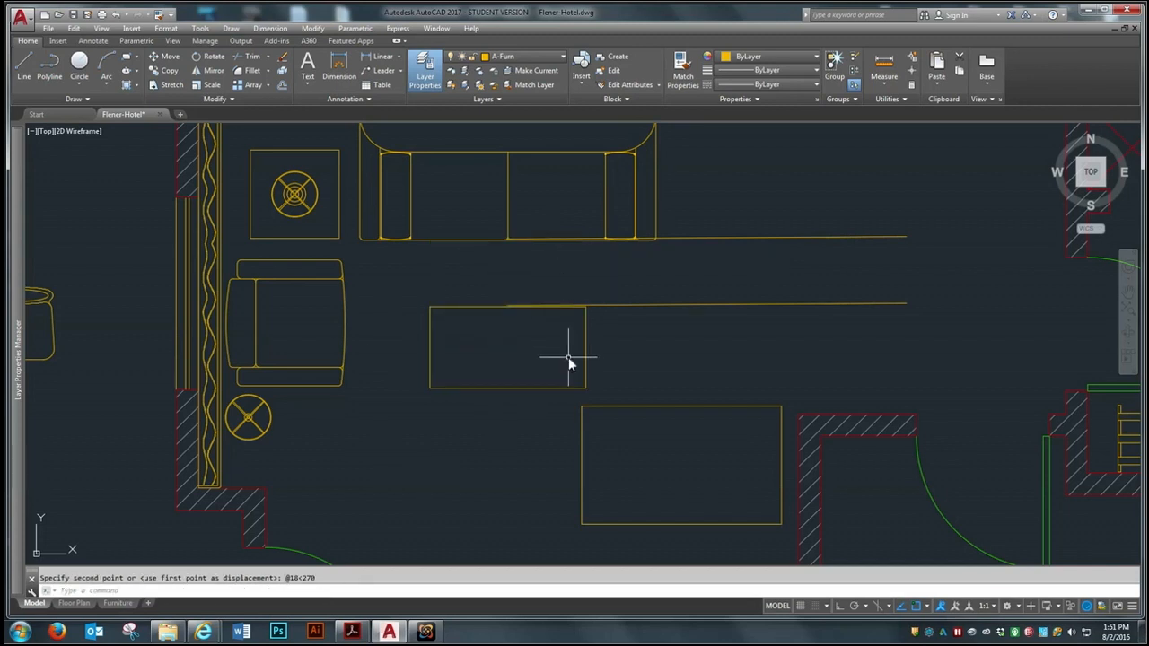
Erase both nearly horizontal construction lines beside the sofa and the smaller table
{"action": "type", "text": "e"}
{"action": "key", "text": "Return"}
{"action": "left_click", "coordinate": [769, 192]}
{"action": "left_click", "coordinate": [718, 354]}
{"action": "key", "text": "Return"}
Move the larger rectangular table slightly down and right, next to the wall of the small central room
{"action": "scroll", "coordinate": [418, 338], "scroll_direction": "down", "scroll_amount": 2}
{"action": "scroll", "coordinate": [642, 289], "scroll_direction": "up", "scroll_amount": 2}
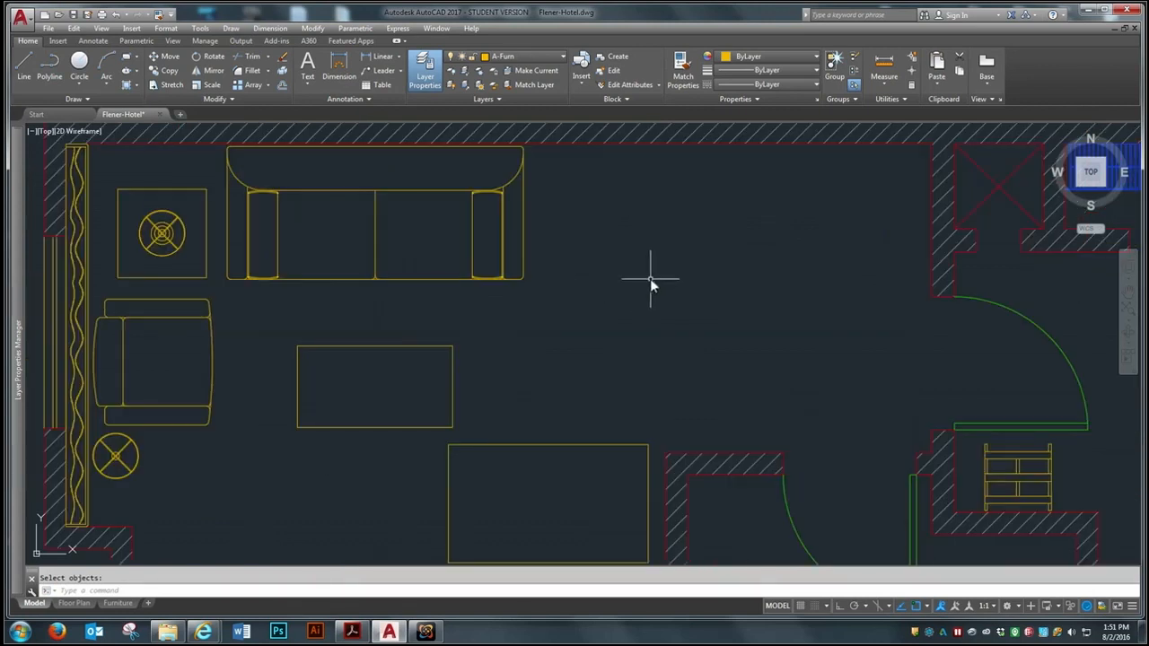
{"action": "scroll", "coordinate": [645, 293], "scroll_direction": "down", "scroll_amount": 2}
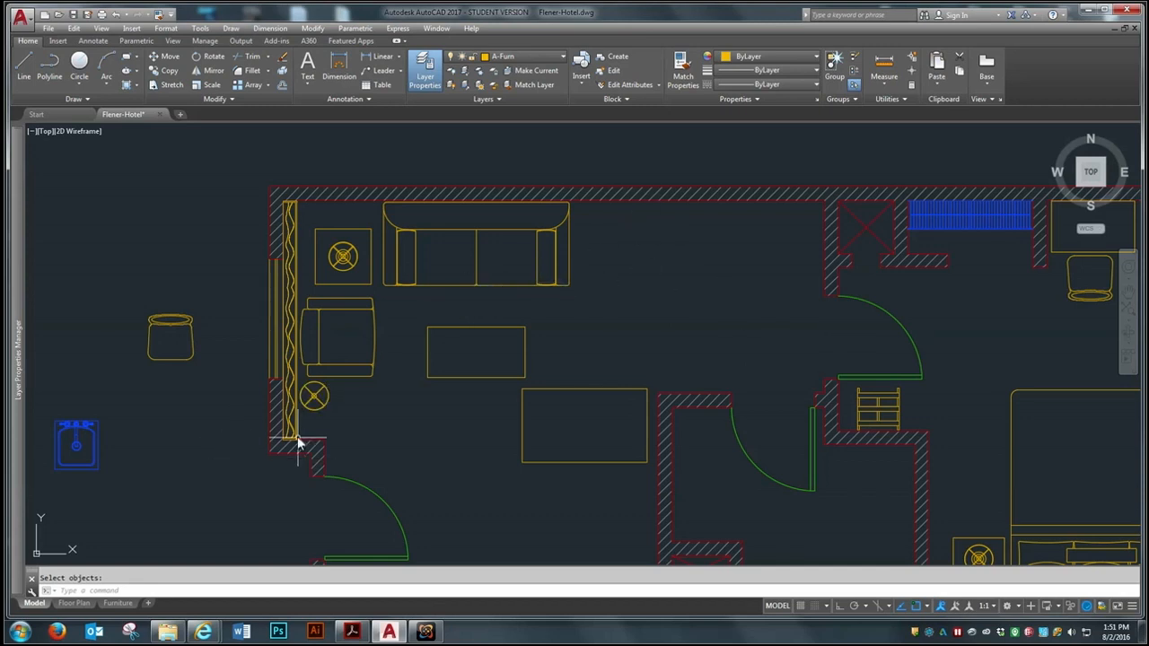
{"action": "scroll", "coordinate": [530, 400], "scroll_direction": "down", "scroll_amount": 2}
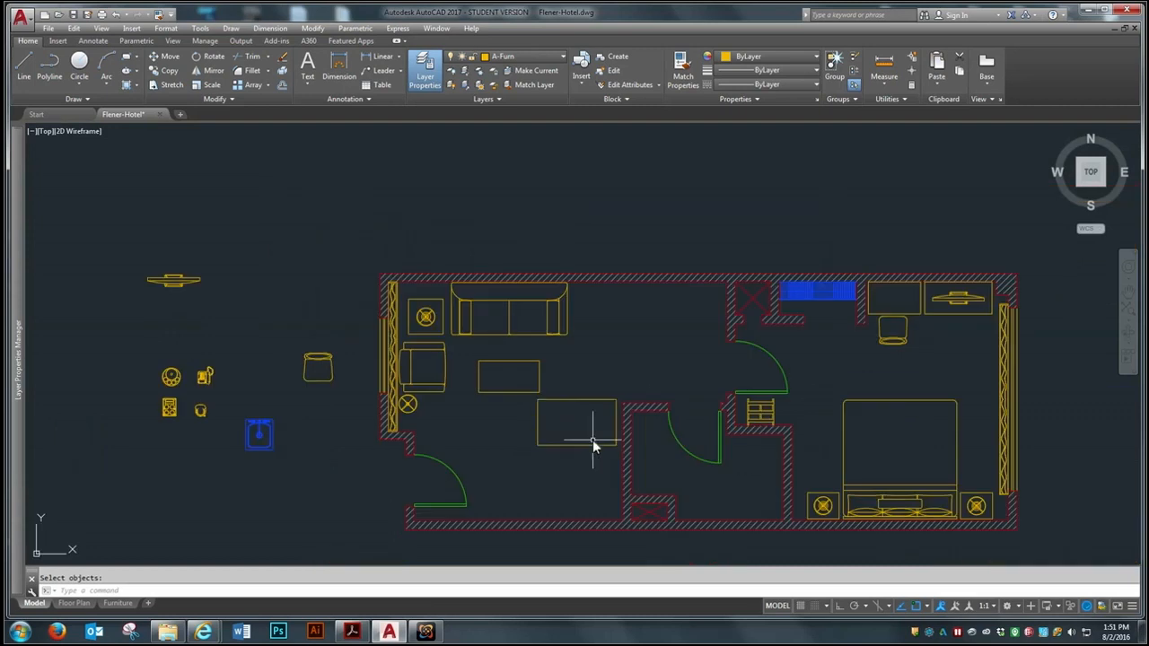
{"action": "scroll", "coordinate": [597, 481], "scroll_direction": "up", "scroll_amount": 4}
{"action": "left_click", "coordinate": [603, 431]}
{"action": "key", "text": "Return"}
{"action": "left_click", "coordinate": [569, 398]}
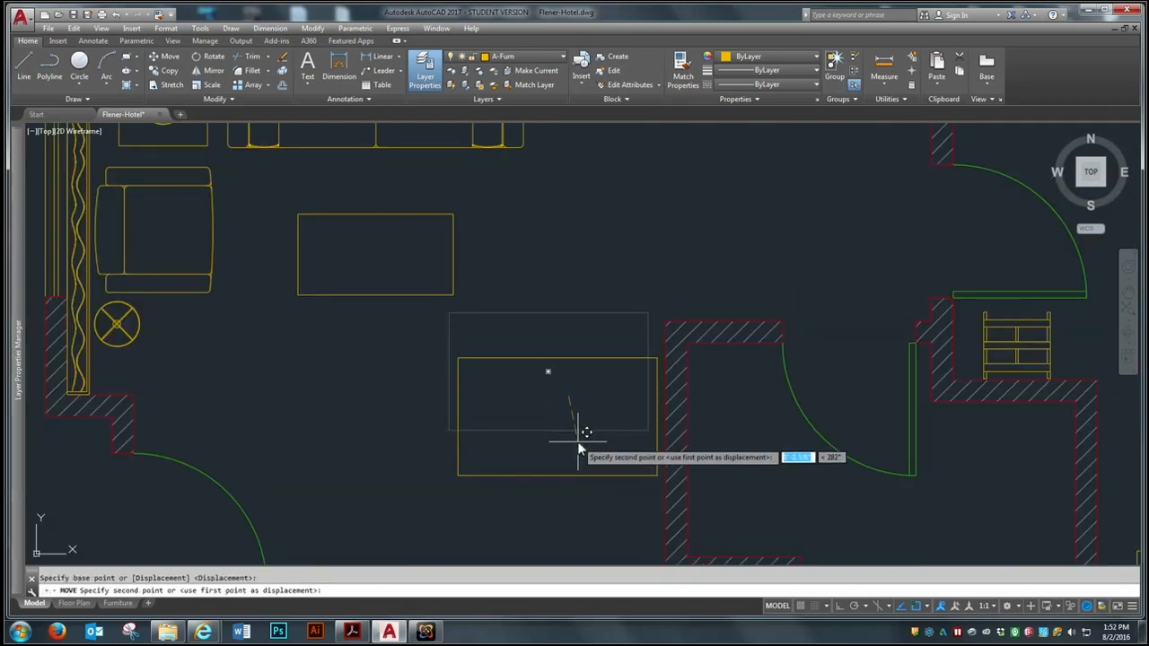
{"action": "left_click", "coordinate": [581, 452]}
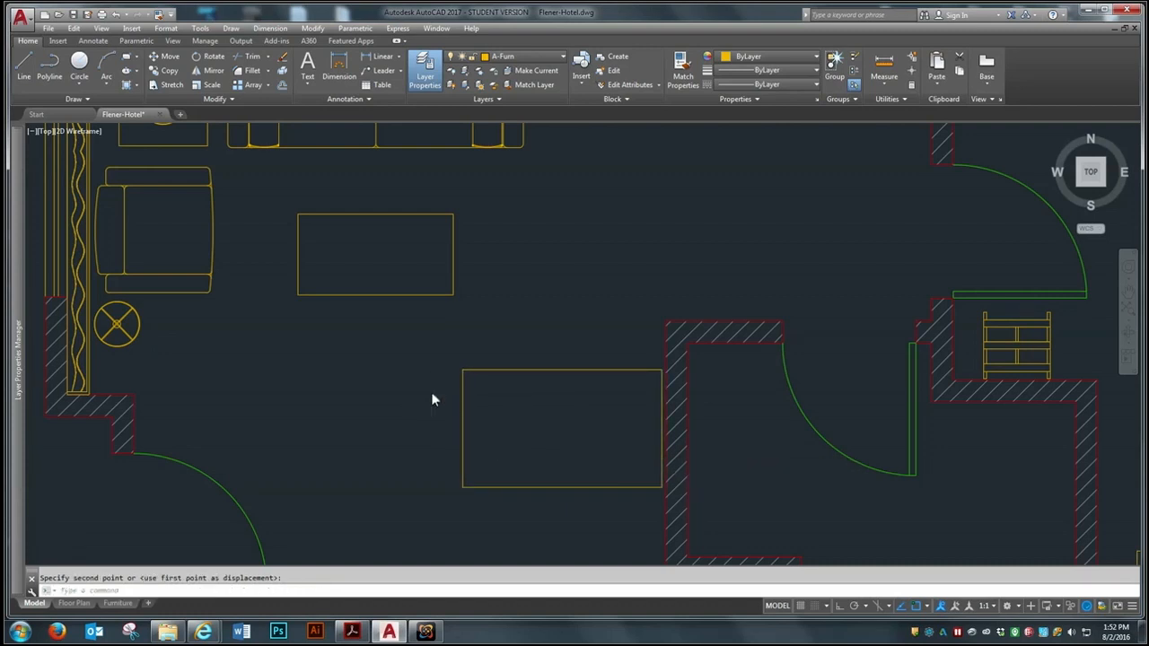
Move the spare chair outside the plan freely to a spot lower down, near the entrance door
{"action": "scroll", "coordinate": [436, 398], "scroll_direction": "down", "scroll_amount": 5}
{"action": "scroll", "coordinate": [494, 332], "scroll_direction": "up", "scroll_amount": 2}
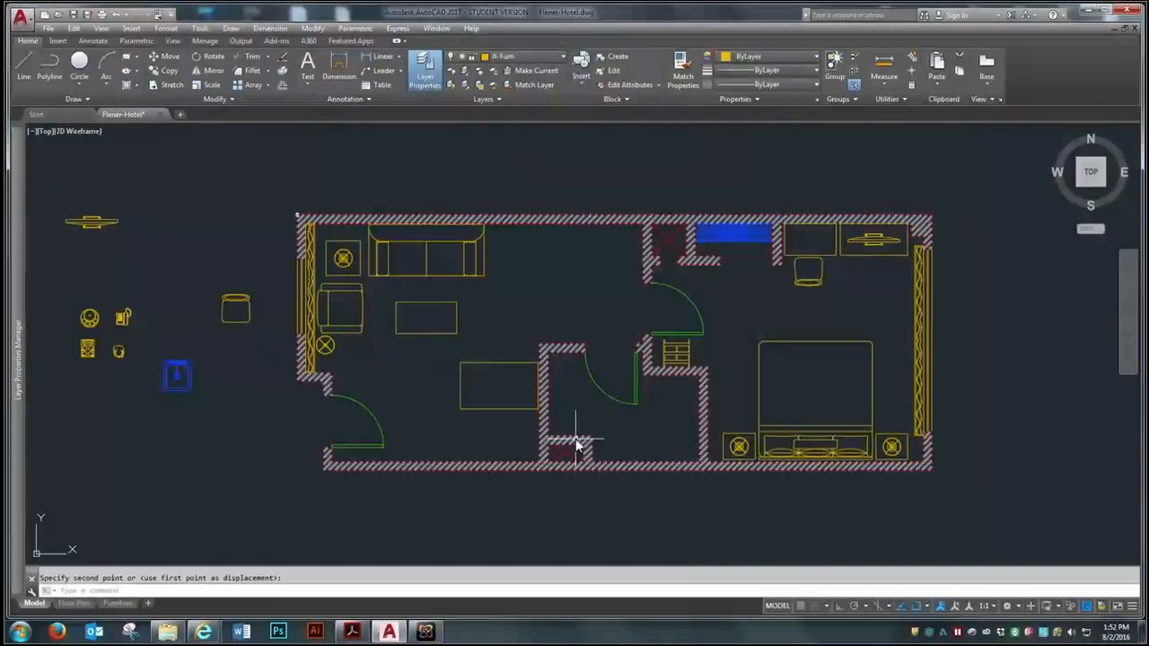
{"action": "key", "text": "Return"}
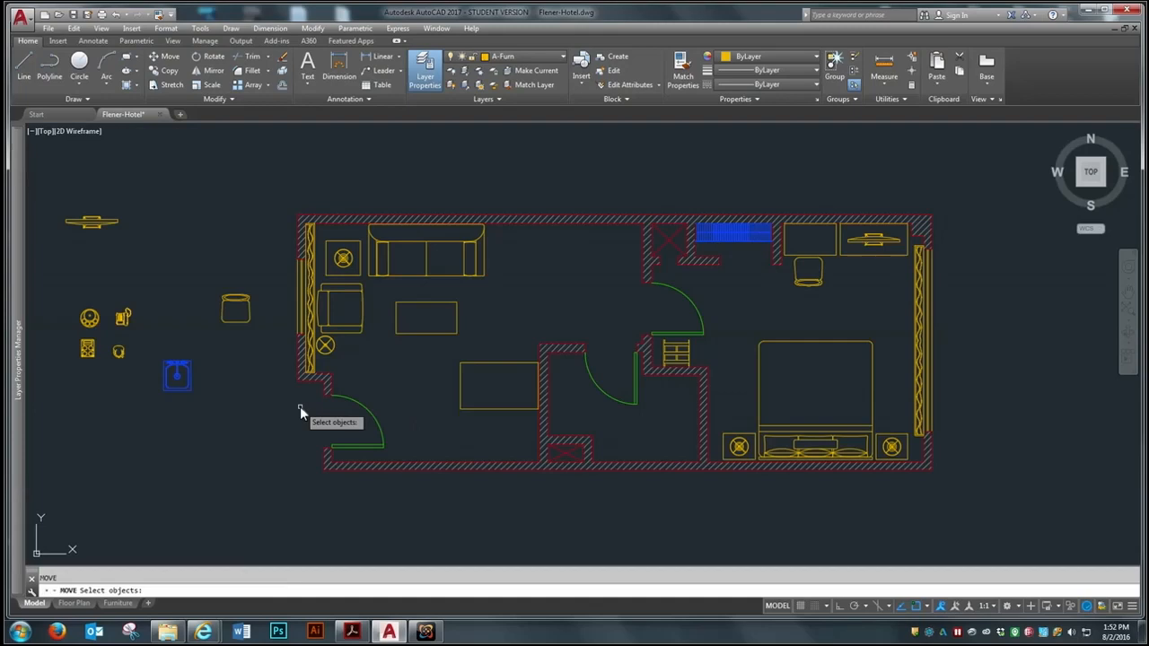
{"action": "left_click", "coordinate": [229, 317]}
{"action": "key", "text": "Return"}
{"action": "left_click", "coordinate": [231, 306]}
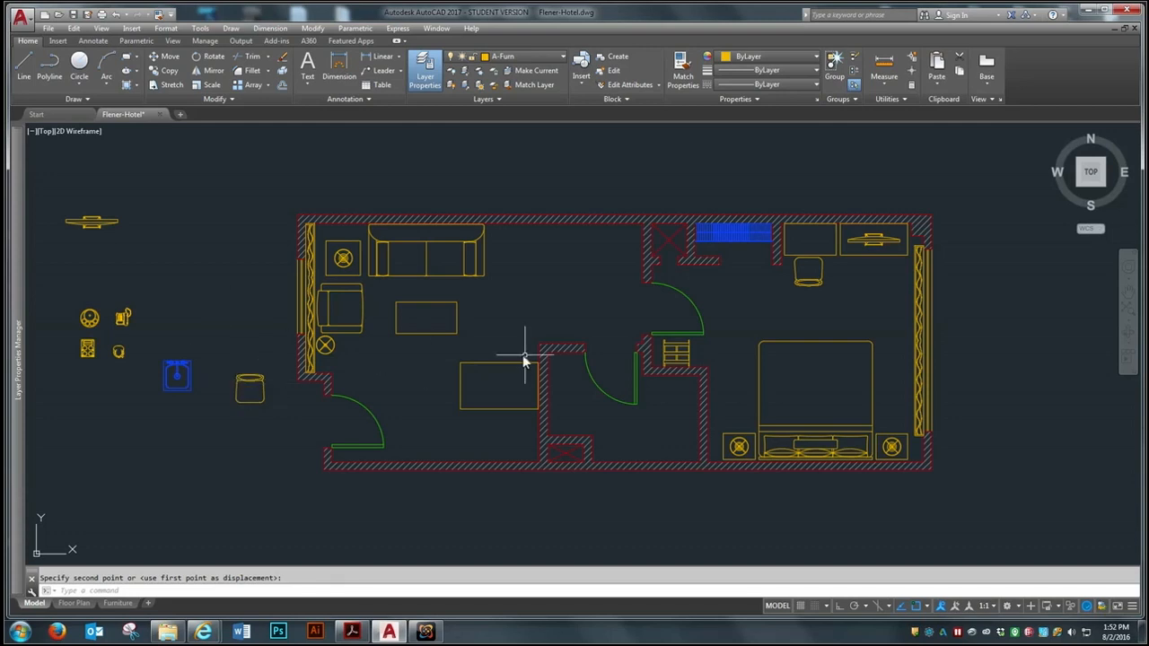
Copy the bedroom desk chair to the lower side of the larger rectangular table in the sitting room
{"action": "type", "text": "o"}
{"action": "key", "text": "Return"}
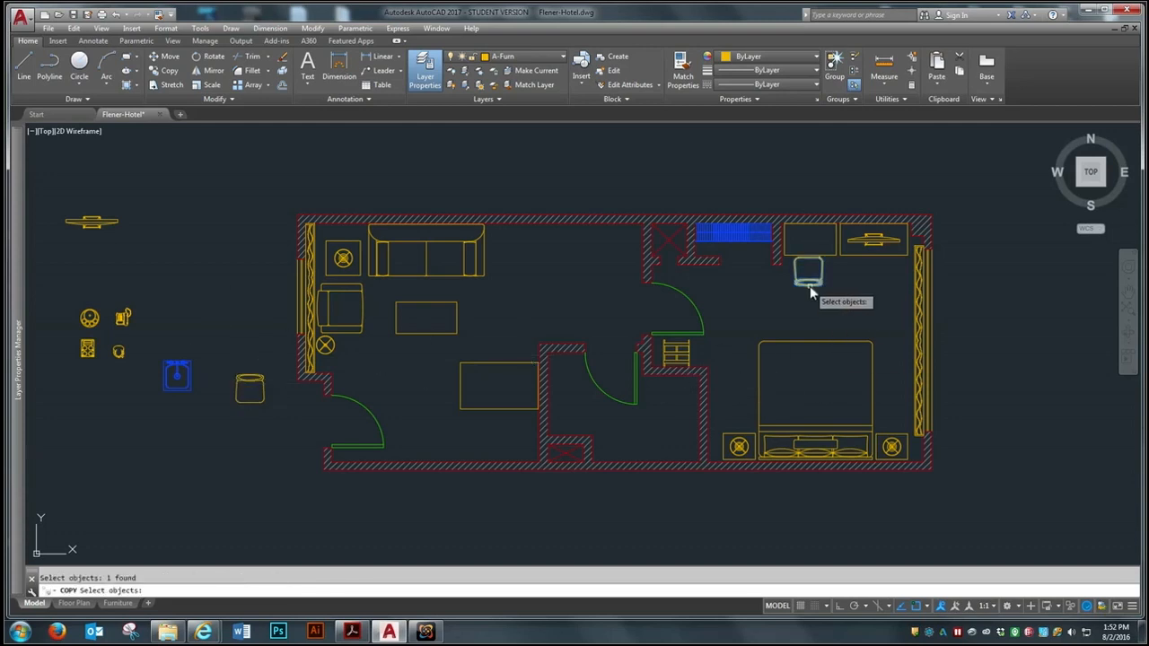
{"action": "left_click", "coordinate": [811, 287]}
{"action": "key", "text": "Return"}
{"action": "left_click", "coordinate": [807, 271]}
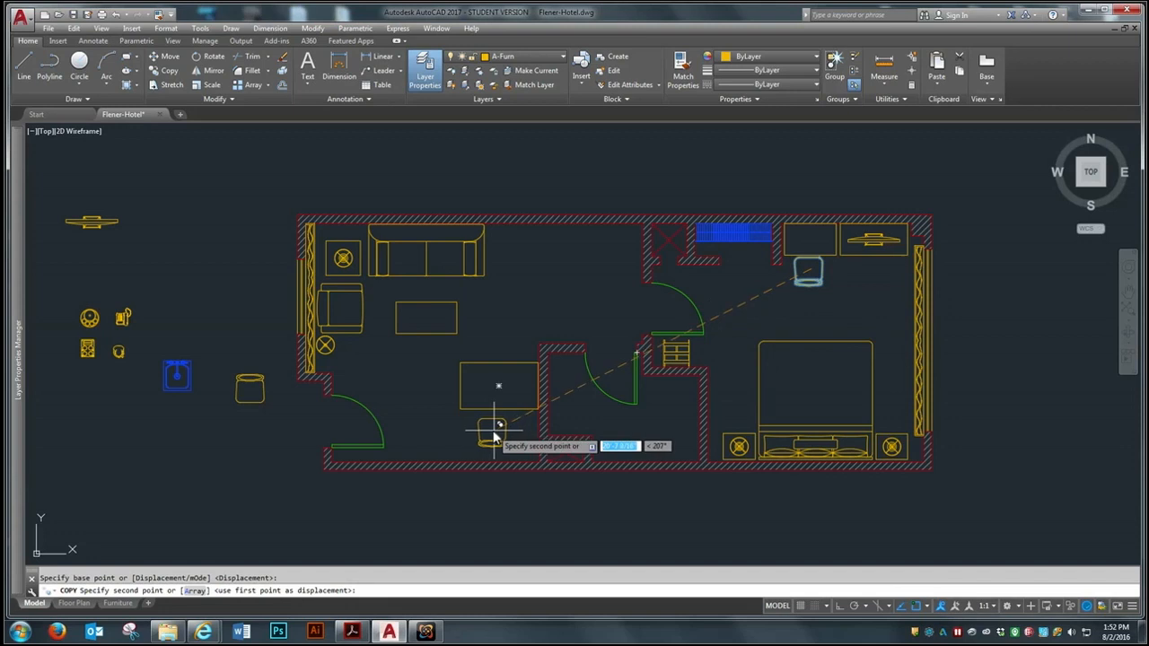
{"action": "left_click", "coordinate": [505, 430]}
{"action": "key", "text": "Return"}
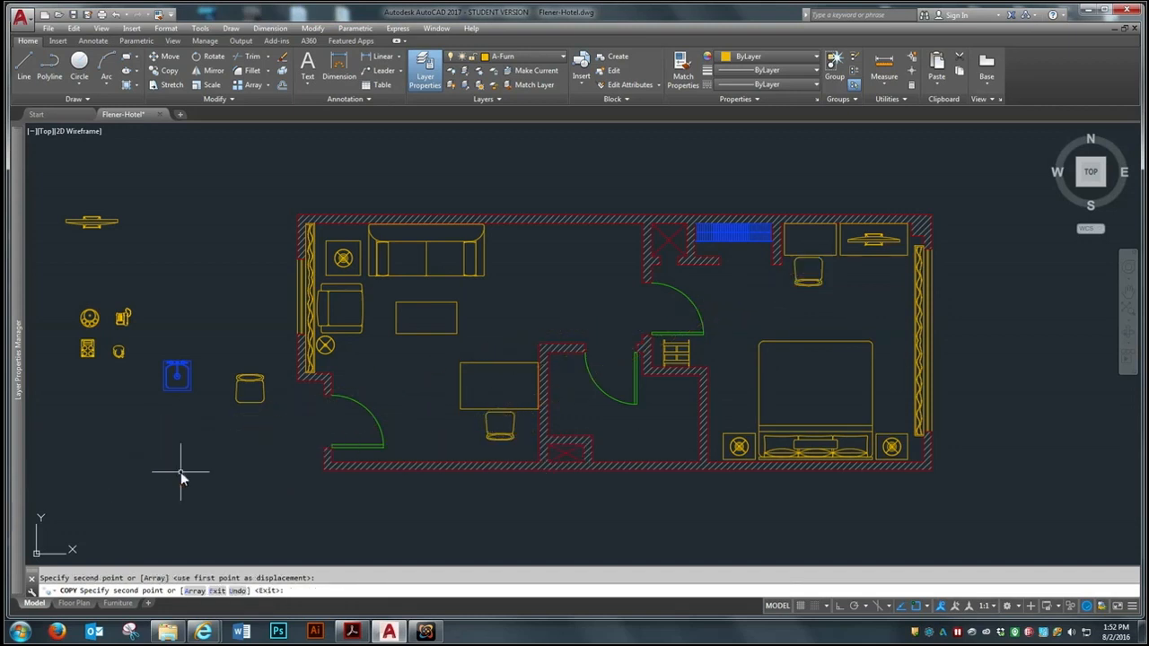
Erase the spare chair left outside the plan
{"action": "key", "text": "Return"}
{"action": "left_click", "coordinate": [257, 332]}
{"action": "left_click", "coordinate": [235, 438]}
{"action": "key", "text": "Return"}
{"action": "type", "text": "m"}
{"action": "key", "text": "Return"}
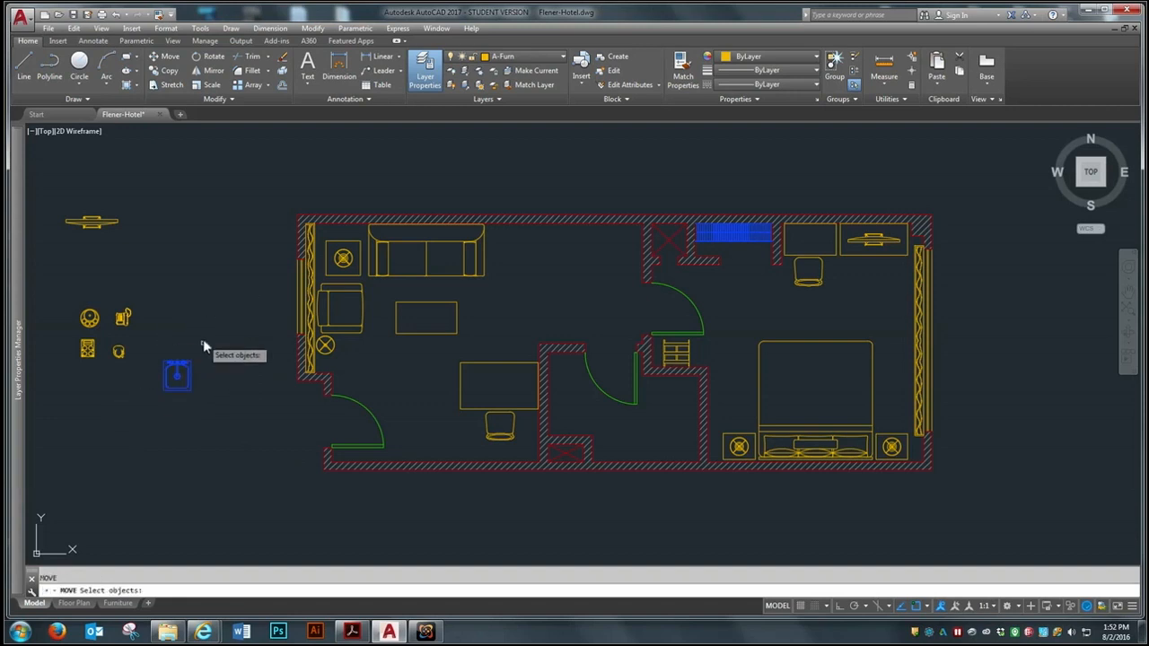
{"action": "key", "text": "Return"}
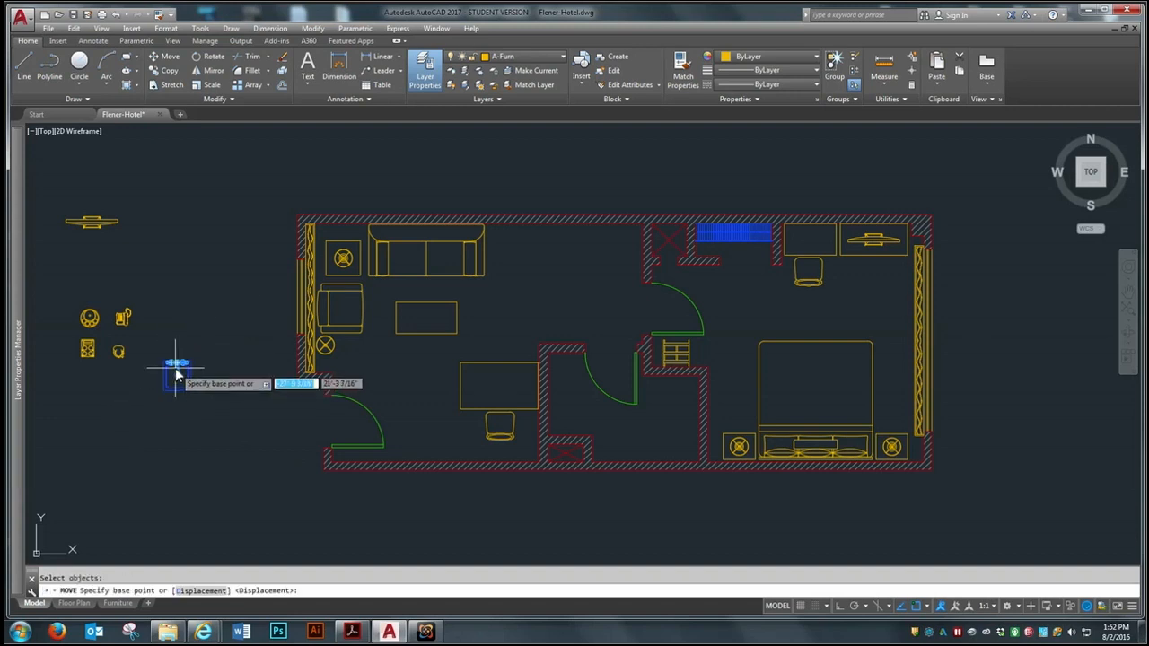
{"action": "left_click", "coordinate": [176, 376]}
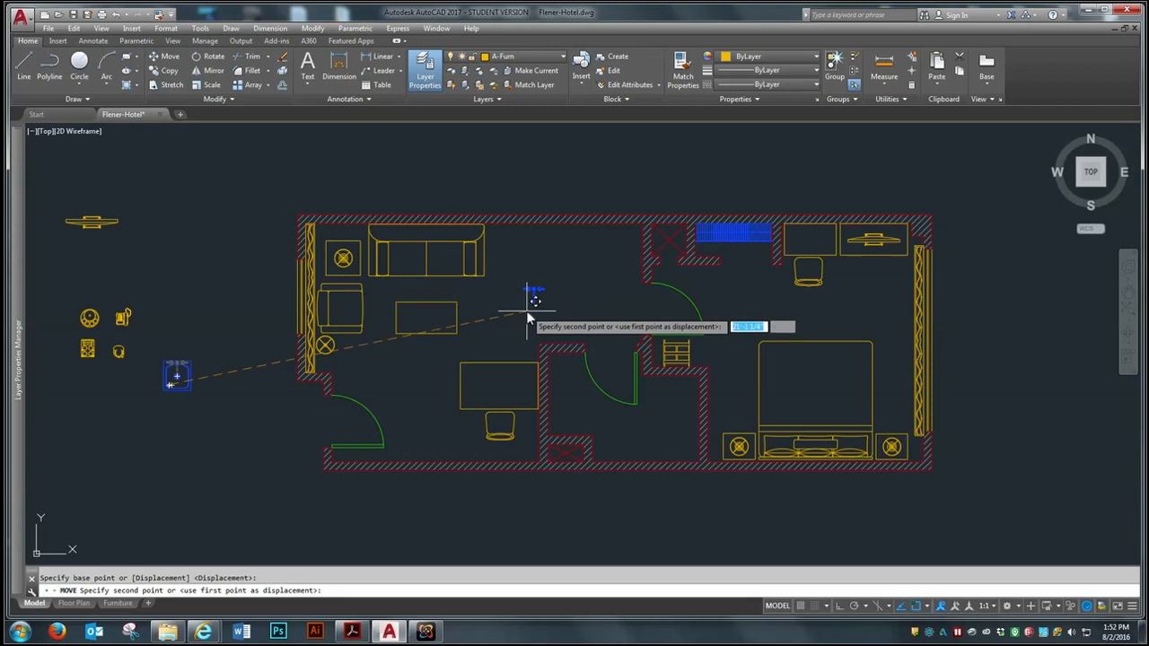
{"action": "key", "text": "Escape"}
{"action": "key", "text": "Escape"}
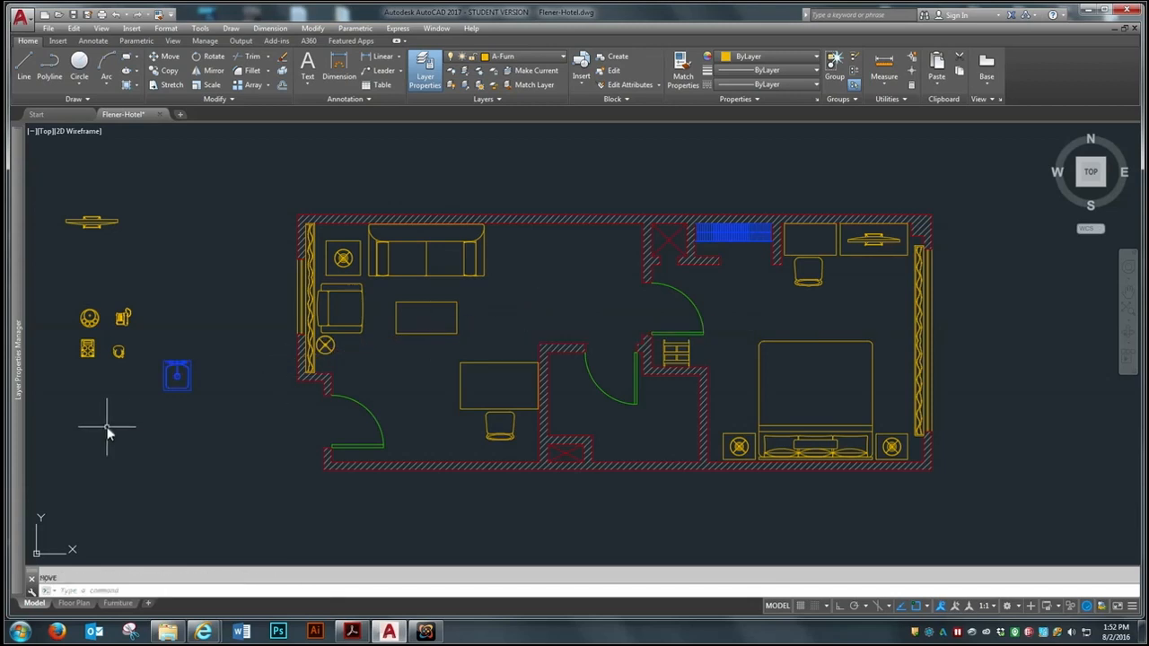
Move the complete blue sink from outside the plan into the sitting room, above the small central room's wall
{"action": "key", "text": "Return"}
{"action": "left_click", "coordinate": [210, 339]}
{"action": "left_click", "coordinate": [162, 405]}
{"action": "key", "text": "Return"}
{"action": "left_click", "coordinate": [177, 389]}
{"action": "left_click", "coordinate": [588, 320]}
Move the round tray, the rectangular four-circle item and the small pot from outside the plan to beside the sink
{"action": "key", "text": "Return"}
{"action": "left_click", "coordinate": [97, 300]}
{"action": "left_click", "coordinate": [72, 373]}
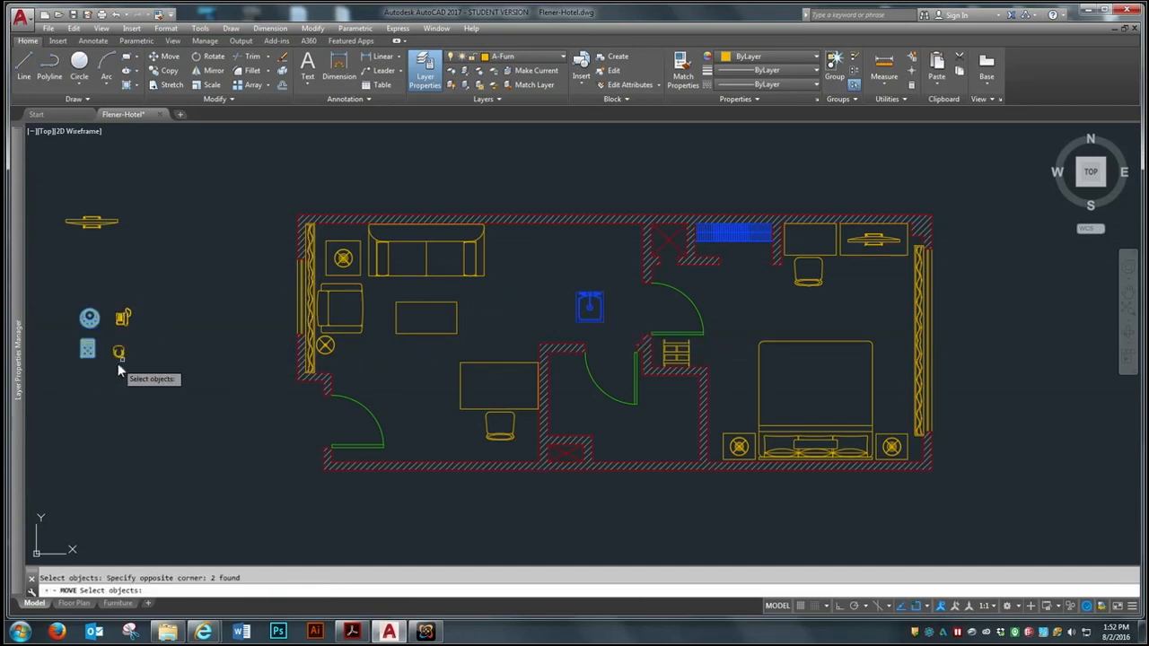
{"action": "key", "text": "Return"}
{"action": "left_click", "coordinate": [88, 349]}
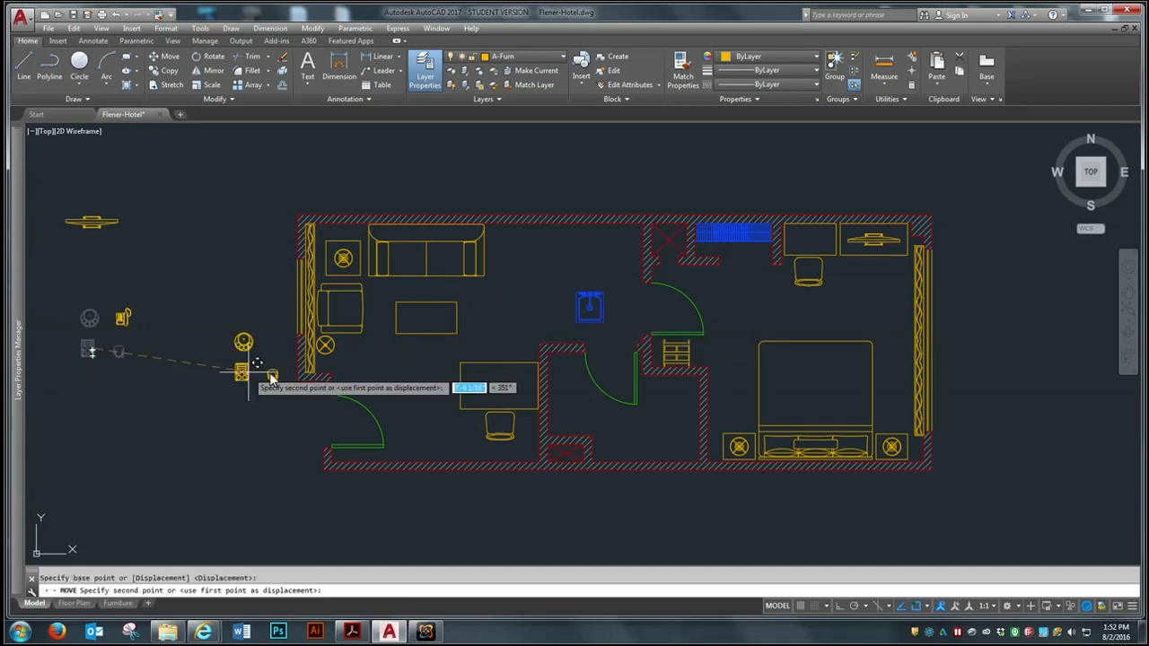
{"action": "left_click", "coordinate": [549, 329]}
Move the telephone from outside the plan onto the larger rectangular table, near its right edge
{"action": "scroll", "coordinate": [549, 319], "scroll_direction": "up", "scroll_amount": 6}
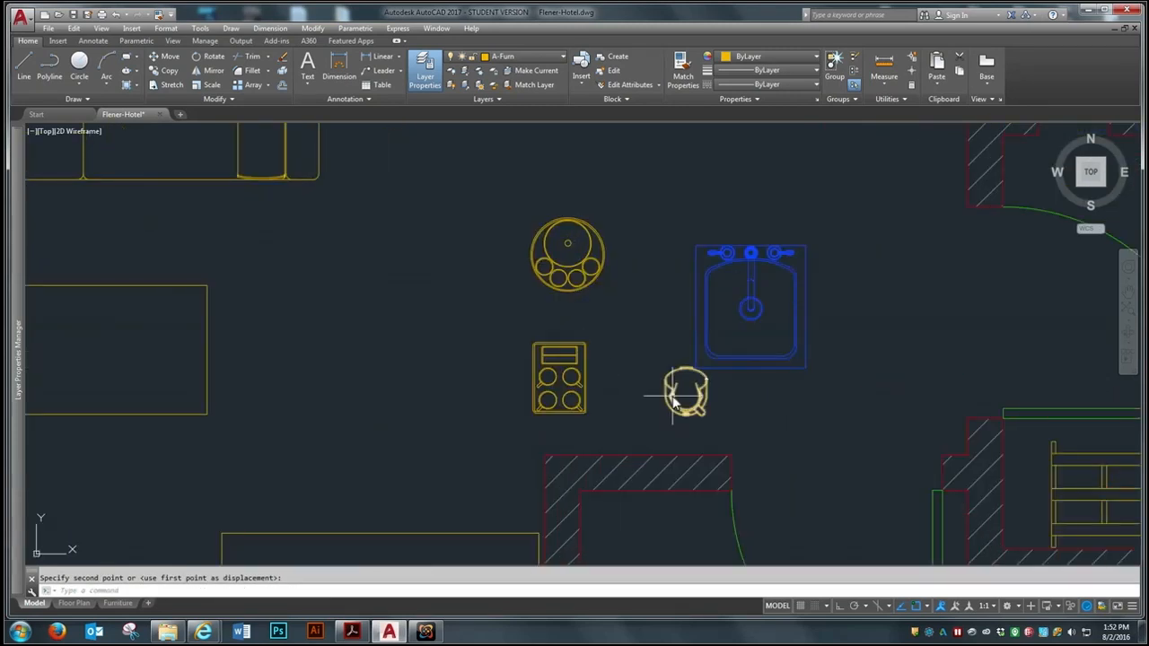
{"action": "scroll", "coordinate": [687, 339], "scroll_direction": "down", "scroll_amount": 4}
{"action": "scroll", "coordinate": [460, 377], "scroll_direction": "down", "scroll_amount": 2}
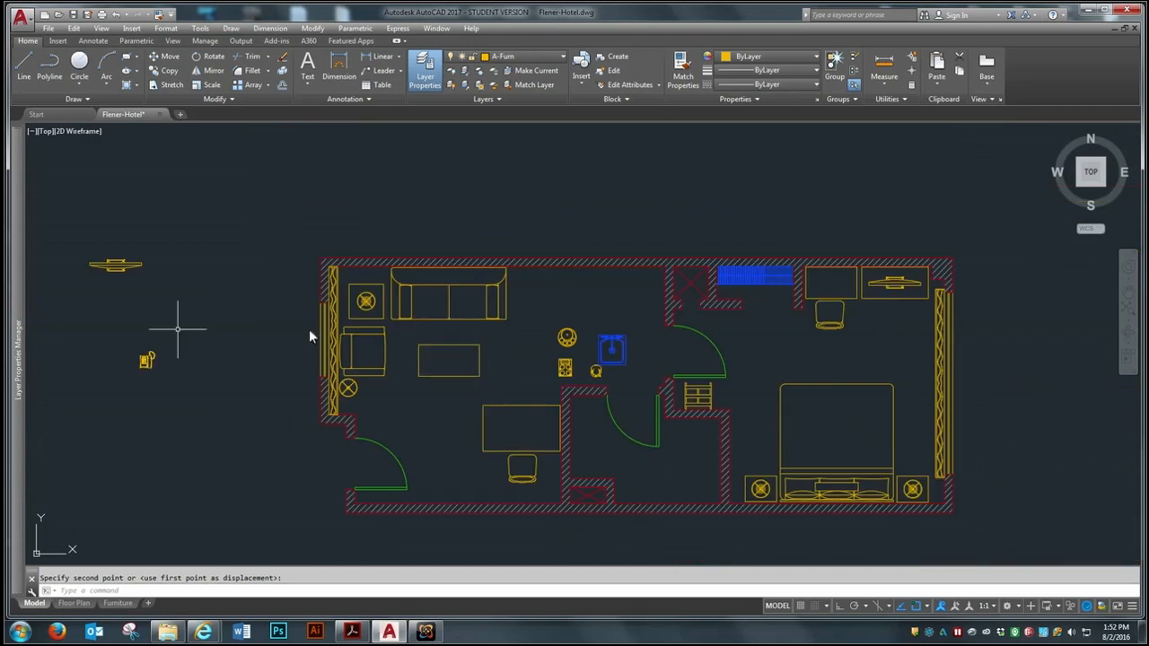
{"action": "scroll", "coordinate": [165, 339], "scroll_direction": "up", "scroll_amount": 3}
{"action": "key", "text": "space"}
{"action": "left_click", "coordinate": [168, 347]}
{"action": "left_click", "coordinate": [81, 420]}
{"action": "key", "text": "space"}
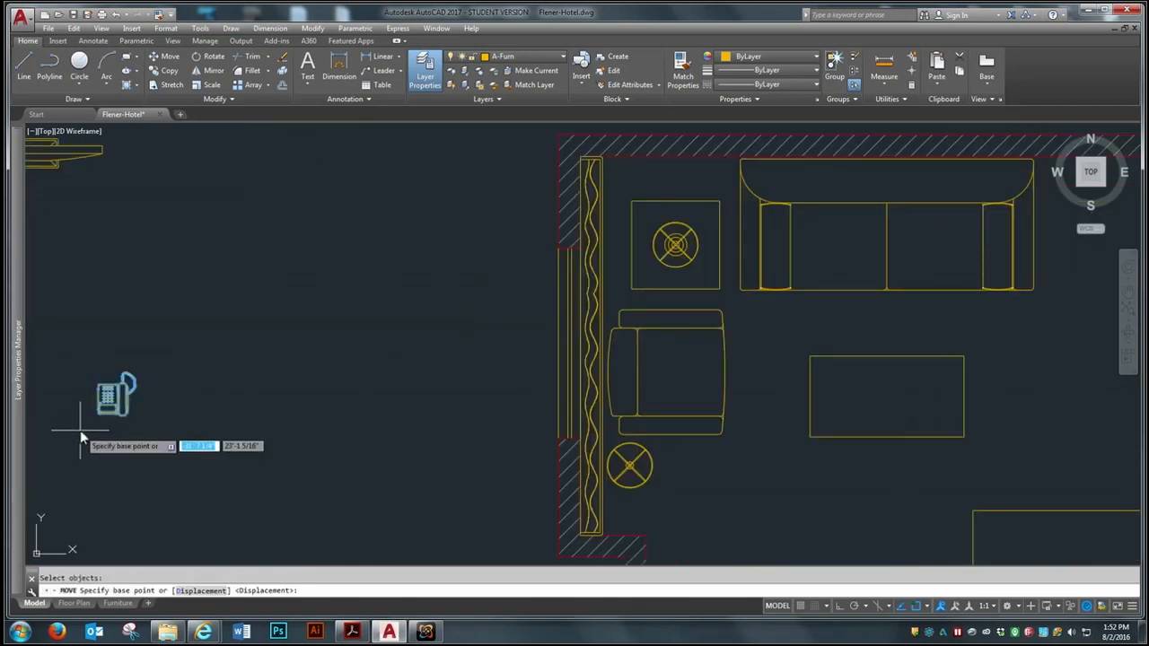
{"action": "left_click", "coordinate": [112, 395]}
{"action": "scroll", "coordinate": [120, 379], "scroll_direction": "down", "scroll_amount": 3}
{"action": "scroll", "coordinate": [395, 429], "scroll_direction": "up", "scroll_amount": 4}
{"action": "scroll", "coordinate": [396, 433], "scroll_direction": "up", "scroll_amount": 4}
{"action": "left_click", "coordinate": [403, 442]}
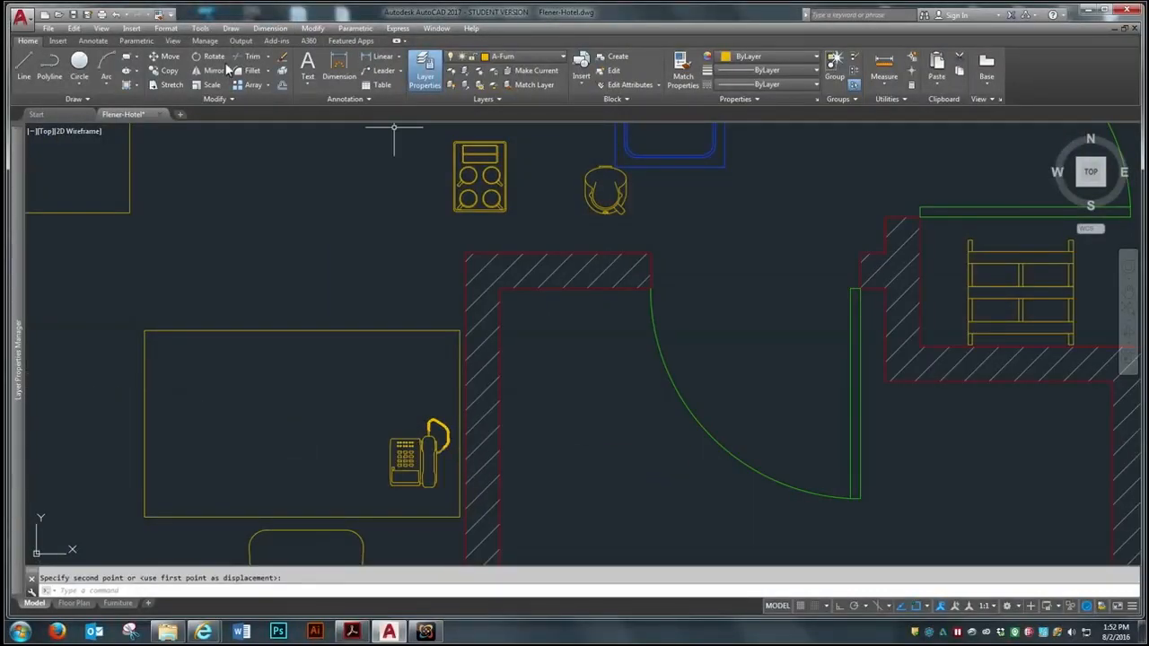
Rotate the telephone on the larger table by 180° with Ortho on
{"action": "left_click", "coordinate": [213, 55]}
{"action": "left_click", "coordinate": [408, 456]}
{"action": "key", "text": "Return"}
{"action": "left_click", "coordinate": [410, 442]}
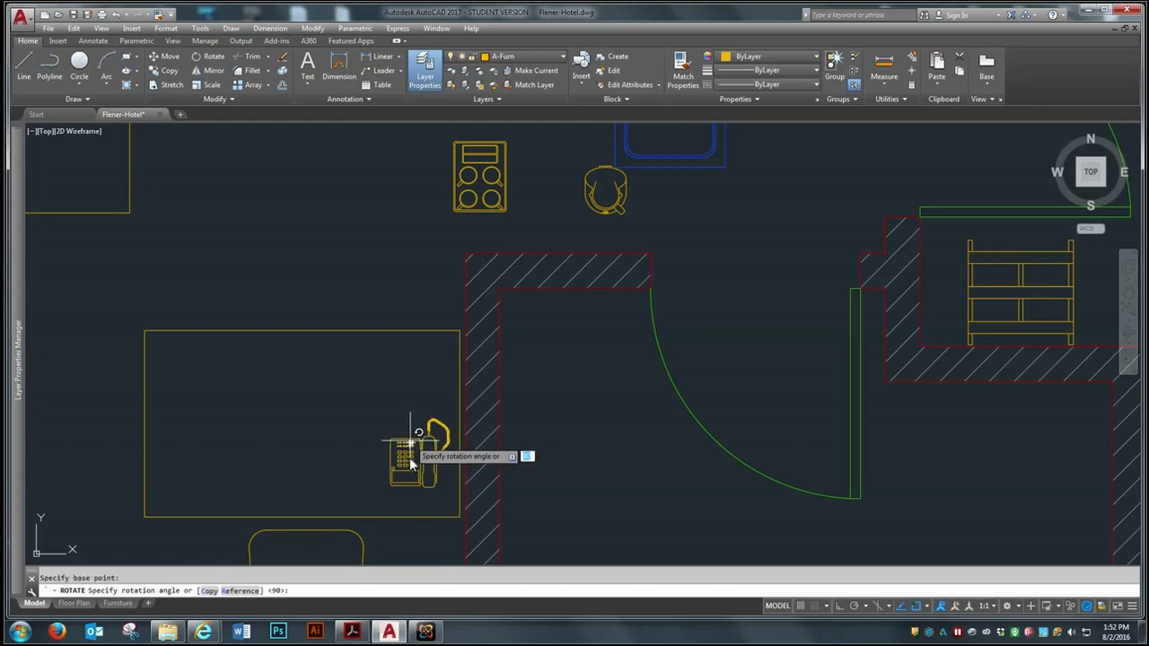
{"action": "left_click", "coordinate": [840, 606]}
{"action": "left_click", "coordinate": [301, 463]}
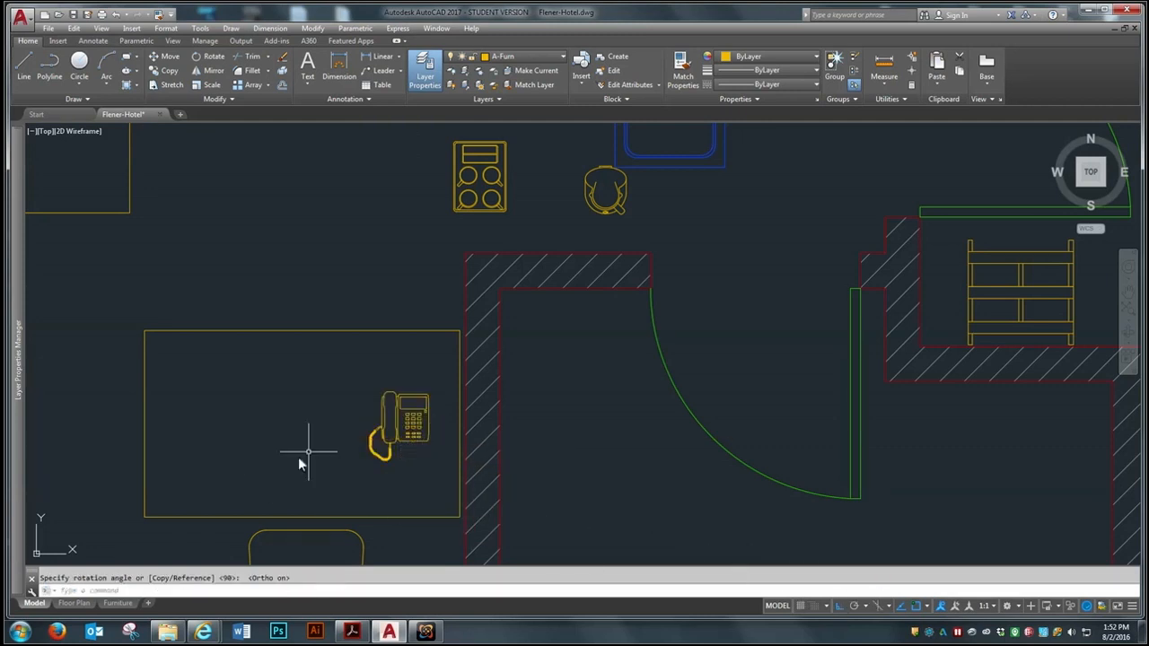
Move the telephone right and up with Ortho on, into the upper-right corner of the larger table
{"action": "type", "text": "m"}
{"action": "key", "text": "Return"}
{"action": "left_click", "coordinate": [411, 415]}
{"action": "key", "text": "Return"}
{"action": "left_click", "coordinate": [301, 443]}
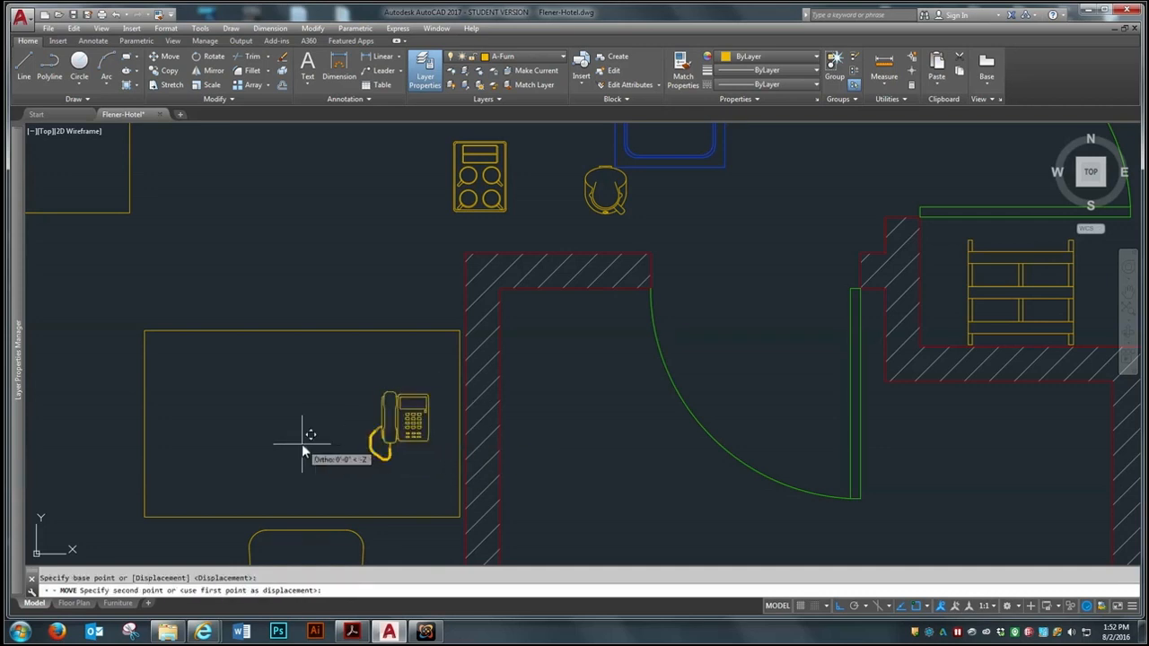
{"action": "left_click", "coordinate": [328, 444]}
{"action": "key", "text": "Return"}
{"action": "left_click", "coordinate": [430, 382]}
{"action": "left_click", "coordinate": [391, 419]}
{"action": "key", "text": "Return"}
{"action": "left_click", "coordinate": [336, 449]}
{"action": "left_click", "coordinate": [333, 397]}
Copy the lamp from the end table beside the sofa onto the larger table, beside the telephone, with Ortho off
{"action": "scroll", "coordinate": [239, 249], "scroll_direction": "down", "scroll_amount": 5}
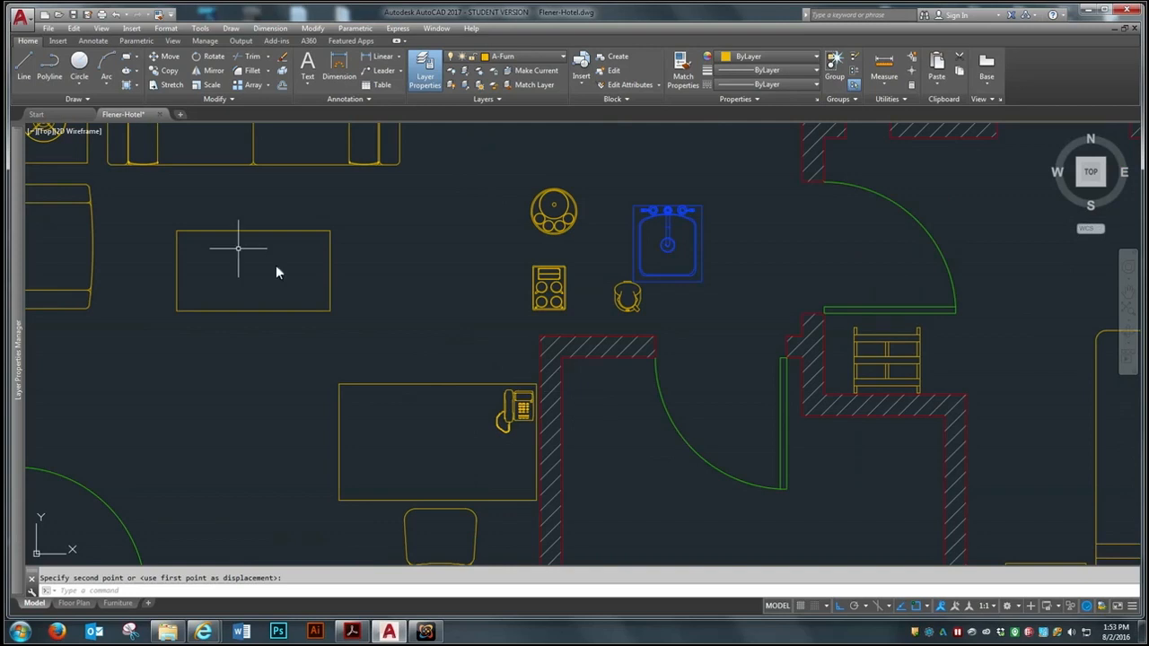
{"action": "scroll", "coordinate": [351, 187], "scroll_direction": "up", "scroll_amount": 4}
{"action": "type", "text": "co"}
{"action": "key", "text": "Return"}
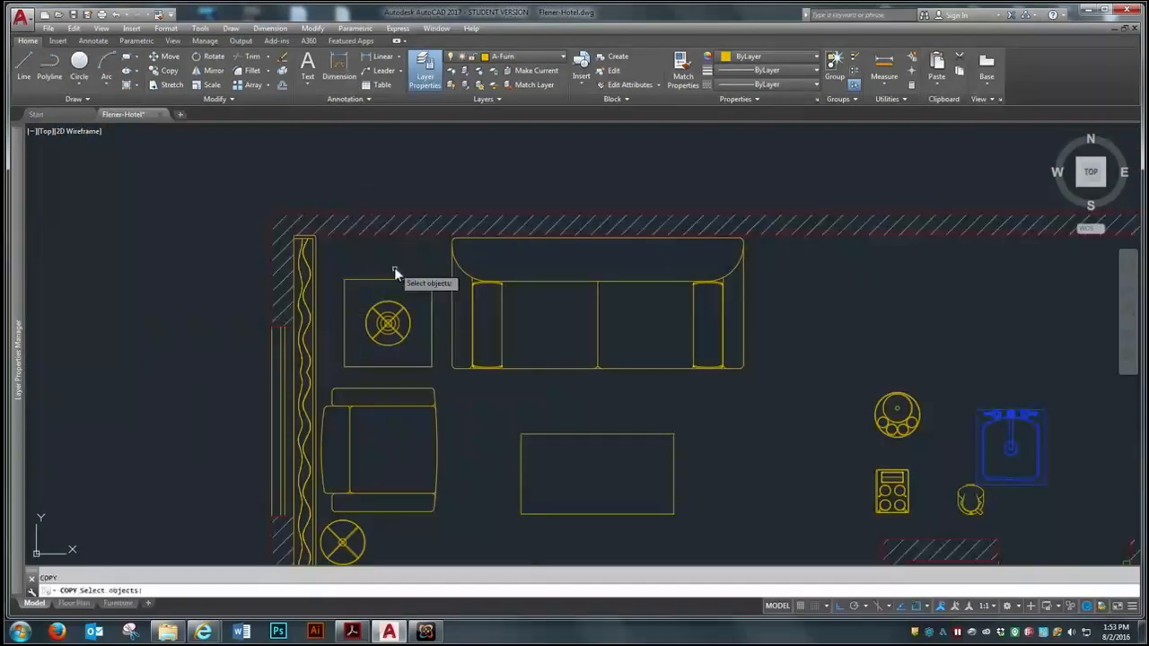
{"action": "left_click", "coordinate": [394, 331]}
{"action": "key", "text": "Return"}
{"action": "left_click", "coordinate": [386, 324]}
{"action": "scroll", "coordinate": [212, 213], "scroll_direction": "down", "scroll_amount": 6}
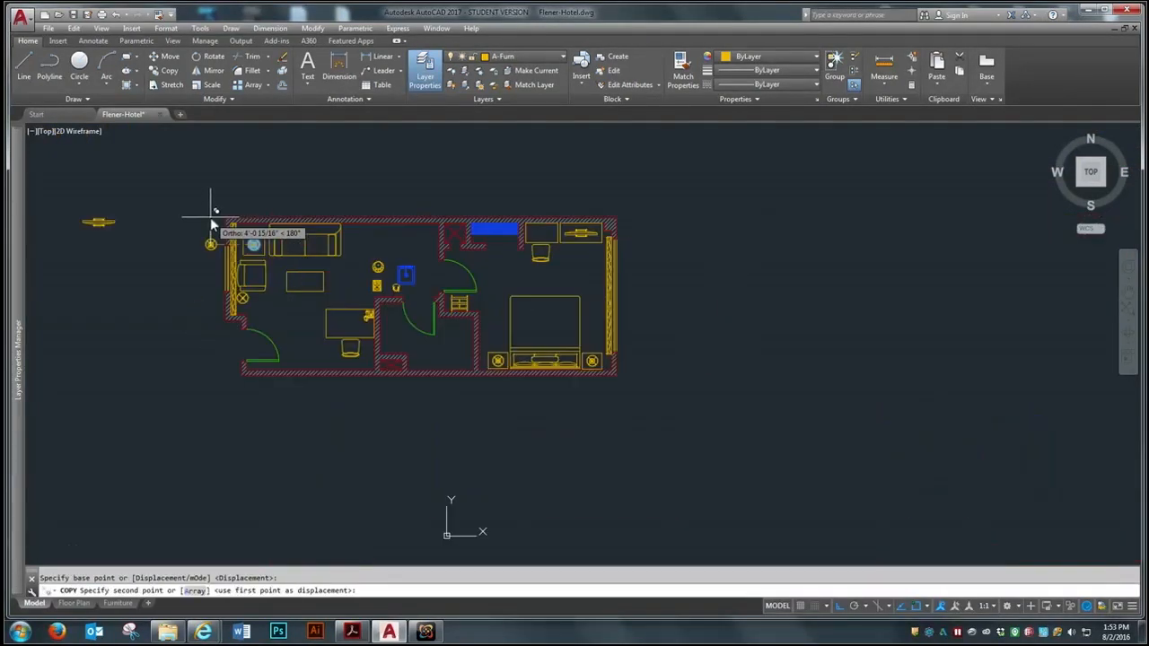
{"action": "left_click", "coordinate": [365, 328]}
{"action": "left_click", "coordinate": [842, 606]}
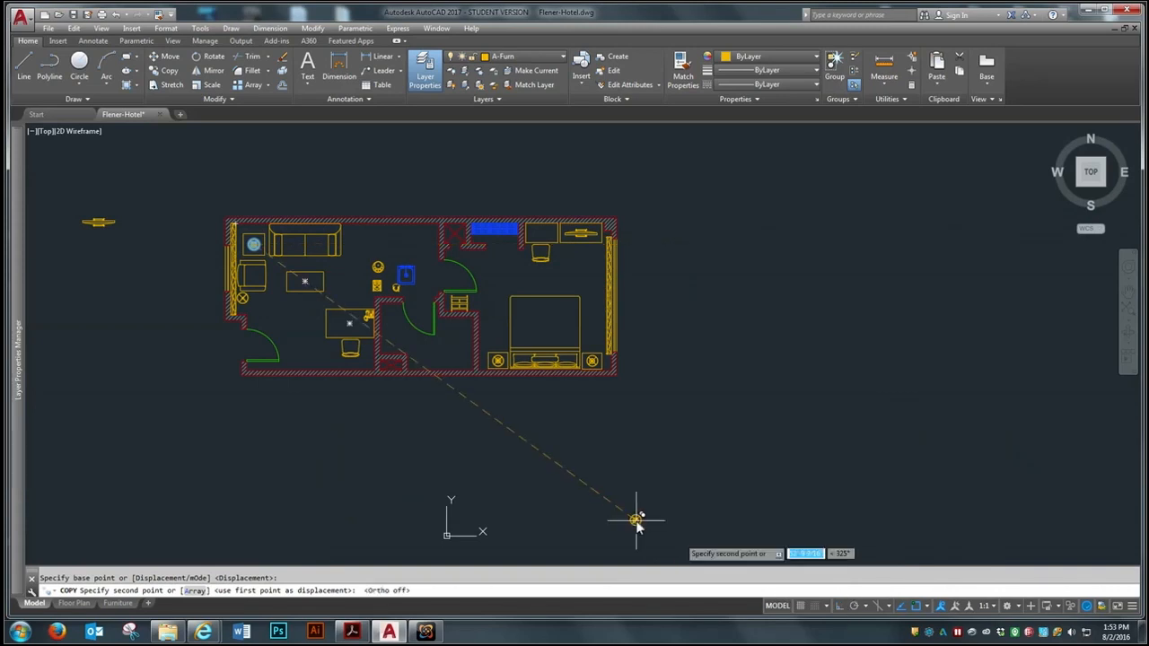
{"action": "scroll", "coordinate": [382, 339], "scroll_direction": "up", "scroll_amount": 4}
{"action": "scroll", "coordinate": [417, 350], "scroll_direction": "down", "scroll_amount": 2}
{"action": "left_click", "coordinate": [390, 323]}
{"action": "key", "text": "Return"}
{"action": "scroll", "coordinate": [408, 328], "scroll_direction": "up", "scroll_amount": 2}
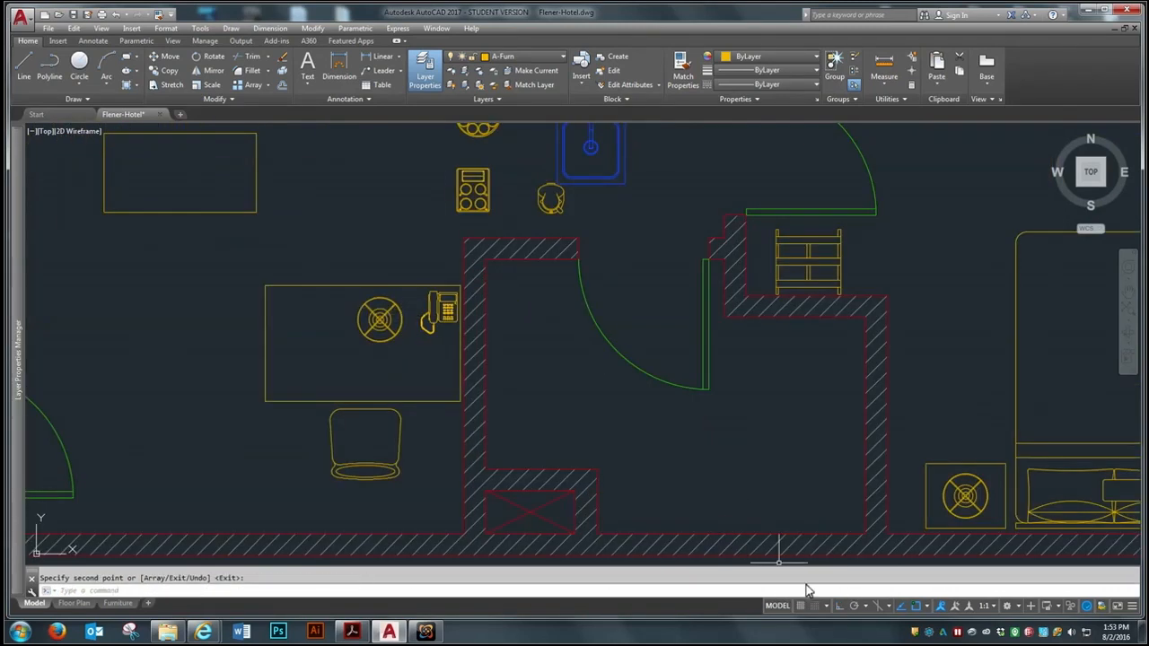
Move the telephone straight down along the larger table's right edge with Ortho on
{"action": "left_click", "coordinate": [839, 606]}
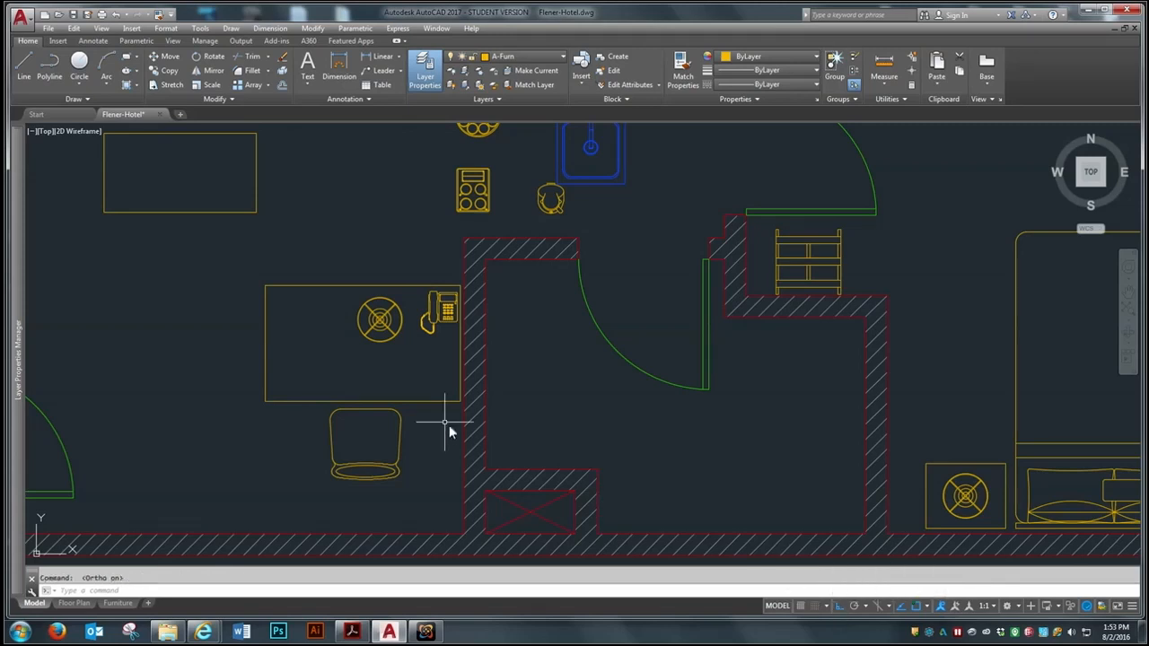
{"action": "type", "text": "m"}
{"action": "key", "text": "Return"}
{"action": "left_click", "coordinate": [432, 318]}
{"action": "key", "text": "Return"}
{"action": "left_click", "coordinate": [418, 345]}
{"action": "key", "text": "Return"}
{"action": "left_click", "coordinate": [329, 316]}
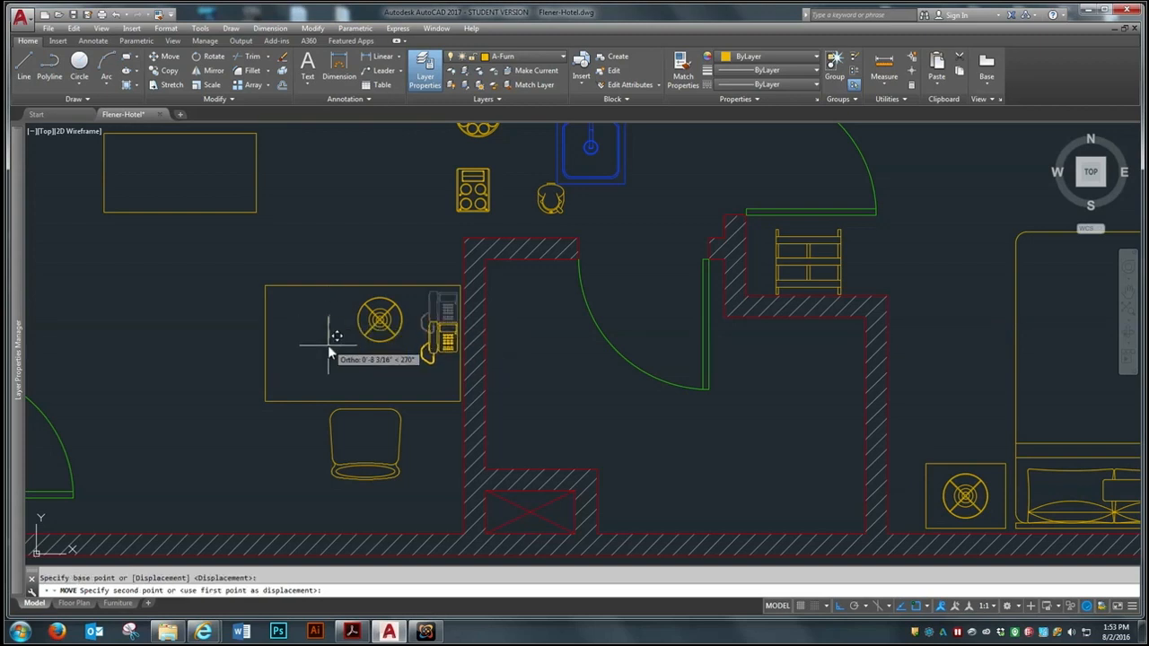
{"action": "left_click", "coordinate": [328, 351]}
Move the copied lamp into the upper-right corner of the larger table, above the telephone
{"action": "key", "text": "Return"}
{"action": "left_click", "coordinate": [355, 338]}
{"action": "key", "text": "Return"}
{"action": "left_click", "coordinate": [328, 339]}
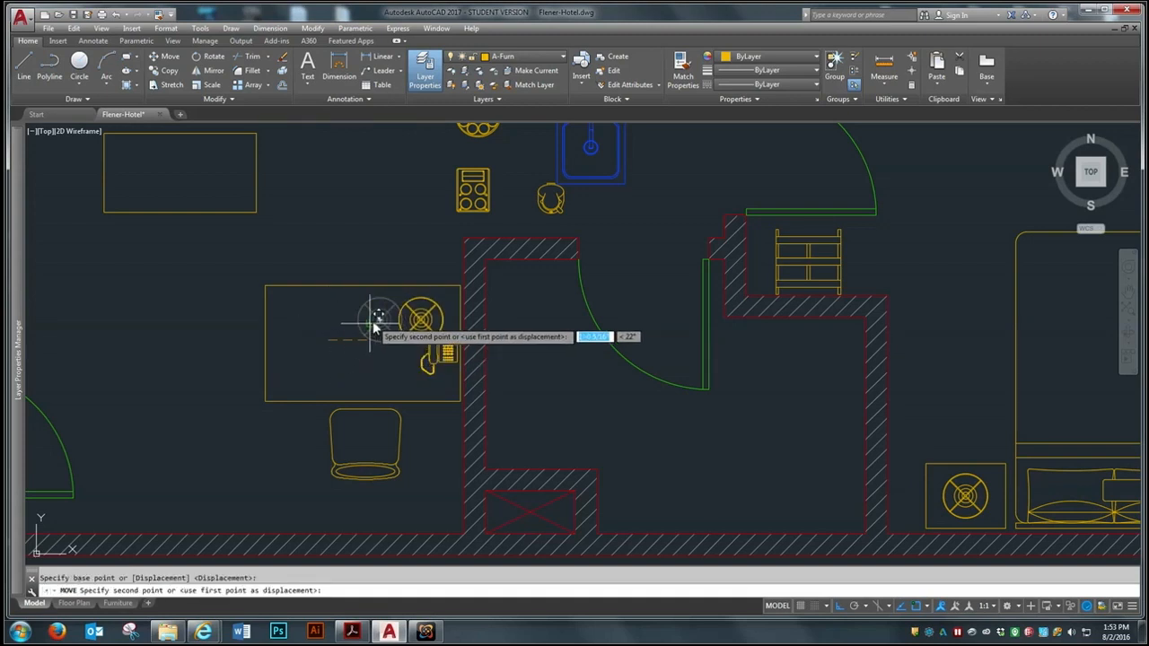
{"action": "left_click", "coordinate": [402, 314]}
{"action": "key", "text": "Return"}
{"action": "left_click", "coordinate": [410, 299]}
{"action": "key", "text": "Return"}
{"action": "left_click", "coordinate": [350, 339]}
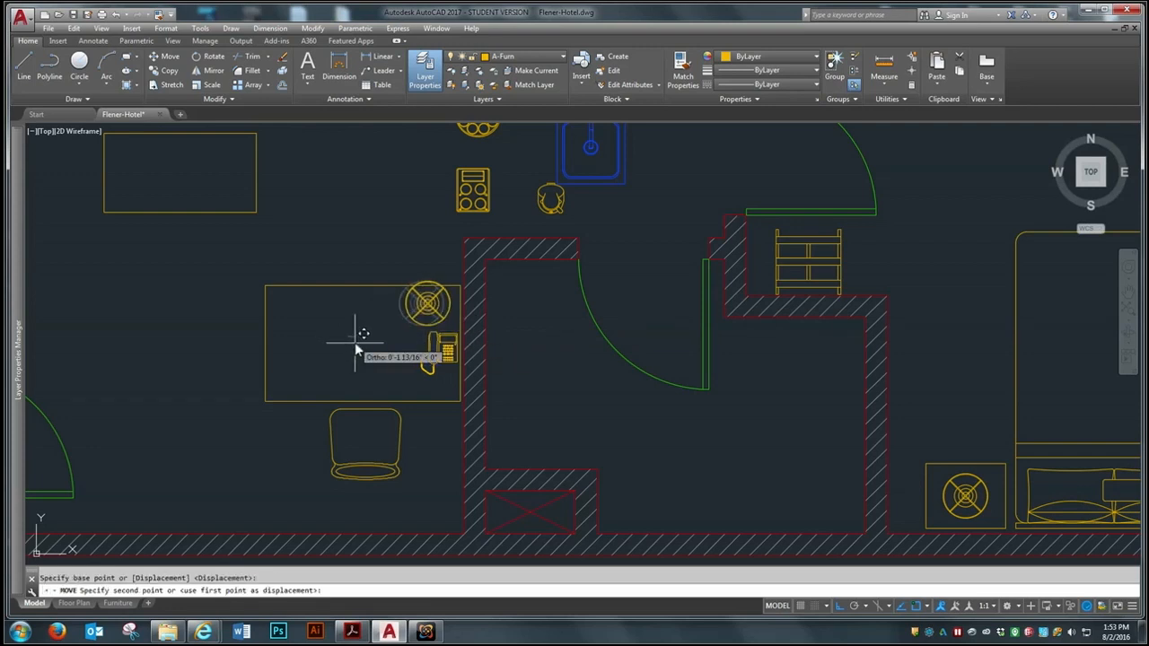
{"action": "left_click", "coordinate": [366, 350]}
Shift the lamp slightly down and left so it sits fully inside the larger table's upper-right corner
{"action": "key", "text": "Return"}
{"action": "scroll", "coordinate": [417, 330], "scroll_direction": "up", "scroll_amount": 2}
{"action": "left_click", "coordinate": [418, 330]}
{"action": "left_click", "coordinate": [361, 349]}
{"action": "key", "text": "Return"}
{"action": "left_click", "coordinate": [355, 356]}
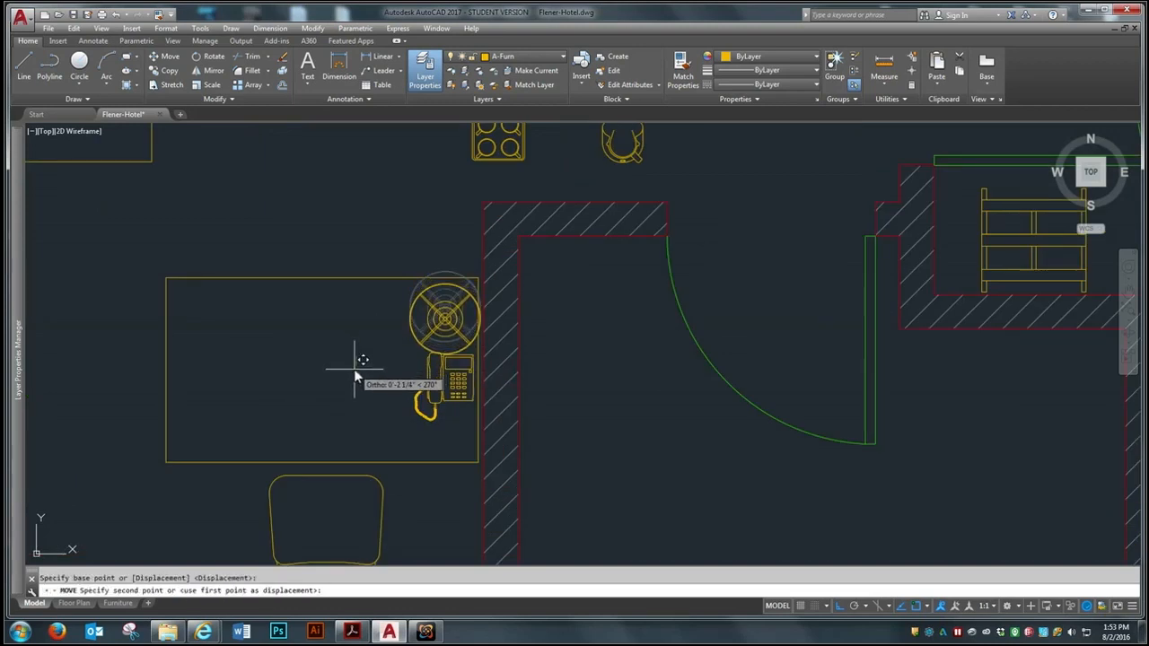
{"action": "left_click", "coordinate": [355, 366]}
{"action": "key", "text": "Return"}
{"action": "left_click", "coordinate": [415, 339]}
{"action": "key", "text": "Return"}
{"action": "left_click", "coordinate": [387, 356]}
{"action": "left_click", "coordinate": [384, 359]}
Move the telephone slightly farther down the larger table, away from the lamp
{"action": "key", "text": "Return"}
{"action": "left_click", "coordinate": [439, 397]}
{"action": "key", "text": "Return"}
{"action": "left_click", "coordinate": [355, 389]}
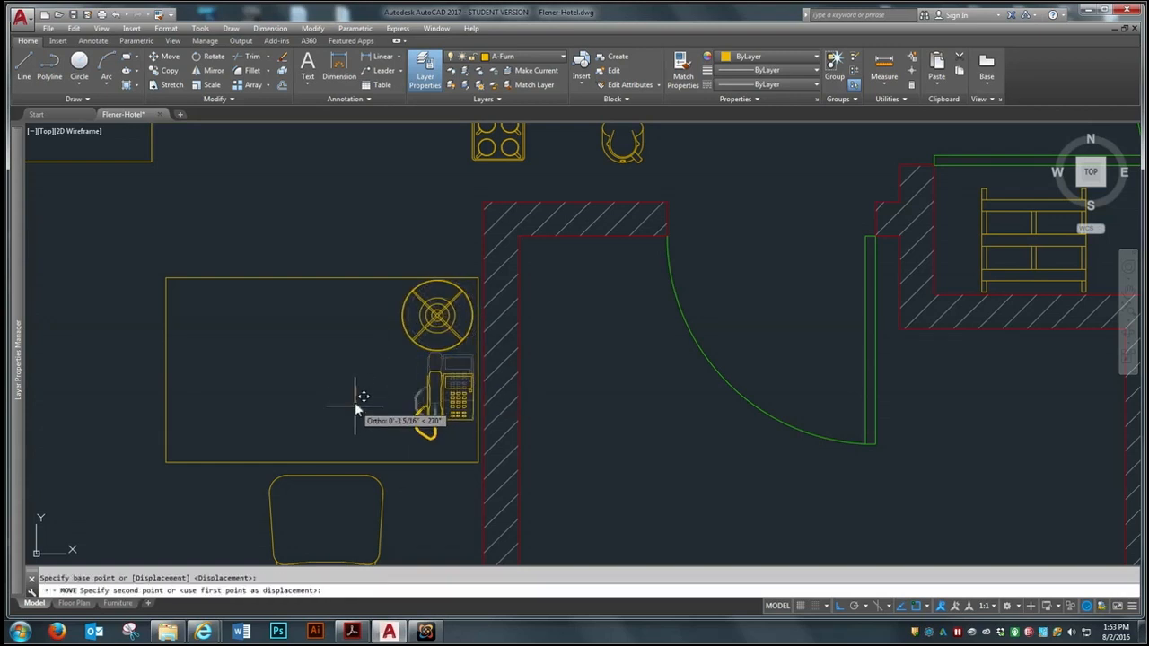
Move the television from outside the plan into the sitting room, between the entrance door and the desk chair, with Ortho off
{"action": "scroll", "coordinate": [354, 406], "scroll_direction": "down", "scroll_amount": 8}
{"action": "scroll", "coordinate": [261, 309], "scroll_direction": "up", "scroll_amount": 6}
{"action": "left_click", "coordinate": [230, 274]}
{"action": "key", "text": "Return"}
{"action": "left_click", "coordinate": [216, 305]}
{"action": "left_click", "coordinate": [139, 397]}
{"action": "key", "text": "Return"}
{"action": "left_click", "coordinate": [175, 366]}
{"action": "scroll", "coordinate": [258, 291], "scroll_direction": "down", "scroll_amount": 6}
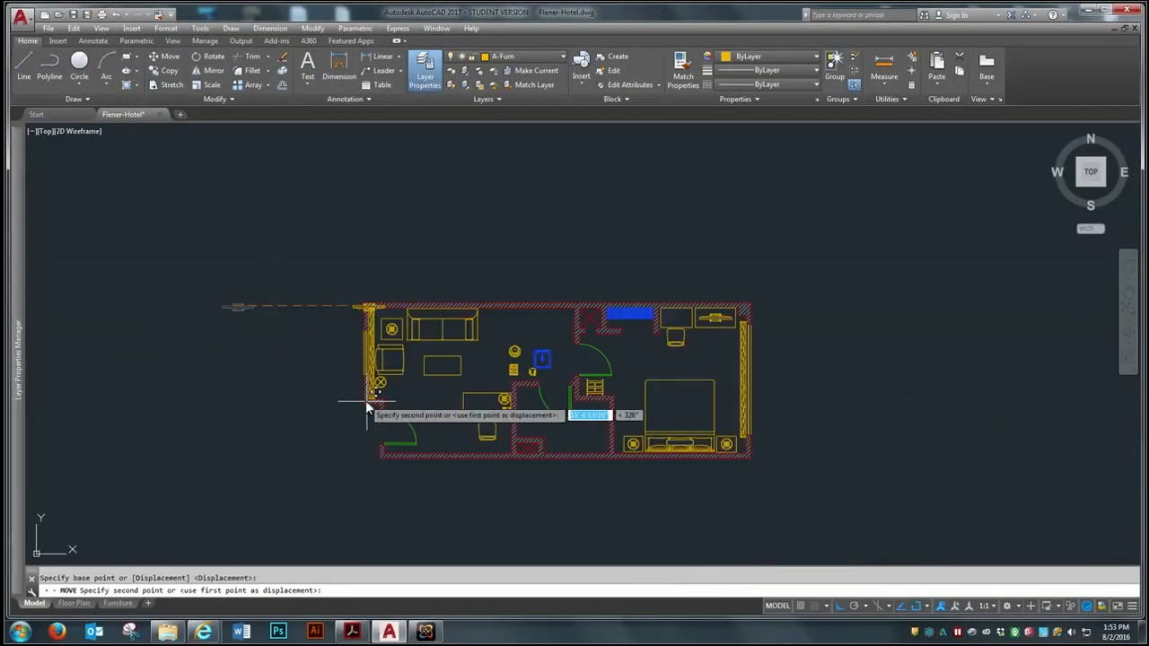
{"action": "scroll", "coordinate": [440, 405], "scroll_direction": "up", "scroll_amount": 2}
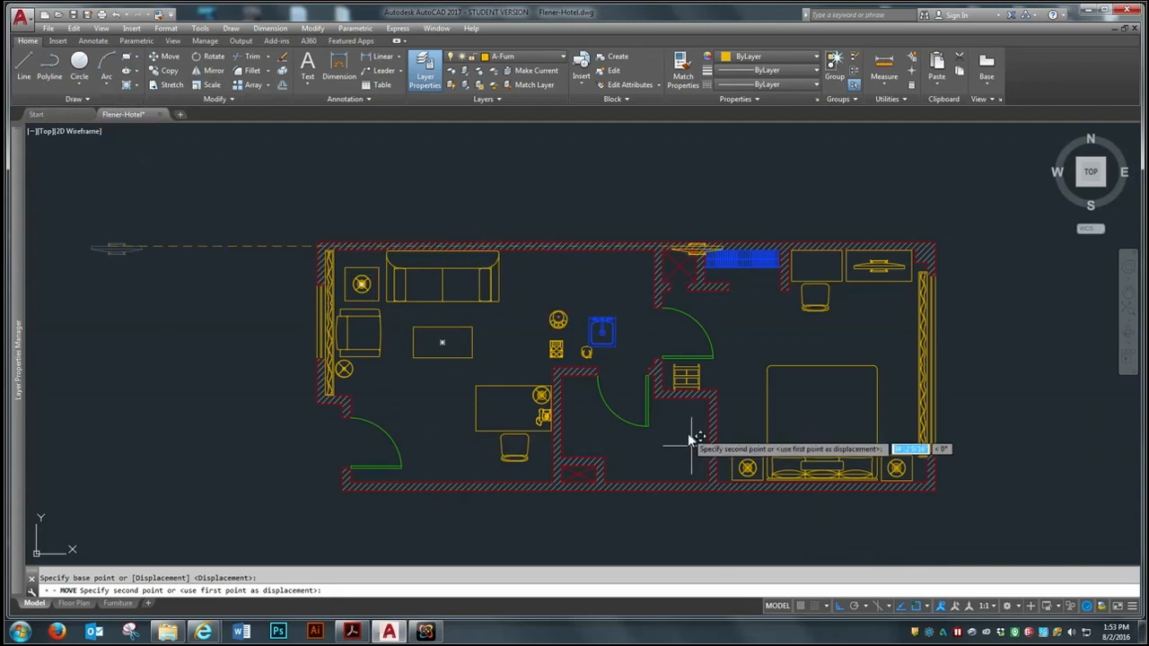
{"action": "left_click", "coordinate": [840, 606]}
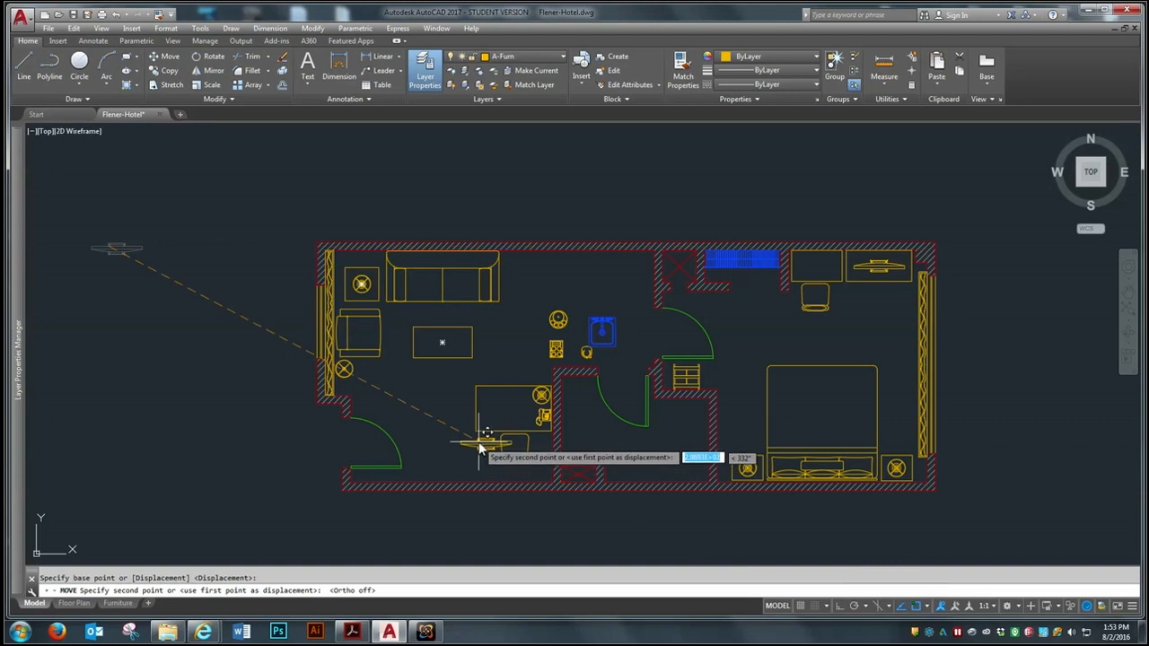
{"action": "left_click", "coordinate": [440, 449]}
Copy the bedroom's television cabinet to the sitting room's lower wall, near the television
{"action": "type", "text": "co"}
{"action": "key", "text": "Return"}
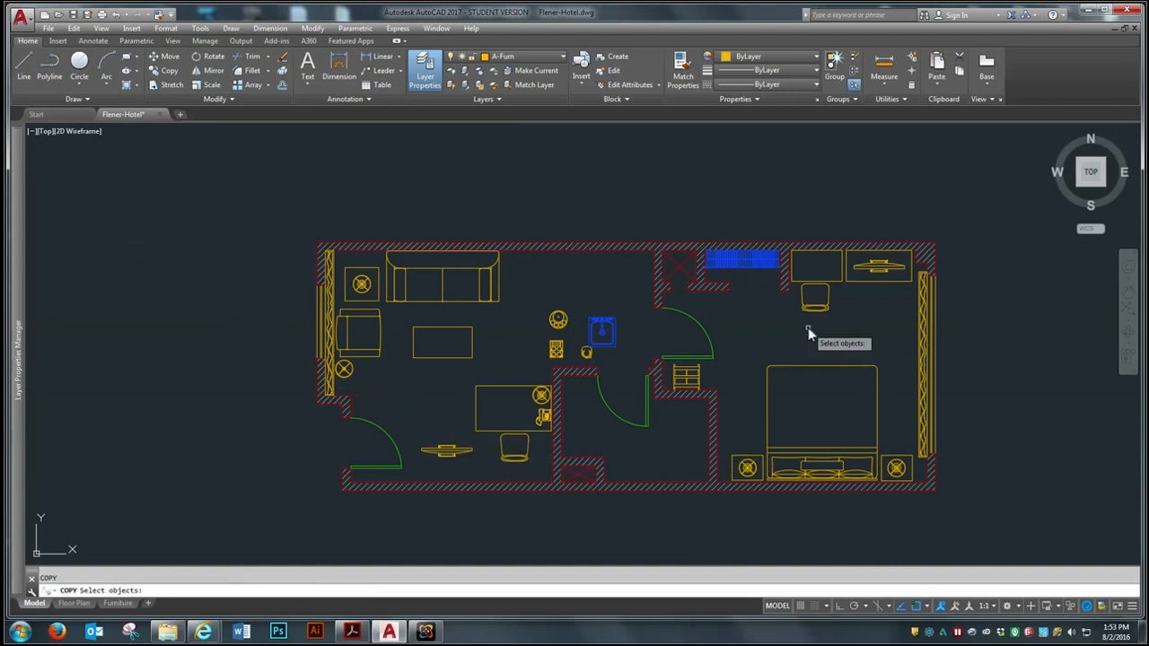
{"action": "left_click", "coordinate": [860, 283]}
{"action": "left_click", "coordinate": [862, 277]}
{"action": "key", "text": "Return"}
{"action": "left_click", "coordinate": [860, 284]}
{"action": "left_click", "coordinate": [423, 476]}
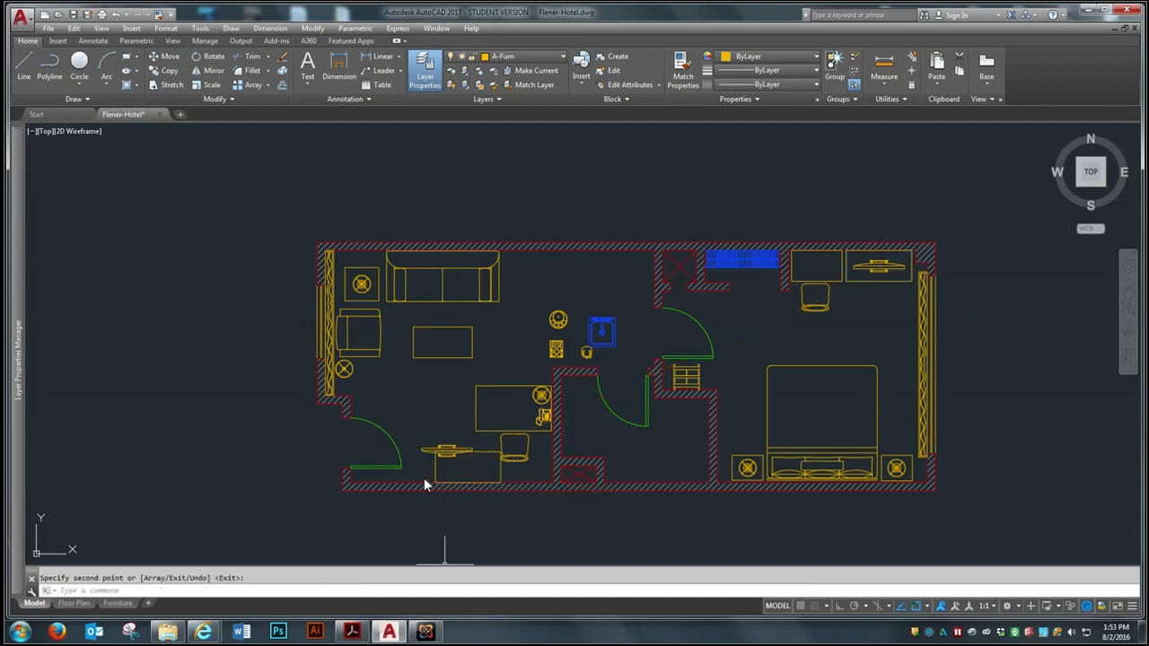
{"action": "scroll", "coordinate": [420, 471], "scroll_direction": "up", "scroll_amount": 5}
{"action": "key", "text": "Escape"}
{"action": "type", "text": "ro"}
{"action": "key", "text": "Return"}
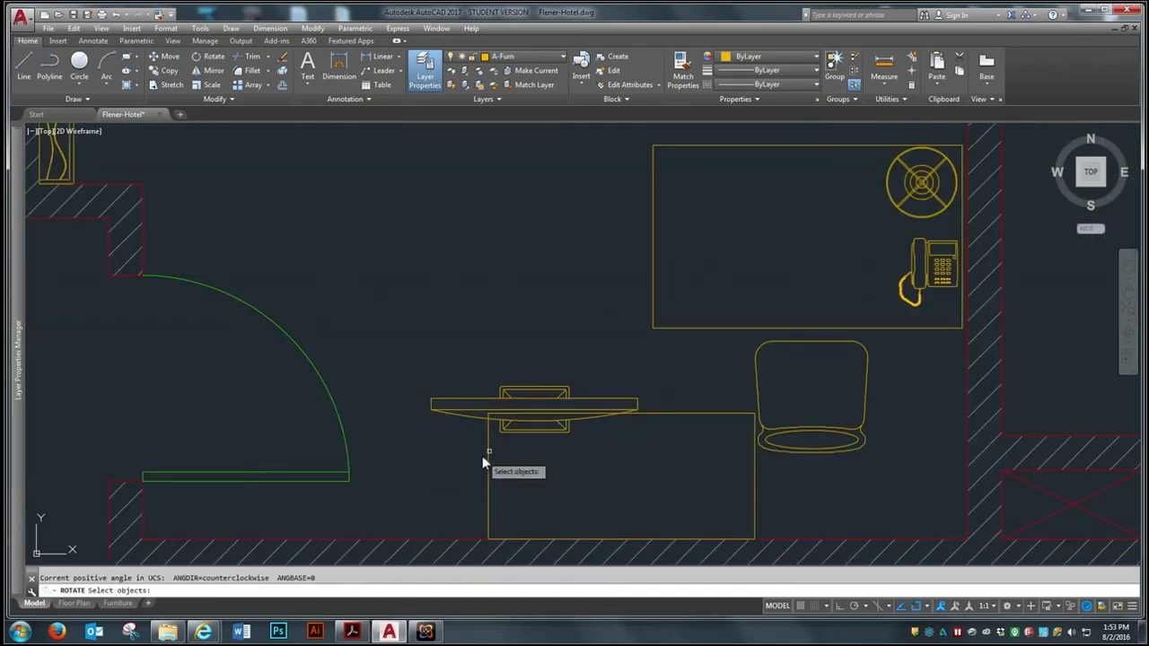
{"action": "key", "text": "Return"}
Move the copied cabinet left along the lower wall until it stands next to the entrance door
{"action": "type", "text": "m"}
{"action": "key", "text": "Return"}
{"action": "left_click", "coordinate": [604, 474]}
{"action": "left_click", "coordinate": [486, 505]}
{"action": "key", "text": "Return"}
{"action": "left_click", "coordinate": [646, 470]}
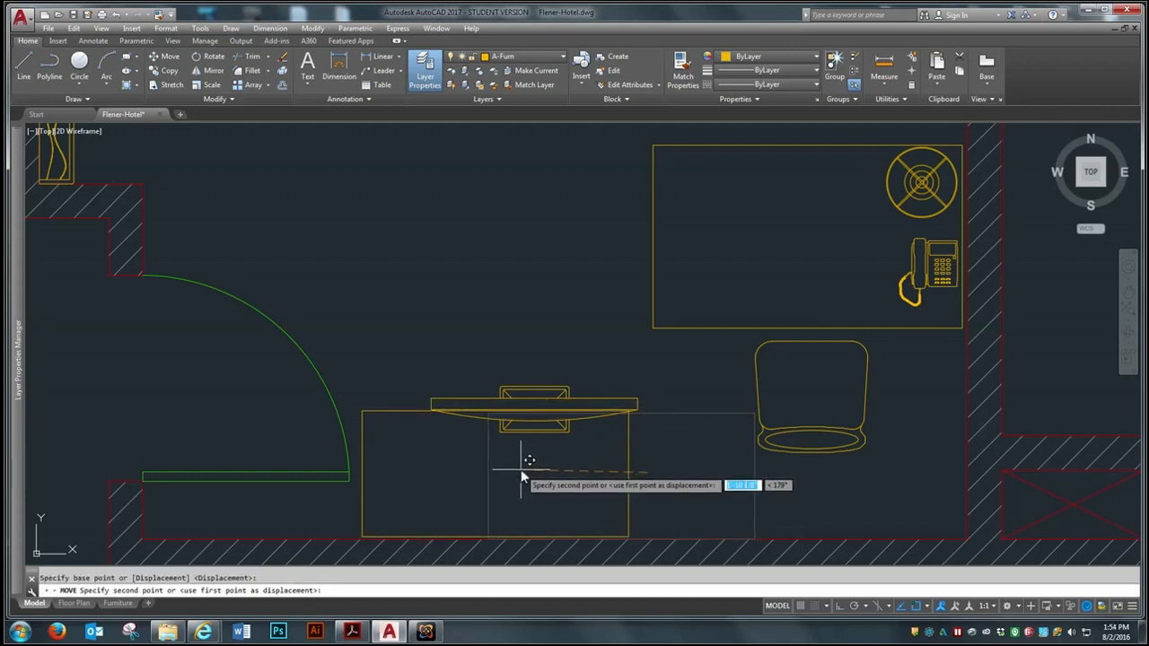
{"action": "left_click", "coordinate": [522, 472]}
Move the television onto the middle of the cabinet beside the entrance door
{"action": "key", "text": "Return"}
{"action": "left_click", "coordinate": [535, 429]}
{"action": "key", "text": "Return"}
{"action": "left_click", "coordinate": [539, 414]}
{"action": "left_click", "coordinate": [494, 490]}
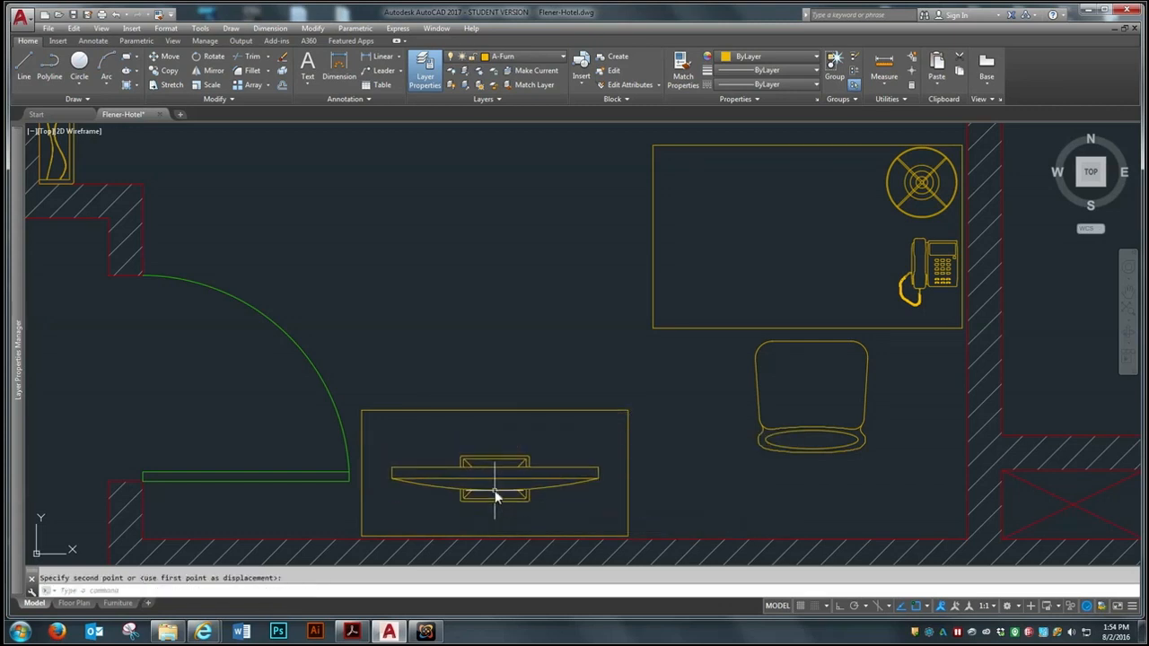
{"action": "scroll", "coordinate": [538, 455], "scroll_direction": "down", "scroll_amount": 2}
{"action": "scroll", "coordinate": [538, 455], "scroll_direction": "down", "scroll_amount": 3}
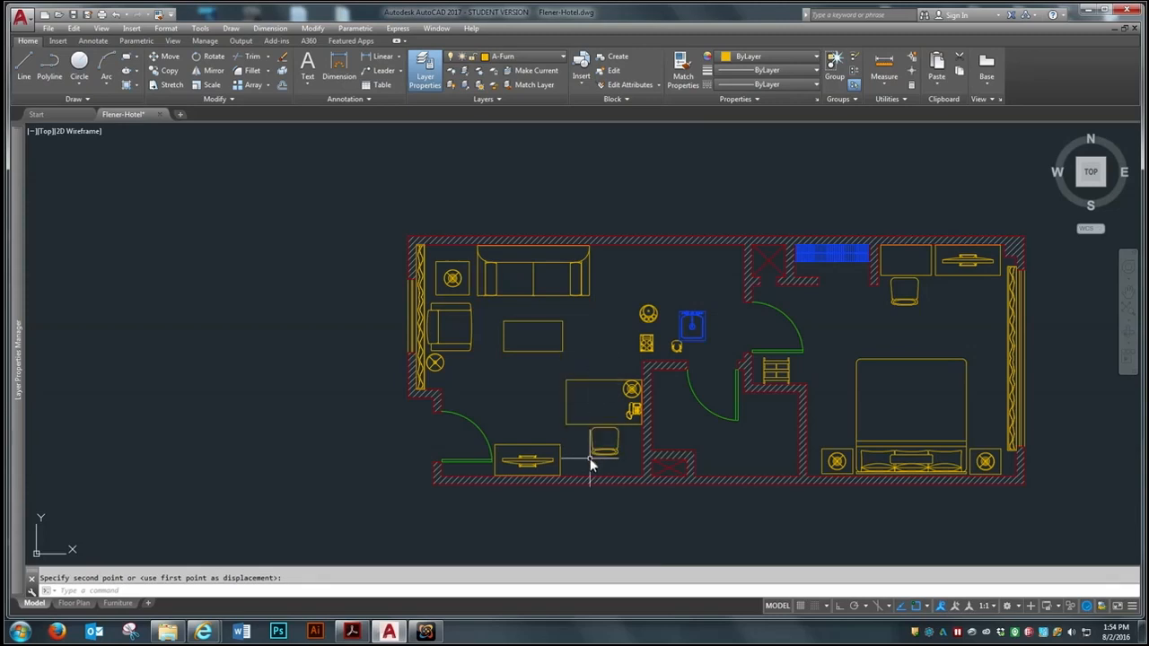
Move the larger table up together with its lamp, telephone and chair
{"action": "key", "text": "Return"}
{"action": "scroll", "coordinate": [623, 377], "scroll_direction": "up", "scroll_amount": 2}
{"action": "left_click", "coordinate": [642, 353]}
{"action": "left_click", "coordinate": [600, 422]}
{"action": "key", "text": "Return"}
{"action": "left_click", "coordinate": [481, 439]}
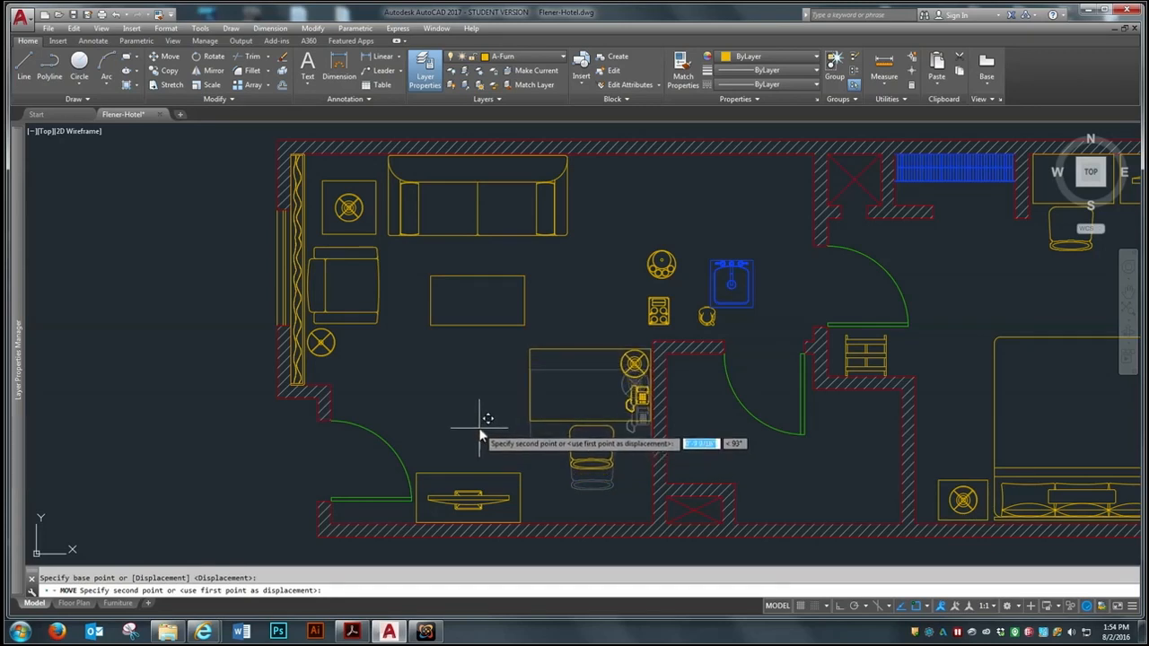
{"action": "left_click", "coordinate": [479, 425]}
{"action": "key", "text": "Return"}
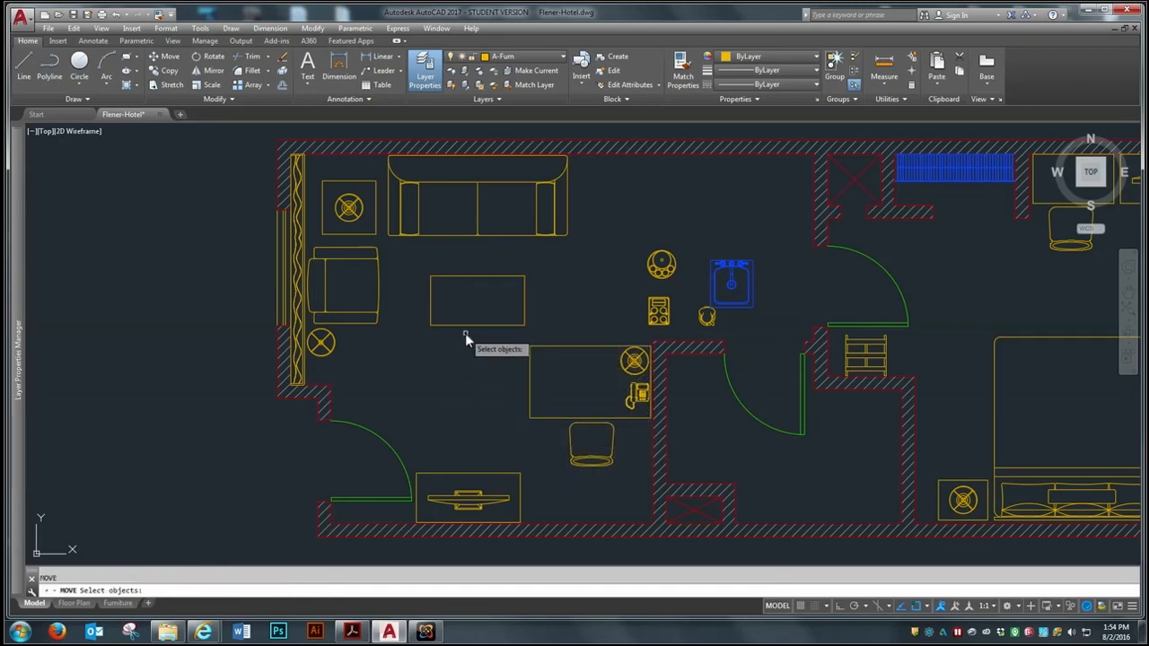
{"action": "left_click", "coordinate": [466, 322]}
{"action": "left_click", "coordinate": [460, 333]}
{"action": "key", "text": "Return"}
{"action": "left_click", "coordinate": [449, 362]}
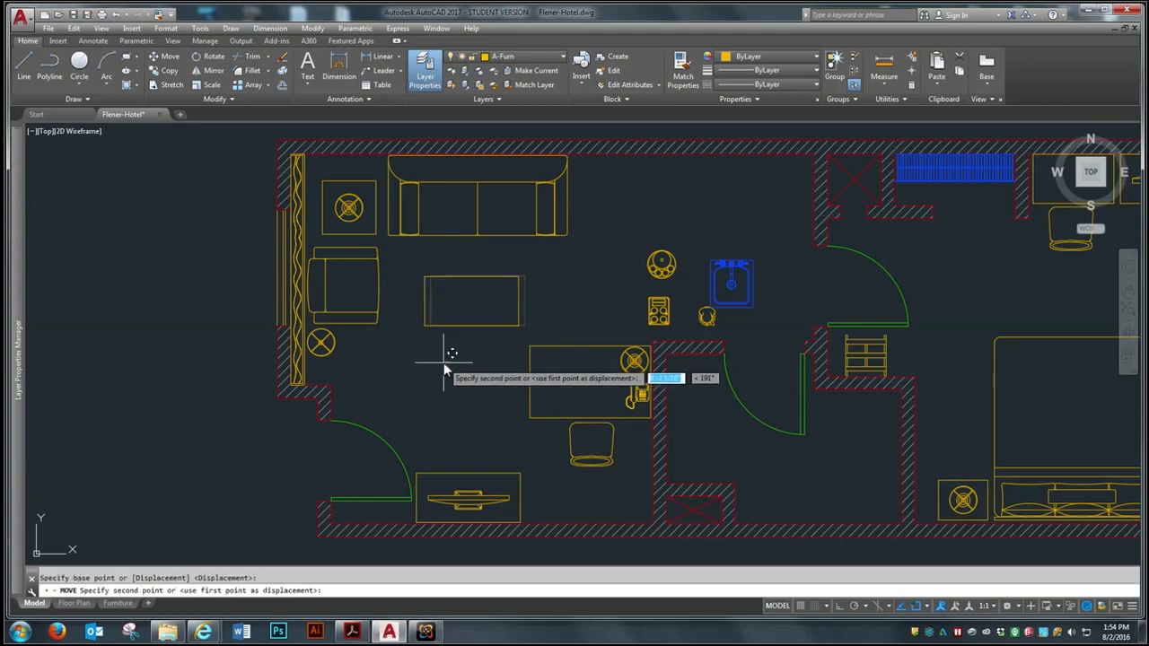
{"action": "key", "text": "Escape"}
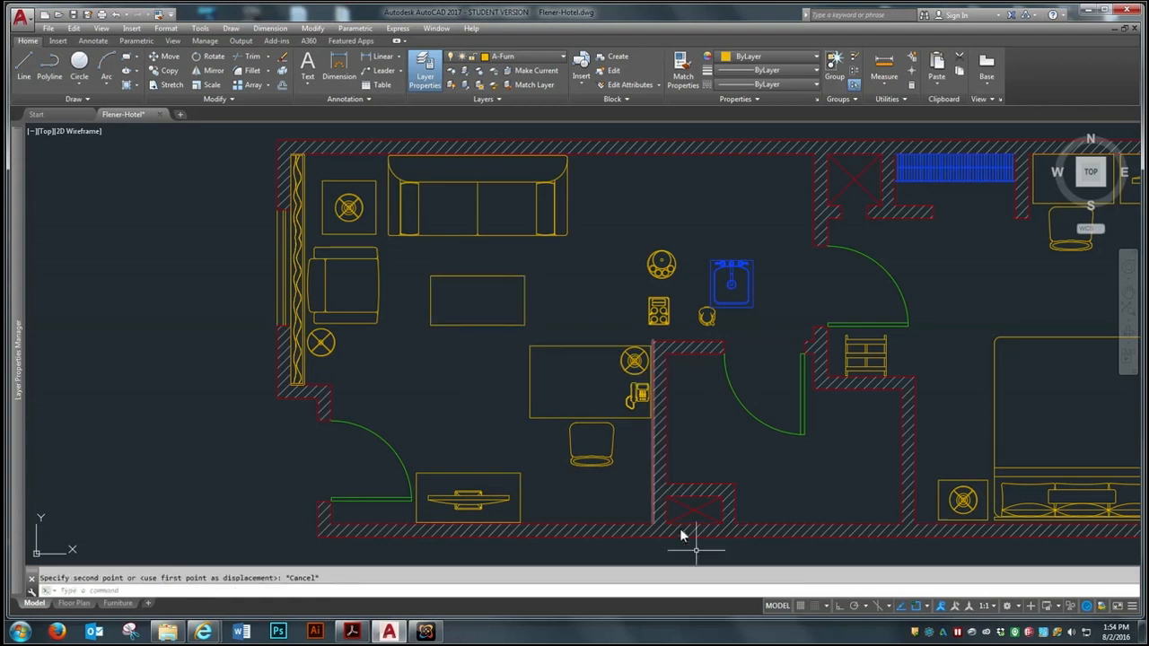
Move the rectangular coffee table slightly left with Ortho on
{"action": "key", "text": "Return"}
{"action": "left_click", "coordinate": [473, 325]}
{"action": "key", "text": "Return"}
{"action": "left_click", "coordinate": [452, 388]}
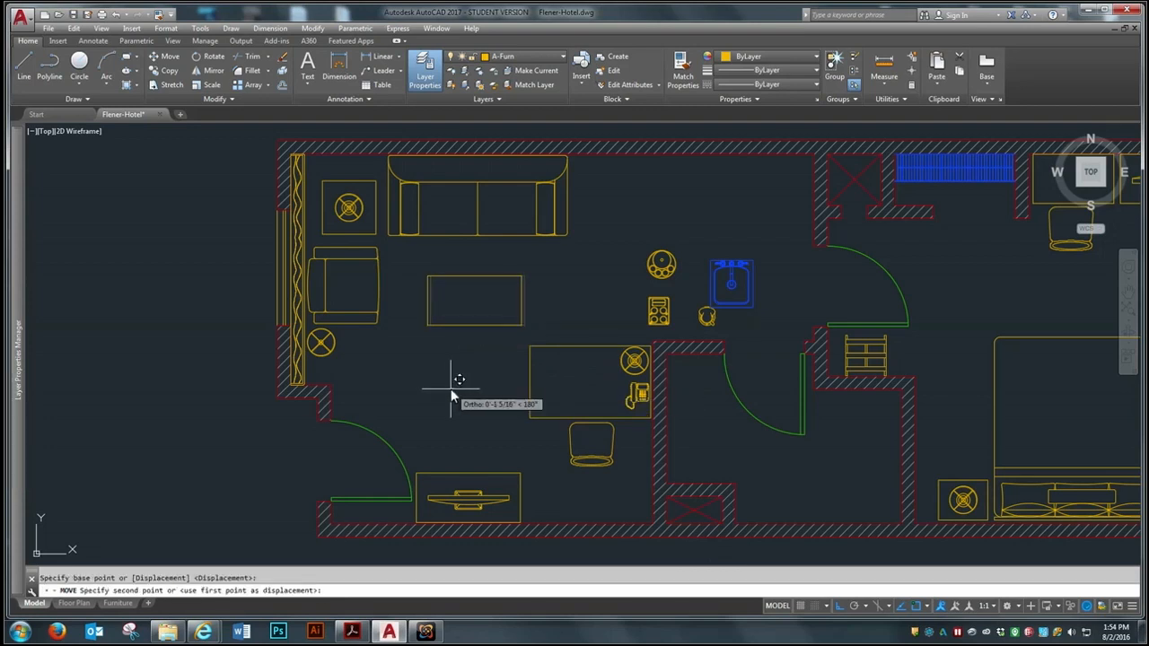
{"action": "left_click", "coordinate": [444, 388]}
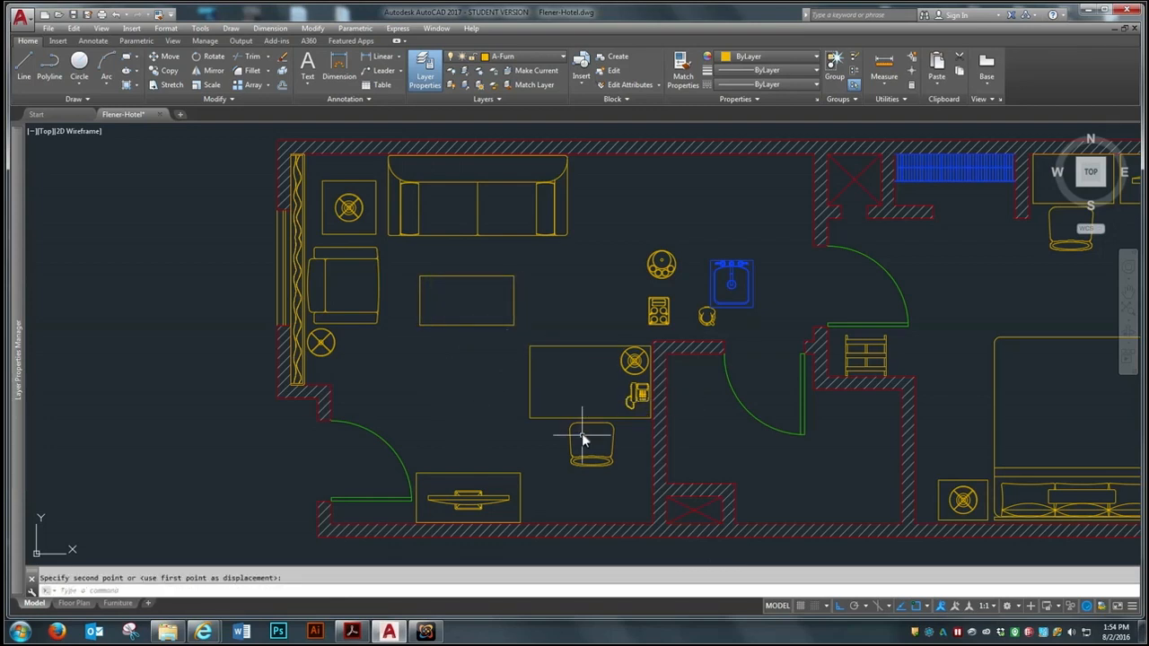
Examine the furniture layout of the sitting room, including clearances around the door, cabinet, desk and coffee table
{"action": "scroll", "coordinate": [475, 309], "scroll_direction": "up", "scroll_amount": 2}
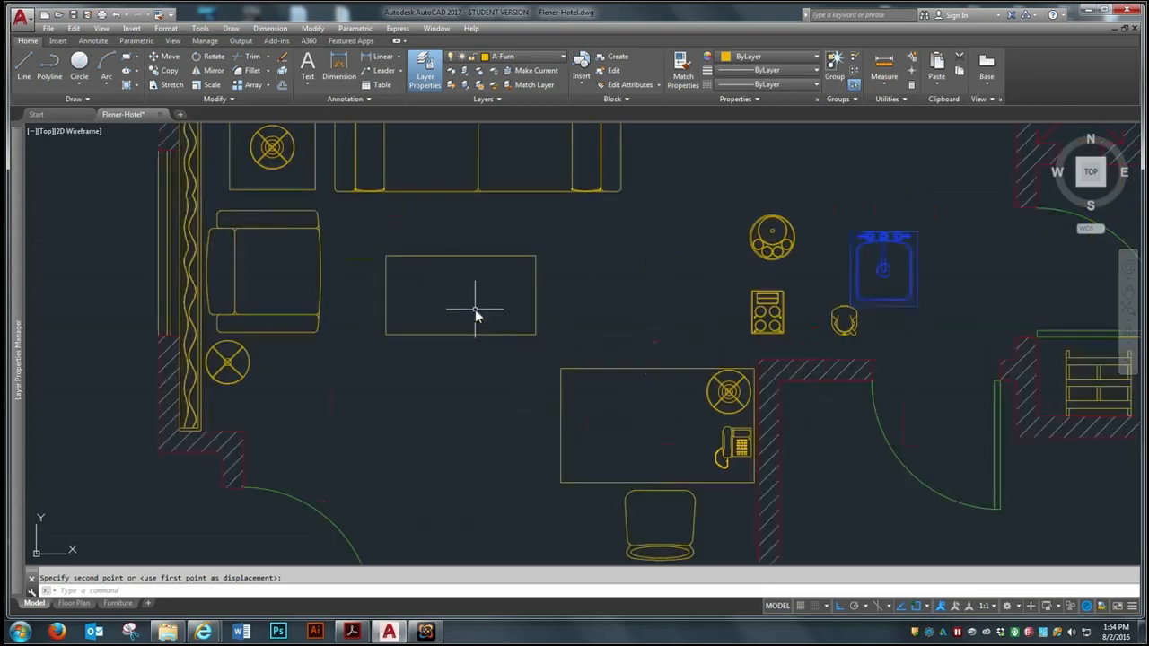
{"action": "scroll", "coordinate": [475, 309], "scroll_direction": "down", "scroll_amount": 5}
{"action": "scroll", "coordinate": [464, 238], "scroll_direction": "up", "scroll_amount": 3}
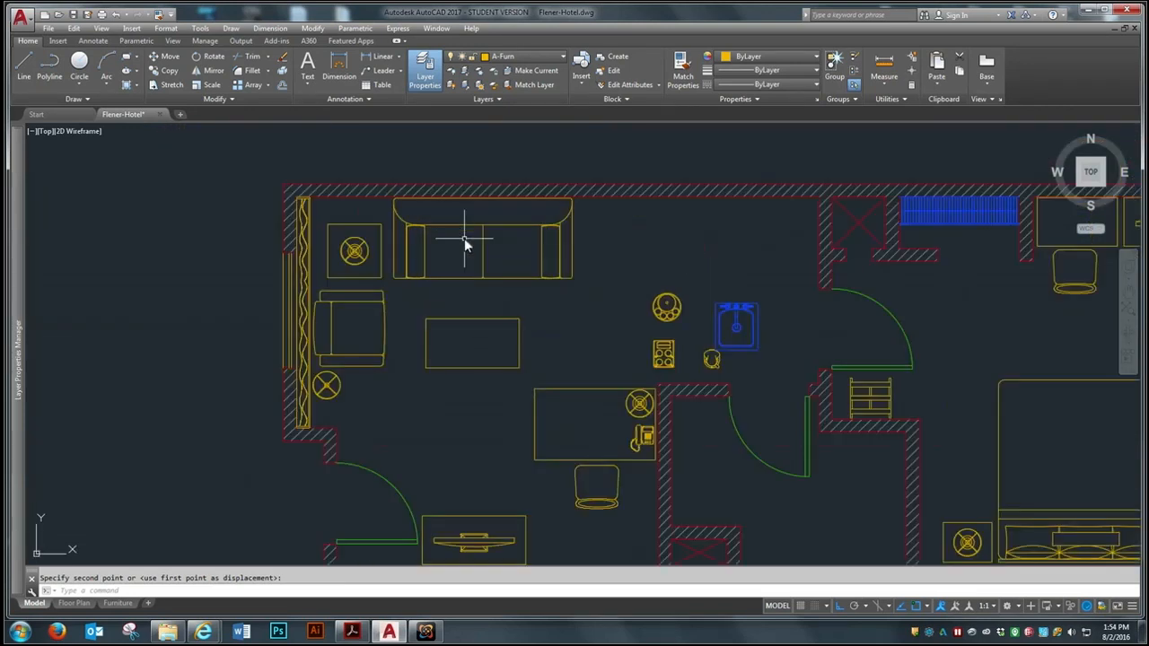
{"action": "scroll", "coordinate": [460, 256], "scroll_direction": "down", "scroll_amount": 4}
{"action": "scroll", "coordinate": [448, 287], "scroll_direction": "up", "scroll_amount": 2}
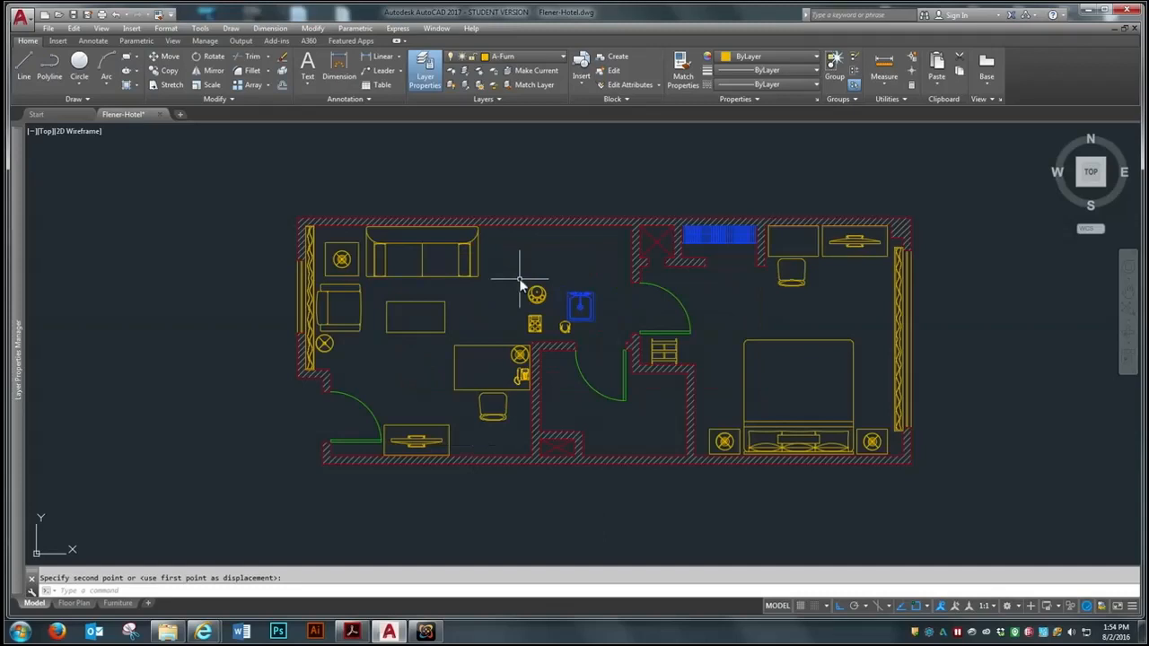
{"action": "scroll", "coordinate": [415, 379], "scroll_direction": "up", "scroll_amount": 2}
{"action": "scroll", "coordinate": [507, 438], "scroll_direction": "down", "scroll_amount": 4}
{"action": "scroll", "coordinate": [519, 449], "scroll_direction": "up", "scroll_amount": 4}
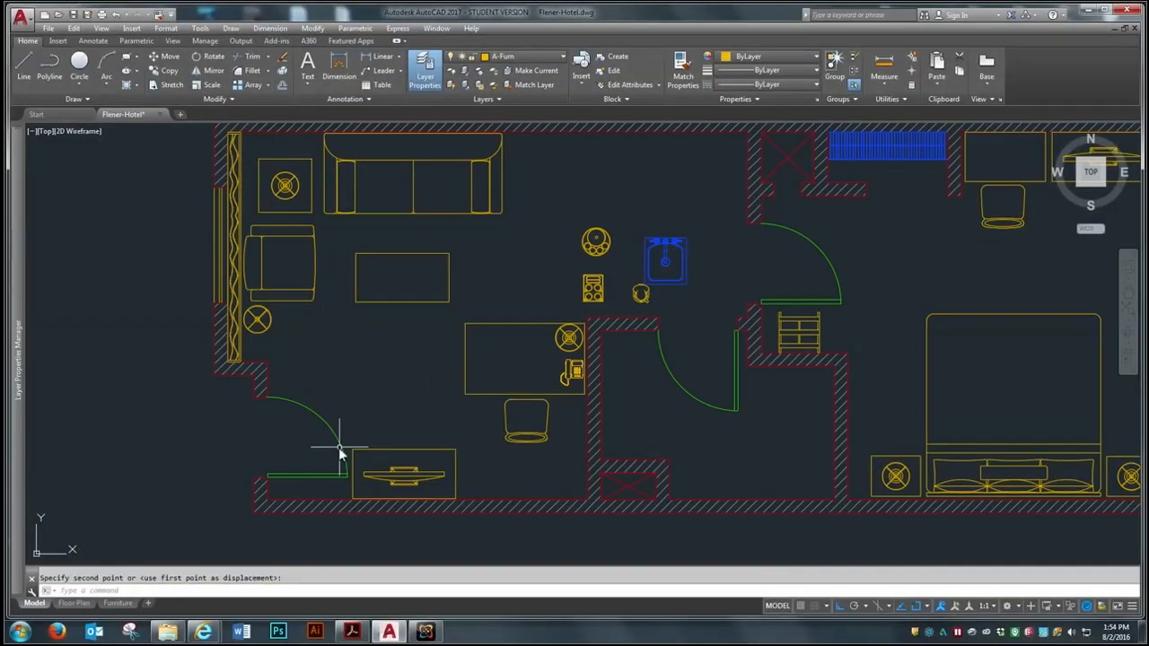
{"action": "scroll", "coordinate": [433, 405], "scroll_direction": "down", "scroll_amount": 2}
{"action": "scroll", "coordinate": [436, 420], "scroll_direction": "up", "scroll_amount": 2}
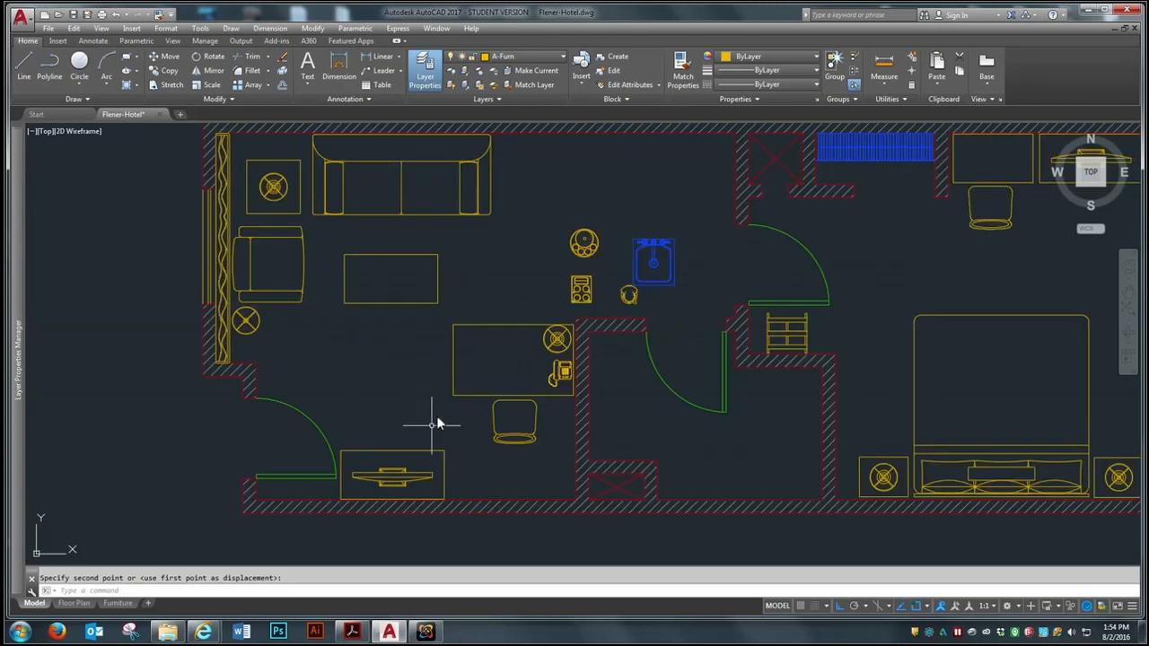
{"action": "scroll", "coordinate": [385, 483], "scroll_direction": "up", "scroll_amount": 2}
{"action": "scroll", "coordinate": [452, 436], "scroll_direction": "down", "scroll_amount": 2}
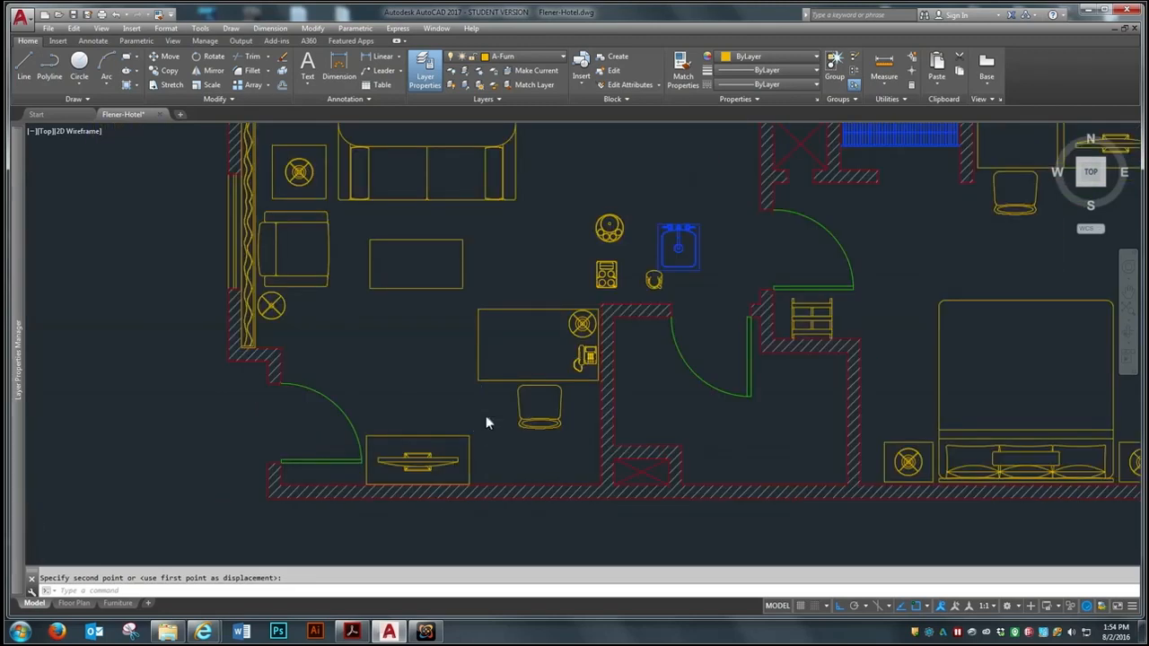
{"action": "scroll", "coordinate": [478, 373], "scroll_direction": "down", "scroll_amount": 2}
{"action": "scroll", "coordinate": [503, 301], "scroll_direction": "up", "scroll_amount": 2}
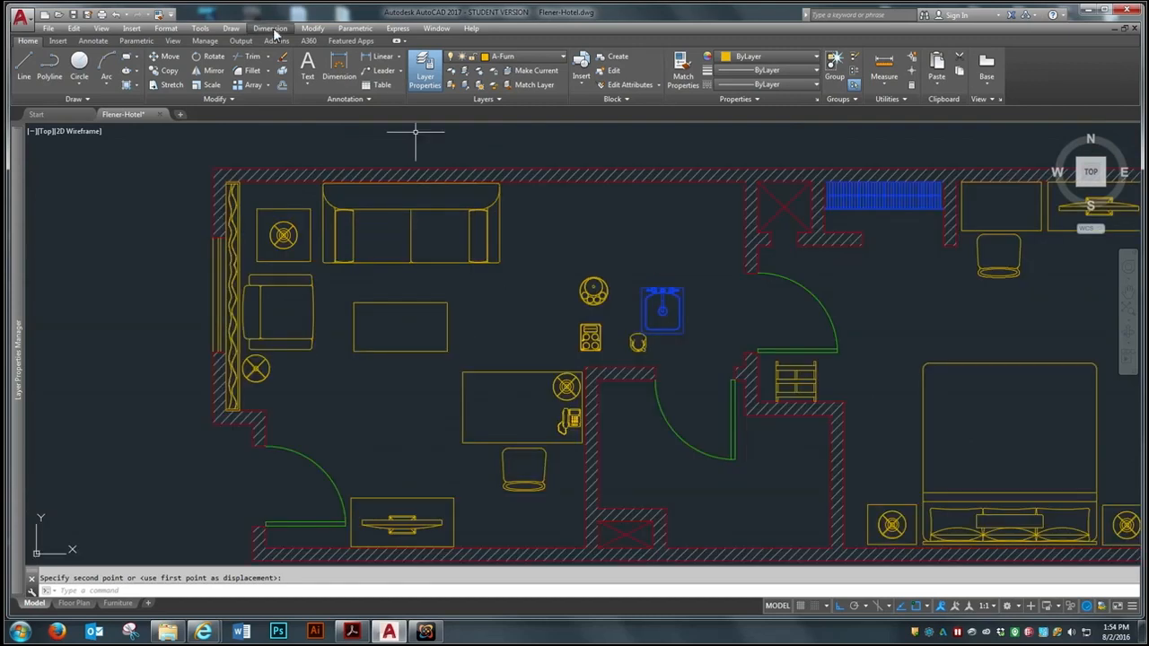
Undo the moves of the coffee table and of the larger table with its lamp, telephone and chair
{"action": "left_click", "coordinate": [116, 15]}
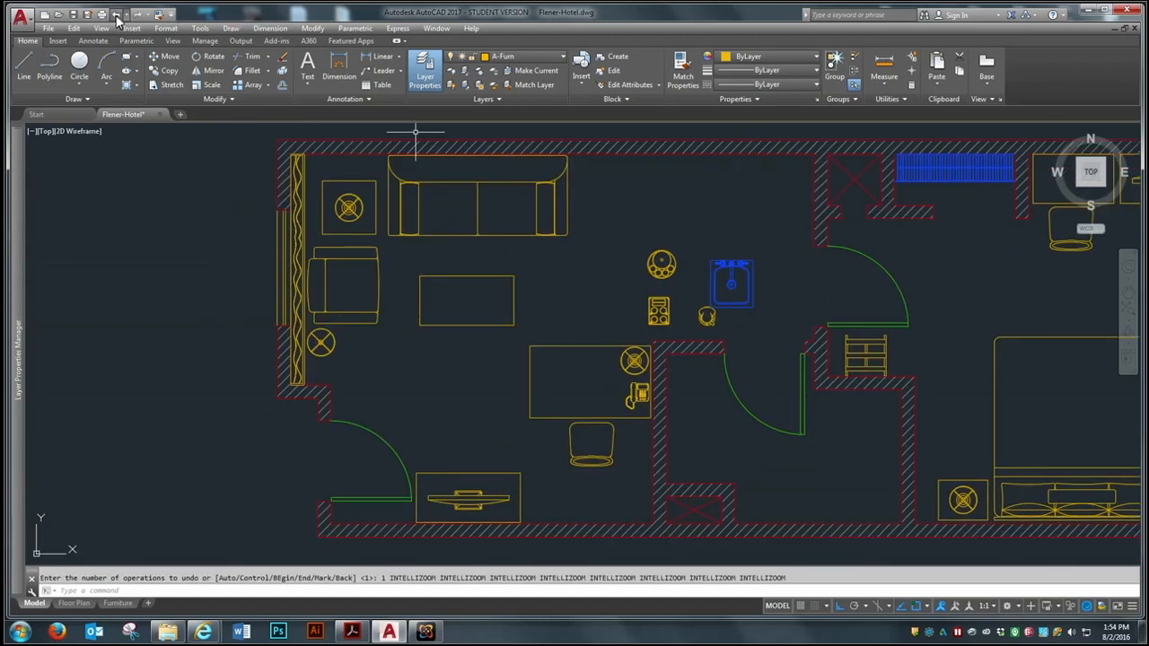
{"action": "left_click", "coordinate": [116, 16]}
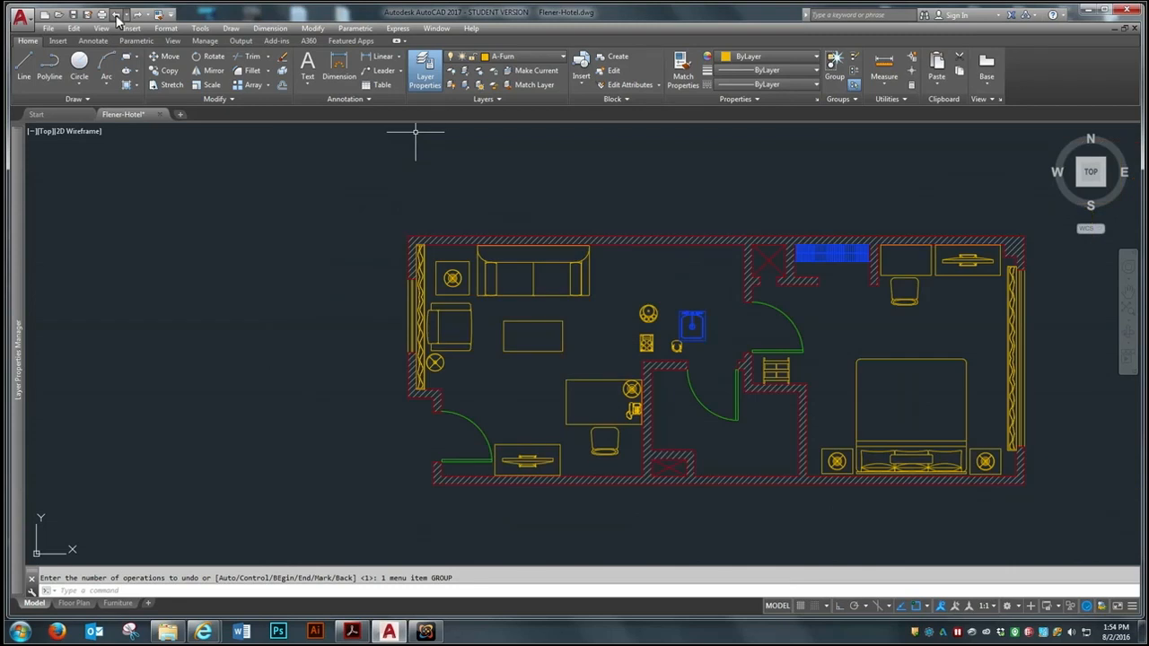
Erase the rectangular cabinet beneath the television along the sitting room's lower wall
{"action": "scroll", "coordinate": [603, 478], "scroll_direction": "up", "scroll_amount": 2}
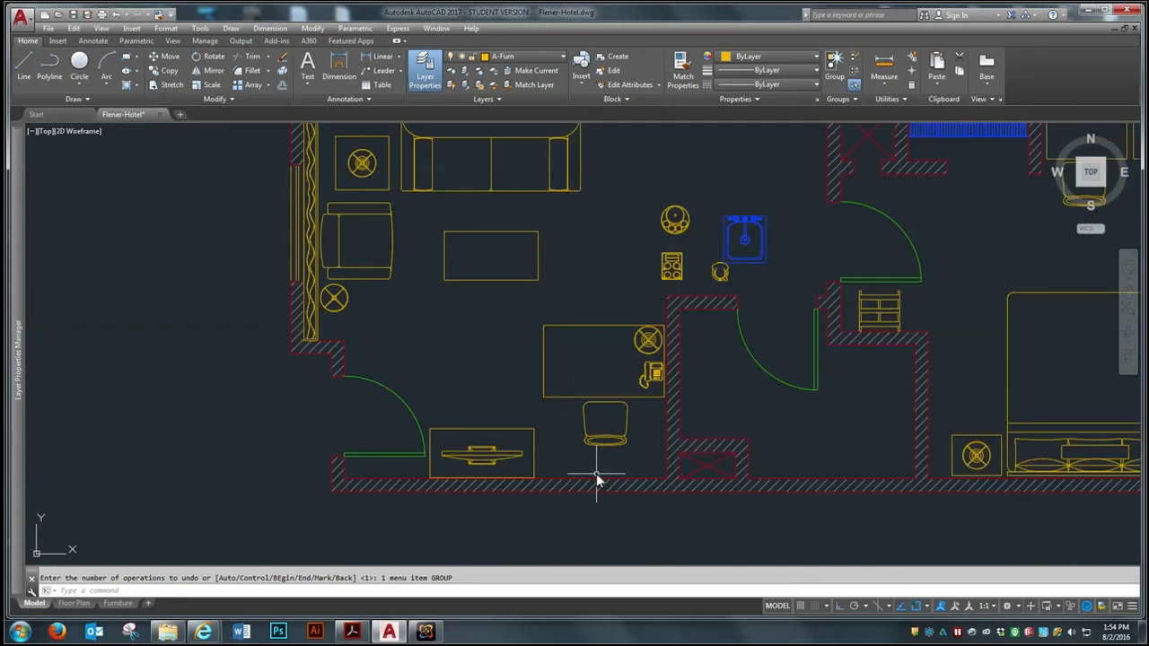
{"action": "type", "text": "e"}
{"action": "key", "text": "Return"}
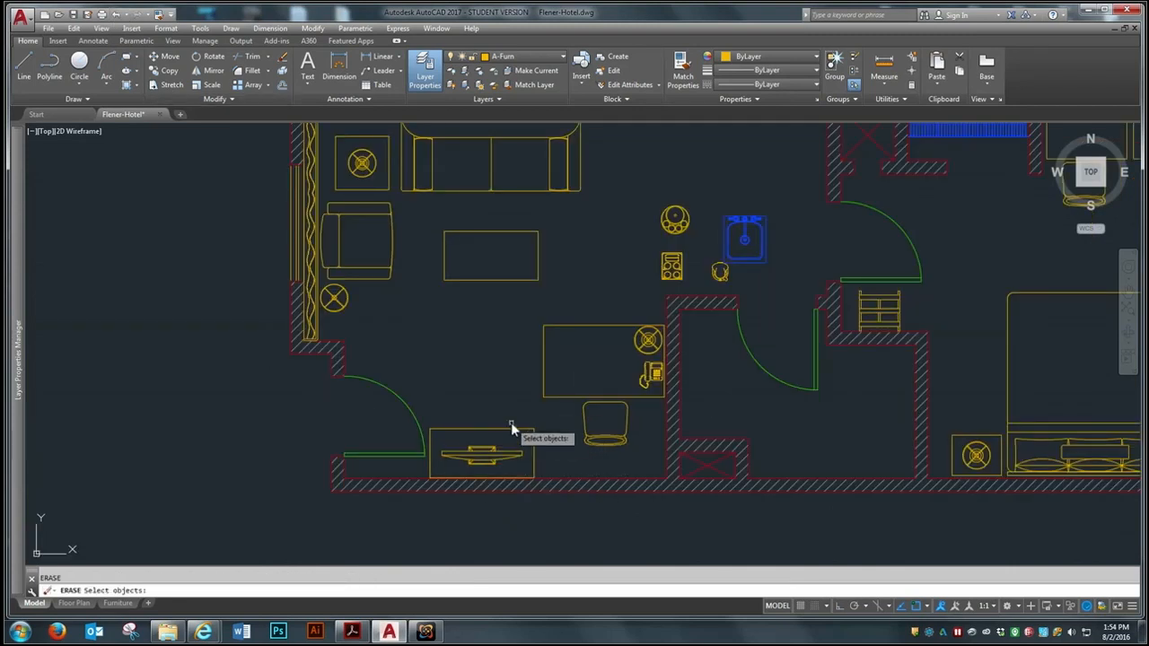
{"action": "scroll", "coordinate": [489, 479], "scroll_direction": "up", "scroll_amount": 2}
{"action": "scroll", "coordinate": [653, 451], "scroll_direction": "down", "scroll_amount": 2}
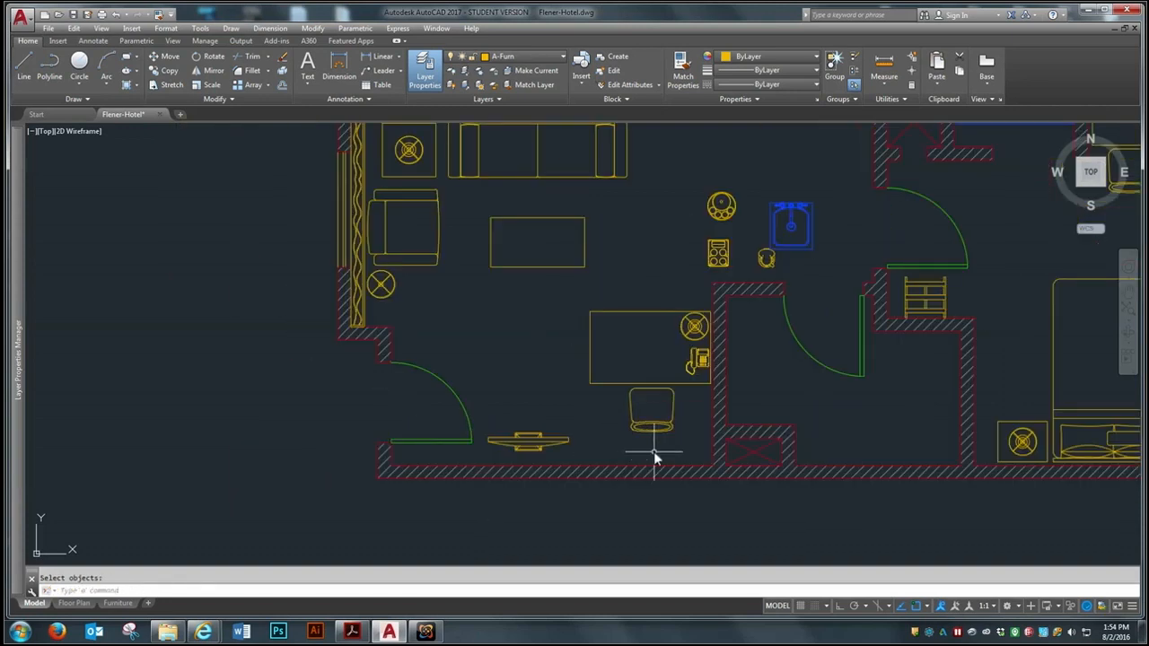
{"action": "scroll", "coordinate": [531, 444], "scroll_direction": "up", "scroll_amount": 4}
{"action": "scroll", "coordinate": [595, 444], "scroll_direction": "down", "scroll_amount": 4}
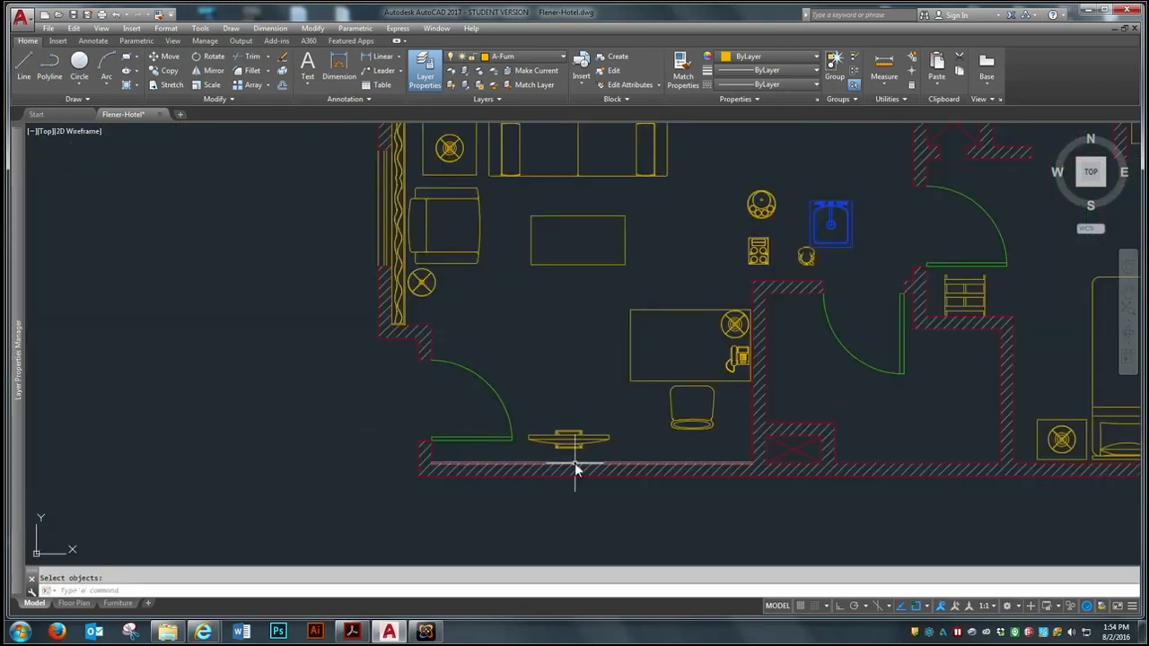
Copy the sitting room television to the empty area outside the plan, left of the entrance door
{"action": "left_click", "coordinate": [572, 438]}
{"action": "key", "text": "Return"}
{"action": "left_click", "coordinate": [571, 444]}
{"action": "left_click", "coordinate": [277, 466]}
{"action": "key", "text": "Return"}
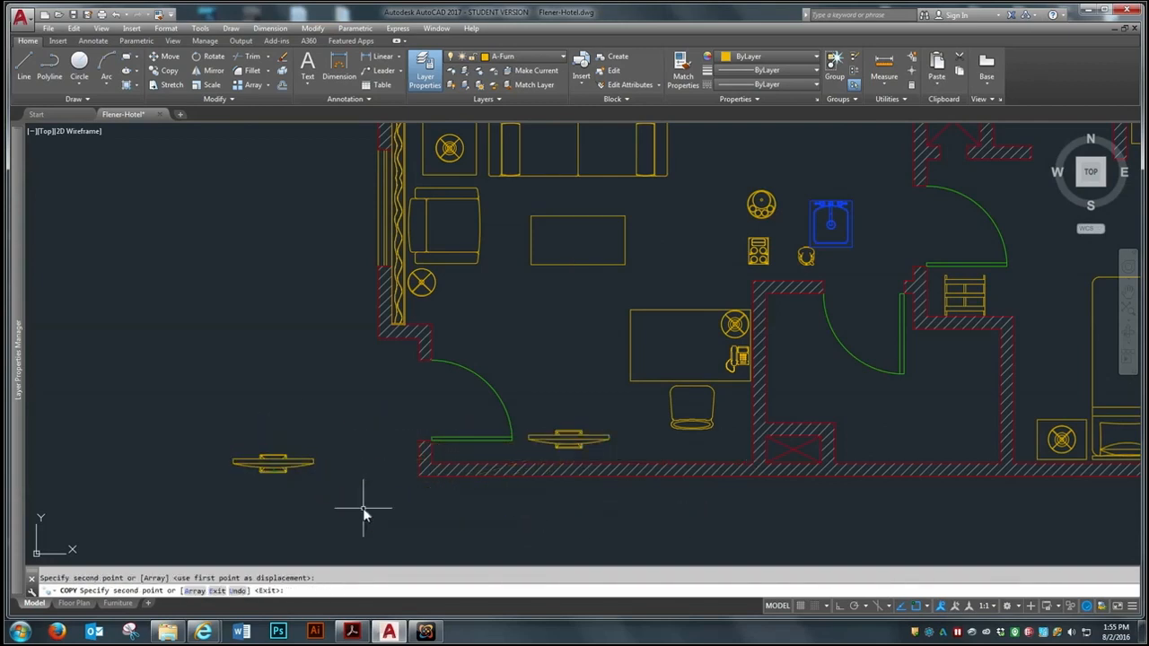
Erase the original television inside the sitting room, keeping the copy outside the plan
{"action": "scroll", "coordinate": [254, 458], "scroll_direction": "up", "scroll_amount": 5}
{"action": "scroll", "coordinate": [393, 508], "scroll_direction": "up", "scroll_amount": 2}
{"action": "scroll", "coordinate": [344, 427], "scroll_direction": "down", "scroll_amount": 2}
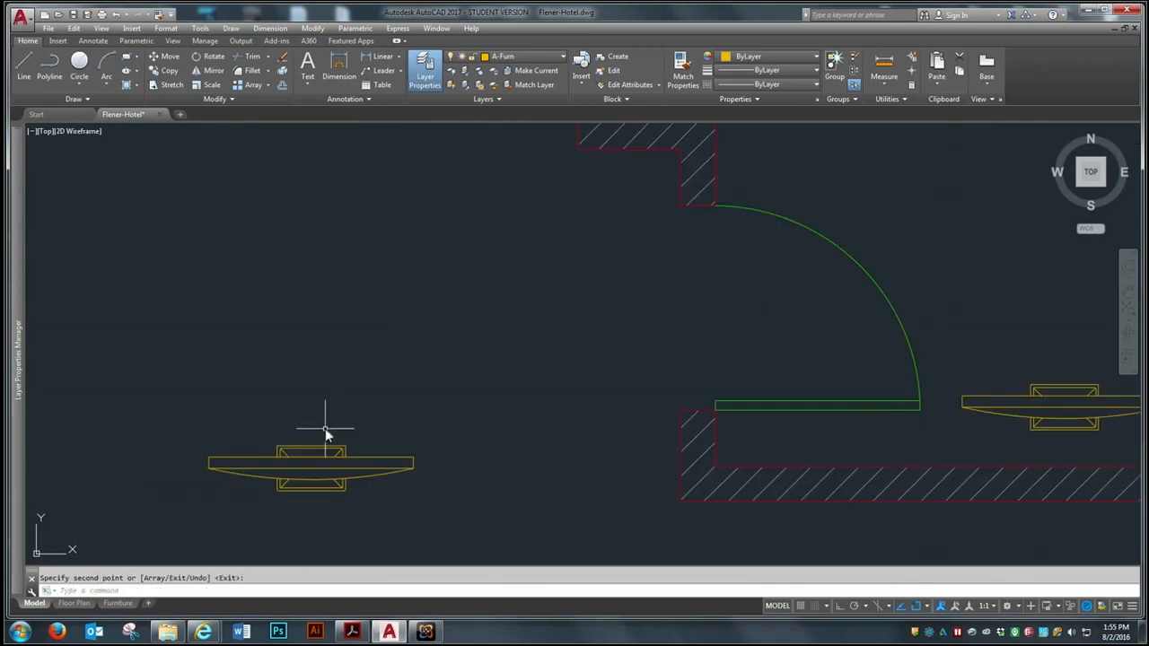
{"action": "scroll", "coordinate": [646, 490], "scroll_direction": "down", "scroll_amount": 2}
{"action": "type", "text": "e"}
{"action": "key", "text": "Return"}
{"action": "left_click", "coordinate": [918, 447]}
{"action": "key", "text": "Return"}
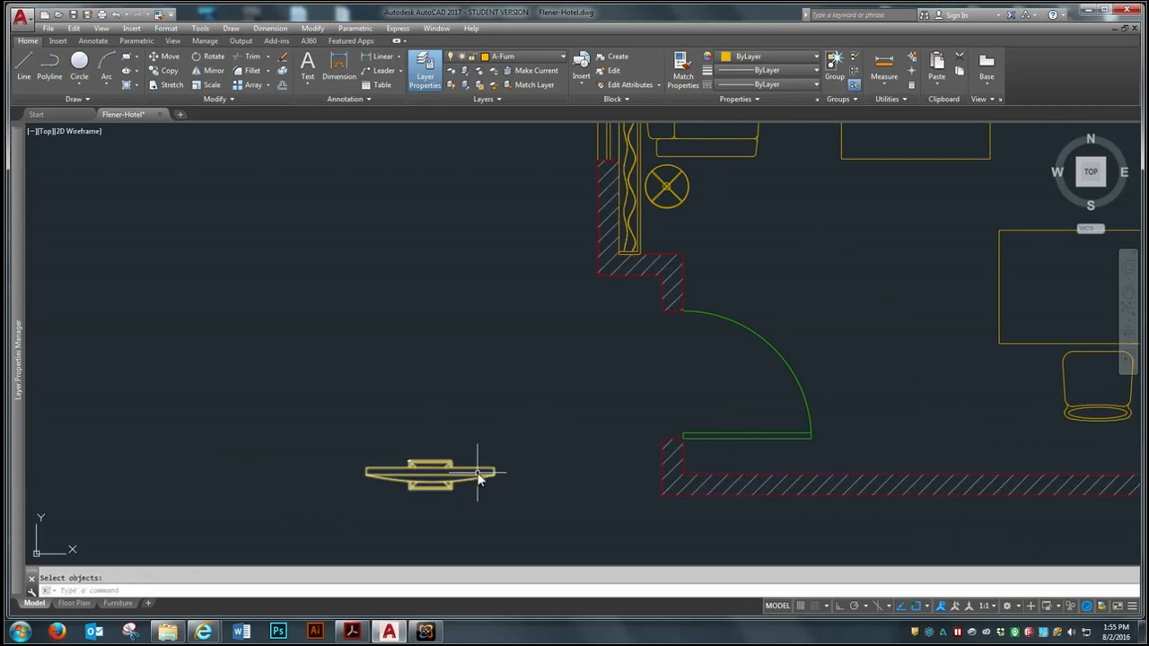
Explode the television copy outside the plan into separate objects
{"action": "scroll", "coordinate": [475, 483], "scroll_direction": "up", "scroll_amount": 4}
{"action": "scroll", "coordinate": [359, 440], "scroll_direction": "down", "scroll_amount": 4}
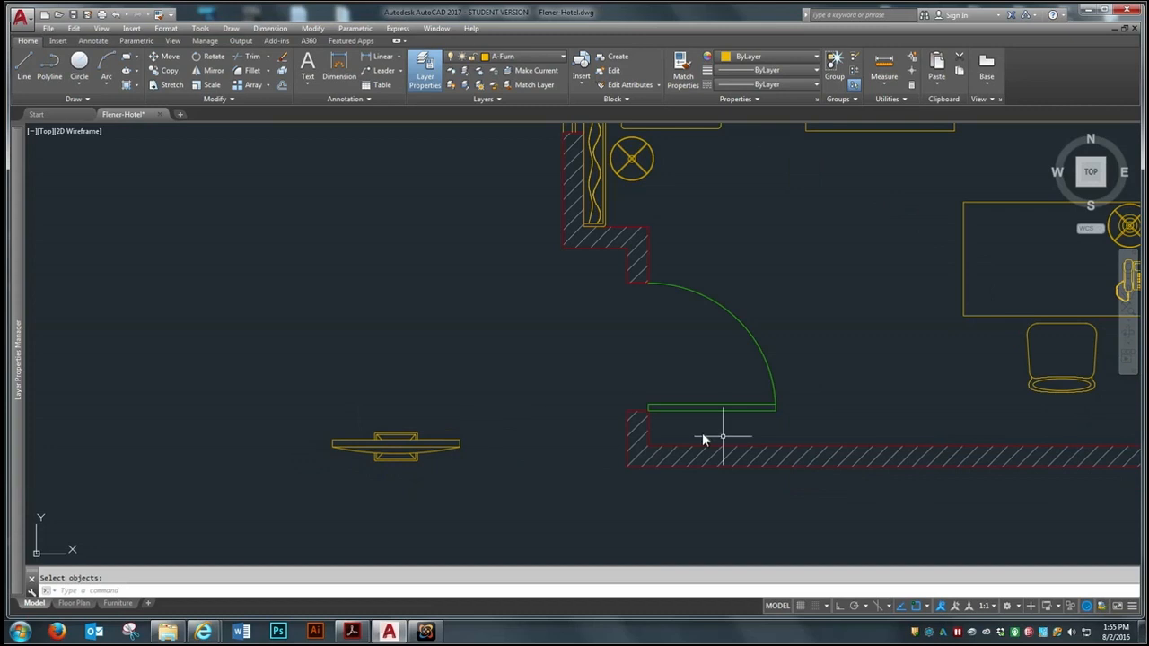
{"action": "scroll", "coordinate": [484, 479], "scroll_direction": "up", "scroll_amount": 2}
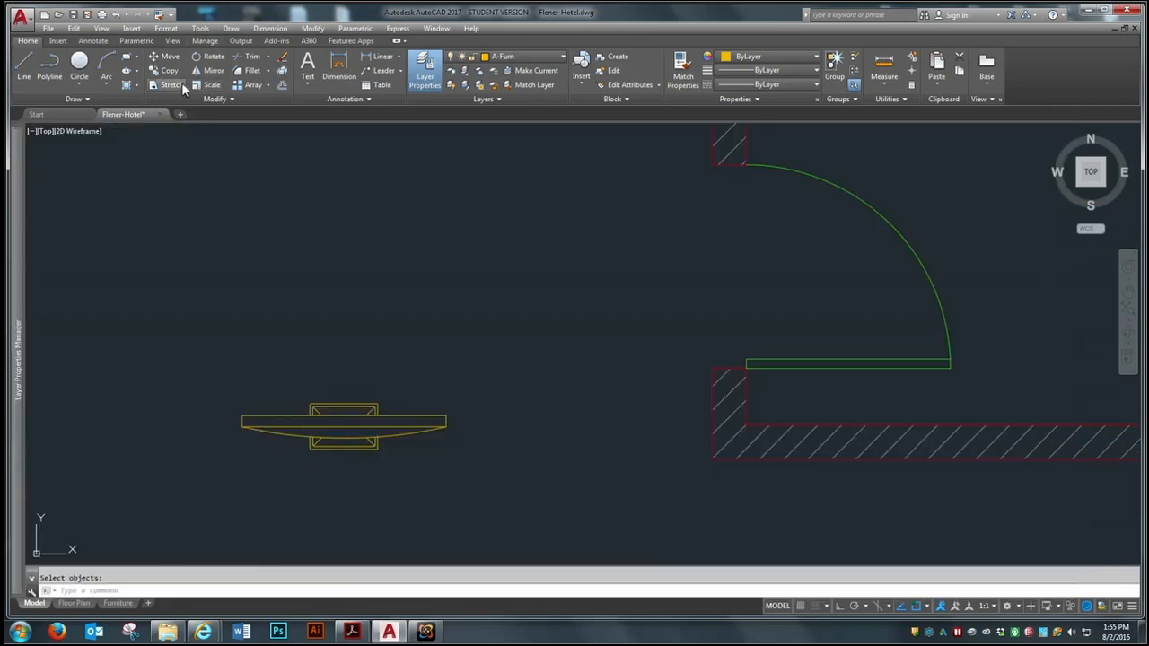
{"action": "left_click", "coordinate": [282, 86]}
{"action": "left_click", "coordinate": [411, 421]}
{"action": "left_click", "coordinate": [377, 402]}
{"action": "key", "text": "Return"}
Erase the stand parts and curved back of the exploded television, leaving only the thin rectangle
{"action": "type", "text": "e"}
{"action": "key", "text": "Return"}
{"action": "left_click", "coordinate": [418, 384]}
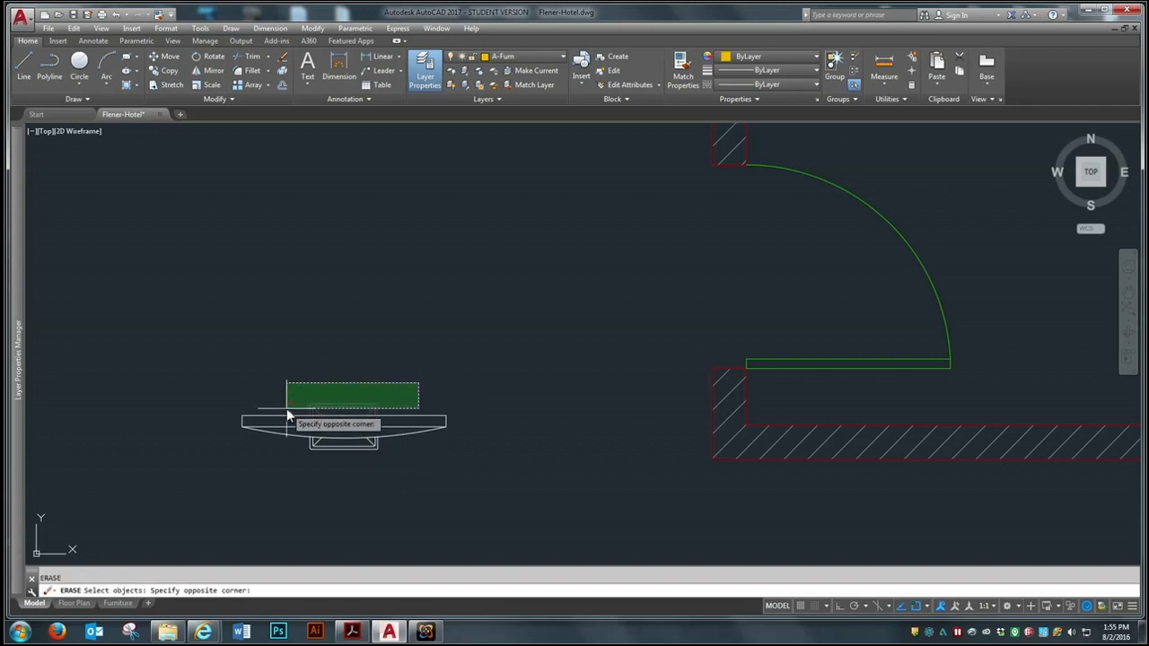
{"action": "left_click", "coordinate": [286, 408]}
{"action": "left_click", "coordinate": [395, 442]}
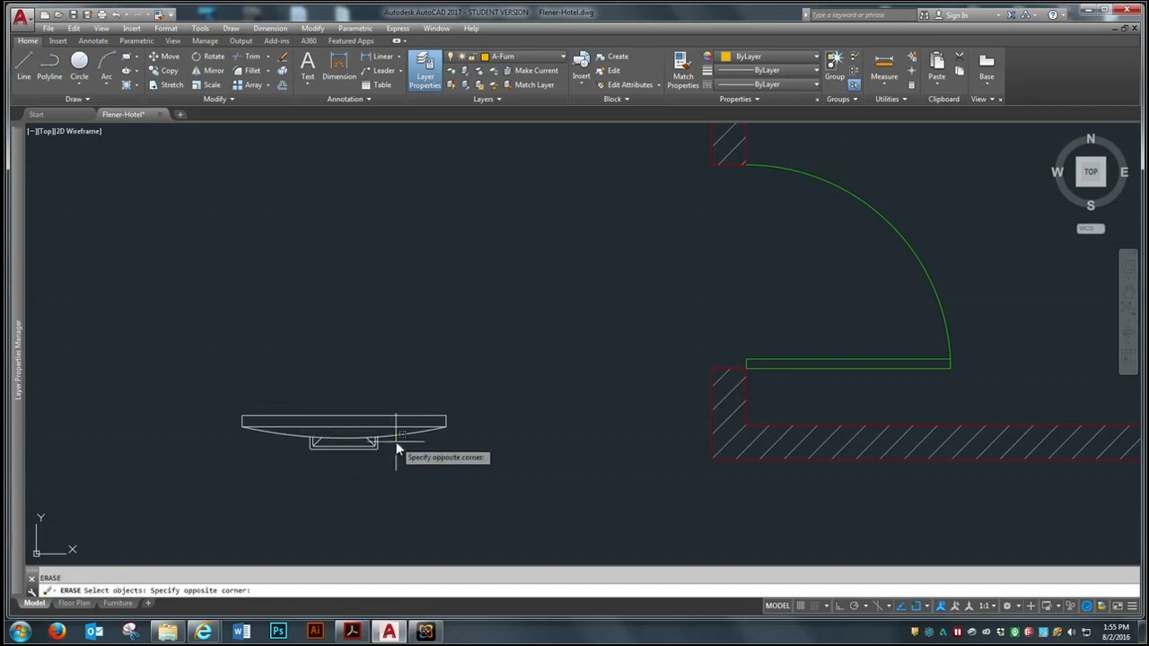
{"action": "left_click", "coordinate": [298, 460]}
{"action": "left_click", "coordinate": [410, 439]}
{"action": "left_click", "coordinate": [307, 453]}
{"action": "key", "text": "Return"}
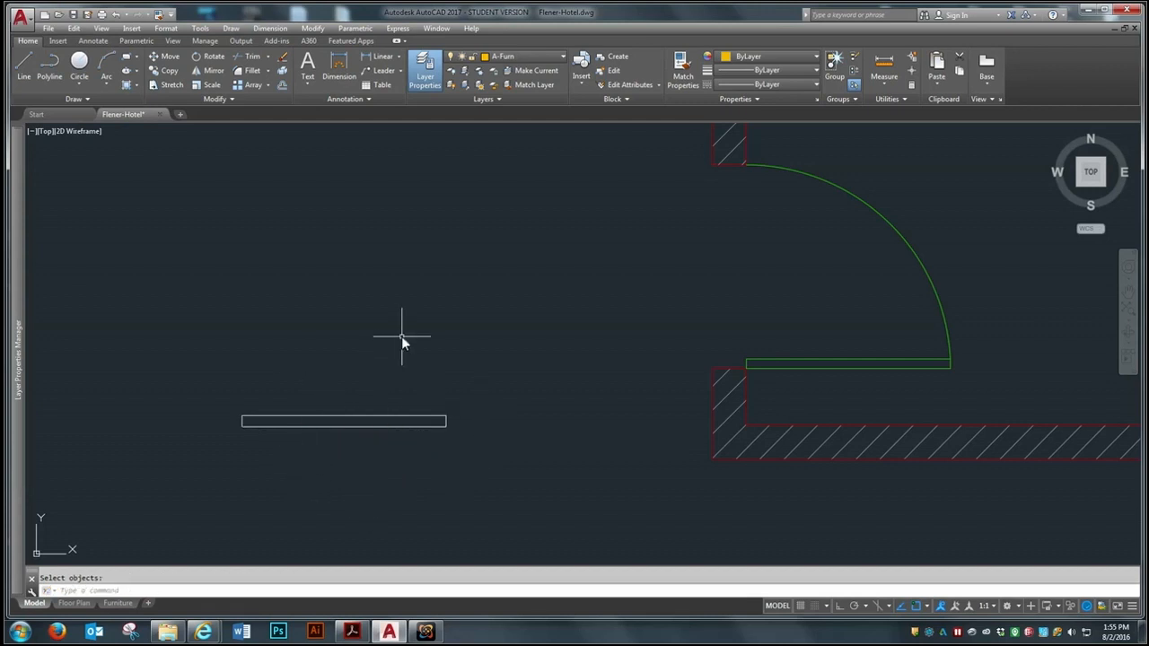
List the properties of the bedroom television block to check its block name
{"action": "scroll", "coordinate": [386, 345], "scroll_direction": "down", "scroll_amount": 4}
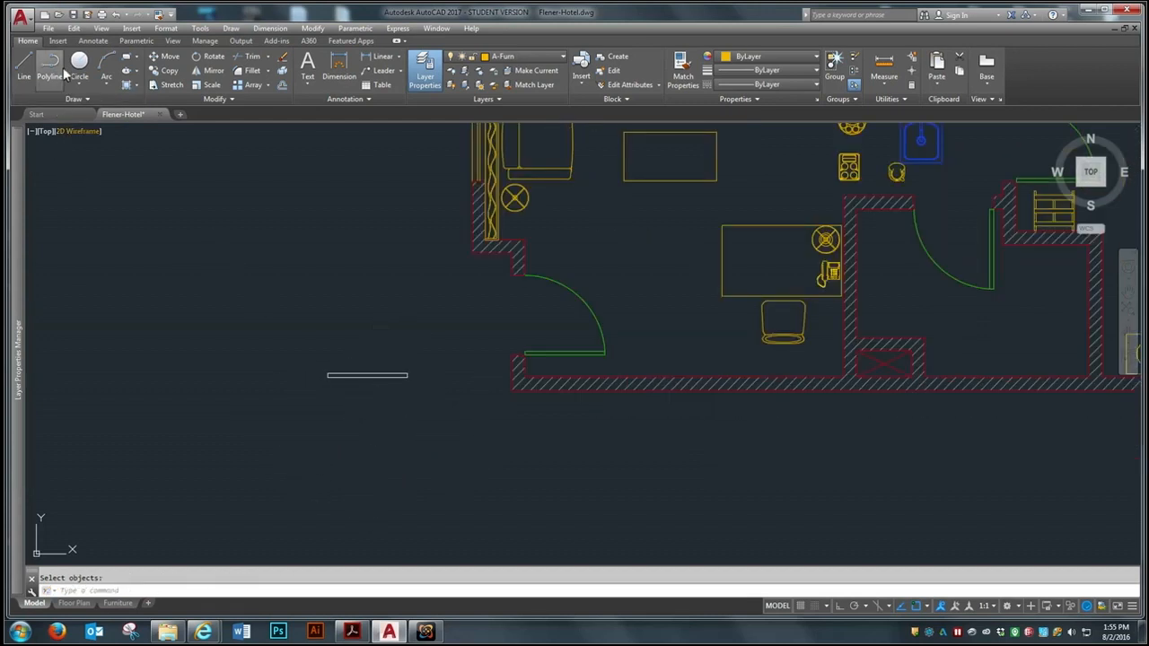
{"action": "scroll", "coordinate": [192, 402], "scroll_direction": "down", "scroll_amount": 3}
{"action": "type", "text": "list"}
{"action": "key", "text": "Return"}
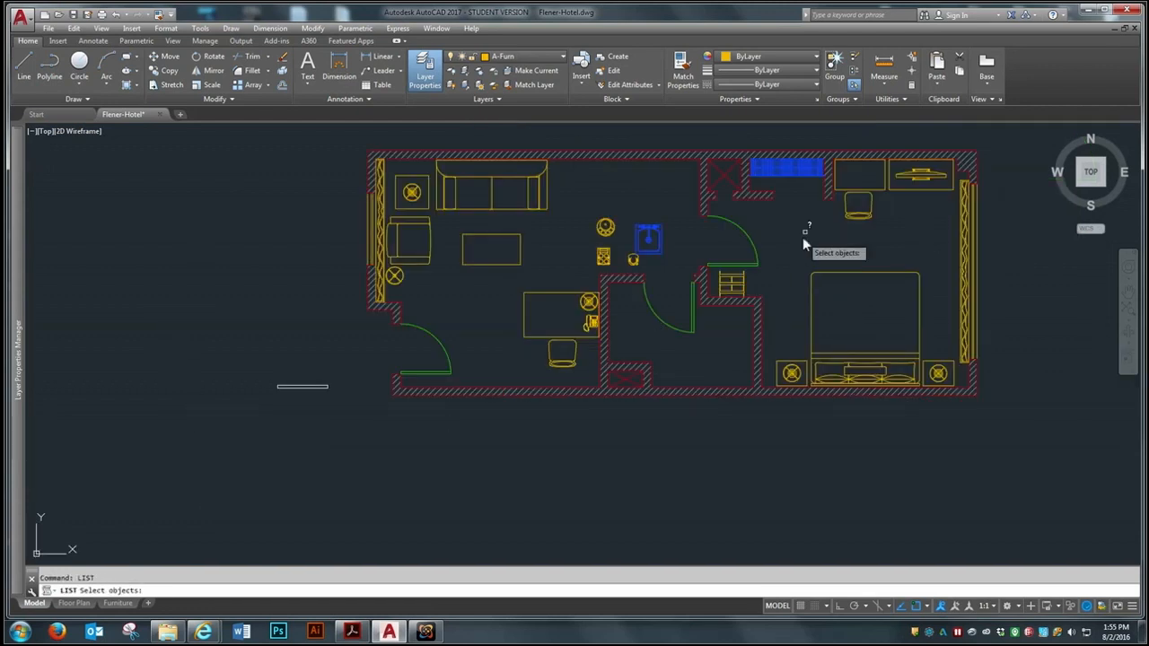
{"action": "scroll", "coordinate": [873, 193], "scroll_direction": "up", "scroll_amount": 2}
{"action": "left_click", "coordinate": [953, 161]}
{"action": "key", "text": "Return"}
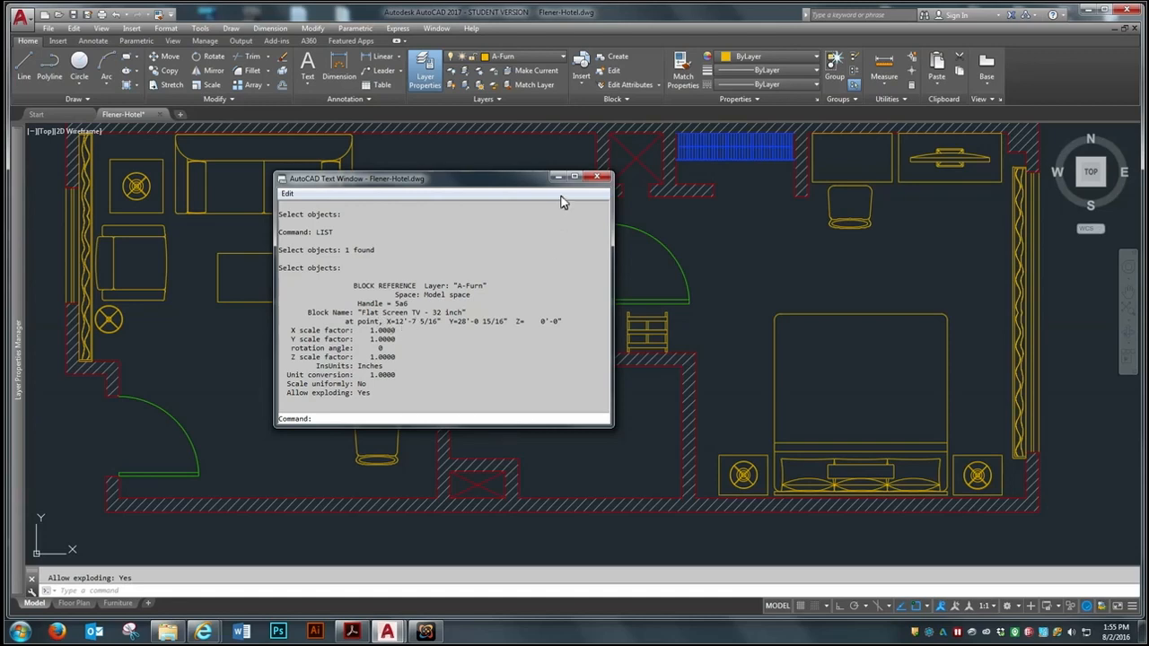
{"action": "left_click", "coordinate": [597, 176]}
Define the thin rectangle as a block named Flat Screen TV 2, with its base point at the middle of the lower edge
{"action": "scroll", "coordinate": [736, 257], "scroll_direction": "down", "scroll_amount": 3}
{"action": "scroll", "coordinate": [445, 377], "scroll_direction": "up", "scroll_amount": 2}
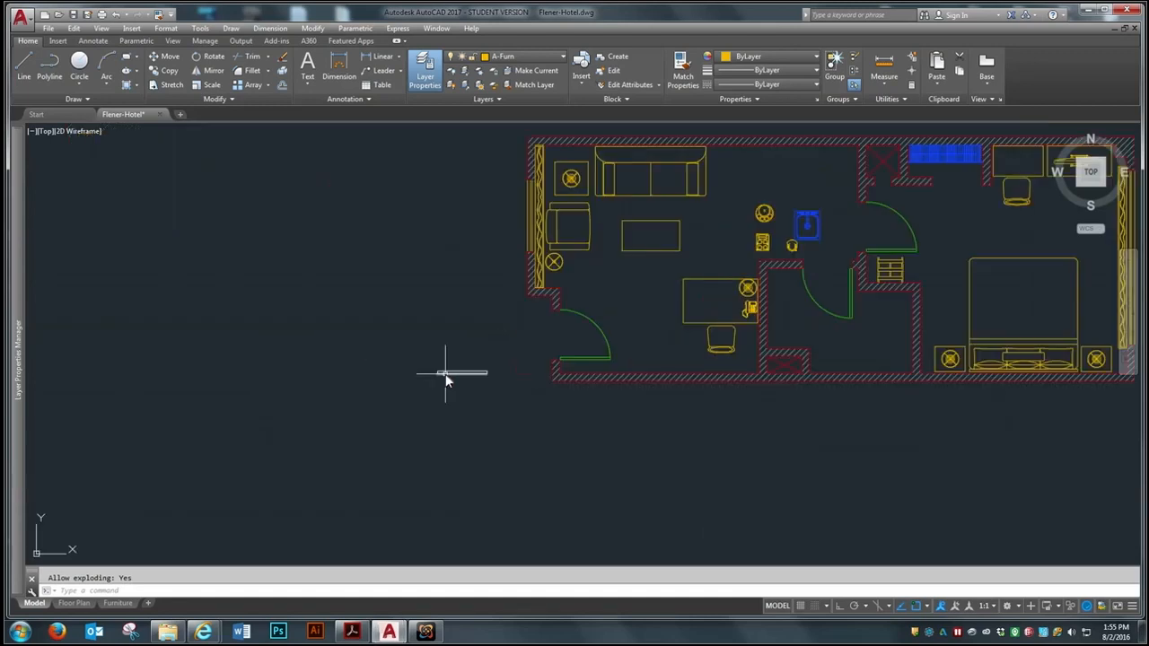
{"action": "scroll", "coordinate": [457, 372], "scroll_direction": "up", "scroll_amount": 4}
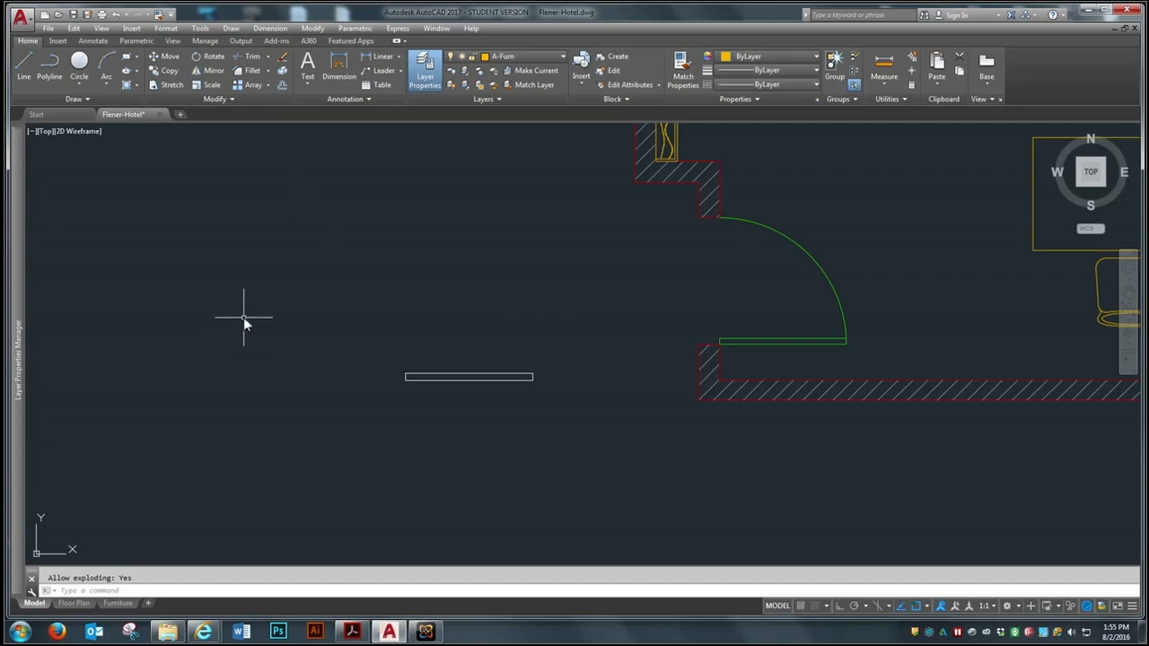
{"action": "type", "text": "b"}
{"action": "key", "text": "Return"}
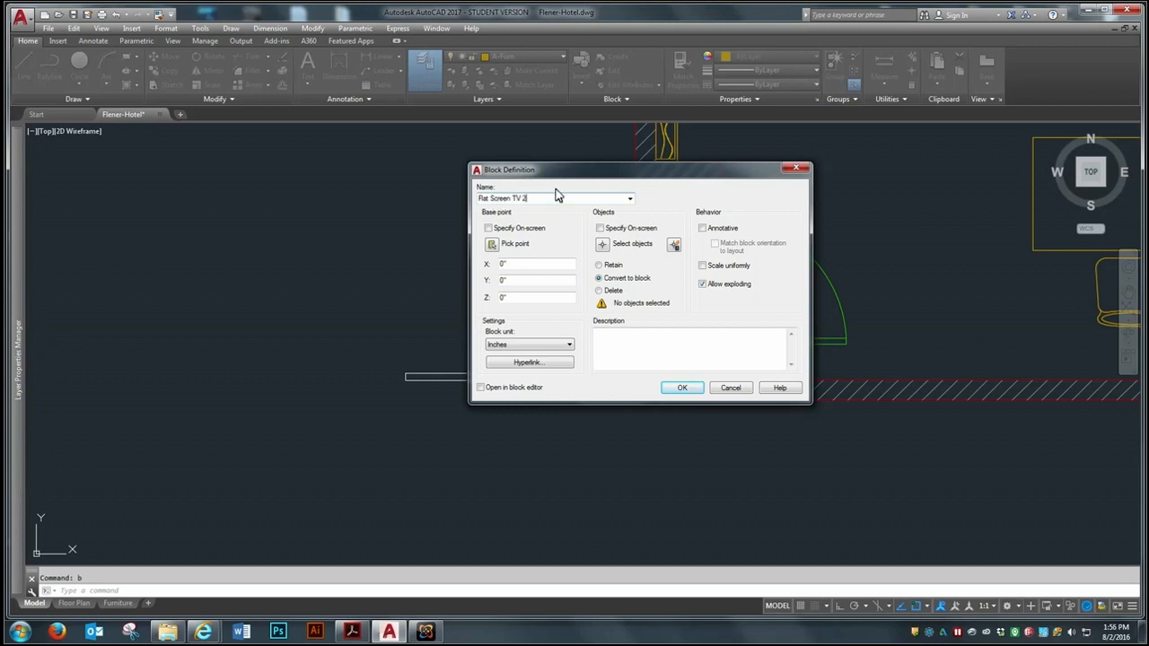
{"action": "left_click", "coordinate": [492, 243]}
{"action": "left_click", "coordinate": [464, 379]}
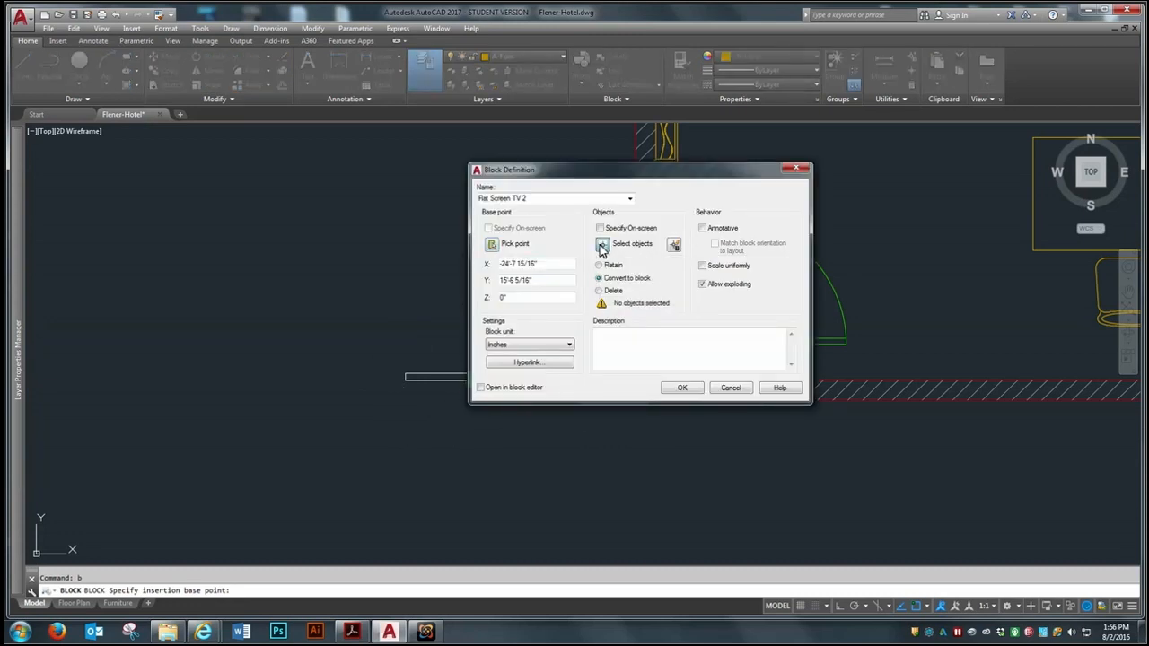
{"action": "left_click", "coordinate": [601, 244]}
{"action": "left_click", "coordinate": [572, 350]}
{"action": "left_click", "coordinate": [490, 392]}
{"action": "key", "text": "Return"}
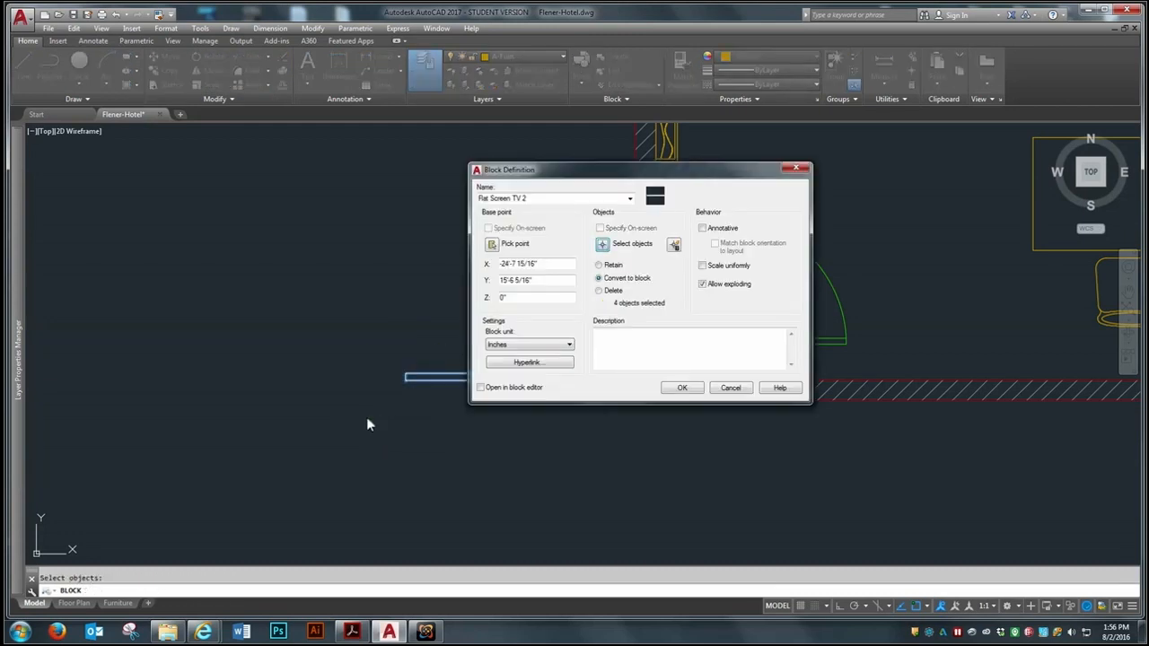
{"action": "left_click", "coordinate": [682, 388]}
Move the new flat screen block into the sitting room, flat against the inner face of the lower wall
{"action": "scroll", "coordinate": [414, 393], "scroll_direction": "down", "scroll_amount": 3}
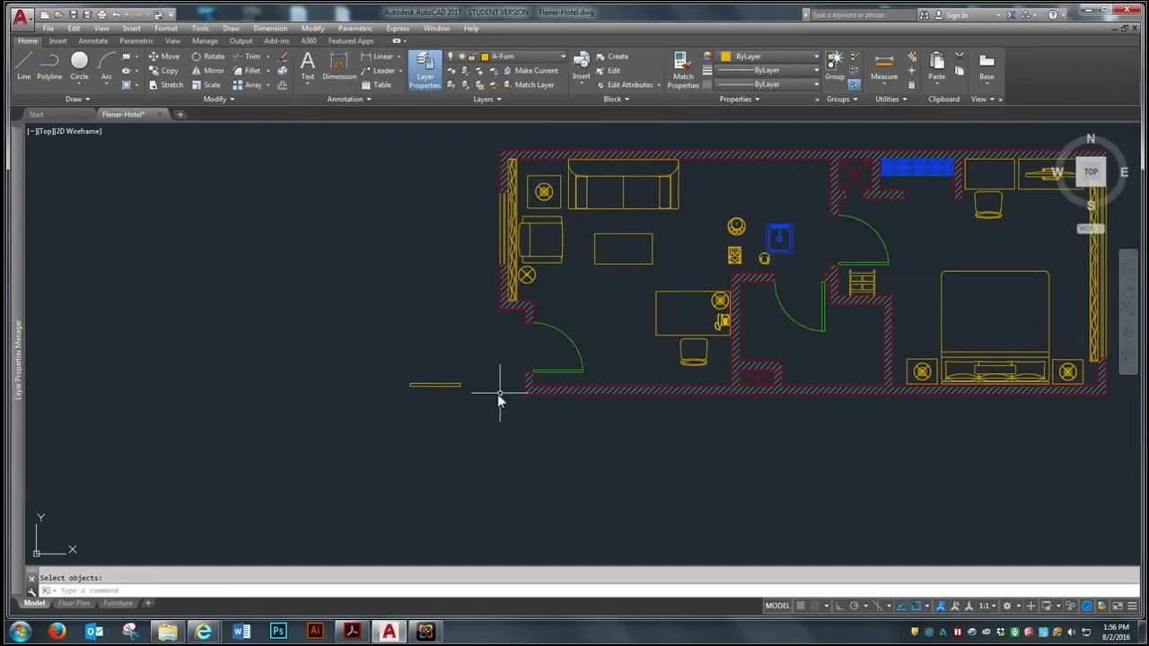
{"action": "scroll", "coordinate": [500, 393], "scroll_direction": "up", "scroll_amount": 2}
{"action": "type", "text": "m"}
{"action": "key", "text": "Return"}
{"action": "left_click", "coordinate": [416, 336]}
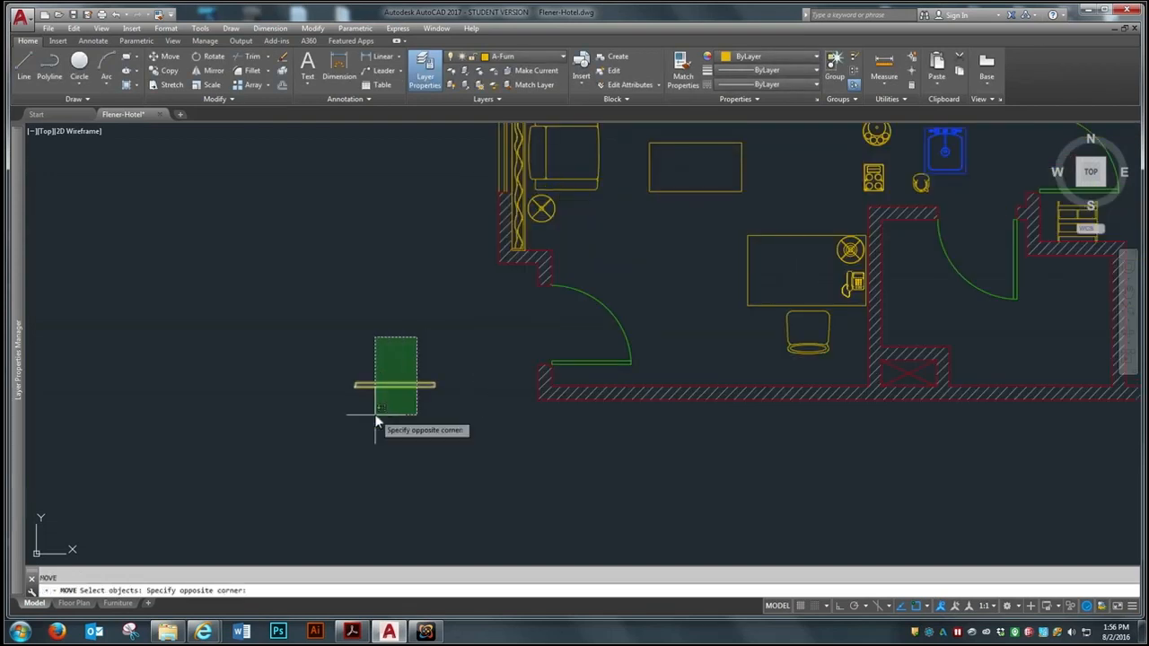
{"action": "left_click", "coordinate": [376, 413]}
{"action": "key", "text": "Return"}
{"action": "left_click", "coordinate": [387, 386]}
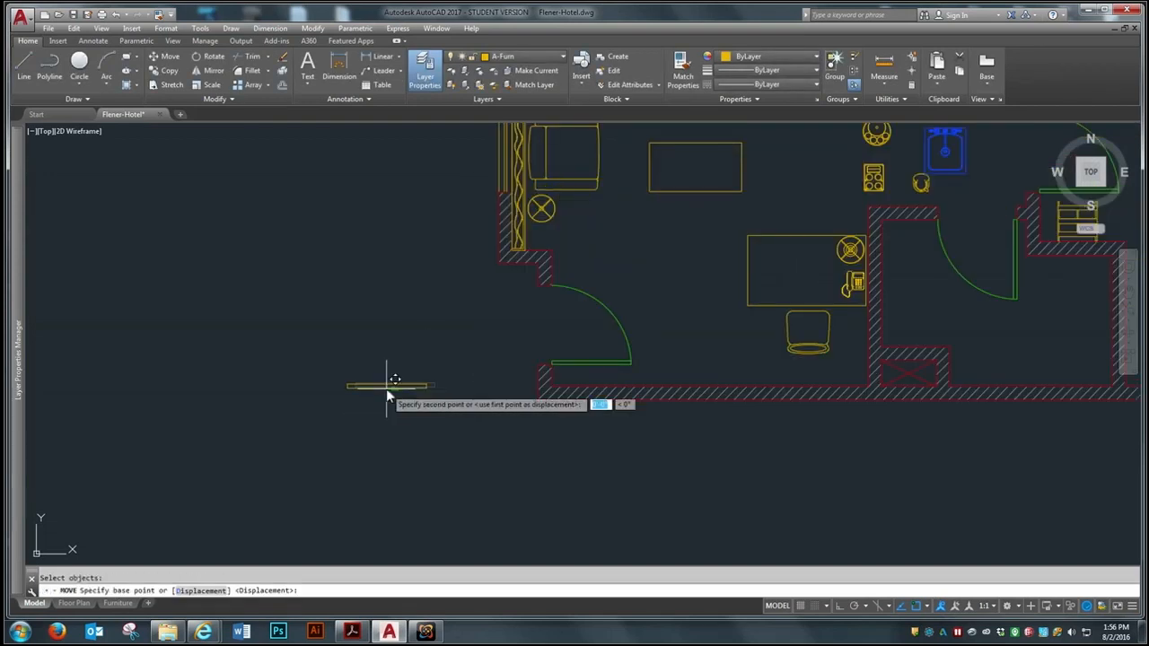
{"action": "left_click", "coordinate": [673, 389]}
Shift the wall-mounted television slightly left along the lower wall with Ortho on
{"action": "scroll", "coordinate": [727, 382], "scroll_direction": "up", "scroll_amount": 2}
{"action": "key", "text": "Return"}
{"action": "left_click", "coordinate": [718, 386]}
{"action": "left_click", "coordinate": [710, 390]}
{"action": "key", "text": "Return"}
{"action": "left_click", "coordinate": [696, 478]}
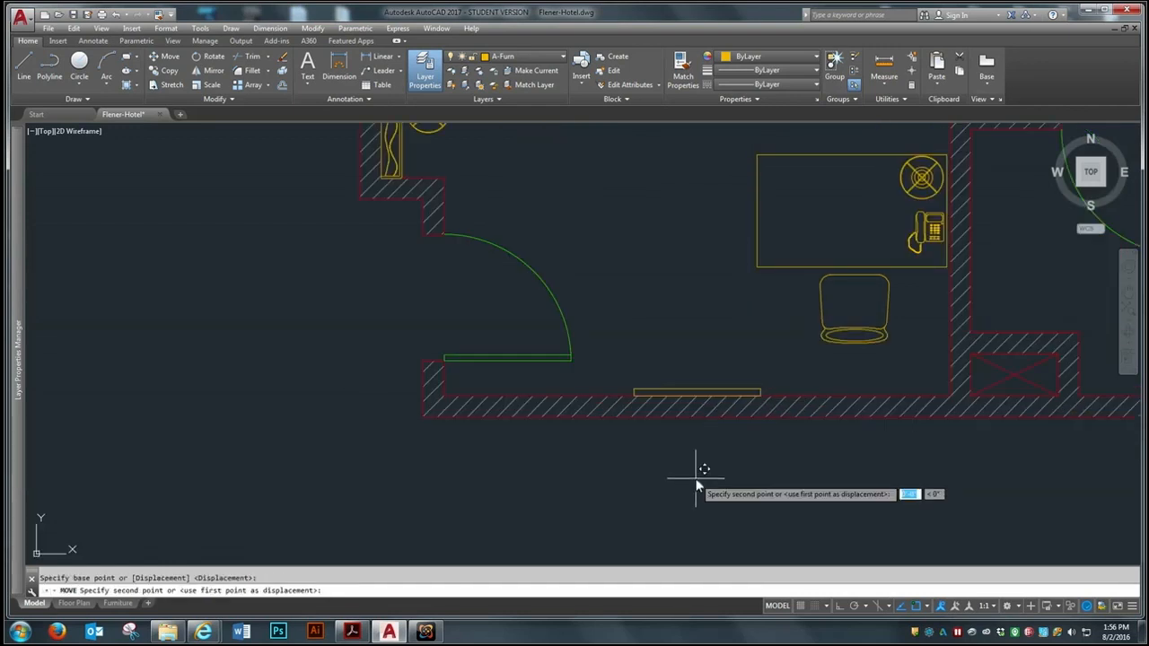
{"action": "key", "text": "F8"}
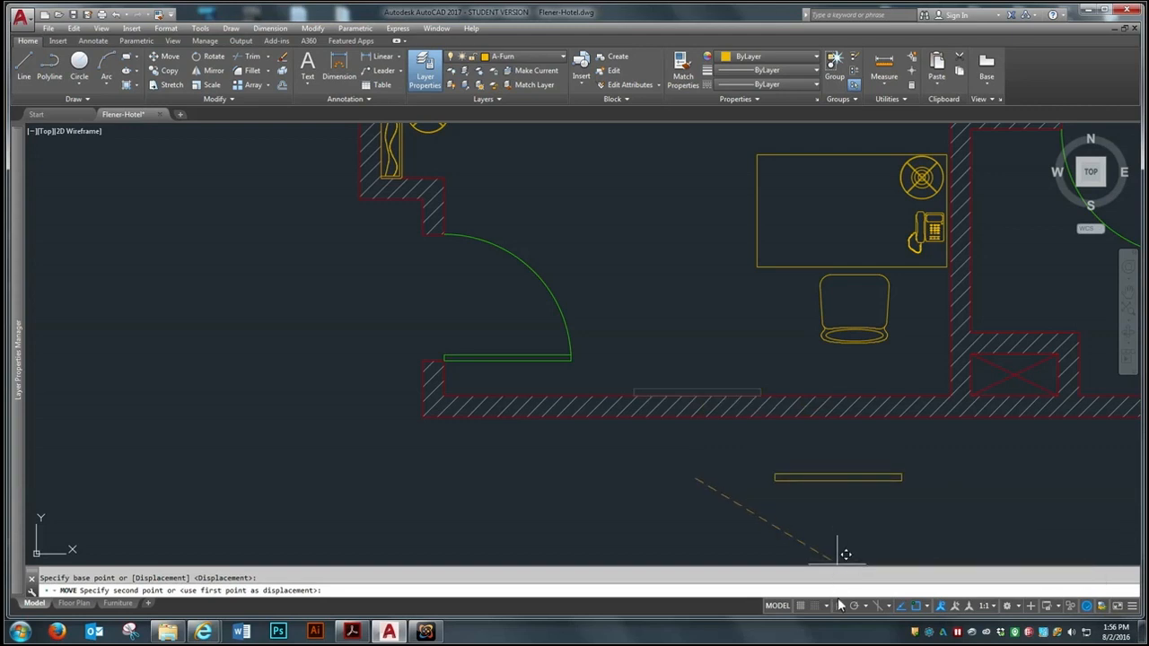
{"action": "left_click", "coordinate": [658, 488]}
Move the sitting room desk with its lamp, telephone and chair down about 1 1/2 inches
{"action": "scroll", "coordinate": [462, 417], "scroll_direction": "down", "scroll_amount": 4}
{"action": "scroll", "coordinate": [556, 296], "scroll_direction": "up", "scroll_amount": 3}
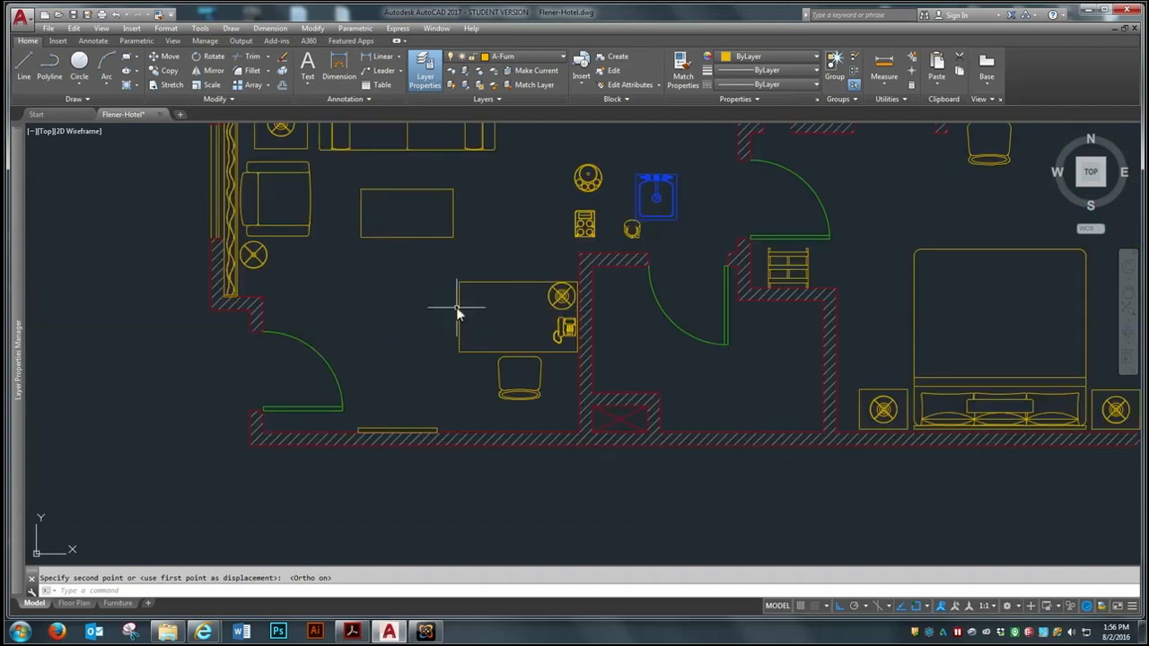
{"action": "scroll", "coordinate": [456, 307], "scroll_direction": "down", "scroll_amount": 3}
{"action": "scroll", "coordinate": [504, 306], "scroll_direction": "up", "scroll_amount": 5}
{"action": "key", "text": "space"}
{"action": "left_click", "coordinate": [551, 250]}
{"action": "left_click", "coordinate": [454, 426]}
{"action": "key", "text": "space"}
{"action": "left_click", "coordinate": [304, 375]}
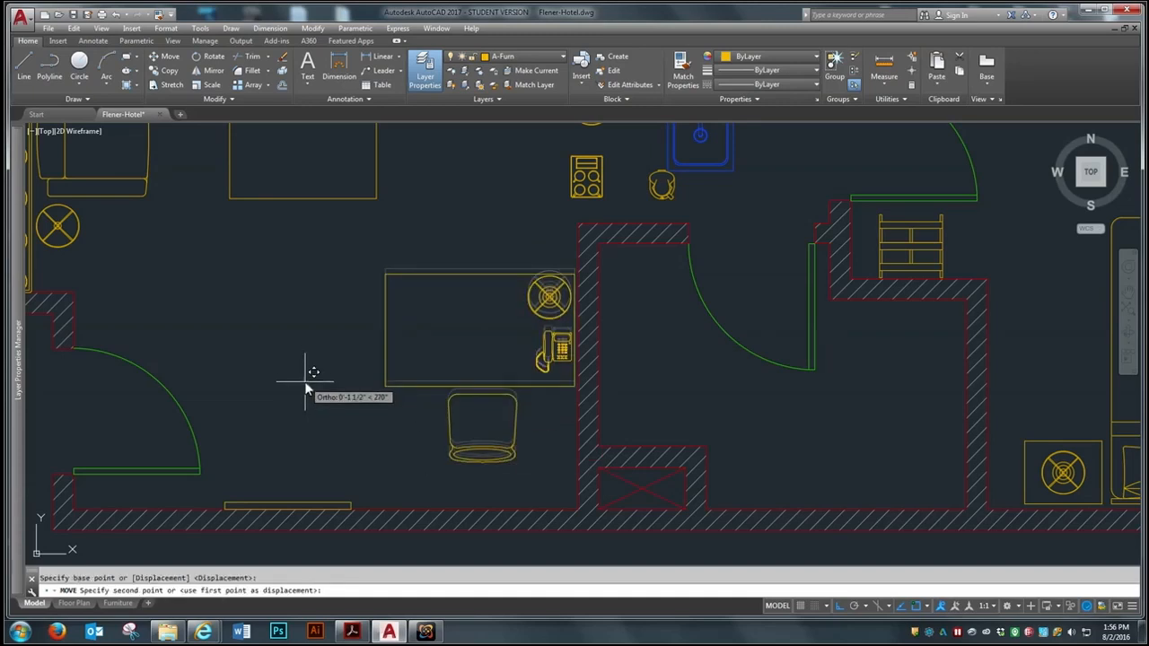
{"action": "left_click", "coordinate": [308, 378]}
Examine the furnished plan, including the desk placement and the open area around the sink and kitchen accessories
{"action": "scroll", "coordinate": [422, 350], "scroll_direction": "down", "scroll_amount": 4}
{"action": "scroll", "coordinate": [590, 229], "scroll_direction": "up", "scroll_amount": 2}
{"action": "scroll", "coordinate": [493, 311], "scroll_direction": "down", "scroll_amount": 2}
{"action": "scroll", "coordinate": [470, 239], "scroll_direction": "up", "scroll_amount": 2}
{"action": "scroll", "coordinate": [541, 256], "scroll_direction": "down", "scroll_amount": 2}
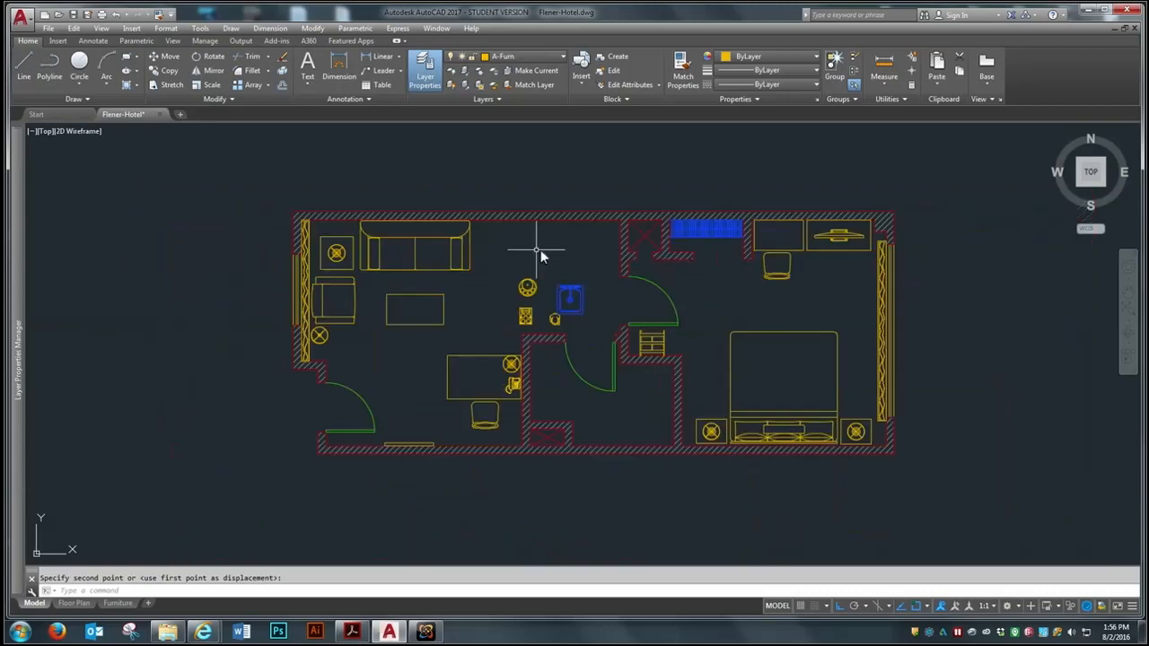
{"action": "scroll", "coordinate": [769, 359], "scroll_direction": "down", "scroll_amount": 2}
{"action": "scroll", "coordinate": [640, 263], "scroll_direction": "up", "scroll_amount": 3}
{"action": "scroll", "coordinate": [769, 418], "scroll_direction": "down", "scroll_amount": 2}
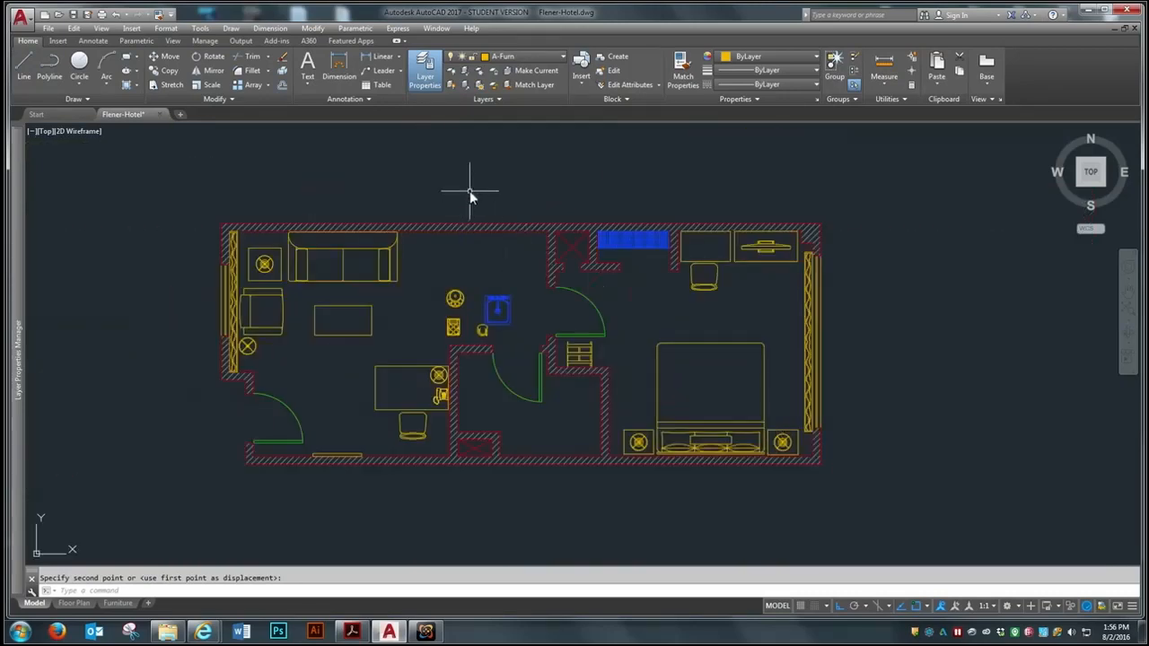
Offset the inner line of the sitting room's upper wall 24 inches down into the room
{"action": "scroll", "coordinate": [489, 220], "scroll_direction": "up", "scroll_amount": 2}
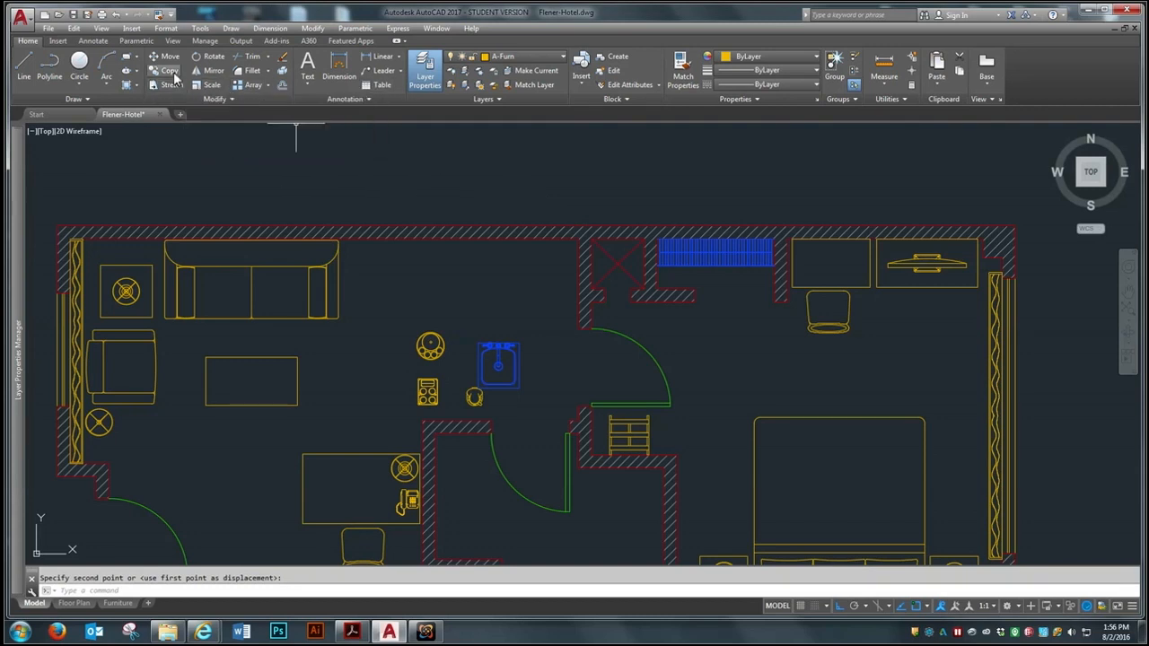
{"action": "left_click", "coordinate": [281, 84]}
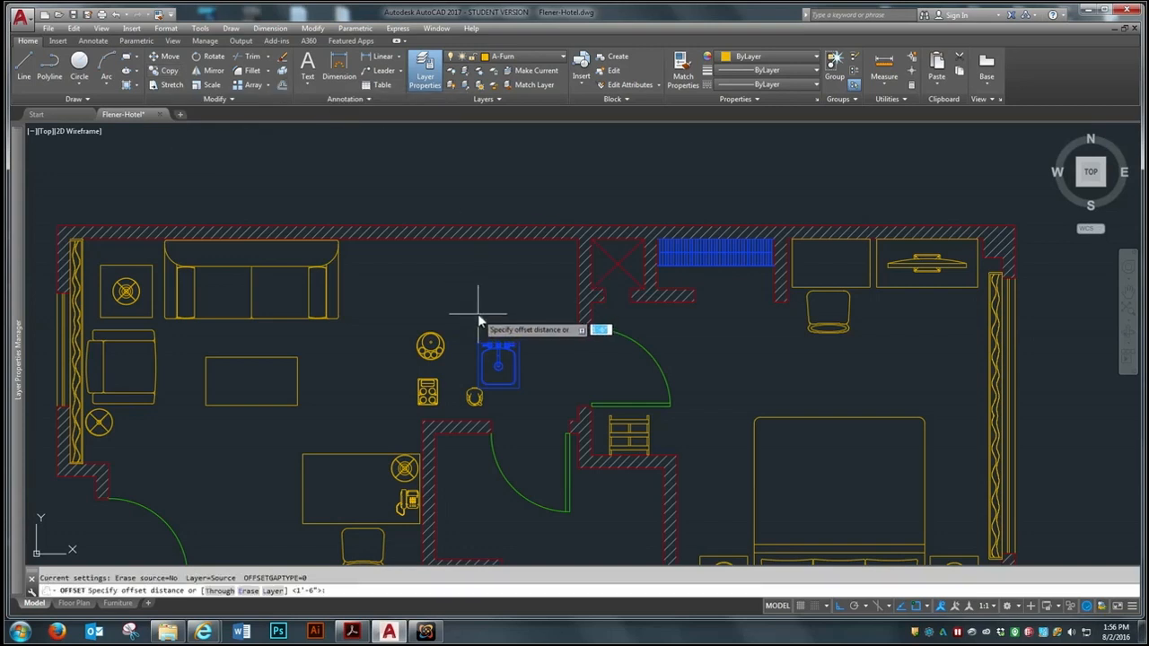
{"action": "key", "text": "Return"}
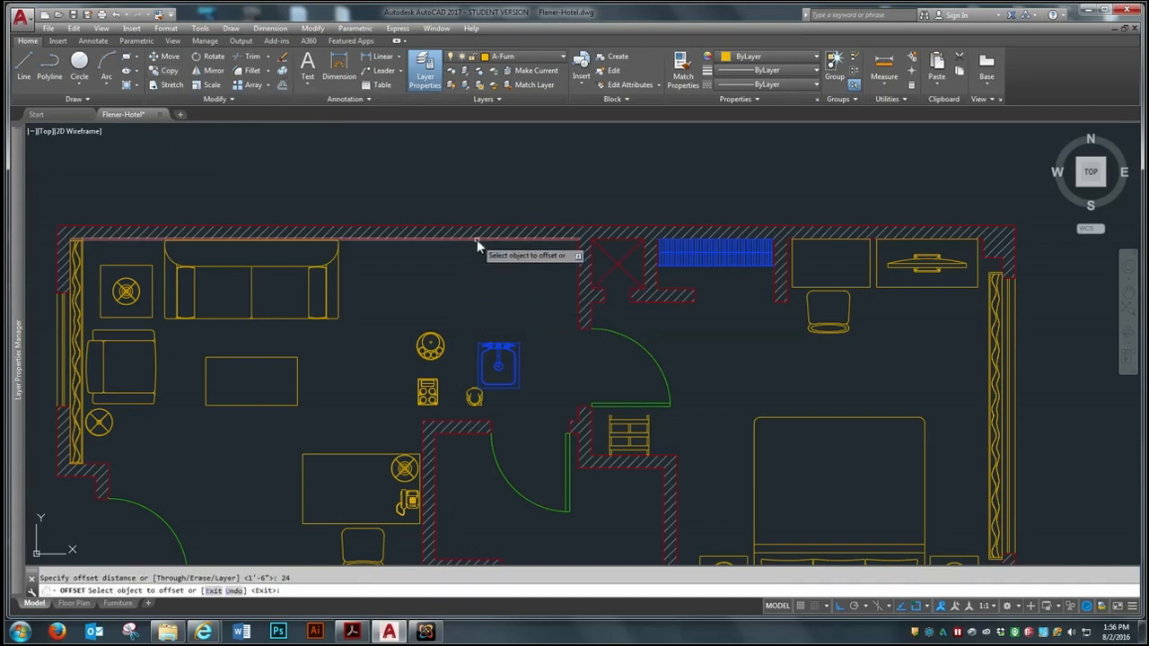
{"action": "left_click", "coordinate": [477, 239]}
{"action": "left_click", "coordinate": [482, 290]}
{"action": "key", "text": "Return"}
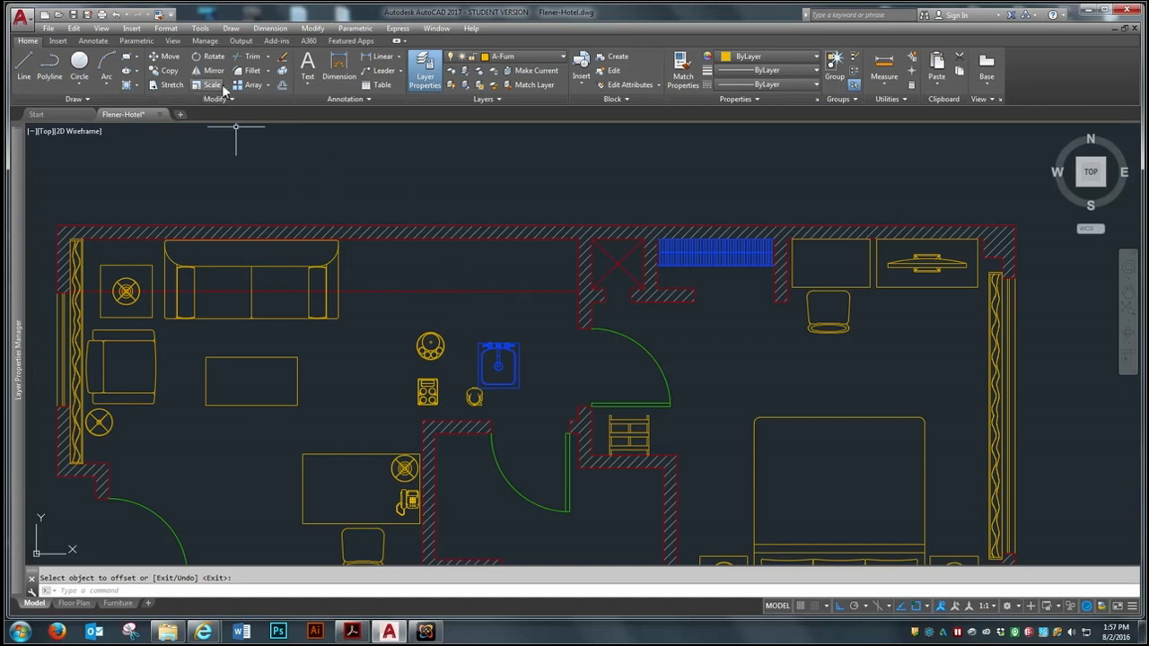
Offset the sitting room's right wall line, just below the upper wall, 48 inches left into the room
{"action": "left_click", "coordinate": [282, 84]}
{"action": "type", "text": "4"}
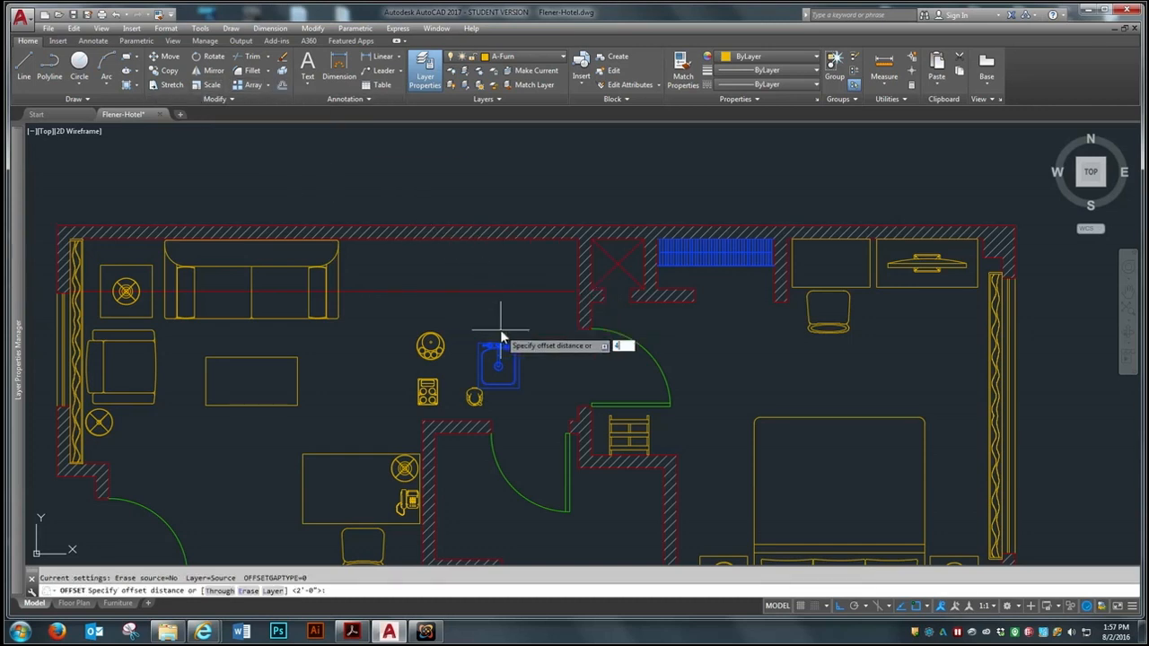
{"action": "type", "text": "8"}
{"action": "key", "text": "Return"}
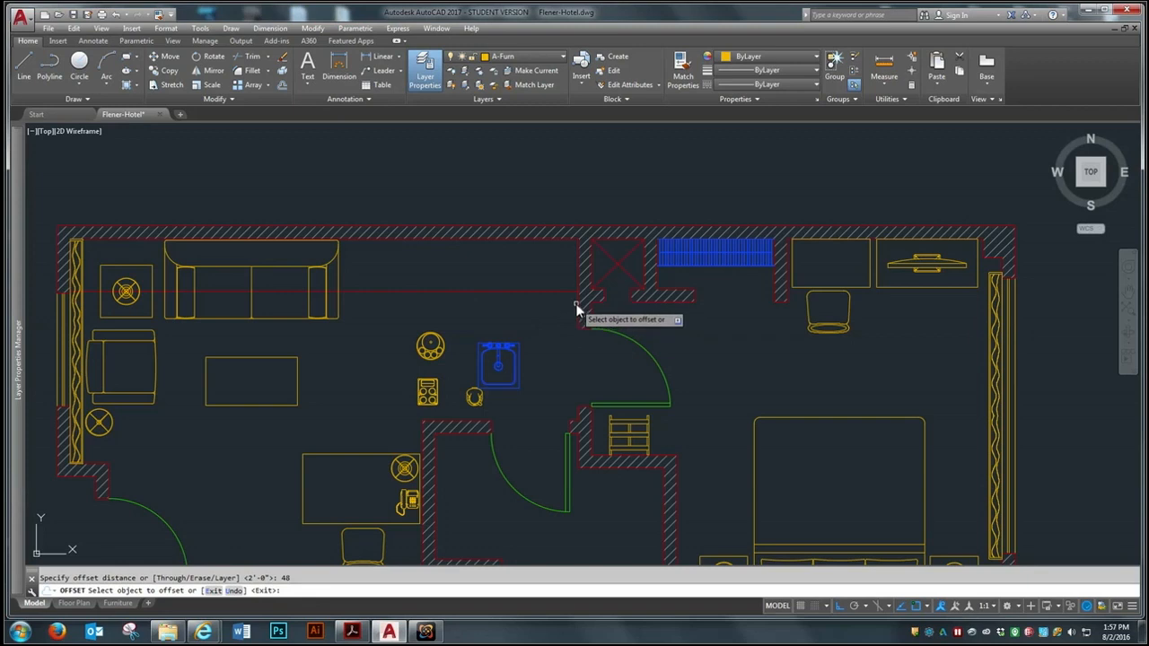
{"action": "left_click", "coordinate": [578, 303]}
{"action": "left_click", "coordinate": [429, 330]}
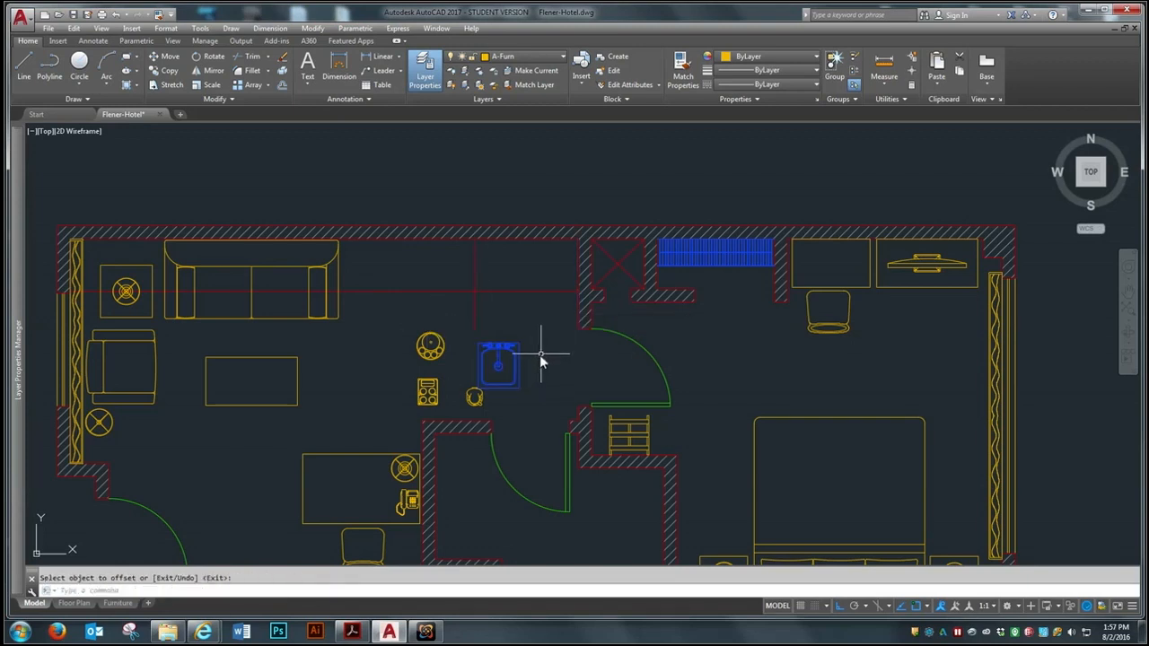
{"action": "key", "text": "Return"}
{"action": "key", "text": "Return"}
Offset the new vertical counter line another 12 inches to the left and erase the line it was offset from
{"action": "type", "text": "12"}
{"action": "key", "text": "Return"}
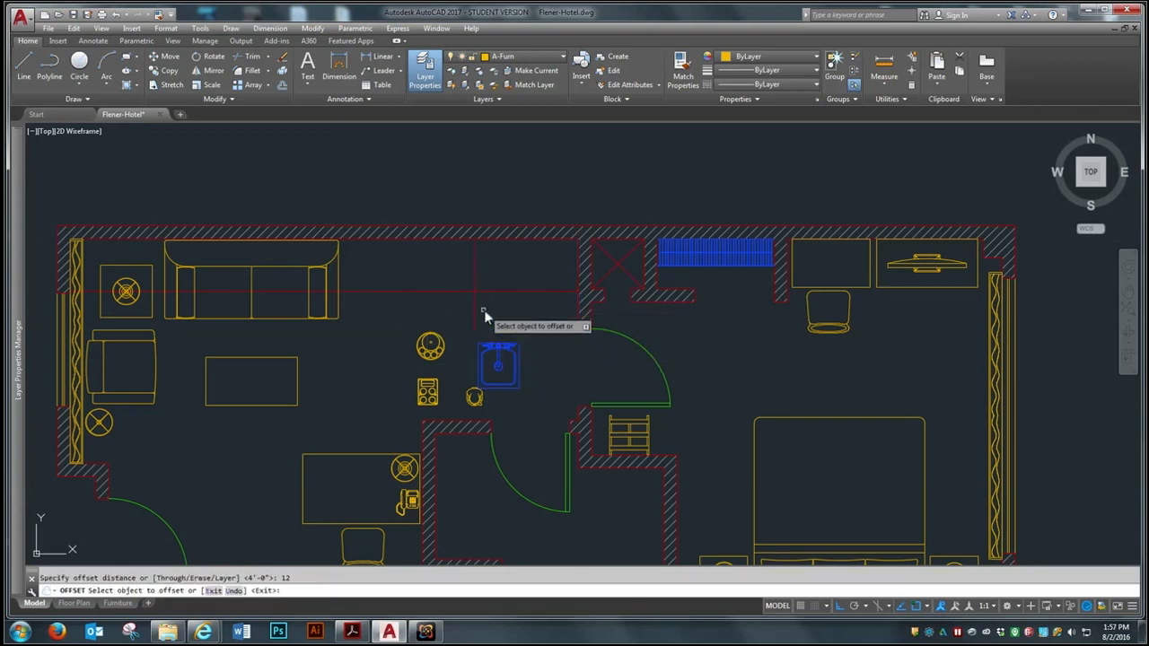
{"action": "left_click", "coordinate": [475, 312]}
{"action": "left_click", "coordinate": [418, 311]}
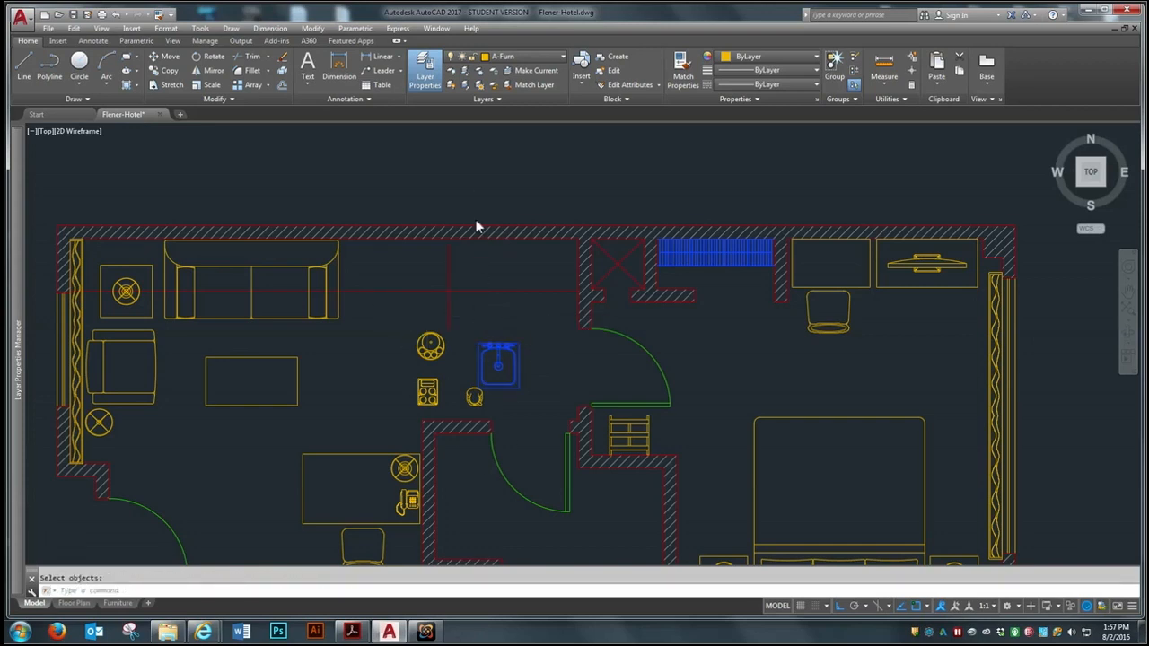
{"action": "scroll", "coordinate": [475, 219], "scroll_direction": "down", "scroll_amount": 3}
{"action": "scroll", "coordinate": [487, 258], "scroll_direction": "up", "scroll_amount": 2}
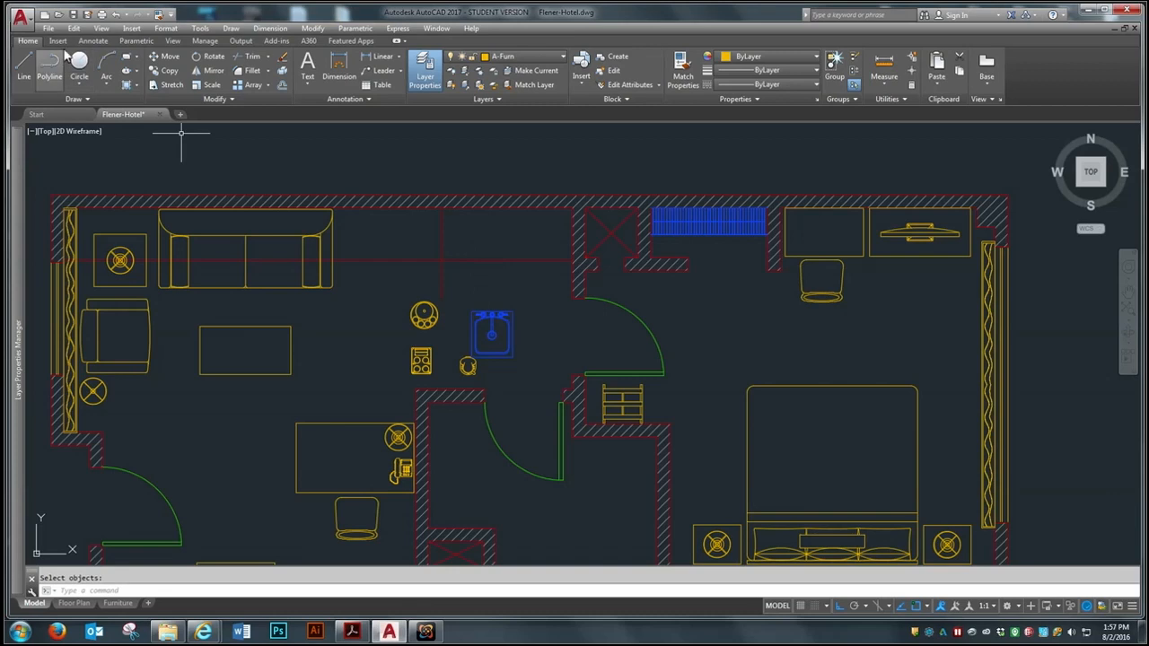
Fillet the vertical and horizontal counter lines with zero radius to form the counter's outer corner
{"action": "left_click", "coordinate": [262, 72]}
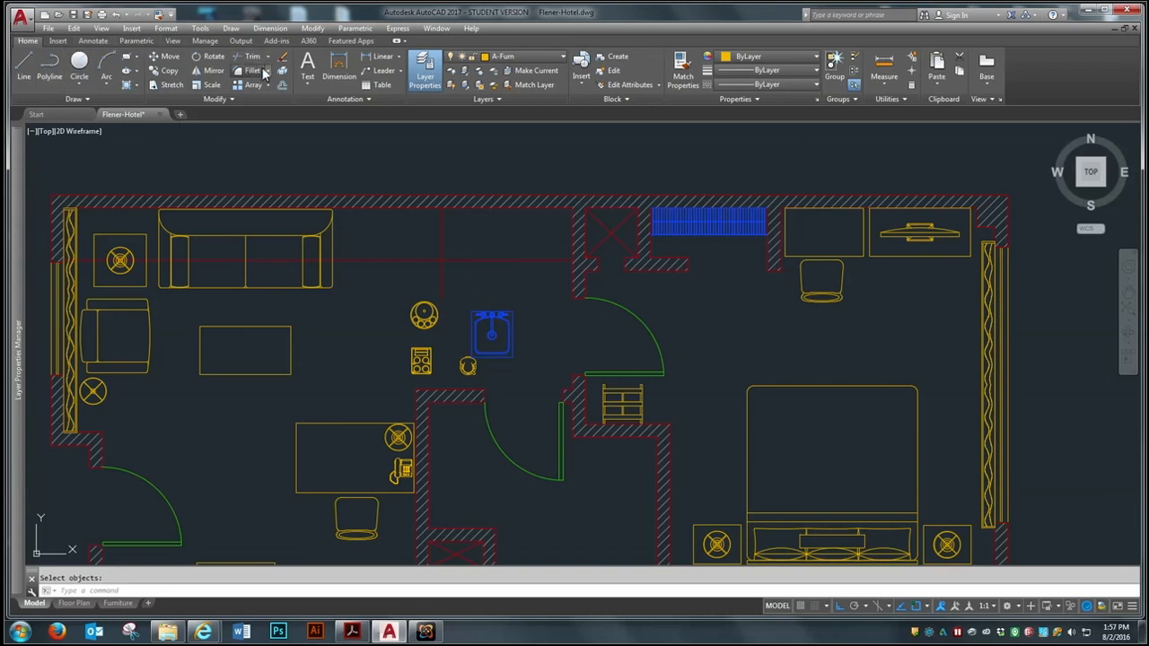
{"action": "left_click", "coordinate": [439, 239]}
{"action": "left_click", "coordinate": [460, 261]}
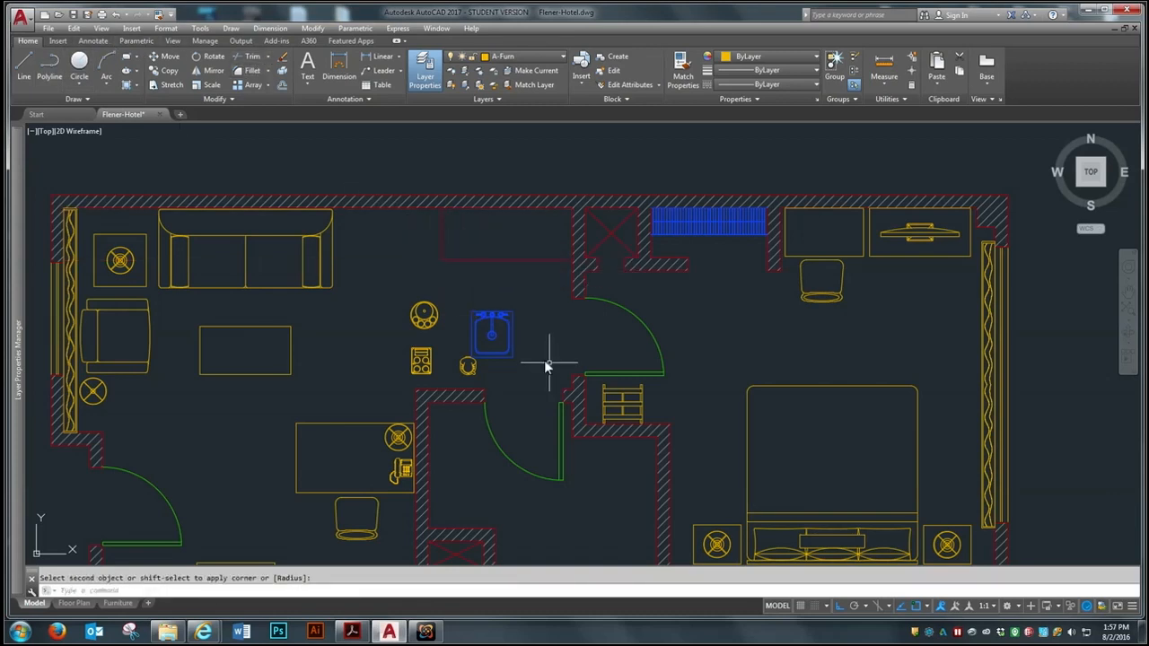
{"action": "scroll", "coordinate": [559, 337], "scroll_direction": "down", "scroll_amount": 3}
{"action": "scroll", "coordinate": [560, 337], "scroll_direction": "up", "scroll_amount": 3}
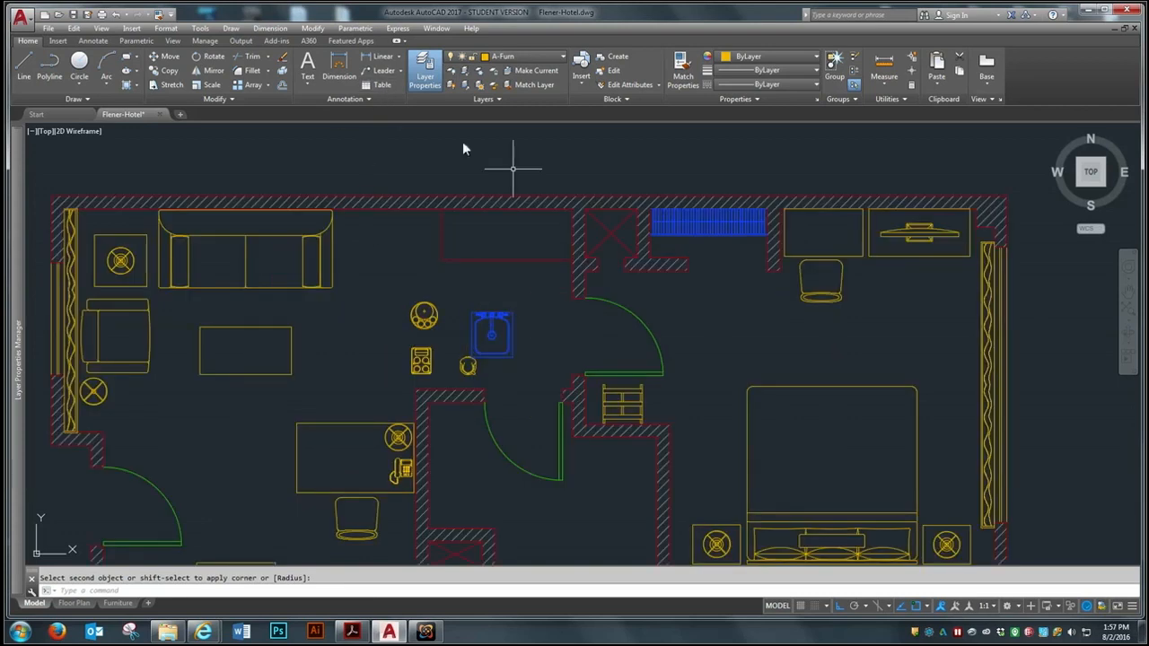
Put the two counter outline lines on the A-MillworkB layer
{"action": "left_click", "coordinate": [542, 226]}
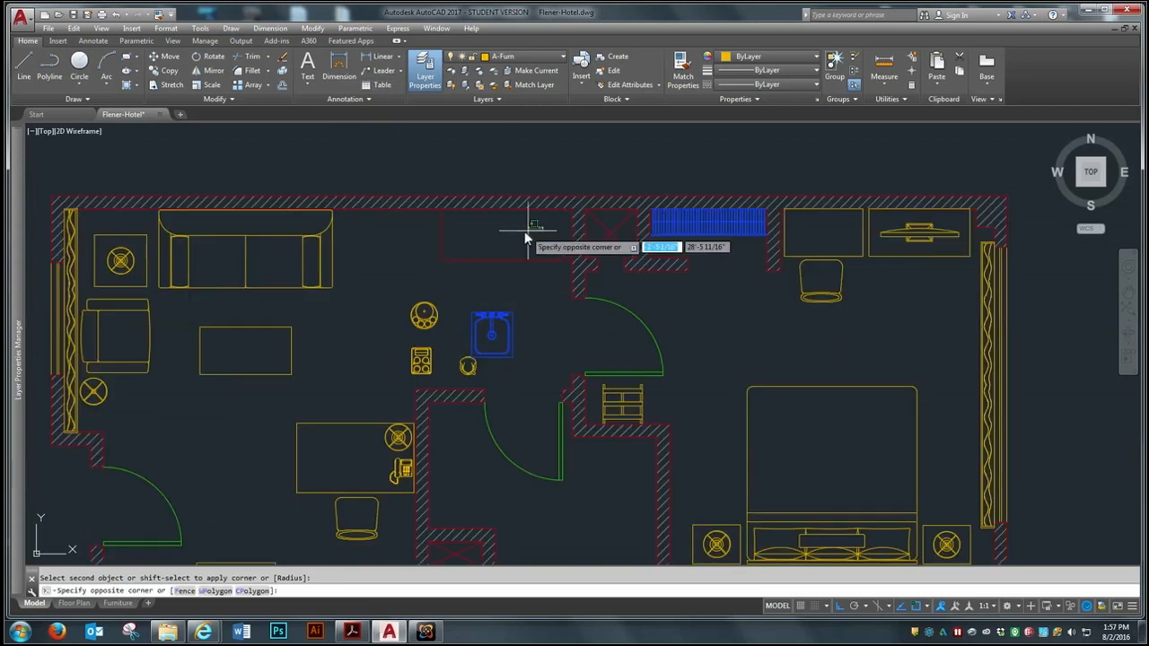
{"action": "left_click", "coordinate": [427, 271]}
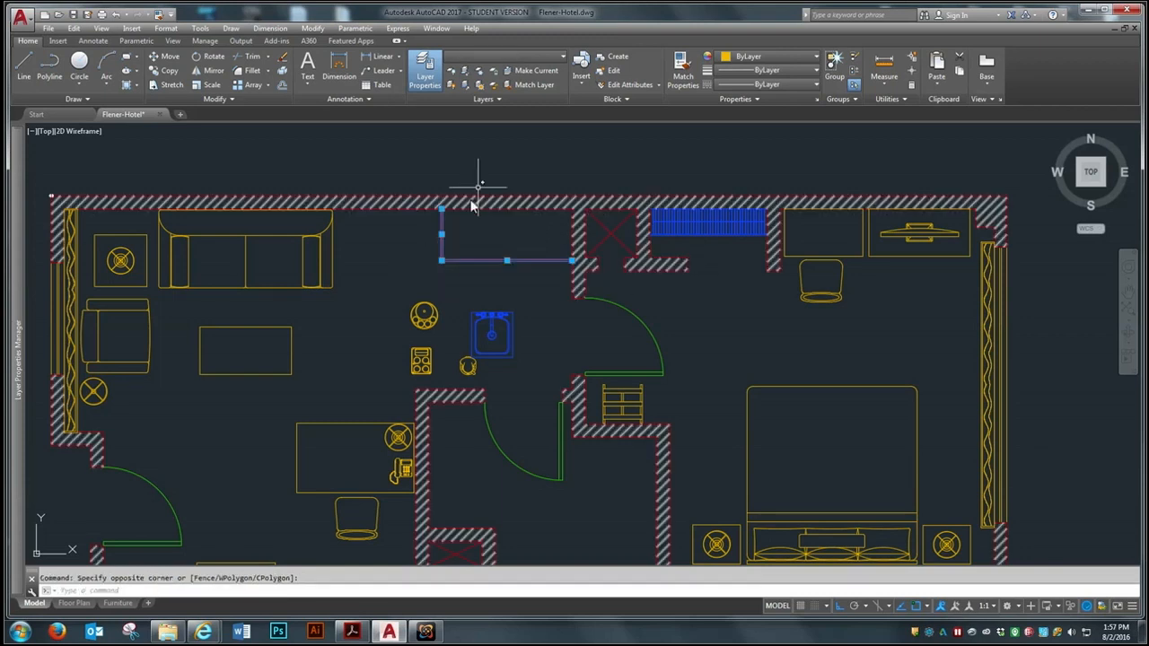
{"action": "left_click", "coordinate": [528, 56]}
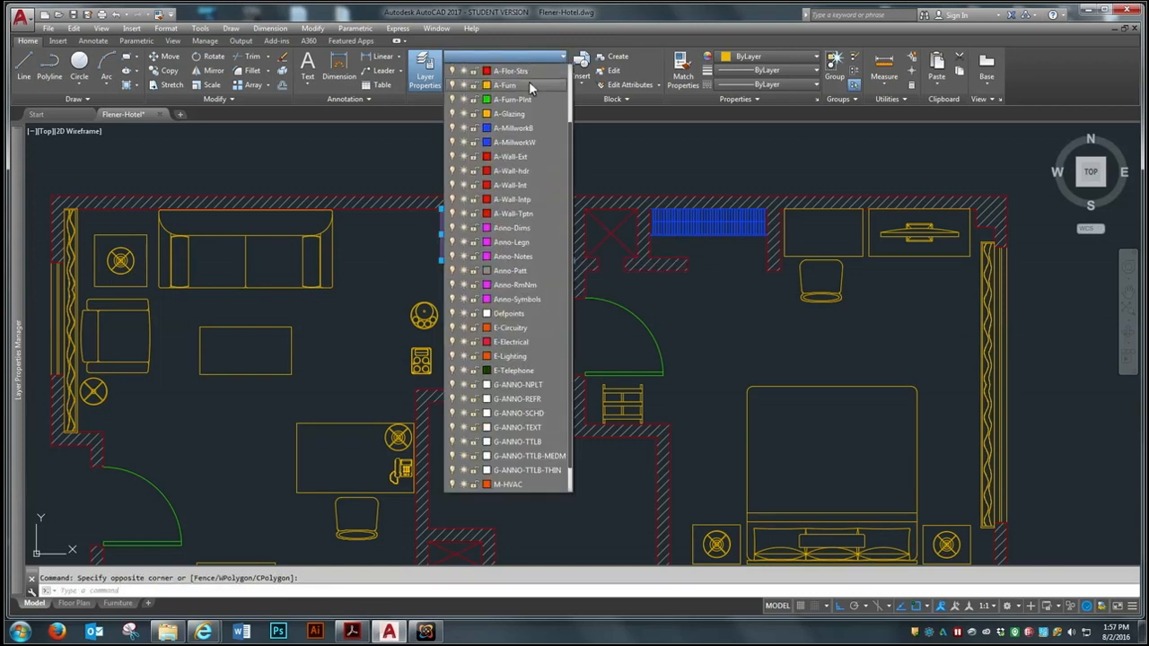
{"action": "left_click", "coordinate": [518, 127]}
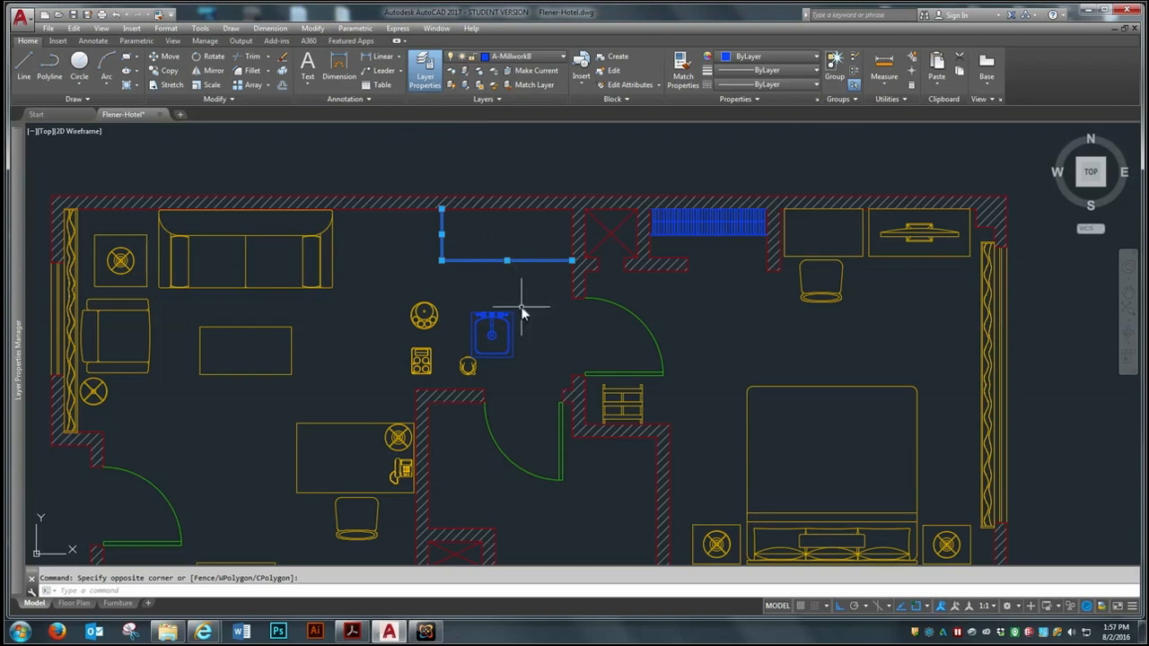
{"action": "key", "text": "Escape"}
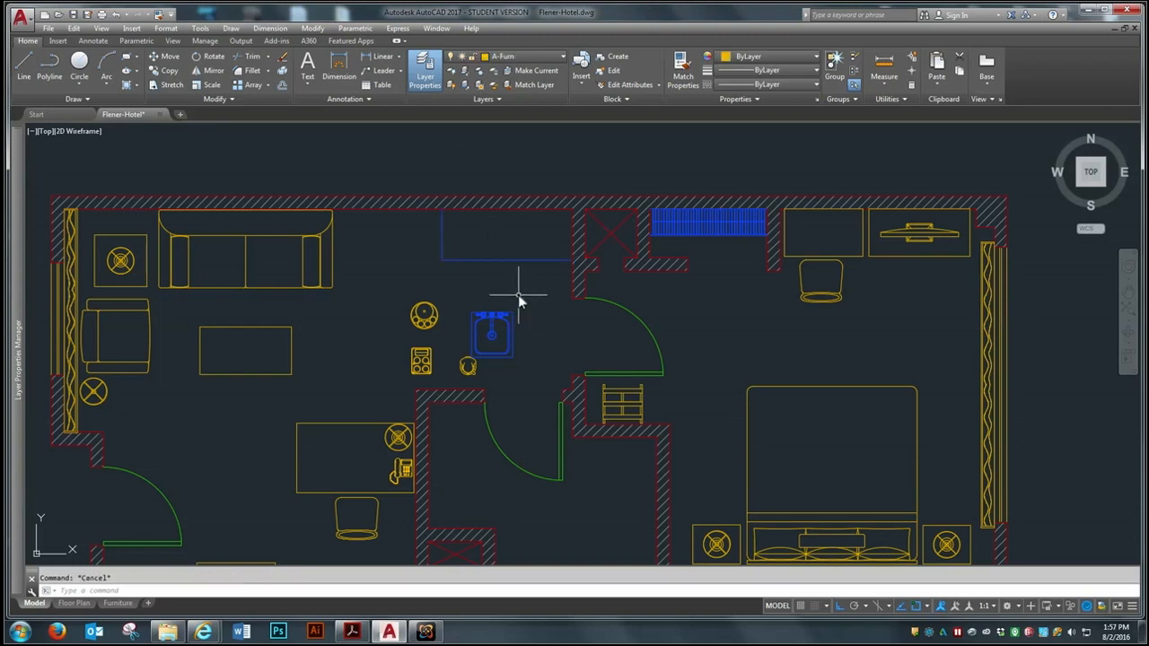
Move the sink onto the right end of the counter with Ortho off
{"action": "scroll", "coordinate": [529, 316], "scroll_direction": "up", "scroll_amount": 2}
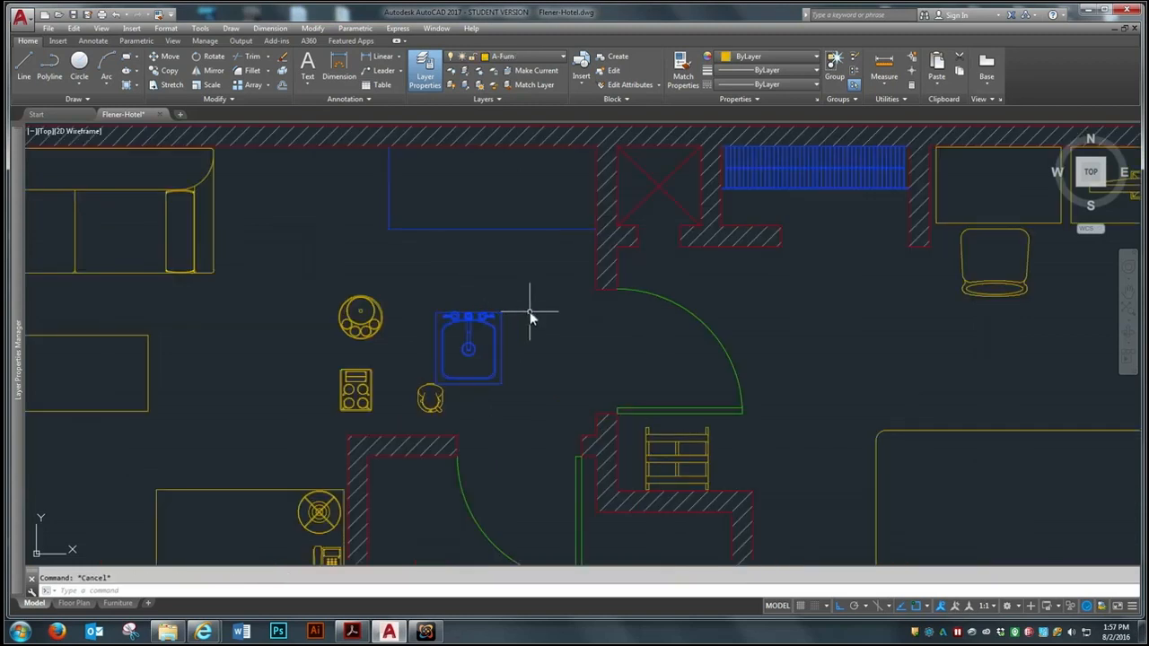
{"action": "type", "text": "ncopy"}
{"action": "key", "text": "Return"}
{"action": "type", "text": "m"}
{"action": "key", "text": "Return"}
{"action": "left_click", "coordinate": [515, 283]}
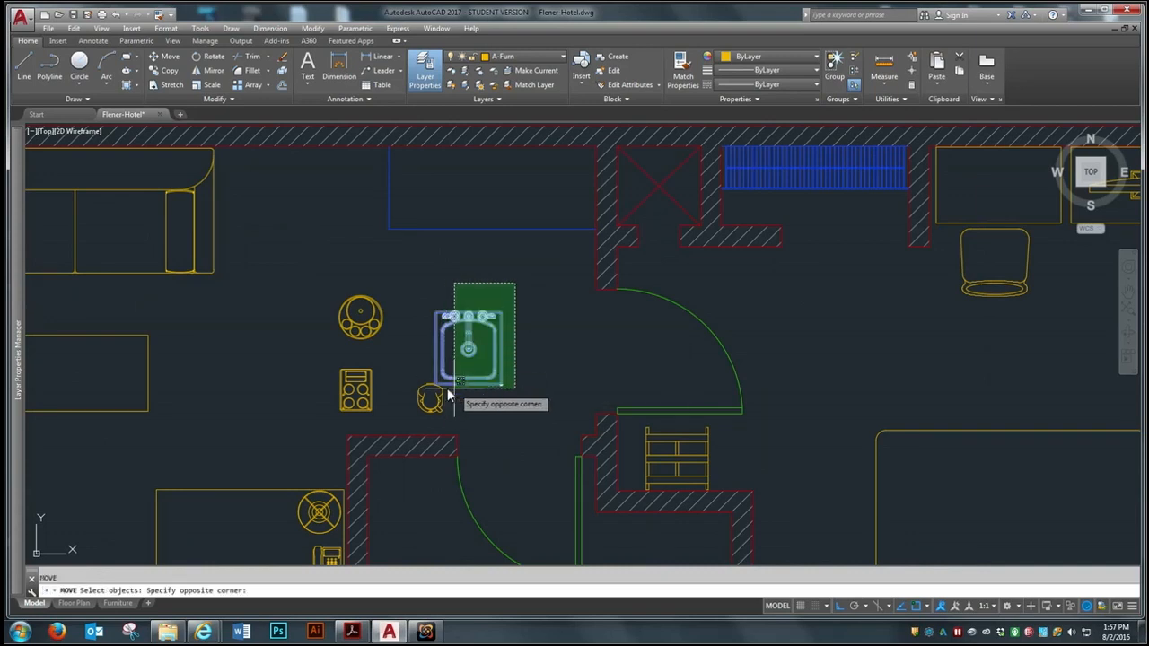
{"action": "left_click", "coordinate": [451, 389]}
{"action": "key", "text": "Return"}
{"action": "left_click", "coordinate": [464, 351]}
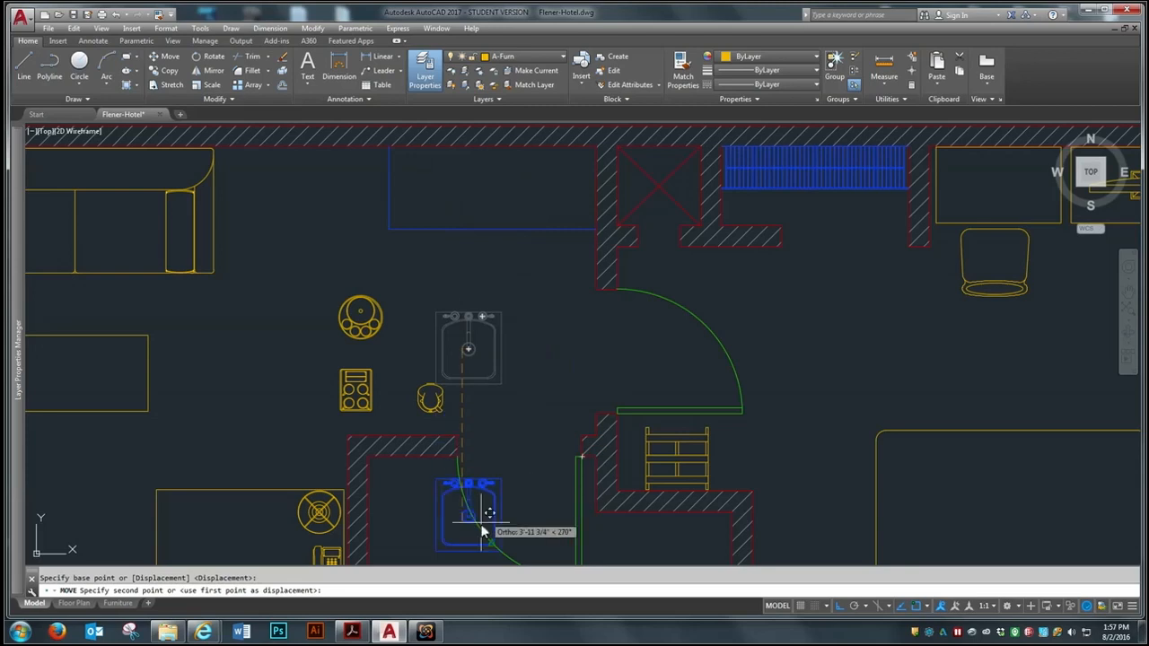
{"action": "left_click", "coordinate": [844, 607]}
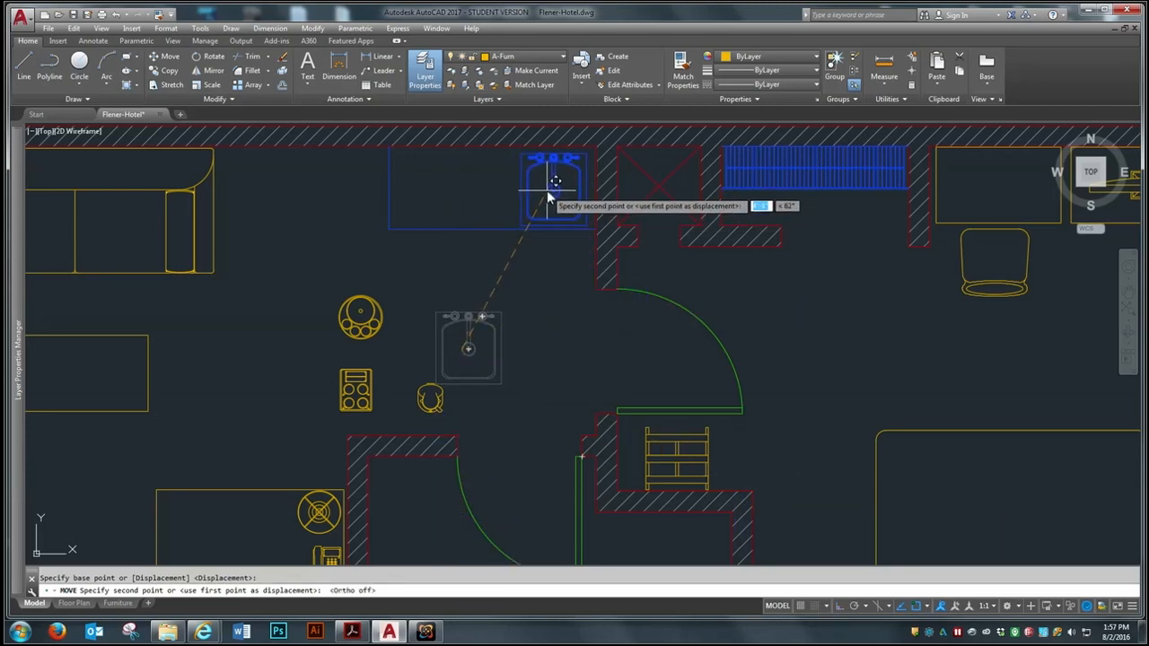
{"action": "left_click", "coordinate": [555, 182]}
Move the coffee pot onto the counter, just left of the sink
{"action": "key", "text": "Return"}
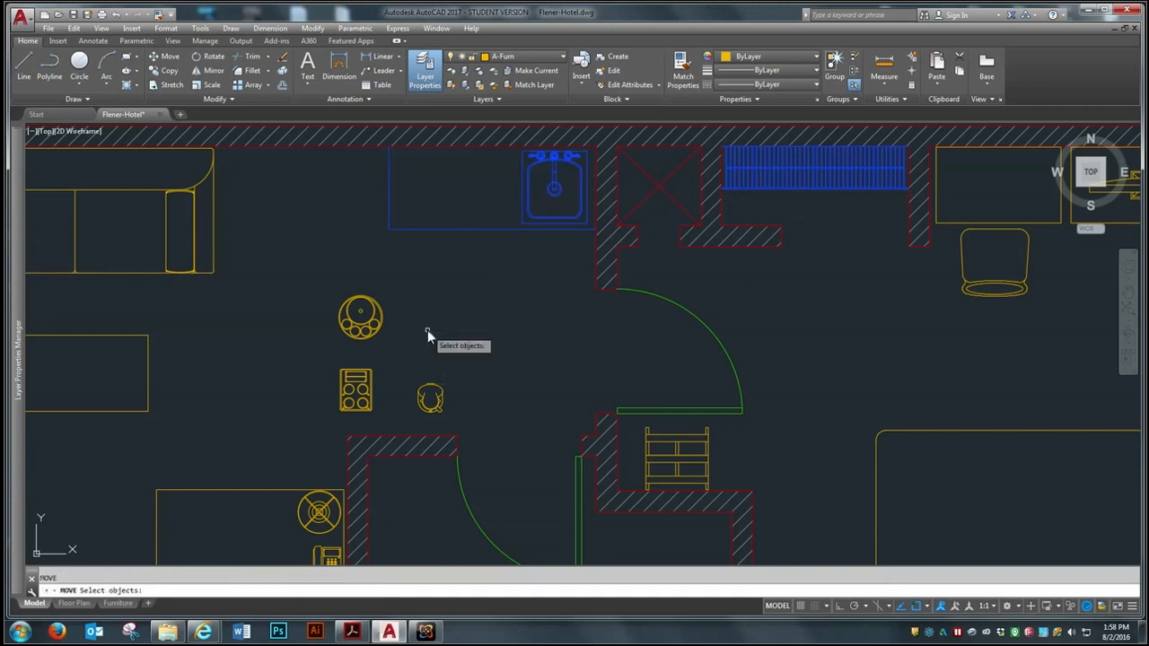
{"action": "left_click", "coordinate": [456, 351]}
{"action": "left_click", "coordinate": [404, 416]}
{"action": "key", "text": "Return"}
{"action": "left_click", "coordinate": [429, 396]}
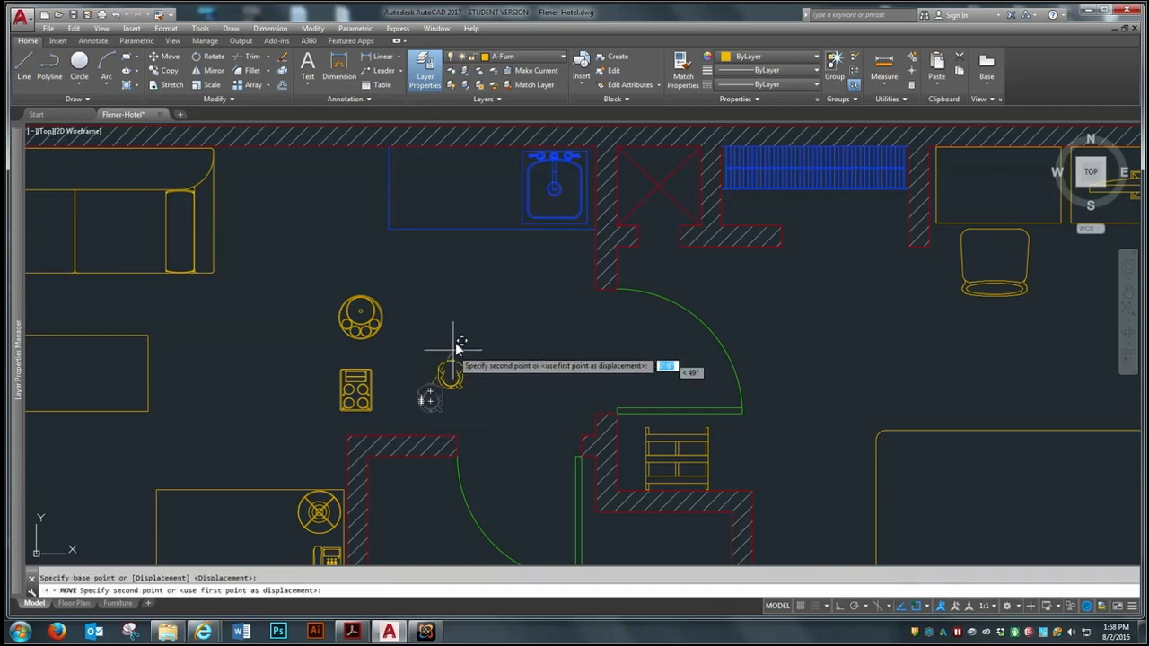
{"action": "left_click", "coordinate": [493, 190]}
Move the round tray with its cups onto the left end of the counter
{"action": "key", "text": "Return"}
{"action": "left_click", "coordinate": [410, 278]}
{"action": "left_click", "coordinate": [341, 341]}
{"action": "key", "text": "Return"}
{"action": "left_click", "coordinate": [354, 349]}
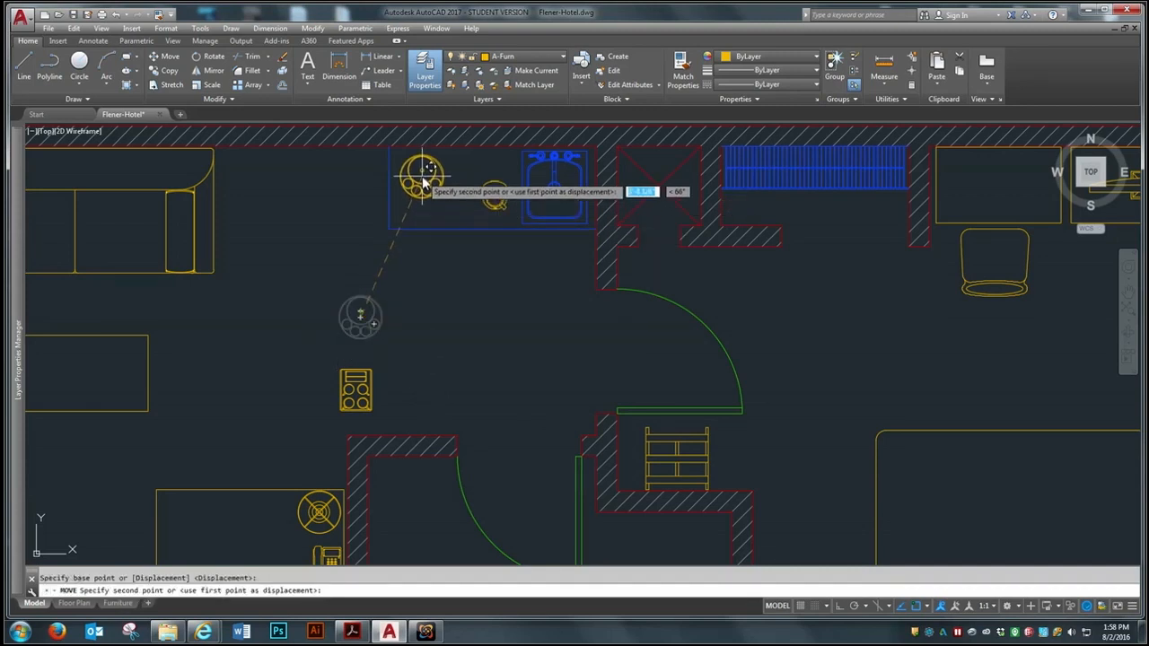
{"action": "left_click", "coordinate": [416, 210]}
Move the rectangular four-cup tray onto the counter between the round tray and the coffee pot
{"action": "key", "text": "Return"}
{"action": "left_click", "coordinate": [386, 336]}
{"action": "left_click", "coordinate": [330, 409]}
{"action": "key", "text": "Return"}
{"action": "left_click", "coordinate": [355, 392]}
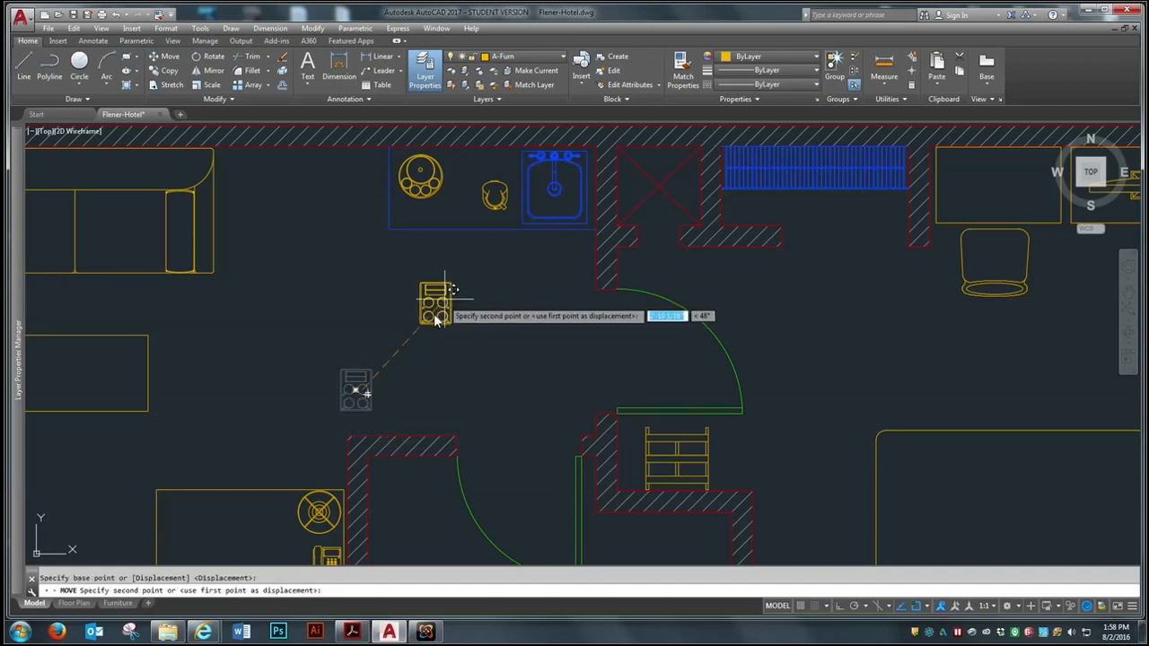
{"action": "left_click", "coordinate": [469, 209]}
Nudge the round tray slightly up and left toward the counter's back corner
{"action": "scroll", "coordinate": [513, 145], "scroll_direction": "up", "scroll_amount": 6}
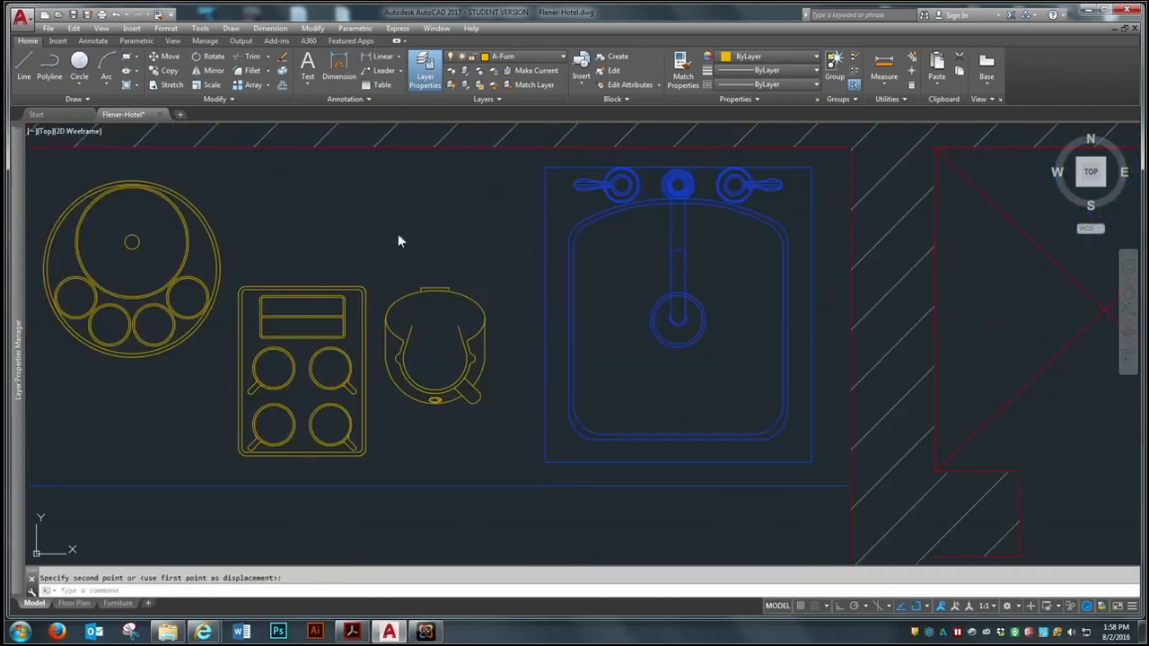
{"action": "key", "text": "Return"}
{"action": "scroll", "coordinate": [622, 239], "scroll_direction": "down", "scroll_amount": 2}
{"action": "left_click", "coordinate": [312, 261]}
{"action": "key", "text": "Return"}
{"action": "left_click", "coordinate": [308, 434]}
{"action": "left_click", "coordinate": [294, 428]}
Shift the coffee pot slightly up and right, closer to the sink
{"action": "key", "text": "Return"}
{"action": "left_click", "coordinate": [520, 271]}
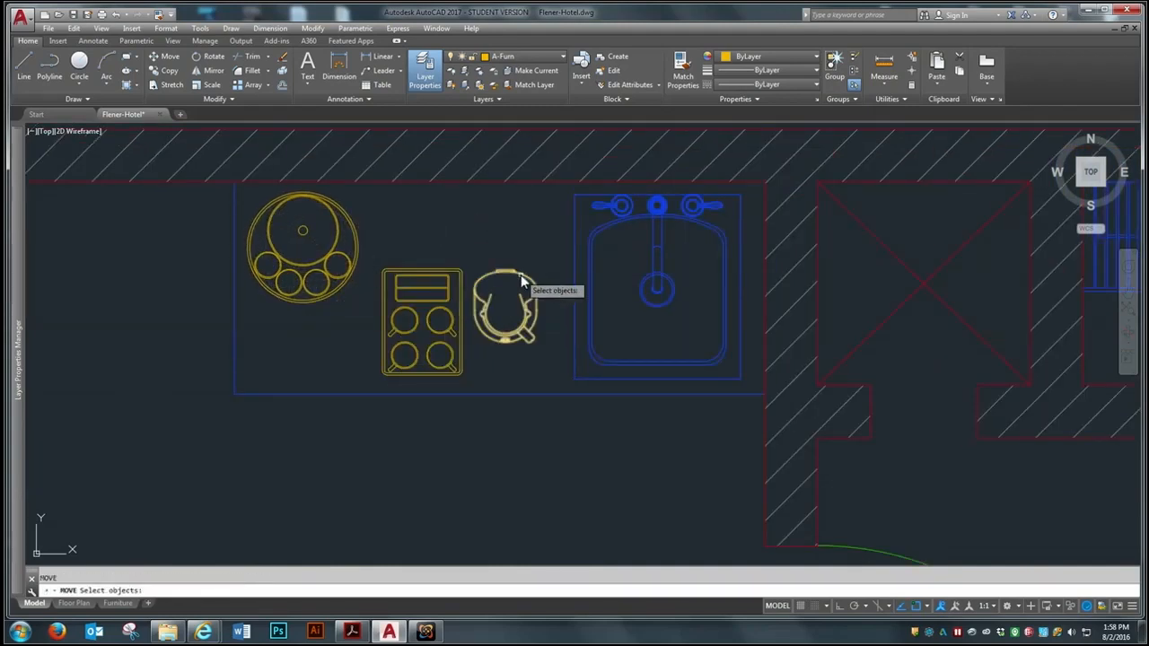
{"action": "left_click", "coordinate": [508, 293]}
{"action": "key", "text": "Return"}
{"action": "left_click", "coordinate": [500, 307]}
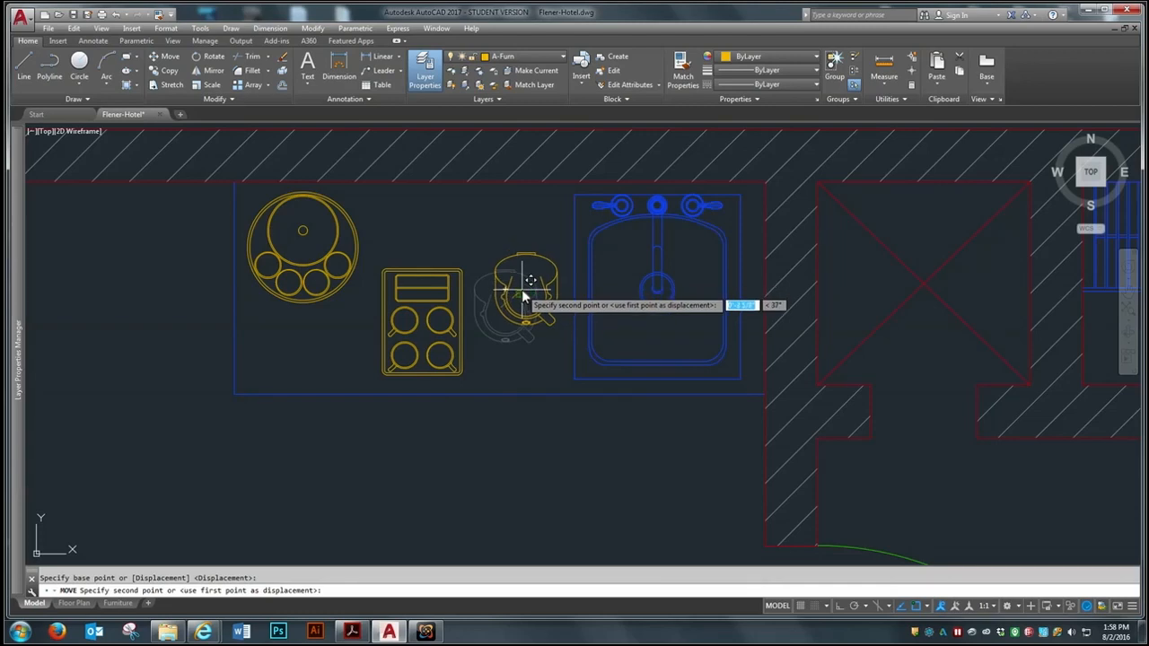
{"action": "left_click", "coordinate": [519, 292]}
Move the rectangular four-cup tray slightly up toward the wall, roughly in line with the coffee pot
{"action": "key", "text": "Return"}
{"action": "left_click", "coordinate": [451, 251]}
{"action": "left_click", "coordinate": [412, 321]}
{"action": "key", "text": "Return"}
{"action": "left_click", "coordinate": [405, 331]}
{"action": "left_click", "coordinate": [410, 294]}
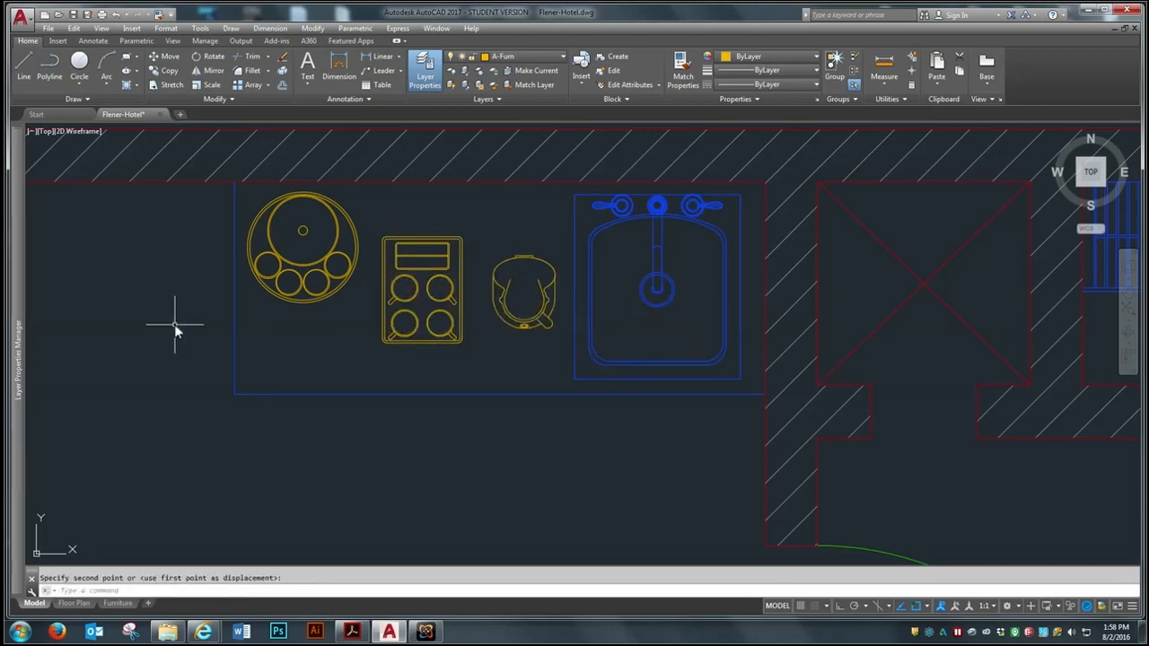
Insert the Bathroom drawing from the Week 9 folder as a block, placing its fixtures in the open area above the plan
{"action": "scroll", "coordinate": [242, 287], "scroll_direction": "down", "scroll_amount": 4}
{"action": "scroll", "coordinate": [395, 310], "scroll_direction": "down", "scroll_amount": 3}
{"action": "scroll", "coordinate": [434, 318], "scroll_direction": "down", "scroll_amount": 2}
{"action": "scroll", "coordinate": [355, 430], "scroll_direction": "up", "scroll_amount": 2}
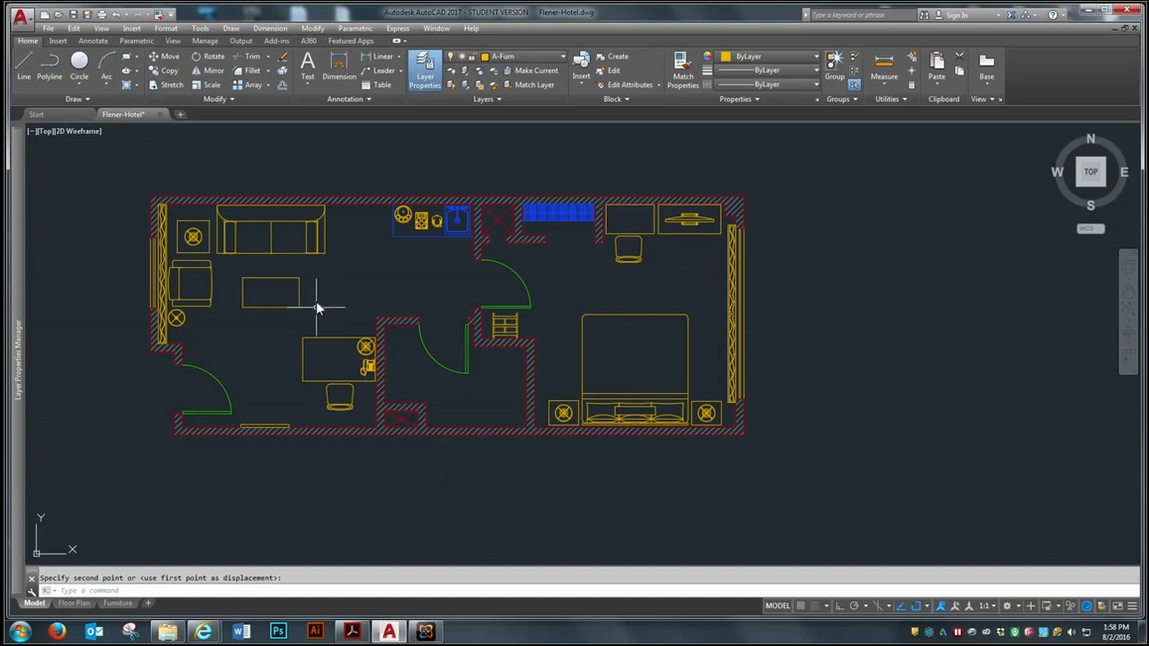
{"action": "scroll", "coordinate": [575, 332], "scroll_direction": "down", "scroll_amount": 2}
{"action": "scroll", "coordinate": [542, 312], "scroll_direction": "up", "scroll_amount": 2}
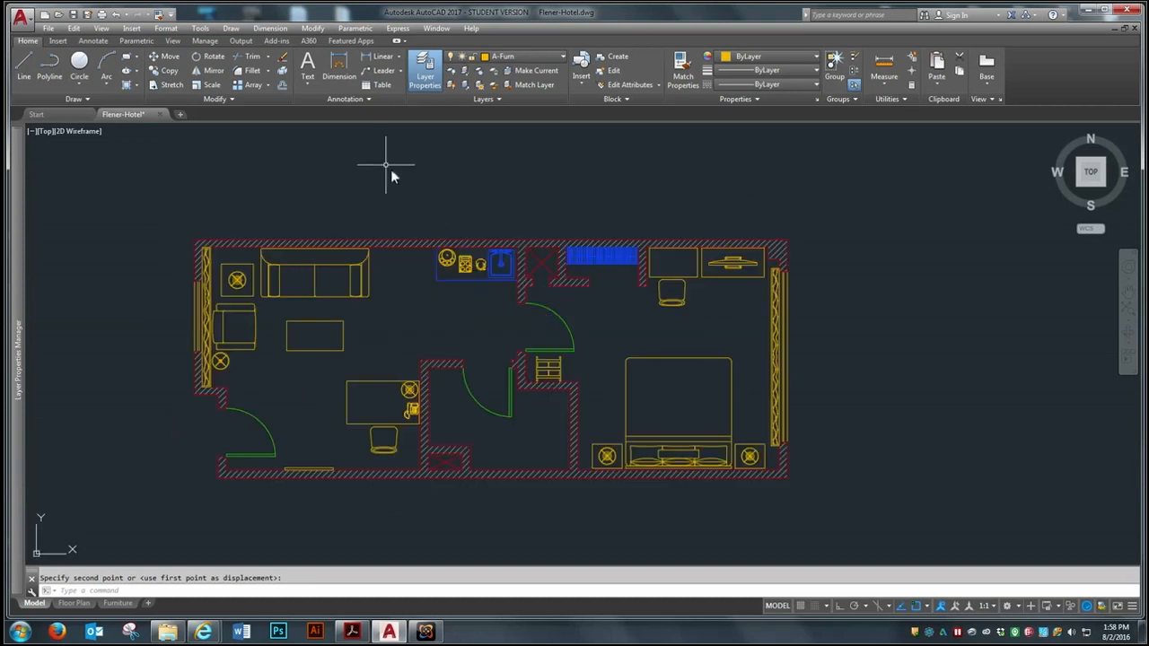
{"action": "left_click", "coordinate": [135, 29]}
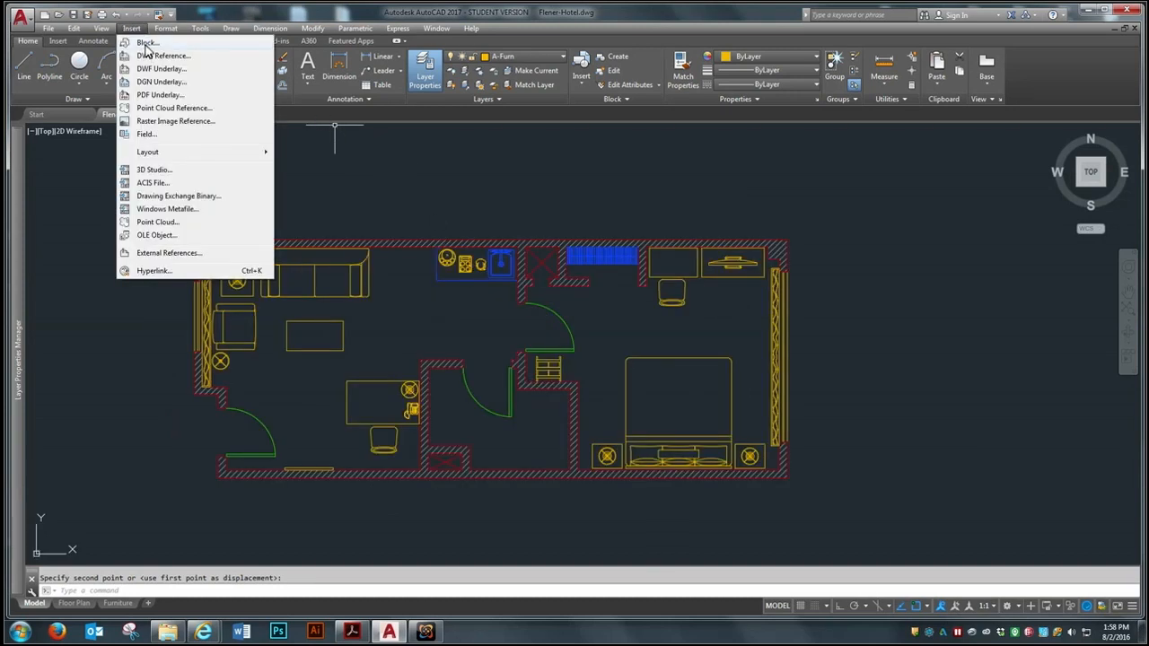
{"action": "left_click", "coordinate": [146, 43]}
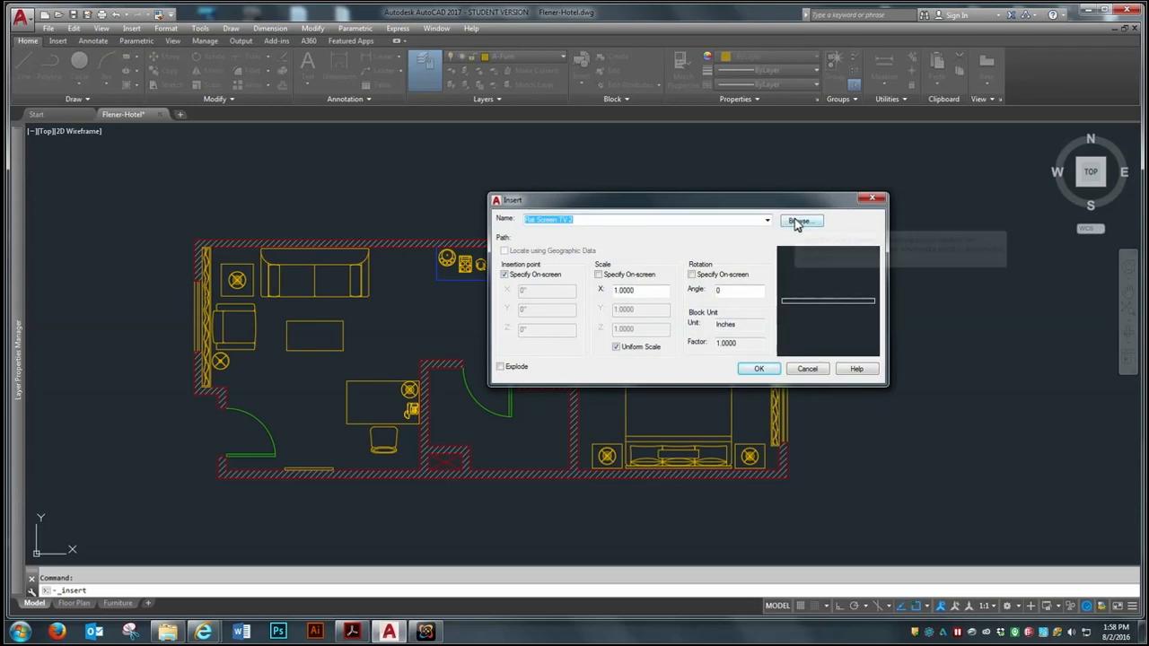
{"action": "left_click", "coordinate": [796, 221]}
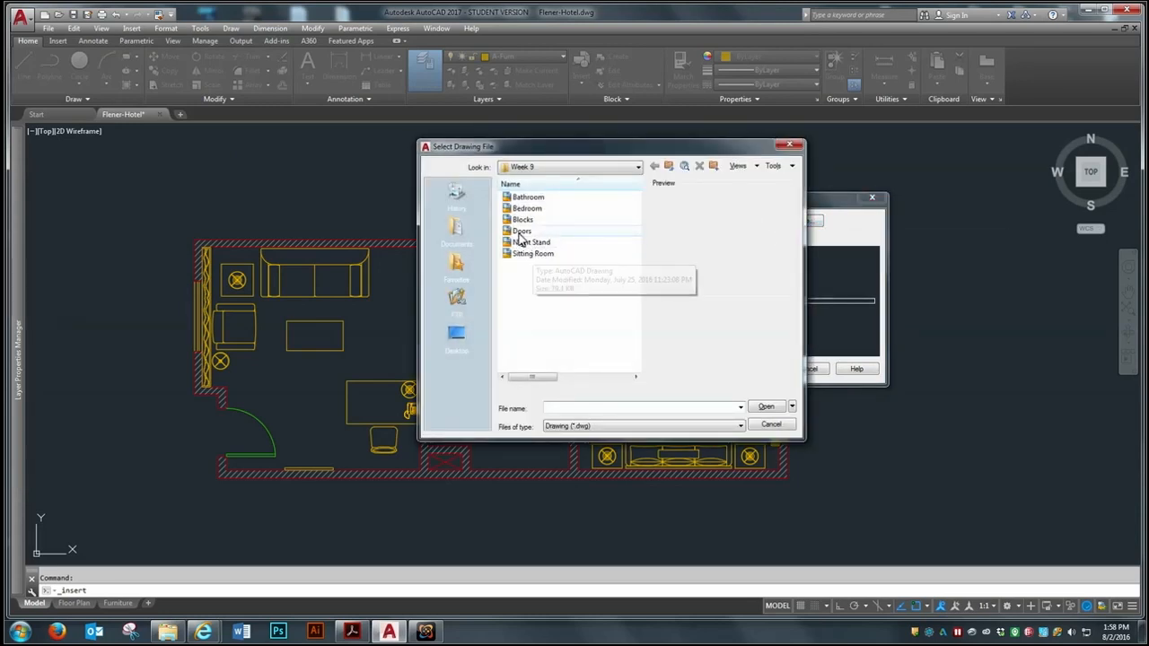
{"action": "left_click", "coordinate": [530, 197]}
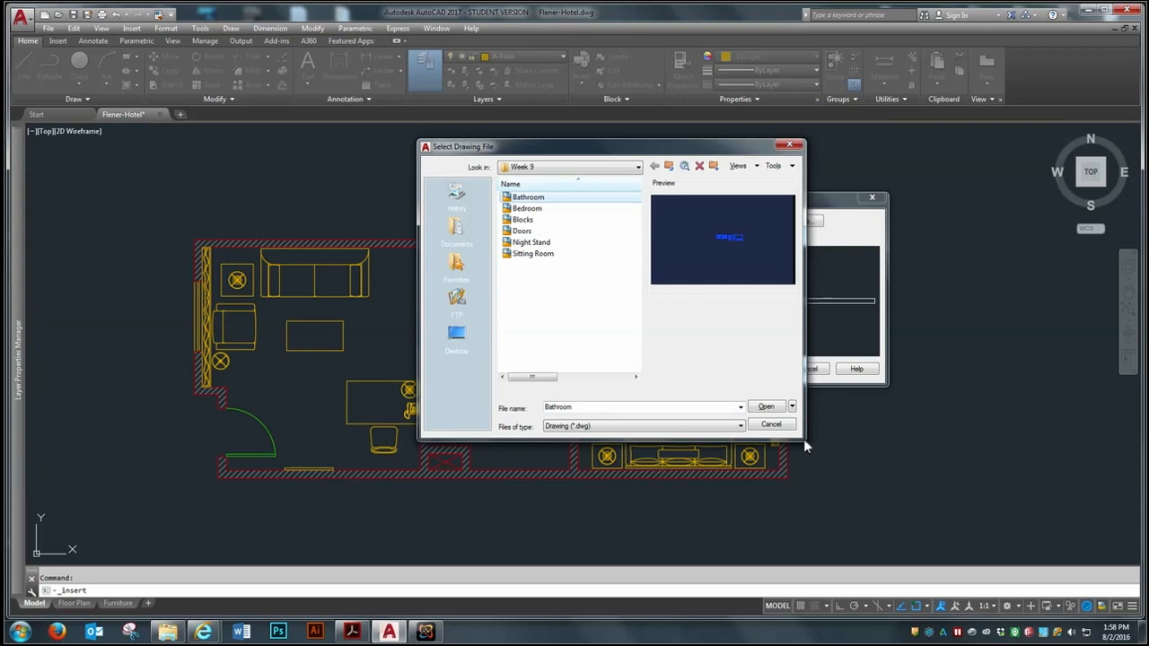
{"action": "left_click", "coordinate": [767, 407]}
{"action": "left_click", "coordinate": [758, 372]}
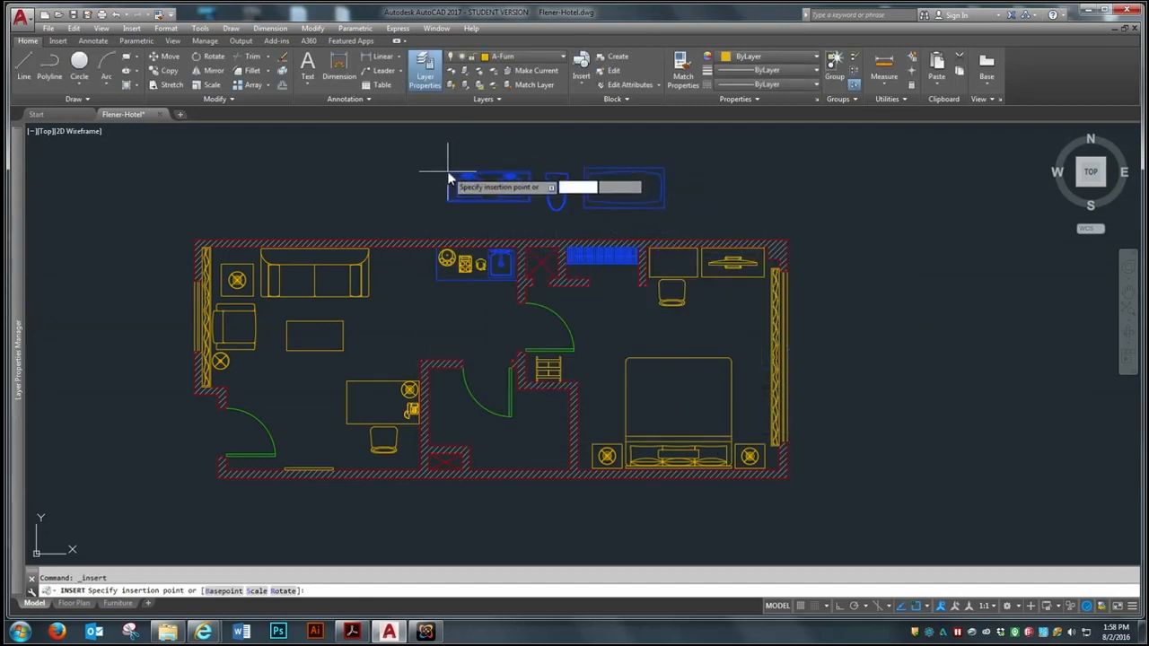
{"action": "scroll", "coordinate": [505, 177], "scroll_direction": "up", "scroll_amount": 2}
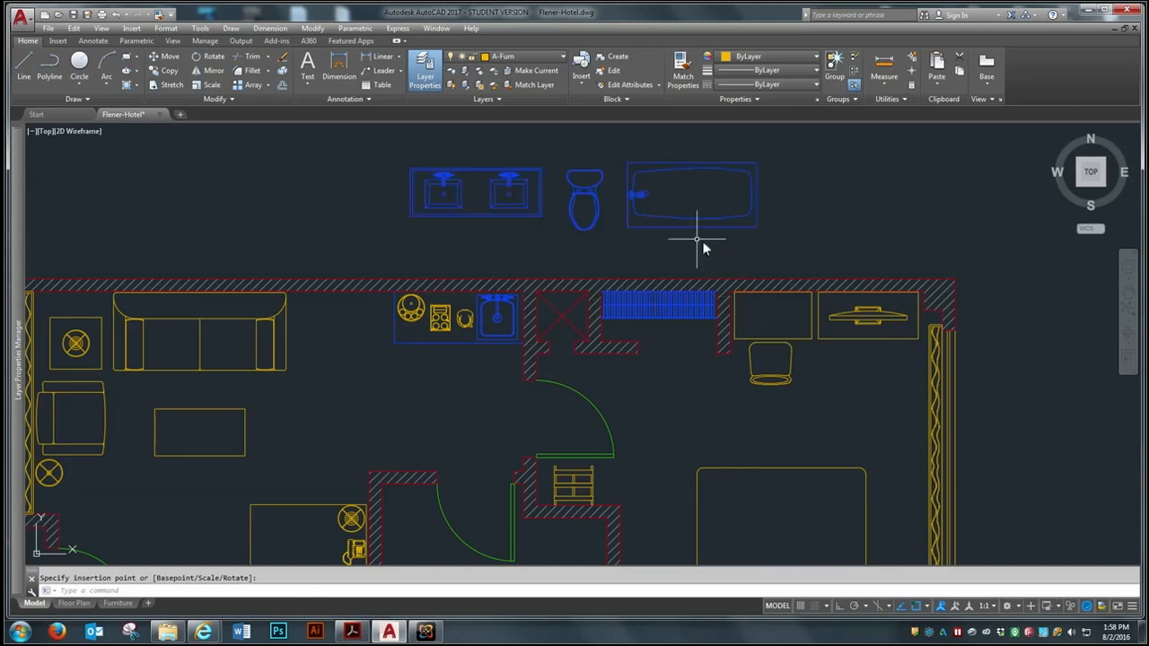
{"action": "scroll", "coordinate": [627, 200], "scroll_direction": "up", "scroll_amount": 2}
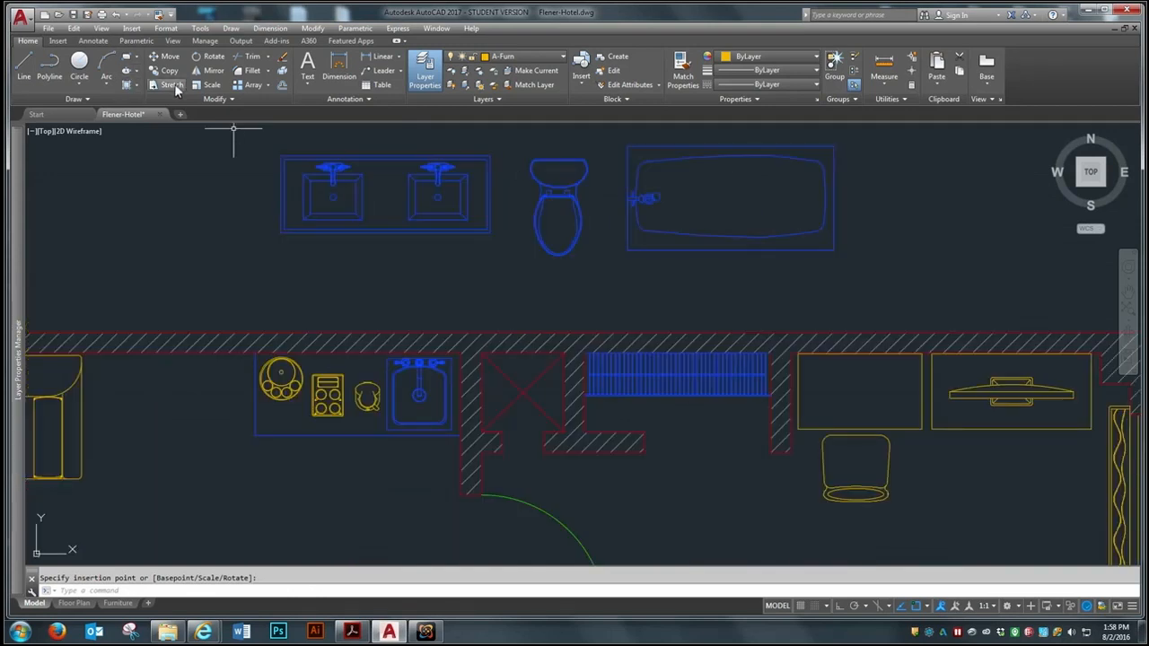
Explode the inserted Bathroom block into separate fixtures
{"action": "left_click", "coordinate": [281, 85]}
{"action": "left_click", "coordinate": [486, 230]}
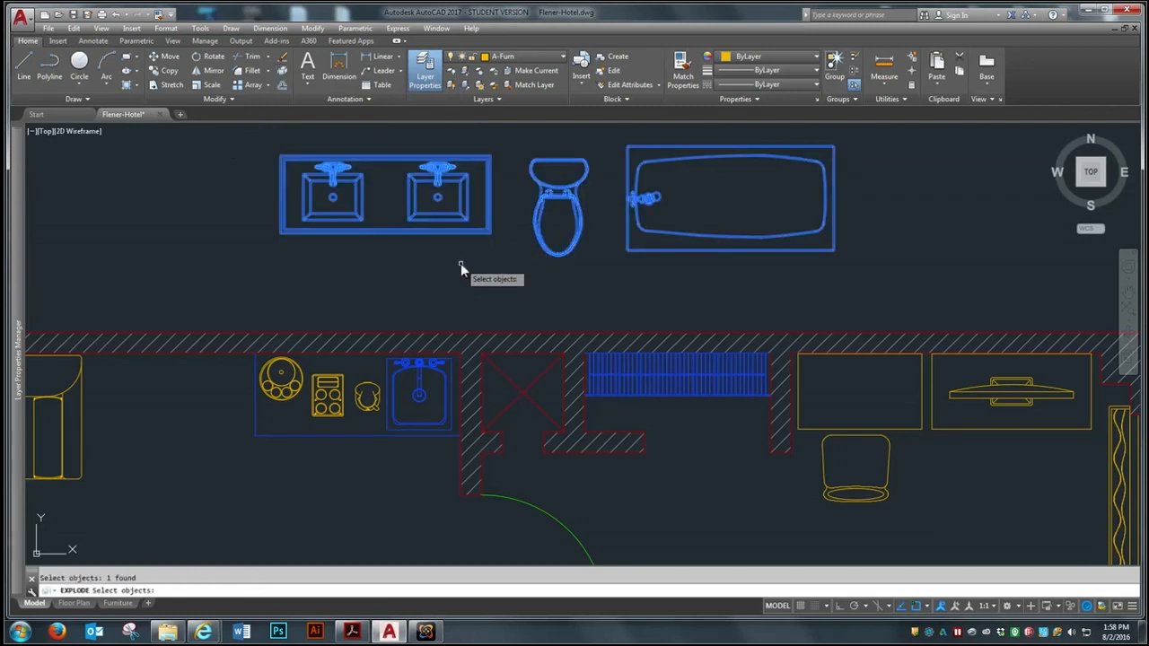
{"action": "scroll", "coordinate": [398, 172], "scroll_direction": "down", "scroll_amount": 4}
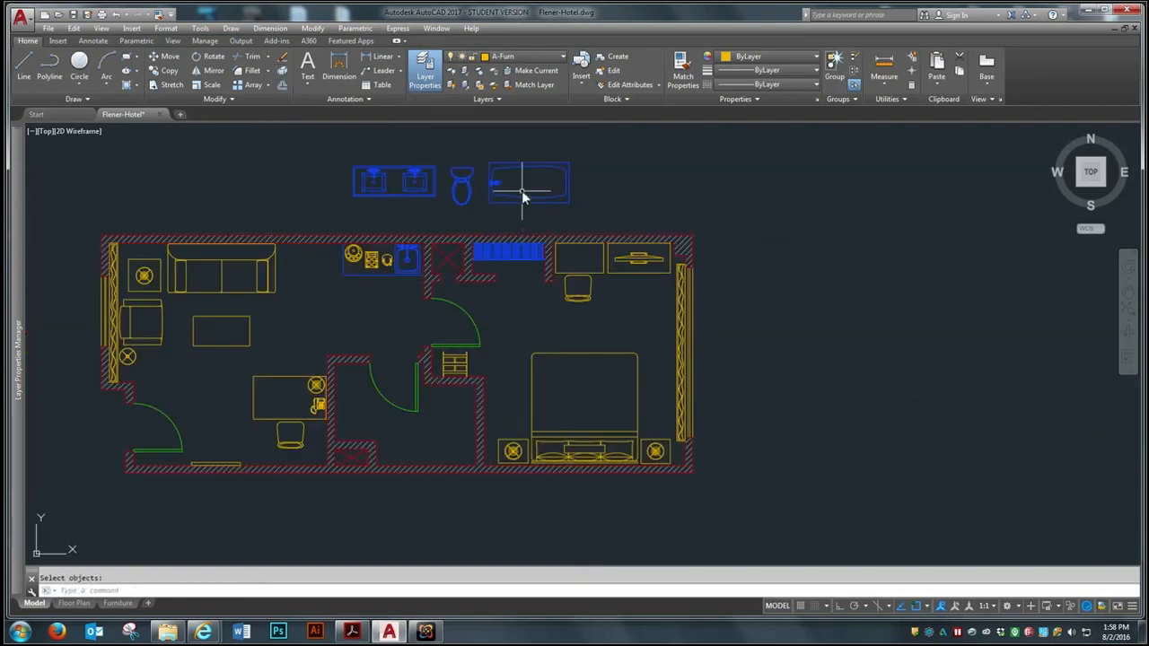
Move the double-sink vanity from above the plan into the open sitting room area just above the bathroom
{"action": "scroll", "coordinate": [446, 166], "scroll_direction": "up", "scroll_amount": 2}
{"action": "type", "text": "m"}
{"action": "key", "text": "Return"}
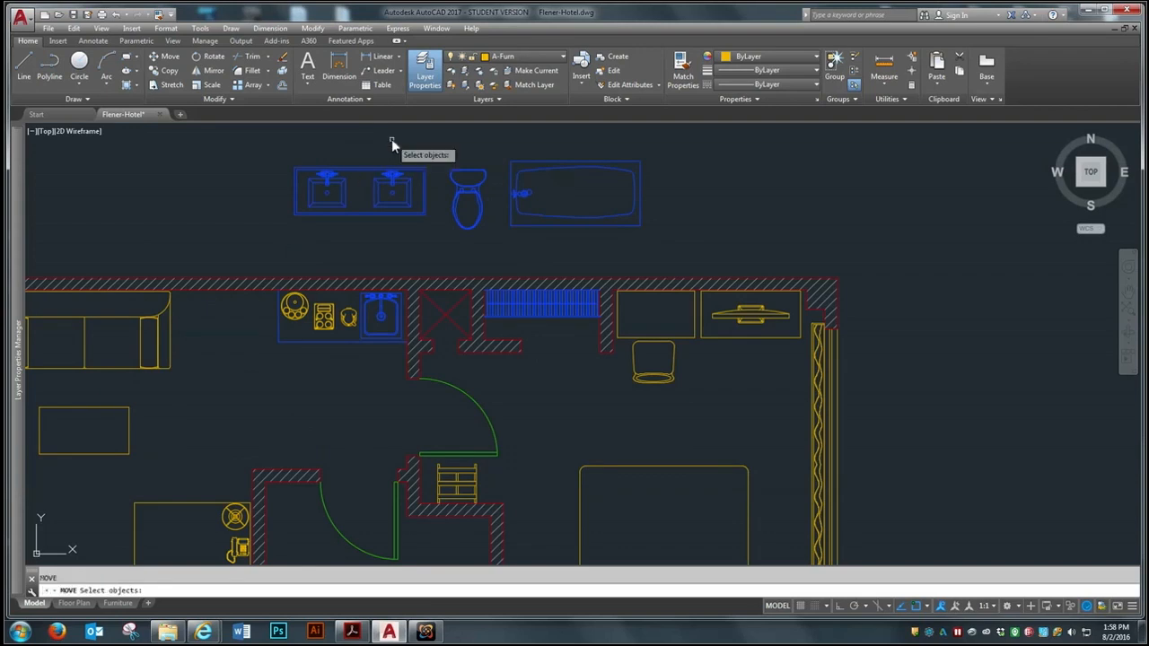
{"action": "left_click", "coordinate": [439, 151]}
{"action": "left_click", "coordinate": [284, 231]}
{"action": "key", "text": "Return"}
{"action": "left_click", "coordinate": [330, 184]}
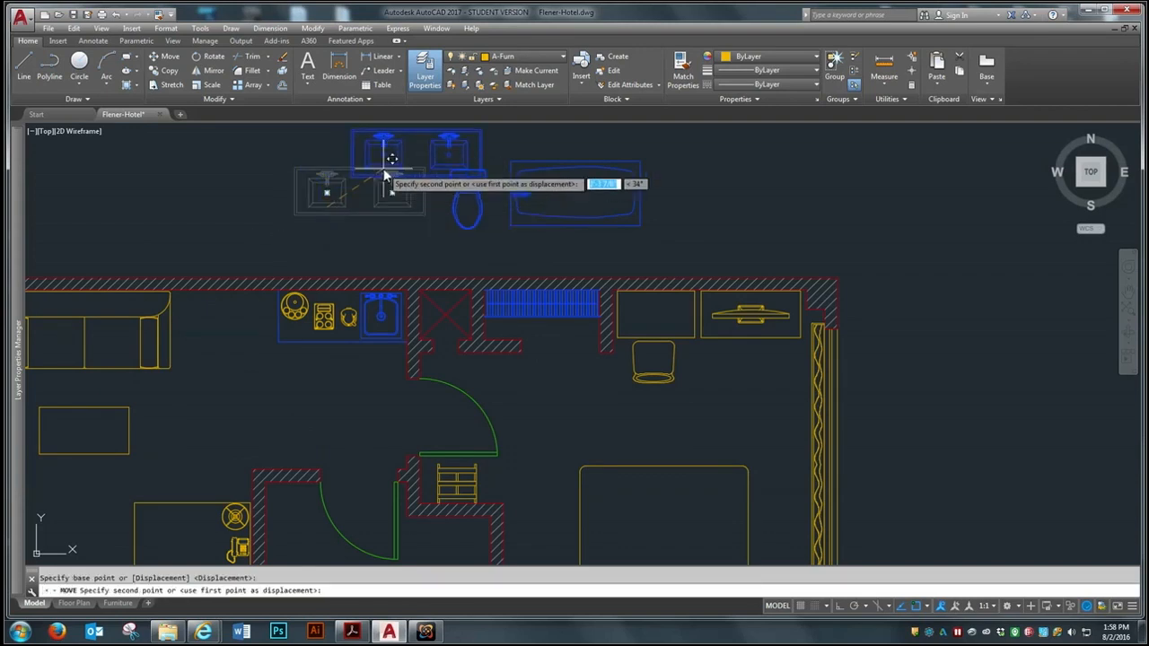
{"action": "scroll", "coordinate": [381, 180], "scroll_direction": "down", "scroll_amount": 3}
{"action": "left_click", "coordinate": [325, 335]}
Try to move the bathtub below the plan, and undo that move
{"action": "key", "text": "Return"}
{"action": "left_click", "coordinate": [529, 143]}
{"action": "left_click", "coordinate": [503, 204]}
{"action": "key", "text": "Return"}
{"action": "left_click", "coordinate": [499, 192]}
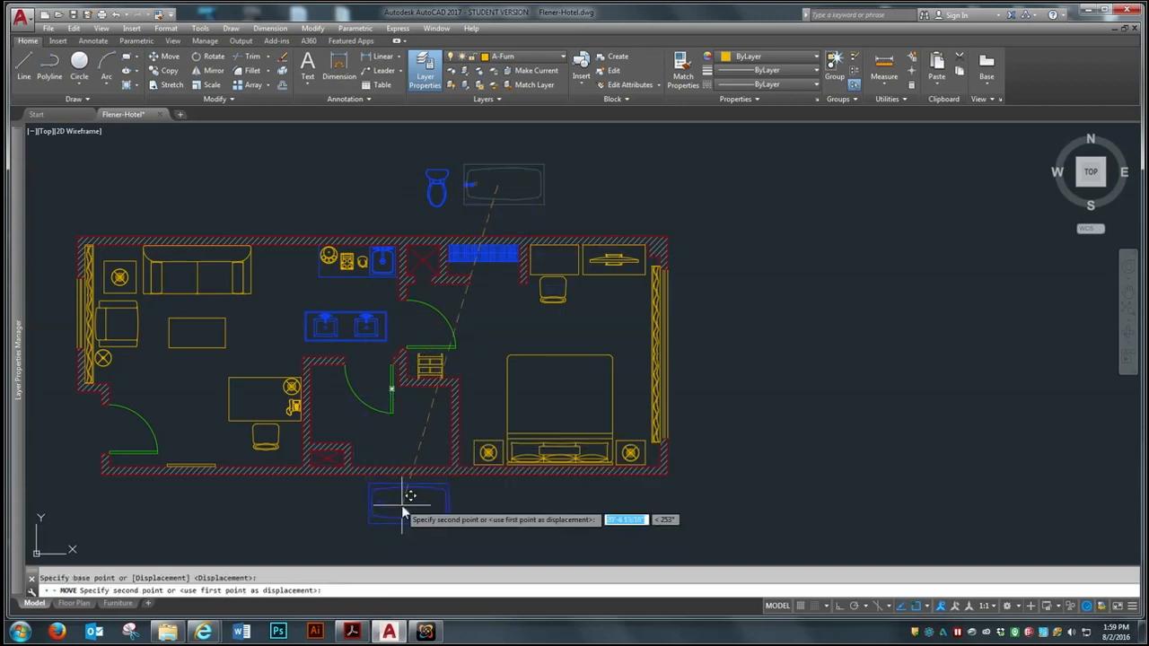
{"action": "left_click", "coordinate": [406, 514]}
{"action": "key", "text": "ctrl+z"}
Move the whole bathtub together with its faucet to the open area below the bathroom
{"action": "type", "text": "m"}
{"action": "key", "text": "Return"}
{"action": "left_click", "coordinate": [558, 147]}
{"action": "left_click", "coordinate": [472, 212]}
{"action": "key", "text": "Return"}
{"action": "left_click", "coordinate": [450, 187]}
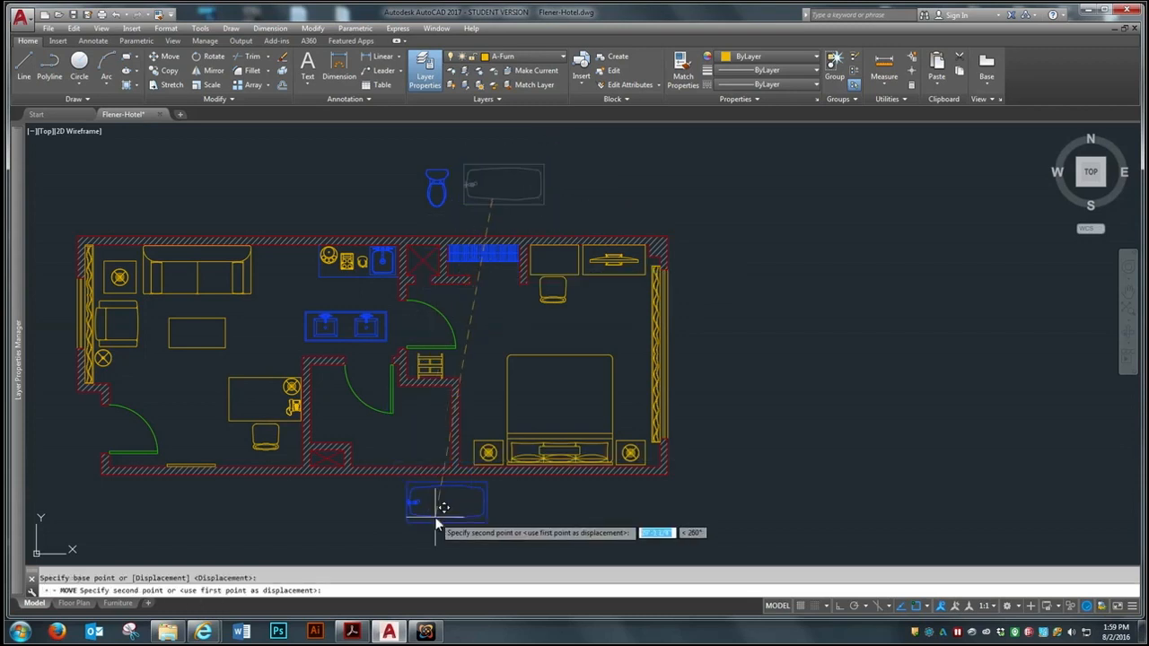
Move the toilet from above the plan to the open area below the bathroom, beside the bathtub
{"action": "key", "text": "Return"}
{"action": "left_click", "coordinate": [437, 152]}
{"action": "left_click", "coordinate": [421, 201]}
{"action": "key", "text": "Return"}
{"action": "left_click", "coordinate": [429, 188]}
{"action": "left_click", "coordinate": [362, 506]}
Turn Ortho on and rotate the bathtub with its faucet 270 degrees so the faucet end faces the plan
{"action": "scroll", "coordinate": [361, 526], "scroll_direction": "up", "scroll_amount": 4}
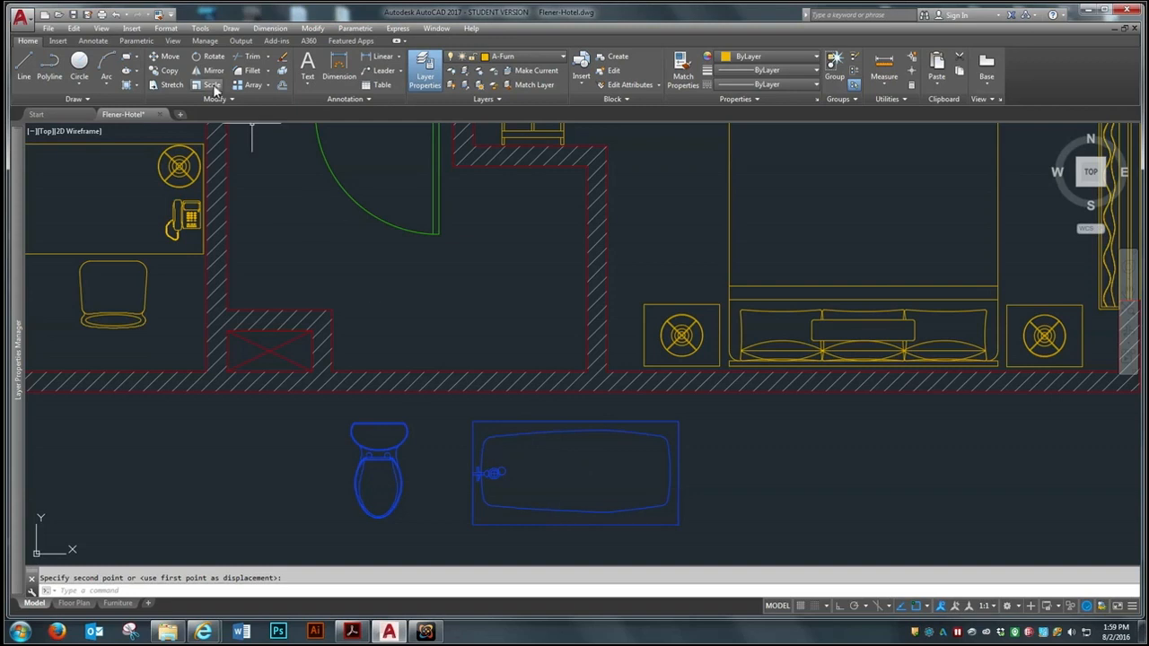
{"action": "left_click", "coordinate": [204, 56]}
{"action": "left_click", "coordinate": [715, 418]}
{"action": "left_click", "coordinate": [443, 533]}
{"action": "key", "text": "Return"}
{"action": "left_click", "coordinate": [551, 475]}
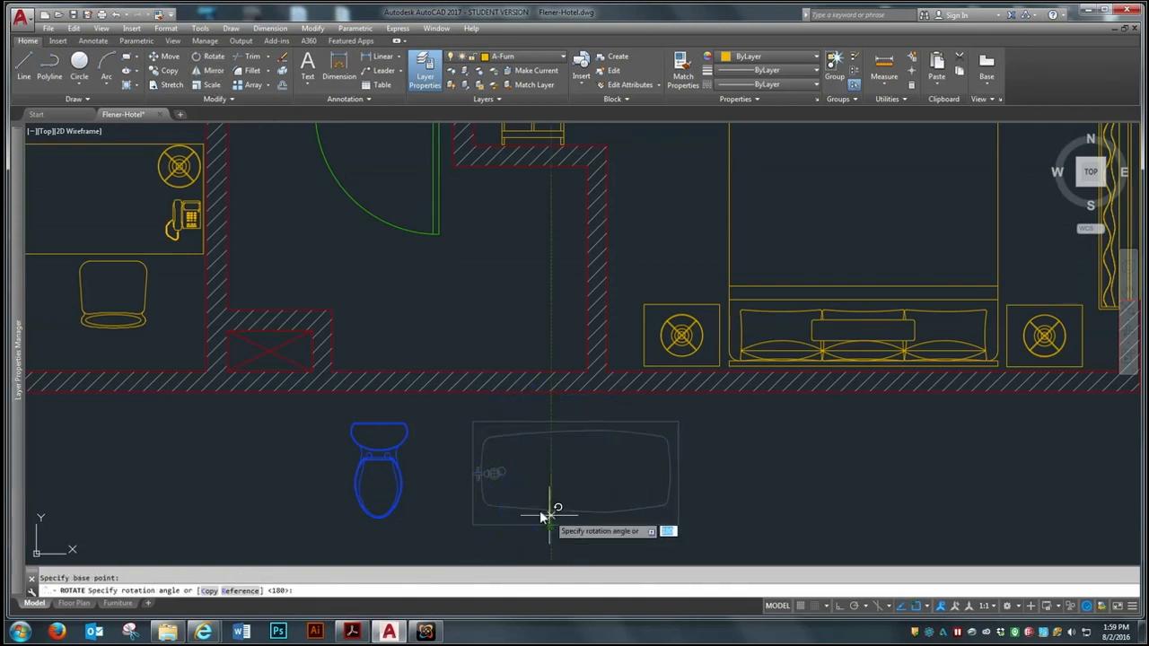
{"action": "scroll", "coordinate": [561, 511], "scroll_direction": "down", "scroll_amount": 3}
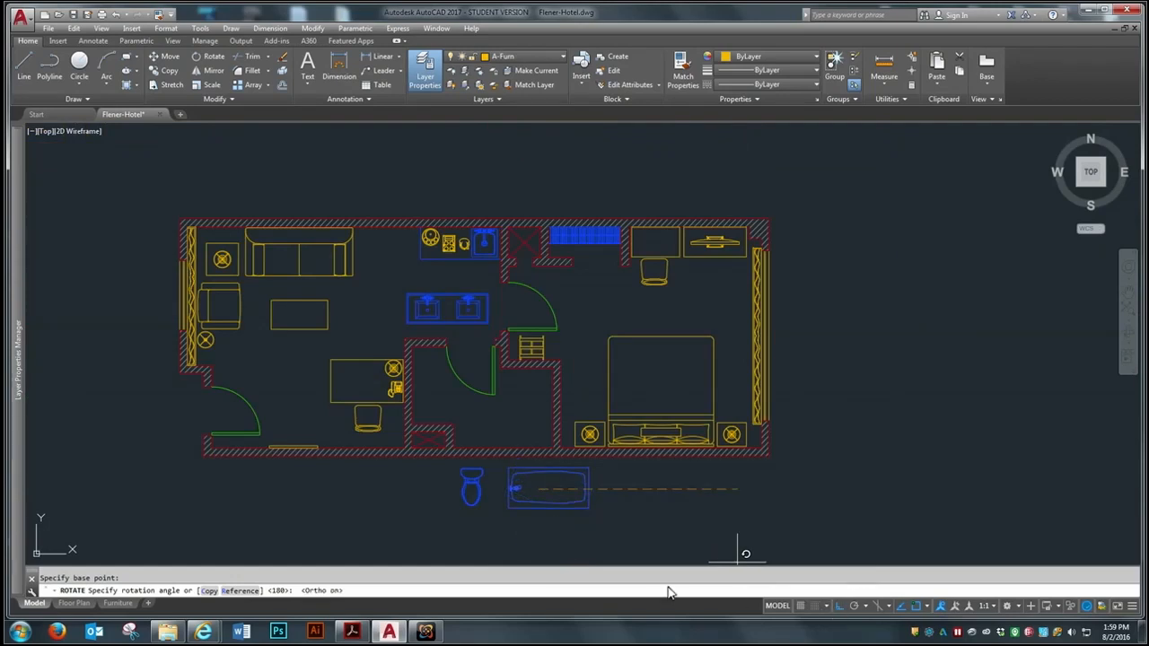
{"action": "scroll", "coordinate": [566, 473], "scroll_direction": "up", "scroll_amount": 2}
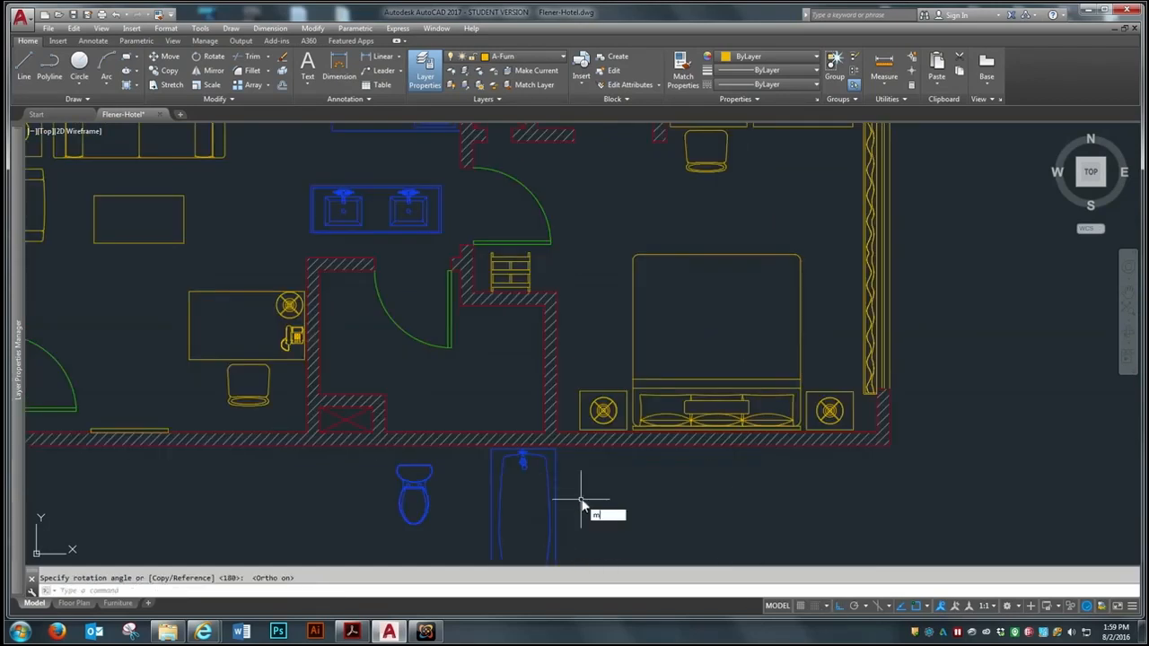
Move the bathtub by its lower-right corner into the bathroom's lower-right inner wall corner
{"action": "key", "text": "Return"}
{"action": "left_click", "coordinate": [576, 451]}
{"action": "left_click", "coordinate": [508, 483]}
{"action": "key", "text": "Return"}
{"action": "scroll", "coordinate": [507, 394], "scroll_direction": "down", "scroll_amount": 3}
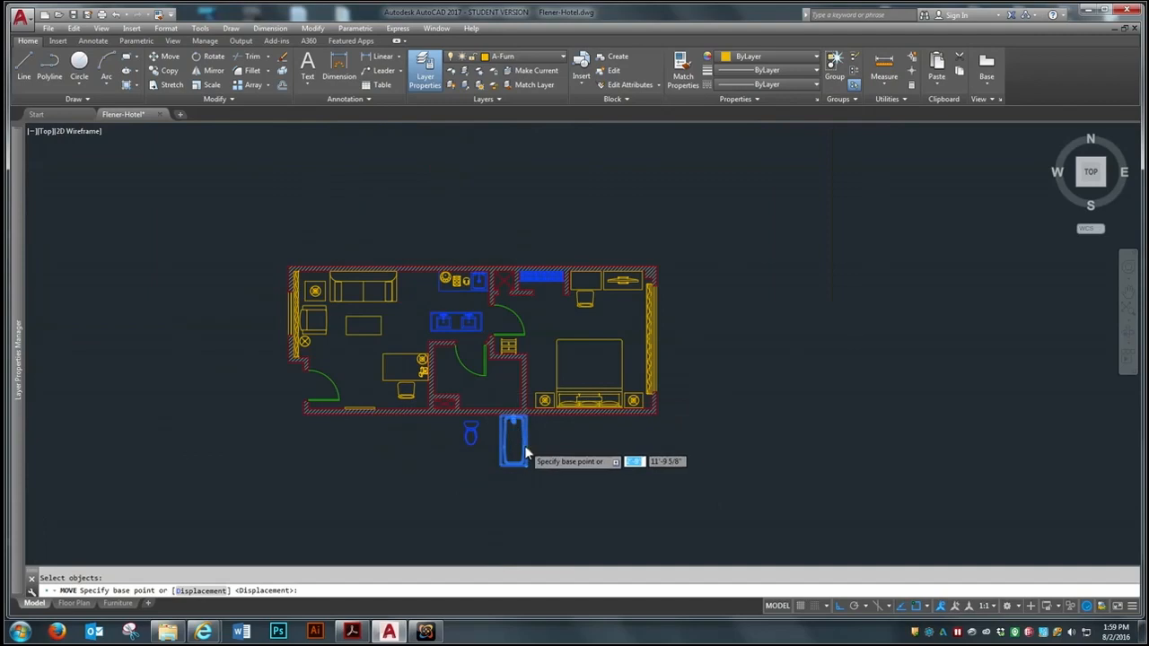
{"action": "scroll", "coordinate": [524, 445], "scroll_direction": "up", "scroll_amount": 4}
{"action": "left_click", "coordinate": [527, 497]}
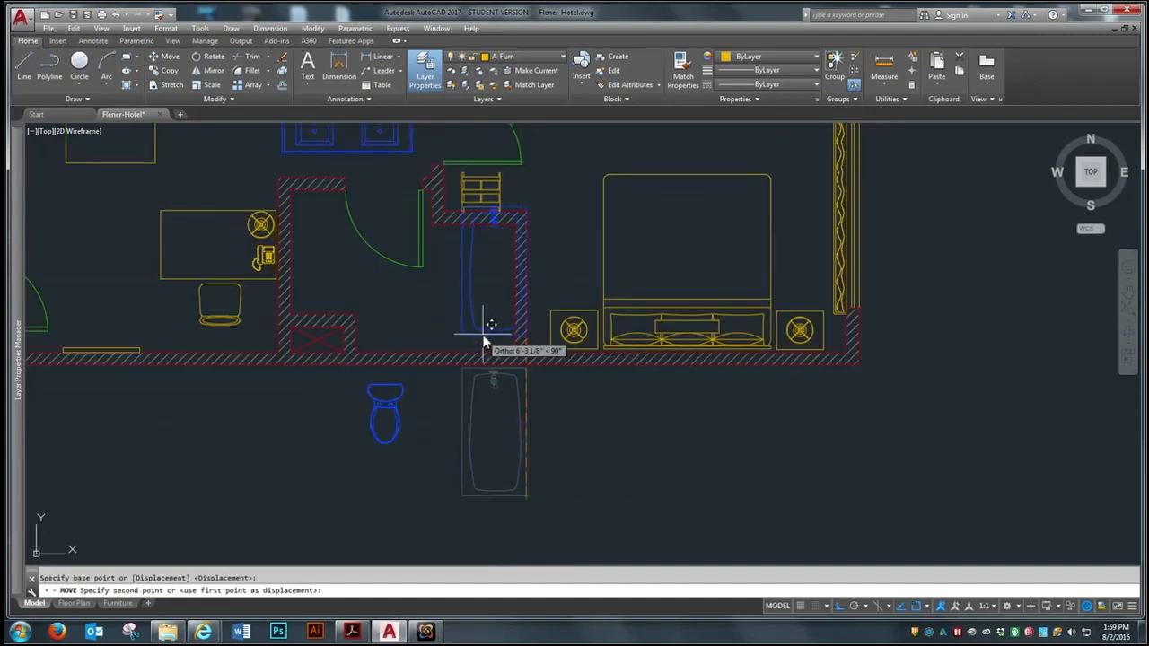
{"action": "left_click", "coordinate": [493, 346]}
Move the bathtub faucet slightly right and down so it lines up with the drain
{"action": "scroll", "coordinate": [468, 215], "scroll_direction": "up", "scroll_amount": 2}
{"action": "scroll", "coordinate": [476, 210], "scroll_direction": "up", "scroll_amount": 6}
{"action": "scroll", "coordinate": [580, 175], "scroll_direction": "down", "scroll_amount": 2}
{"action": "scroll", "coordinate": [566, 238], "scroll_direction": "up", "scroll_amount": 2}
{"action": "type", "text": "m"}
{"action": "key", "text": "Return"}
{"action": "left_click", "coordinate": [555, 312]}
{"action": "key", "text": "Return"}
{"action": "left_click", "coordinate": [543, 329]}
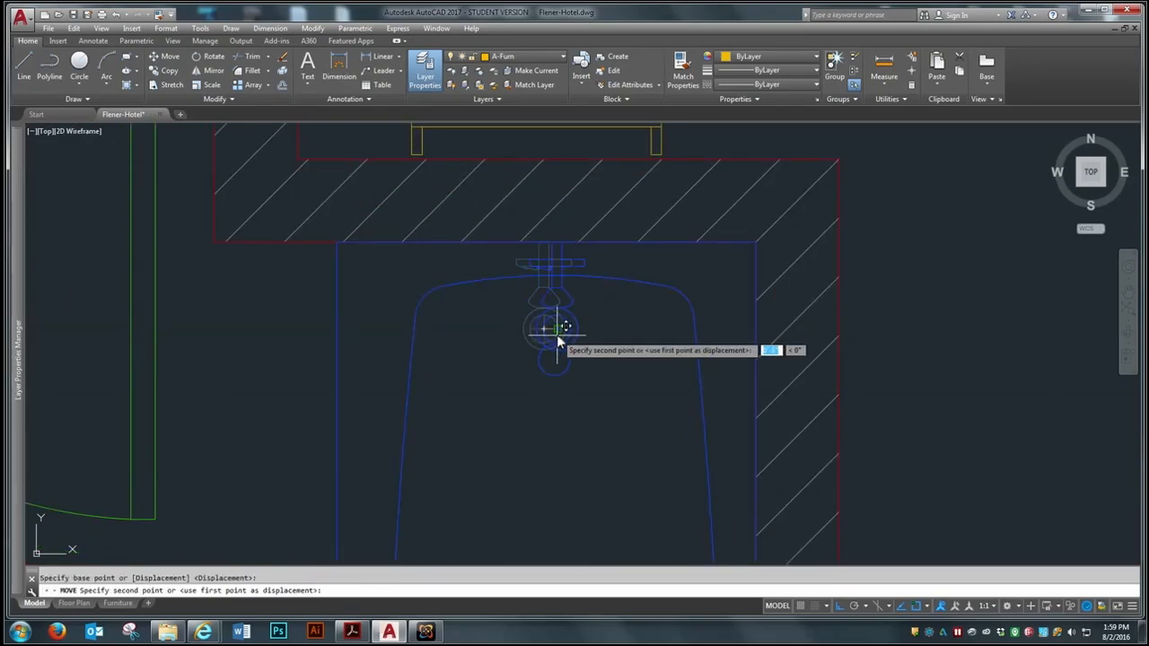
{"action": "left_click", "coordinate": [556, 341]}
Shift the bathtub faucet slightly up toward the wall at the head of the tub
{"action": "key", "text": "Return"}
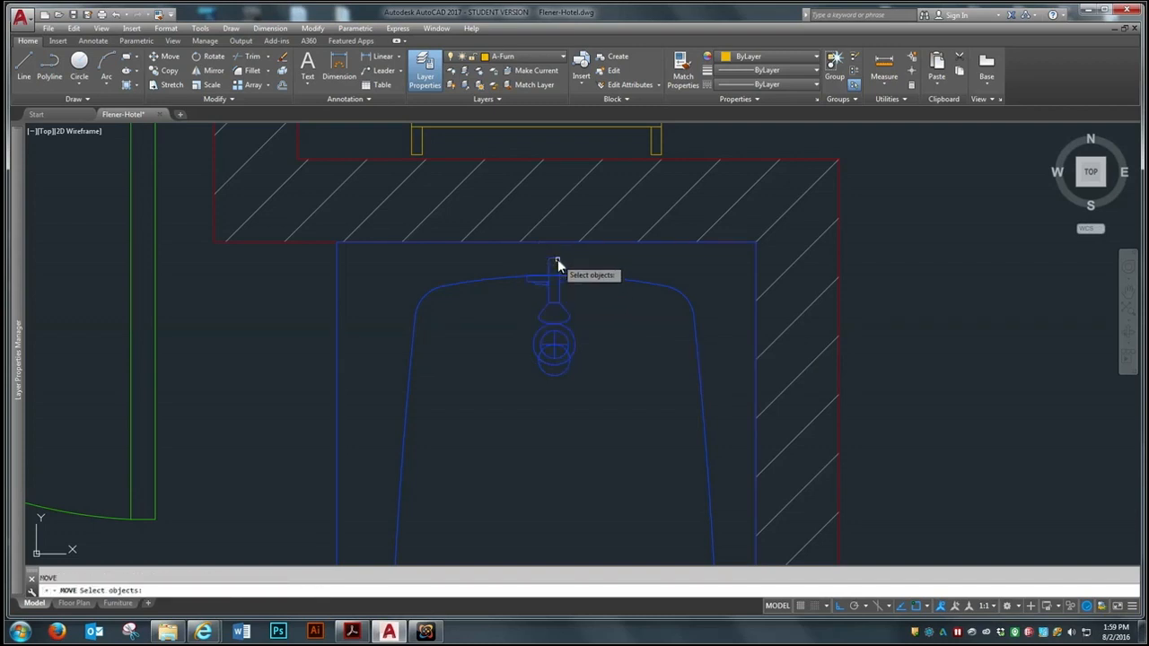
{"action": "left_click", "coordinate": [556, 263]}
{"action": "key", "text": "Return"}
{"action": "left_click", "coordinate": [556, 237]}
{"action": "scroll", "coordinate": [552, 299], "scroll_direction": "down", "scroll_amount": 5}
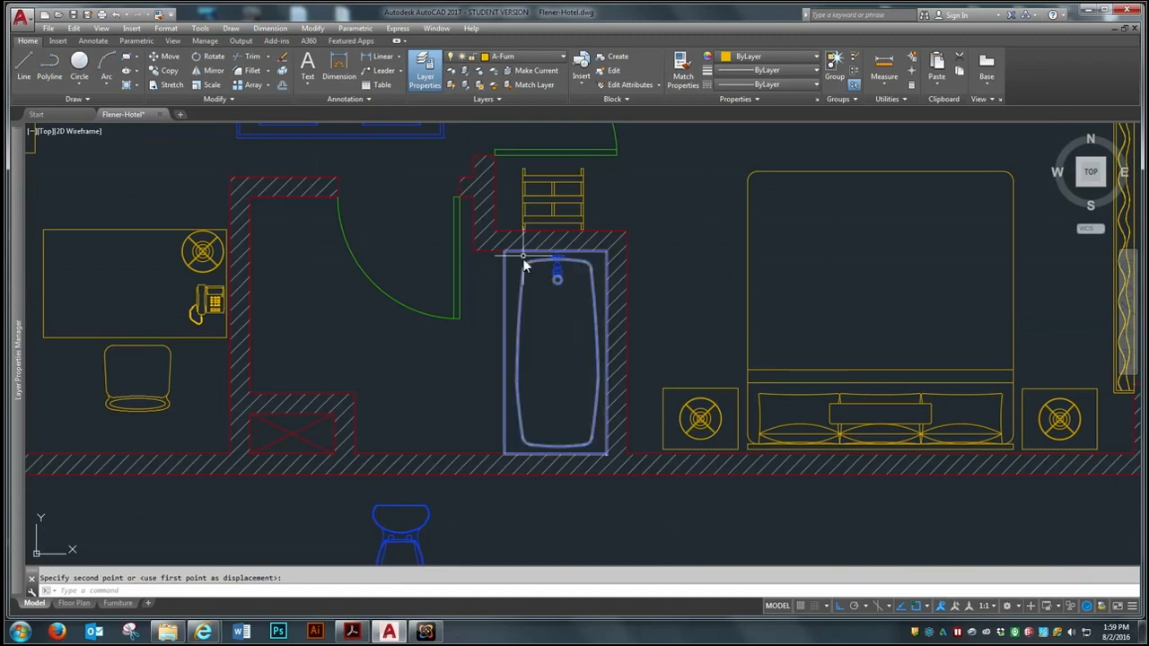
Rotate the toilet 180 degrees so its tank faces away from the plan
{"action": "scroll", "coordinate": [538, 270], "scroll_direction": "down", "scroll_amount": 2}
{"action": "scroll", "coordinate": [557, 260], "scroll_direction": "up", "scroll_amount": 5}
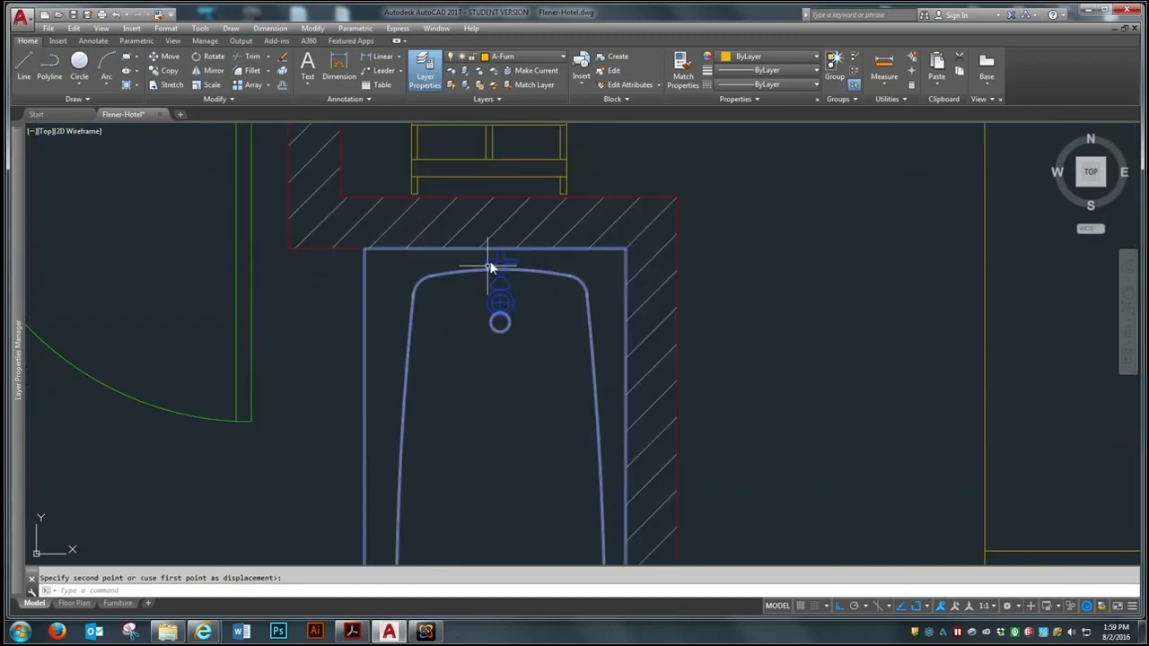
{"action": "scroll", "coordinate": [529, 251], "scroll_direction": "down", "scroll_amount": 5}
{"action": "scroll", "coordinate": [543, 250], "scroll_direction": "up", "scroll_amount": 3}
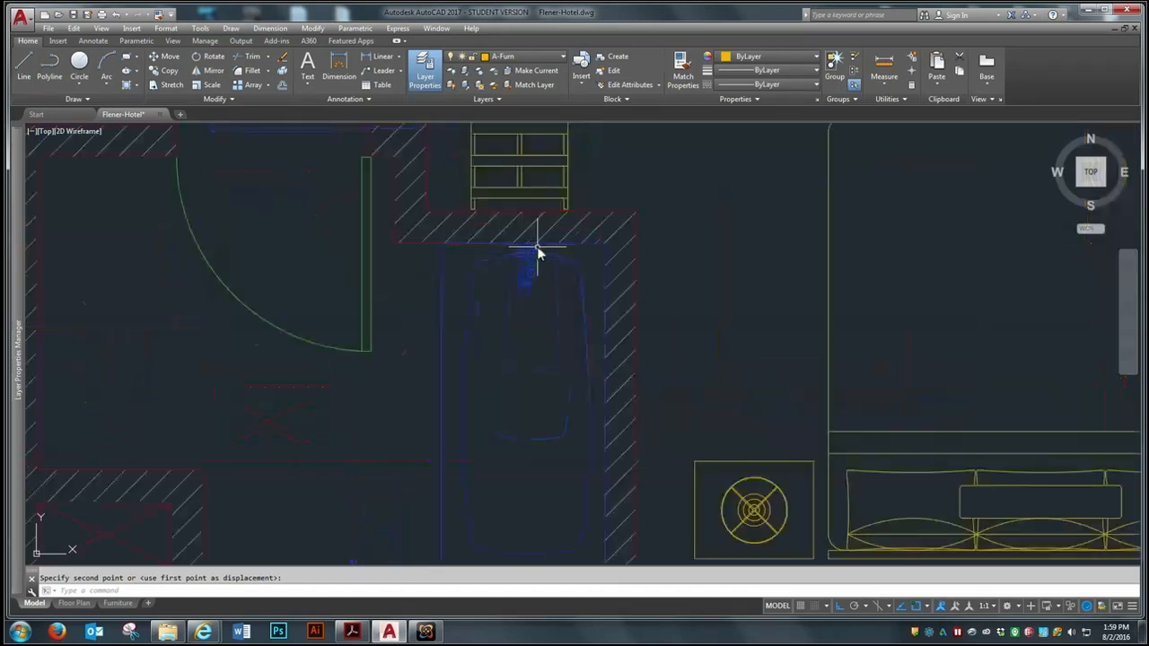
{"action": "scroll", "coordinate": [537, 252], "scroll_direction": "down", "scroll_amount": 3}
{"action": "scroll", "coordinate": [528, 367], "scroll_direction": "up", "scroll_amount": 2}
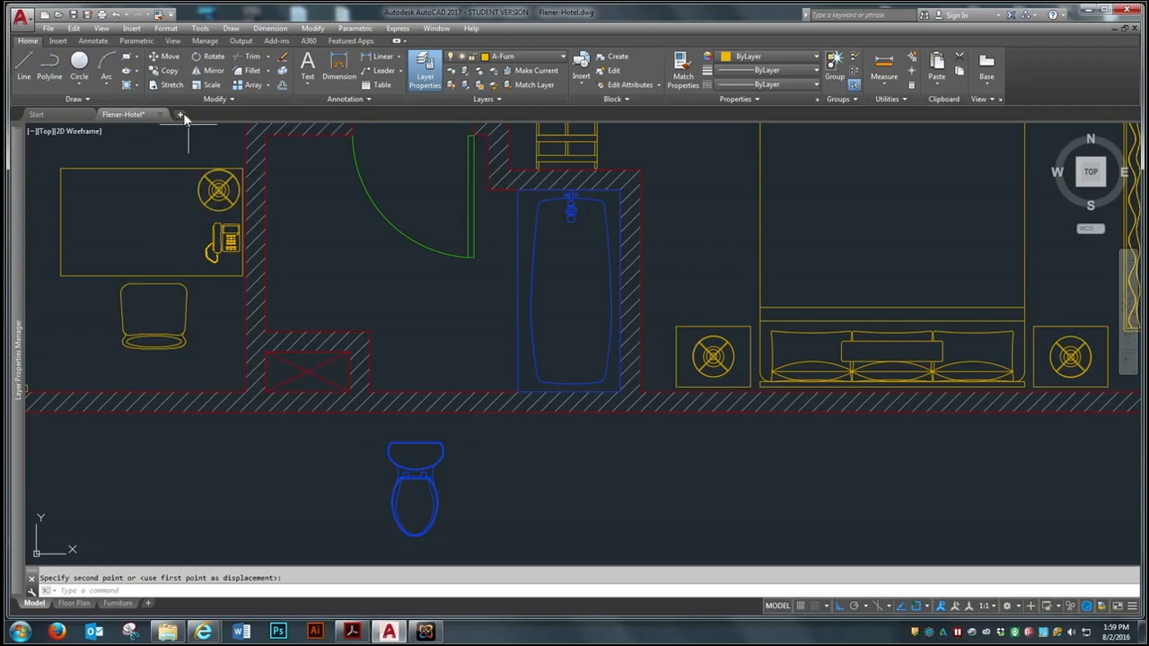
{"action": "left_click", "coordinate": [199, 57]}
{"action": "left_click", "coordinate": [412, 442]}
{"action": "key", "text": "Return"}
{"action": "left_click", "coordinate": [423, 468]}
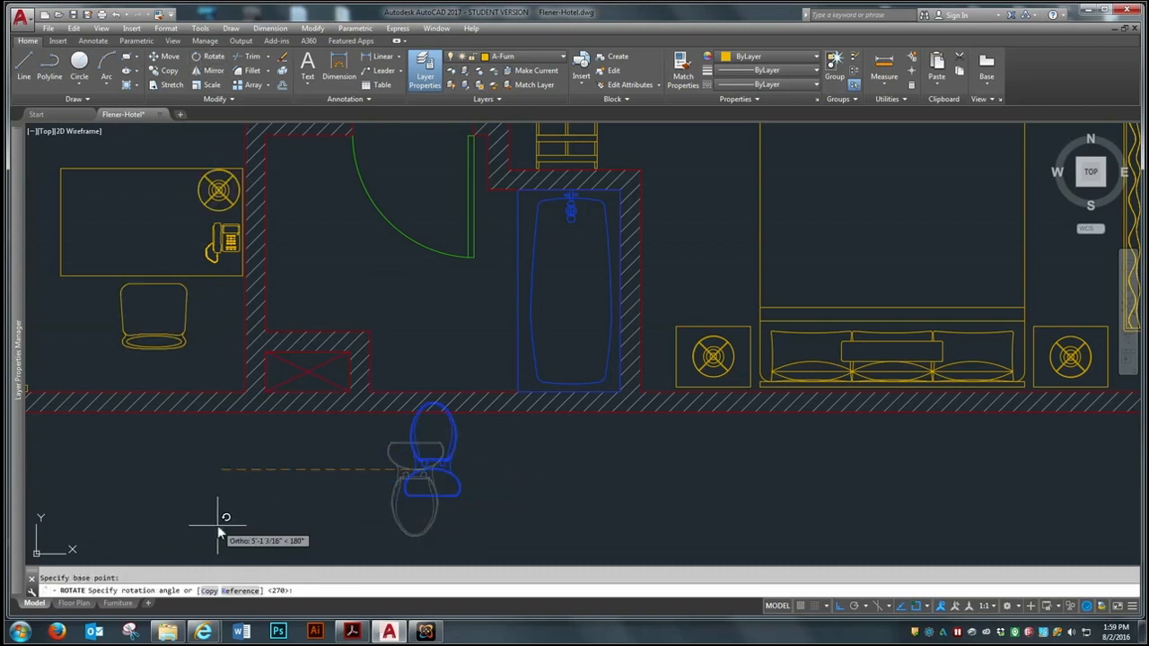
{"action": "left_click", "coordinate": [249, 515]}
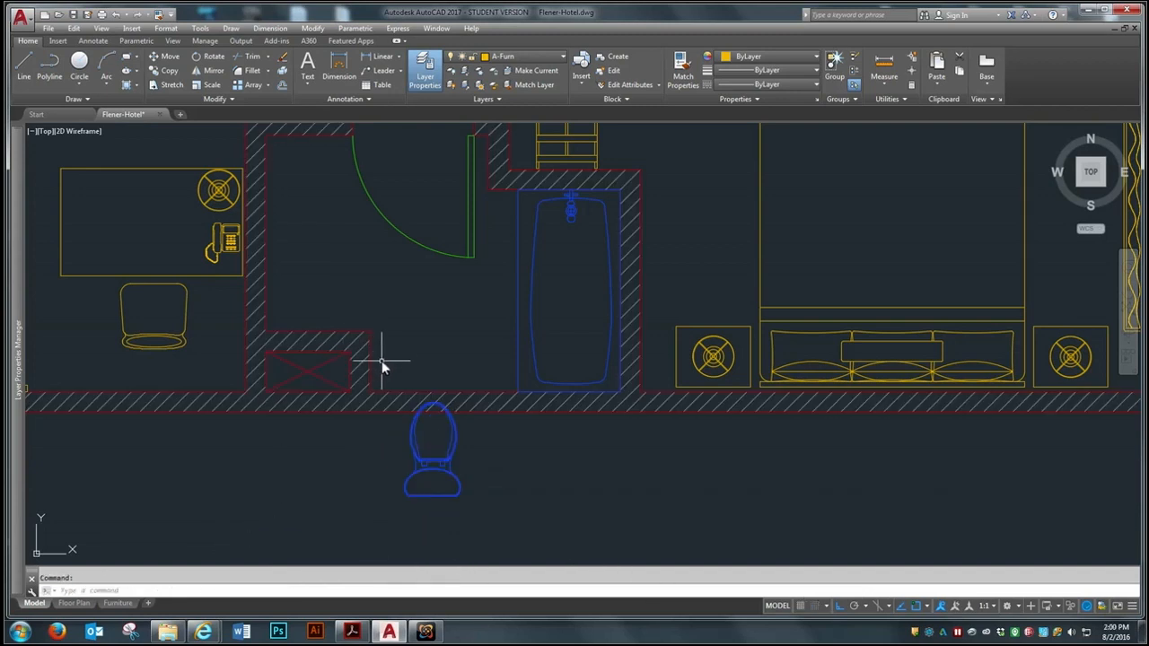
Draw a vertical construction line straight down from the bathtub's lower-left corner
{"action": "scroll", "coordinate": [430, 356], "scroll_direction": "up", "scroll_amount": 3}
{"action": "scroll", "coordinate": [450, 452], "scroll_direction": "down", "scroll_amount": 3}
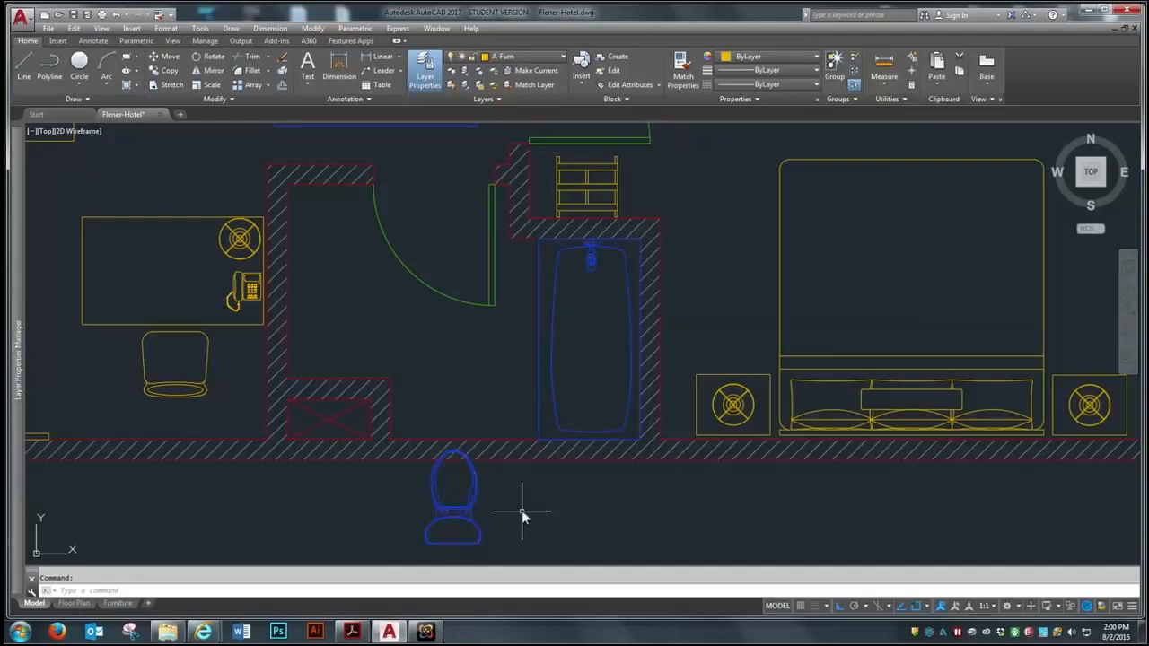
{"action": "scroll", "coordinate": [503, 395], "scroll_direction": "up", "scroll_amount": 2}
{"action": "type", "text": "l"}
{"action": "key", "text": "Return"}
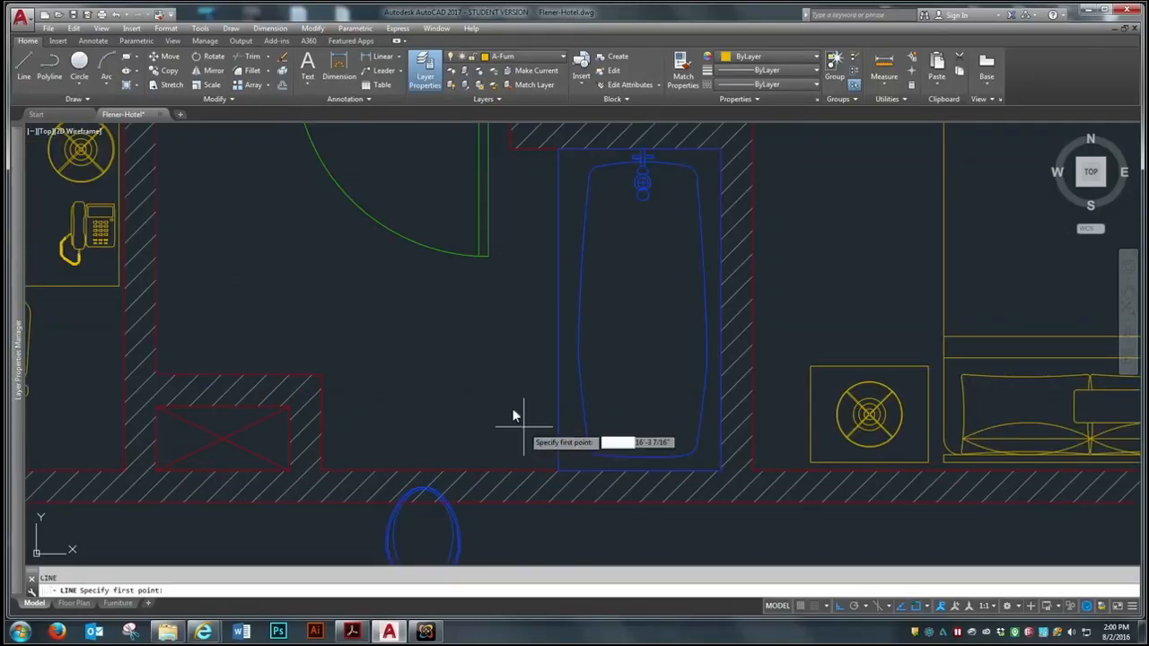
{"action": "left_click", "coordinate": [558, 466]}
{"action": "scroll", "coordinate": [559, 471], "scroll_direction": "down", "scroll_amount": 5}
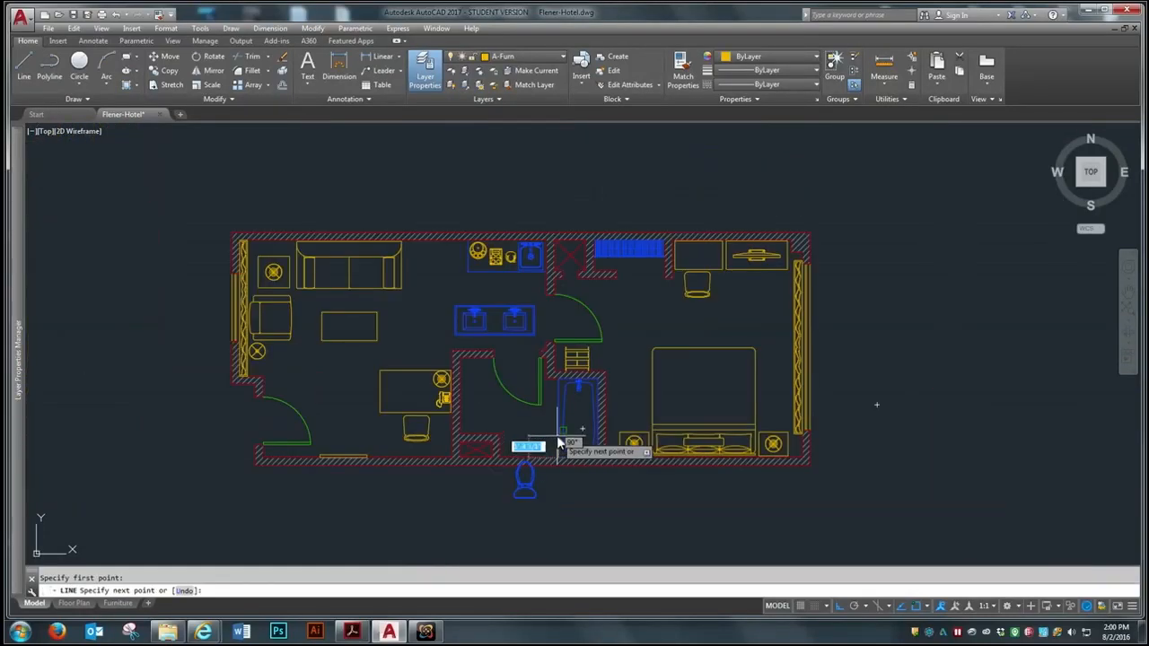
{"action": "left_click", "coordinate": [544, 545]}
{"action": "key", "text": "Return"}
Offset the construction line 18 inches to the left to mark the toilet's centerline
{"action": "scroll", "coordinate": [602, 498], "scroll_direction": "up", "scroll_amount": 2}
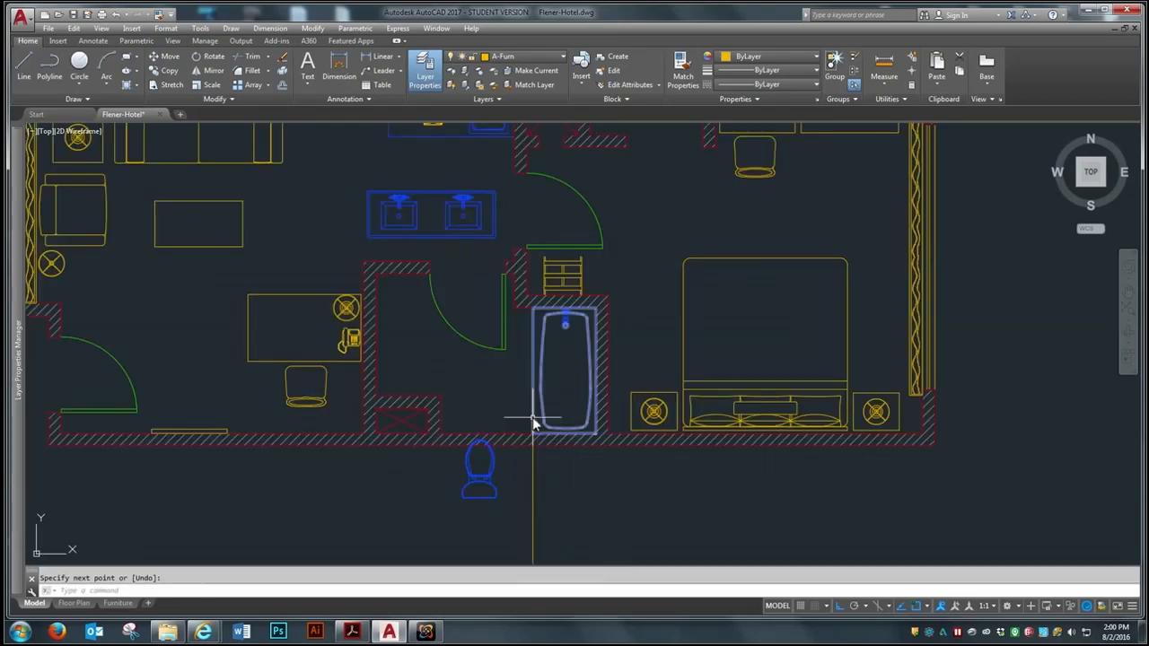
{"action": "type", "text": "o"}
{"action": "key", "text": "Return"}
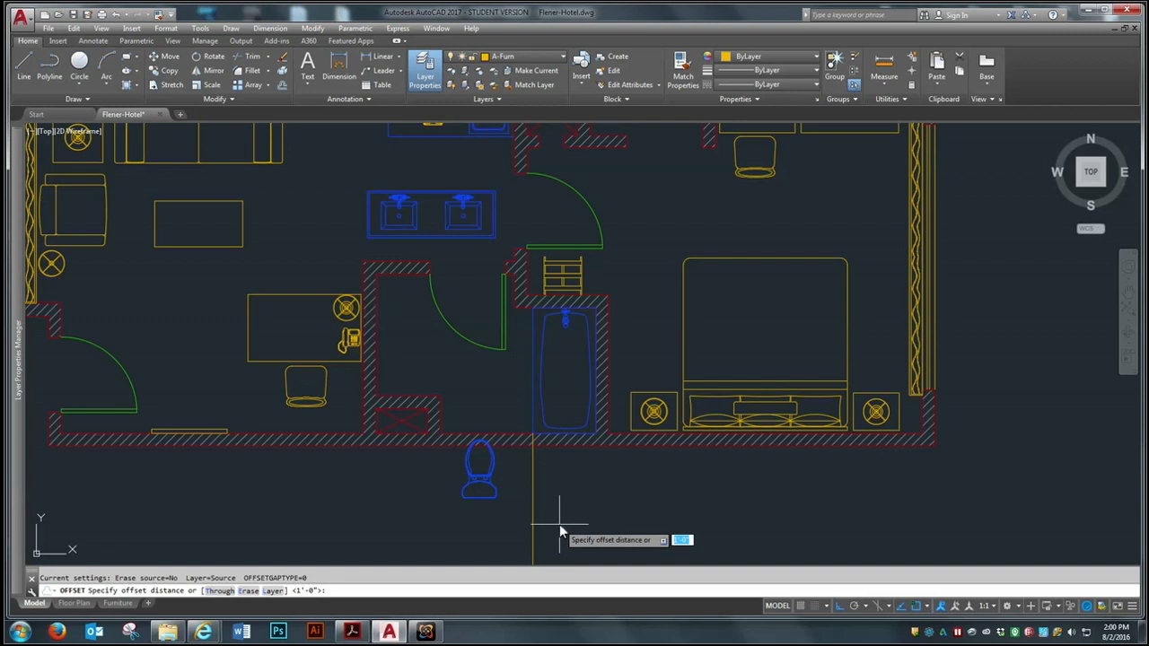
{"action": "type", "text": "18"}
{"action": "key", "text": "Return"}
{"action": "left_click", "coordinate": [533, 535]}
{"action": "left_click", "coordinate": [415, 549]}
Move the toilet by the midpoint of its tank's back edge to where the offset line meets the bathroom's lower wall
{"action": "scroll", "coordinate": [498, 469], "scroll_direction": "up", "scroll_amount": 4}
{"action": "type", "text": "m"}
{"action": "key", "text": "Return"}
{"action": "left_click", "coordinate": [467, 507]}
{"action": "left_click", "coordinate": [444, 559]}
{"action": "key", "text": "Return"}
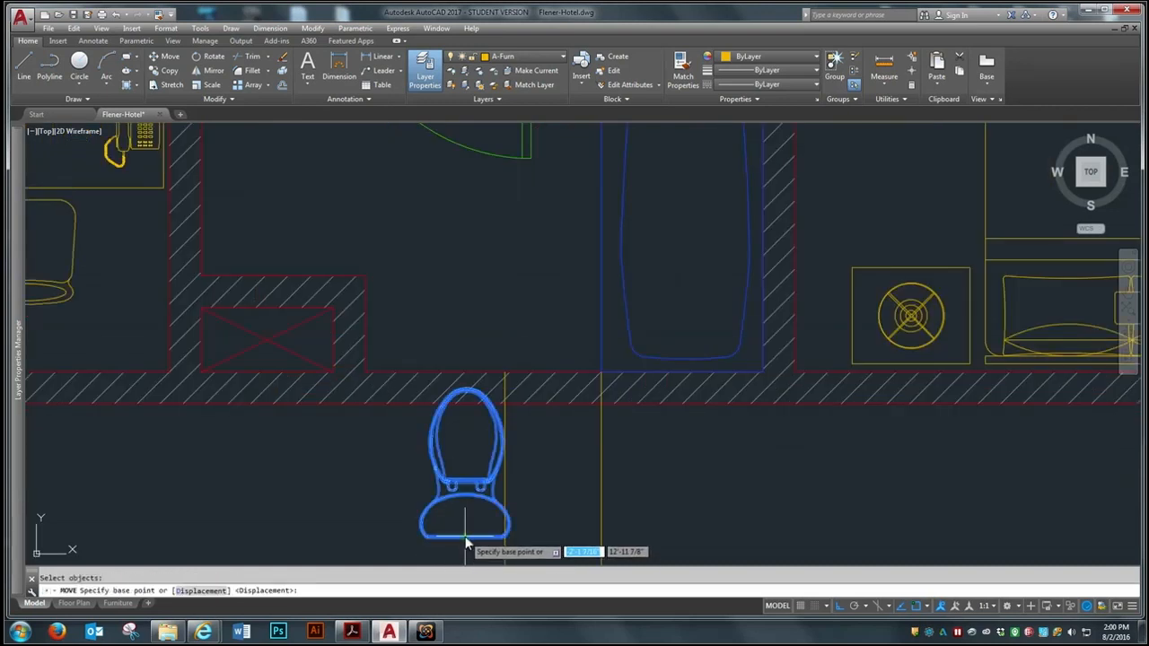
{"action": "scroll", "coordinate": [462, 547], "scroll_direction": "up", "scroll_amount": 4}
{"action": "left_click", "coordinate": [462, 542]}
{"action": "scroll", "coordinate": [377, 493], "scroll_direction": "down", "scroll_amount": 5}
{"action": "scroll", "coordinate": [421, 319], "scroll_direction": "up", "scroll_amount": 2}
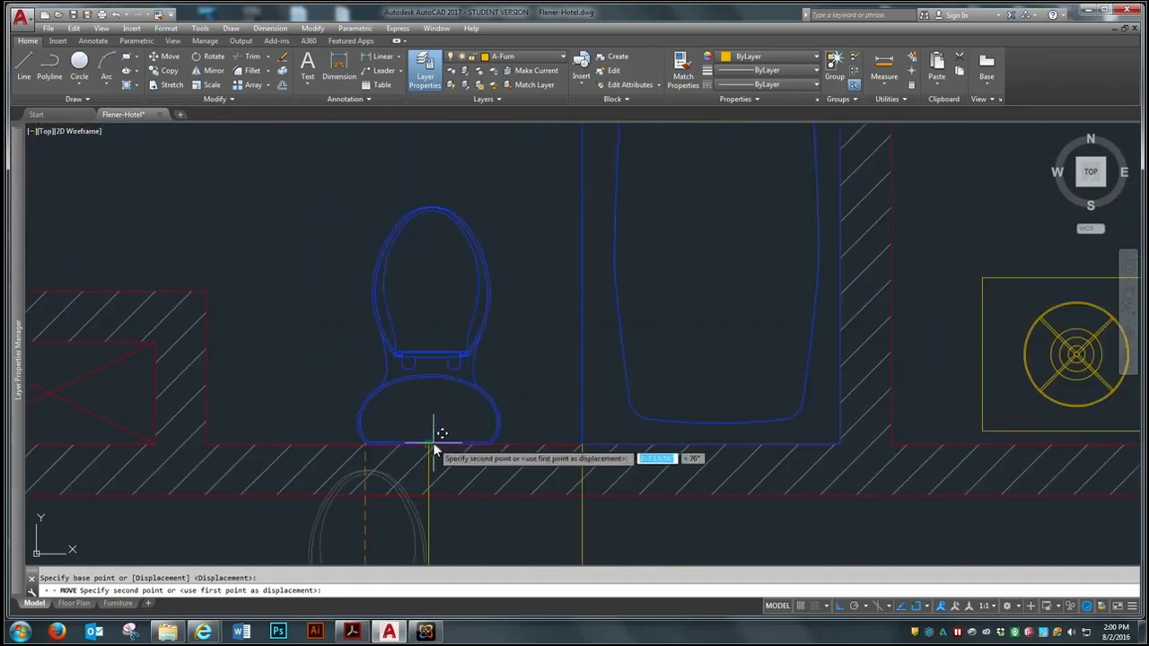
{"action": "left_click", "coordinate": [440, 440]}
Erase the two vertical construction lines below the bathroom
{"action": "scroll", "coordinate": [408, 411], "scroll_direction": "down", "scroll_amount": 4}
{"action": "type", "text": "e"}
{"action": "key", "text": "Return"}
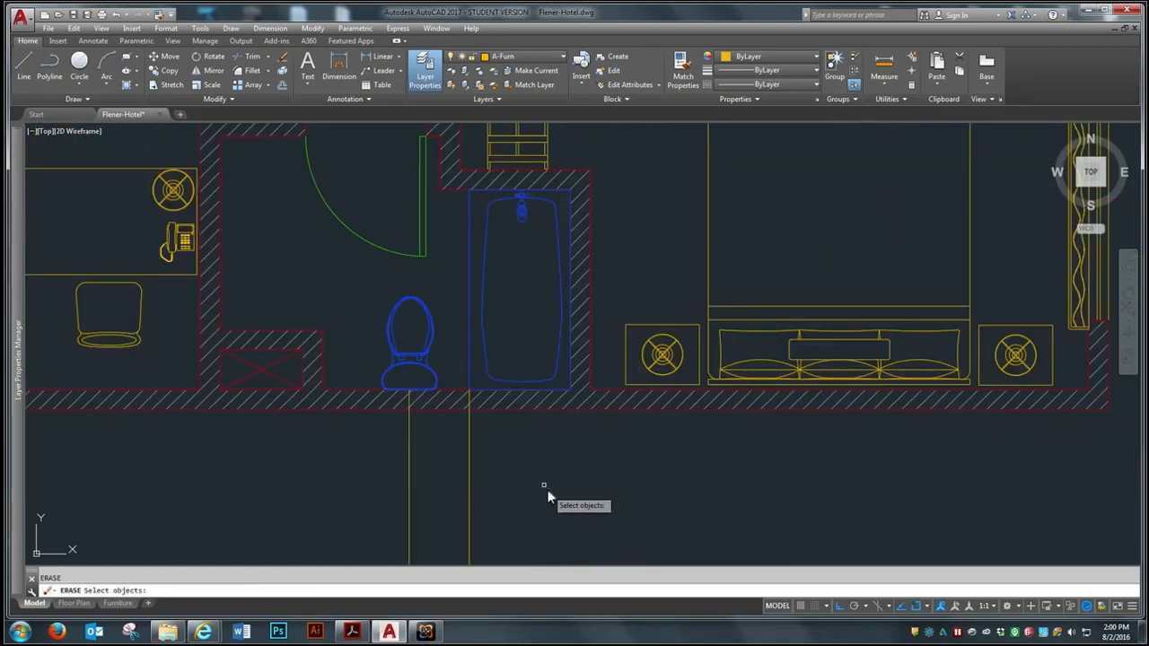
{"action": "left_click", "coordinate": [467, 359]}
{"action": "key", "text": "Return"}
{"action": "type", "text": "e"}
{"action": "key", "text": "Return"}
{"action": "left_click", "coordinate": [523, 456]}
{"action": "left_click", "coordinate": [368, 494]}
{"action": "key", "text": "Return"}
Shift the toilet slightly left along the lower wall, away from the bathtub
{"action": "scroll", "coordinate": [580, 487], "scroll_direction": "down", "scroll_amount": 2}
{"action": "scroll", "coordinate": [427, 362], "scroll_direction": "up", "scroll_amount": 2}
{"action": "type", "text": "m"}
{"action": "key", "text": "Return"}
{"action": "left_click", "coordinate": [501, 434]}
{"action": "key", "text": "Return"}
{"action": "left_click", "coordinate": [471, 528]}
{"action": "left_click", "coordinate": [462, 528]}
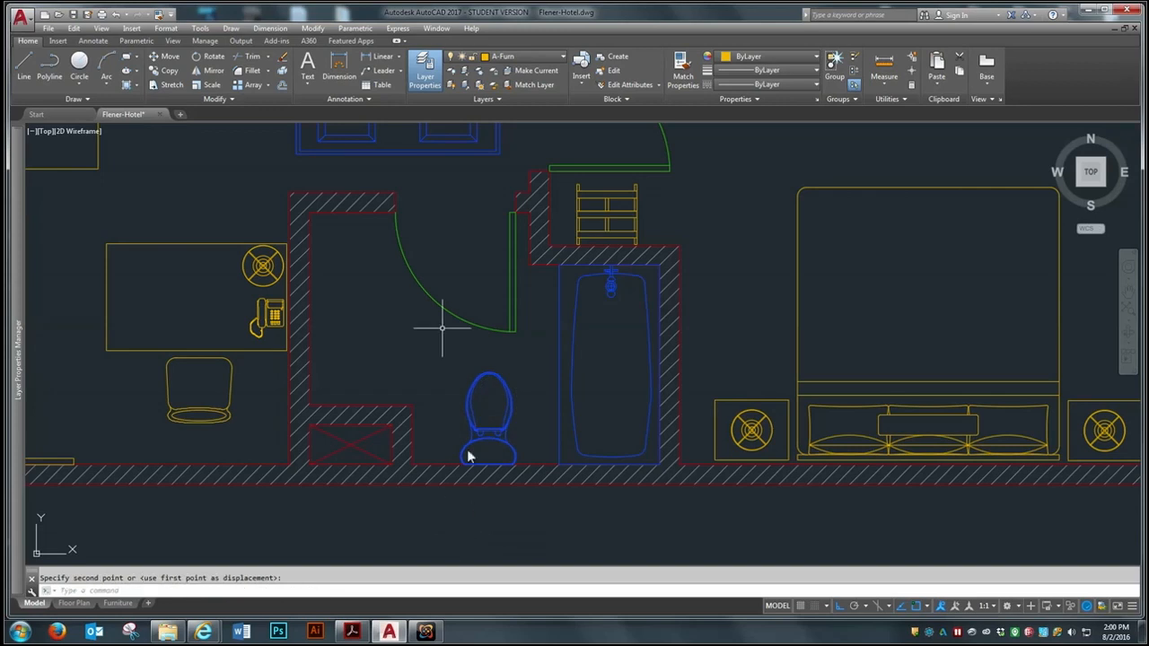
Rotate the double-sink vanity 90 degrees so its faucets are on the left side
{"action": "scroll", "coordinate": [414, 362], "scroll_direction": "down", "scroll_amount": 4}
{"action": "scroll", "coordinate": [424, 258], "scroll_direction": "up", "scroll_amount": 4}
{"action": "type", "text": "ro"}
{"action": "key", "text": "Return"}
{"action": "left_click", "coordinate": [476, 231]}
{"action": "left_click", "coordinate": [334, 300]}
{"action": "key", "text": "Return"}
{"action": "left_click", "coordinate": [400, 278]}
{"action": "left_click", "coordinate": [399, 184]}
Move the vanity by its upper-left corner into the bathroom's upper-left inner wall corner
{"action": "type", "text": "m"}
{"action": "key", "text": "Return"}
{"action": "left_click", "coordinate": [456, 218]}
{"action": "left_click", "coordinate": [355, 305]}
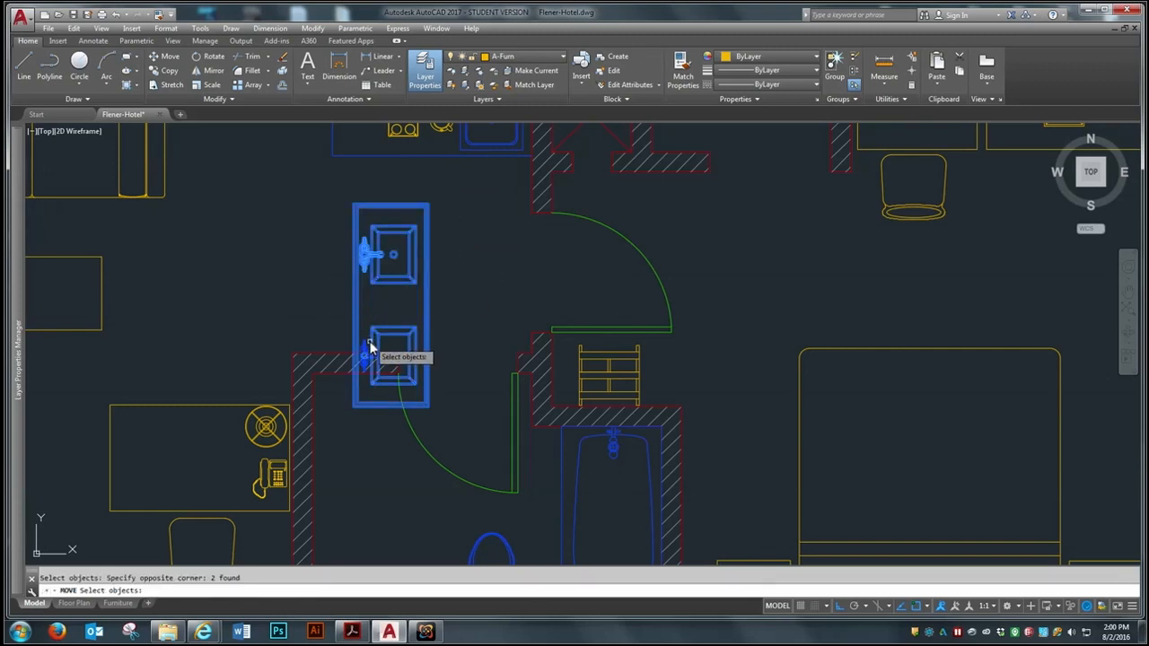
{"action": "scroll", "coordinate": [359, 211], "scroll_direction": "up", "scroll_amount": 4}
{"action": "key", "text": "Return"}
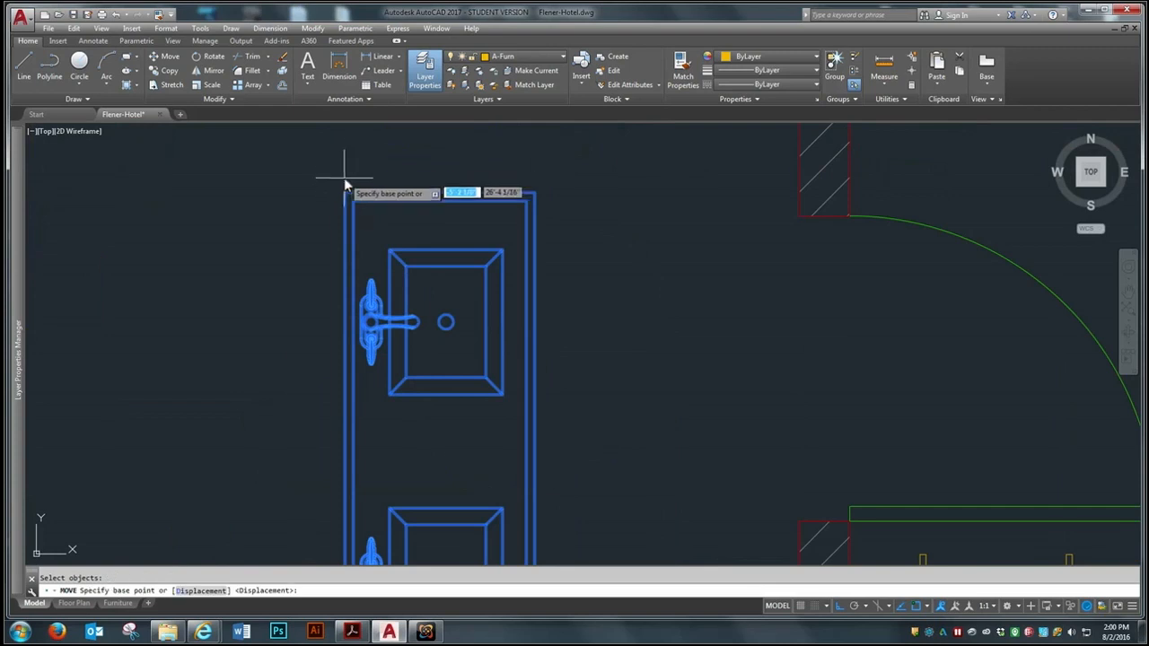
{"action": "left_click", "coordinate": [346, 193]}
{"action": "scroll", "coordinate": [435, 162], "scroll_direction": "down", "scroll_amount": 4}
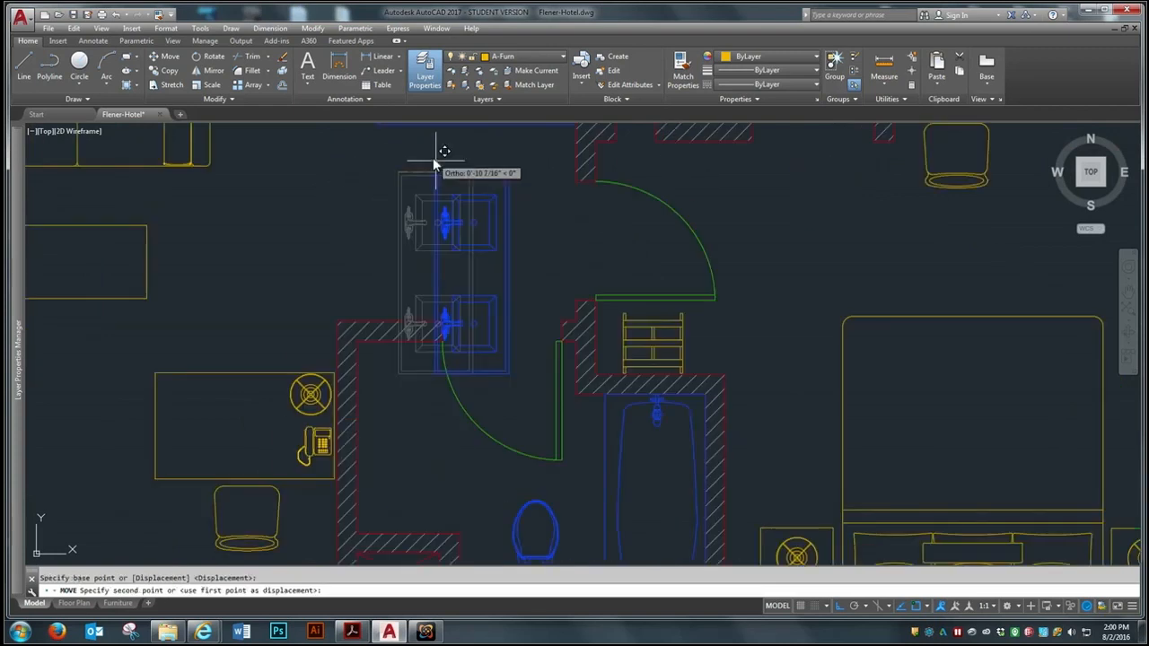
{"action": "left_click", "coordinate": [359, 334]}
Examine how the vanity's lower end fits against the wall above the crossed shaft
{"action": "scroll", "coordinate": [377, 314], "scroll_direction": "down", "scroll_amount": 4}
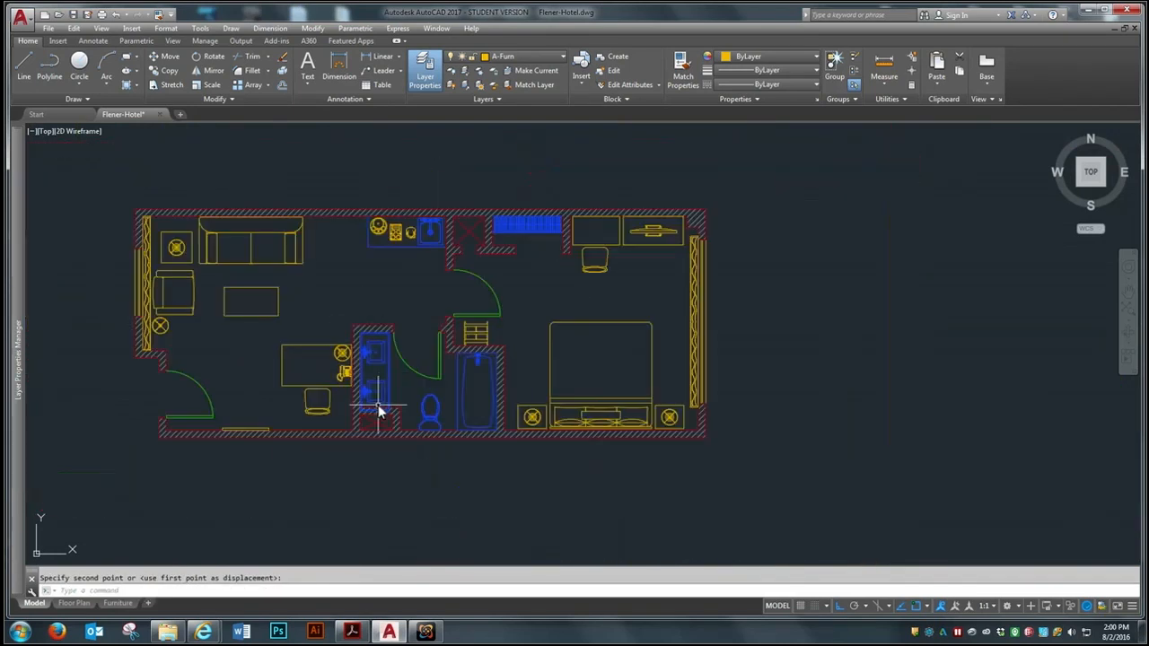
{"action": "scroll", "coordinate": [372, 359], "scroll_direction": "up", "scroll_amount": 4}
{"action": "scroll", "coordinate": [381, 509], "scroll_direction": "up", "scroll_amount": 3}
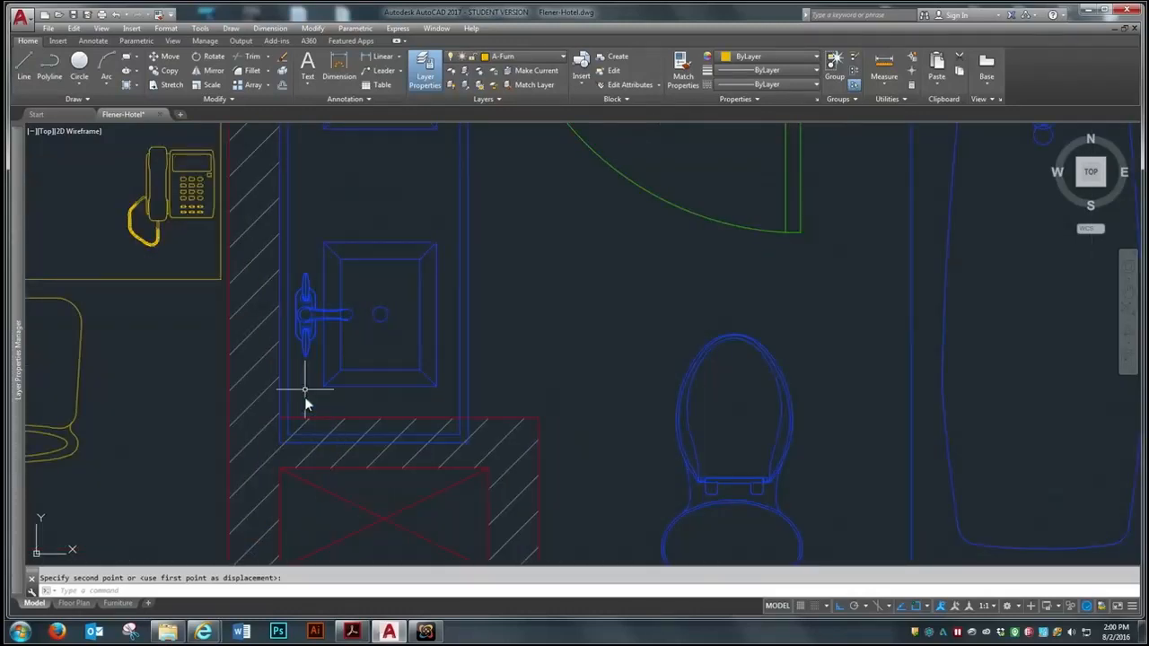
{"action": "scroll", "coordinate": [304, 397], "scroll_direction": "down", "scroll_amount": 3}
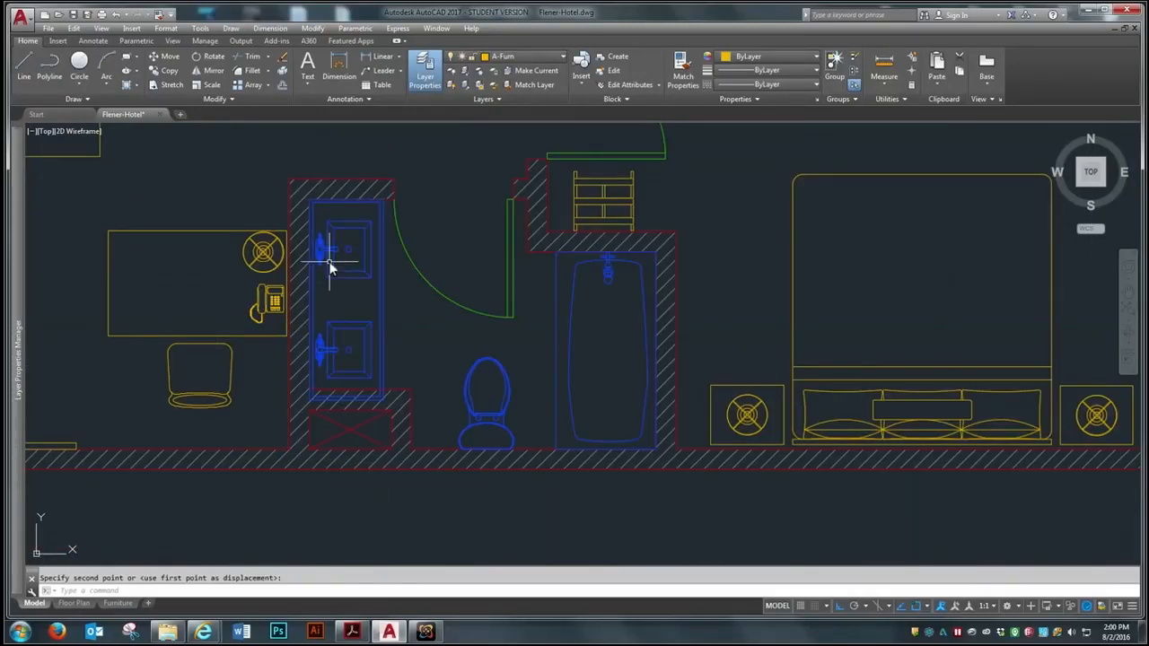
{"action": "scroll", "coordinate": [305, 377], "scroll_direction": "down", "scroll_amount": 2}
{"action": "scroll", "coordinate": [305, 365], "scroll_direction": "up", "scroll_amount": 3}
{"action": "scroll", "coordinate": [354, 370], "scroll_direction": "up", "scroll_amount": 2}
{"action": "scroll", "coordinate": [354, 377], "scroll_direction": "down", "scroll_amount": 2}
{"action": "scroll", "coordinate": [466, 377], "scroll_direction": "up", "scroll_amount": 1}
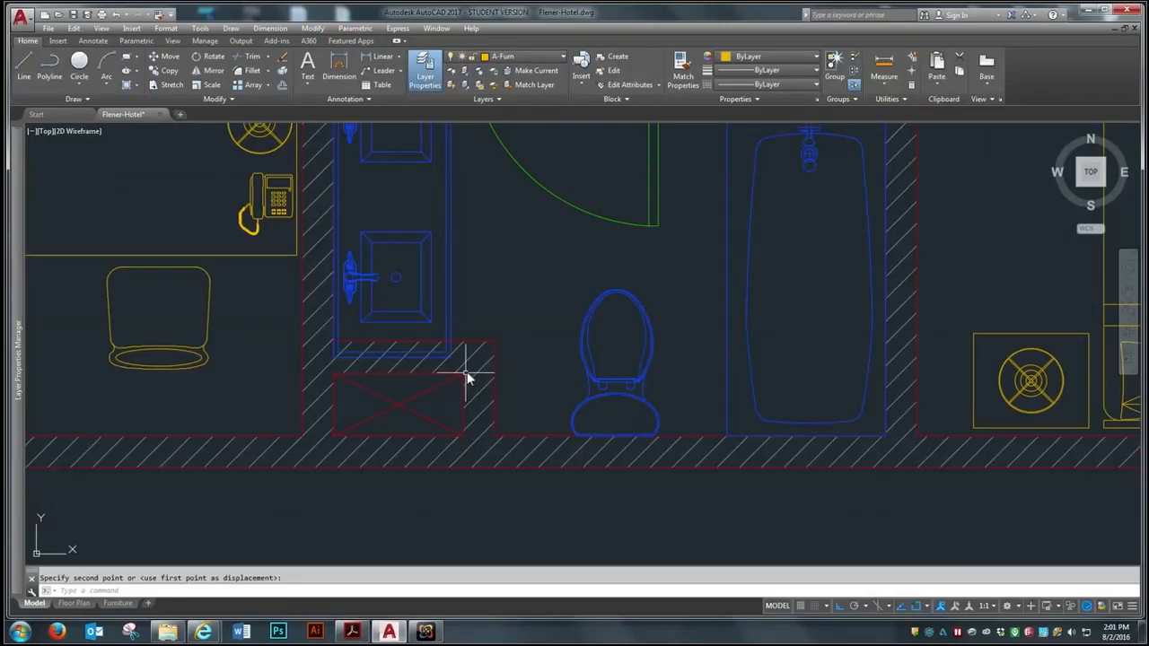
{"action": "scroll", "coordinate": [419, 379], "scroll_direction": "up", "scroll_amount": 2}
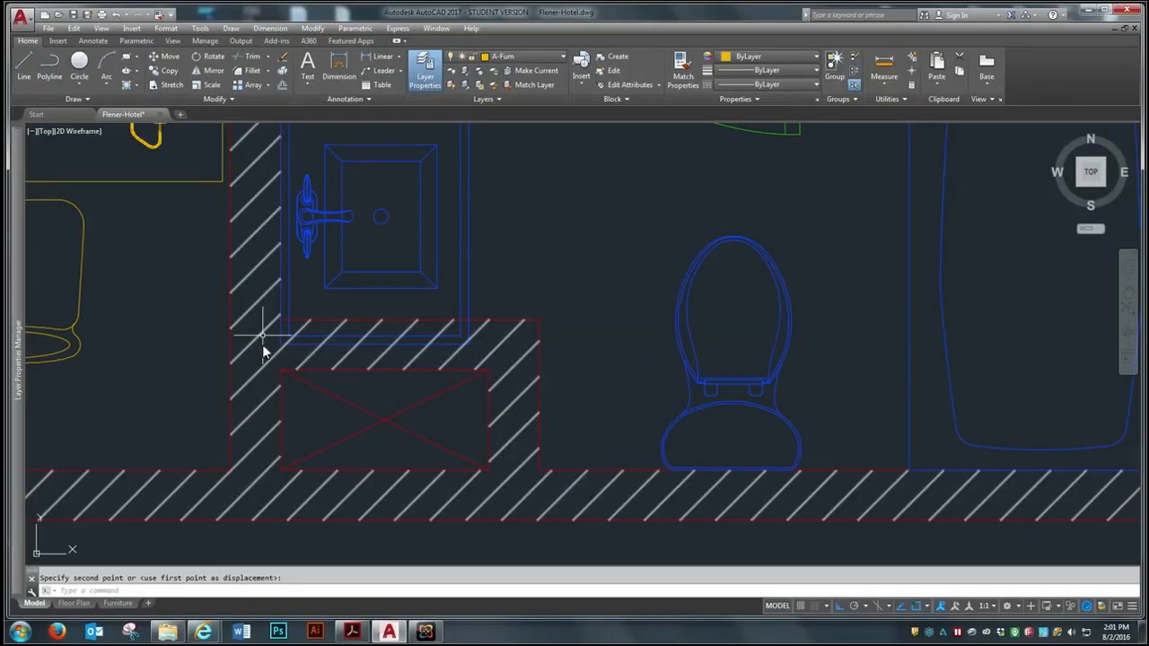
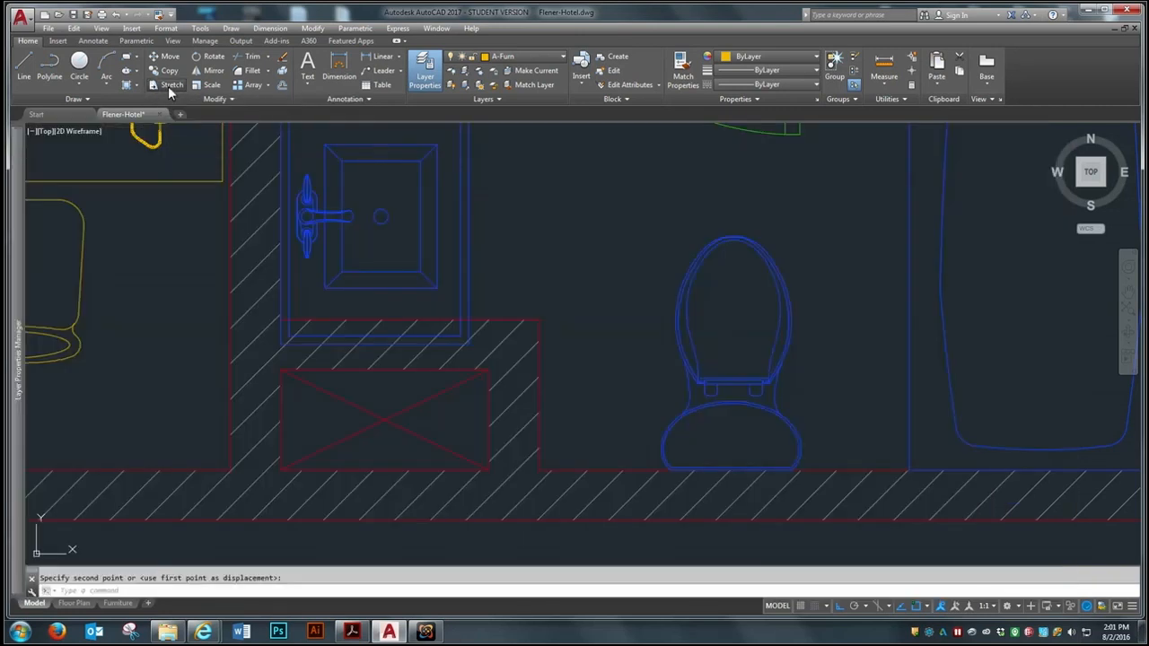
{"action": "left_click", "coordinate": [168, 86]}
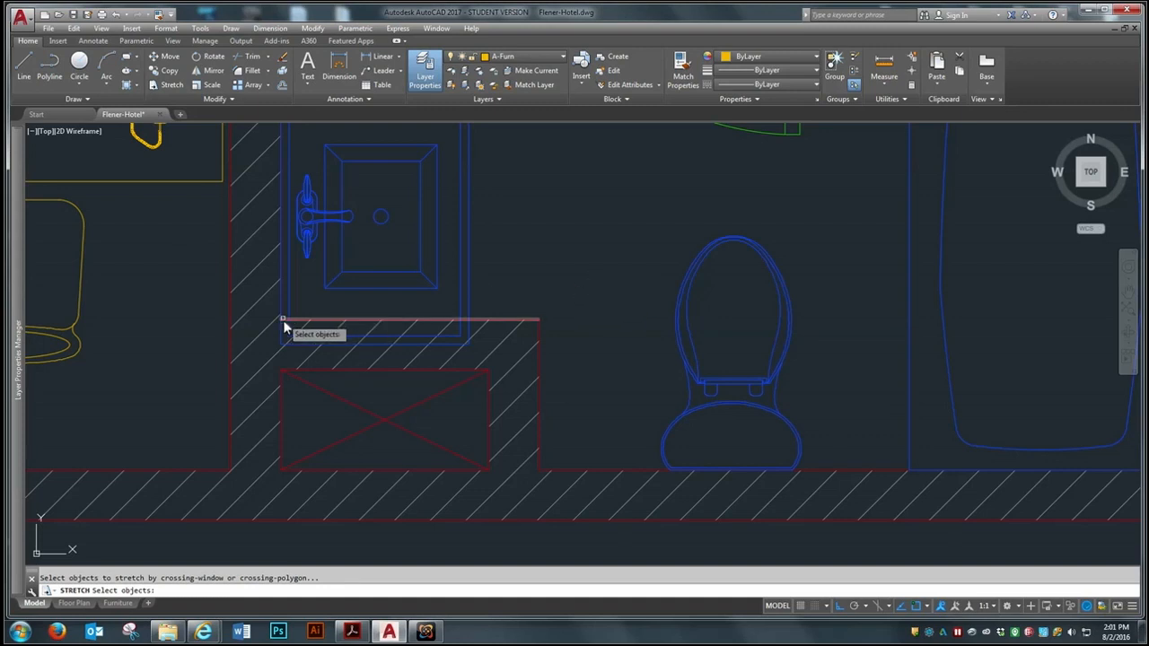
{"action": "scroll", "coordinate": [260, 347], "scroll_direction": "up", "scroll_amount": 2}
{"action": "scroll", "coordinate": [260, 346], "scroll_direction": "up", "scroll_amount": 2}
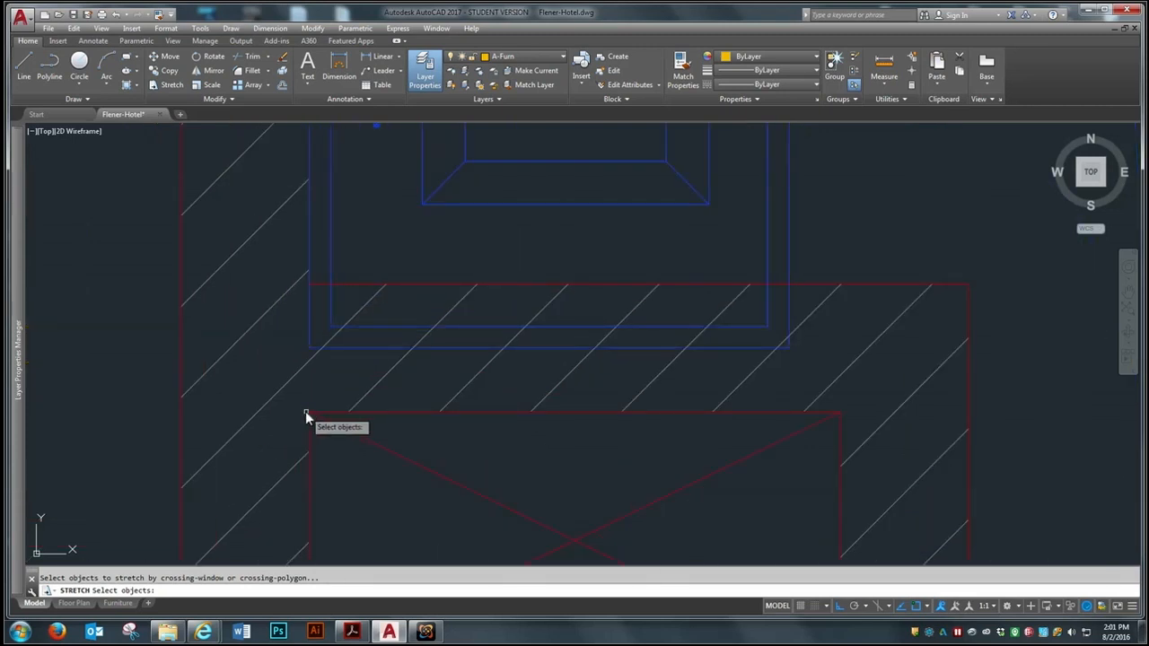
{"action": "scroll", "coordinate": [291, 332], "scroll_direction": "down", "scroll_amount": 4}
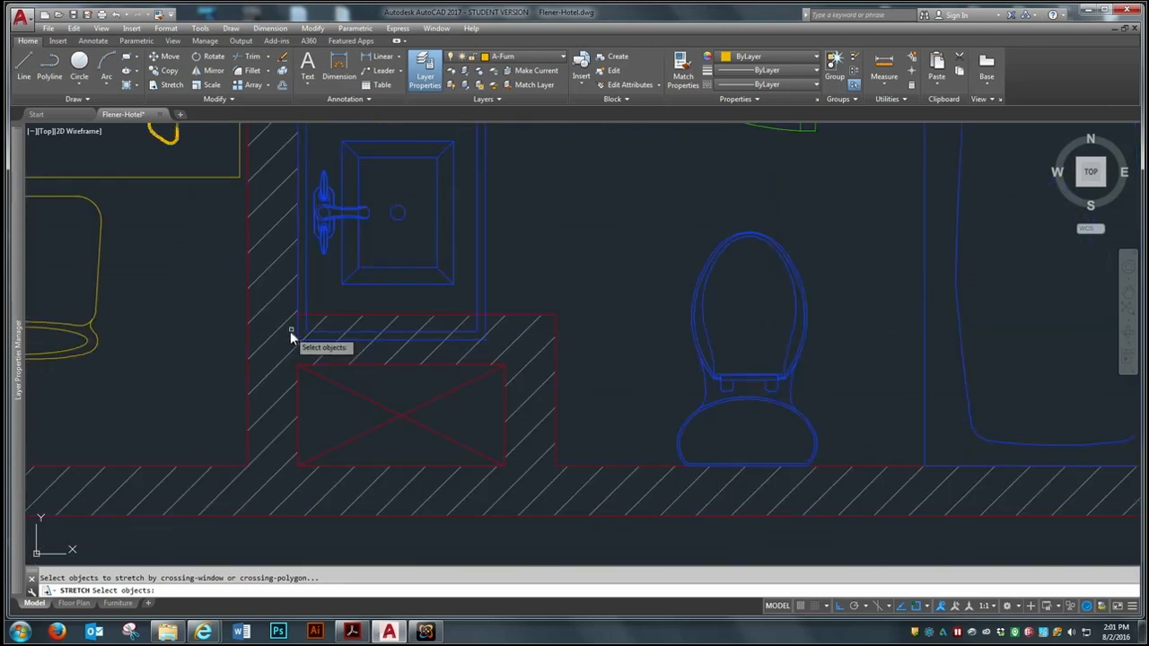
{"action": "left_click", "coordinate": [595, 288]}
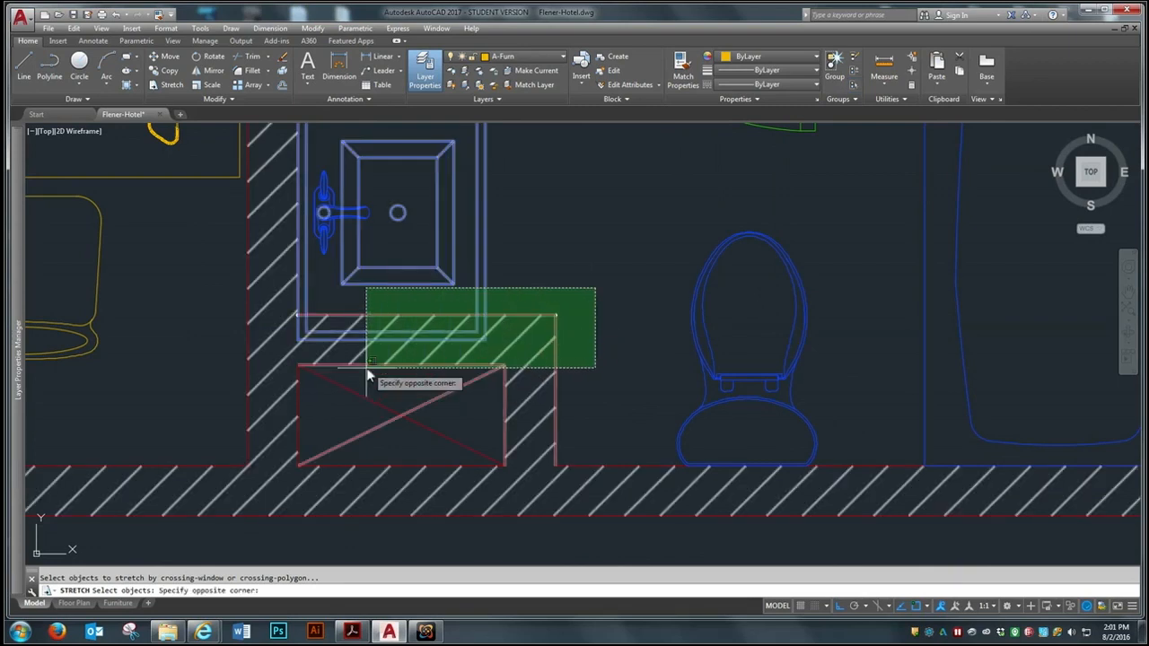
{"action": "left_click", "coordinate": [199, 402]}
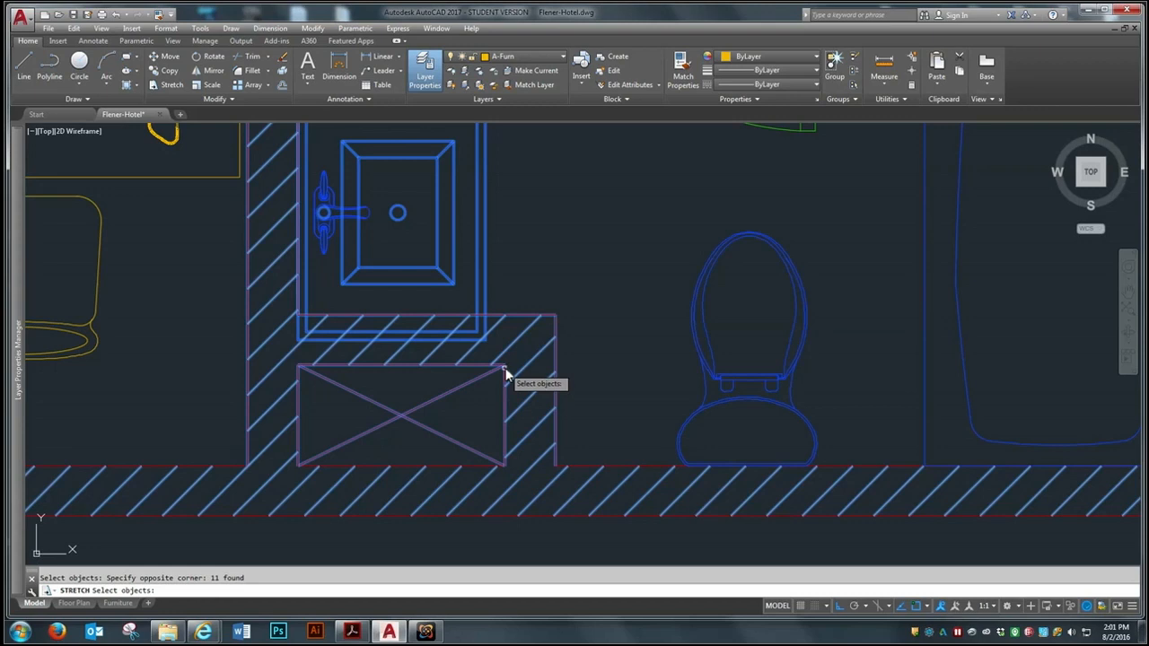
{"action": "scroll", "coordinate": [311, 381], "scroll_direction": "up", "scroll_amount": 2}
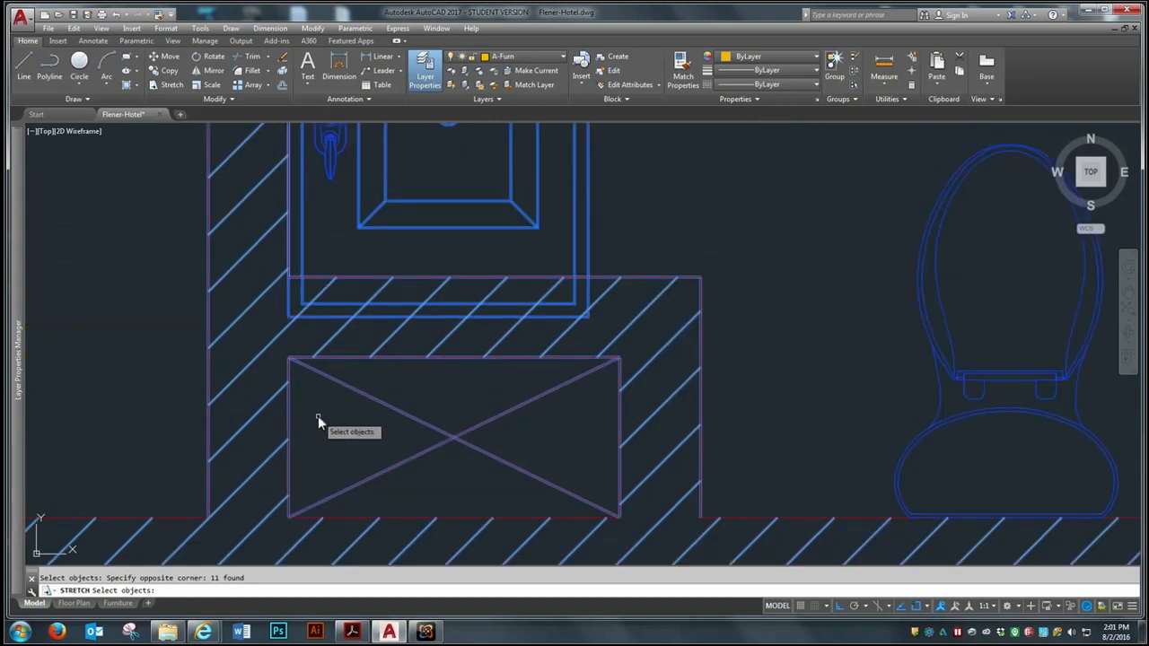
{"action": "key", "text": "Return"}
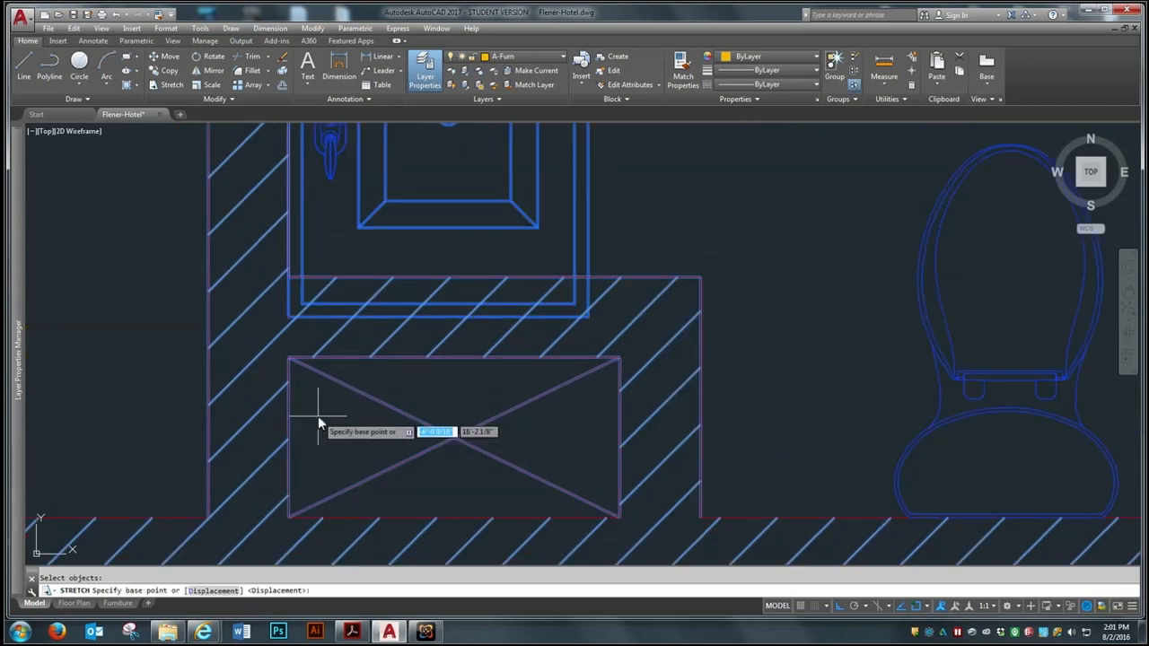
{"action": "left_click", "coordinate": [289, 279]}
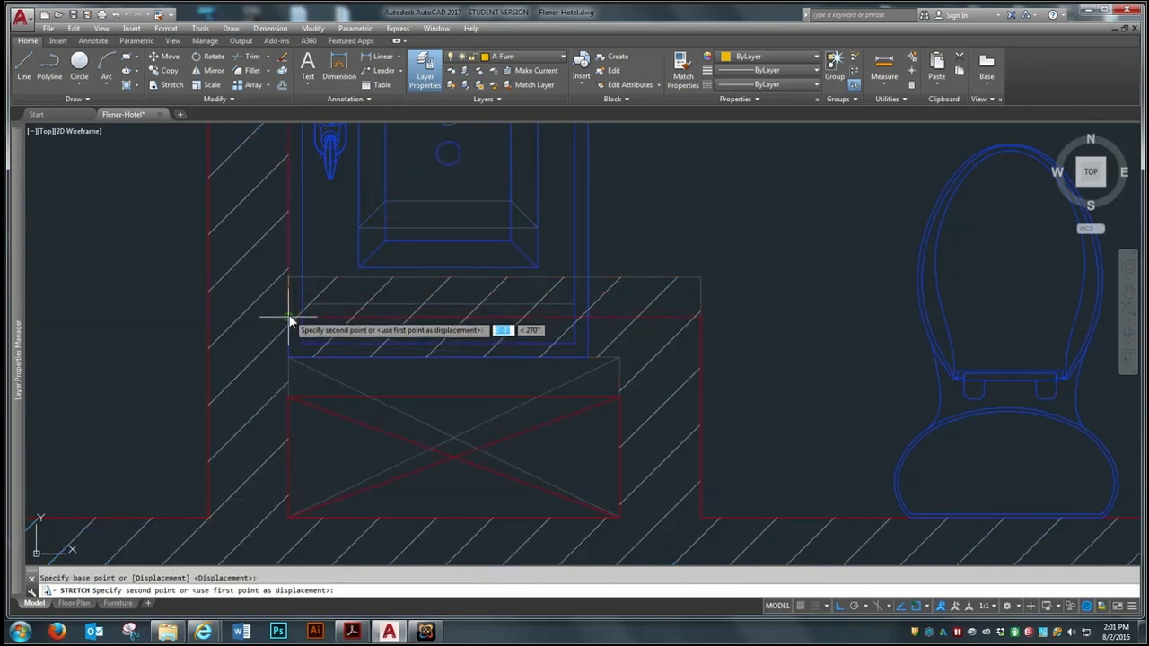
{"action": "key", "text": "Escape"}
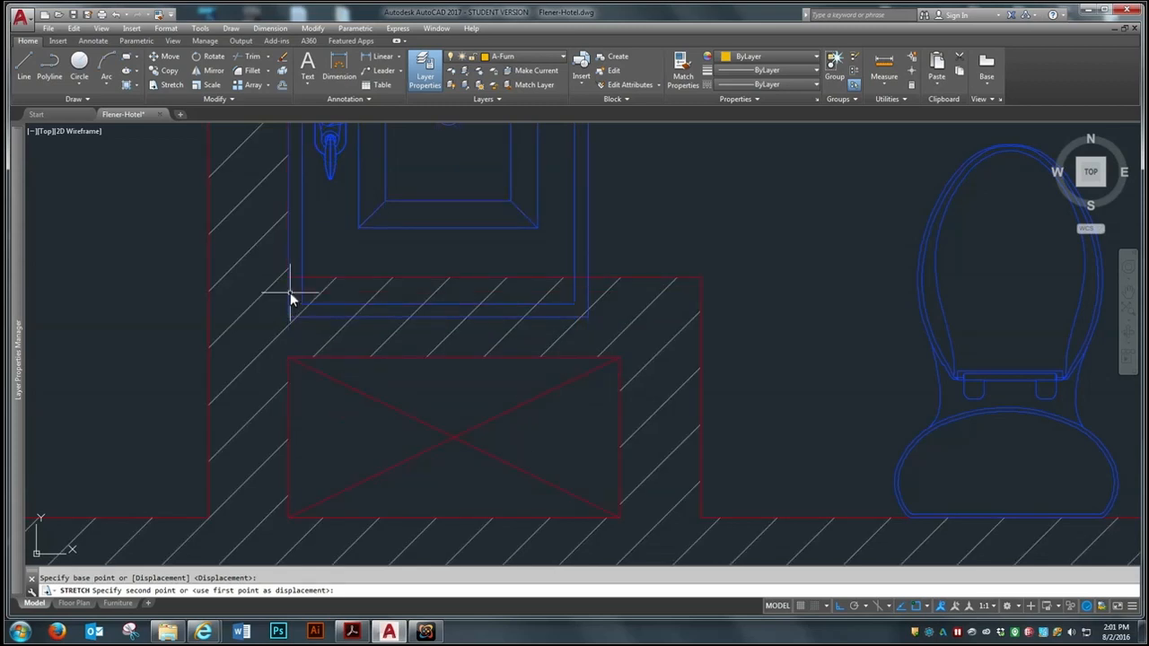
Stretch the wall above the crossed shaft, with the shaft's upper edge, down to the vanity's lower-left corner, leaving the vanity out of the selection
{"action": "scroll", "coordinate": [319, 380], "scroll_direction": "down", "scroll_amount": 2}
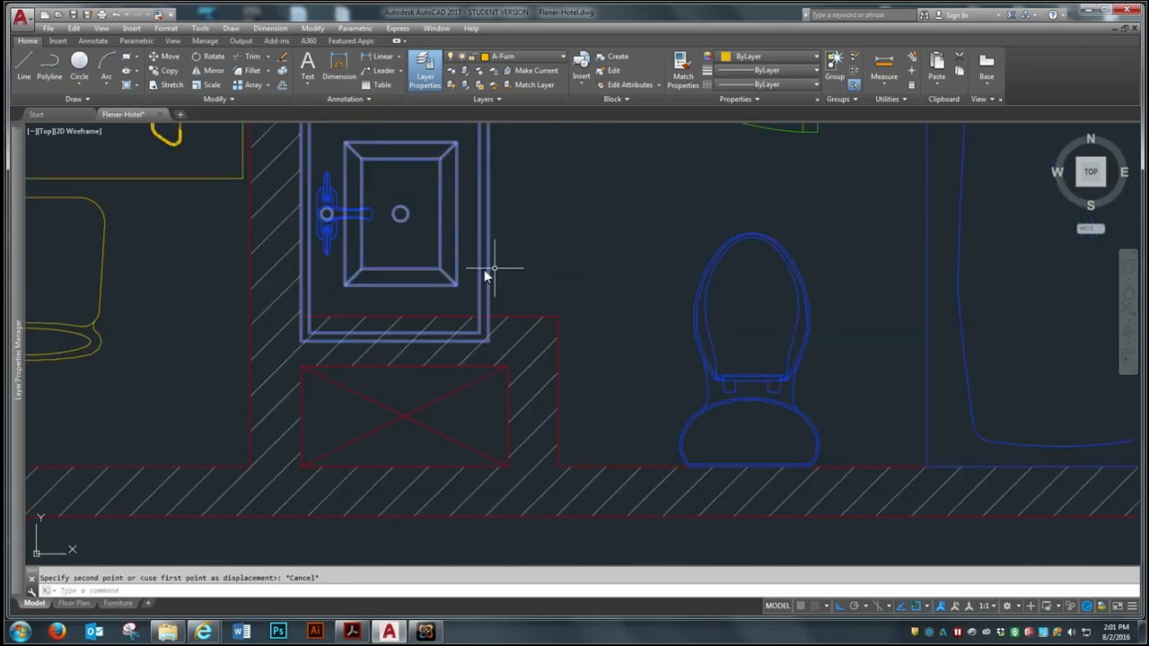
{"action": "scroll", "coordinate": [435, 303], "scroll_direction": "down", "scroll_amount": 2}
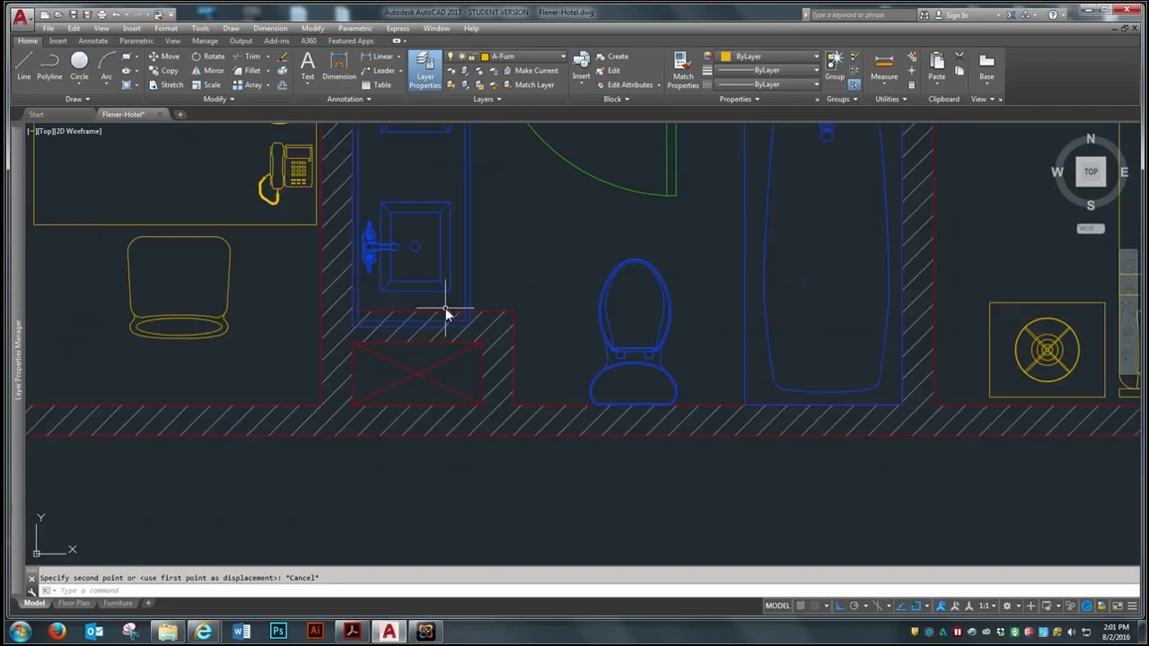
{"action": "left_click", "coordinate": [165, 84]}
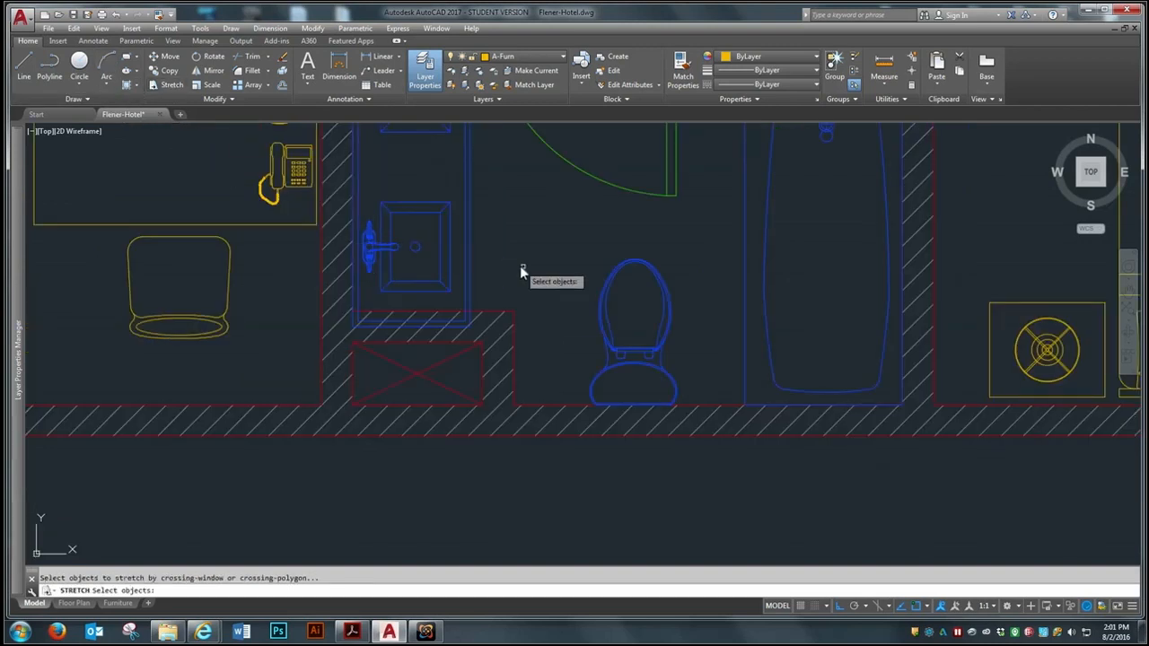
{"action": "left_click", "coordinate": [560, 285]}
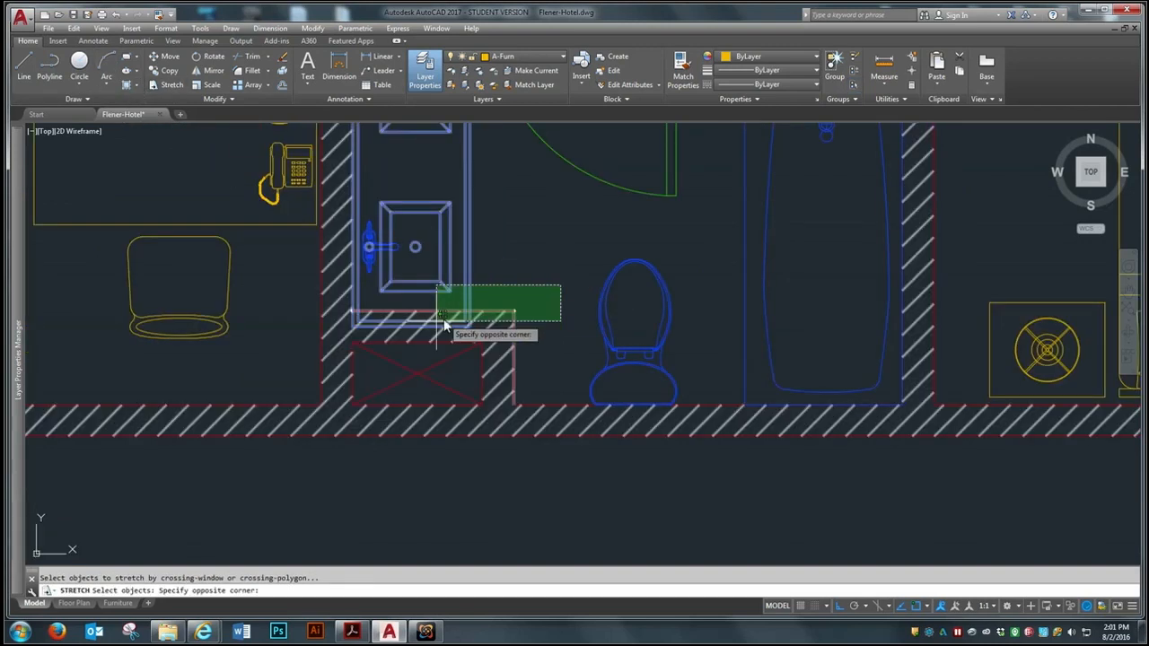
{"action": "left_click", "coordinate": [279, 354]}
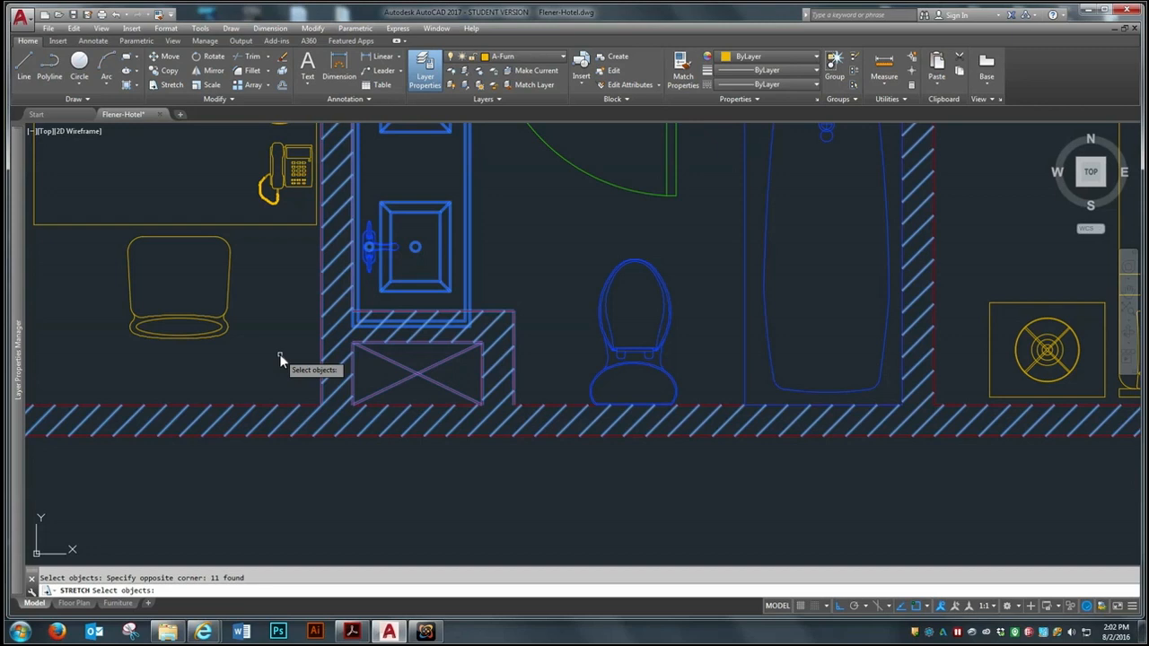
{"action": "left_click", "coordinate": [465, 249], "text": "shift"}
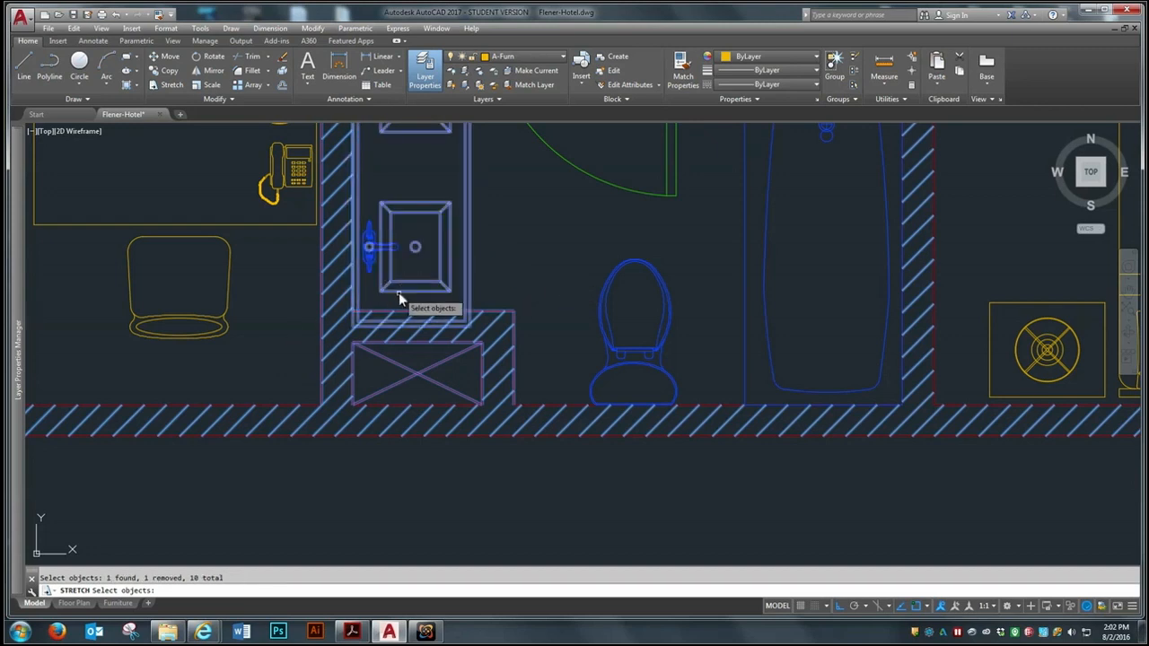
{"action": "scroll", "coordinate": [501, 316], "scroll_direction": "up", "scroll_amount": 2}
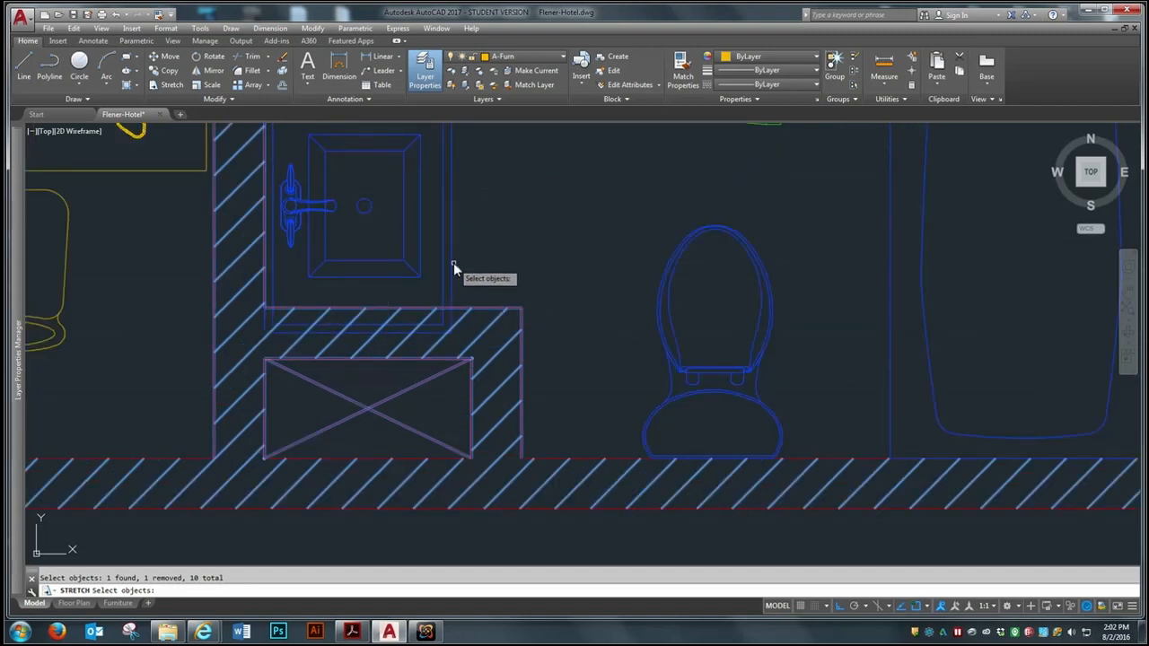
{"action": "scroll", "coordinate": [471, 276], "scroll_direction": "down", "scroll_amount": 6}
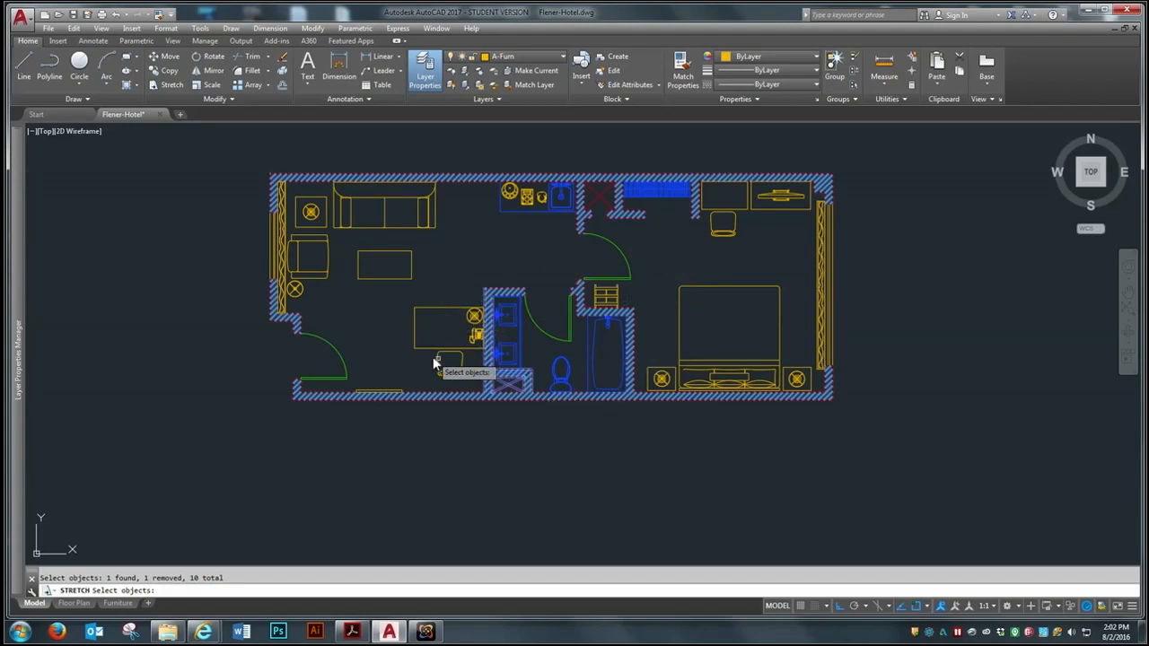
{"action": "scroll", "coordinate": [475, 461], "scroll_direction": "up", "scroll_amount": 3}
{"action": "scroll", "coordinate": [475, 462], "scroll_direction": "down", "scroll_amount": 5}
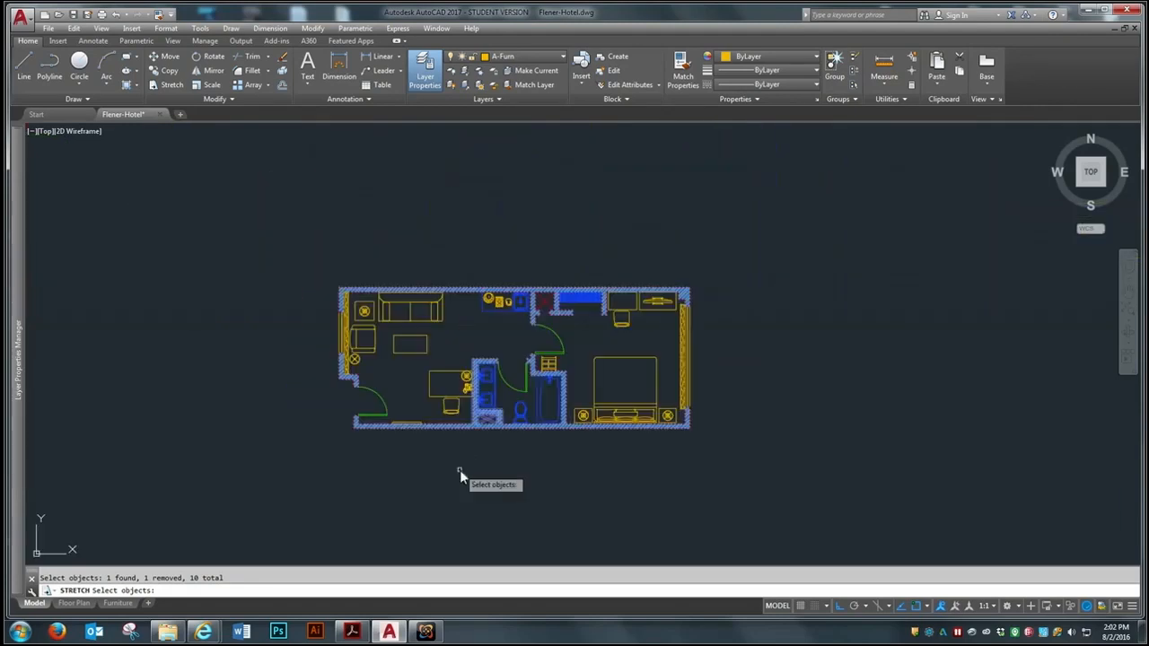
{"action": "scroll", "coordinate": [463, 446], "scroll_direction": "up", "scroll_amount": 2}
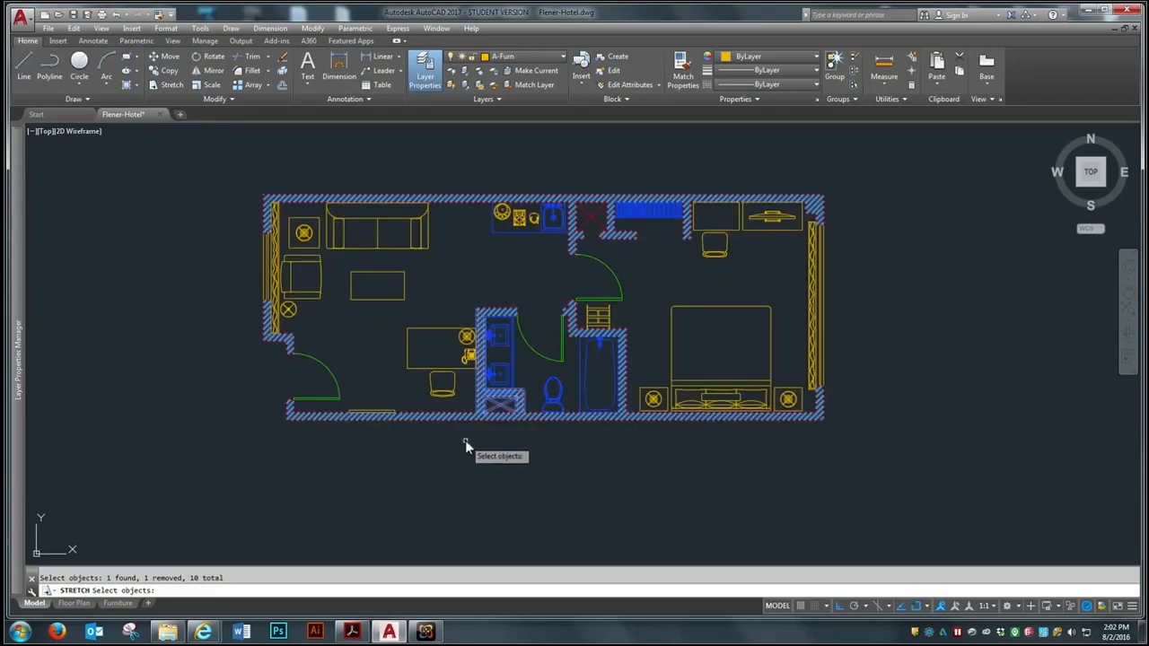
{"action": "scroll", "coordinate": [494, 406], "scroll_direction": "up", "scroll_amount": 6}
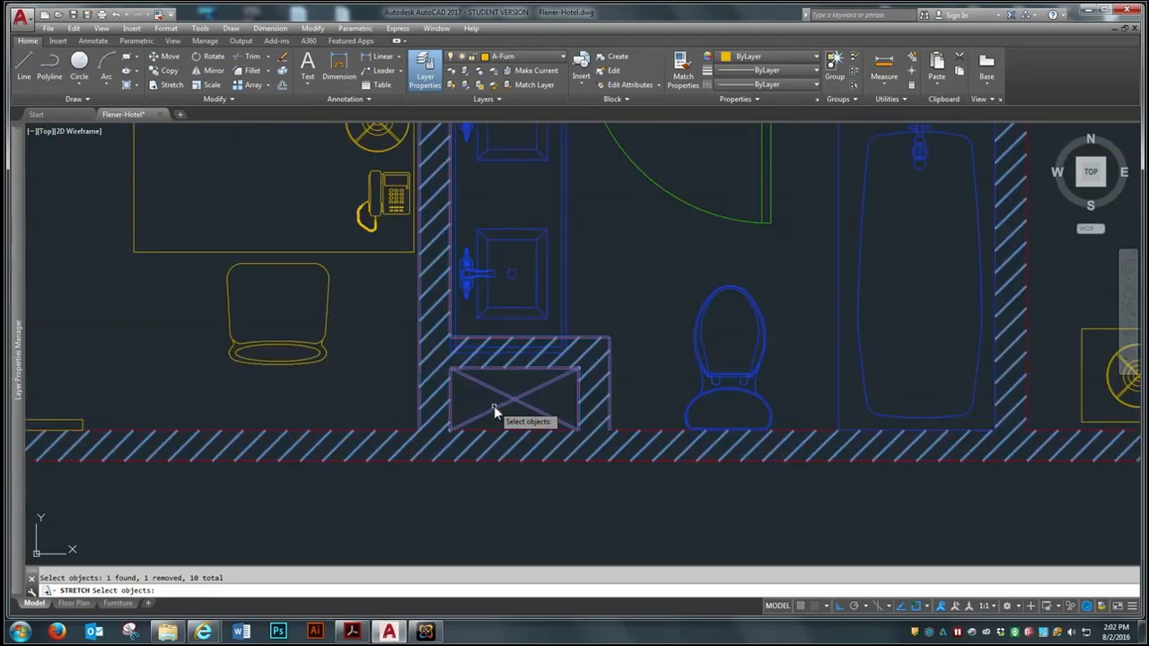
{"action": "key", "text": "Return"}
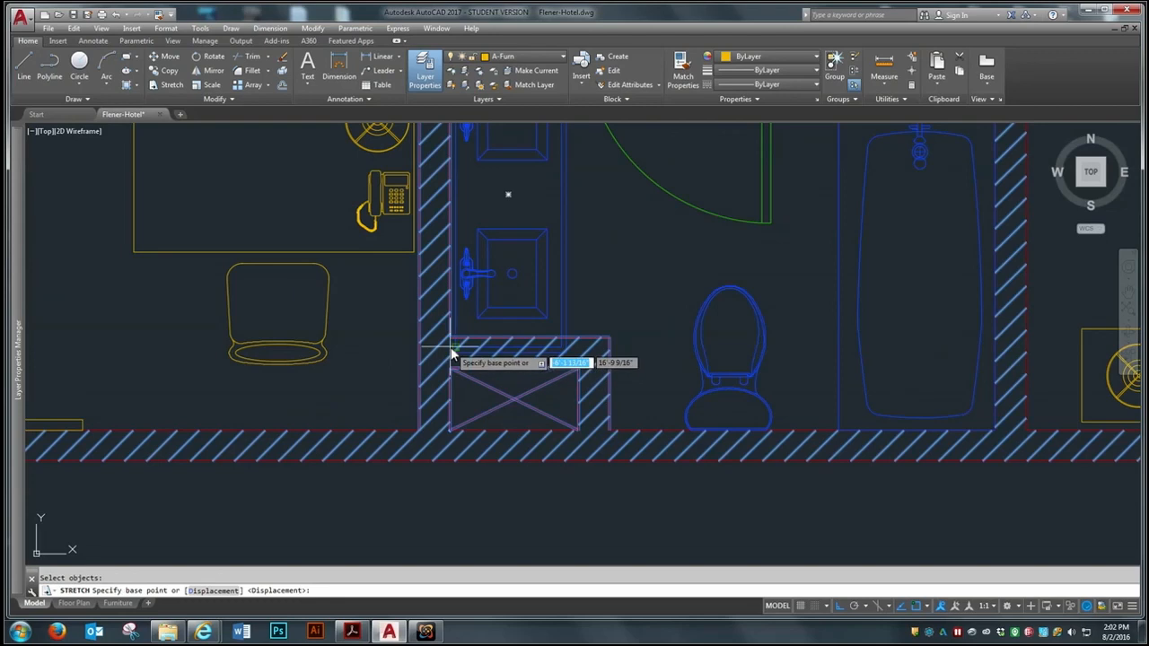
{"action": "scroll", "coordinate": [451, 354], "scroll_direction": "up", "scroll_amount": 5}
{"action": "left_click", "coordinate": [441, 339]}
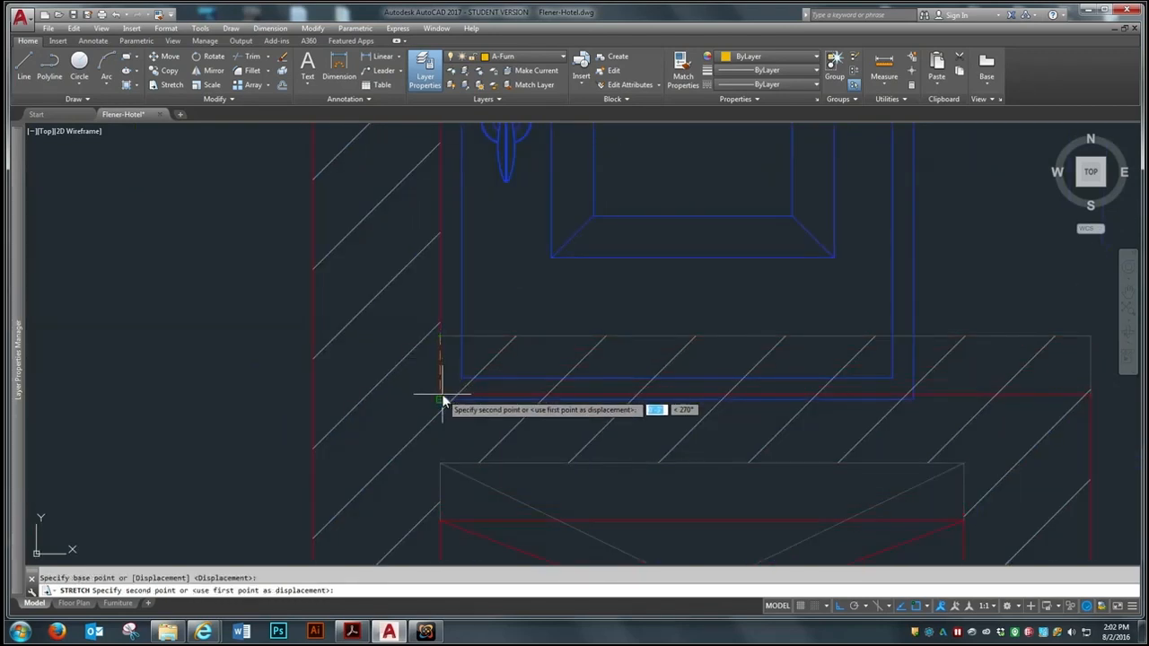
{"action": "left_click", "coordinate": [437, 399]}
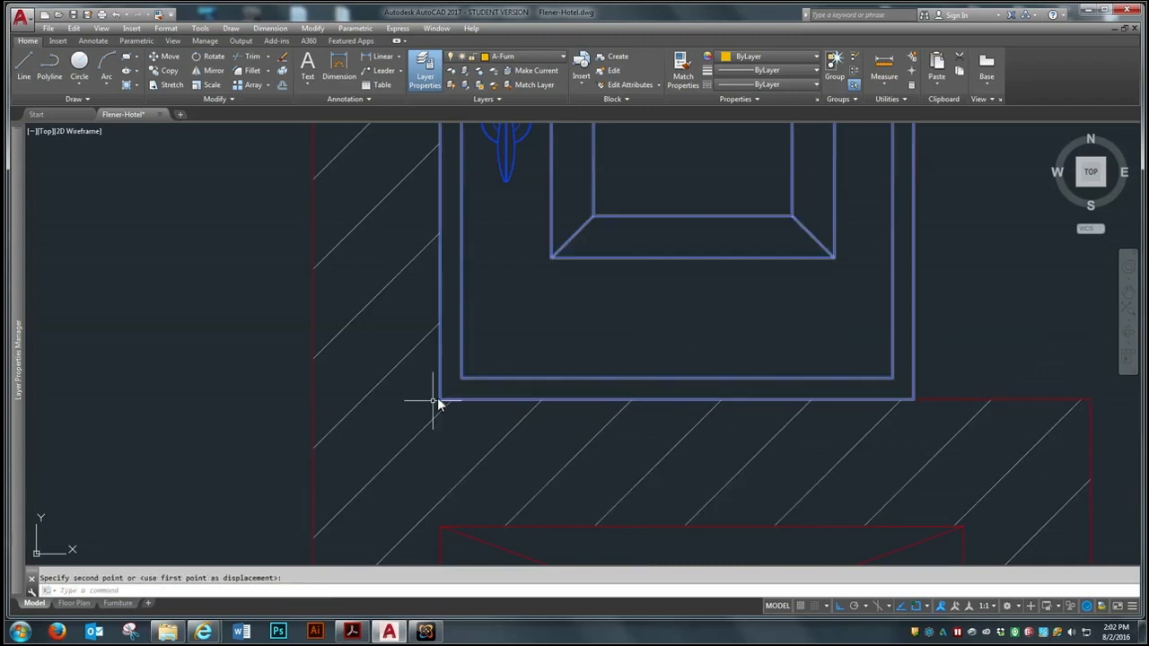
Insert the Doors drawing from the Week 9 folder as a block at scale 1 and angle 0, placed above the plan
{"action": "scroll", "coordinate": [430, 359], "scroll_direction": "down", "scroll_amount": 3}
{"action": "scroll", "coordinate": [449, 412], "scroll_direction": "down", "scroll_amount": 4}
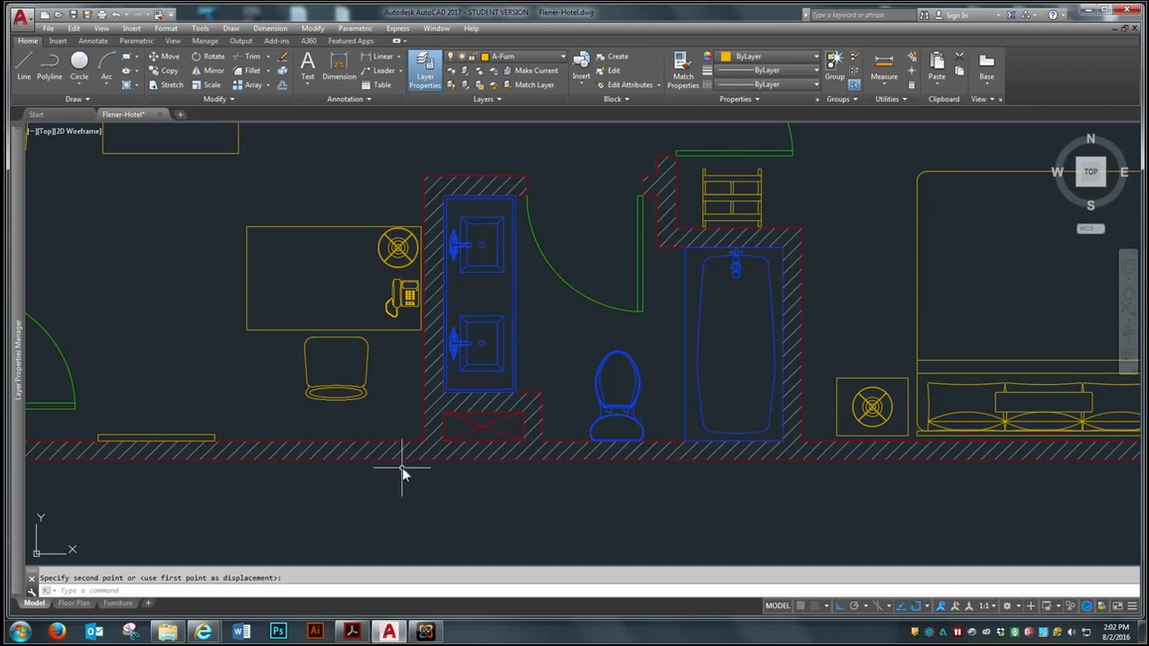
{"action": "scroll", "coordinate": [489, 462], "scroll_direction": "down", "scroll_amount": 5}
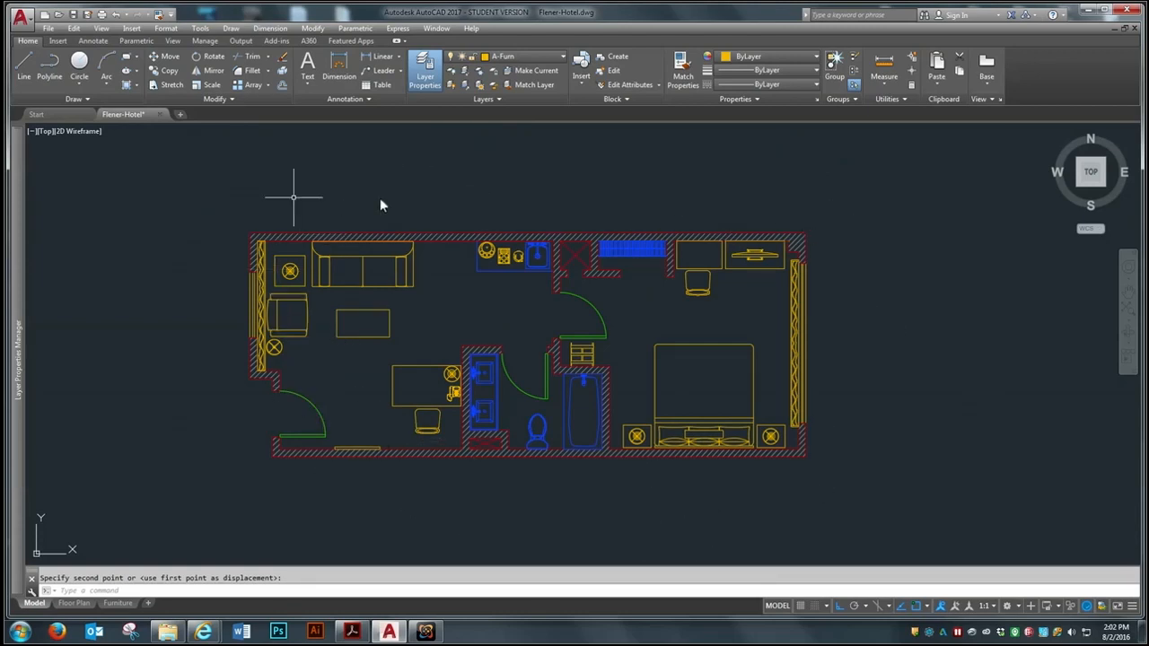
{"action": "left_click", "coordinate": [134, 29]}
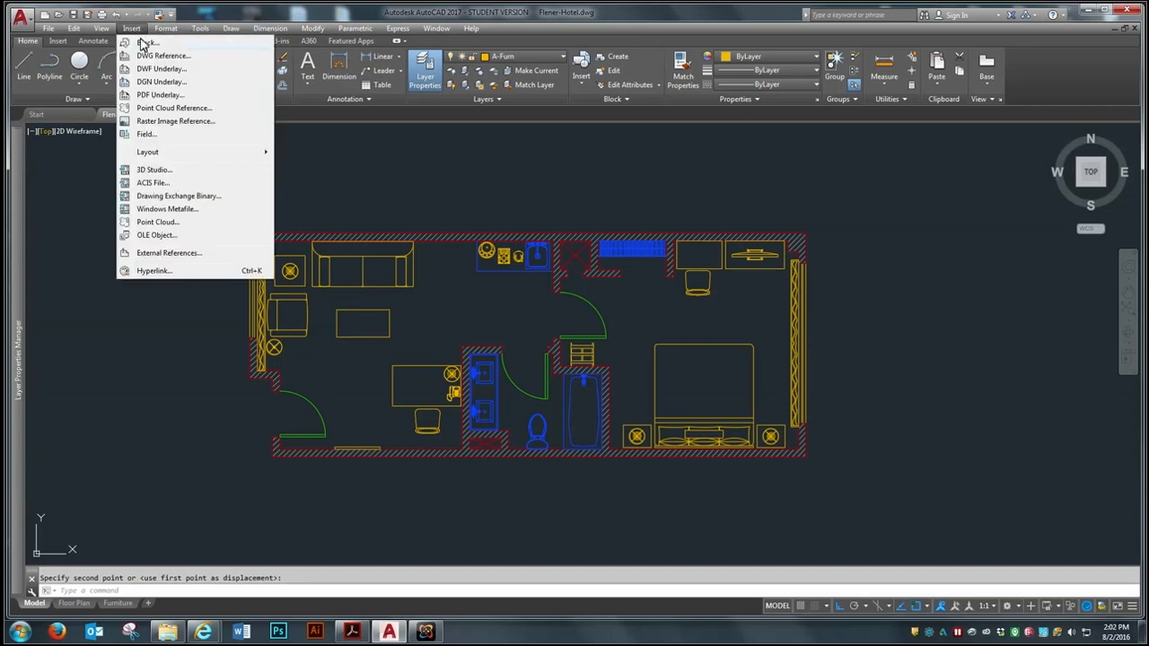
{"action": "left_click", "coordinate": [143, 43]}
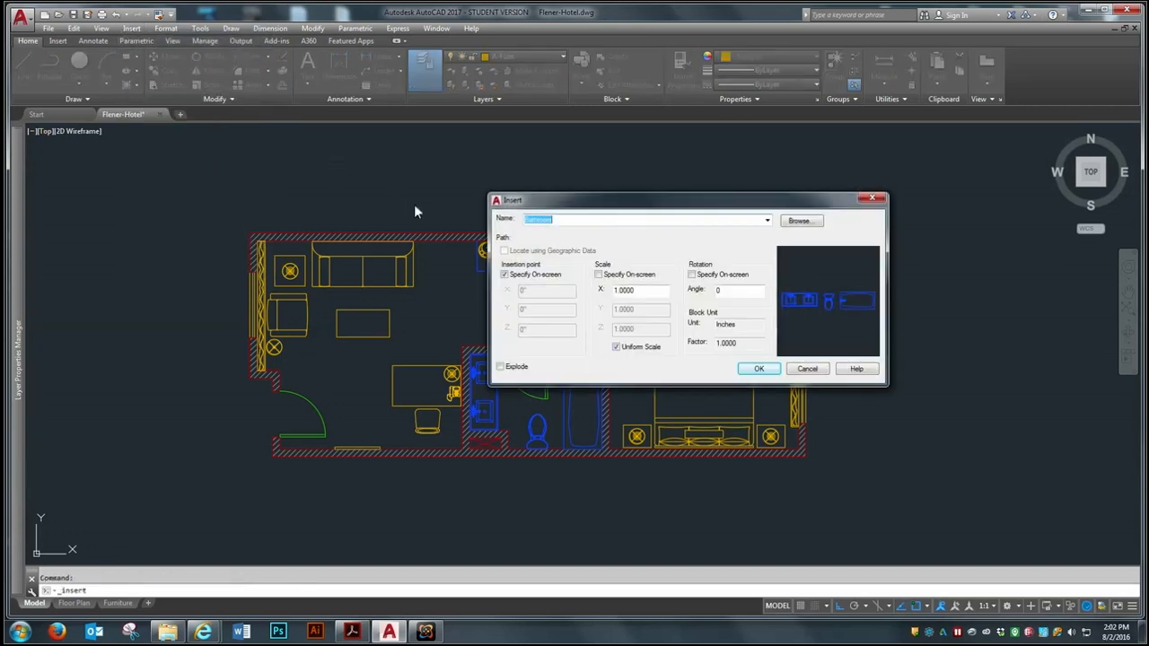
{"action": "left_click", "coordinate": [798, 221]}
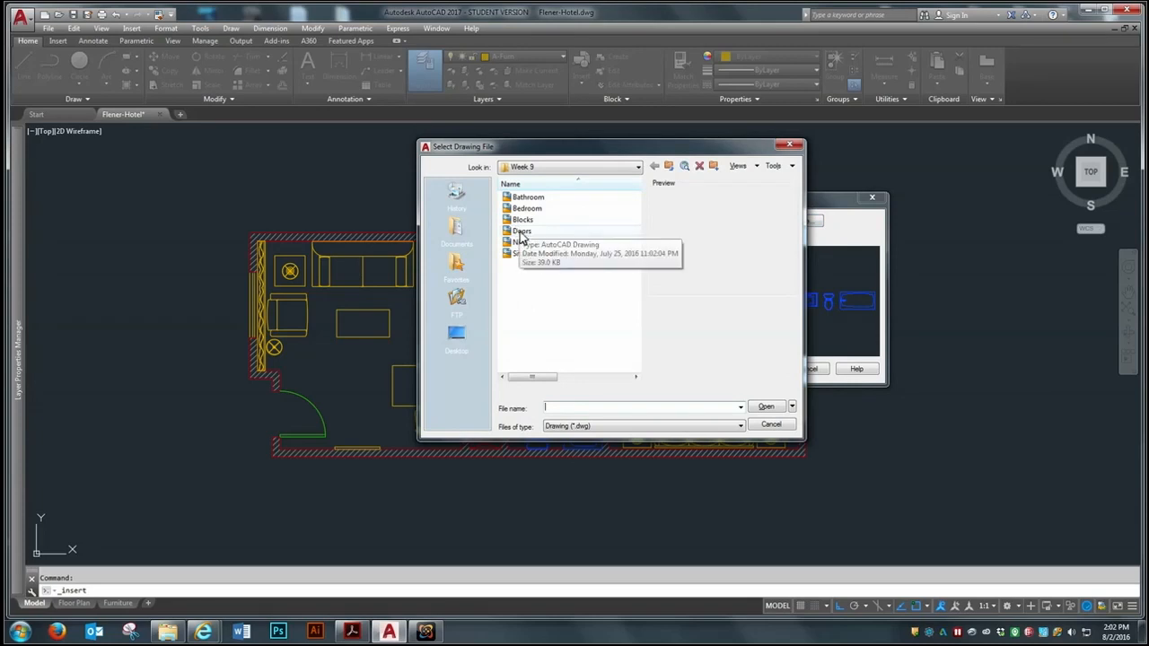
{"action": "left_click", "coordinate": [521, 234]}
{"action": "left_click", "coordinate": [764, 408]}
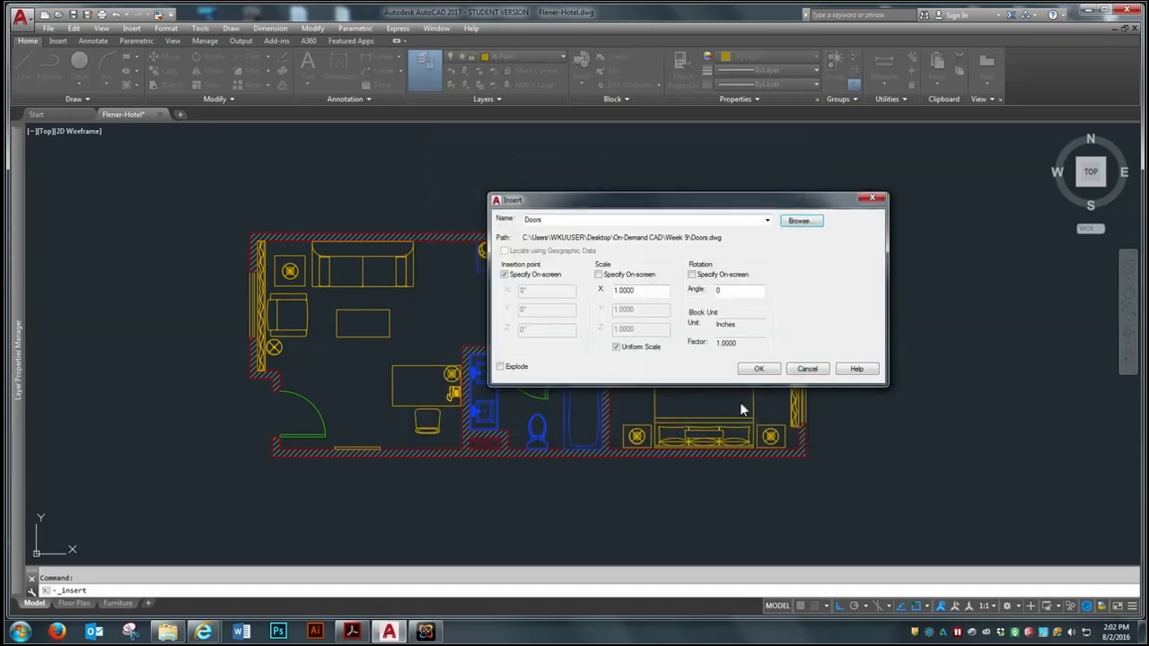
{"action": "left_click", "coordinate": [759, 369]}
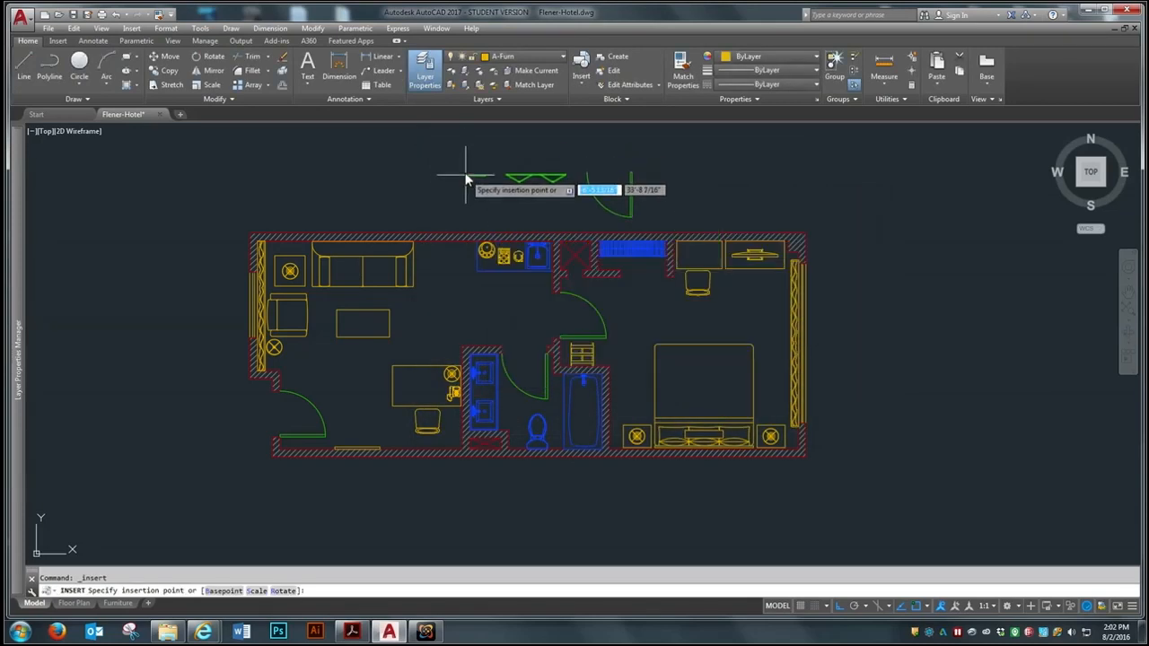
{"action": "scroll", "coordinate": [640, 158], "scroll_direction": "up", "scroll_amount": 4}
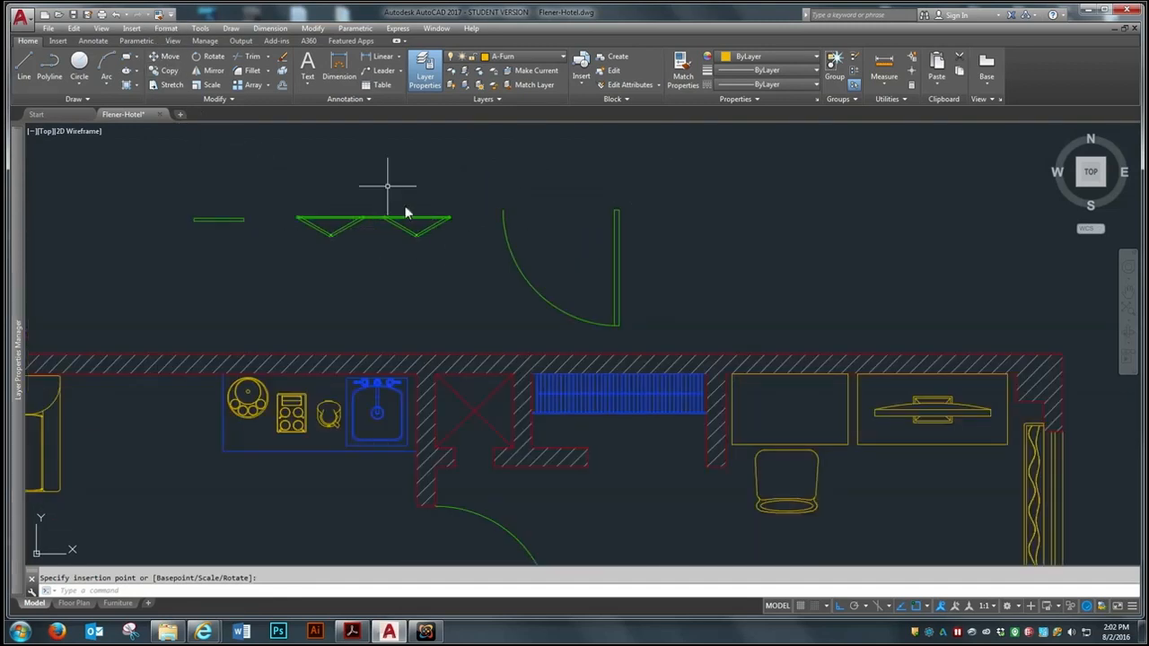
Explode the inserted Doors block into its separate doors
{"action": "left_click", "coordinate": [284, 73]}
{"action": "left_click", "coordinate": [507, 251]}
{"action": "key", "text": "Return"}
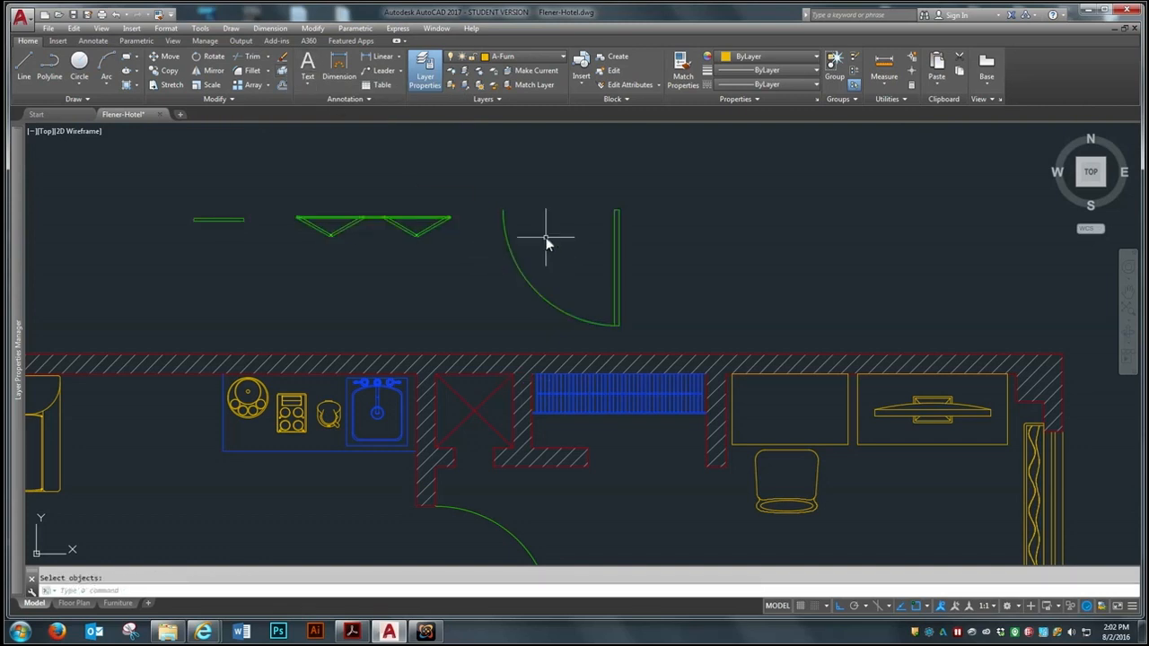
Delete the swing door from the exploded door set above the plan
{"action": "scroll", "coordinate": [548, 238], "scroll_direction": "down", "scroll_amount": 5}
{"action": "scroll", "coordinate": [525, 383], "scroll_direction": "up", "scroll_amount": 3}
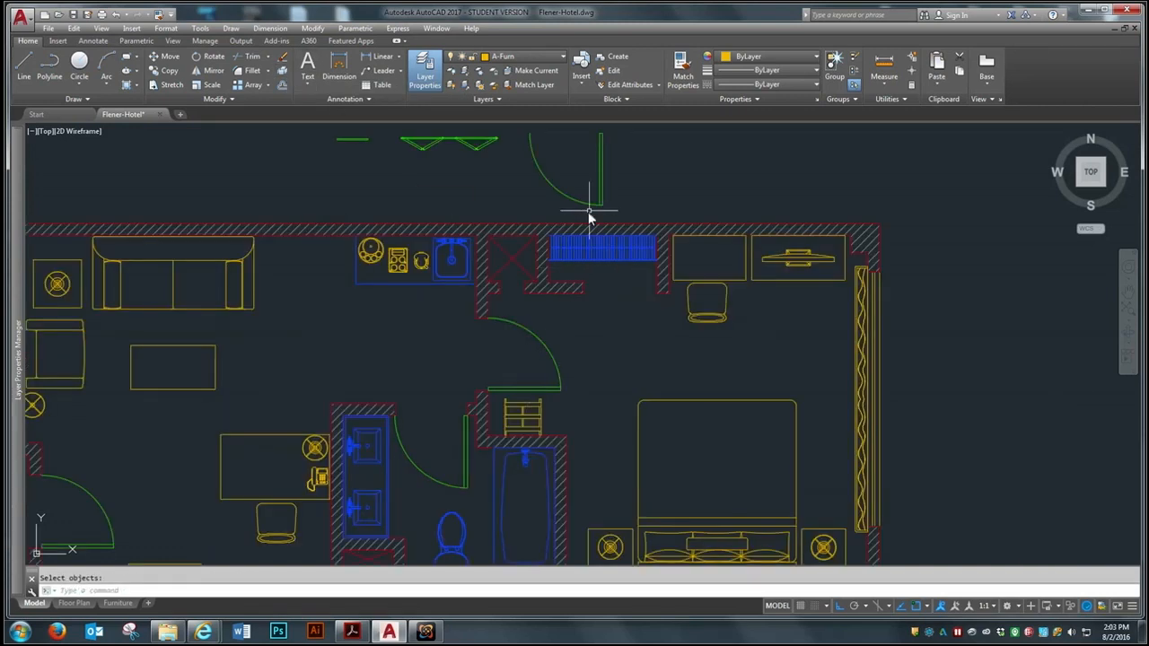
{"action": "left_click", "coordinate": [616, 170]}
{"action": "left_click", "coordinate": [541, 198]}
{"action": "key", "text": "Delete"}
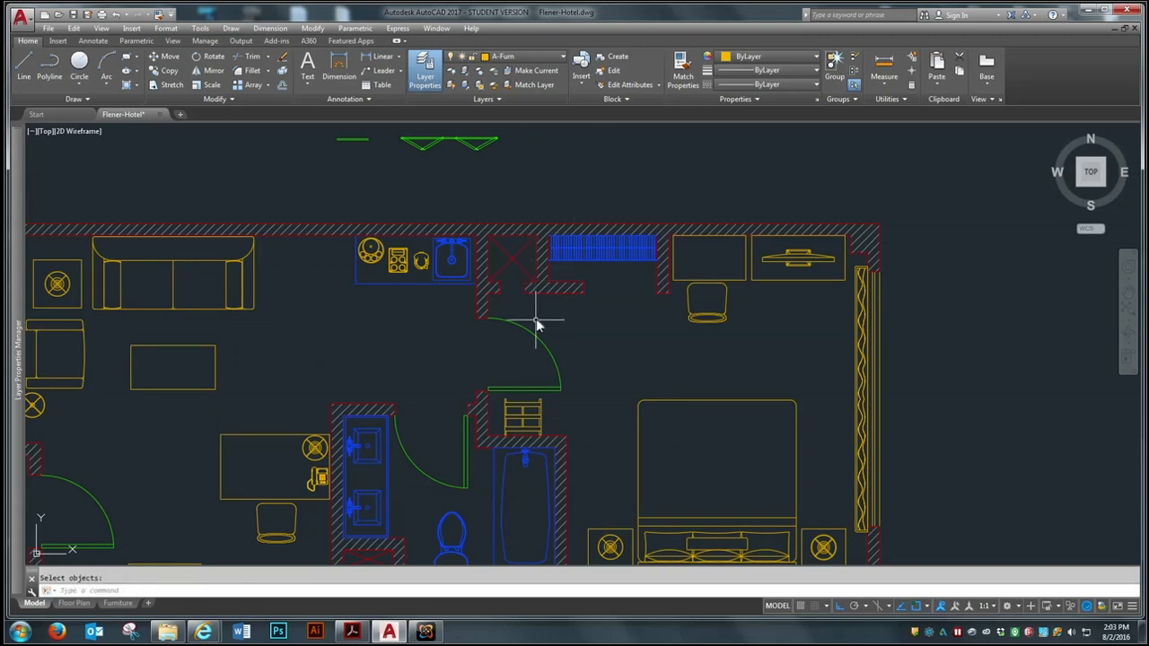
Move the straight door panel by its upper-right corner to the lower-right corner of the wall opening below the crossed shaft
{"action": "scroll", "coordinate": [537, 325], "scroll_direction": "down", "scroll_amount": 3}
{"action": "scroll", "coordinate": [480, 249], "scroll_direction": "up", "scroll_amount": 6}
{"action": "type", "text": "m"}
{"action": "key", "text": "Return"}
{"action": "left_click", "coordinate": [436, 274]}
{"action": "left_click", "coordinate": [205, 329]}
{"action": "key", "text": "Return"}
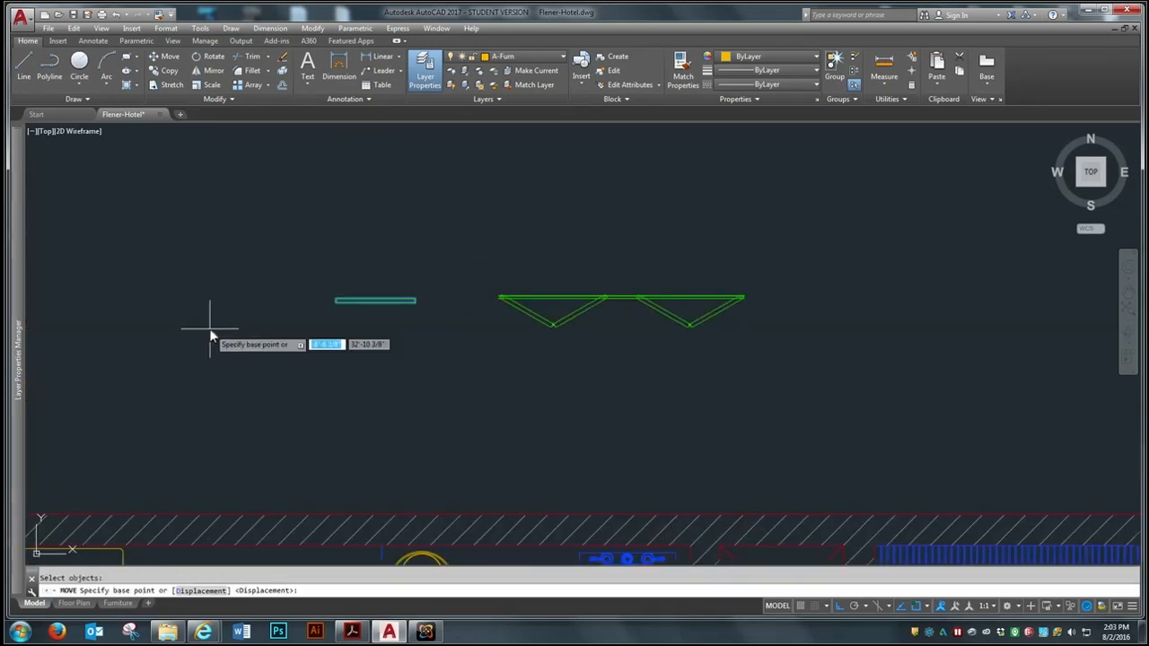
{"action": "left_click", "coordinate": [414, 297]}
{"action": "scroll", "coordinate": [372, 264], "scroll_direction": "down", "scroll_amount": 4}
{"action": "scroll", "coordinate": [435, 335], "scroll_direction": "up", "scroll_amount": 2}
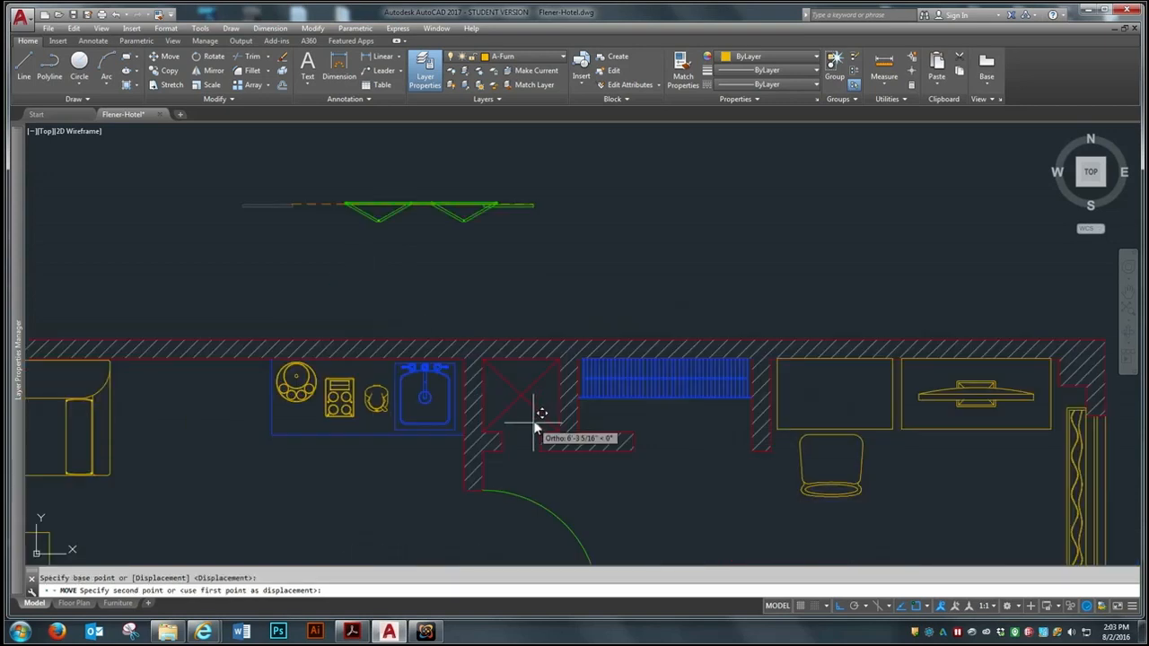
{"action": "scroll", "coordinate": [542, 462], "scroll_direction": "up", "scroll_amount": 2}
{"action": "left_click", "coordinate": [542, 472]}
Shift the straight door panel a short distance straight down, clear of the shaft opening
{"action": "scroll", "coordinate": [537, 485], "scroll_direction": "up", "scroll_amount": 5}
{"action": "key", "text": "Return"}
{"action": "left_click", "coordinate": [463, 409]}
{"action": "key", "text": "Return"}
{"action": "left_click", "coordinate": [392, 467]}
{"action": "left_click", "coordinate": [392, 490]}
Draw a construction line across the lower edge of the shaft opening, from one wall corner to the other
{"action": "type", "text": "l"}
{"action": "key", "text": "Return"}
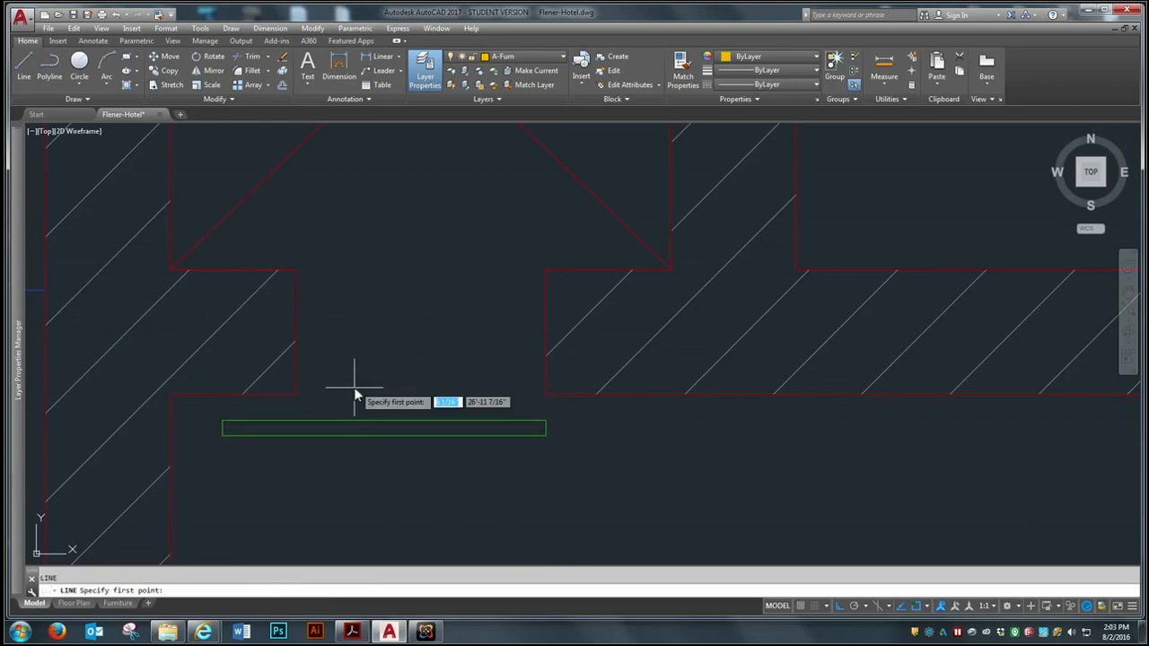
{"action": "left_click", "coordinate": [297, 395]}
{"action": "left_click", "coordinate": [546, 396]}
{"action": "key", "text": "Return"}
Move the straight door panel by the midpoint of its upper edge to the midpoint of the construction line
{"action": "type", "text": "m"}
{"action": "key", "text": "Return"}
{"action": "left_click", "coordinate": [377, 419]}
{"action": "key", "text": "Return"}
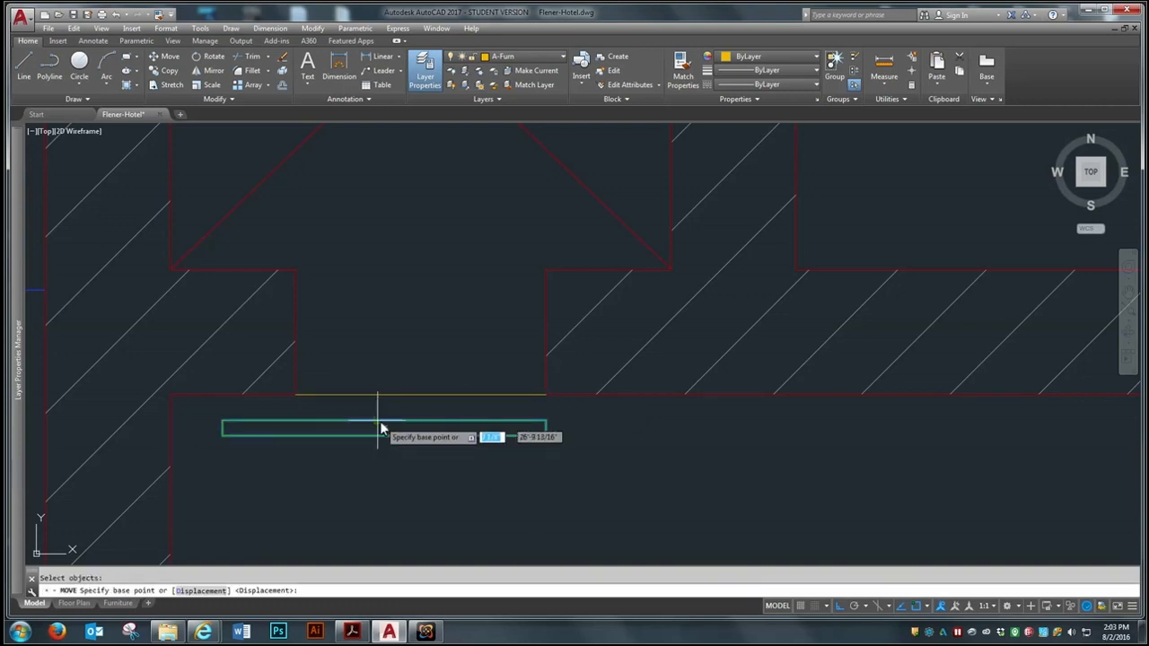
{"action": "left_click", "coordinate": [379, 421]}
{"action": "left_click", "coordinate": [413, 397]}
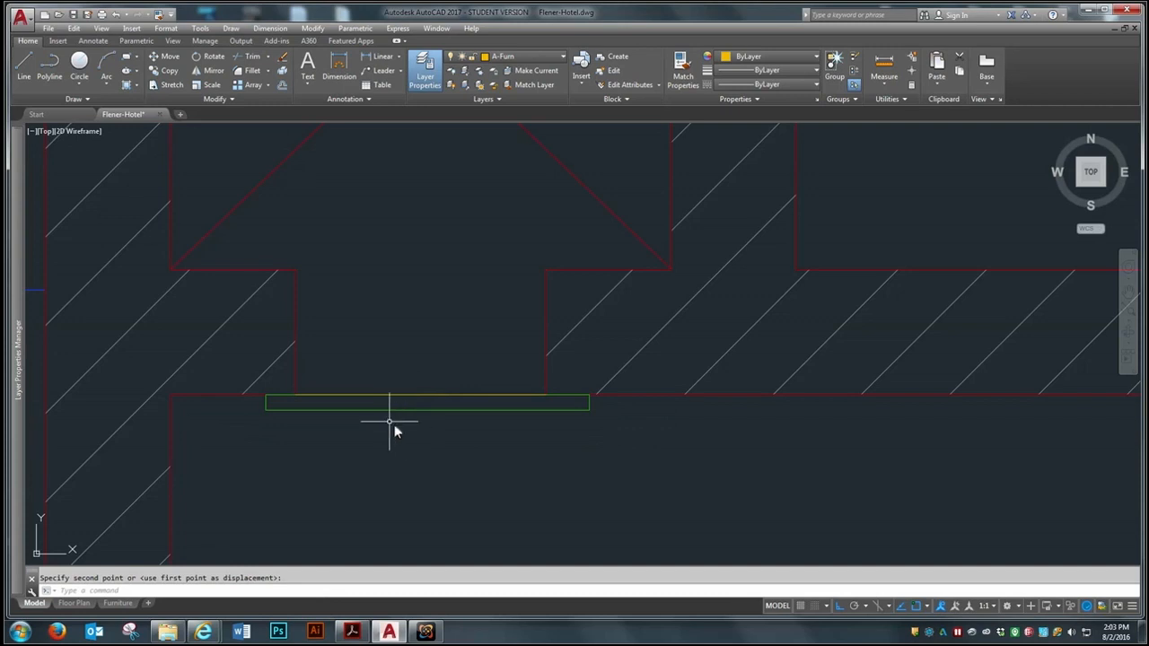
Erase the construction line across the shaft opening, keeping the door panel
{"action": "type", "text": "e"}
{"action": "key", "text": "Return"}
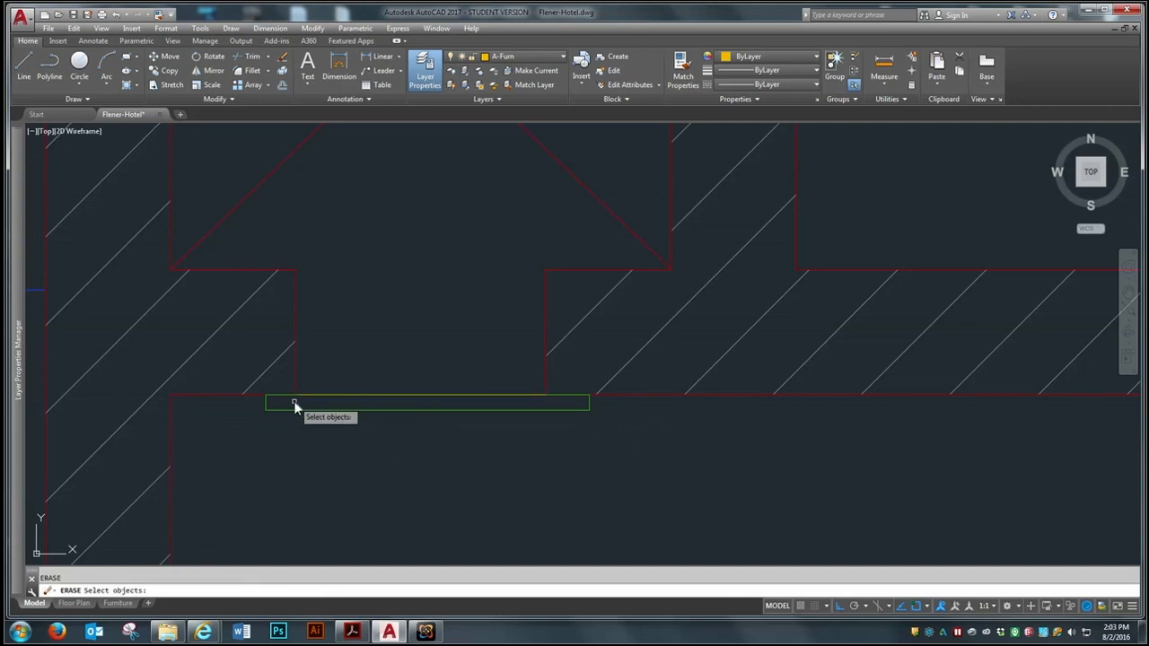
{"action": "left_click", "coordinate": [341, 395]}
{"action": "key", "text": "Return"}
{"action": "scroll", "coordinate": [377, 383], "scroll_direction": "down", "scroll_amount": 5}
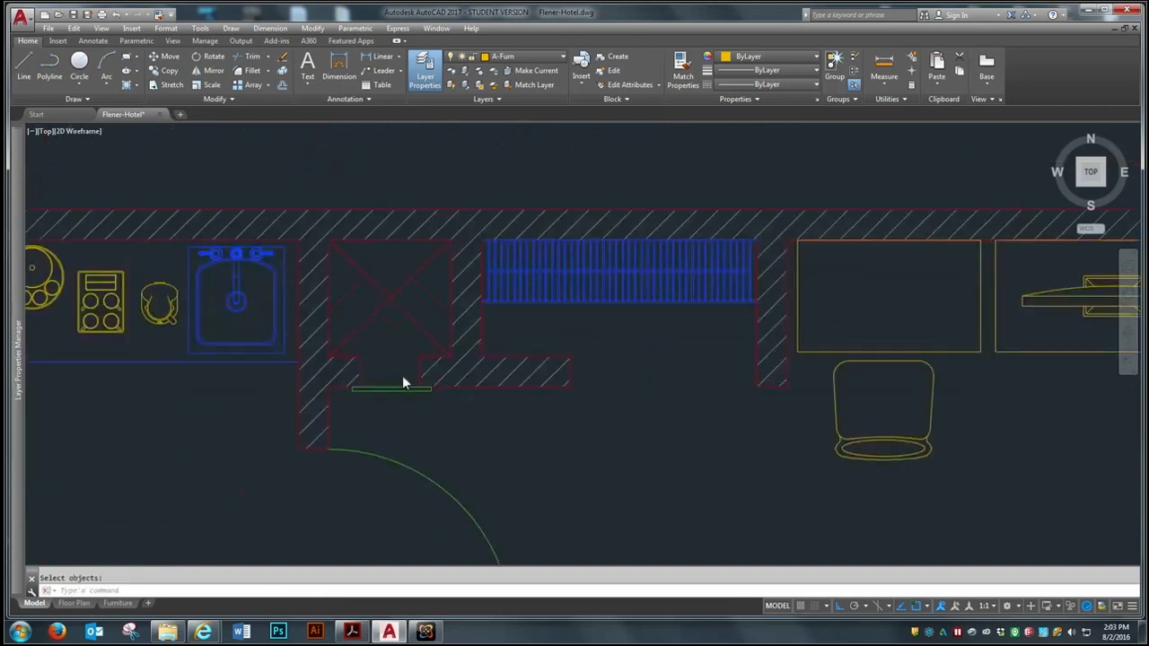
Move the bifold door by its upper-right corner to the lower-left corner of the wall on the closet's right side
{"action": "scroll", "coordinate": [402, 383], "scroll_direction": "down", "scroll_amount": 2}
{"action": "type", "text": "m"}
{"action": "key", "text": "Return"}
{"action": "left_click", "coordinate": [303, 143]}
{"action": "key", "text": "Return"}
{"action": "scroll", "coordinate": [398, 124], "scroll_direction": "up", "scroll_amount": 6}
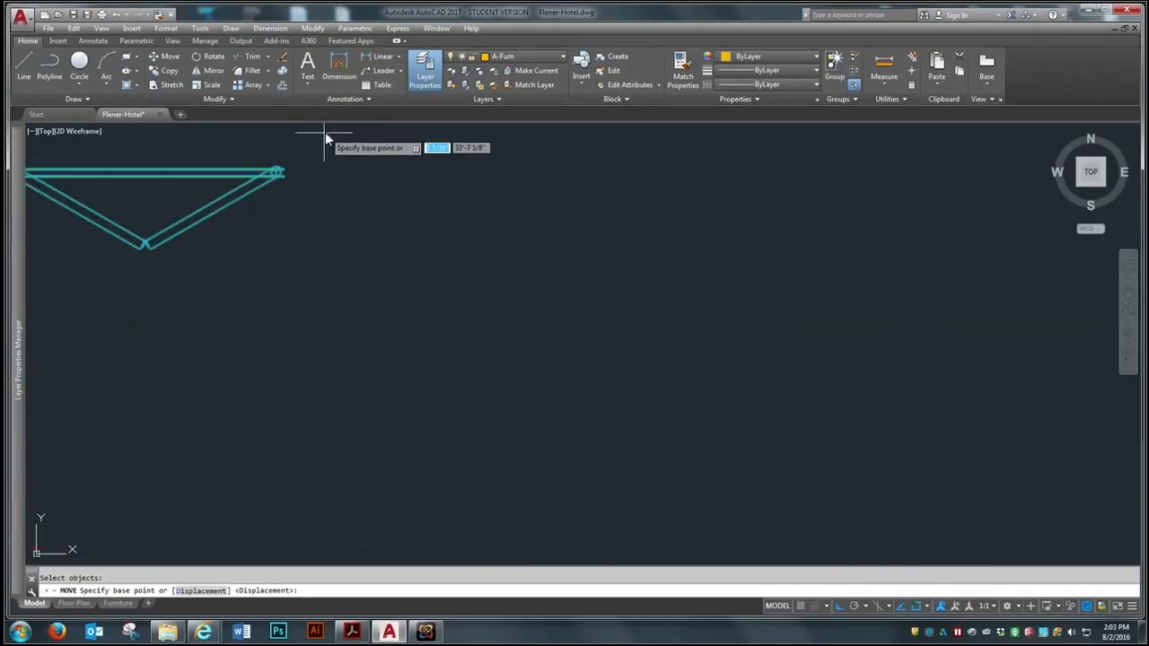
{"action": "left_click", "coordinate": [278, 170]}
{"action": "scroll", "coordinate": [275, 153], "scroll_direction": "down", "scroll_amount": 4}
{"action": "scroll", "coordinate": [481, 289], "scroll_direction": "up", "scroll_amount": 5}
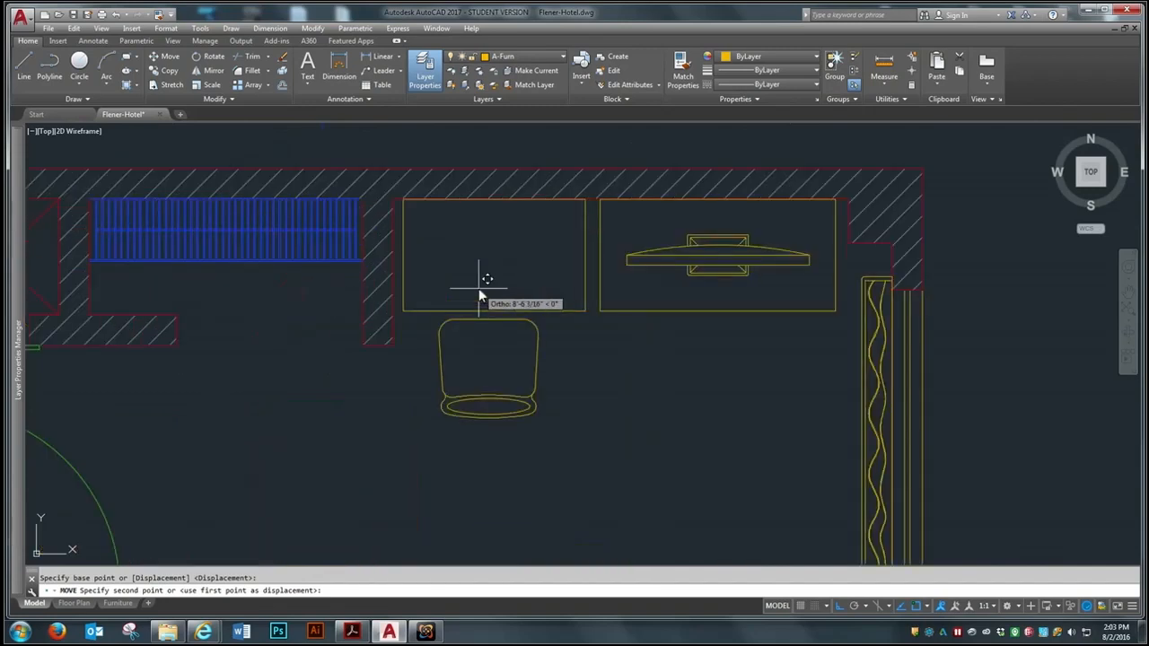
{"action": "left_click", "coordinate": [298, 377]}
Move the bifold door up so its lower-right corner sits on the lower-left corner of the closet's right wall
{"action": "scroll", "coordinate": [508, 422], "scroll_direction": "down", "scroll_amount": 2}
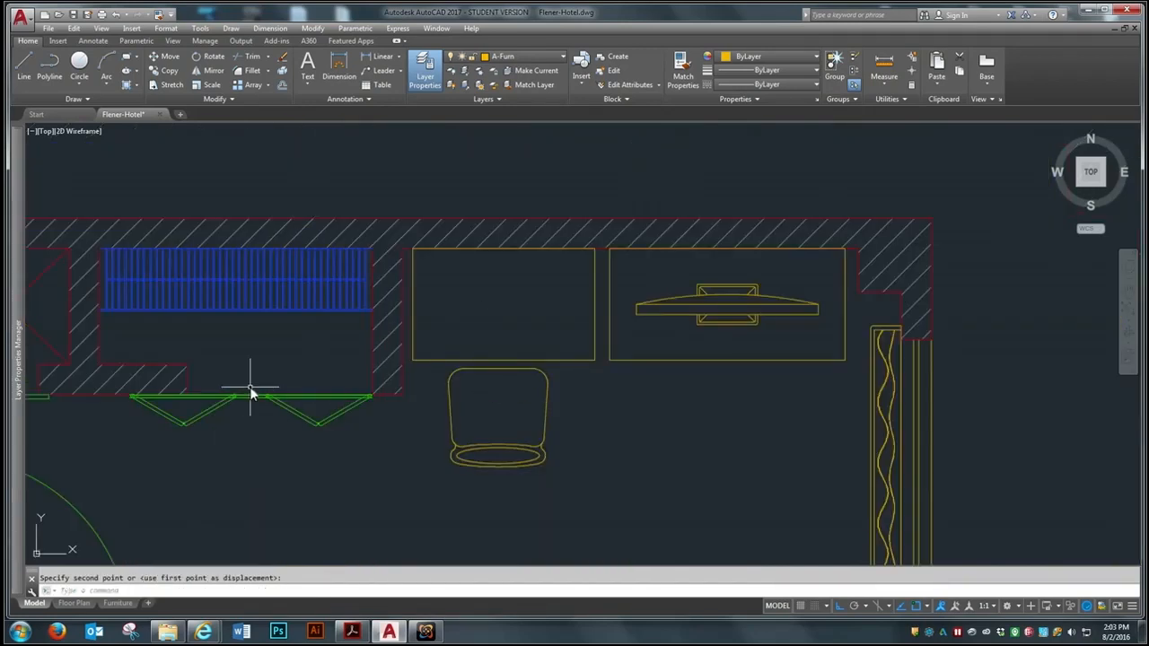
{"action": "scroll", "coordinate": [249, 387], "scroll_direction": "up", "scroll_amount": 2}
{"action": "scroll", "coordinate": [434, 427], "scroll_direction": "up", "scroll_amount": 3}
{"action": "type", "text": "m"}
{"action": "key", "text": "Return"}
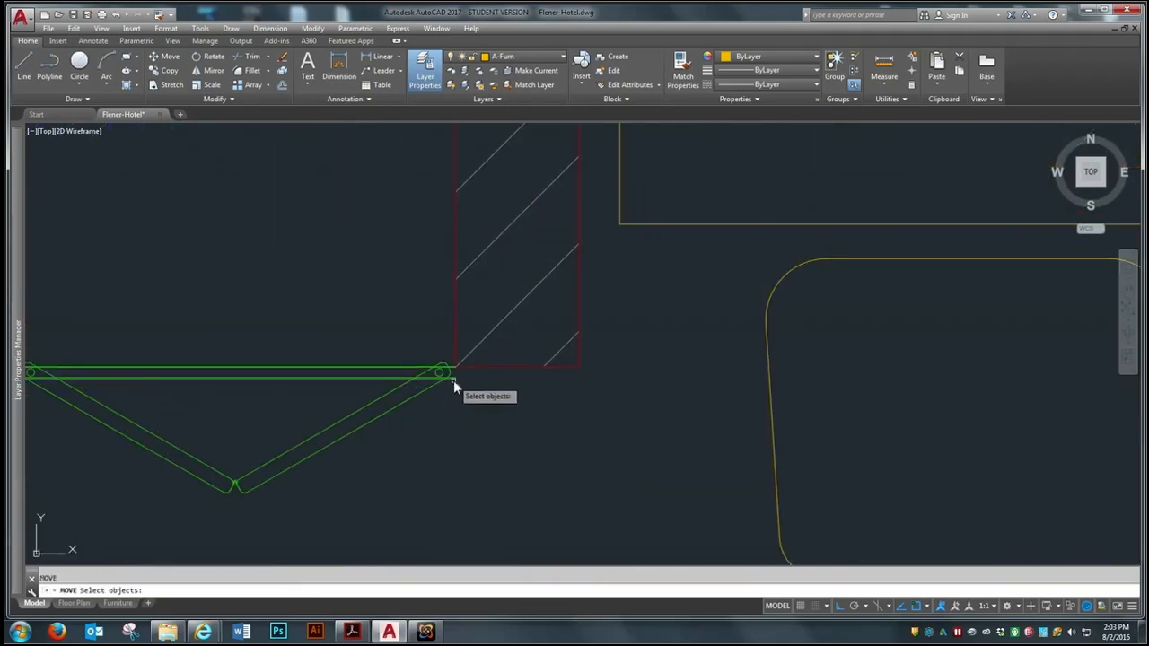
{"action": "left_click", "coordinate": [453, 379]}
{"action": "key", "text": "Return"}
{"action": "left_click", "coordinate": [457, 379]}
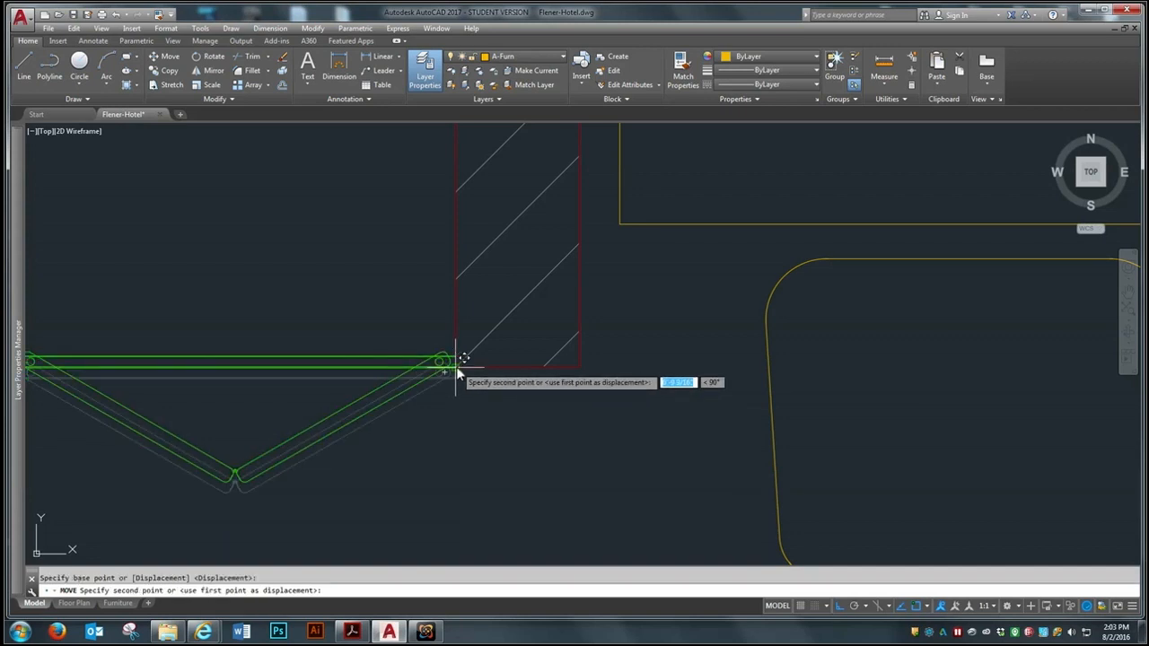
{"action": "left_click", "coordinate": [459, 370]}
Stretch the end of the closet's short front wall back to the left end of the bifold door
{"action": "scroll", "coordinate": [587, 382], "scroll_direction": "down", "scroll_amount": 3}
{"action": "scroll", "coordinate": [334, 367], "scroll_direction": "up", "scroll_amount": 2}
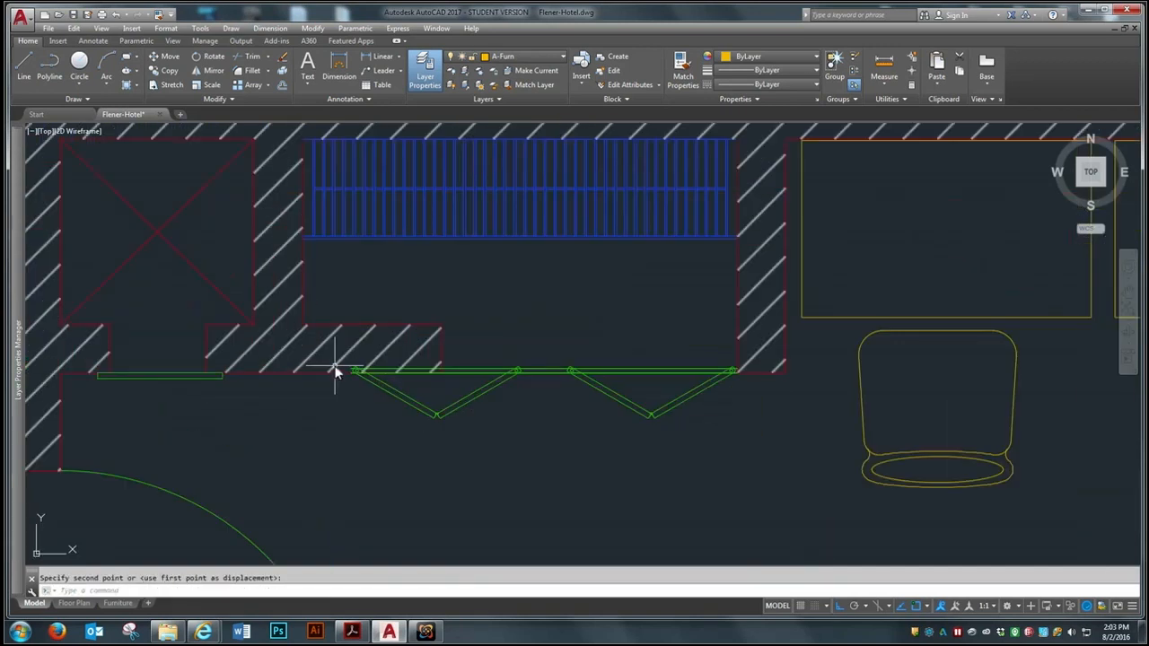
{"action": "scroll", "coordinate": [377, 440], "scroll_direction": "down", "scroll_amount": 2}
{"action": "scroll", "coordinate": [375, 445], "scroll_direction": "up", "scroll_amount": 2}
{"action": "scroll", "coordinate": [382, 413], "scroll_direction": "up", "scroll_amount": 4}
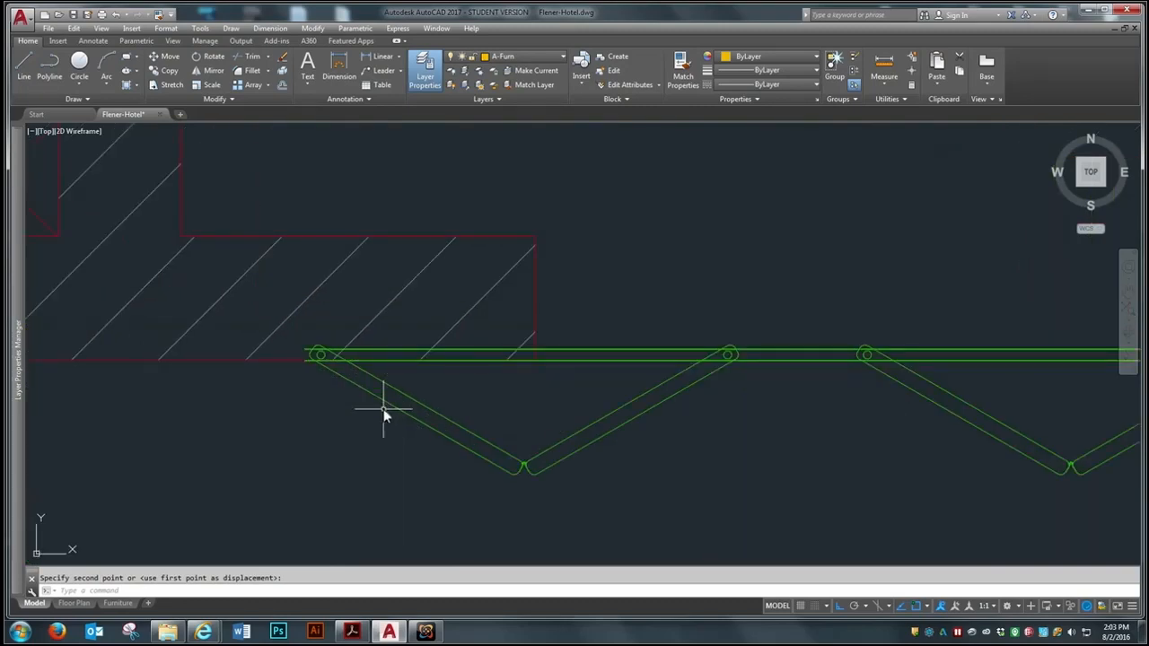
{"action": "left_click", "coordinate": [167, 84]}
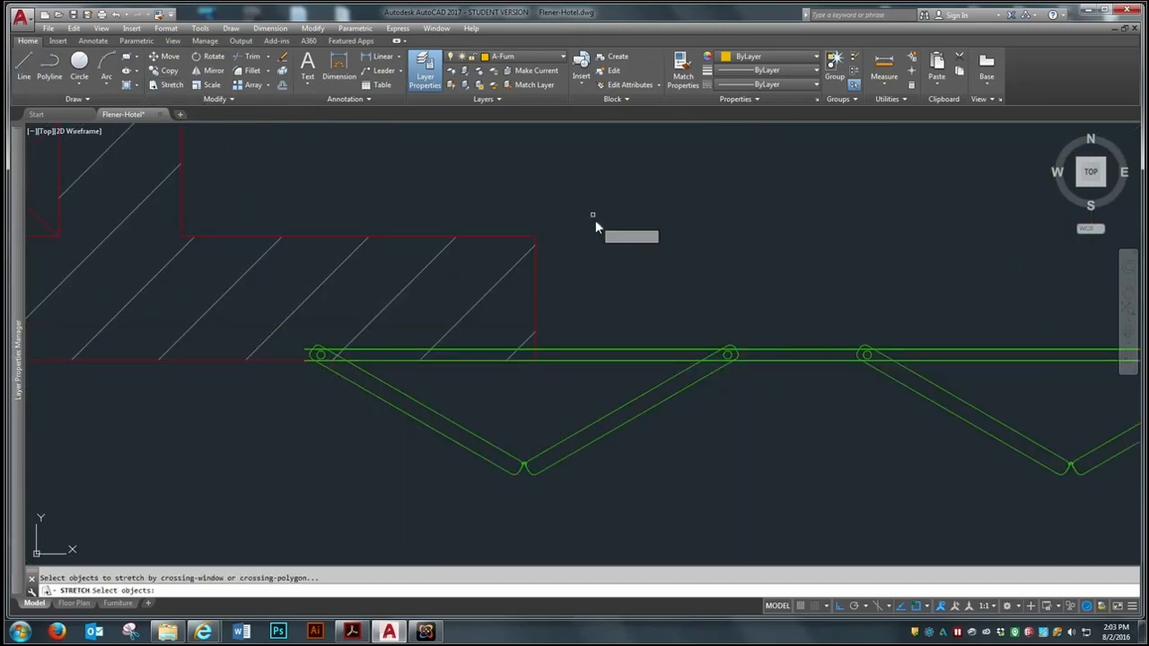
{"action": "left_click", "coordinate": [575, 176]}
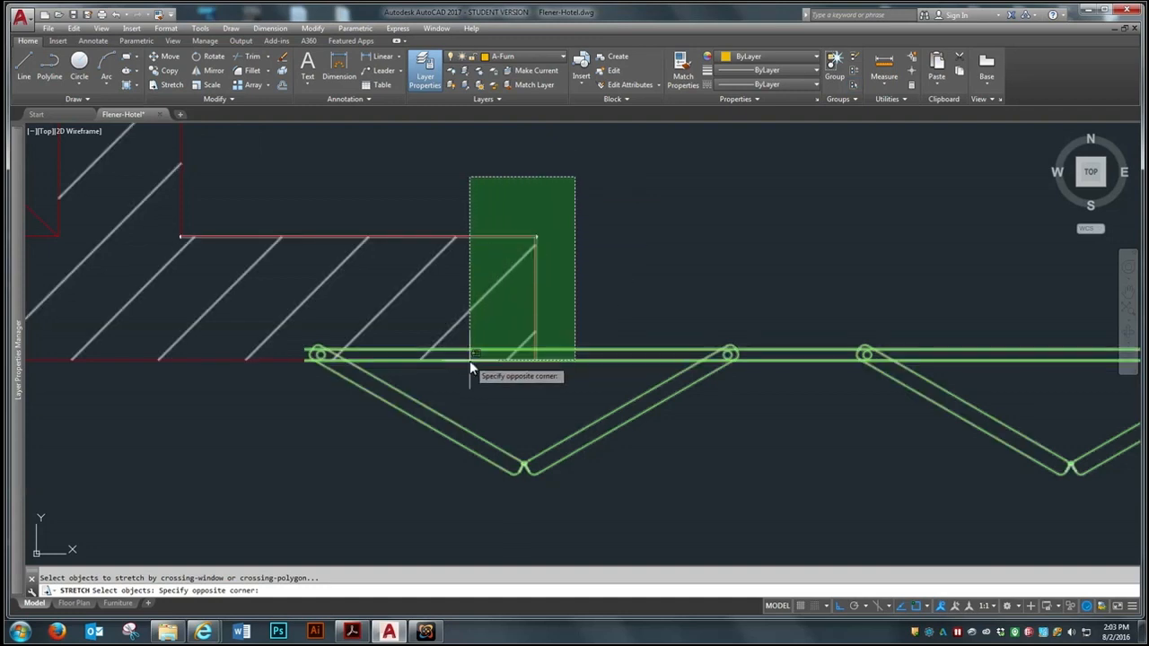
{"action": "left_click", "coordinate": [443, 363]}
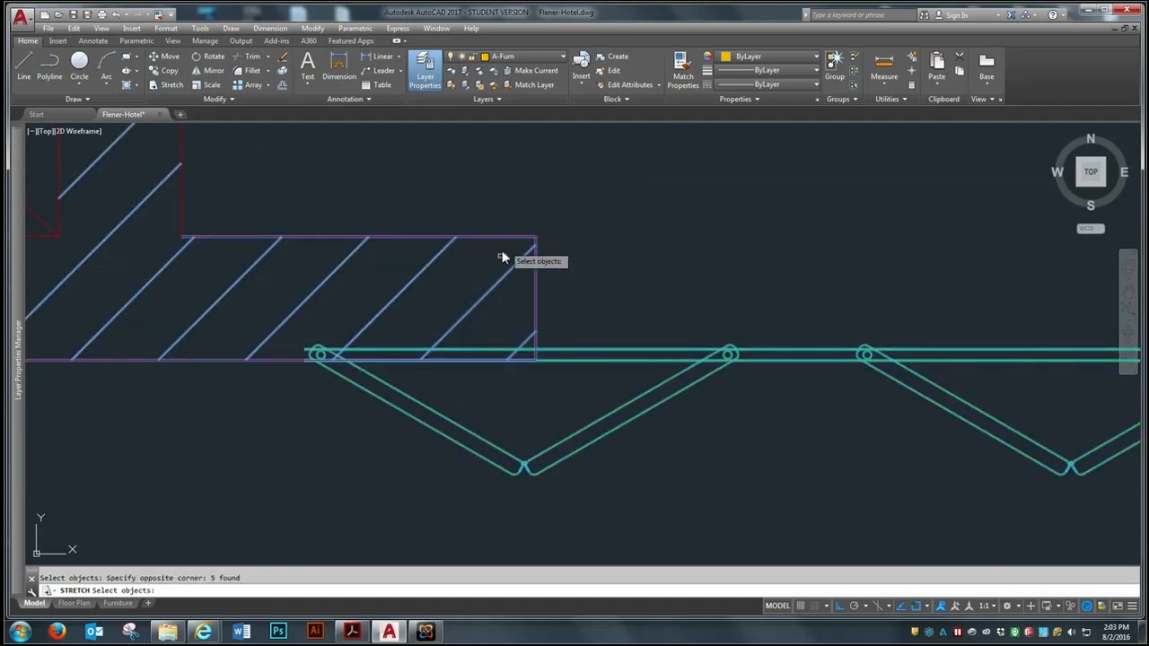
{"action": "key", "text": "Return"}
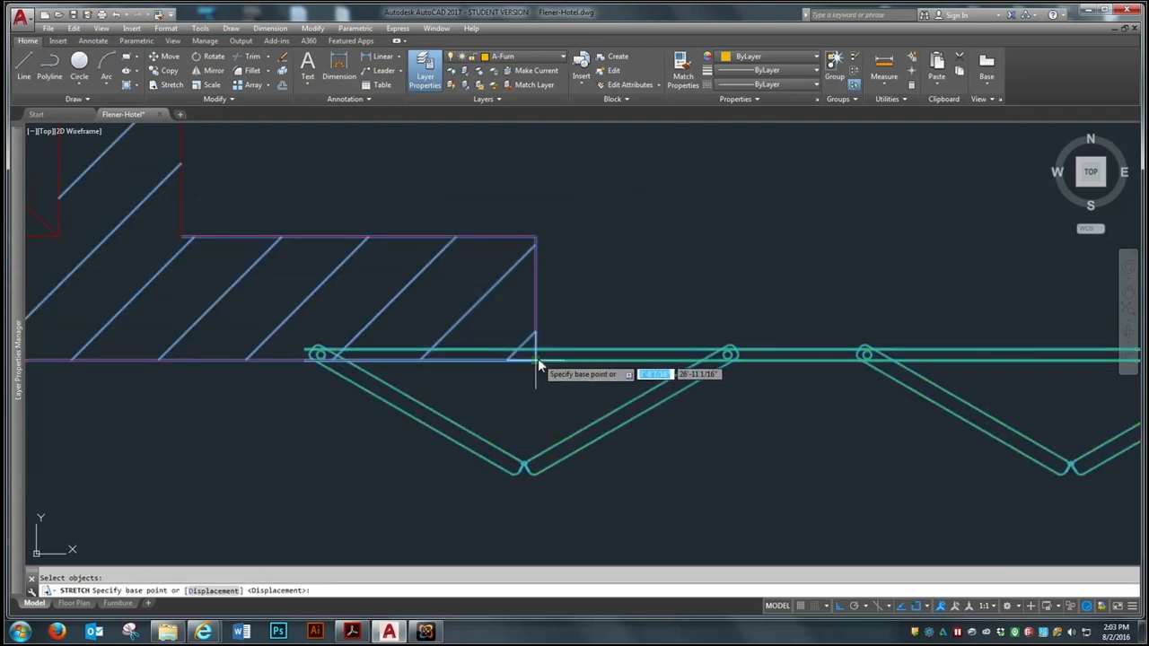
{"action": "left_click", "coordinate": [538, 358]}
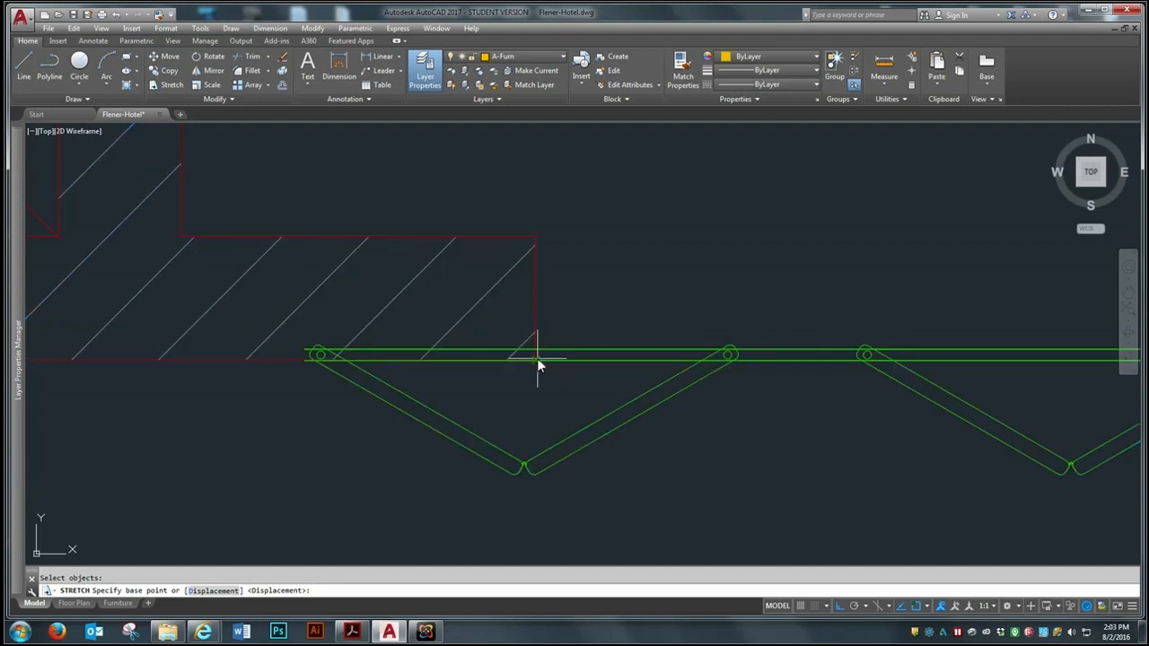
{"action": "left_click", "coordinate": [308, 360]}
{"action": "scroll", "coordinate": [403, 340], "scroll_direction": "down", "scroll_amount": 6}
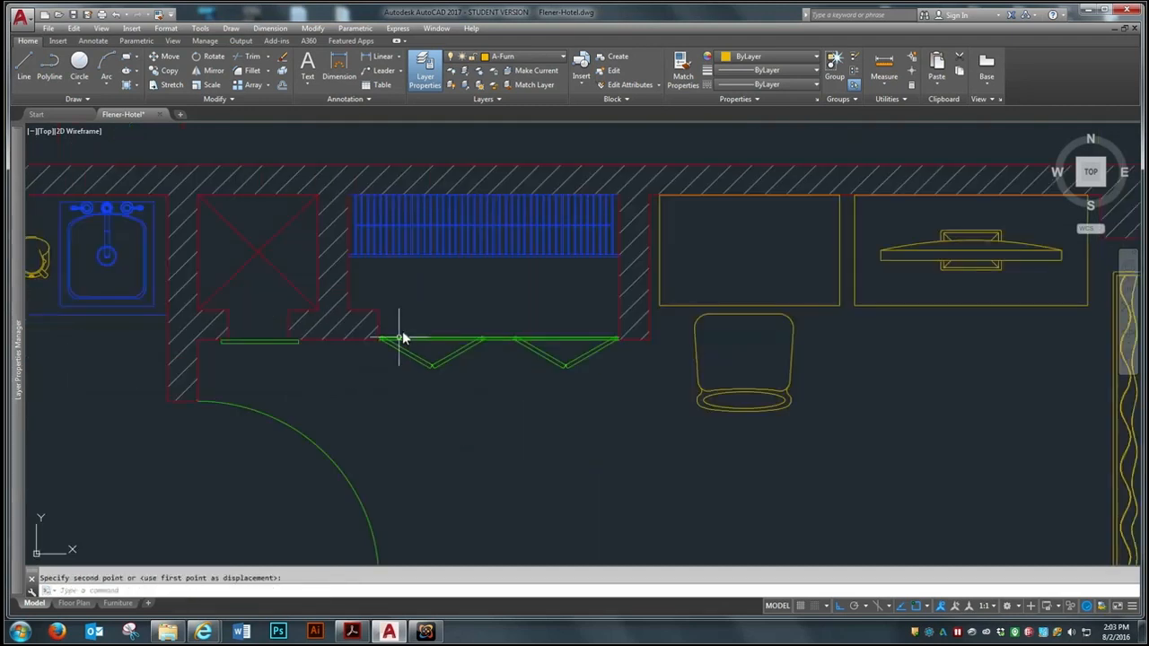
Review the whole hotel plan, checking the walls, doors, furniture and fixtures
{"action": "scroll", "coordinate": [403, 339], "scroll_direction": "down", "scroll_amount": 2}
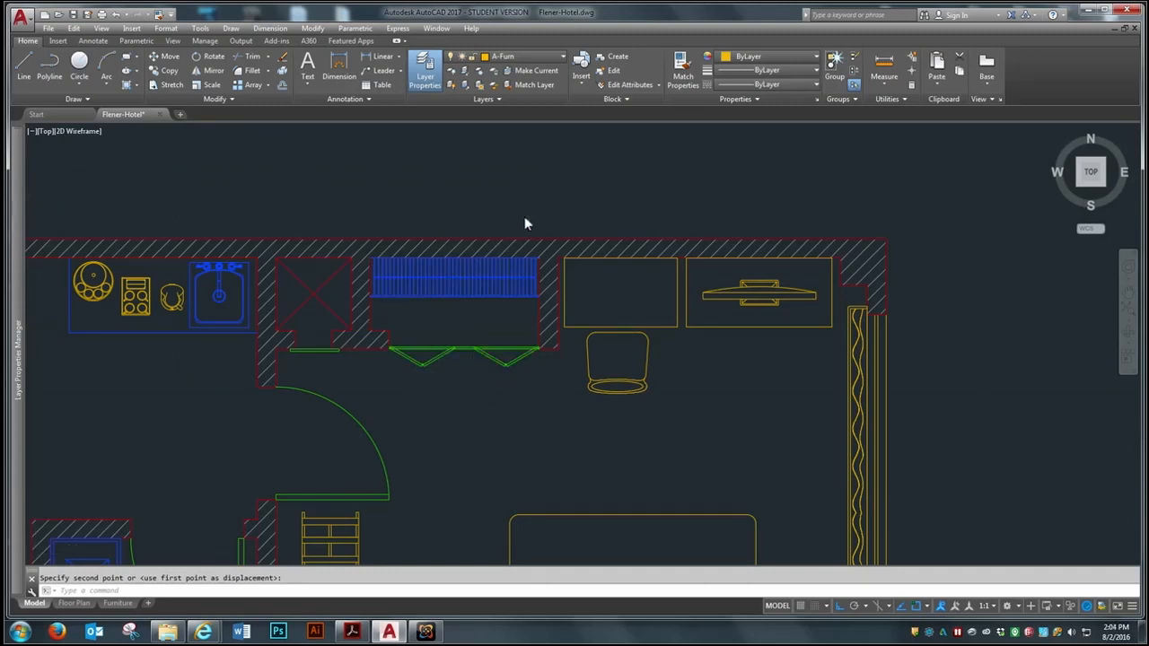
{"action": "scroll", "coordinate": [525, 217], "scroll_direction": "down", "scroll_amount": 4}
{"action": "scroll", "coordinate": [438, 278], "scroll_direction": "down", "scroll_amount": 2}
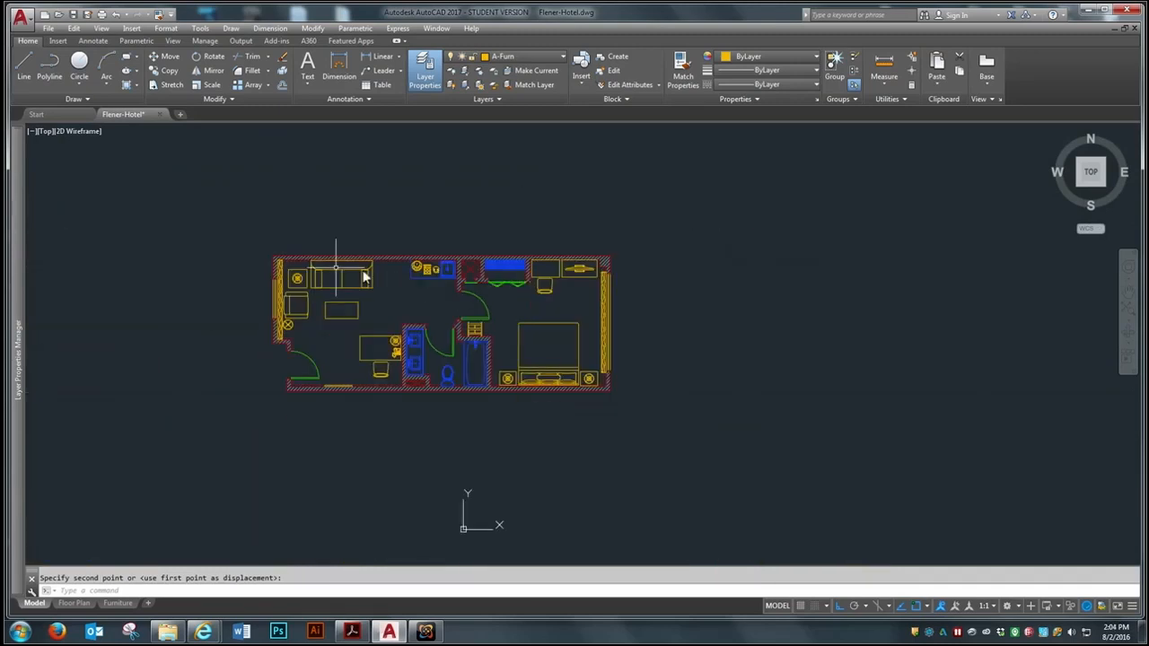
{"action": "scroll", "coordinate": [343, 260], "scroll_direction": "up", "scroll_amount": 2}
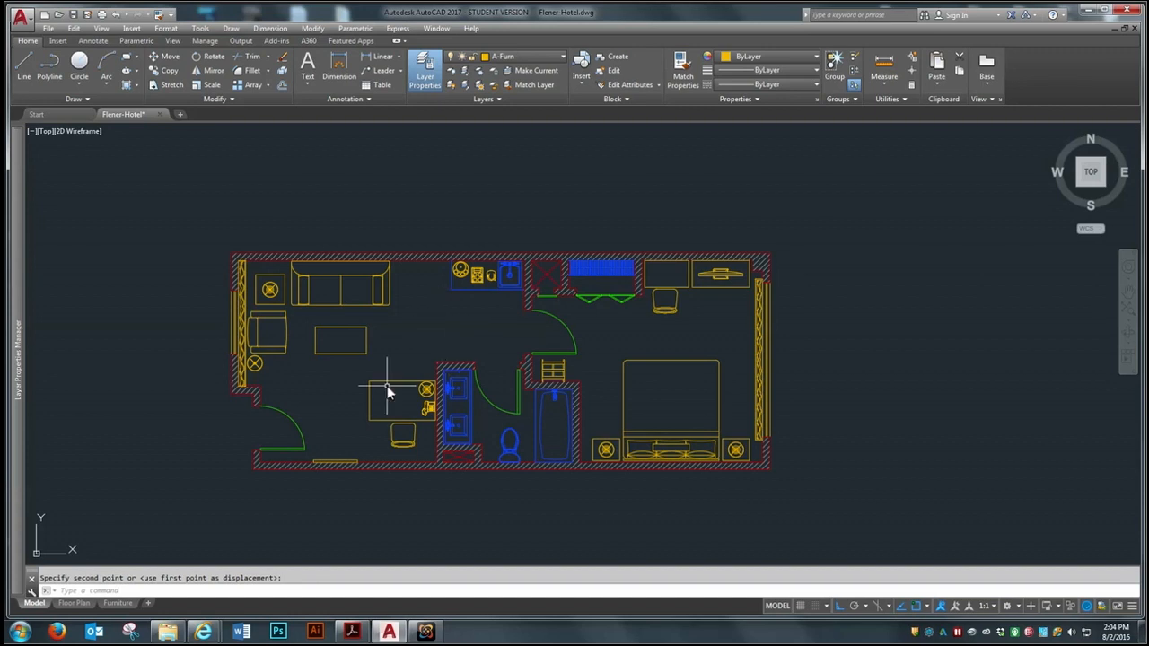
{"action": "scroll", "coordinate": [338, 392], "scroll_direction": "down", "scroll_amount": 4}
{"action": "scroll", "coordinate": [403, 385], "scroll_direction": "up", "scroll_amount": 4}
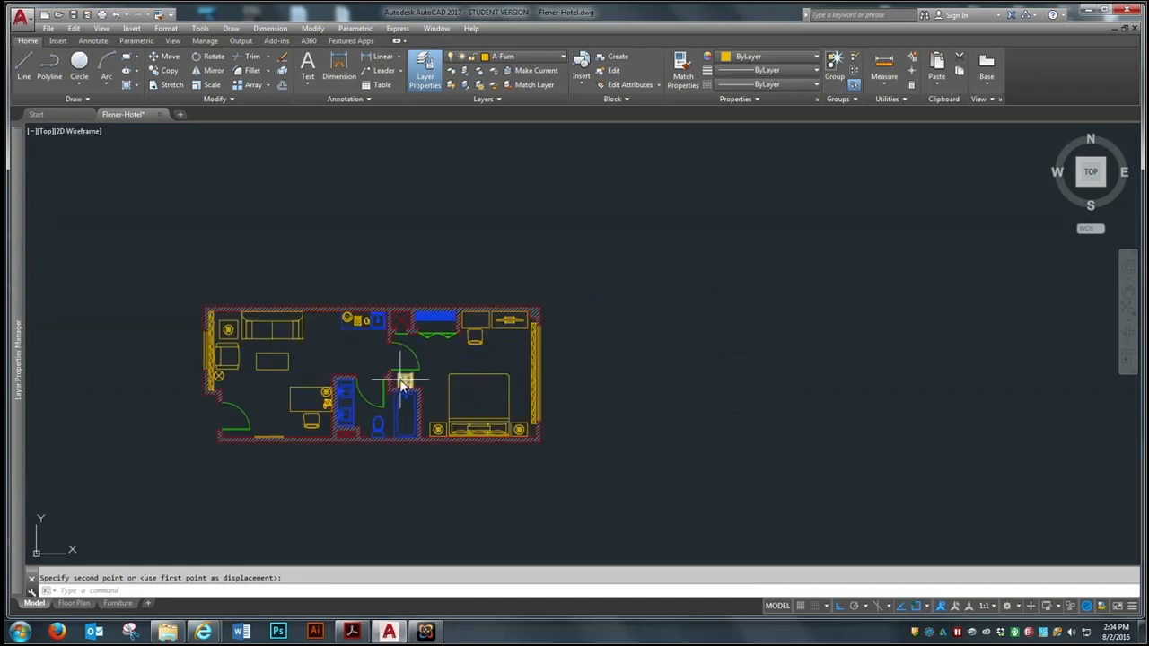
{"action": "scroll", "coordinate": [374, 388], "scroll_direction": "up", "scroll_amount": 2}
{"action": "scroll", "coordinate": [510, 368], "scroll_direction": "down", "scroll_amount": 2}
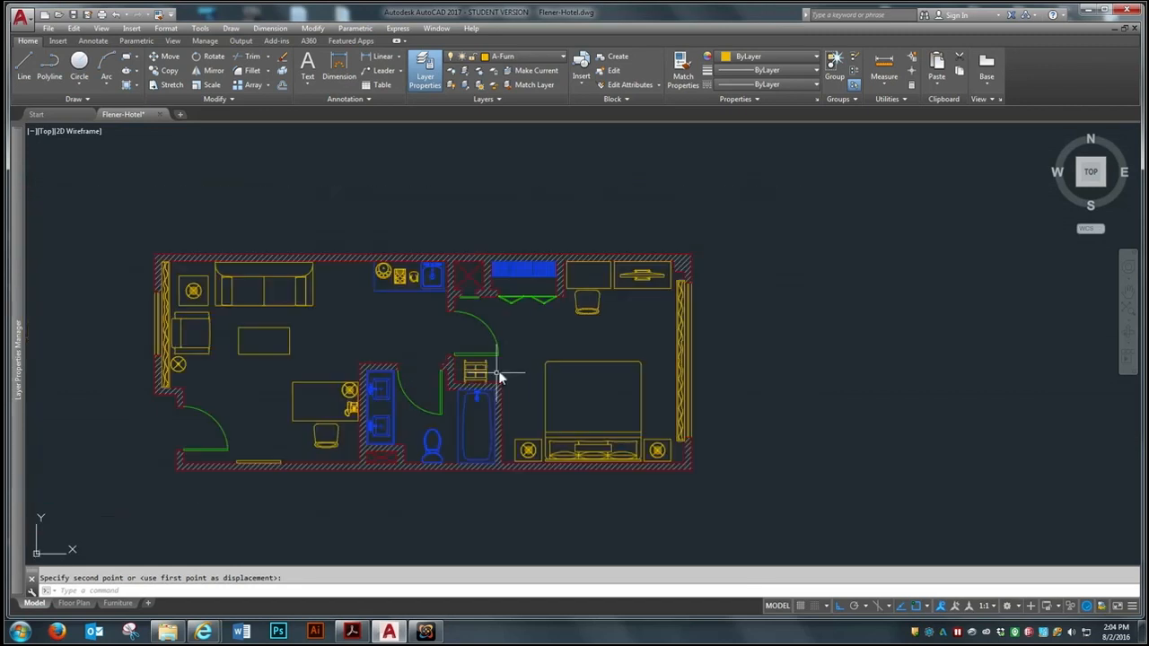
{"action": "scroll", "coordinate": [432, 417], "scroll_direction": "down", "scroll_amount": 2}
{"action": "scroll", "coordinate": [408, 405], "scroll_direction": "up", "scroll_amount": 2}
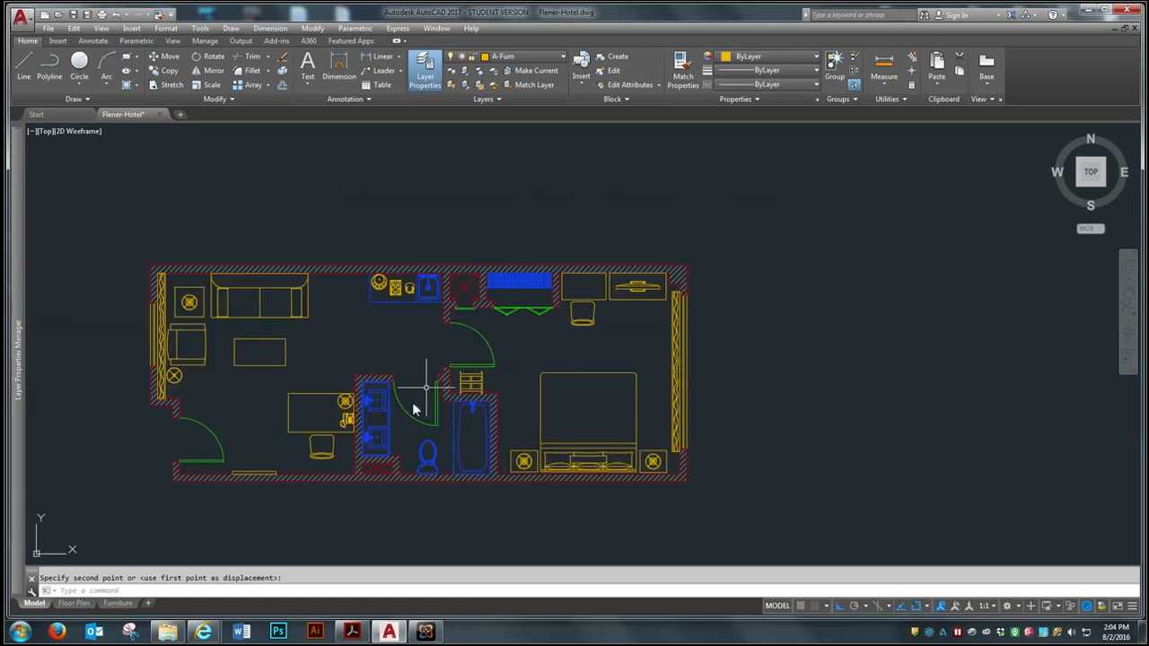
{"action": "scroll", "coordinate": [630, 328], "scroll_direction": "down", "scroll_amount": 2}
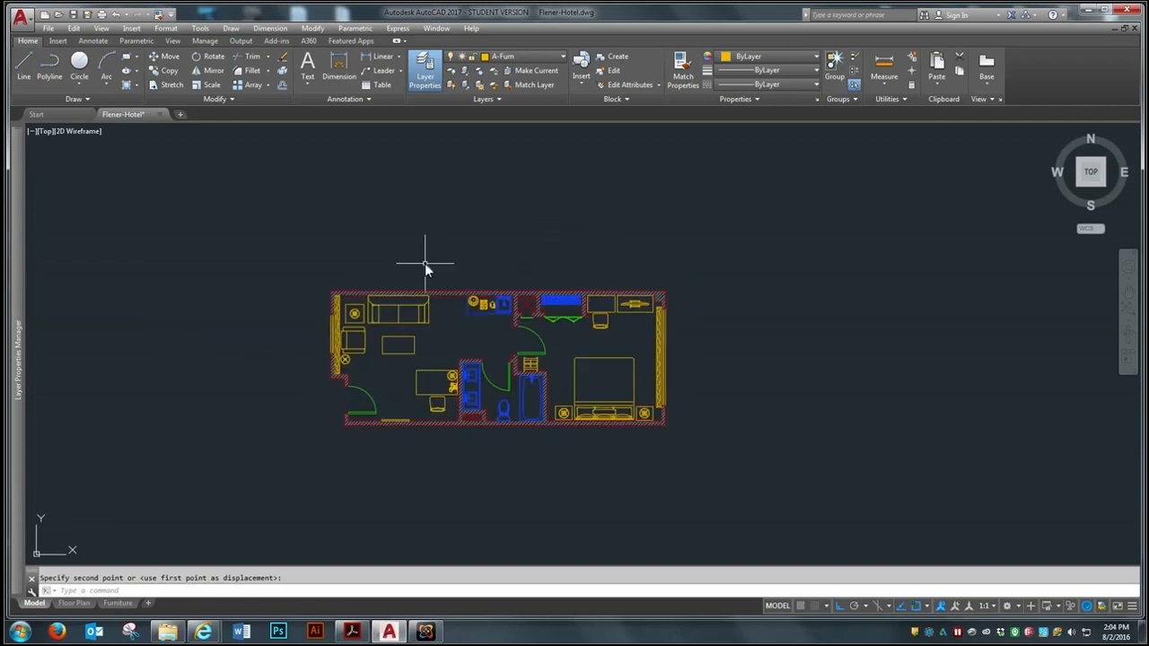
{"action": "scroll", "coordinate": [424, 263], "scroll_direction": "up", "scroll_amount": 2}
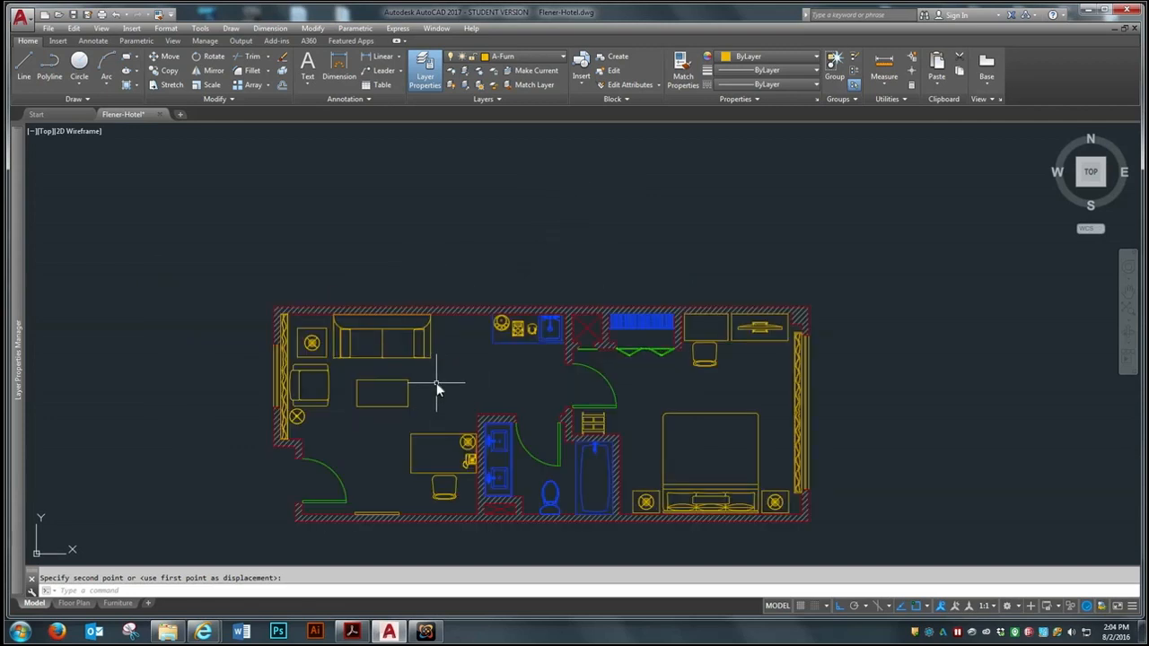
{"action": "scroll", "coordinate": [436, 382], "scroll_direction": "up", "scroll_amount": 2}
{"action": "scroll", "coordinate": [432, 362], "scroll_direction": "down", "scroll_amount": 2}
{"action": "scroll", "coordinate": [386, 375], "scroll_direction": "up", "scroll_amount": 2}
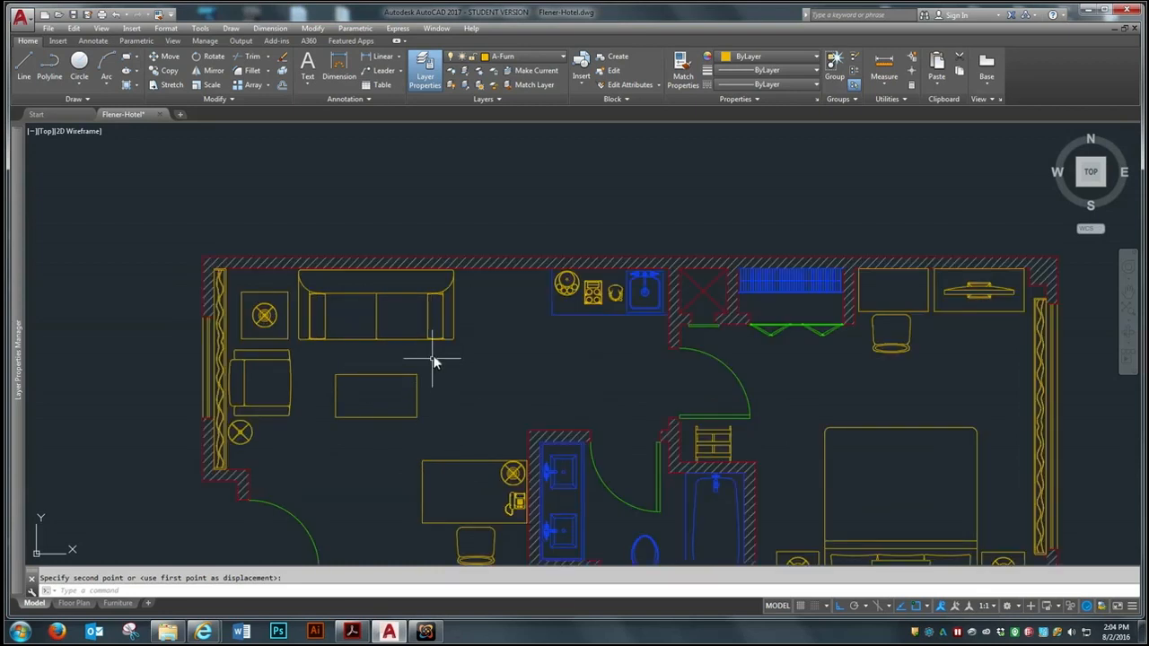
Select the coffee table rectangle and change the colour of the A-Wall-Int layer to index colour 21
{"action": "key", "text": "Escape"}
{"action": "left_click", "coordinate": [430, 362]}
{"action": "left_click", "coordinate": [329, 432]}
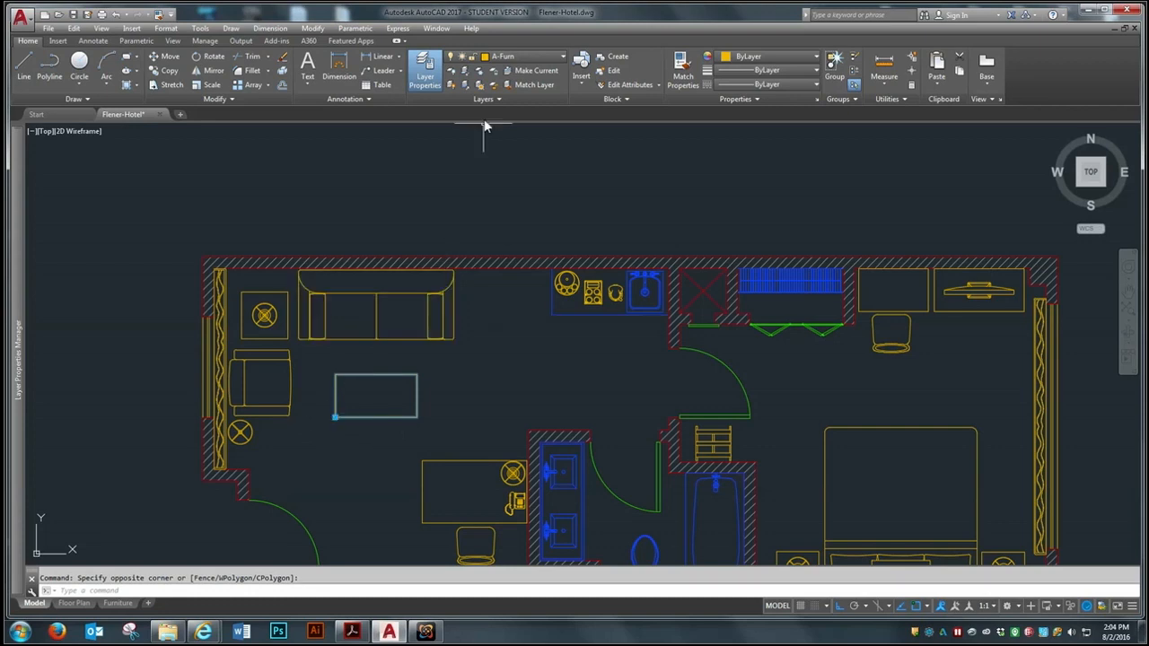
{"action": "left_click", "coordinate": [517, 59]}
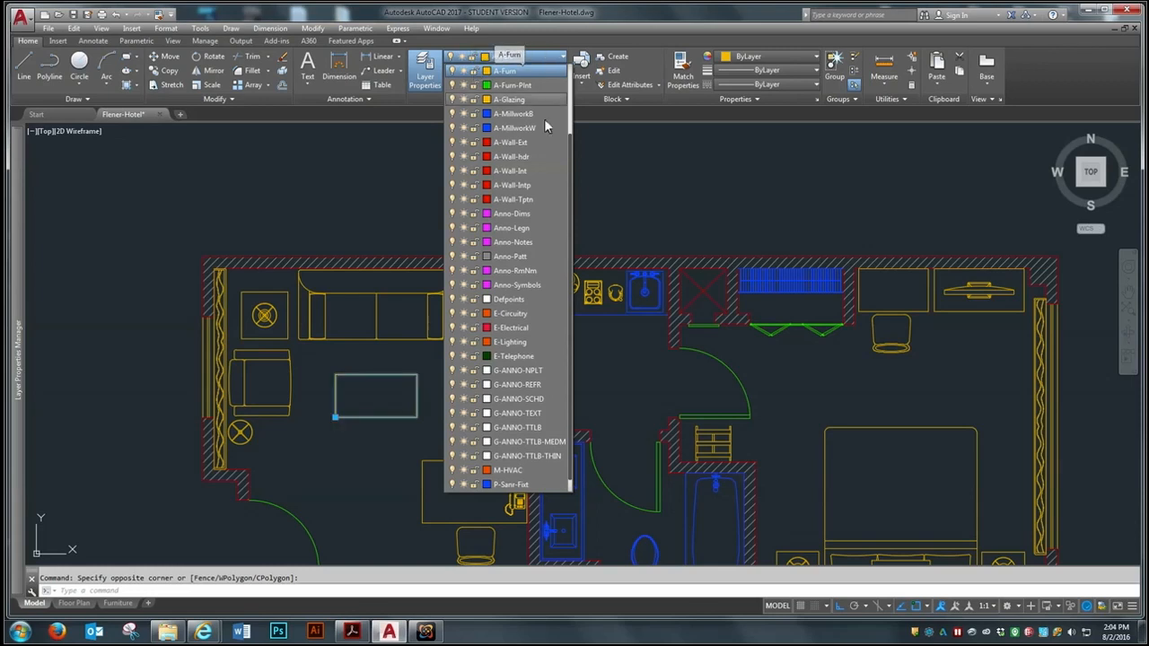
{"action": "left_click", "coordinate": [486, 172]}
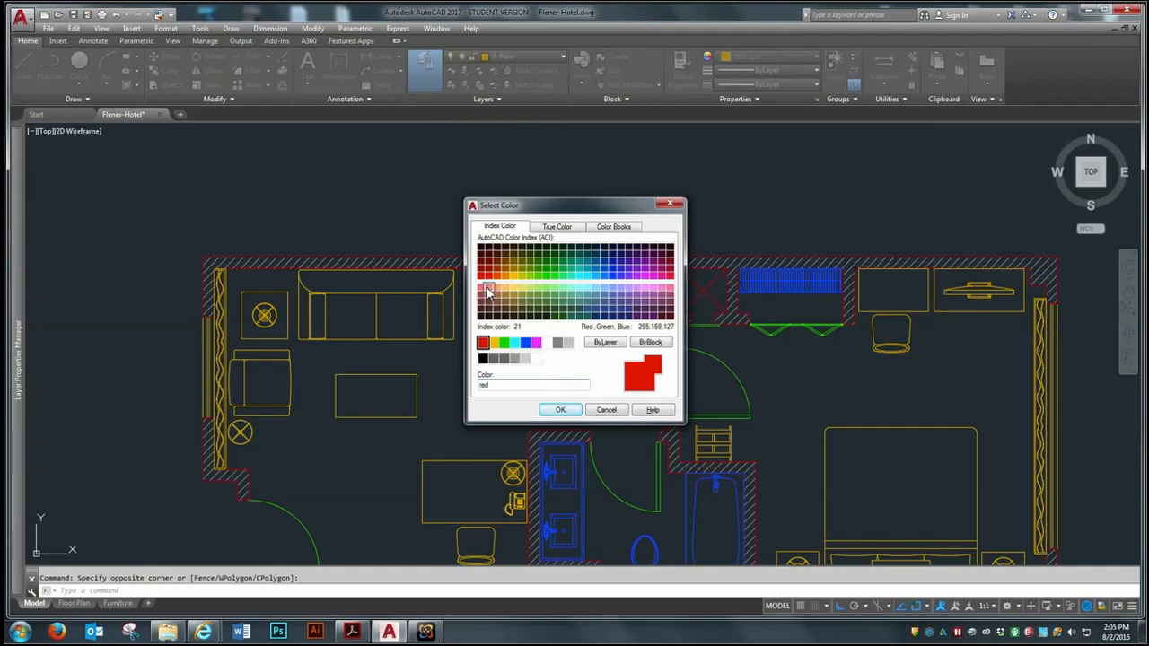
{"action": "left_click", "coordinate": [488, 288]}
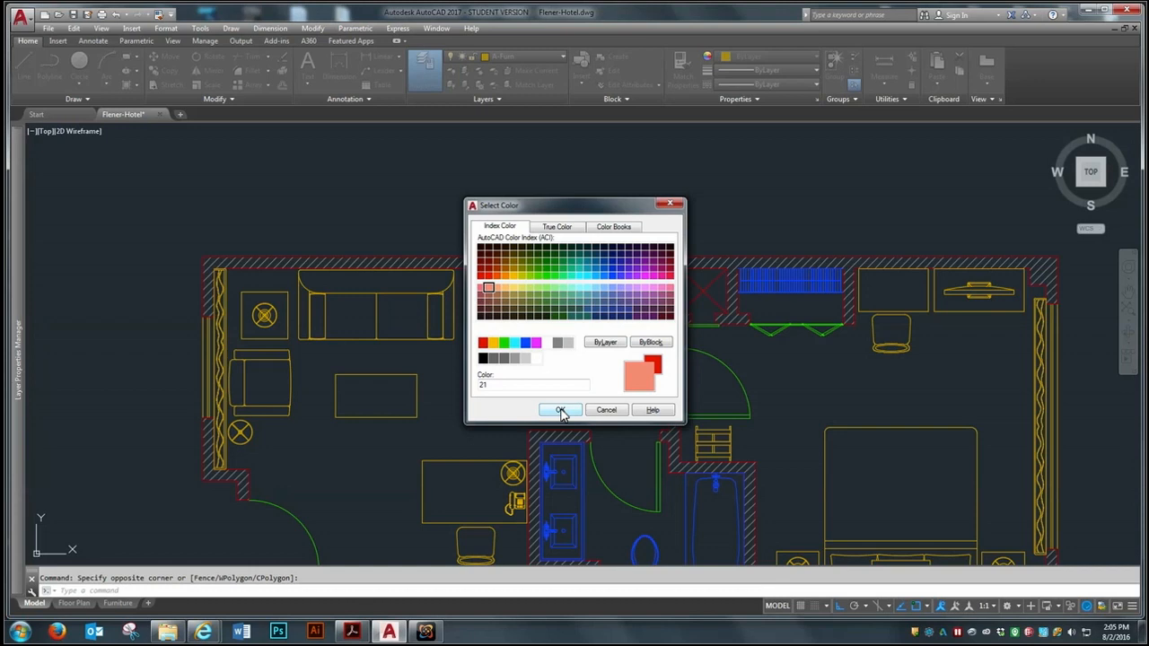
{"action": "left_click", "coordinate": [560, 410]}
{"action": "scroll", "coordinate": [500, 260], "scroll_direction": "down", "scroll_amount": 4}
{"action": "scroll", "coordinate": [619, 296], "scroll_direction": "up", "scroll_amount": 2}
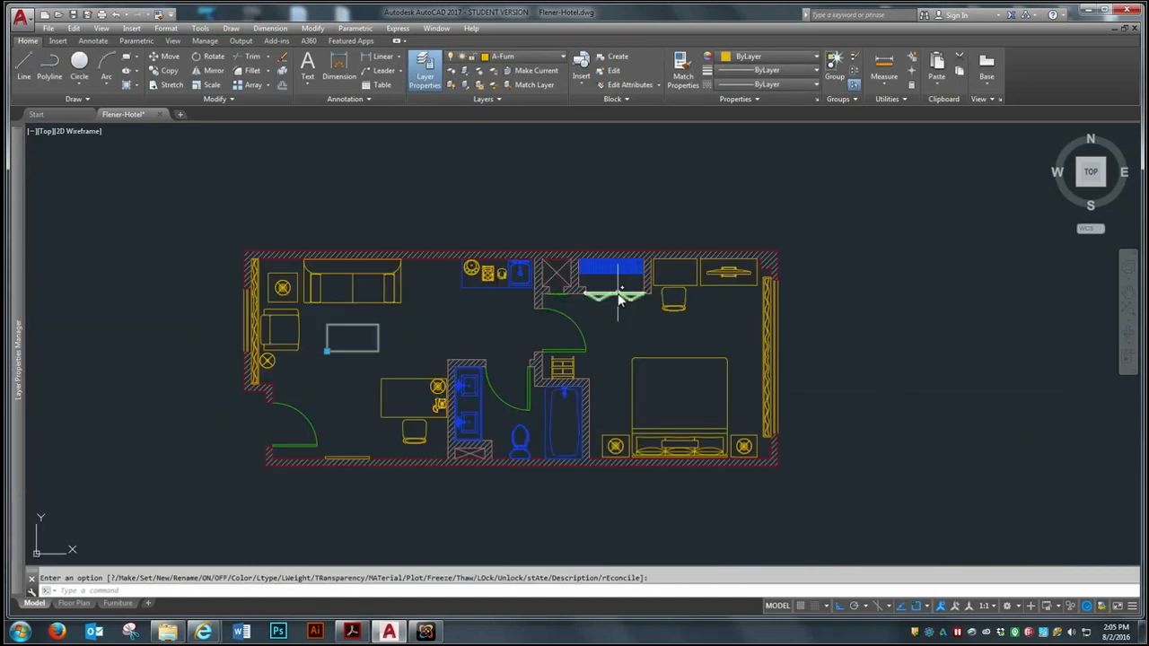
{"action": "scroll", "coordinate": [619, 299], "scroll_direction": "up", "scroll_amount": 3}
{"action": "scroll", "coordinate": [525, 341], "scroll_direction": "down", "scroll_amount": 1}
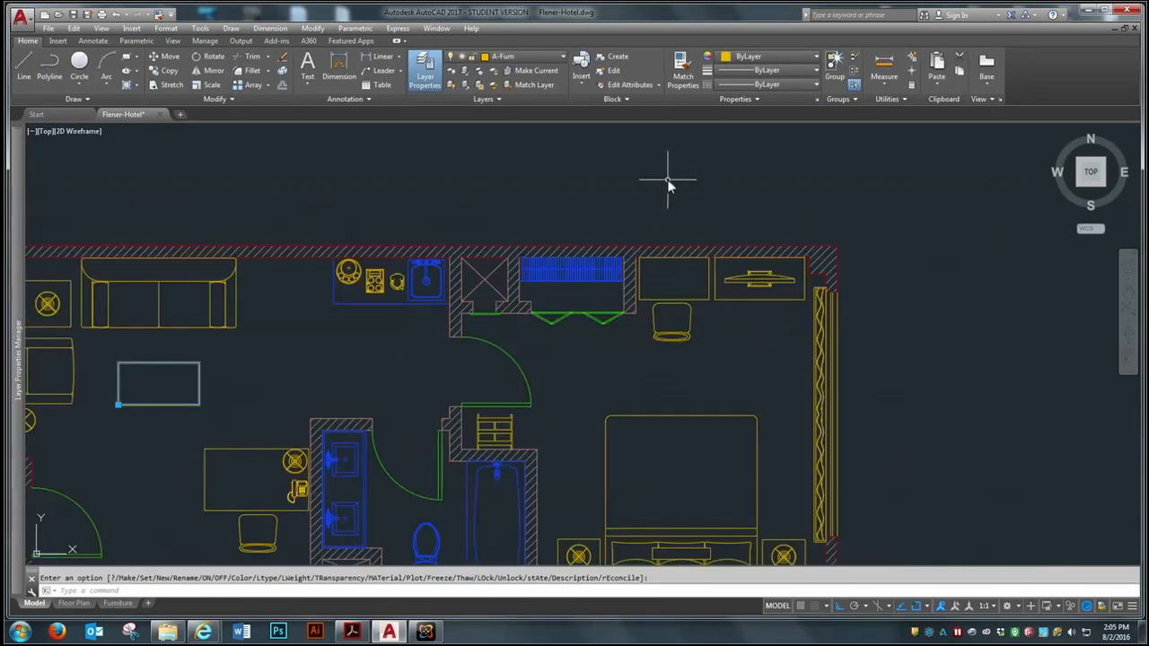
{"action": "scroll", "coordinate": [667, 184], "scroll_direction": "up", "scroll_amount": 2}
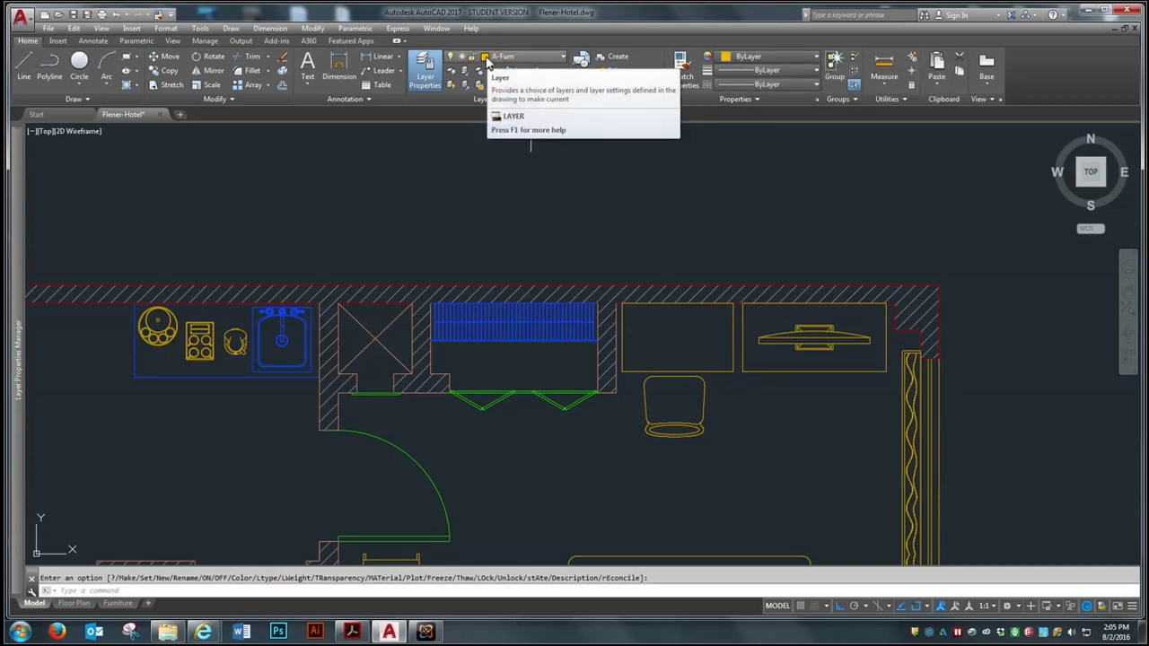
{"action": "scroll", "coordinate": [614, 242], "scroll_direction": "down", "scroll_amount": 2}
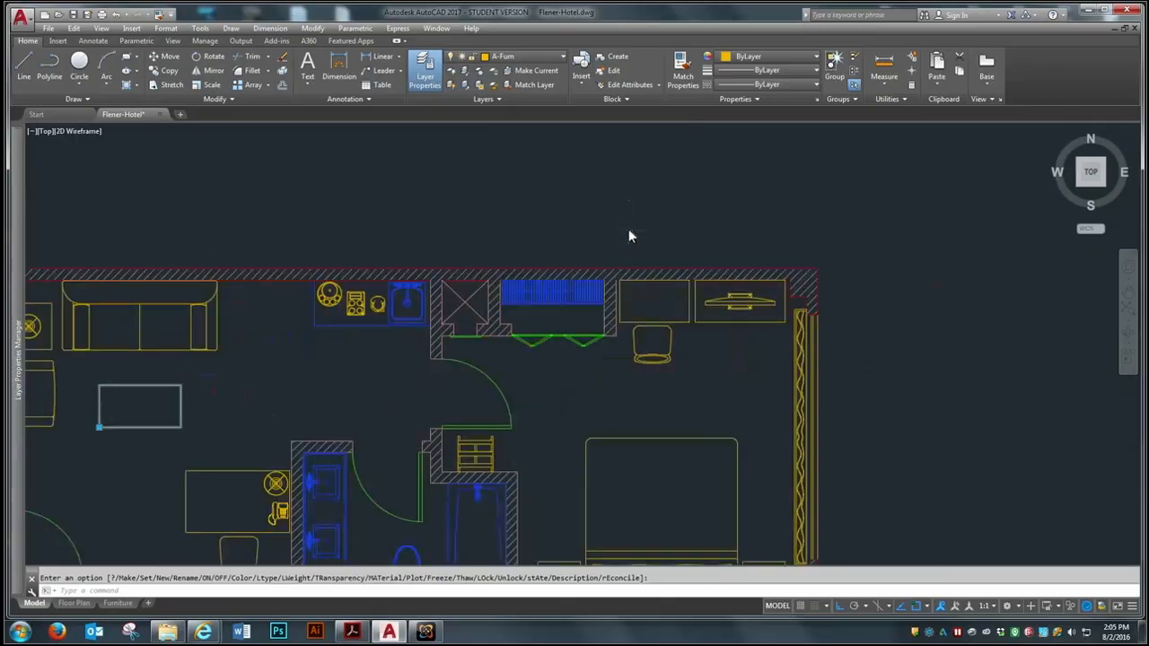
{"action": "scroll", "coordinate": [325, 364], "scroll_direction": "down", "scroll_amount": 4}
{"action": "scroll", "coordinate": [380, 317], "scroll_direction": "up", "scroll_amount": 4}
{"action": "scroll", "coordinate": [401, 358], "scroll_direction": "down", "scroll_amount": 3}
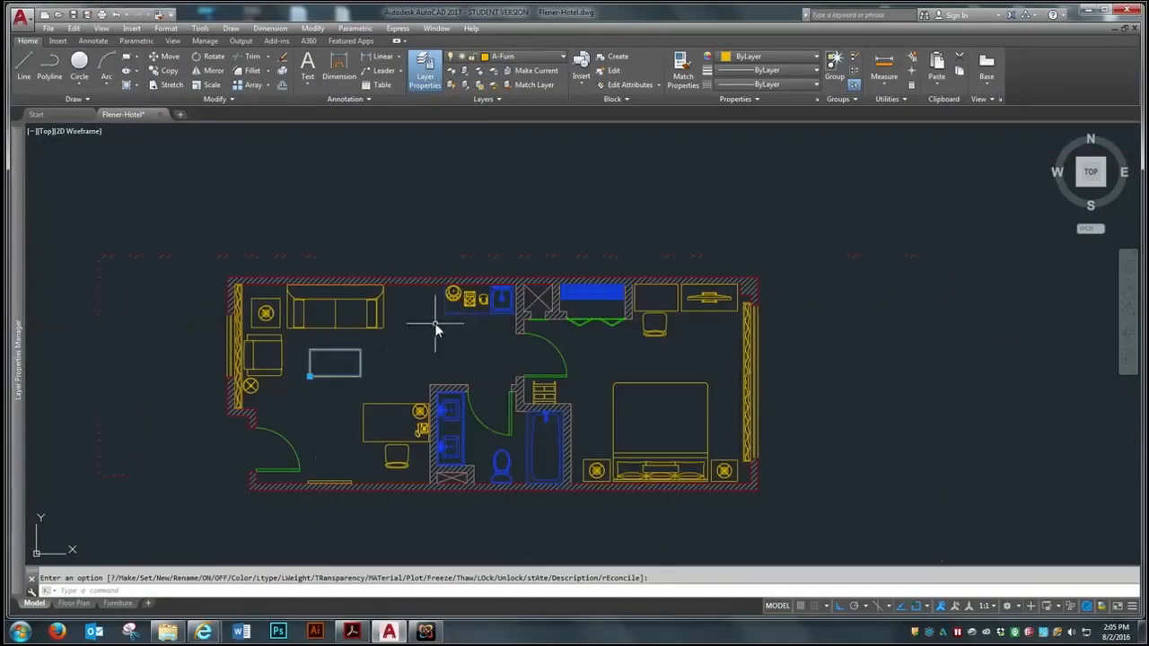
{"action": "scroll", "coordinate": [440, 321], "scroll_direction": "up", "scroll_amount": 2}
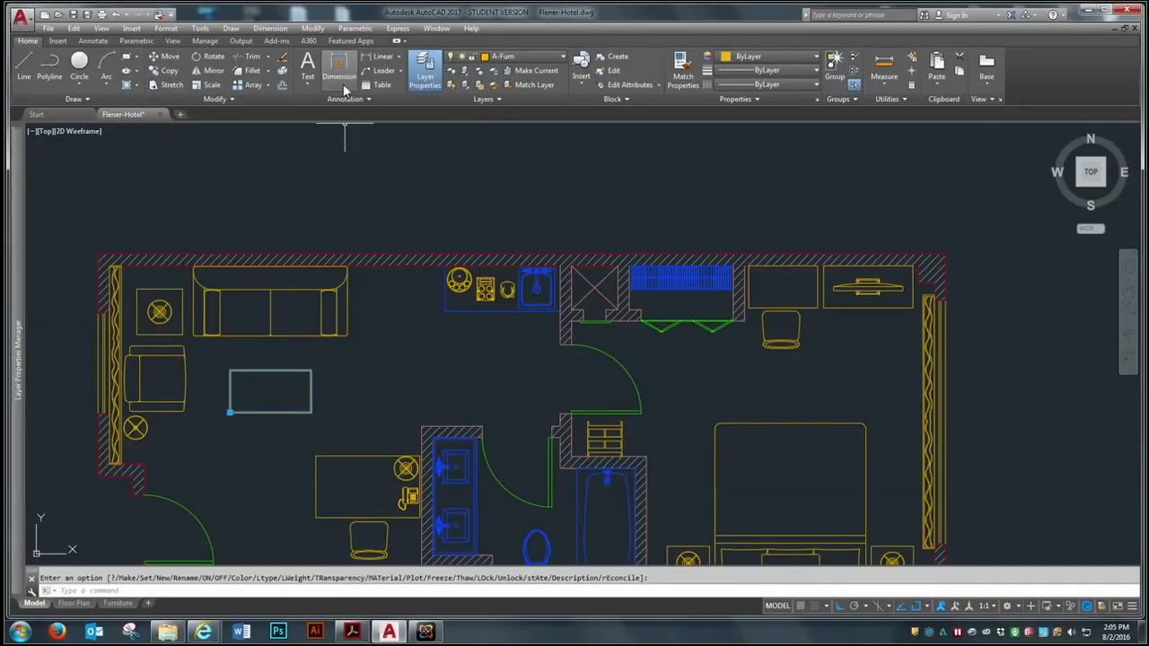
{"action": "scroll", "coordinate": [323, 207], "scroll_direction": "down", "scroll_amount": 2}
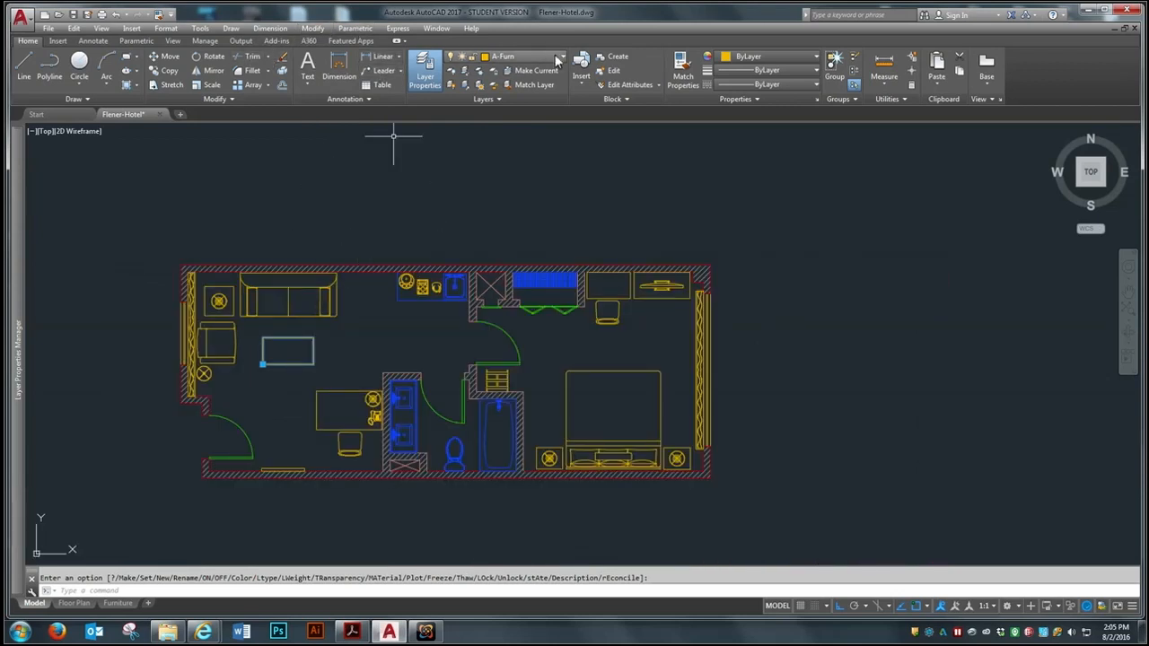
Draw a horizontal line above the hotel plan on the A-Furn layer
{"action": "left_click", "coordinate": [521, 57]}
{"action": "left_click", "coordinate": [517, 114]}
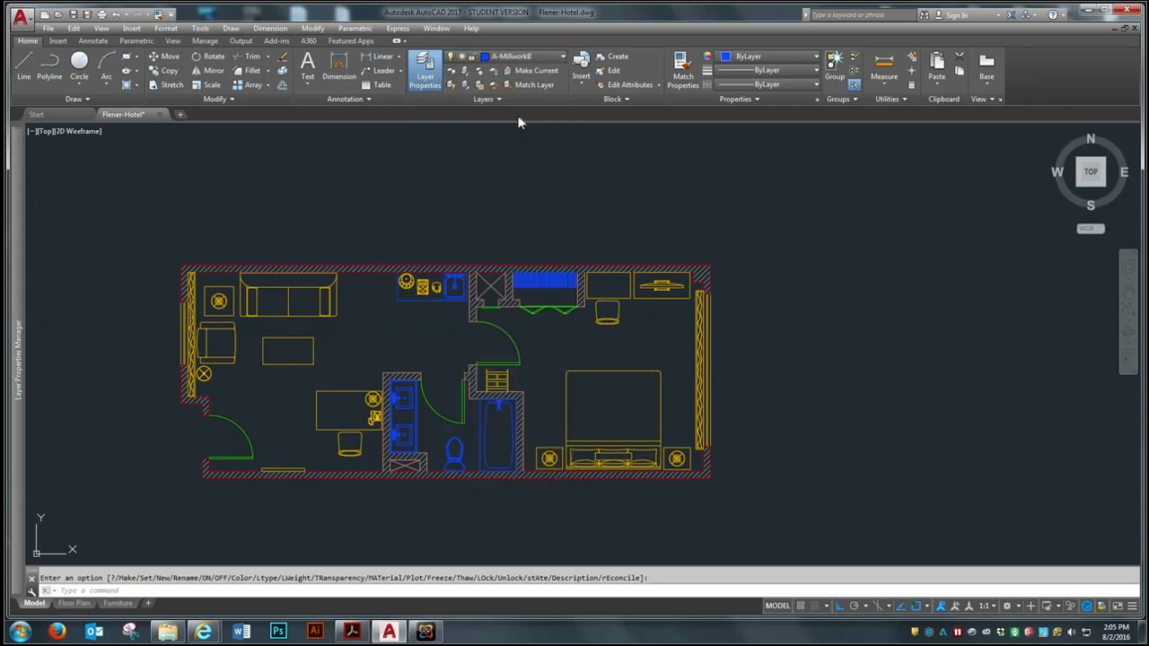
{"action": "left_click", "coordinate": [24, 64]}
{"action": "left_click", "coordinate": [396, 198]}
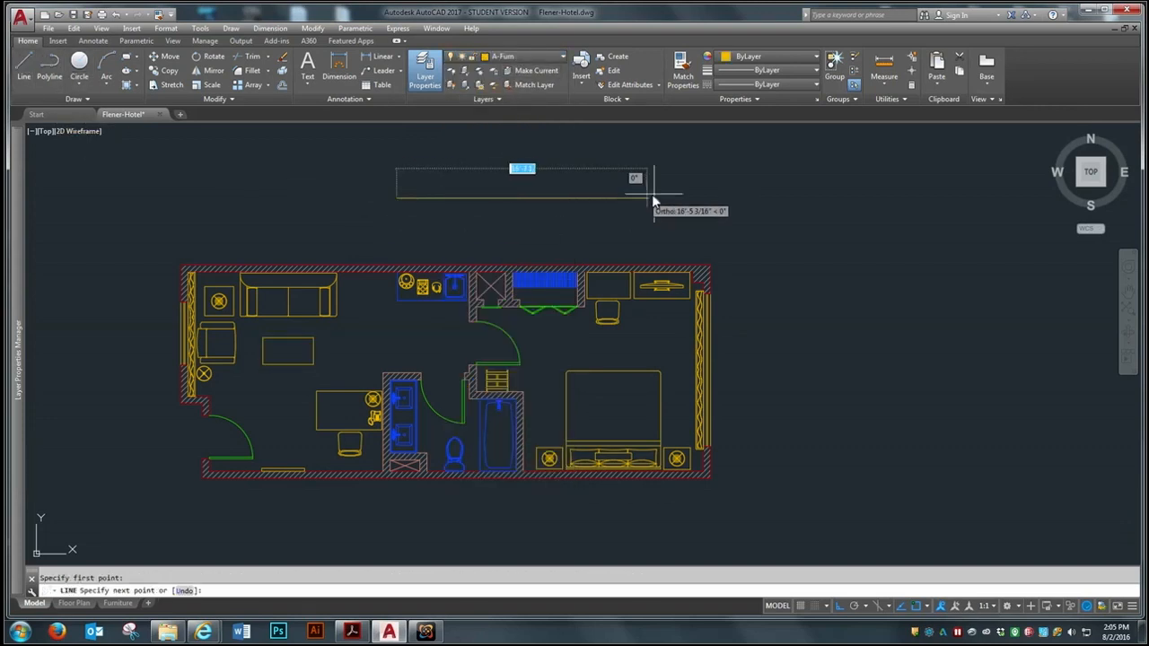
Move the horizontal line above the plan to the A-MillworkB layer
{"action": "left_click", "coordinate": [561, 57]}
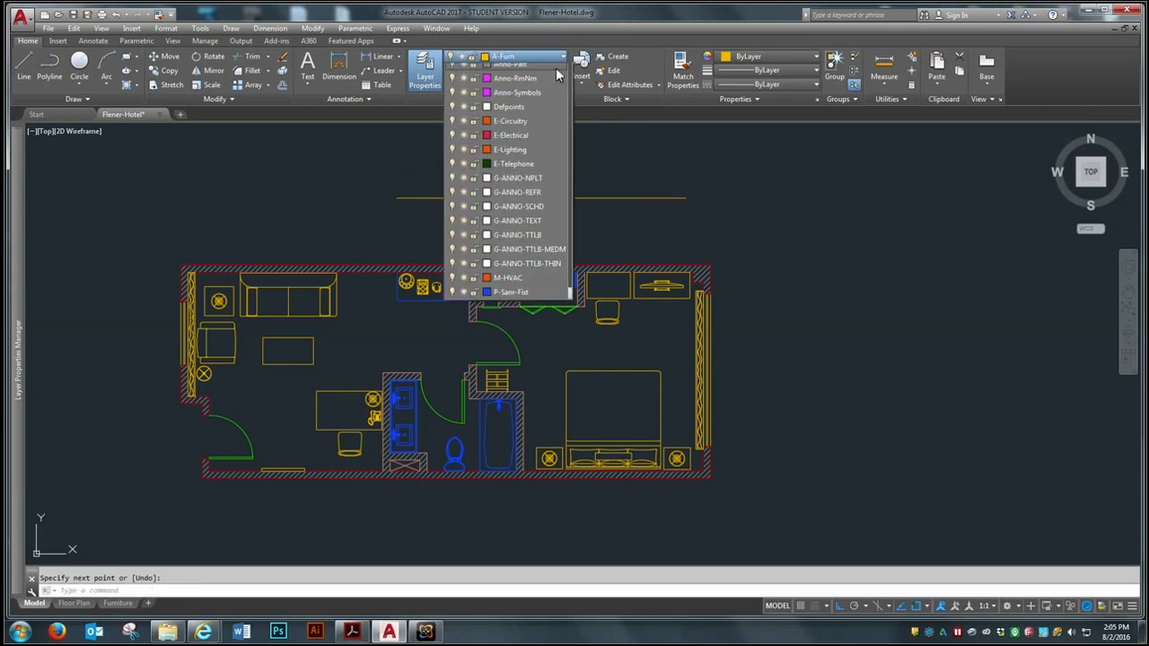
{"action": "left_click", "coordinate": [642, 180]}
{"action": "left_click", "coordinate": [544, 240]}
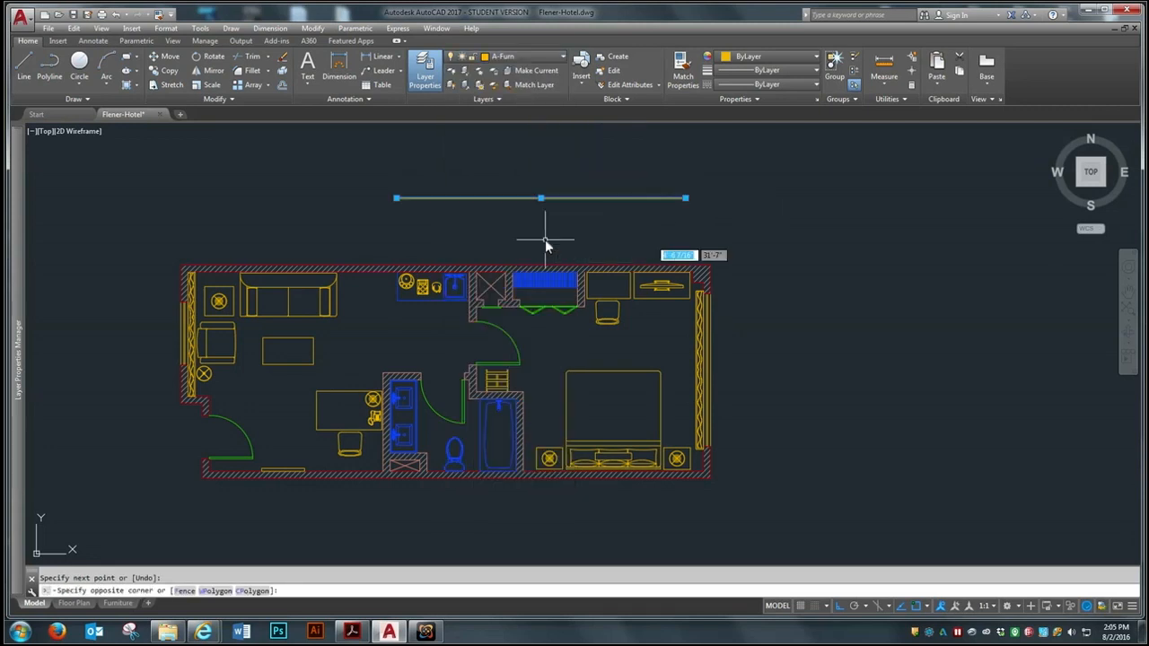
{"action": "left_click", "coordinate": [544, 55]}
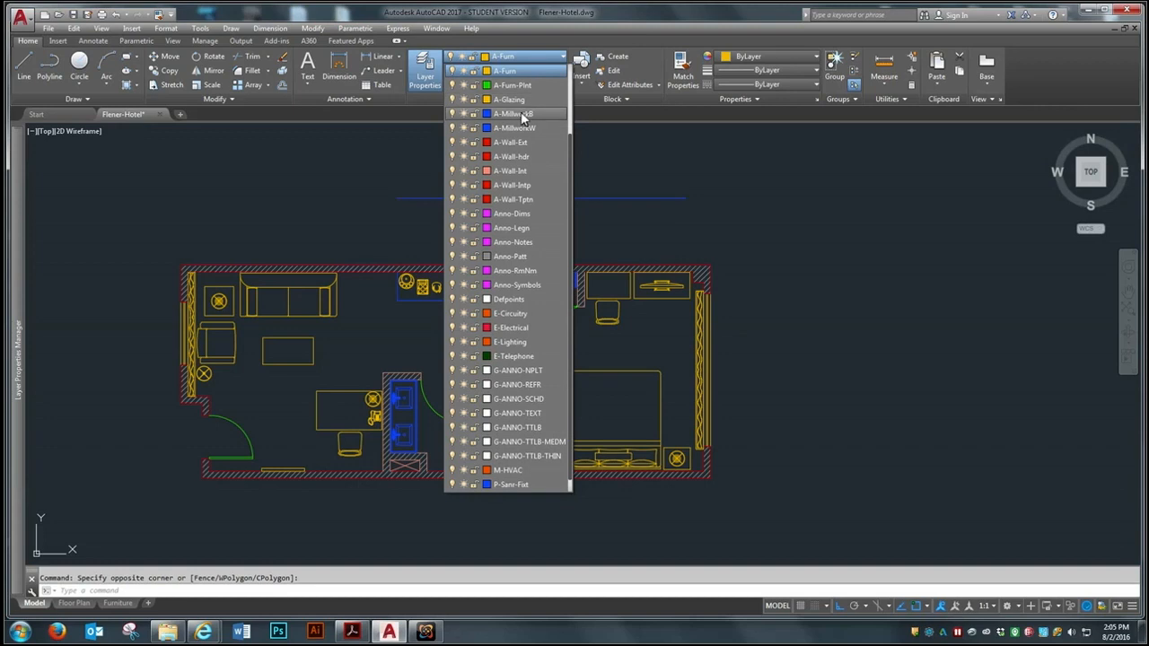
{"action": "left_click", "coordinate": [525, 117]}
{"action": "key", "text": "Escape"}
Make A-MillworkW the current layer and draw a second horizontal line above the first one
{"action": "scroll", "coordinate": [551, 180], "scroll_direction": "down", "scroll_amount": 1}
{"action": "scroll", "coordinate": [555, 161], "scroll_direction": "up", "scroll_amount": 3}
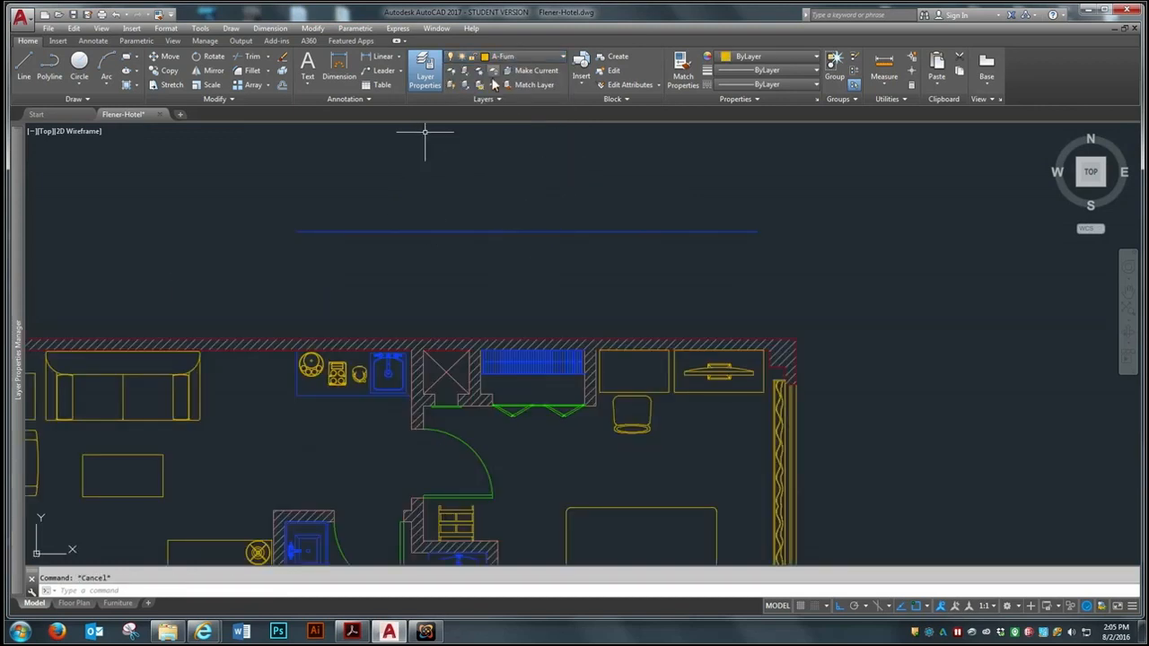
{"action": "left_click", "coordinate": [519, 55]}
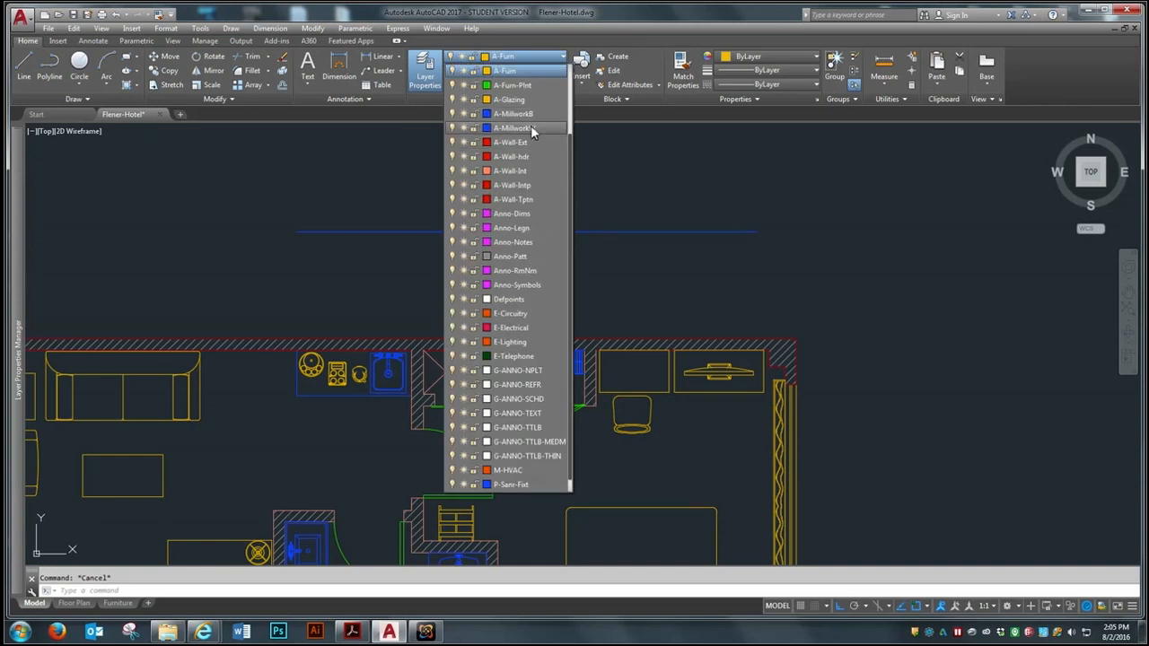
{"action": "left_click", "coordinate": [530, 127]}
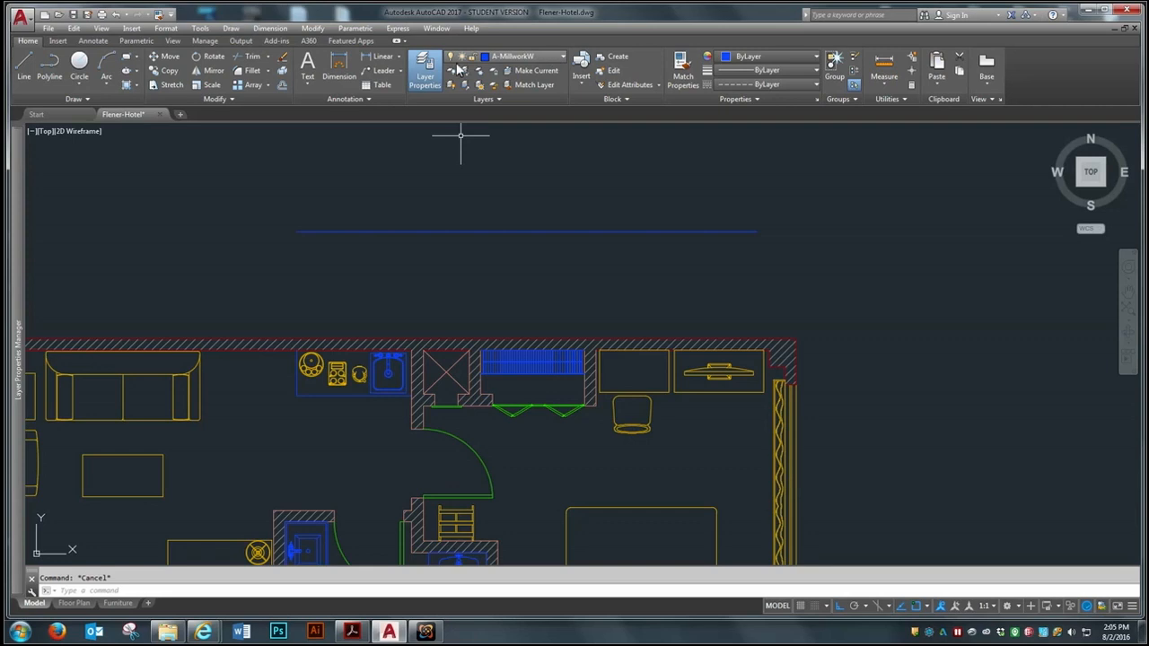
{"action": "left_click", "coordinate": [32, 56]}
{"action": "left_click", "coordinate": [296, 181]}
{"action": "left_click", "coordinate": [762, 180]}
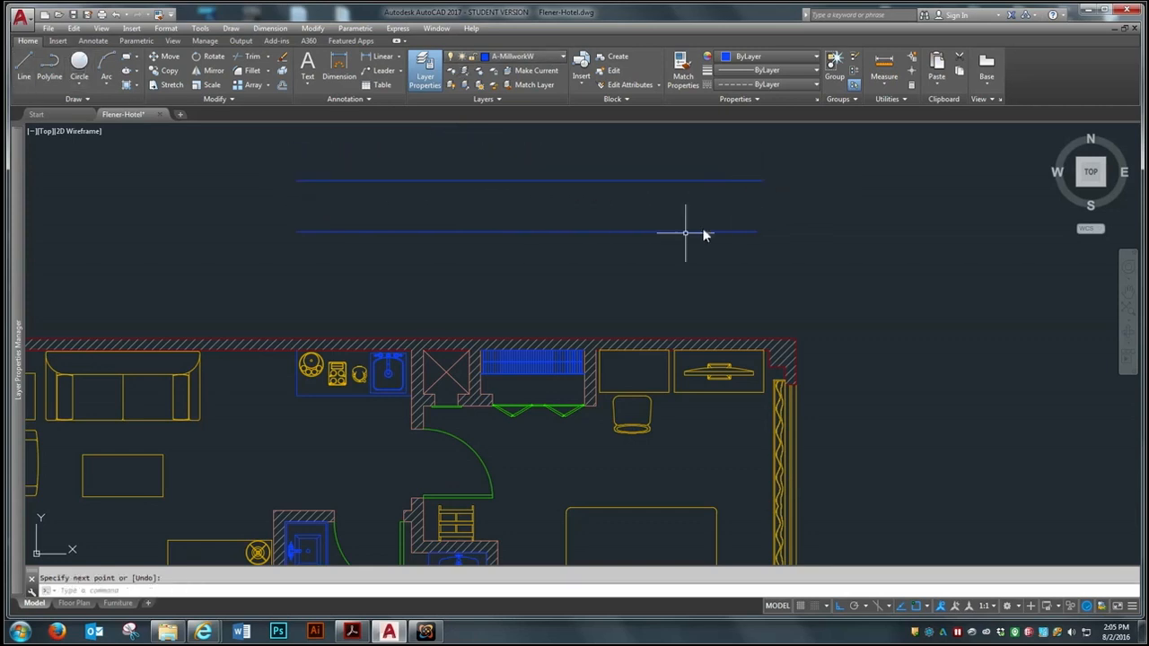
Examine the A-MillworkW line close up and from afar to compare how its dashes display
{"action": "scroll", "coordinate": [609, 141], "scroll_direction": "up", "scroll_amount": 2}
{"action": "scroll", "coordinate": [609, 140], "scroll_direction": "up", "scroll_amount": 2}
{"action": "scroll", "coordinate": [505, 226], "scroll_direction": "up", "scroll_amount": 2}
{"action": "scroll", "coordinate": [517, 237], "scroll_direction": "up", "scroll_amount": 3}
{"action": "scroll", "coordinate": [528, 252], "scroll_direction": "up", "scroll_amount": 3}
{"action": "scroll", "coordinate": [527, 241], "scroll_direction": "down", "scroll_amount": 5}
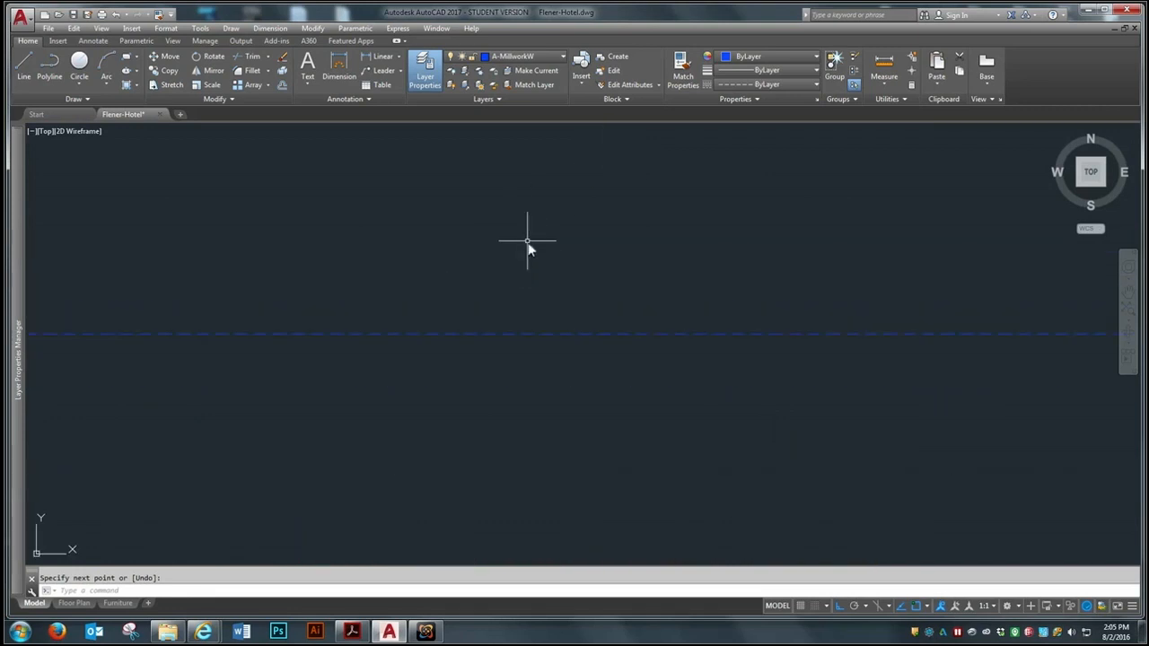
{"action": "scroll", "coordinate": [599, 306], "scroll_direction": "down", "scroll_amount": 2}
{"action": "scroll", "coordinate": [595, 249], "scroll_direction": "up", "scroll_amount": 3}
{"action": "scroll", "coordinate": [599, 261], "scroll_direction": "down", "scroll_amount": 4}
{"action": "scroll", "coordinate": [598, 282], "scroll_direction": "up", "scroll_amount": 4}
{"action": "scroll", "coordinate": [600, 284], "scroll_direction": "down", "scroll_amount": 2}
{"action": "scroll", "coordinate": [606, 249], "scroll_direction": "up", "scroll_amount": 2}
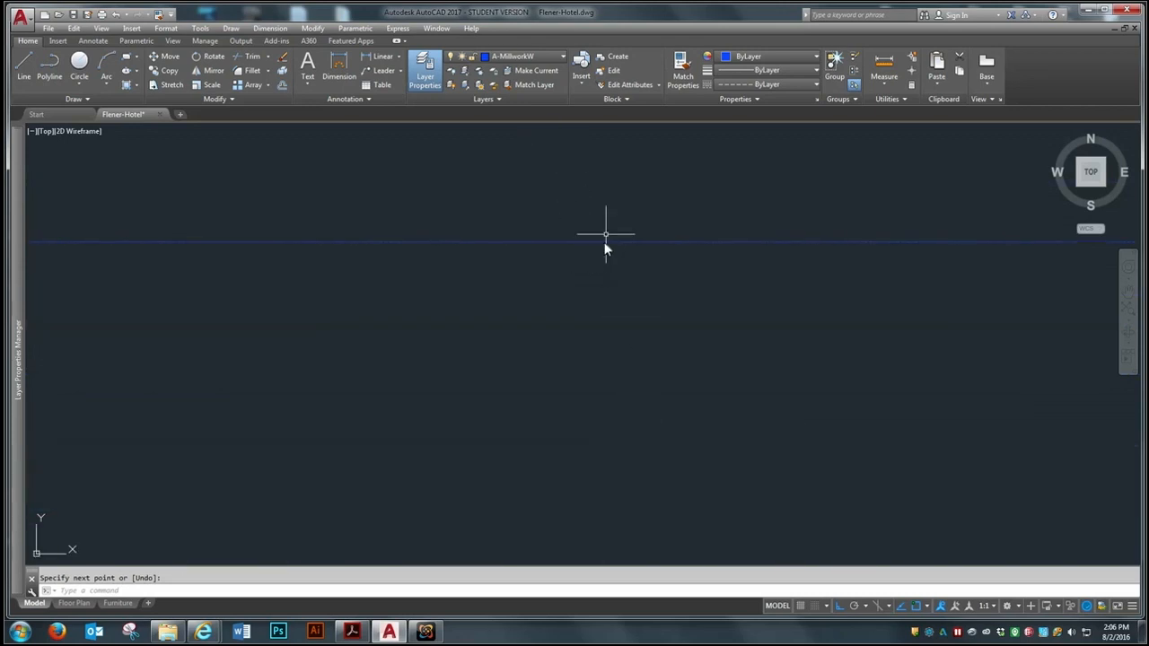
{"action": "scroll", "coordinate": [611, 227], "scroll_direction": "down", "scroll_amount": 5}
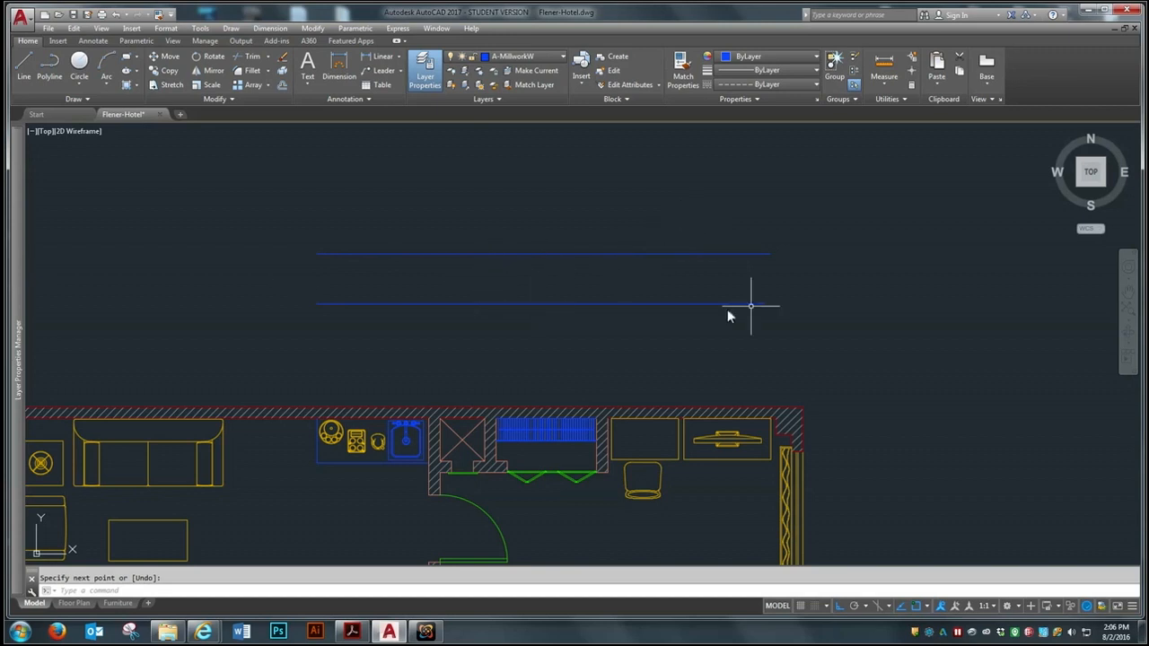
Set the drawing's global linetype scale (LTSCALE) to 4
{"action": "type", "text": "LTSCALE"}
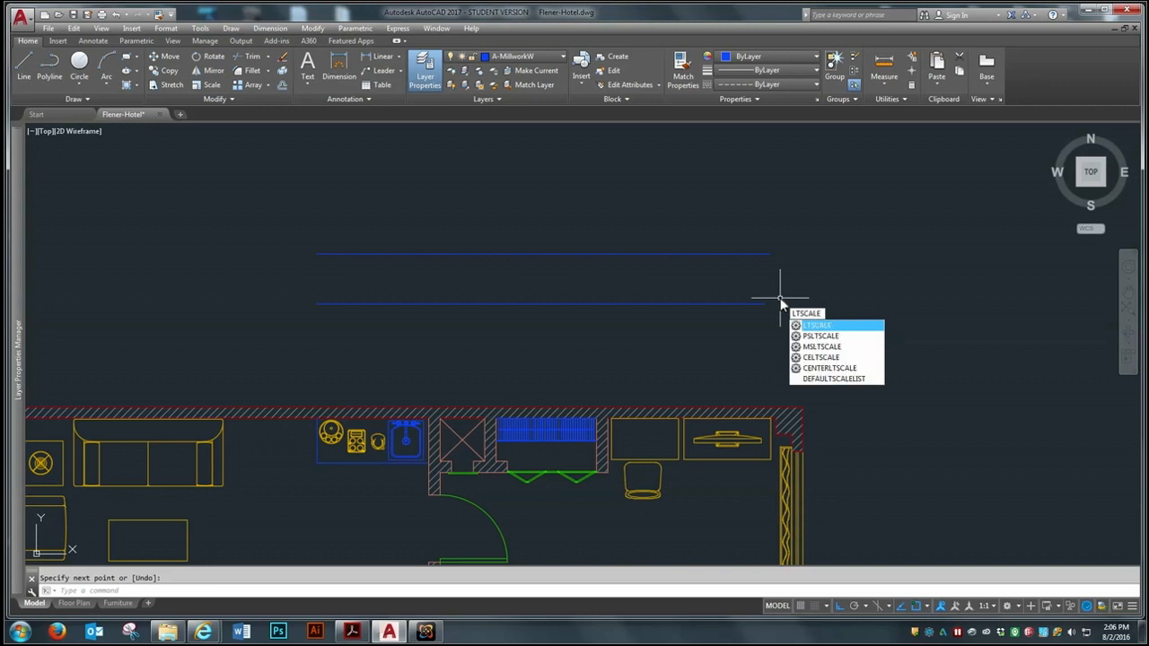
{"action": "key", "text": "Return"}
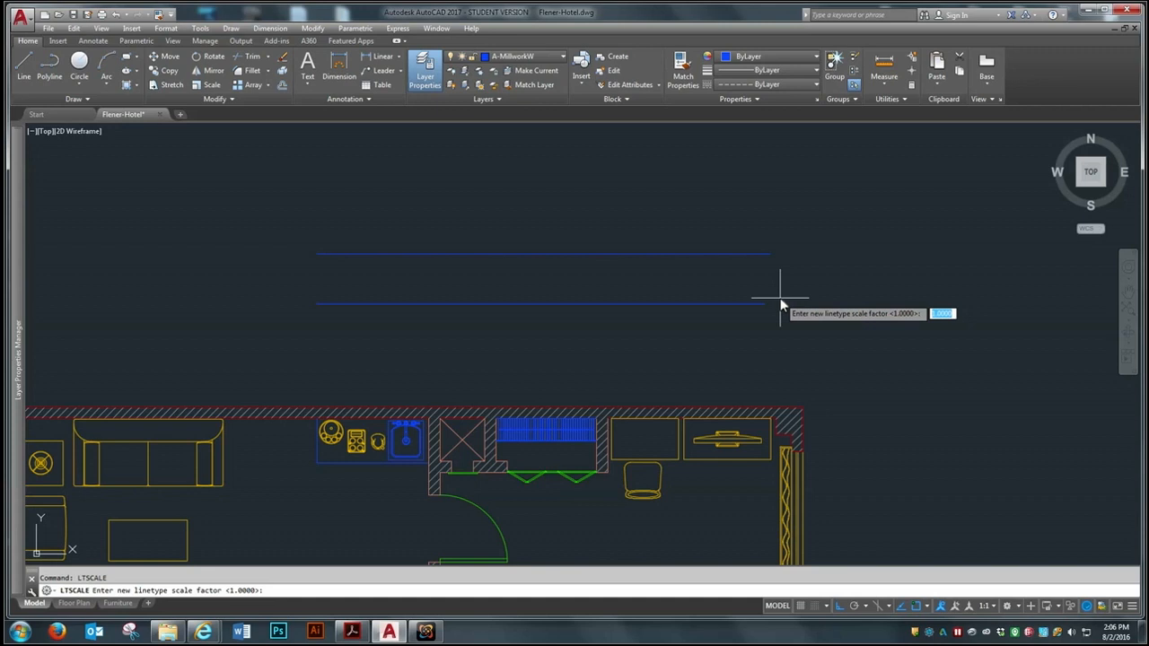
{"action": "type", "text": "48"}
{"action": "key", "text": "Return"}
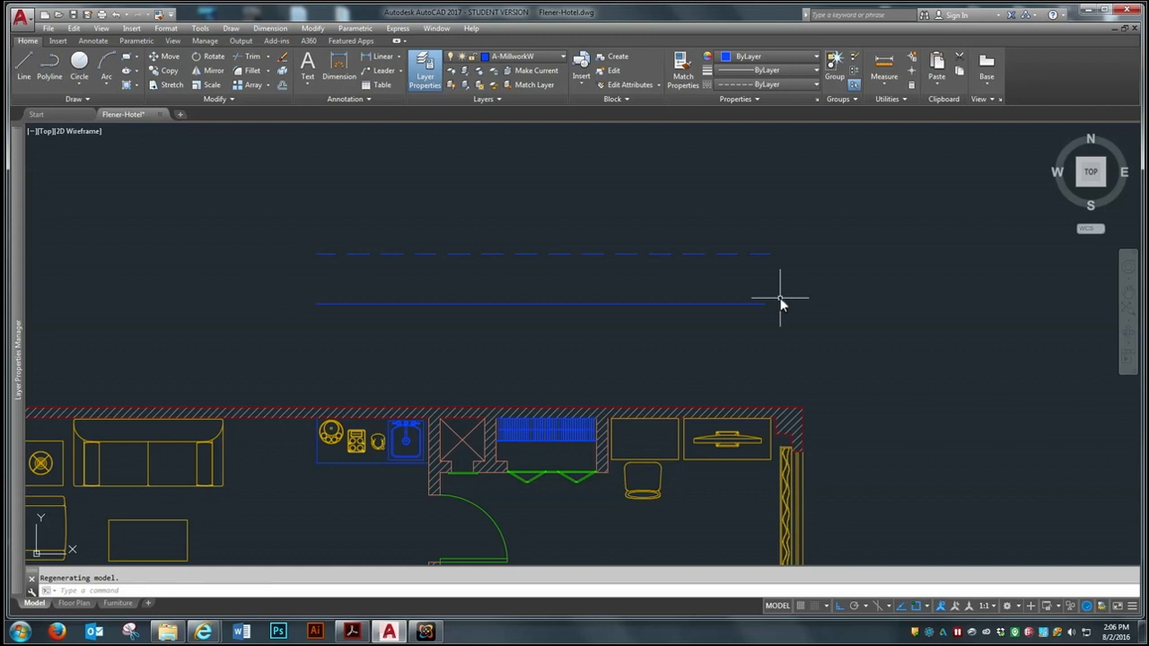
Check the dash spacing against the whole plan and inspect the properties of the lower solid line
{"action": "scroll", "coordinate": [692, 264], "scroll_direction": "down", "scroll_amount": 5}
{"action": "scroll", "coordinate": [741, 259], "scroll_direction": "up", "scroll_amount": 3}
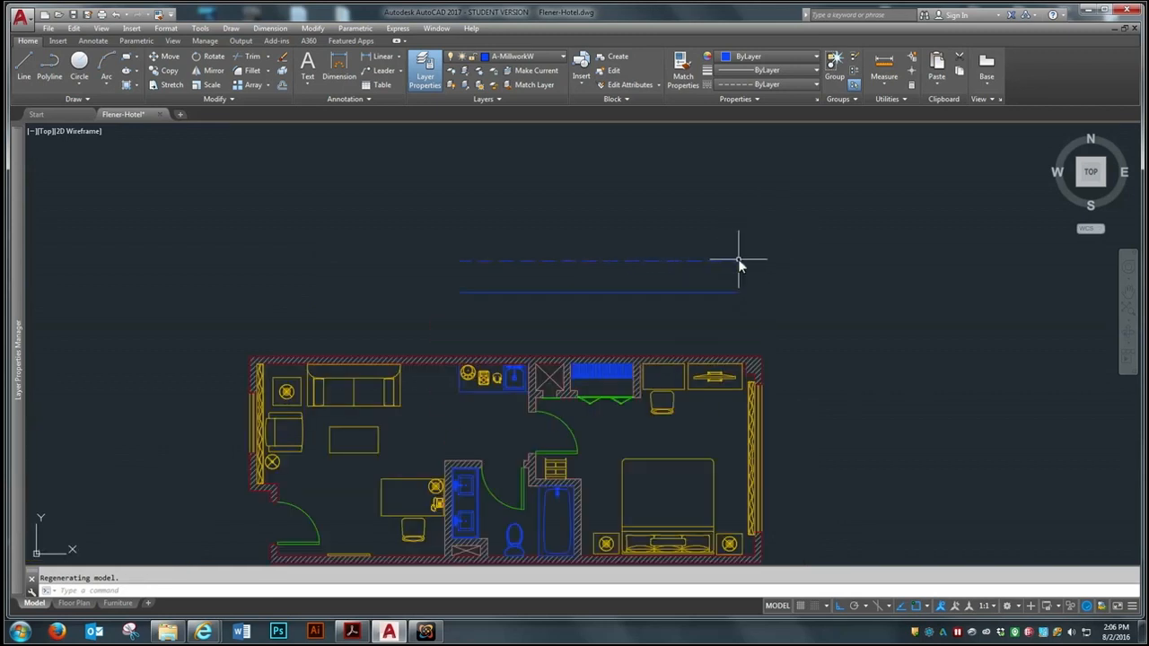
{"action": "scroll", "coordinate": [738, 258], "scroll_direction": "up", "scroll_amount": 4}
{"action": "scroll", "coordinate": [738, 259], "scroll_direction": "down", "scroll_amount": 2}
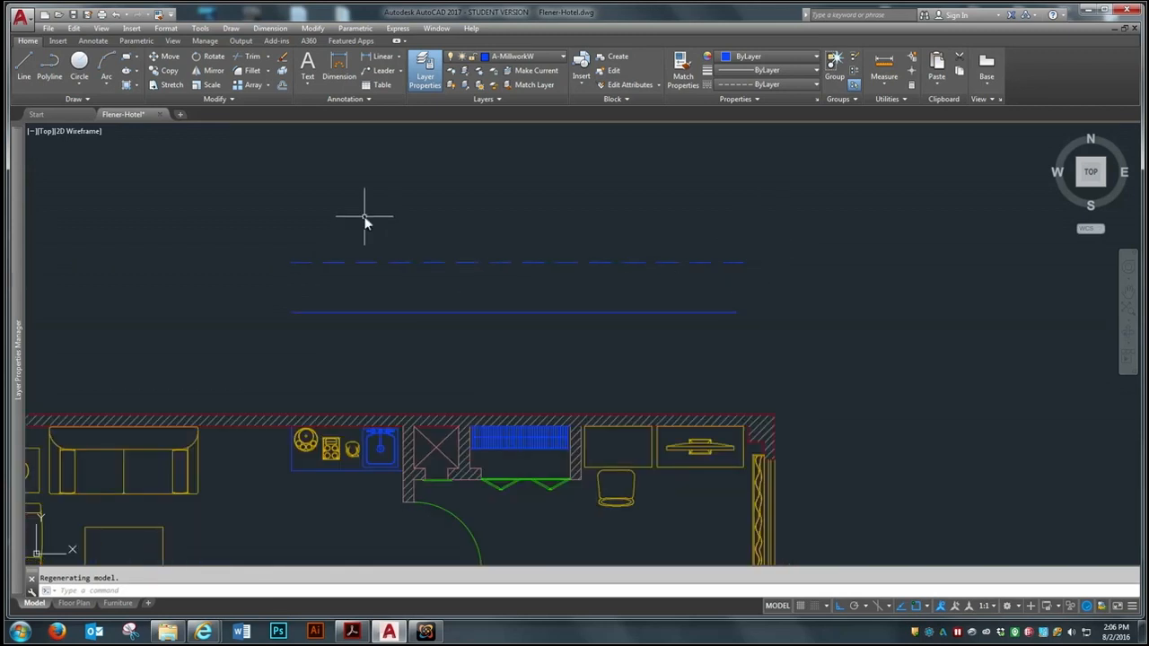
{"action": "left_click", "coordinate": [639, 306]}
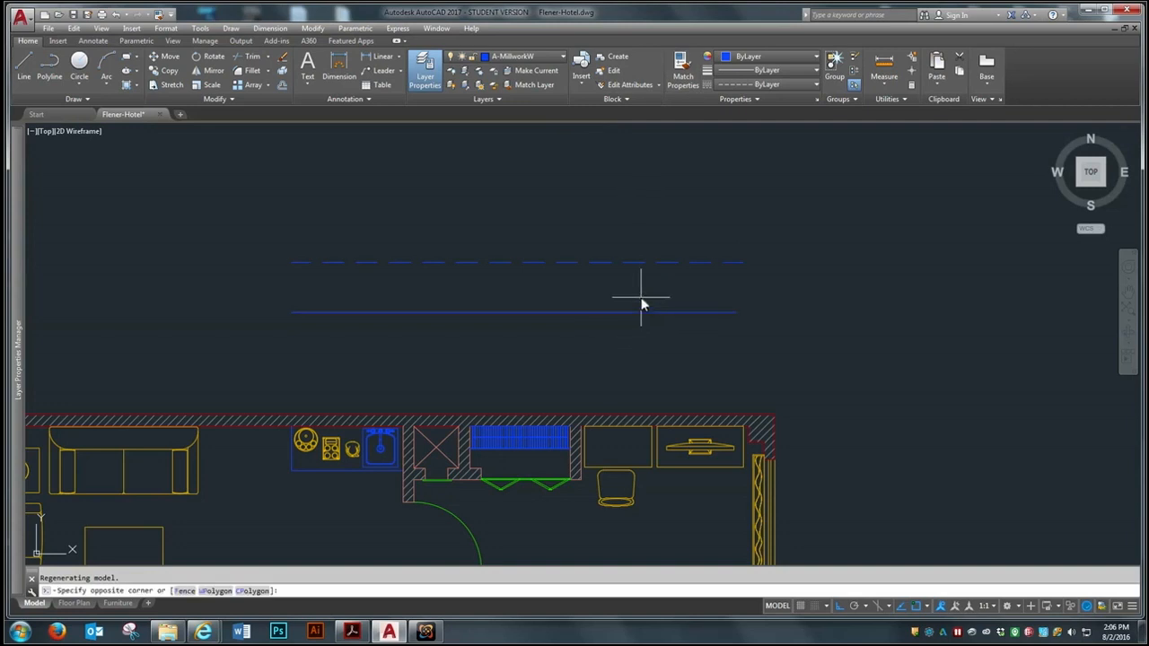
{"action": "left_click", "coordinate": [607, 331]}
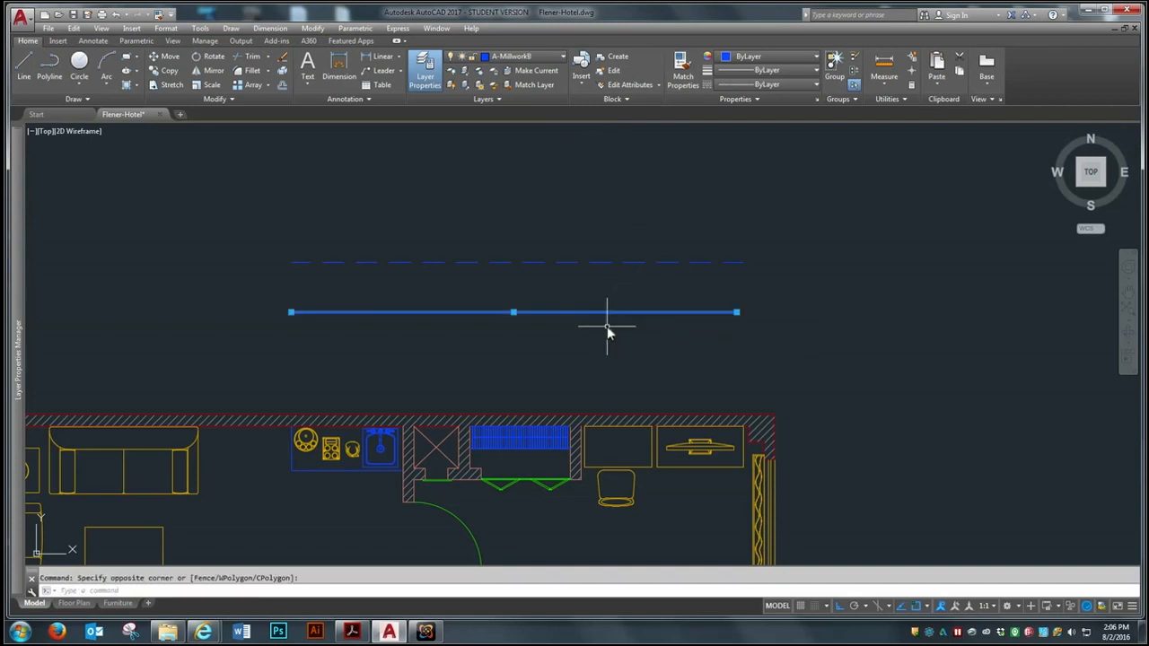
{"action": "key", "text": "Escape"}
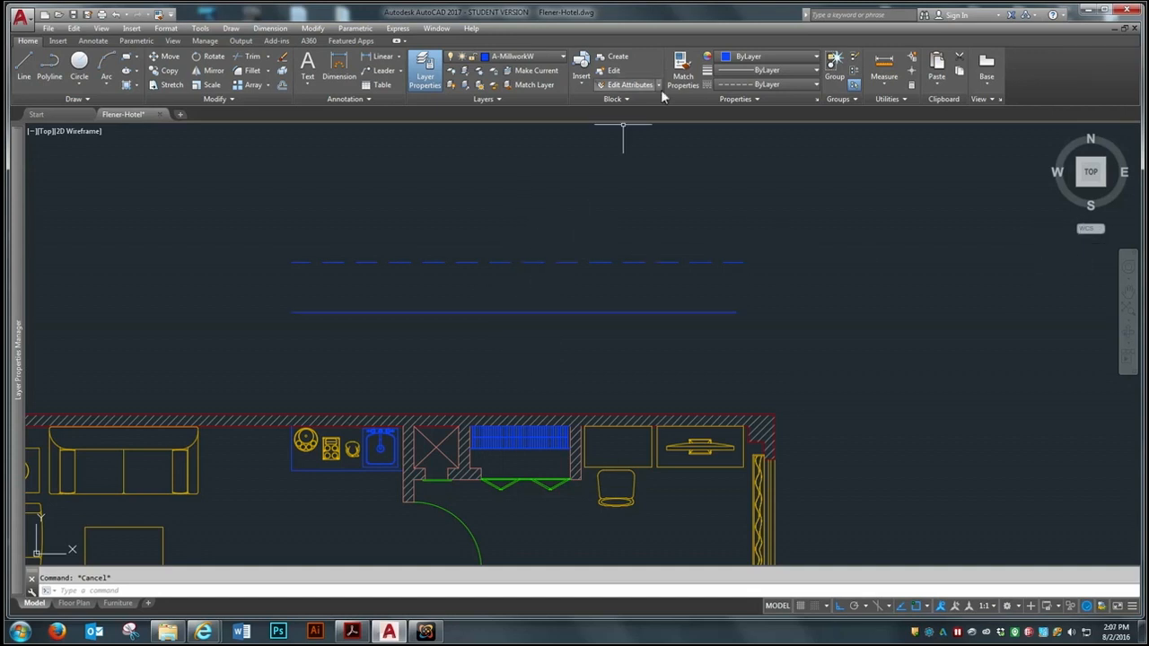
Try overriding the lower line's linetype with DASHED2, and undo the change
{"action": "left_click", "coordinate": [630, 292]}
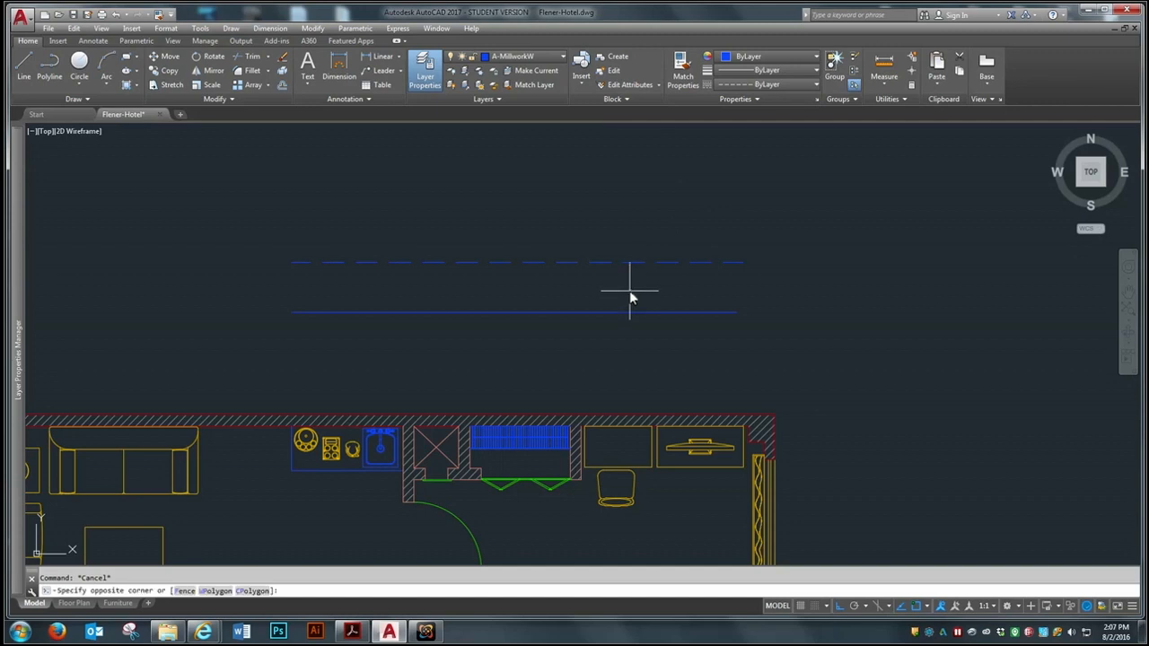
{"action": "left_click", "coordinate": [587, 326]}
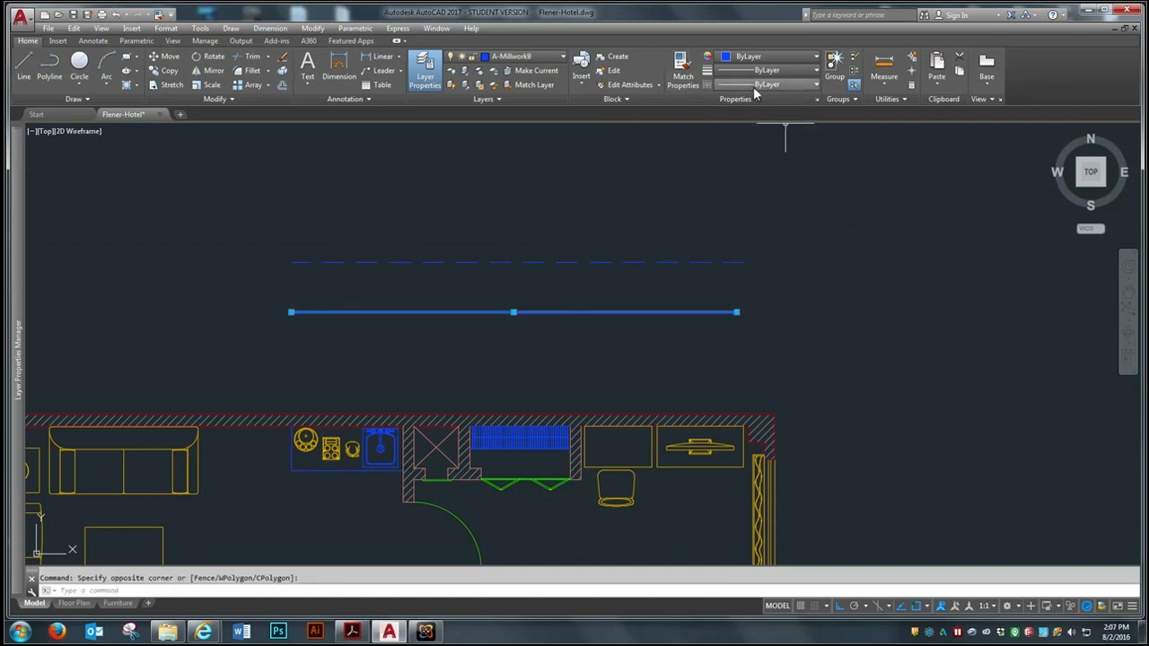
{"action": "left_click", "coordinate": [808, 84]}
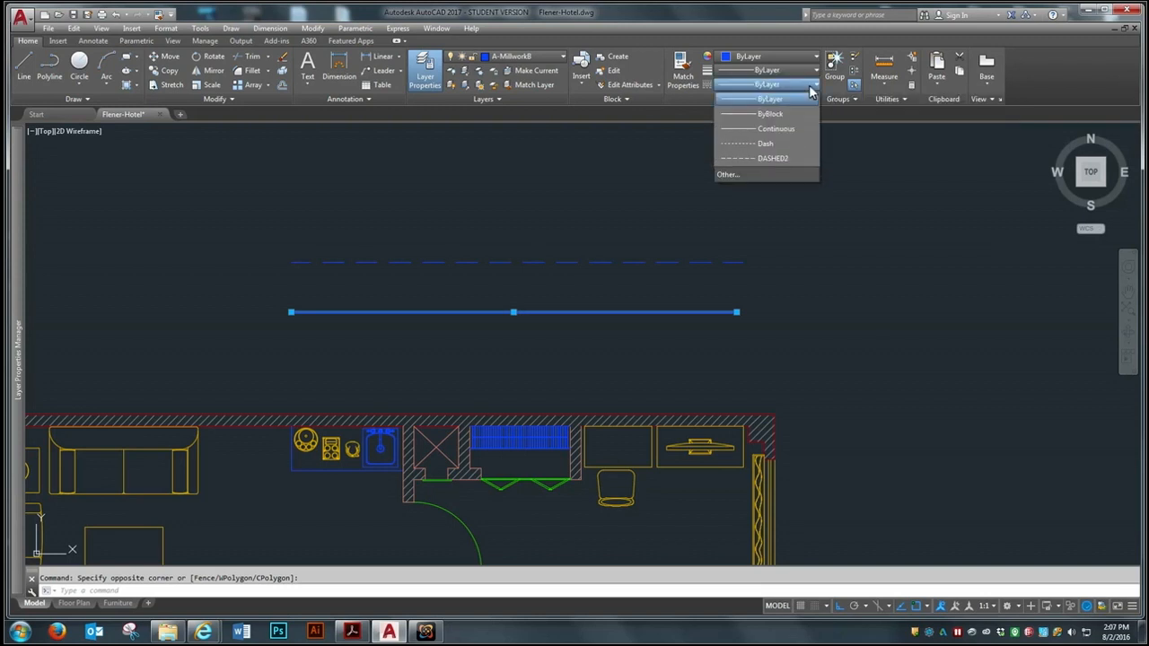
{"action": "left_click", "coordinate": [769, 158]}
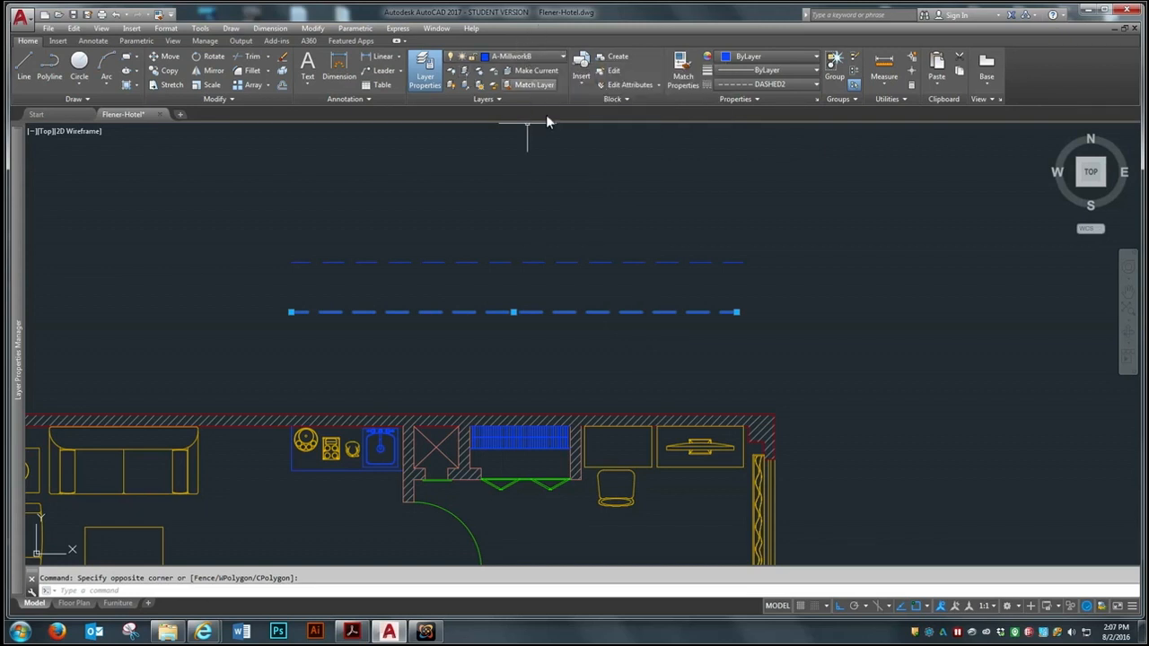
{"action": "key", "text": "Escape"}
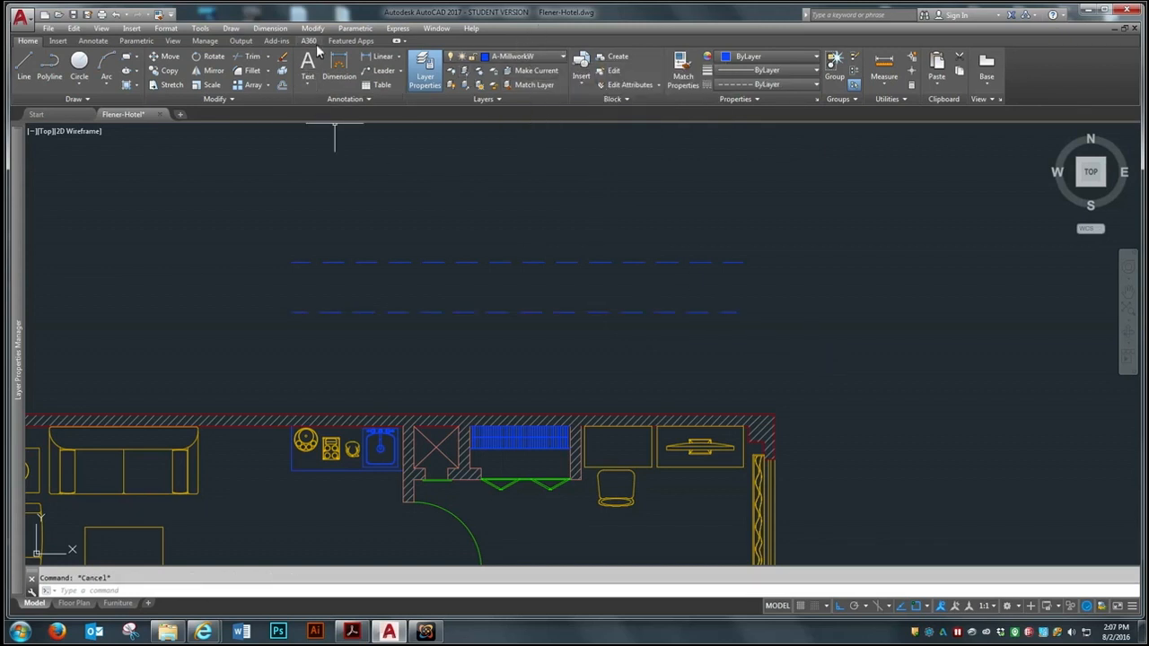
{"action": "left_click", "coordinate": [116, 14]}
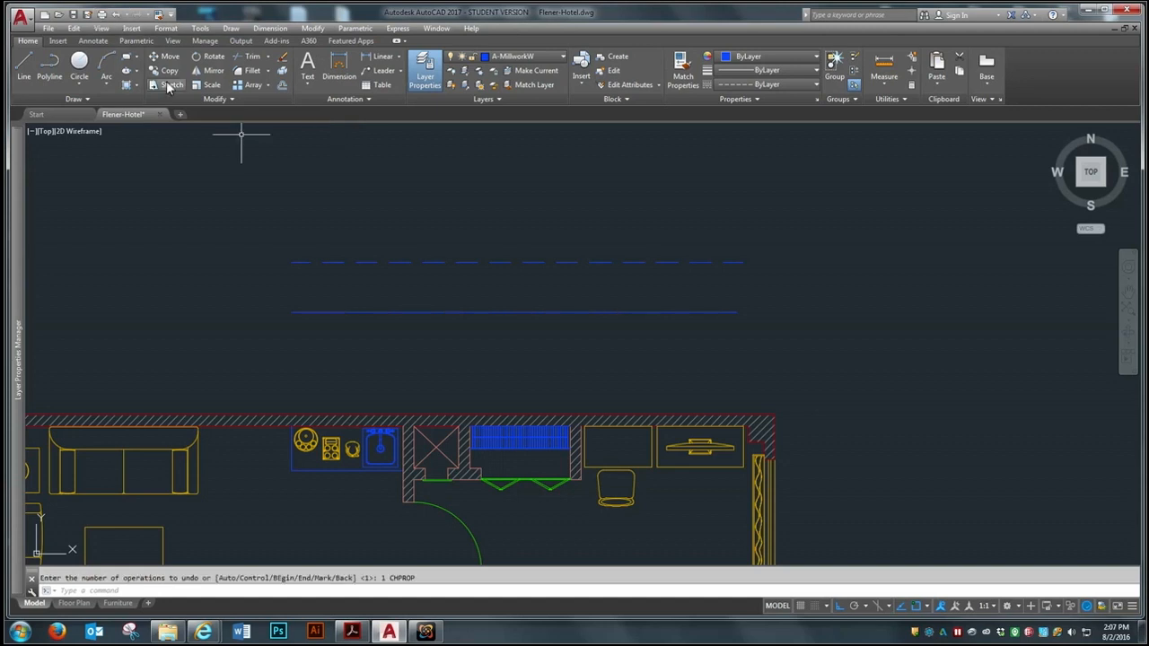
Erase the upper dashed line above the hotel plan
{"action": "scroll", "coordinate": [729, 296], "scroll_direction": "down", "scroll_amount": 6}
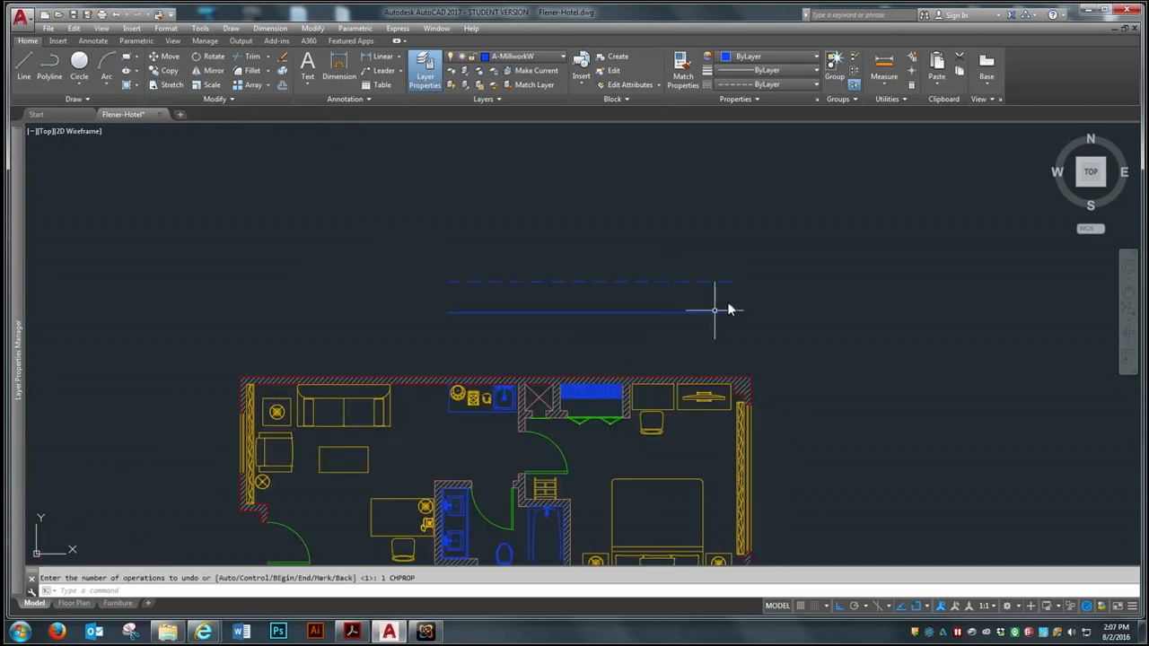
{"action": "left_click", "coordinate": [783, 302]}
{"action": "left_click", "coordinate": [523, 298]}
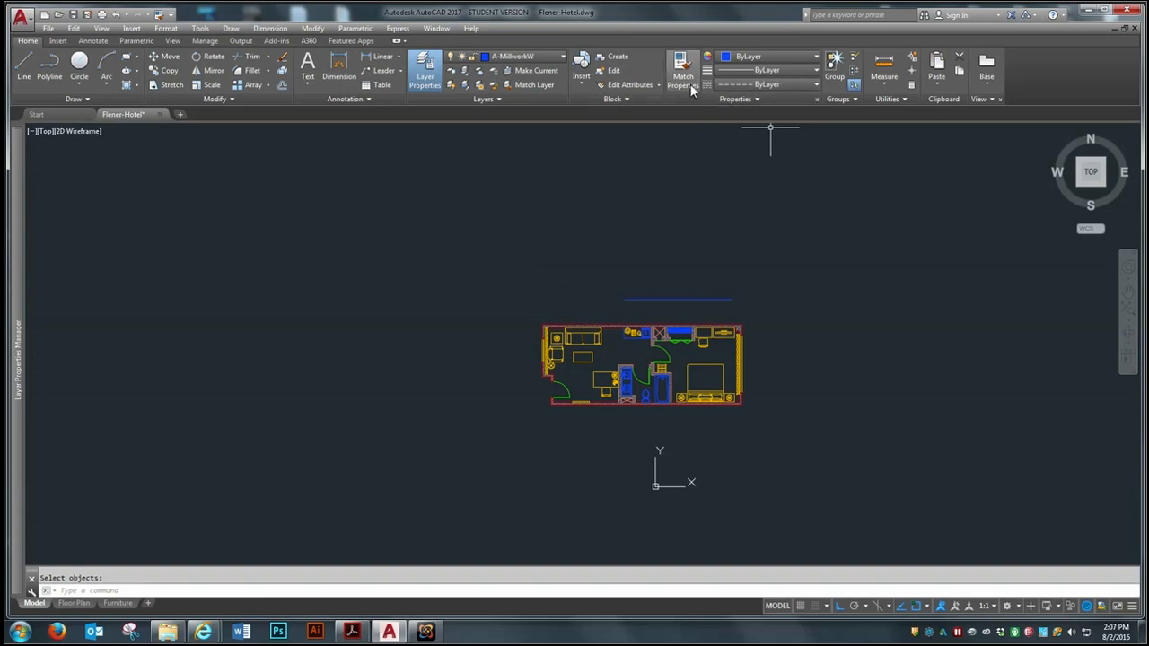
Look through the loadable linetypes in the Linetype Manager without loading a new one
{"action": "left_click", "coordinate": [816, 84]}
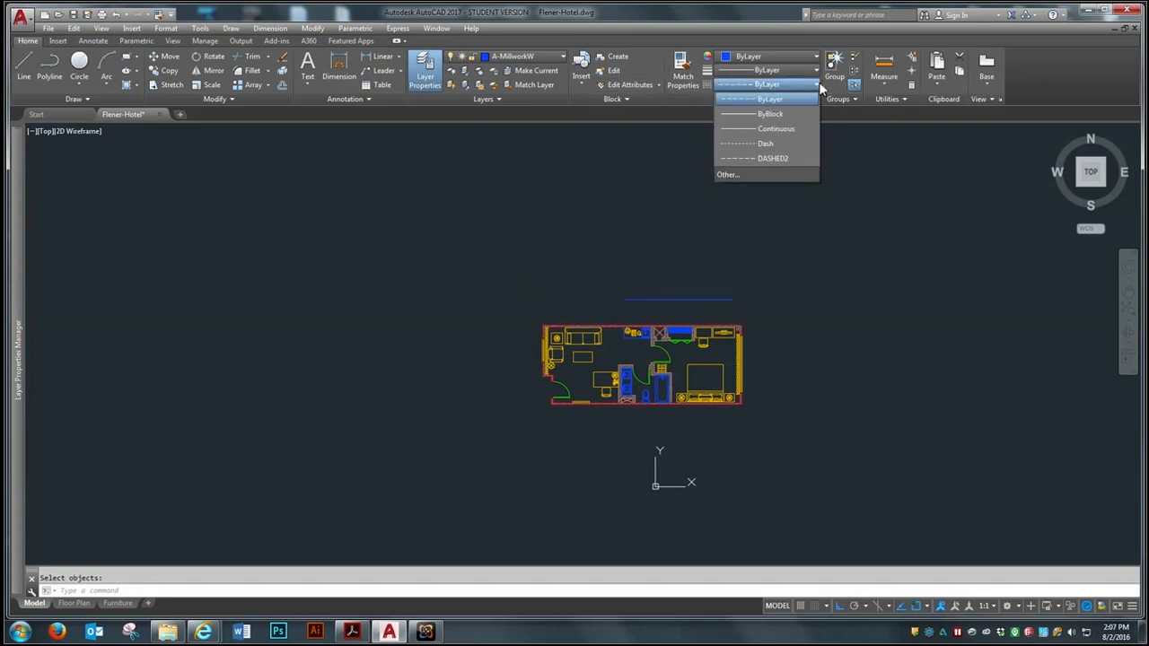
{"action": "left_click", "coordinate": [734, 174]}
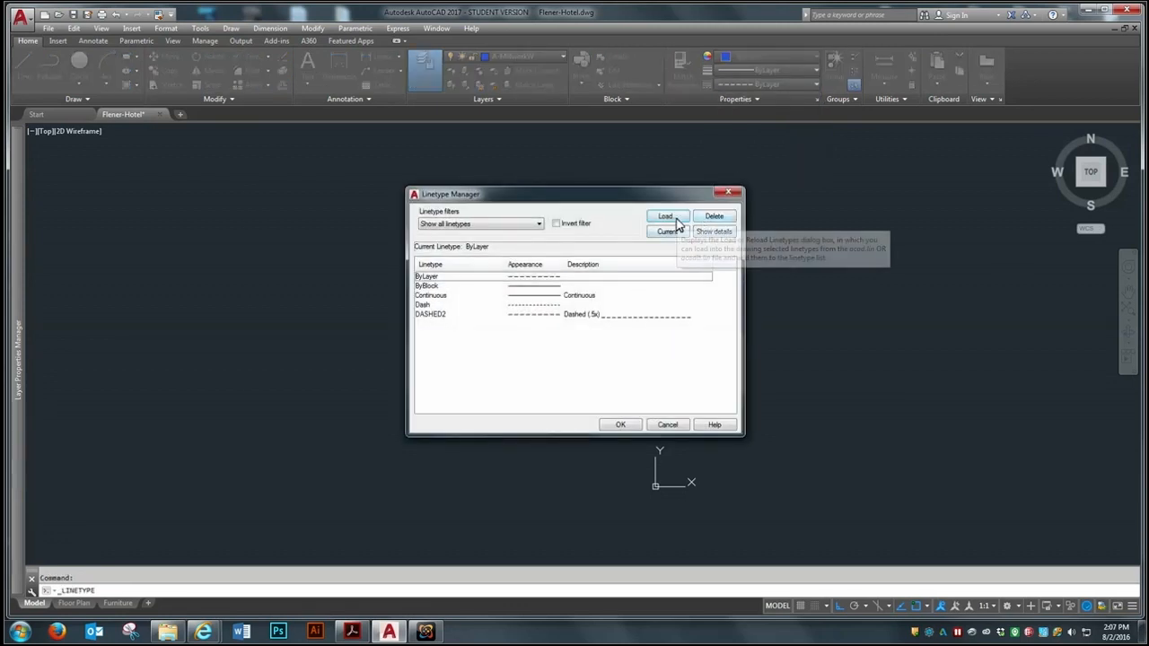
{"action": "left_click", "coordinate": [665, 216]}
{"action": "mouse_move", "coordinate": [688, 289]}
{"action": "left_mouse_down"}
{"action": "mouse_move", "coordinate": [689, 359]}
{"action": "mouse_move", "coordinate": [688, 292]}
{"action": "left_mouse_up"}
{"action": "left_click", "coordinate": [584, 391]}
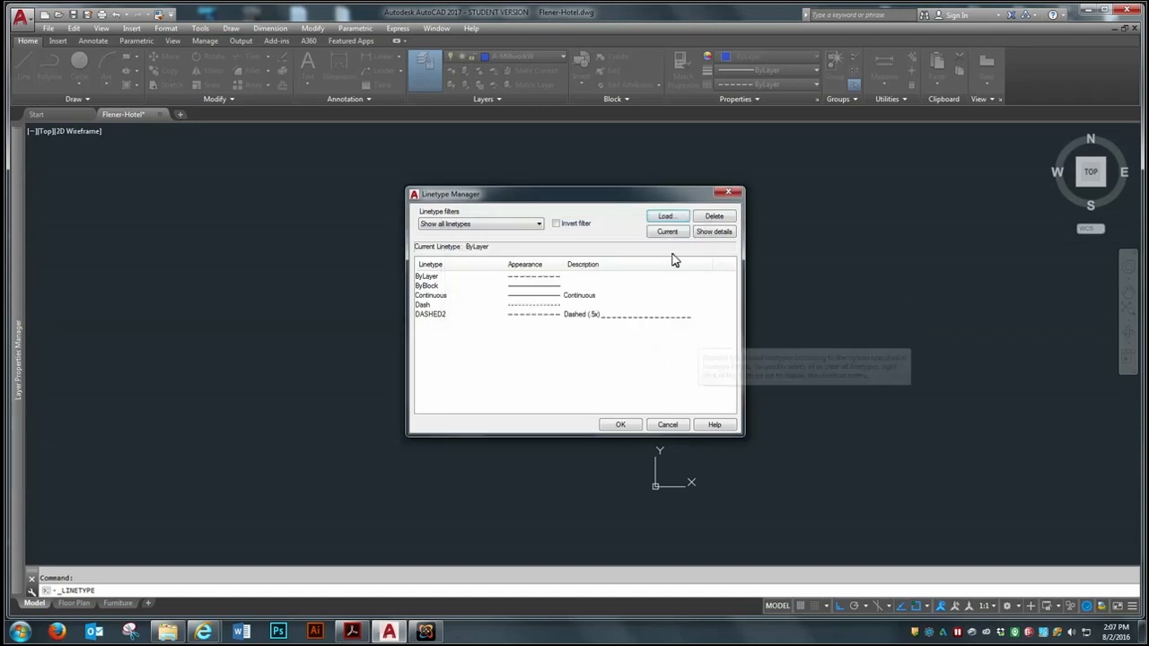
{"action": "left_click", "coordinate": [630, 427]}
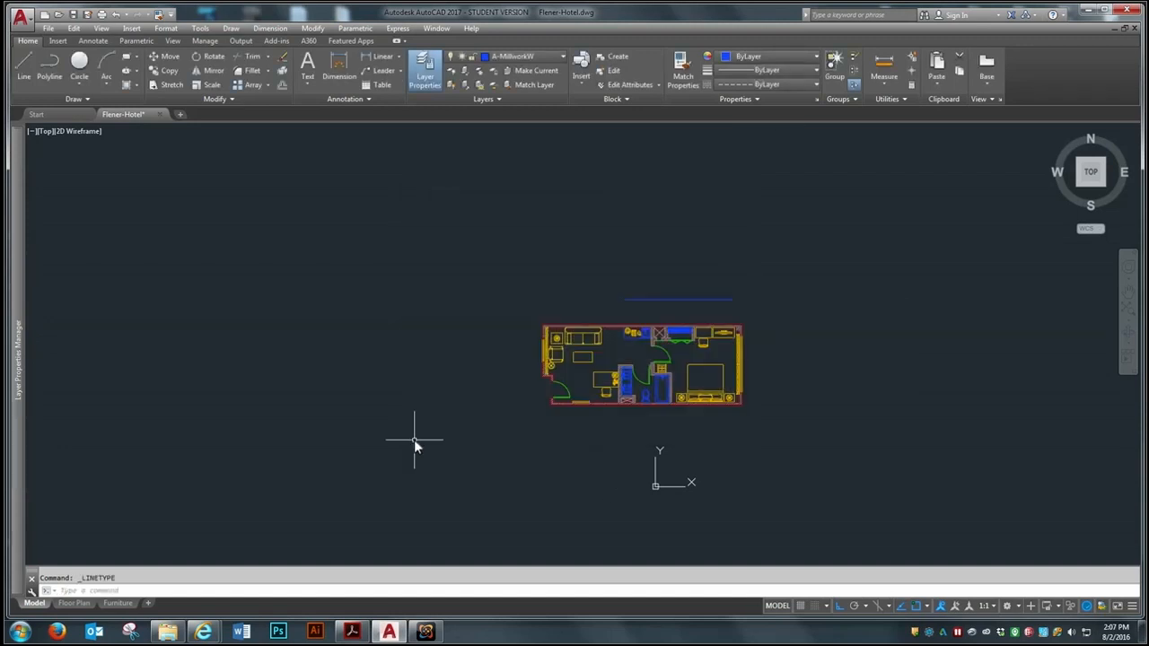
Erase the remaining solid blue test line above the hotel plan
{"action": "scroll", "coordinate": [800, 355], "scroll_direction": "up", "scroll_amount": 2}
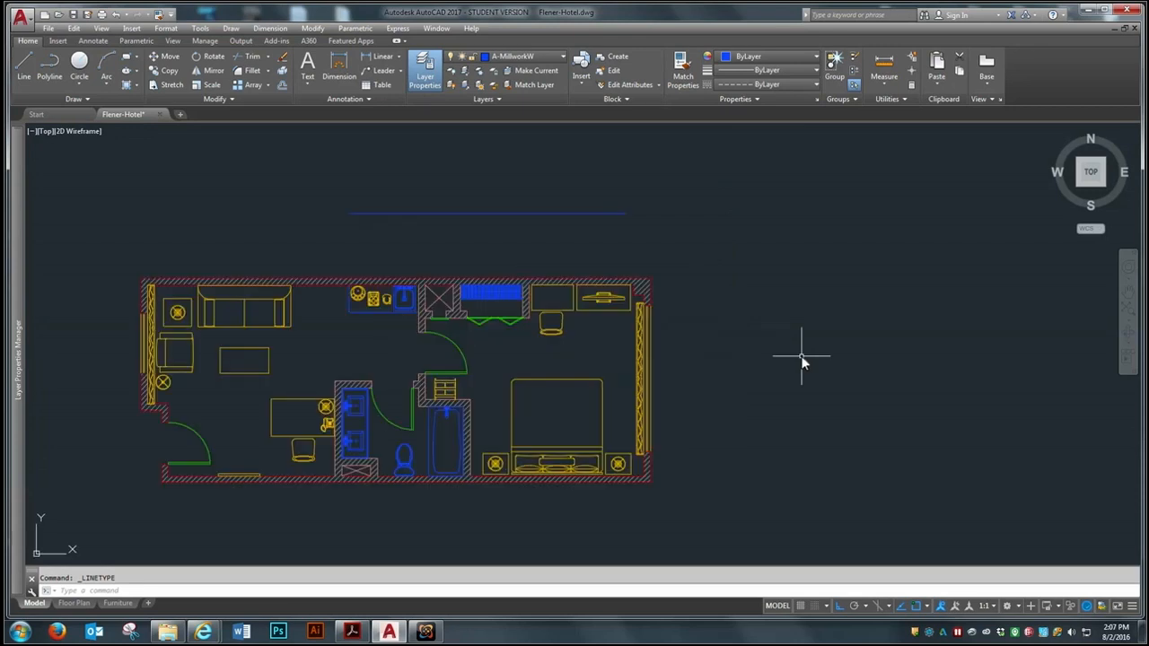
{"action": "scroll", "coordinate": [800, 355], "scroll_direction": "down", "scroll_amount": 2}
{"action": "type", "text": "e"}
{"action": "key", "text": "Return"}
{"action": "left_click", "coordinate": [654, 246]}
{"action": "left_click", "coordinate": [606, 268]}
{"action": "key", "text": "Return"}
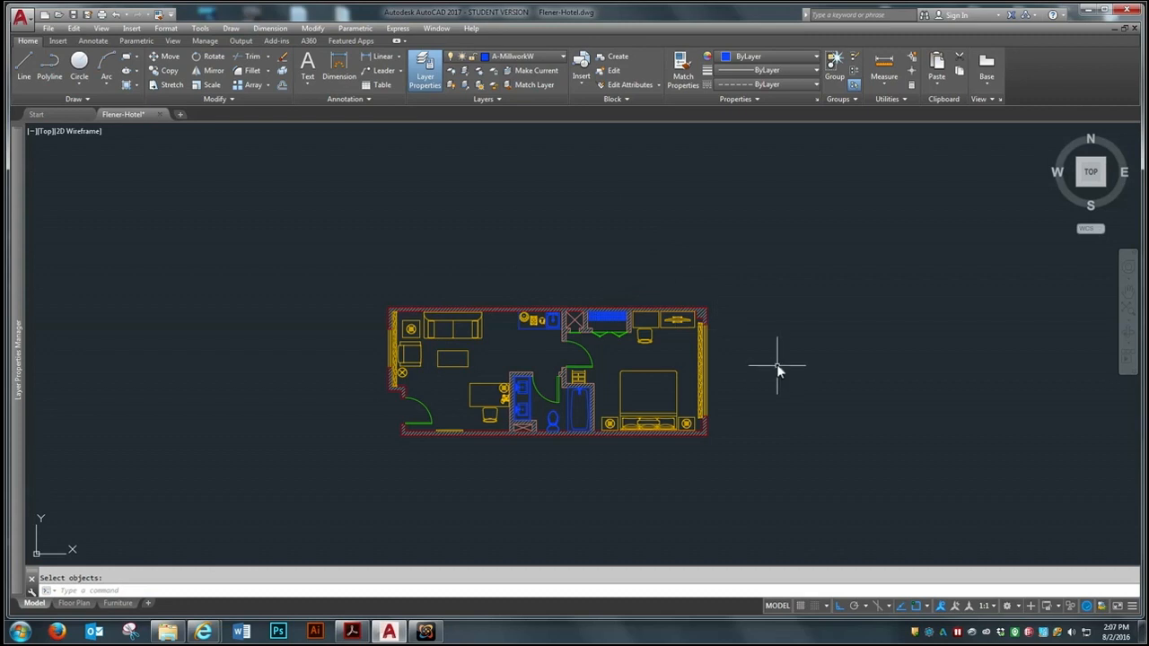
Review the whole plan in model space and compare it with the Floor Plan and Furniture layouts
{"action": "type", "text": "z"}
{"action": "key", "text": "Return"}
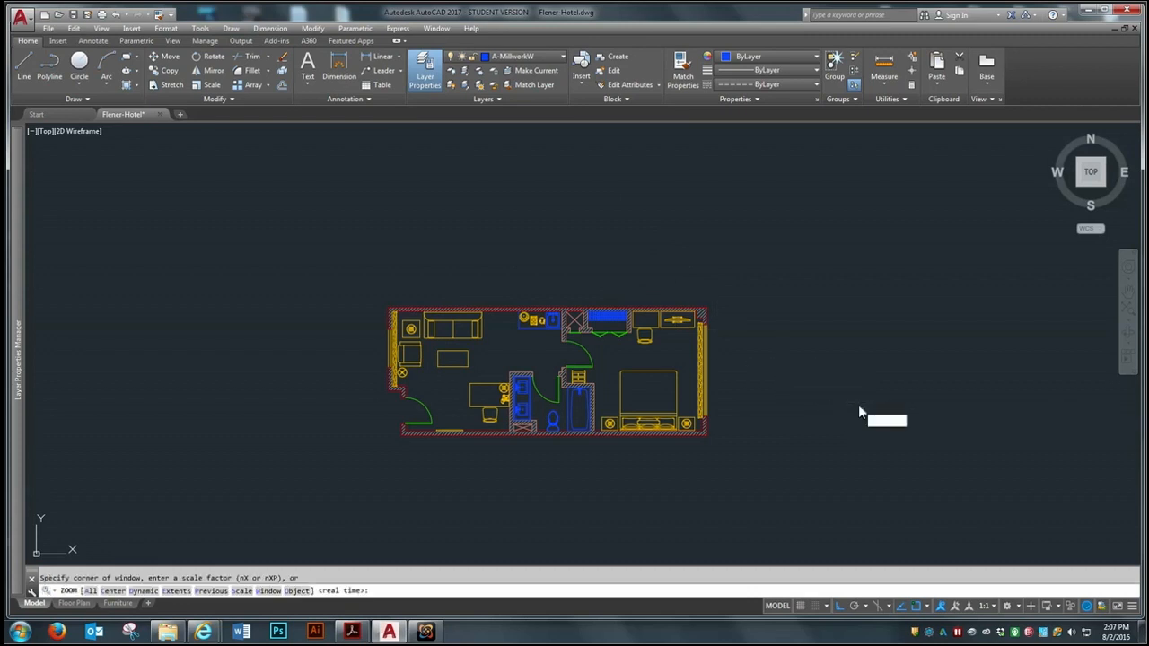
{"action": "type", "text": "a"}
{"action": "key", "text": "Return"}
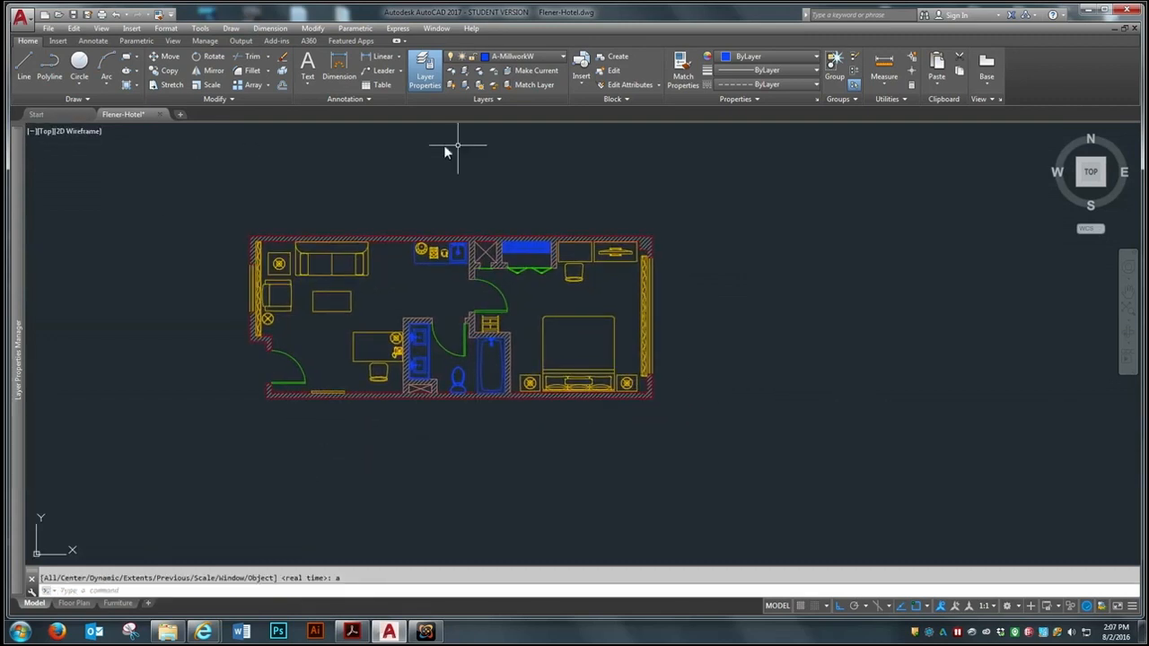
{"action": "left_click", "coordinate": [75, 604]}
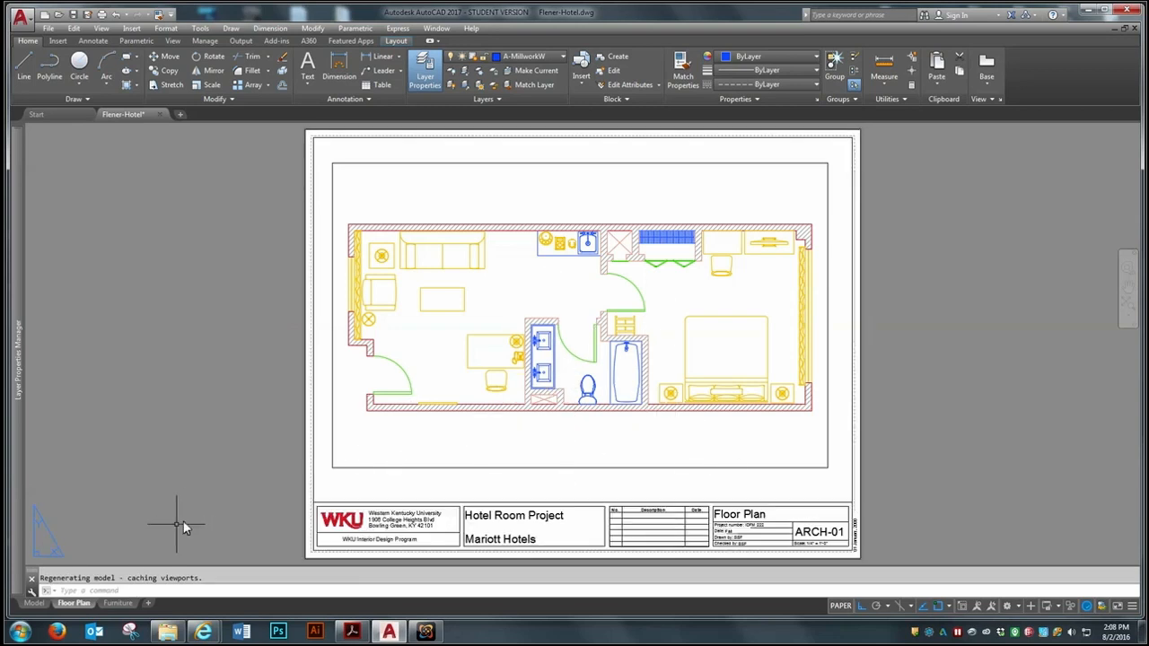
{"action": "left_click", "coordinate": [117, 603]}
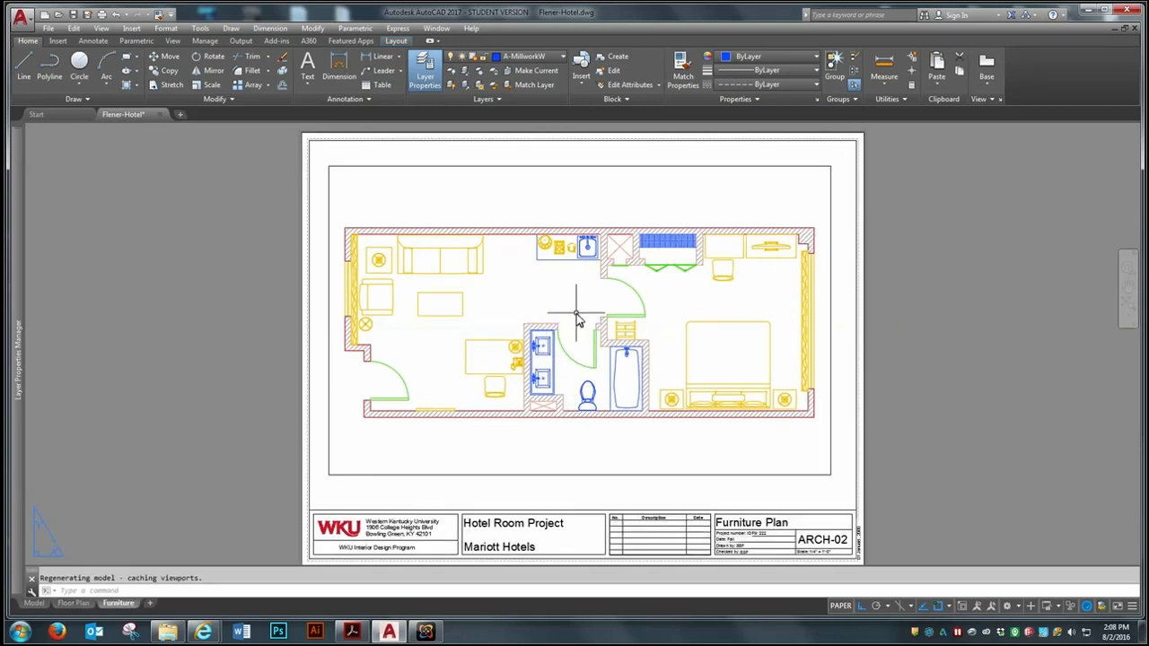
Freeze the A-Furn layer only in the Floor Plan layout's viewport and return to paper space
{"action": "left_click", "coordinate": [74, 603]}
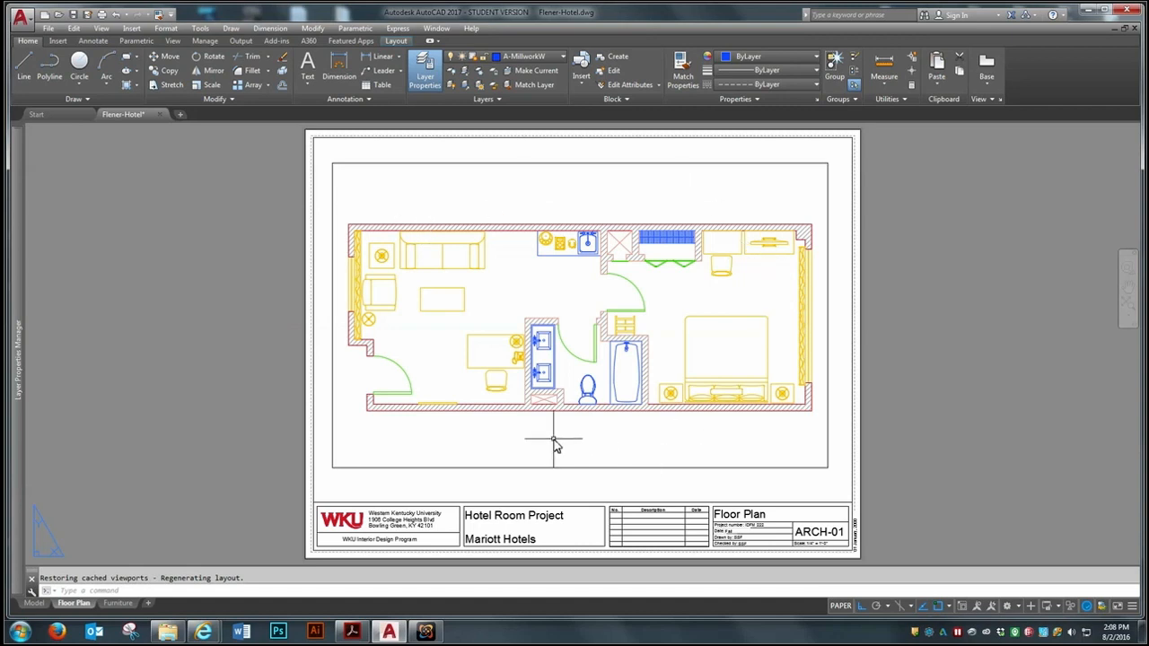
{"action": "double_click", "coordinate": [526, 441]}
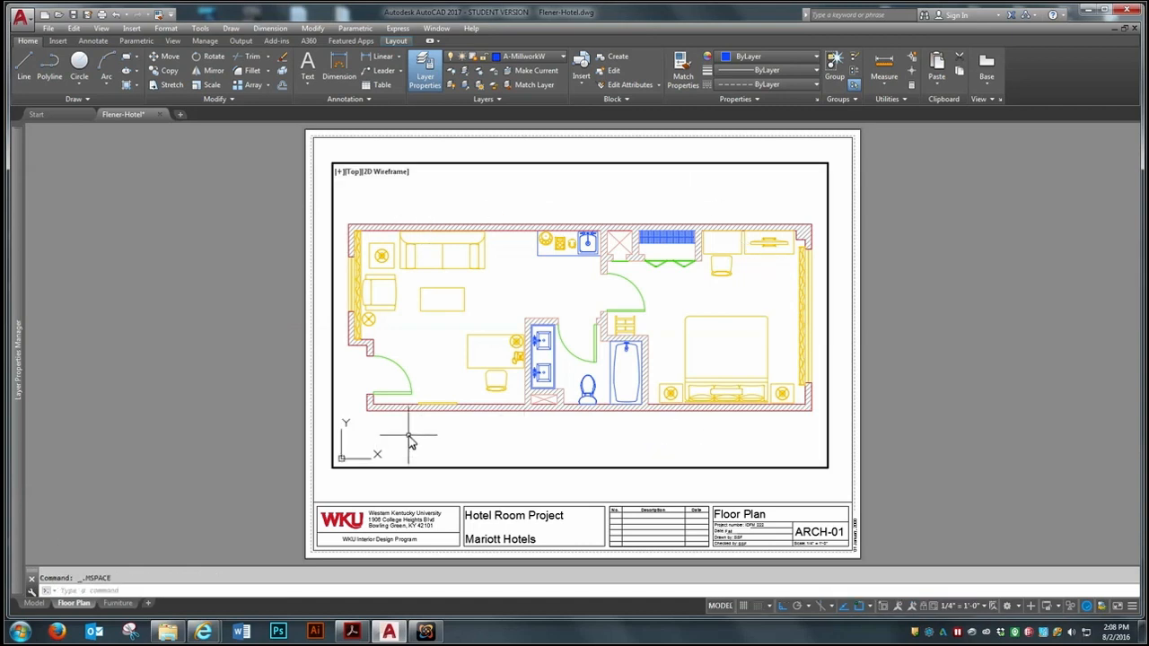
{"action": "left_click", "coordinate": [564, 55]}
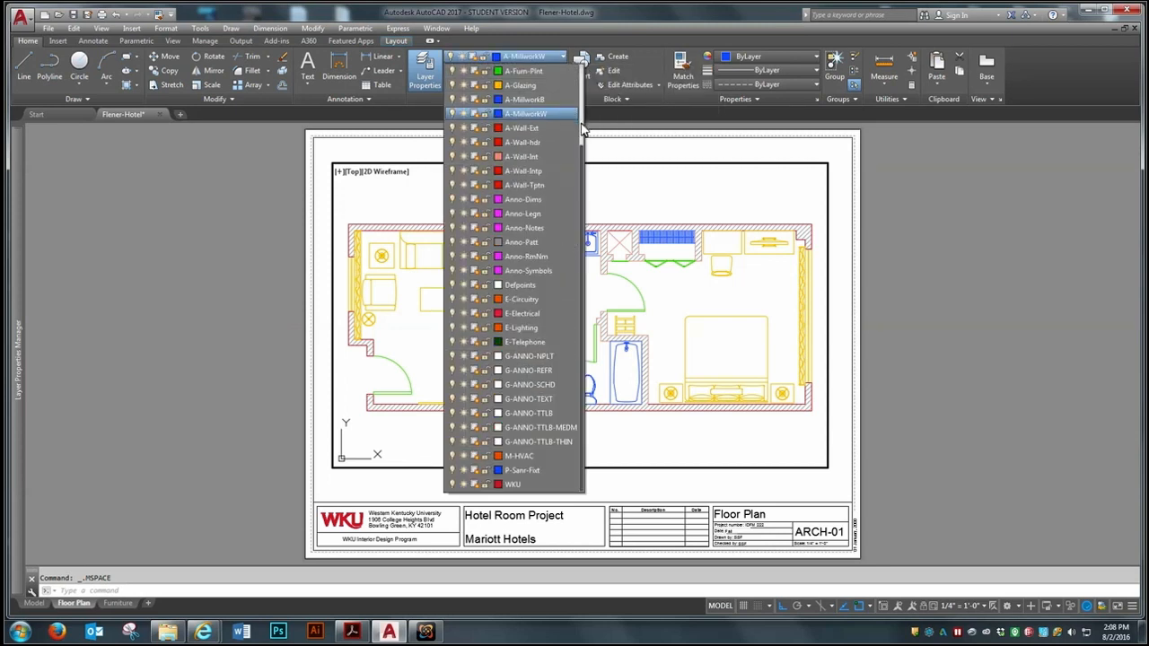
{"action": "left_click_drag", "start_coordinate": [579, 154], "coordinate": [584, 99]}
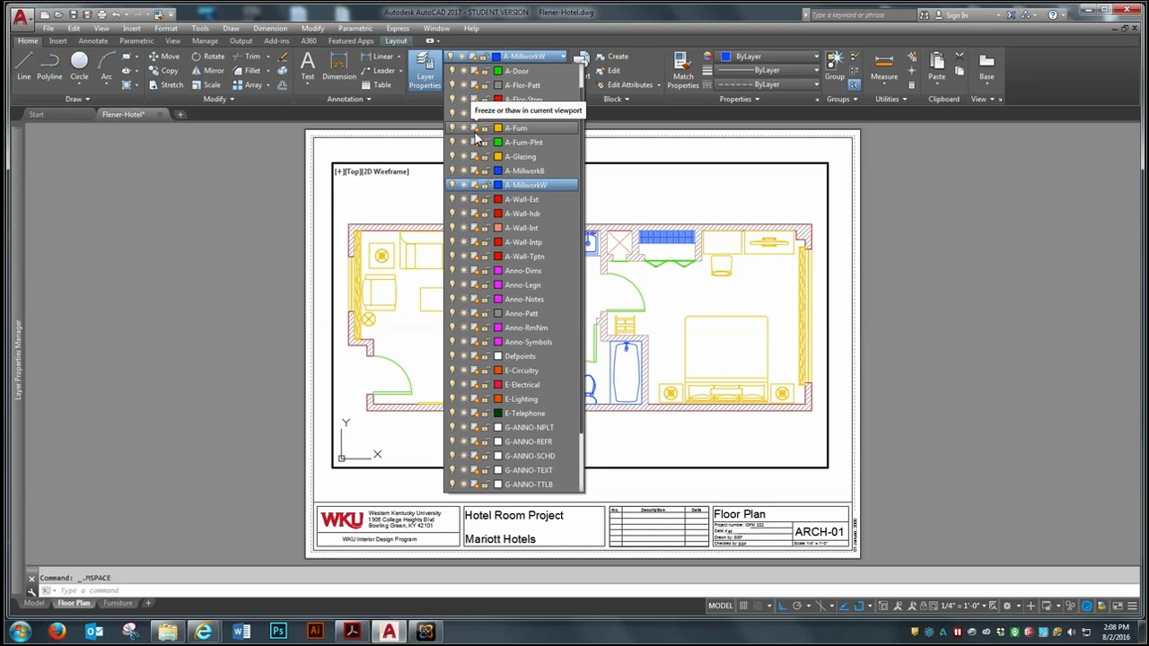
{"action": "left_click", "coordinate": [476, 130]}
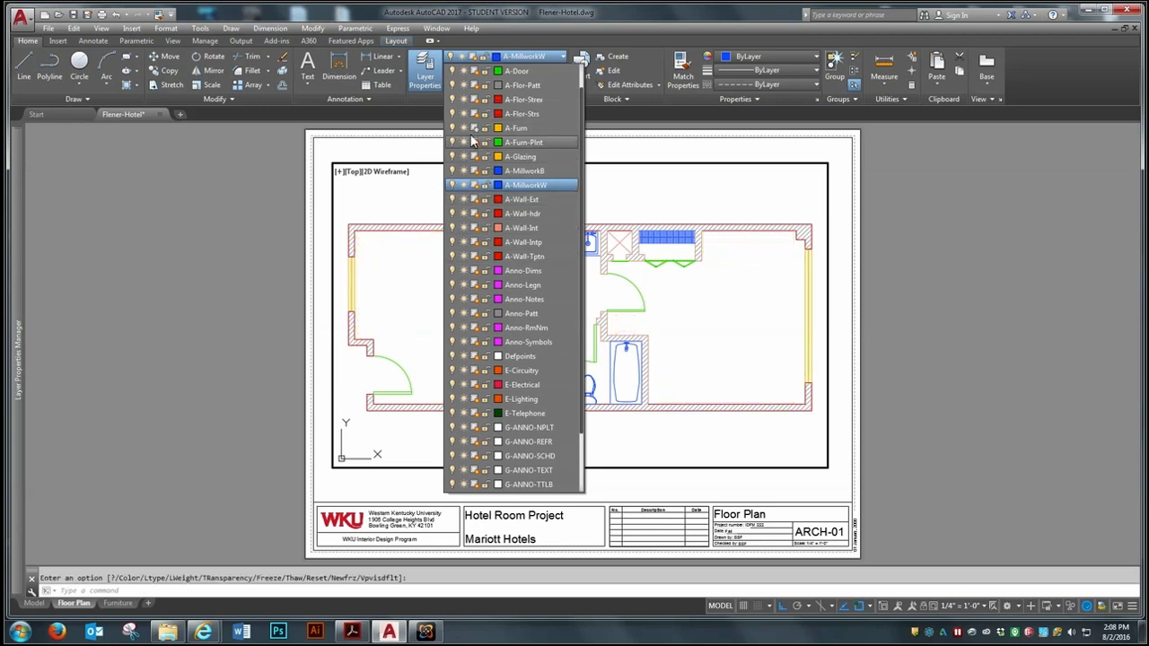
{"action": "left_click", "coordinate": [911, 205]}
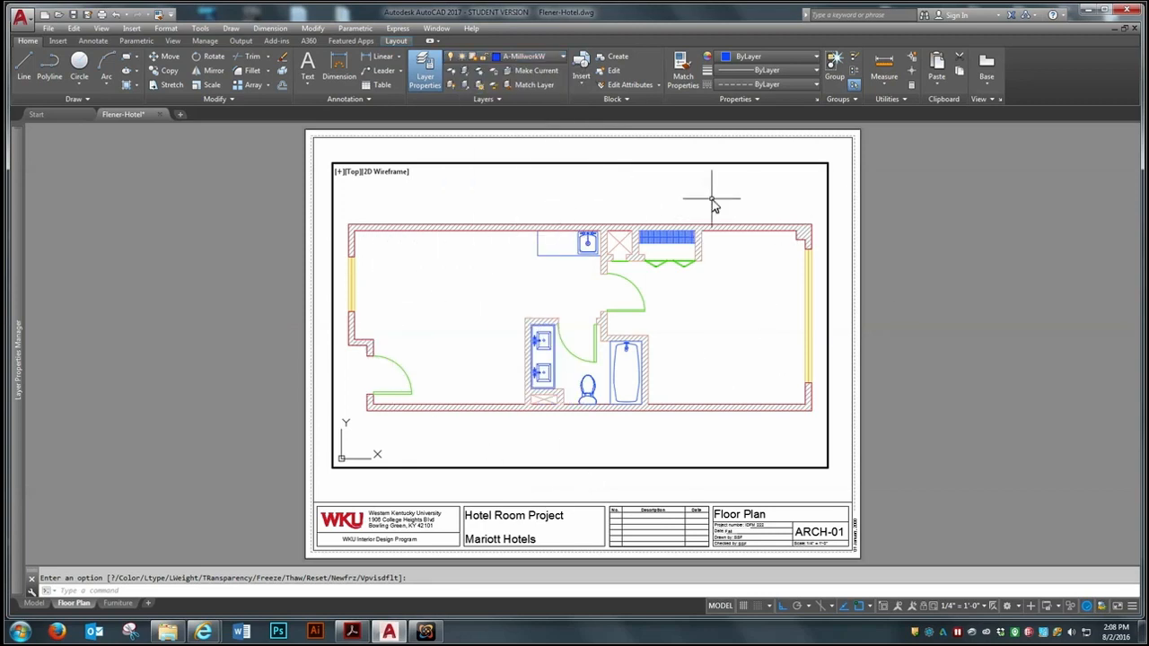
{"action": "double_click", "coordinate": [955, 208]}
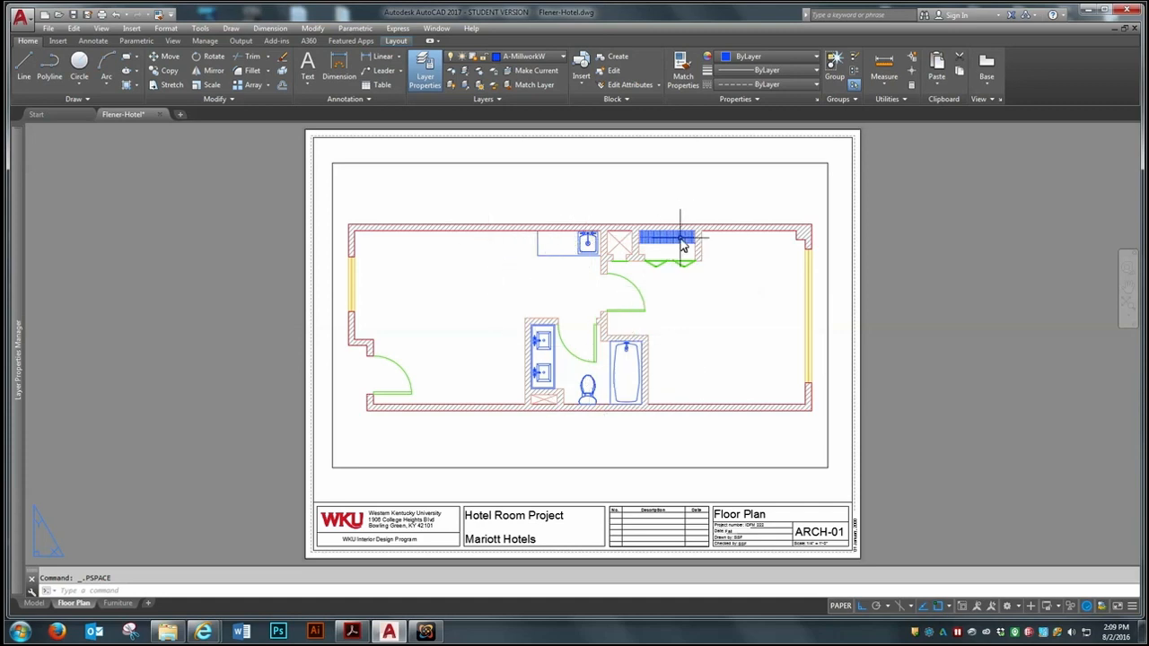
Check the furniture in the Furniture layout and save the drawing
{"action": "left_click", "coordinate": [122, 604]}
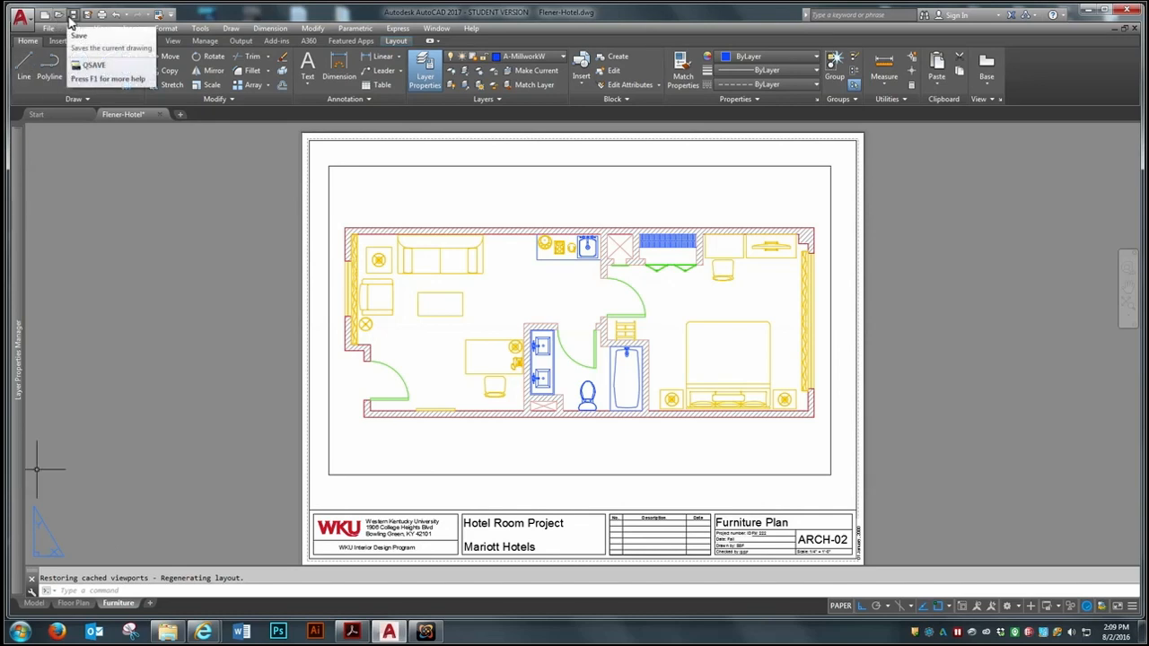
{"action": "left_click", "coordinate": [72, 15]}
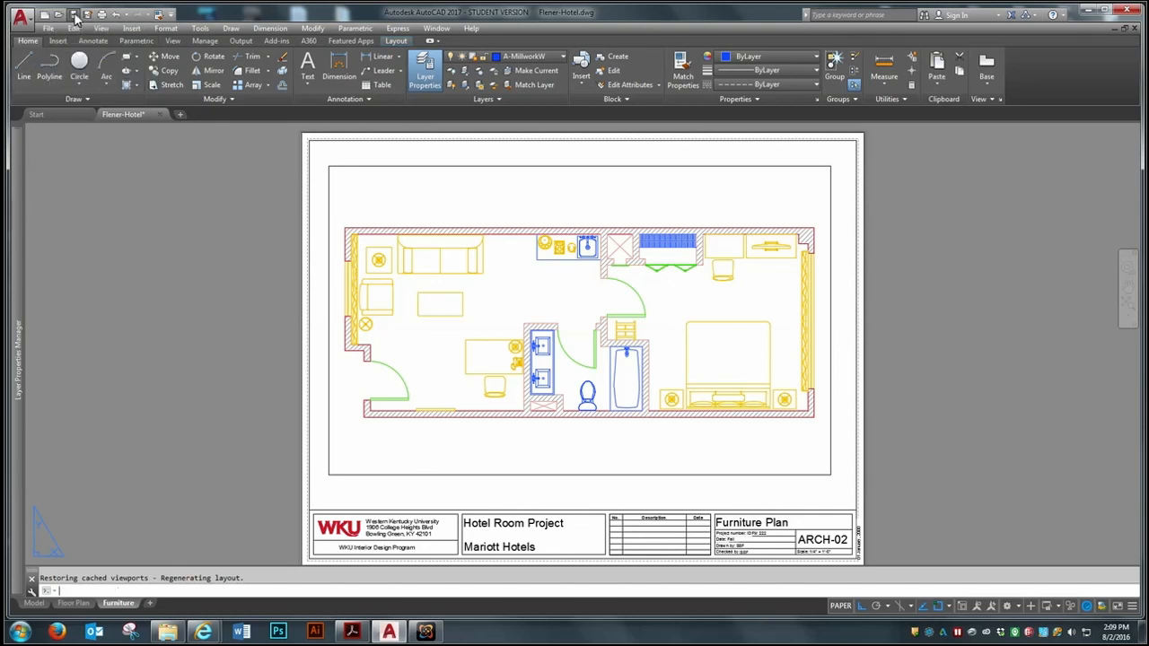